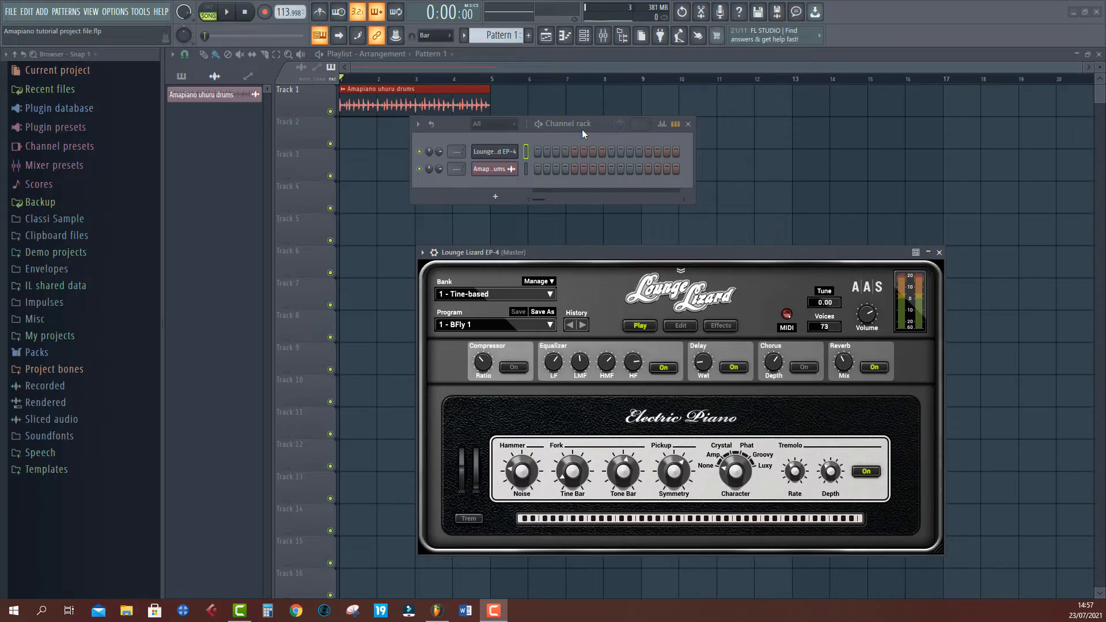
# Step: Close the open plugin and rack windows and play back the Amapiano uhuru drums loop
pyautogui.click(582, 129)
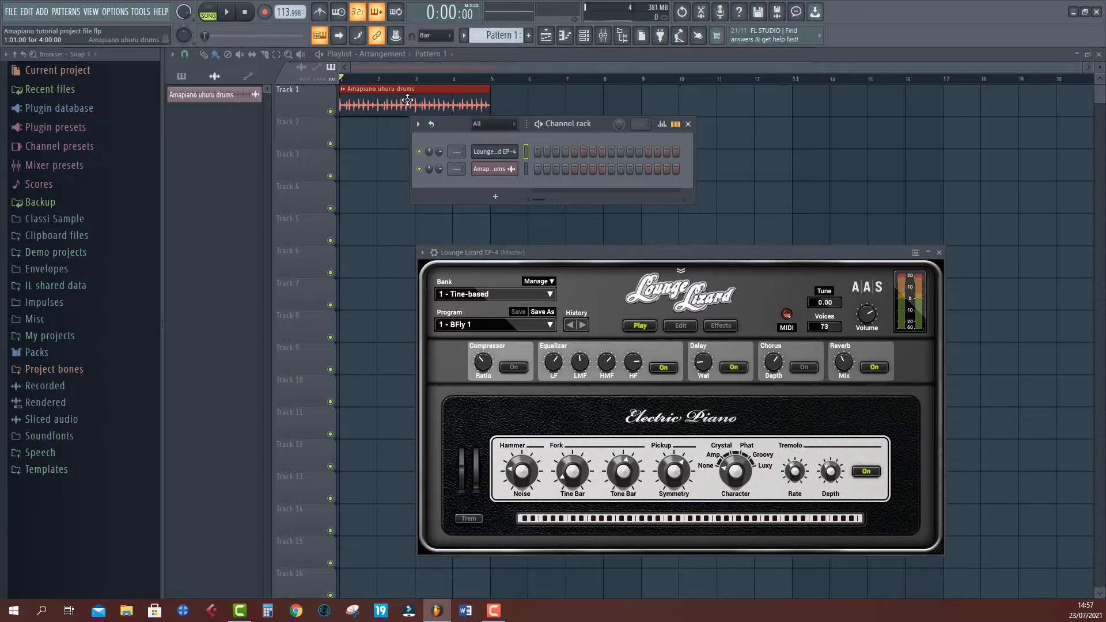
pyautogui.press('F12')
pyautogui.press('space')
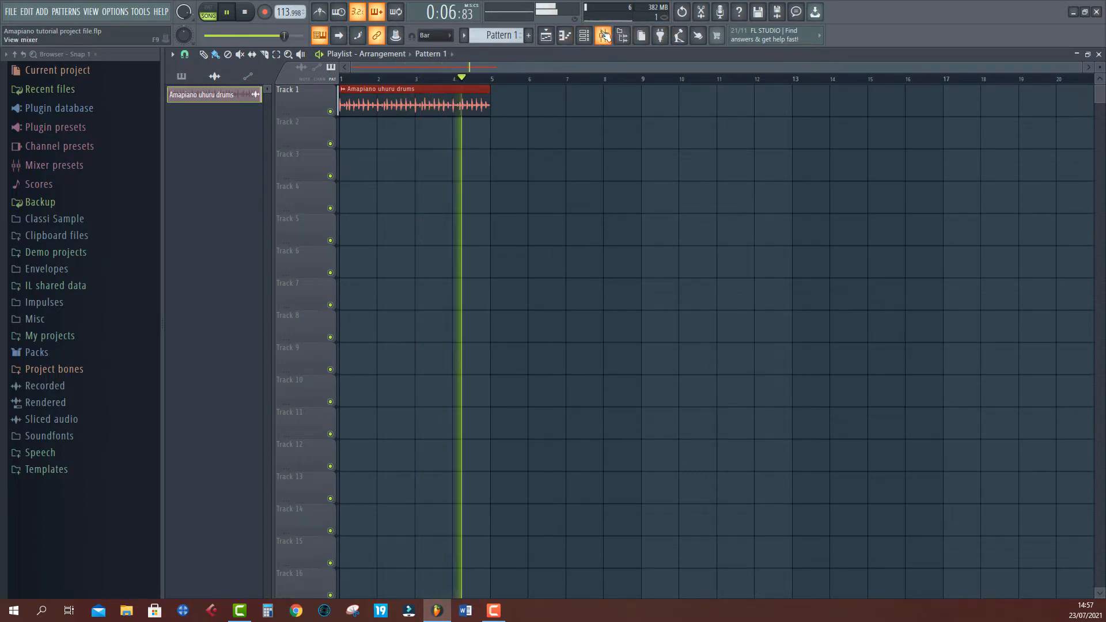
pyautogui.press('space')
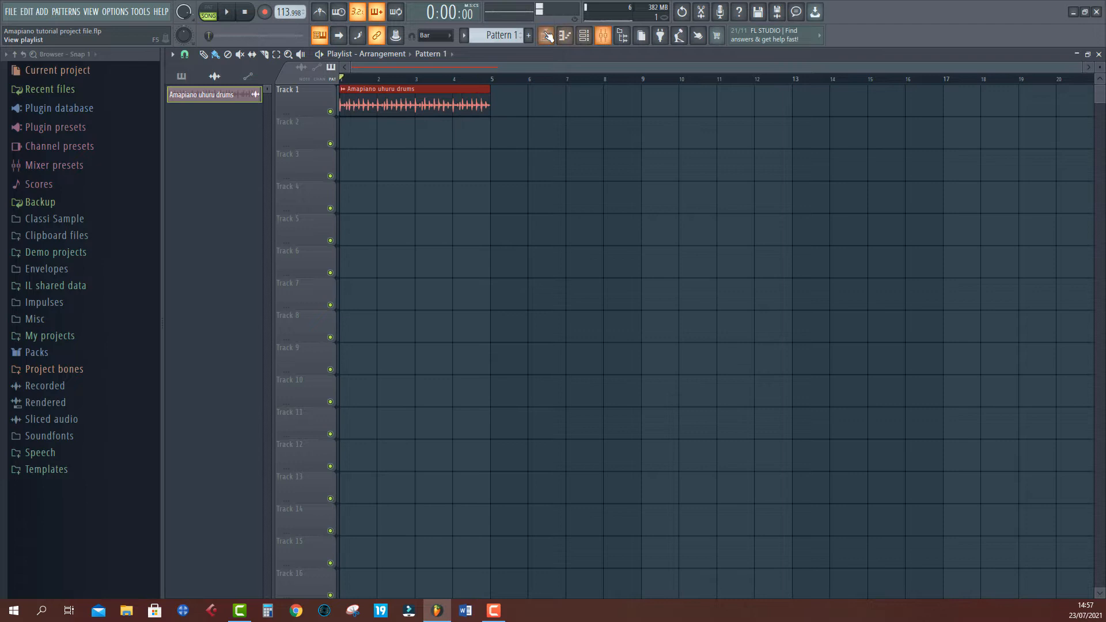
# Step: Show the Channel rack and audition notes on the Lounge Lizard EP-4 channel
pyautogui.click(584, 36)
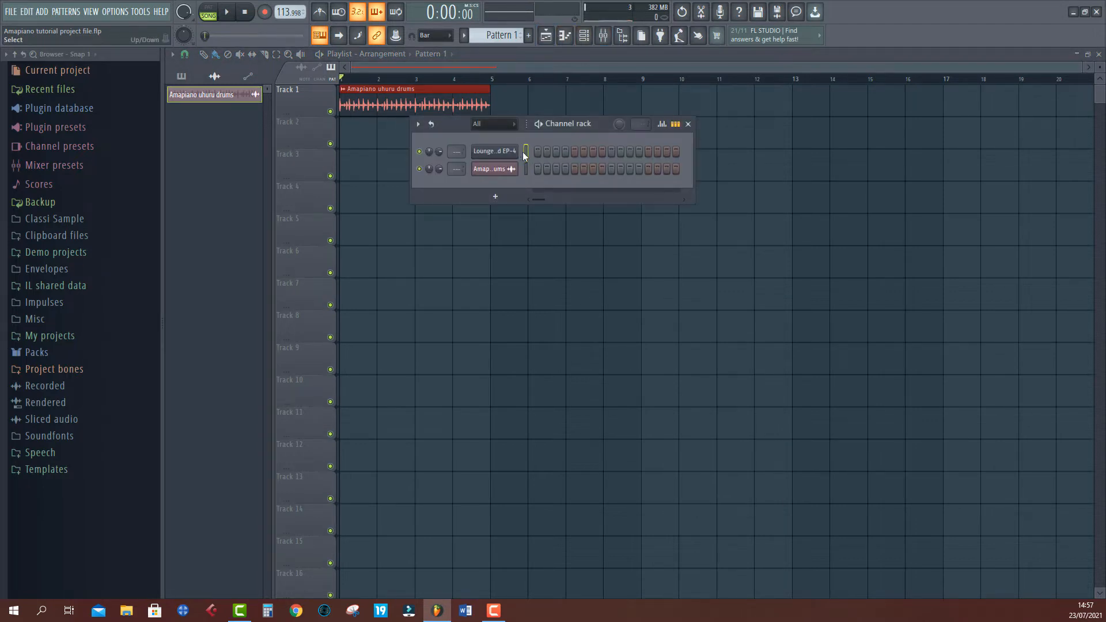
pyautogui.press('z')
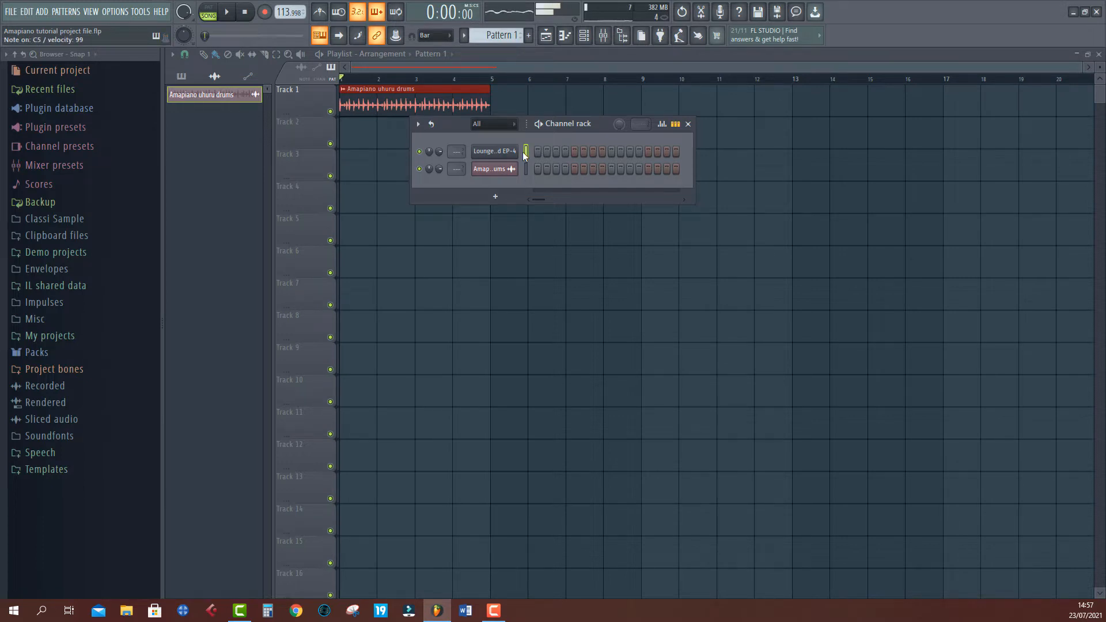
pyautogui.press('x')
pyautogui.press('c')
pyautogui.press('b')
pyautogui.press('x')
pyautogui.press('b')
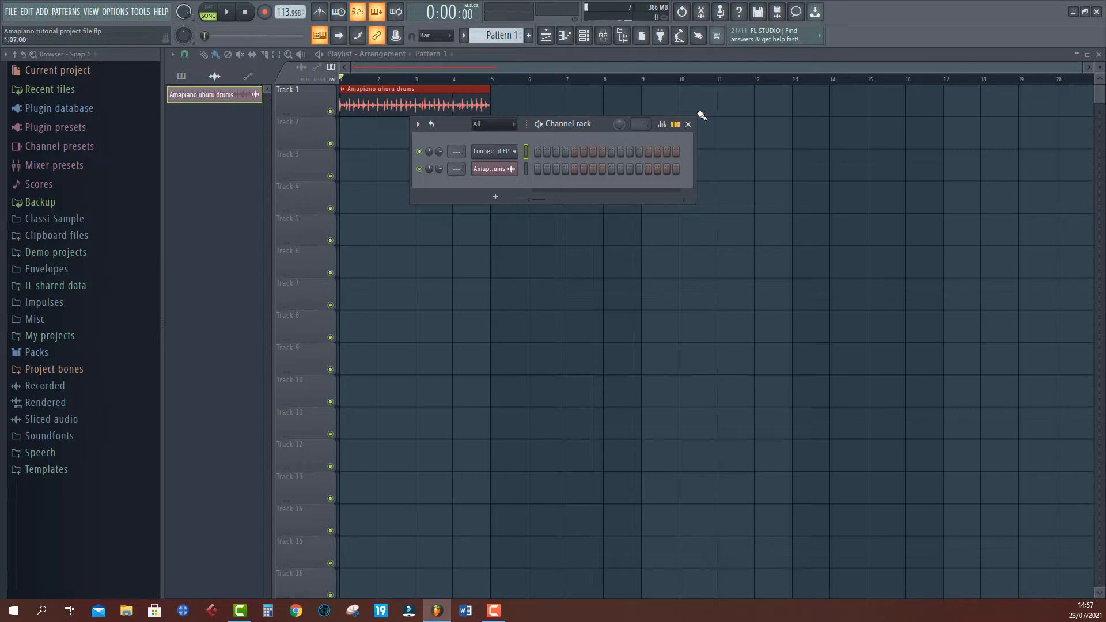
# Step: Place Pattern 1 at bar 1 of Track 2 and record an eight-bar Lounge Lizard EP-4 chord progression into it
pyautogui.click(513, 36)
pyautogui.click(583, 49)
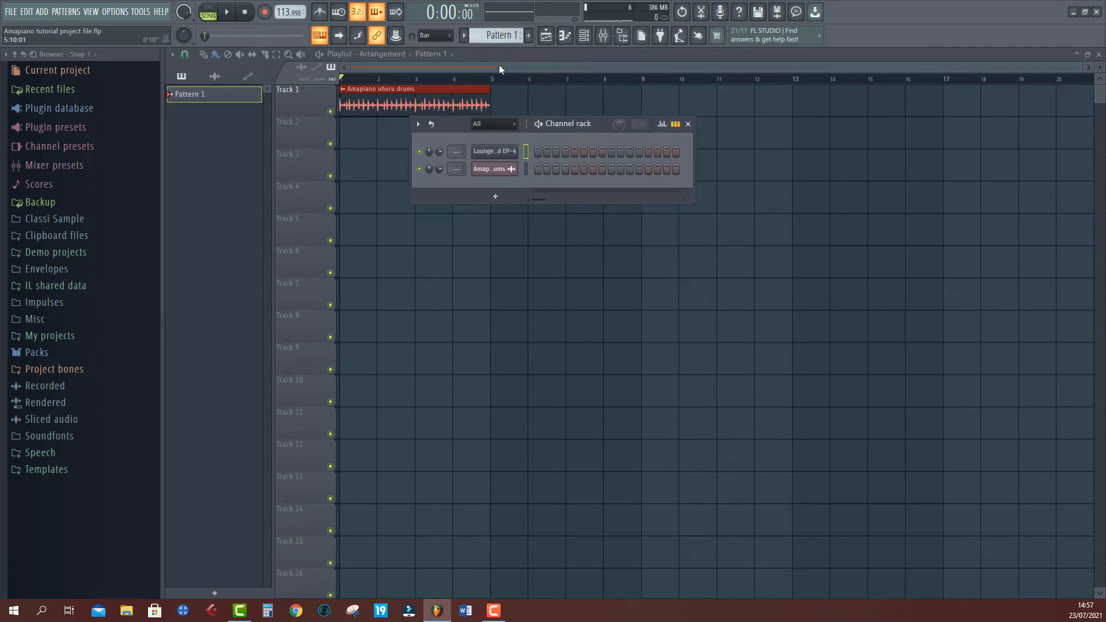
pyautogui.click(495, 36)
pyautogui.click(568, 36)
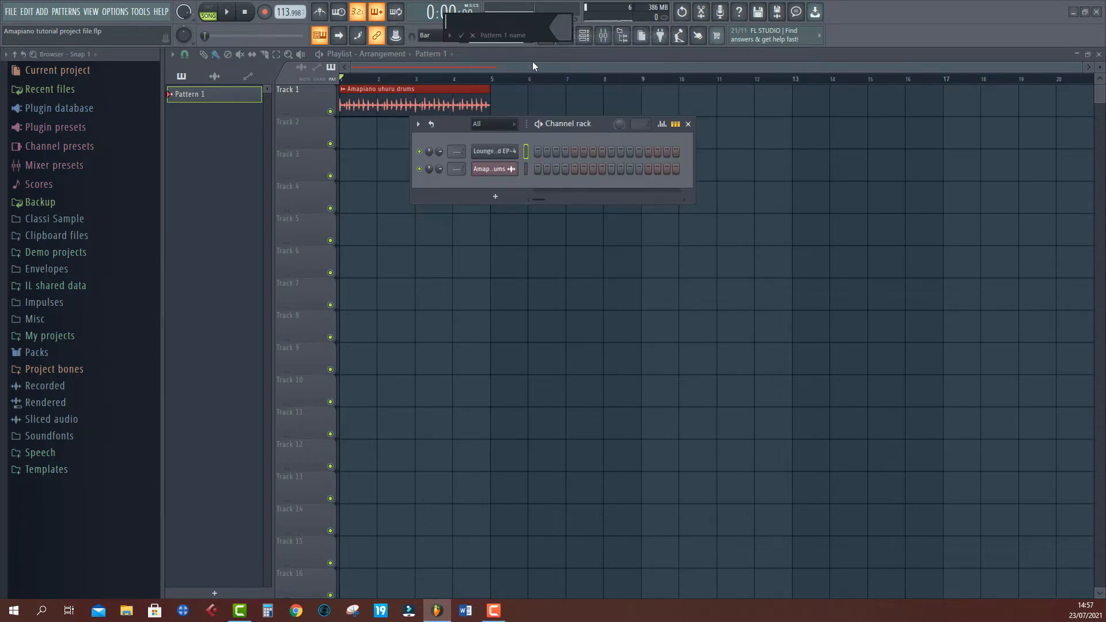
pyautogui.click(461, 36)
pyautogui.click(363, 129)
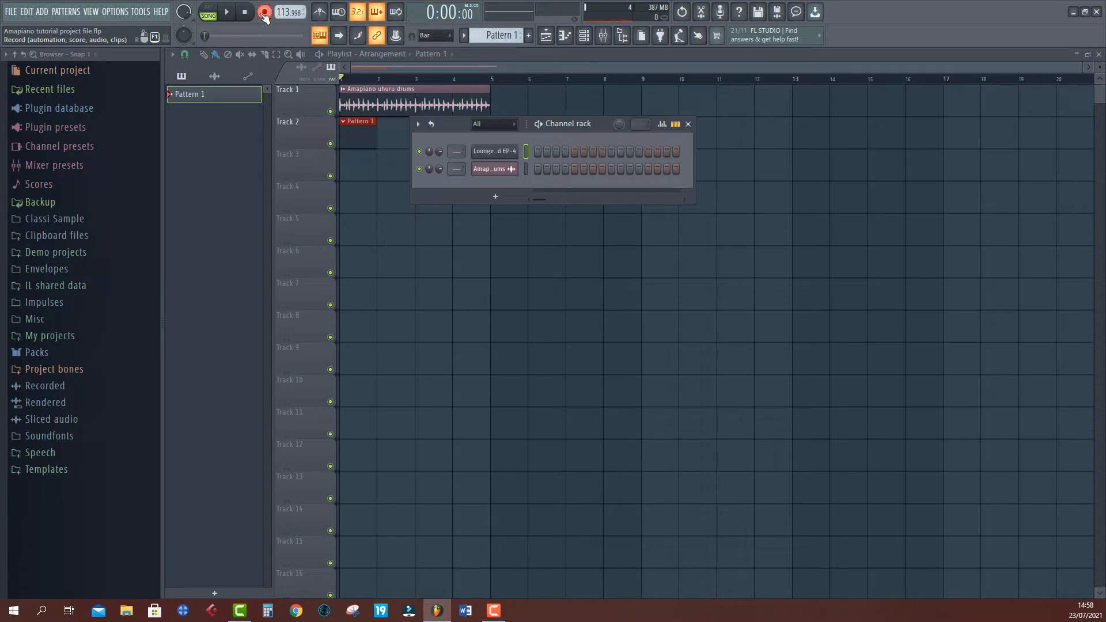
pyautogui.click(228, 14)
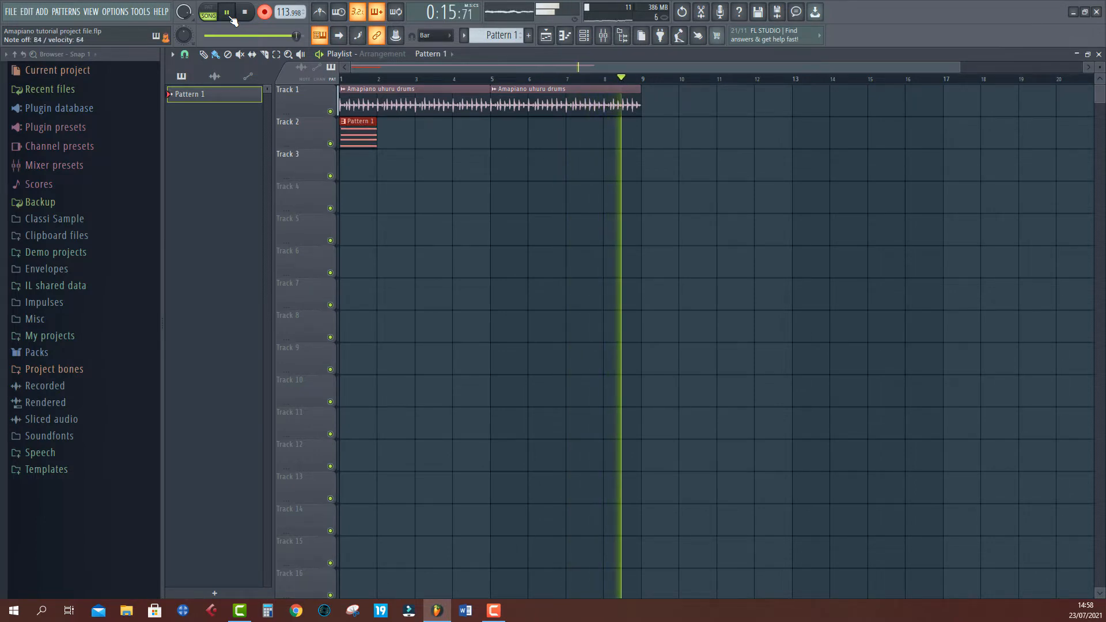
pyautogui.click(231, 16)
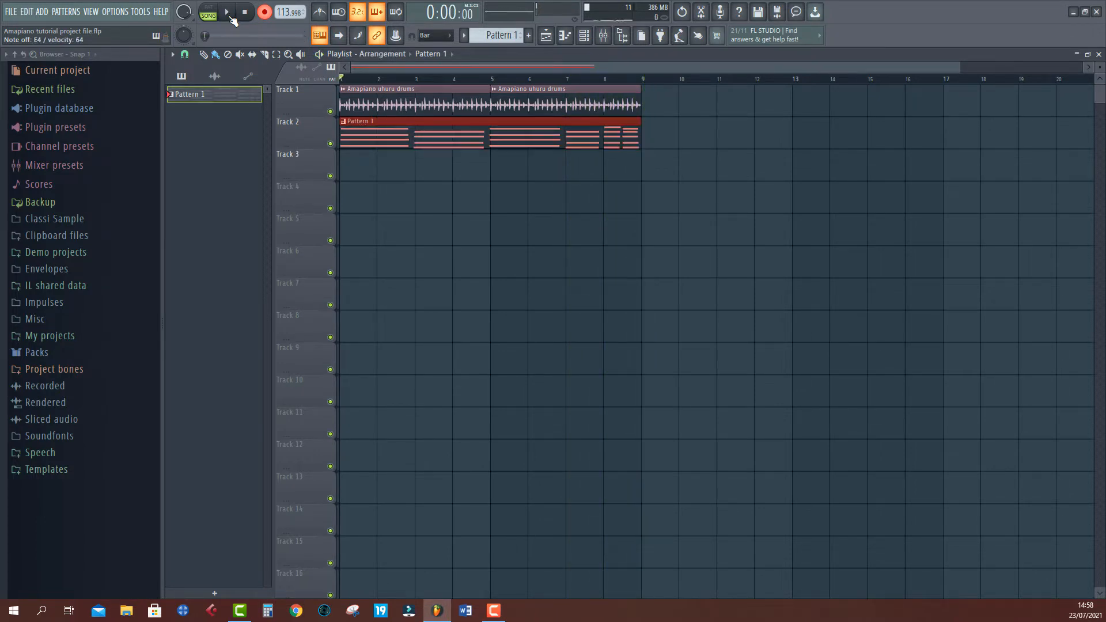
# Step: Quantize the first chord of Pattern 1 in the Piano roll and align its E5 and C5 notes to the start of bar 1
pyautogui.doubleClick(366, 143)
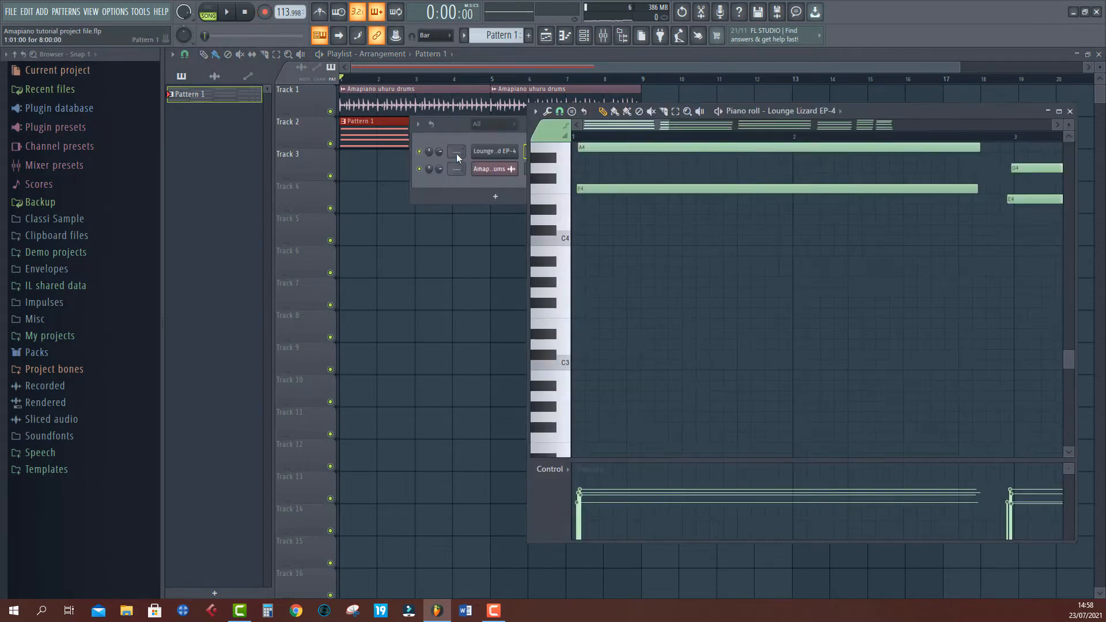
pyautogui.click(1059, 112)
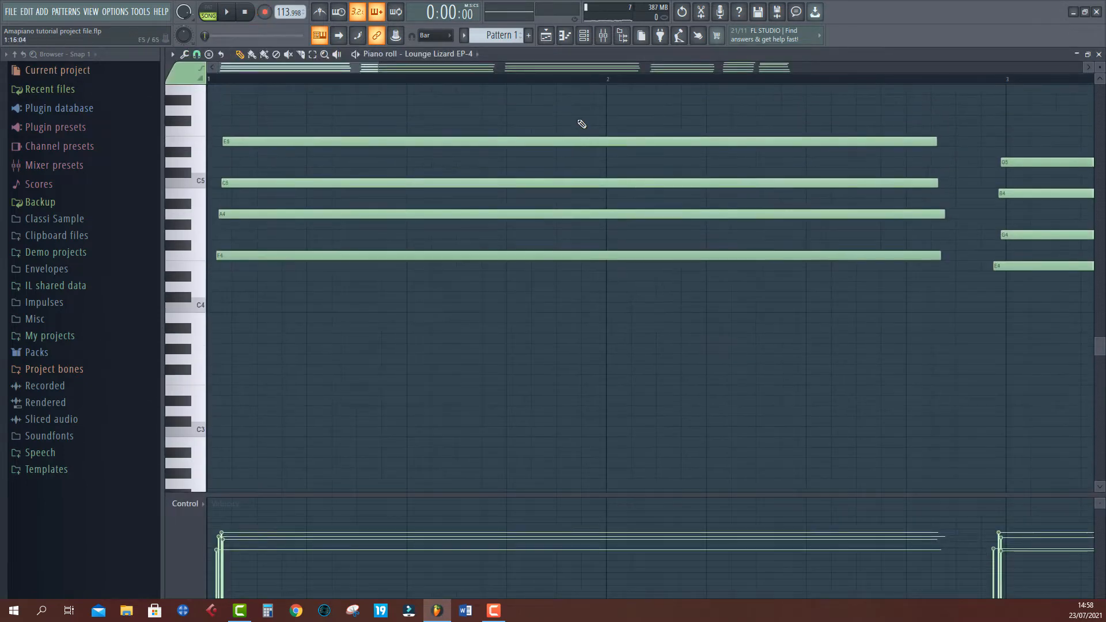
pyautogui.keyDown('ctrl'); pyautogui.scroll(-5, 574, 87); pyautogui.keyUp('ctrl')
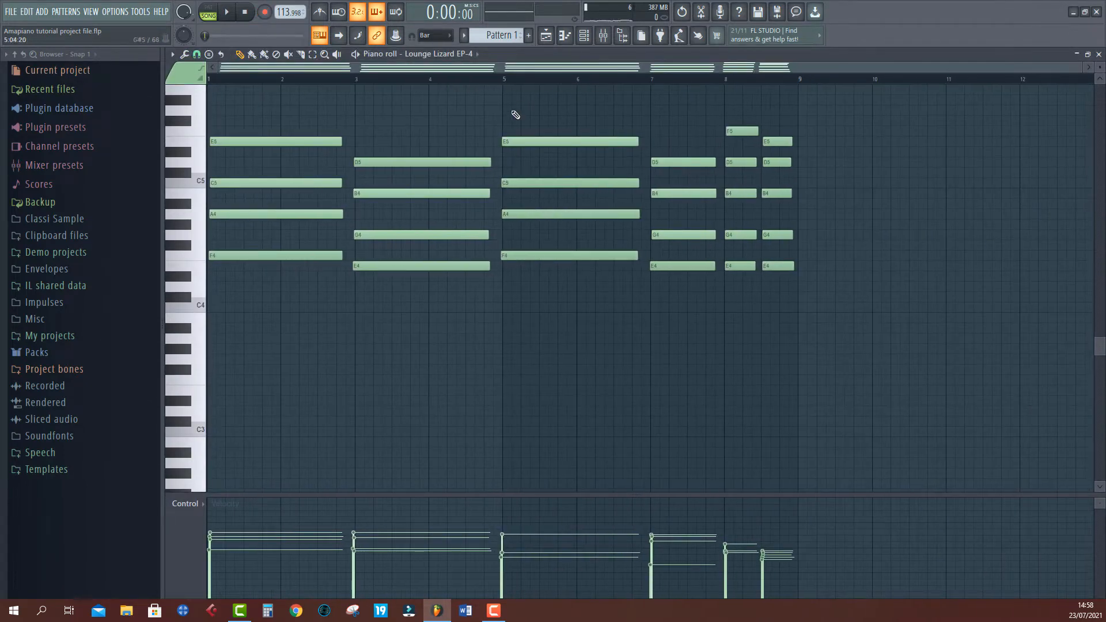
pyautogui.scroll(2, 507, 123)
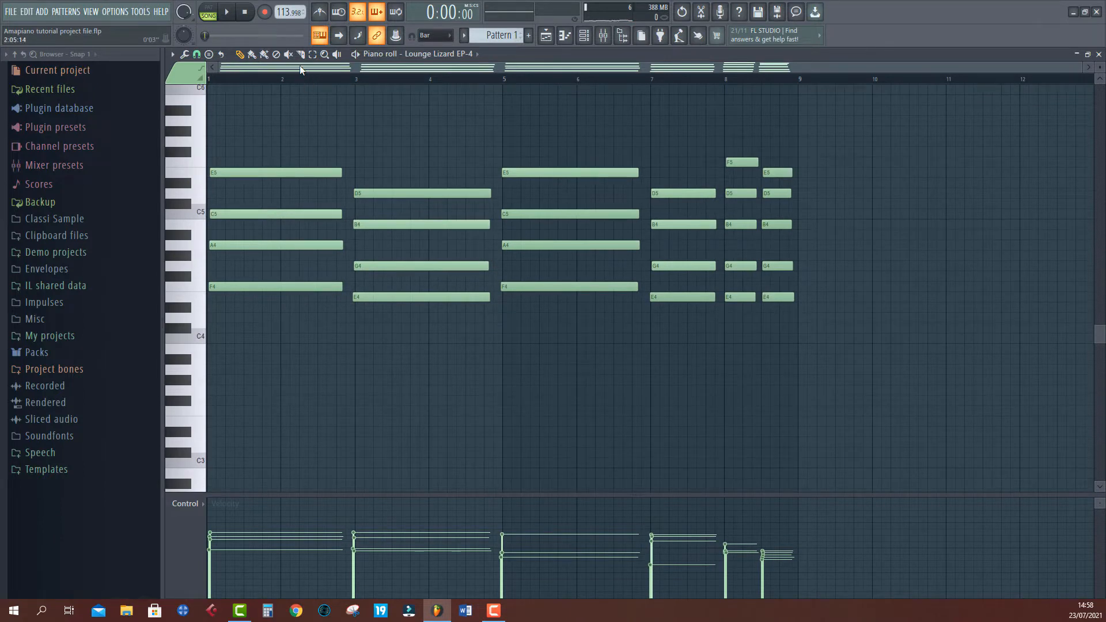
pyautogui.press('space')
pyautogui.keyDown('ctrl'); pyautogui.moveTo(256, 151); pyautogui.dragTo(188, 405); pyautogui.keyUp('ctrl')
pyautogui.hotkey('ctrl', 'q')
pyautogui.keyDown('ctrl'); pyautogui.moveTo(251, 135); pyautogui.dragTo(227, 208); pyautogui.keyUp('ctrl')
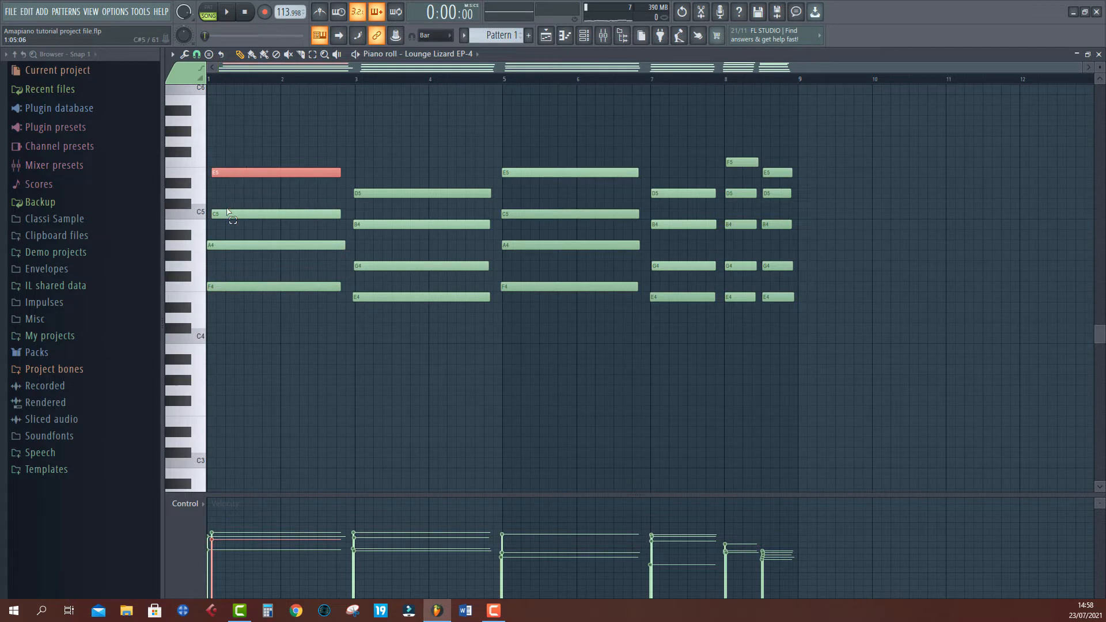
pyautogui.keyDown('ctrl'); pyautogui.moveTo(262, 165); pyautogui.dragTo(221, 214); pyautogui.keyUp('ctrl')
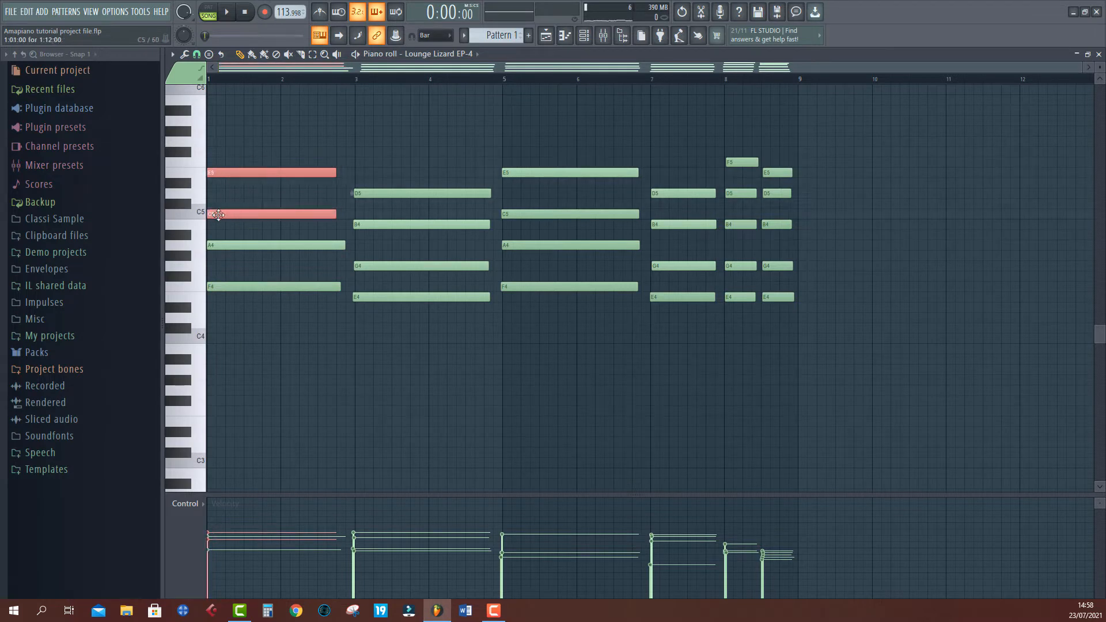
# Step: Quantize the chords at bars 3, 5, 7 and 8 during playback, and finish listening to them in the Playlist
pyautogui.press('space')
pyautogui.keyDown('ctrl'); pyautogui.moveTo(349, 167); pyautogui.dragTo(375, 305); pyautogui.keyUp('ctrl')
pyautogui.hotkey('ctrl', 'q')
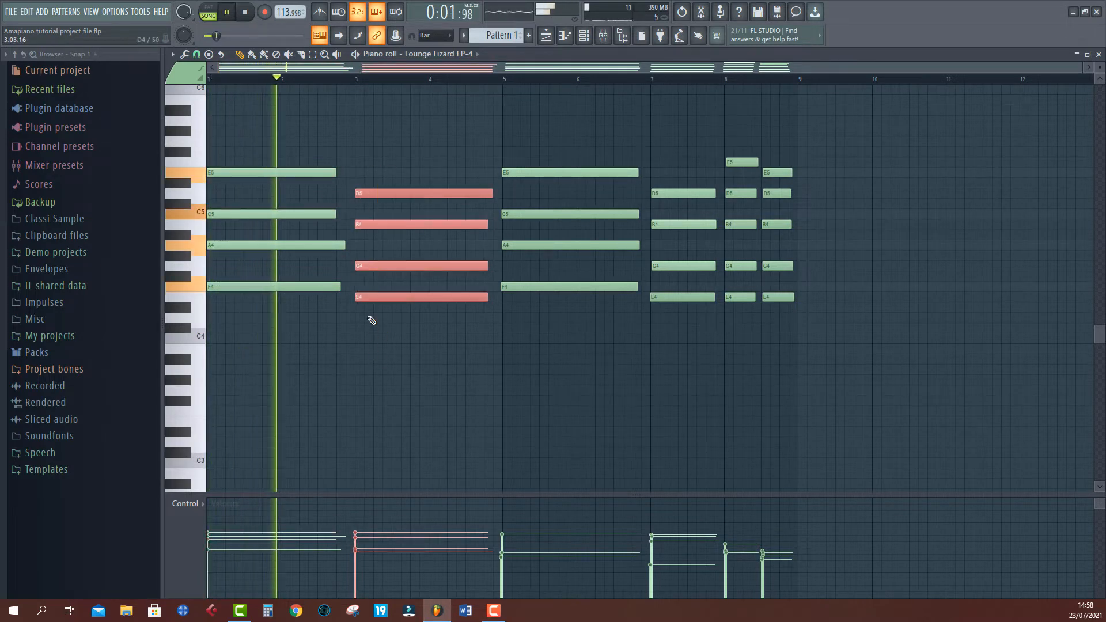
pyautogui.keyDown('ctrl'); pyautogui.moveTo(530, 137); pyautogui.dragTo(548, 335); pyautogui.keyUp('ctrl')
pyautogui.hotkey('ctrl', 'q')
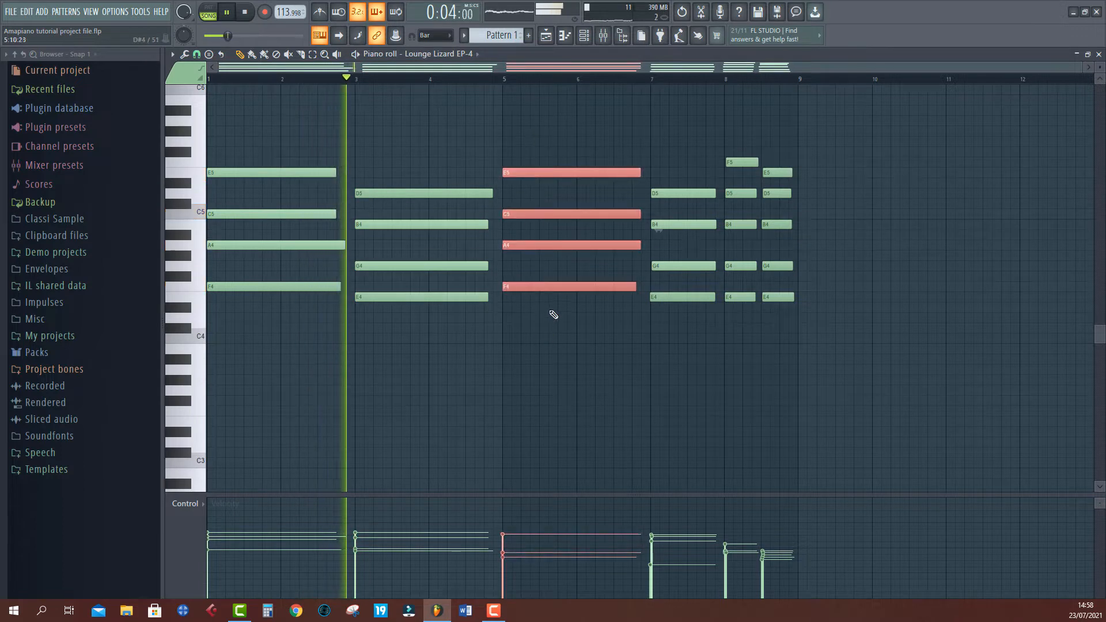
pyautogui.keyDown('ctrl'); pyautogui.moveTo(670, 159); pyautogui.dragTo(689, 320); pyautogui.keyUp('ctrl')
pyautogui.hotkey('ctrl', 'q')
pyautogui.keyDown('ctrl'); pyautogui.moveTo(740, 140); pyautogui.dragTo(782, 360); pyautogui.keyUp('ctrl')
pyautogui.hotkey('ctrl', 'q')
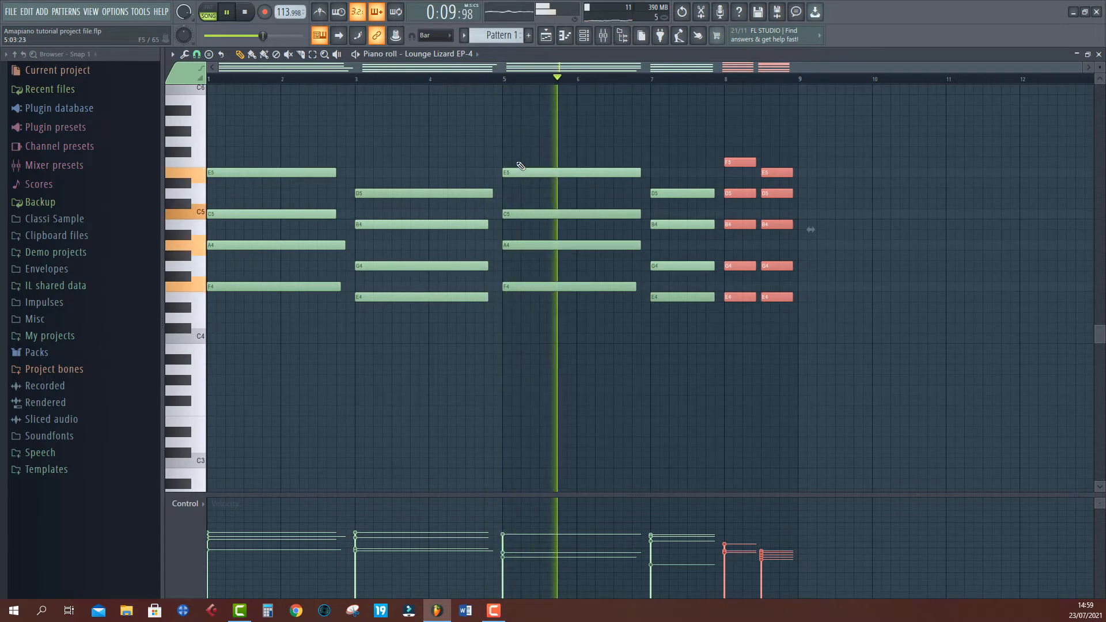
pyautogui.click(546, 36)
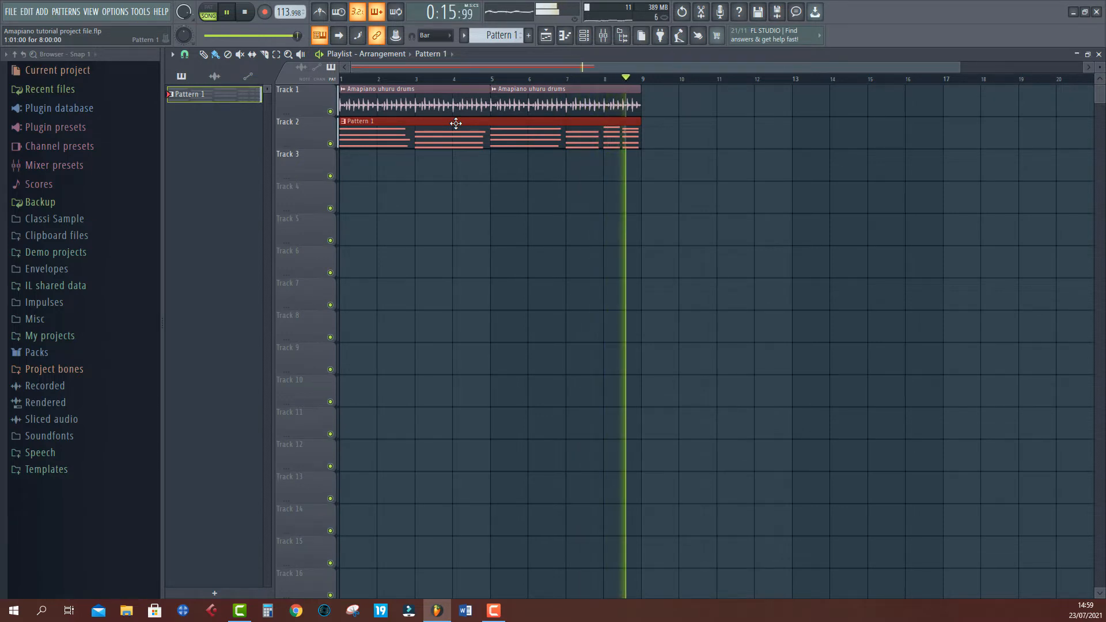
pyautogui.press('space')
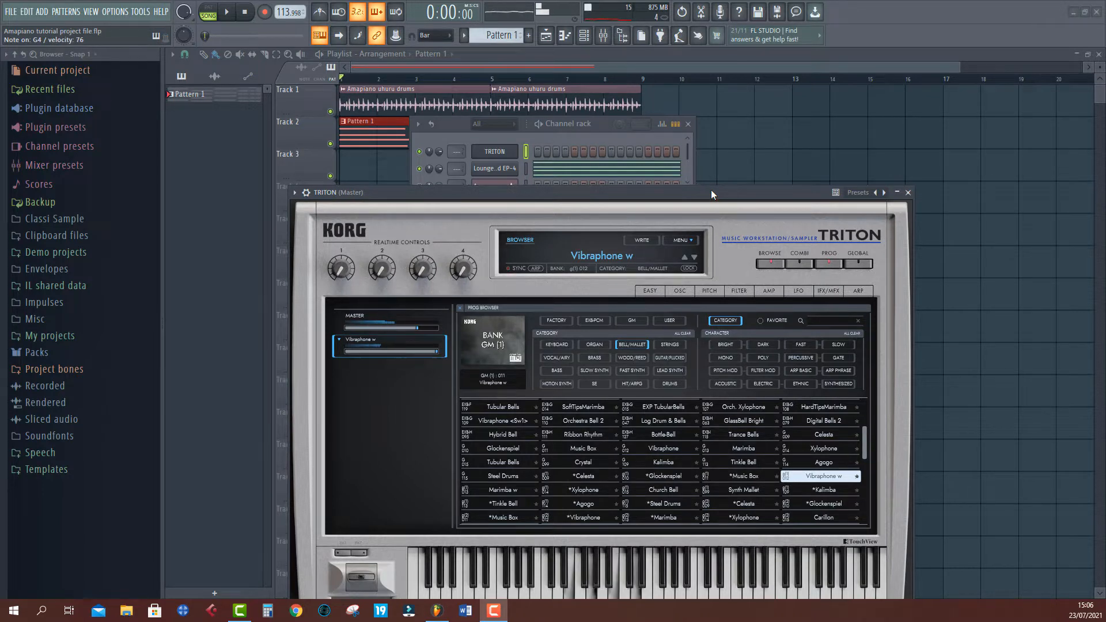
# Step: Create Pattern 2 and place it at bar 1 of Track 3
pyautogui.press('F12')
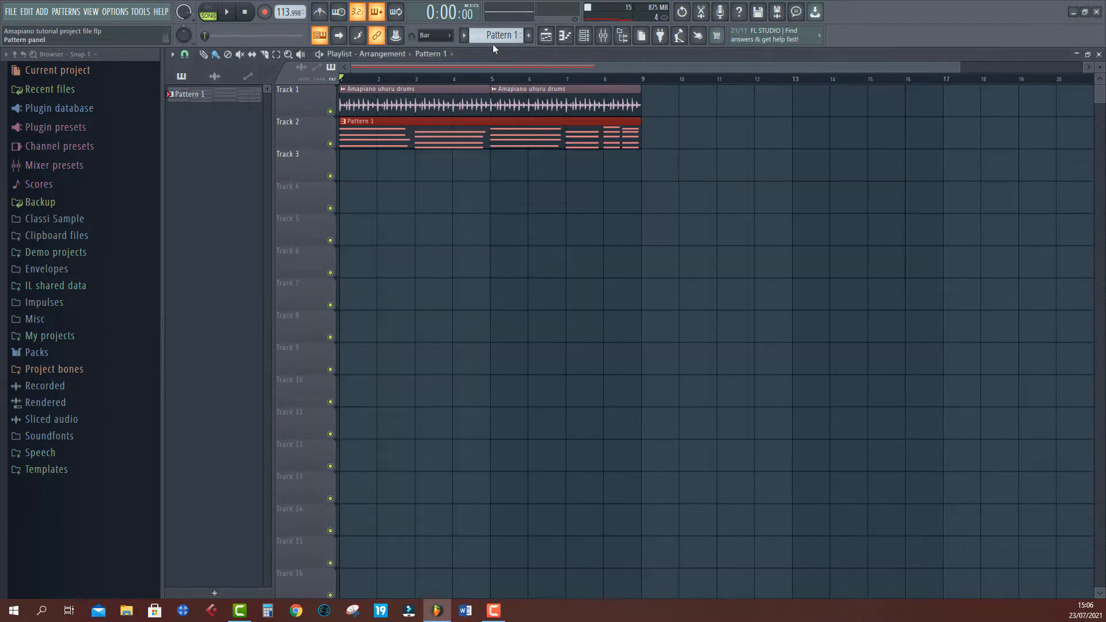
pyautogui.click(493, 41)
pyautogui.click(589, 58)
pyautogui.click(501, 52)
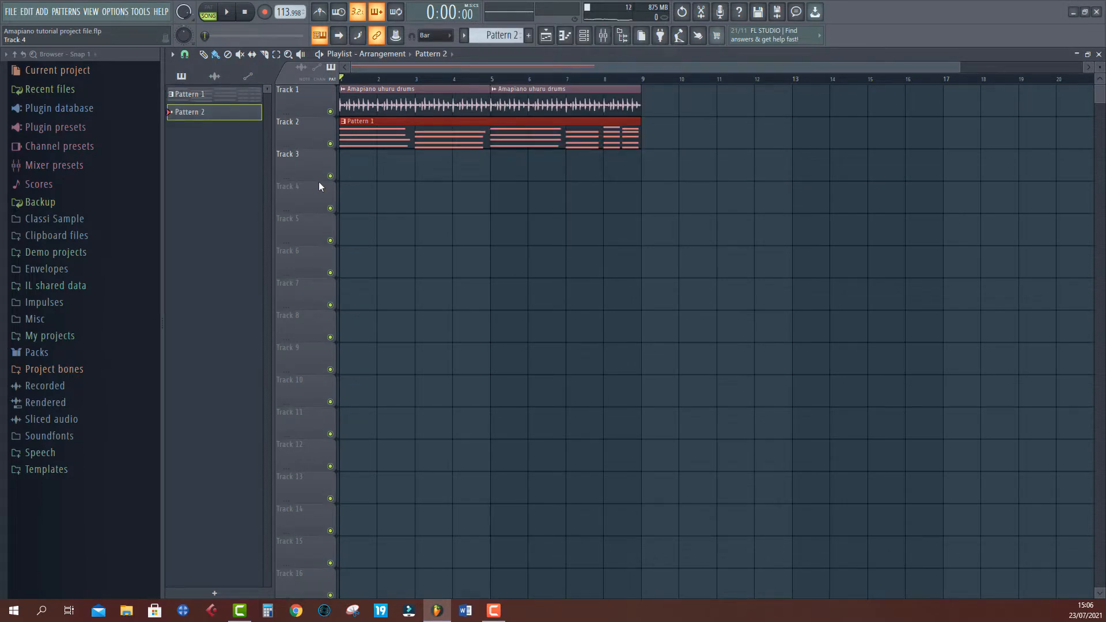
pyautogui.click(363, 164)
# Step: Record an eight-bar chord part with TRITON into Pattern 2 and quantize all its notes
pyautogui.click(265, 12)
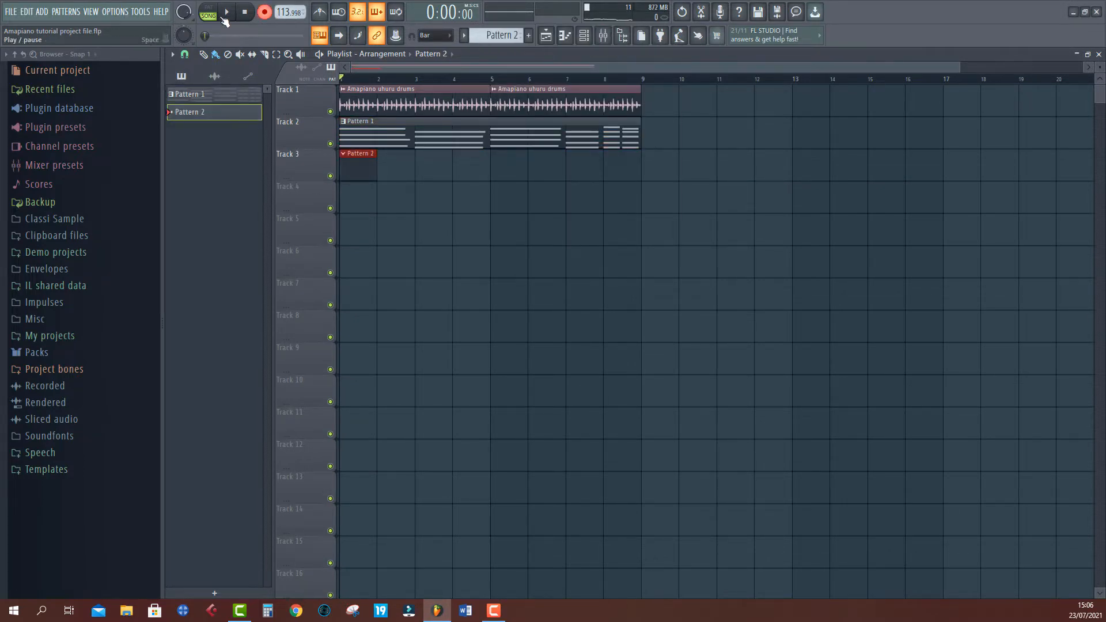
pyautogui.click(226, 13)
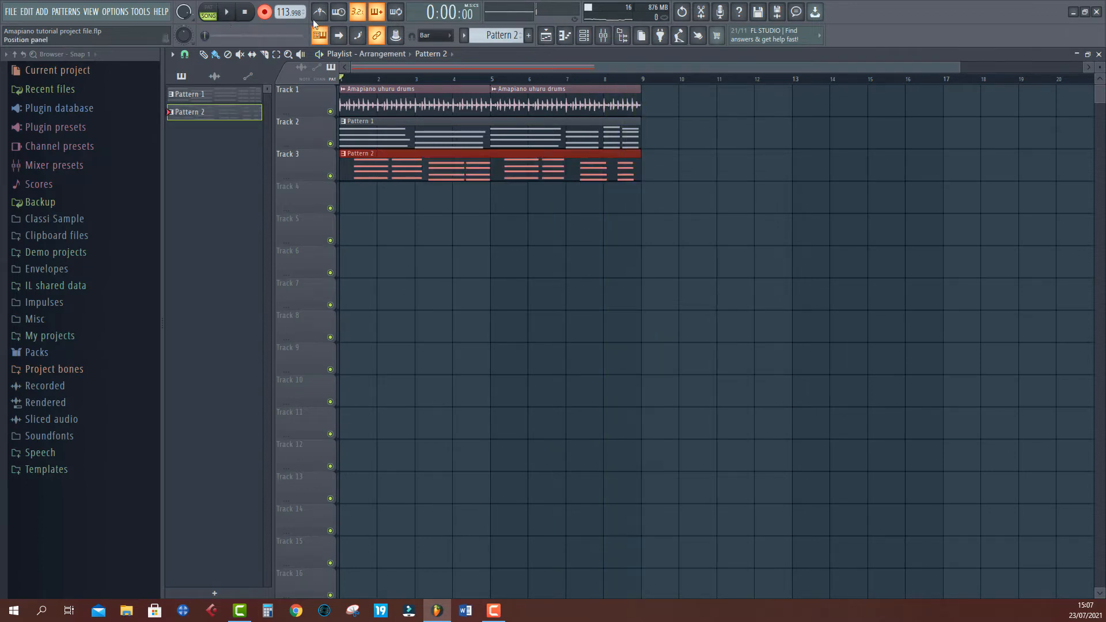
pyautogui.doubleClick(361, 155)
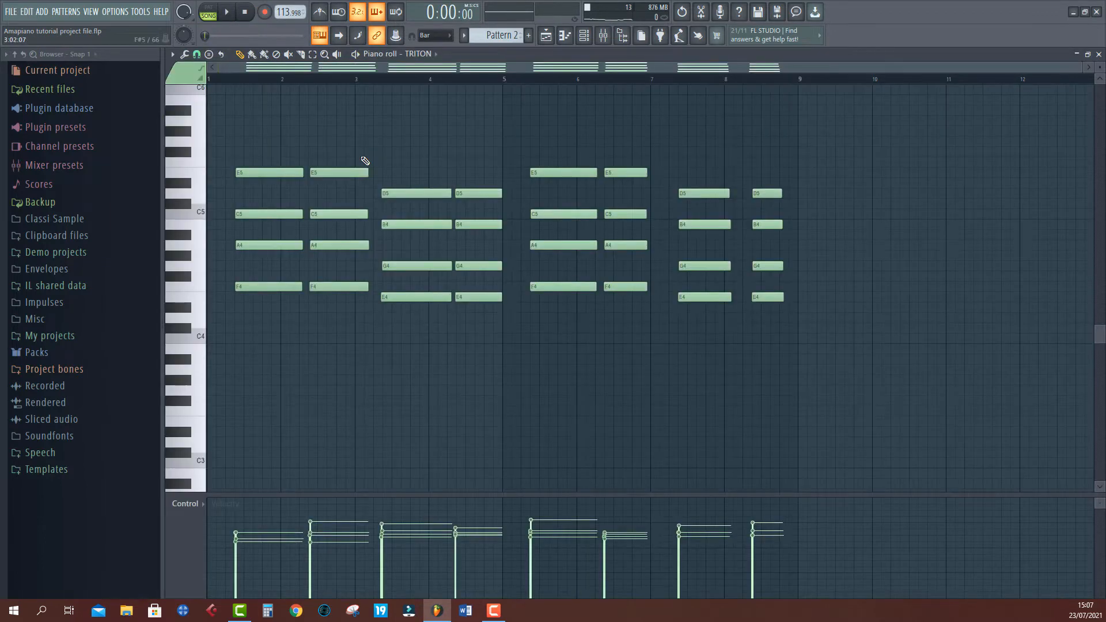
pyautogui.hotkey('ctrl', 'q')
# Step: Play the song with the quantized TRITON chords and listen through to bar 8 in the Playlist
pyautogui.press('space')
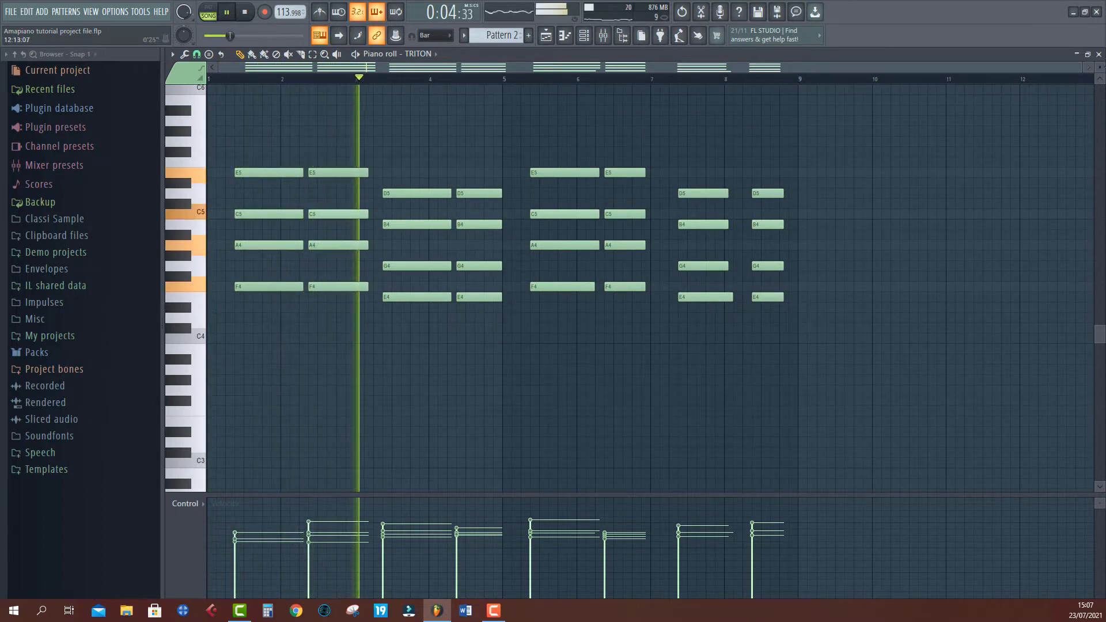
pyautogui.click(1099, 54)
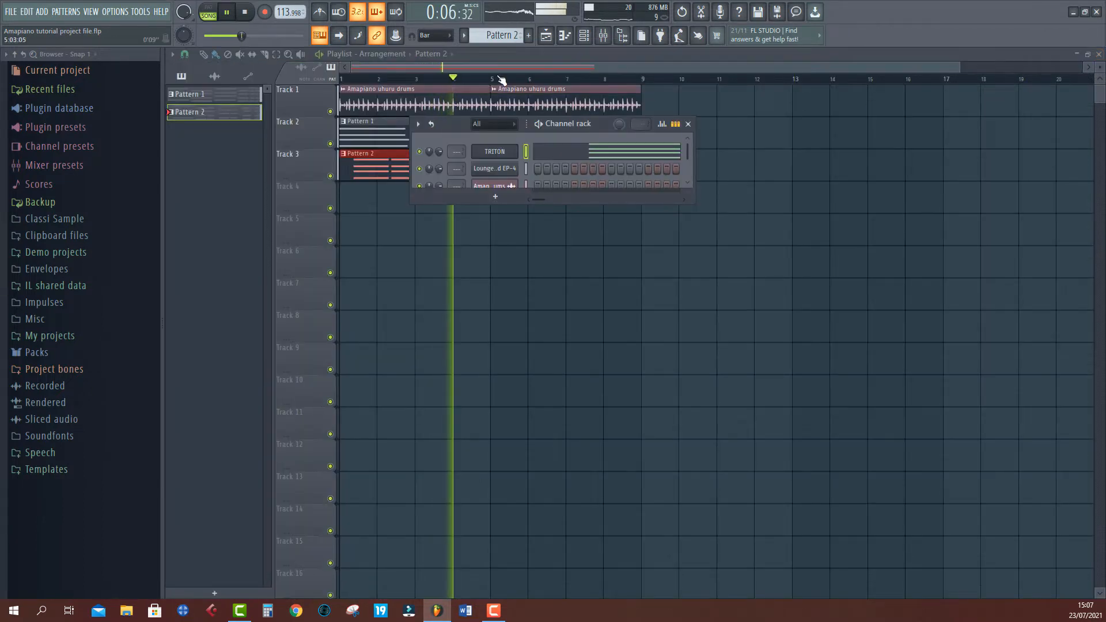
pyautogui.press('F6')
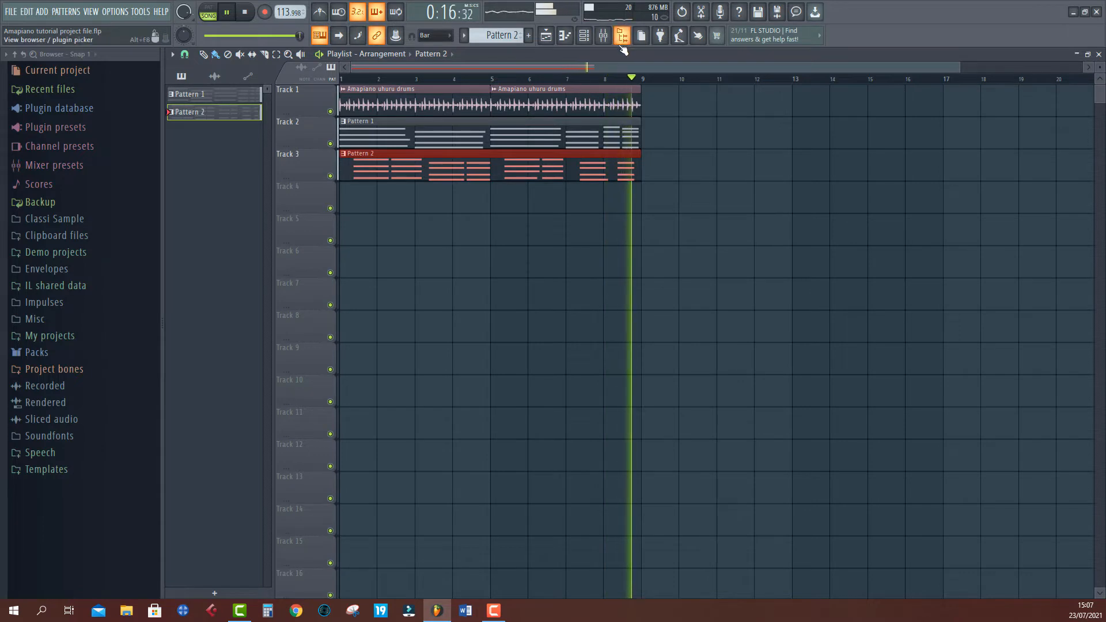
pyautogui.press('space')
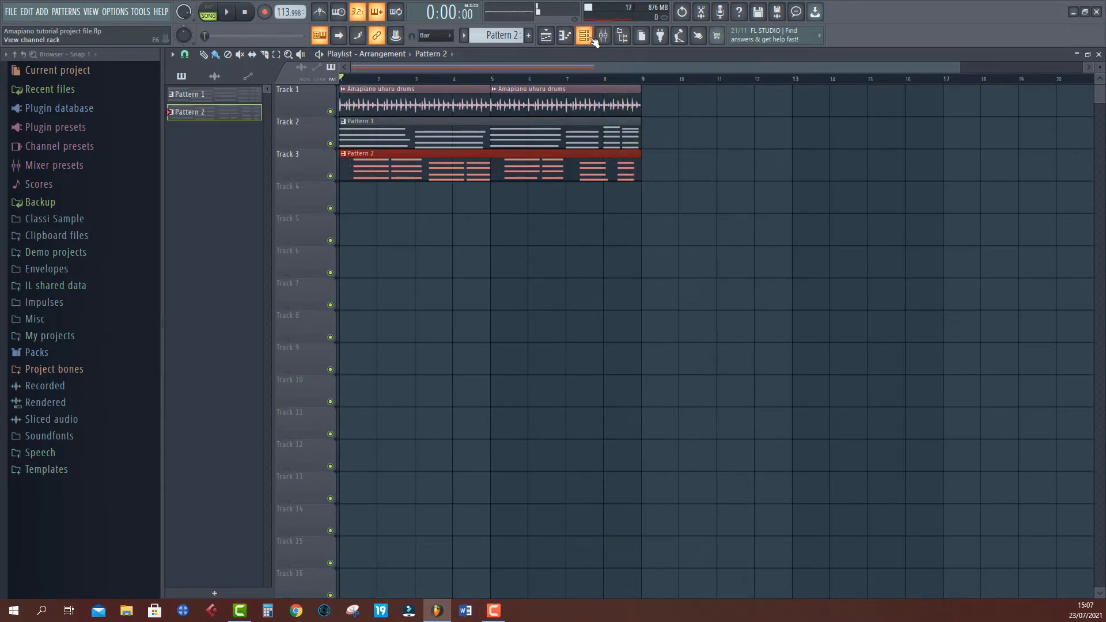
# Step: Insert a Purity instrument channel from the TRITON channel in the Channel rack
pyautogui.click(583, 35)
pyautogui.click(506, 126)
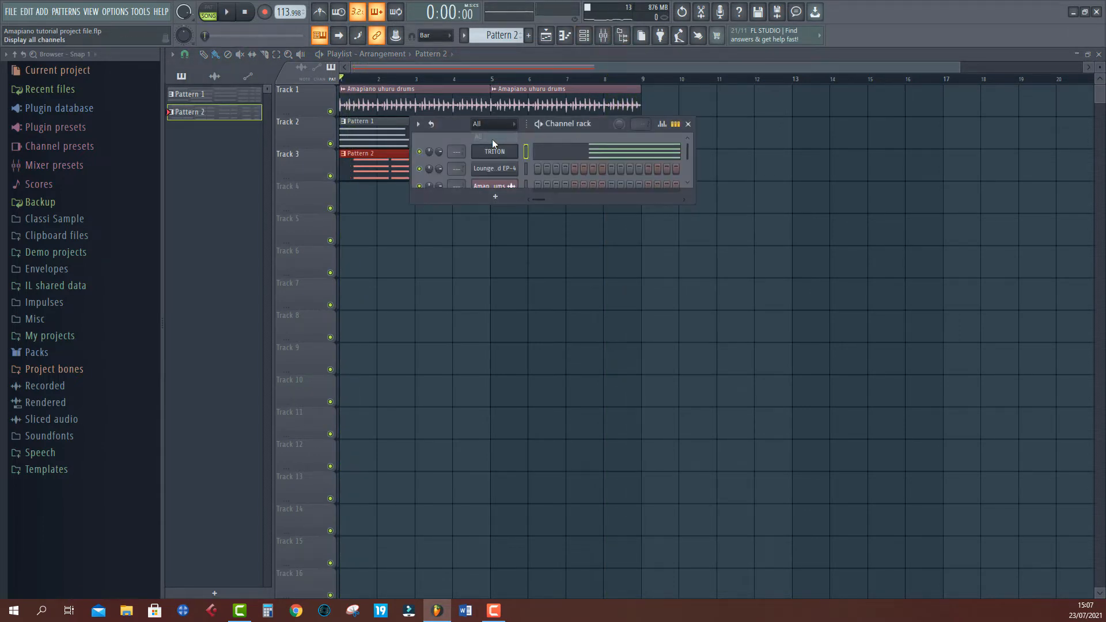
pyautogui.rightClick(499, 152)
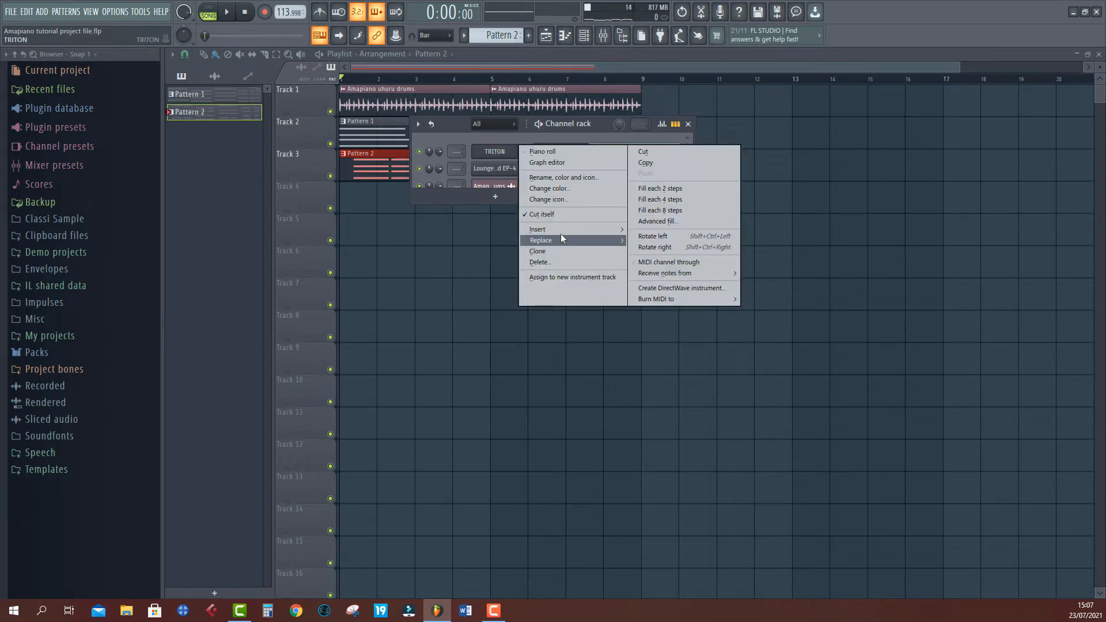
pyautogui.moveTo(561, 230)
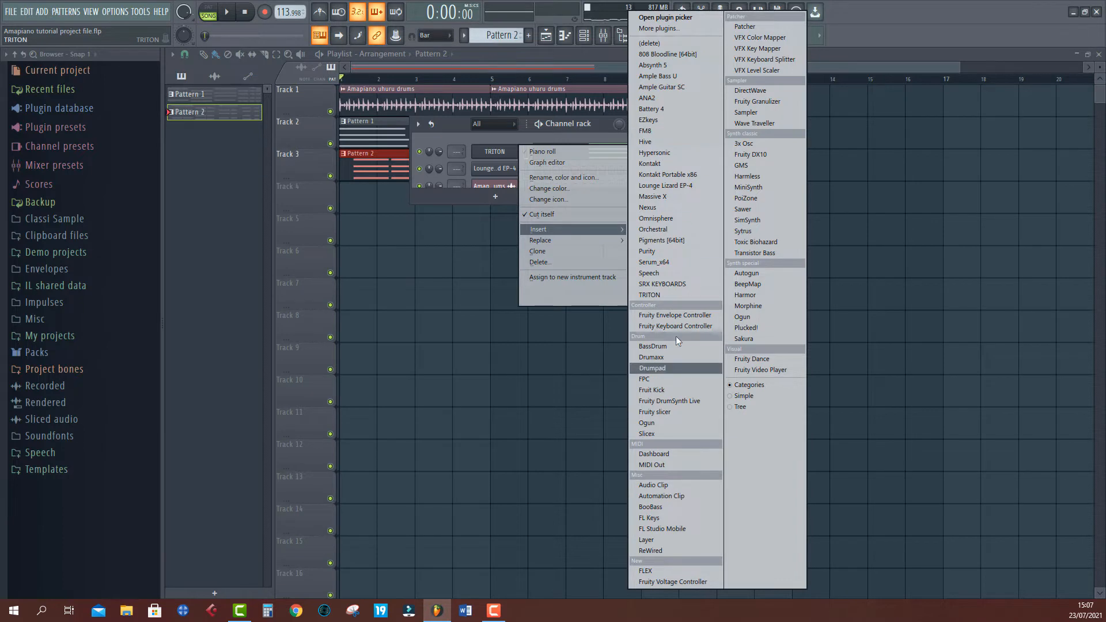
pyautogui.click(654, 252)
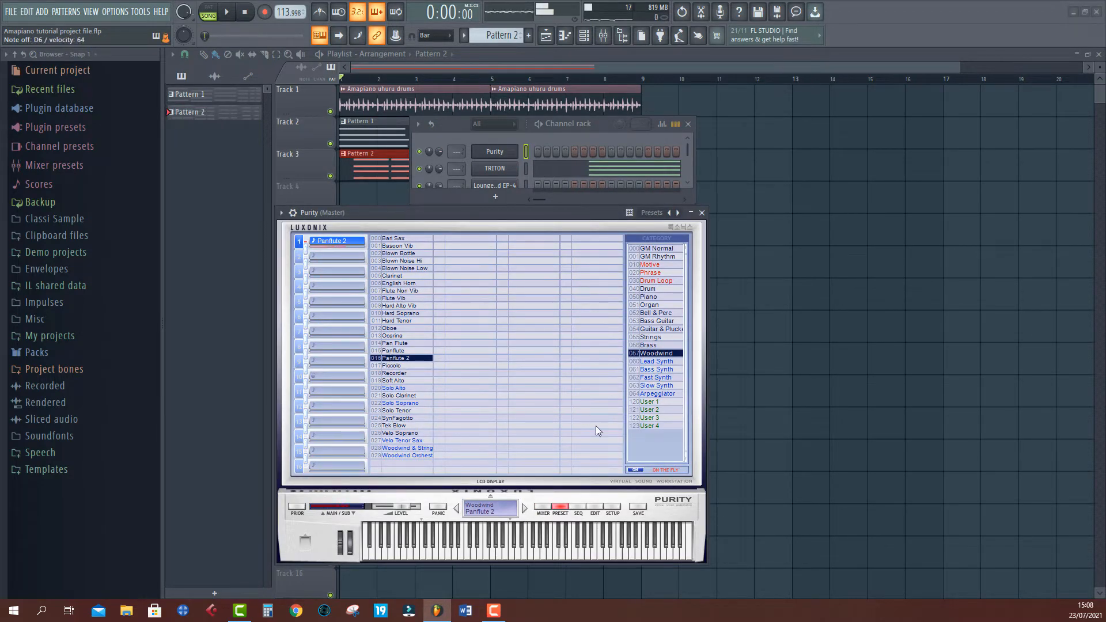
# Step: Switch off the ping-pong delay of Purity's Panflute 2 patch and show the plugin's detailed channel settings
pyautogui.click(544, 508)
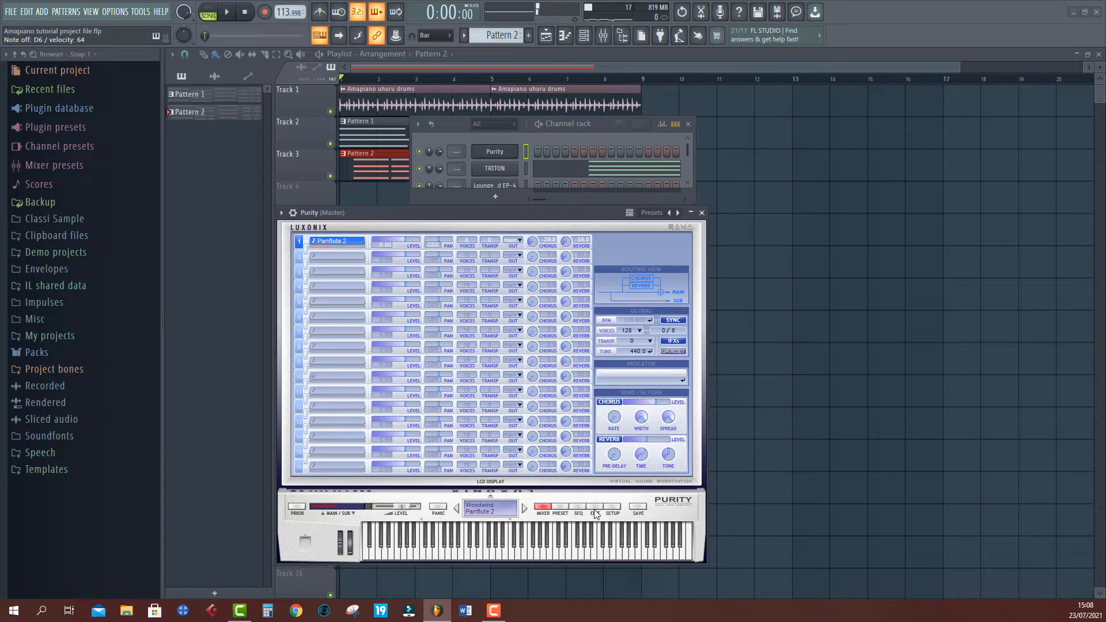
pyautogui.click(596, 508)
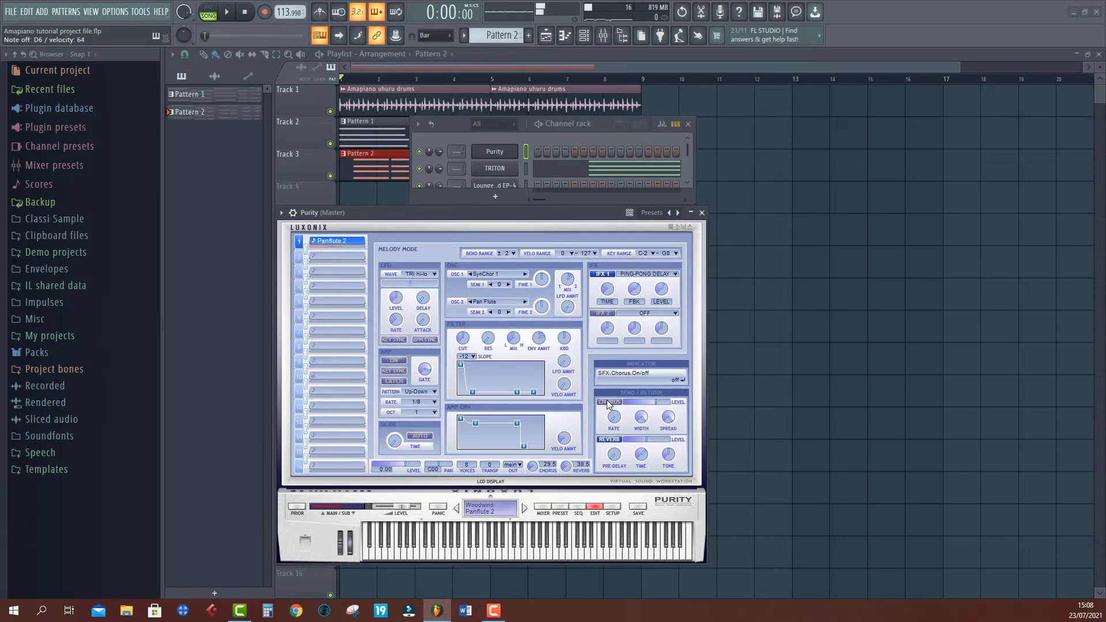
pyautogui.click(606, 275)
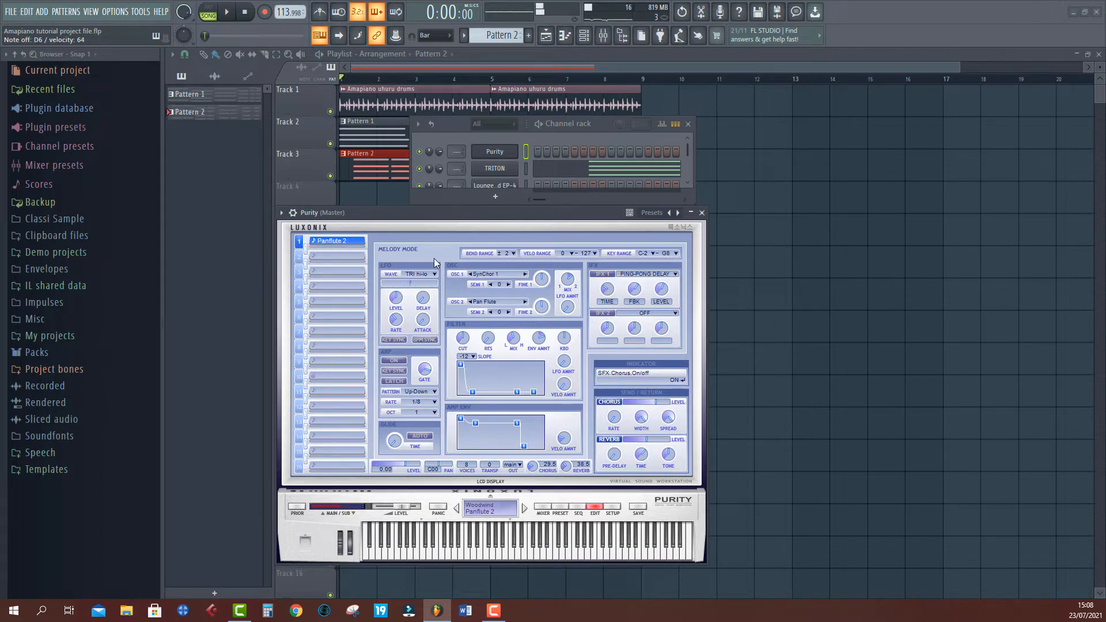
pyautogui.click(293, 213)
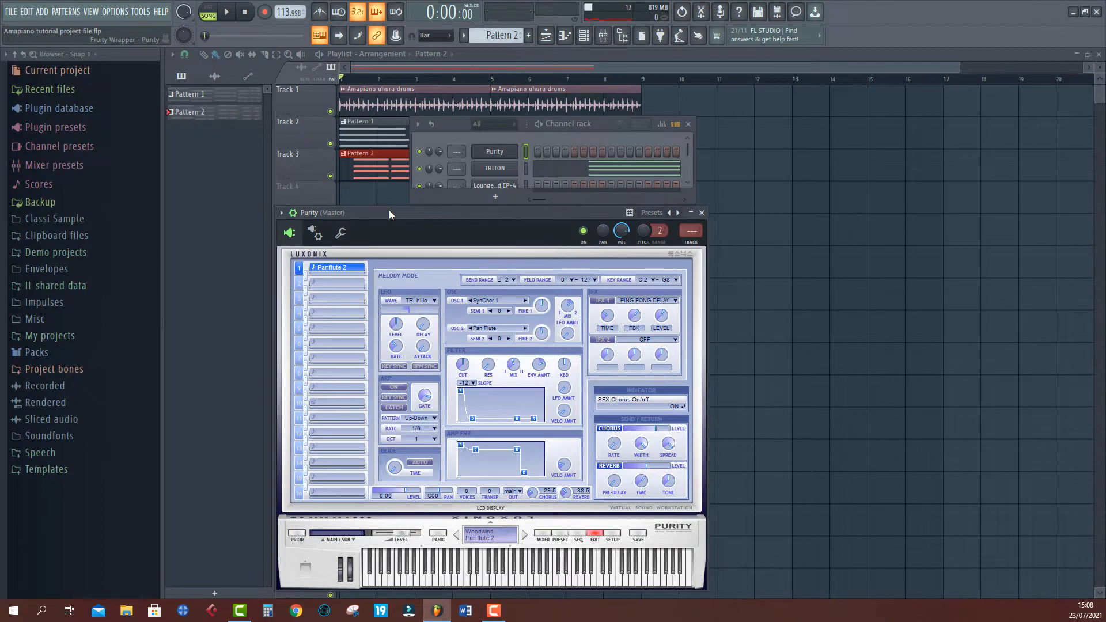
# Step: Try out the pan flute along with the song and set Purity's reverb level to about -13.76 dB
pyautogui.press('space')
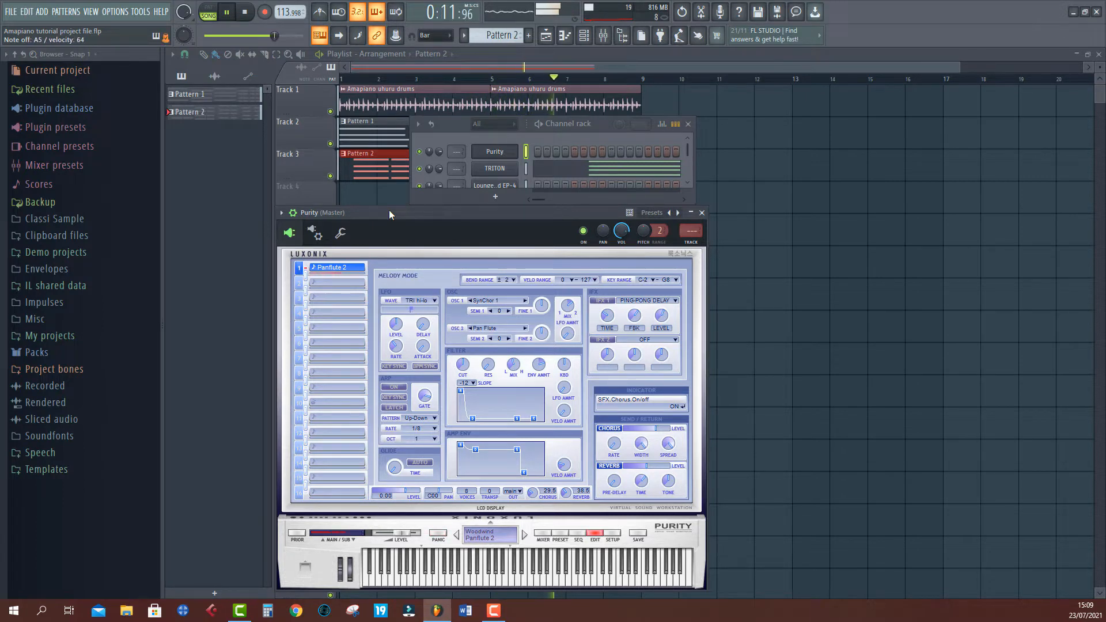
pyautogui.press('space')
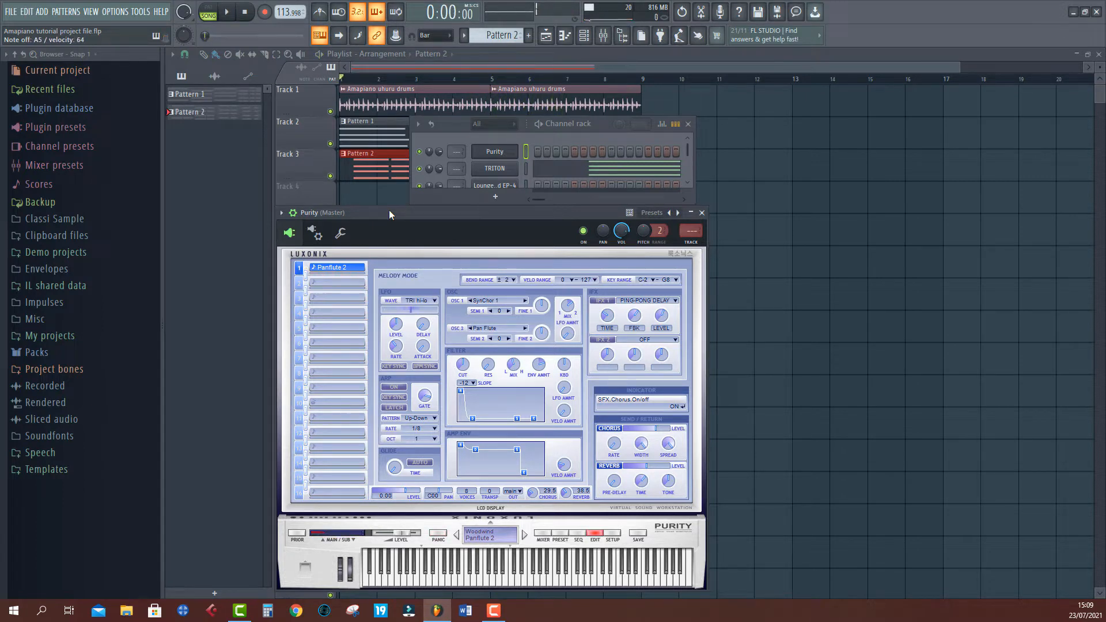
pyautogui.click(608, 467)
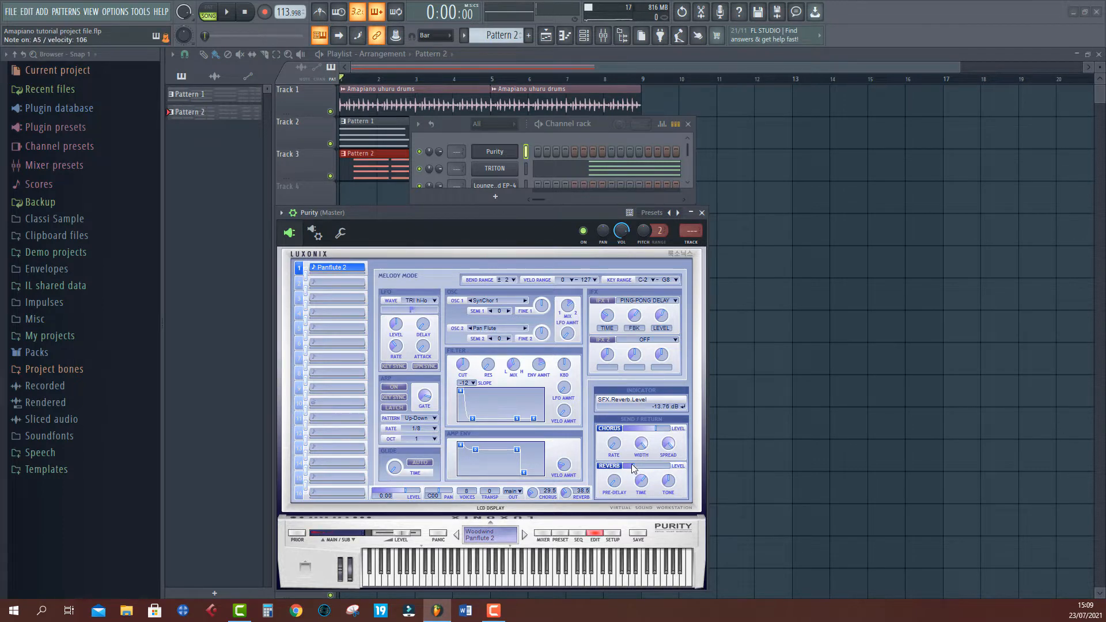
# Step: Create Pattern 3 and place it at bar 1 of Track 4 in the Playlist
pyautogui.press('F12')
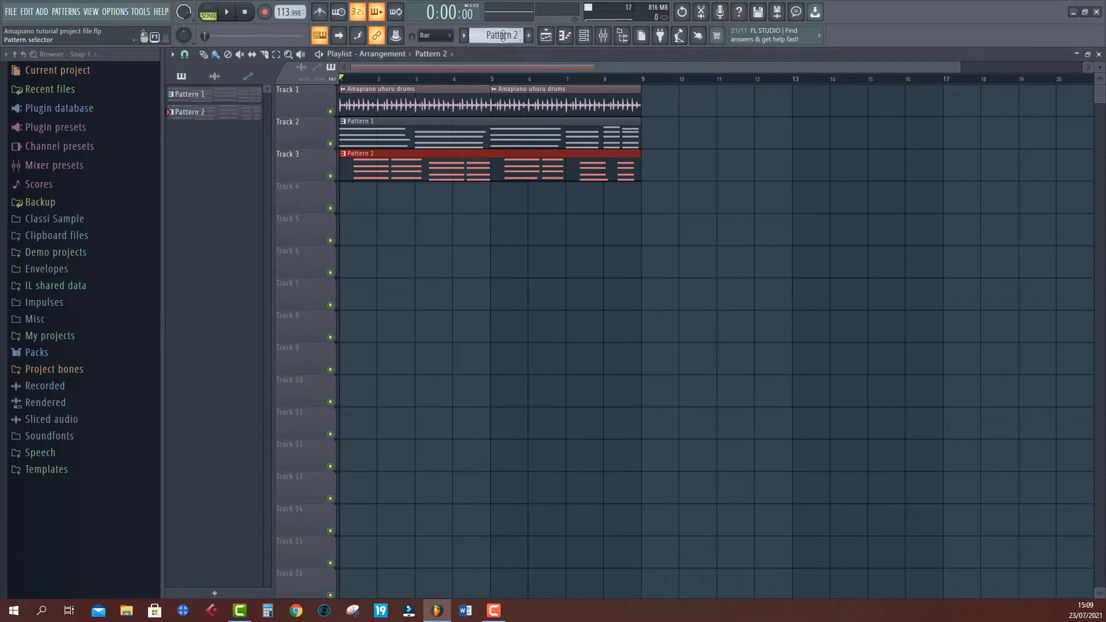
pyautogui.click(503, 35)
pyautogui.click(518, 45)
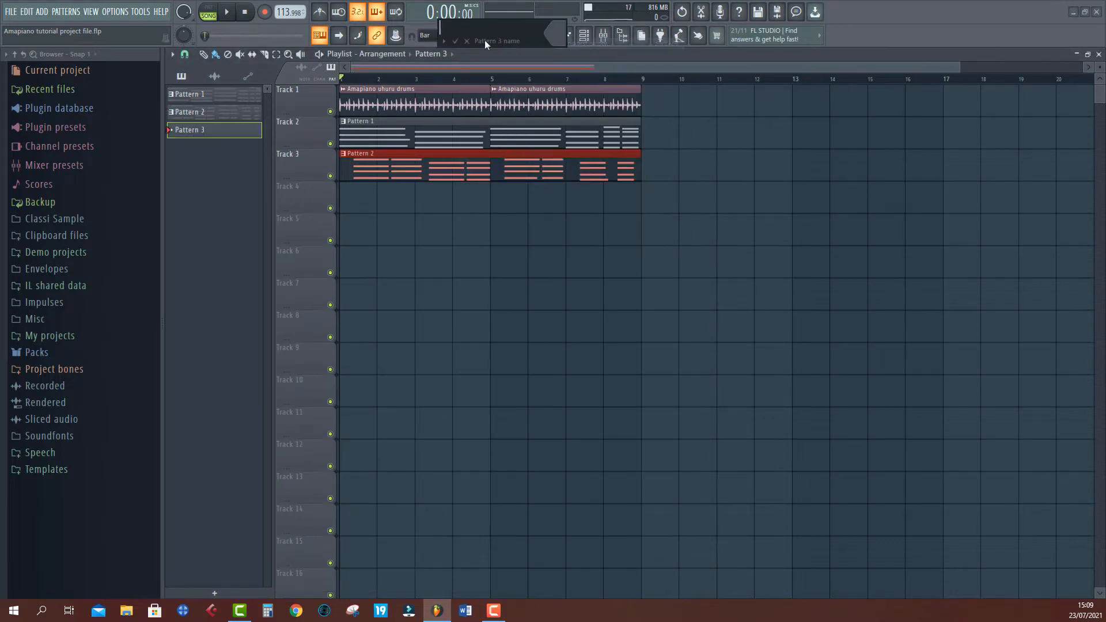
pyautogui.click(456, 40)
pyautogui.click(351, 190)
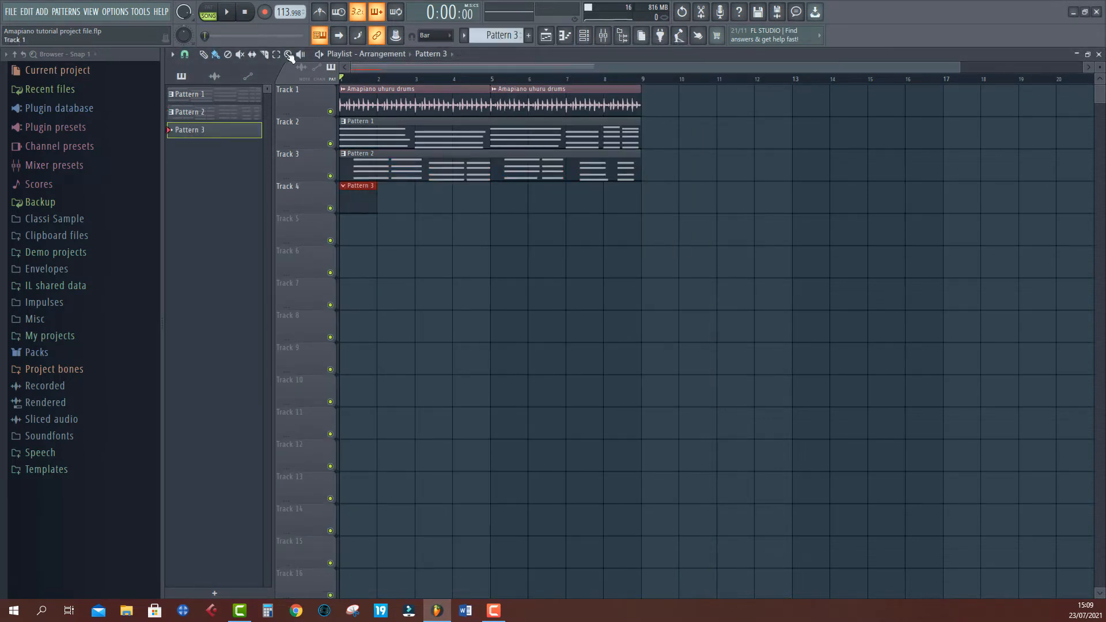
# Step: Record a four-bar pan flute part of repeated A5 notes with Purity into Pattern 3
pyautogui.click(228, 12)
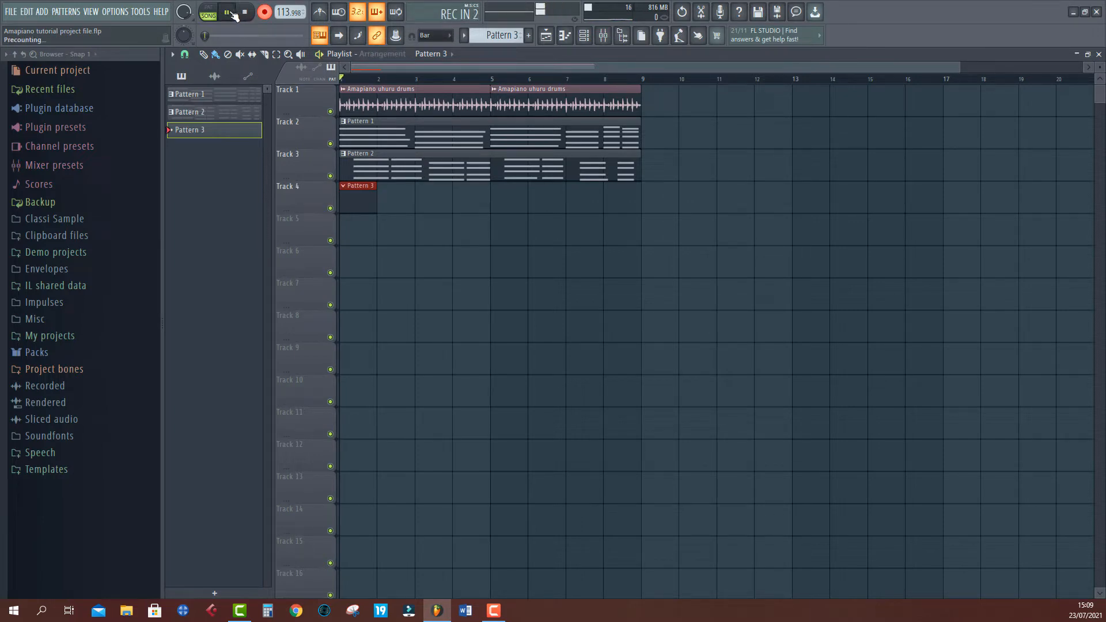
pyautogui.press('n')
pyautogui.press('n')
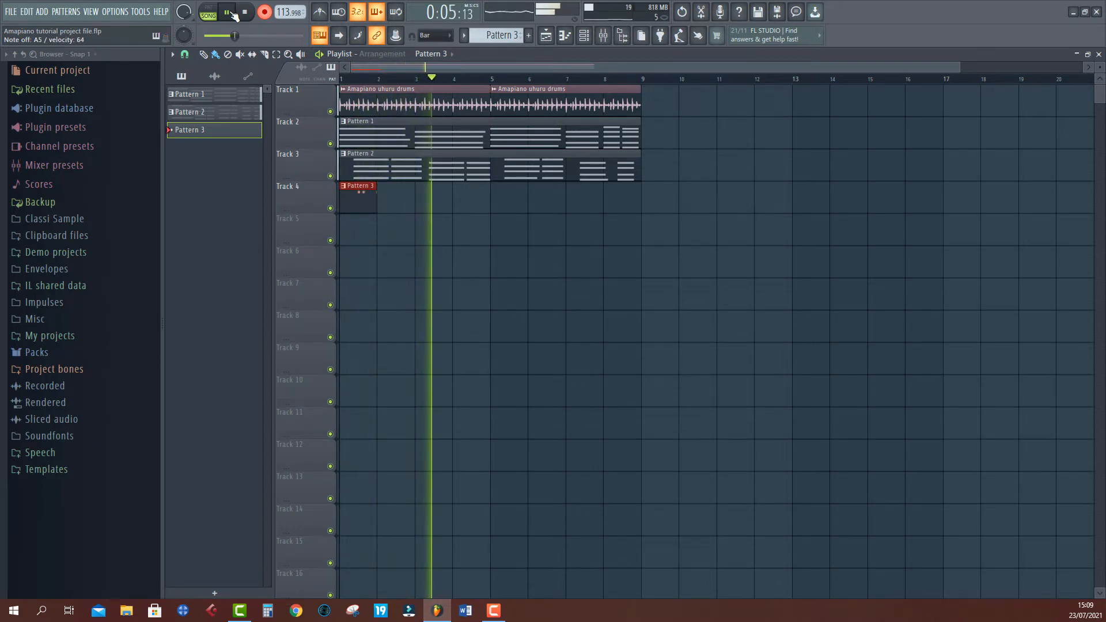
pyautogui.press('n')
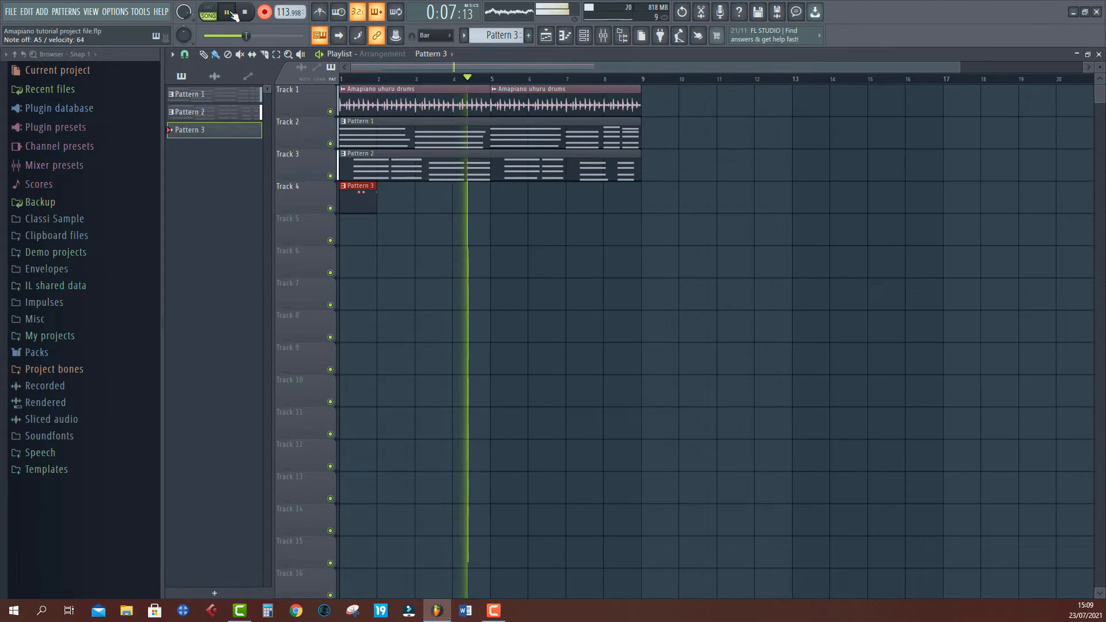
pyautogui.click(245, 11)
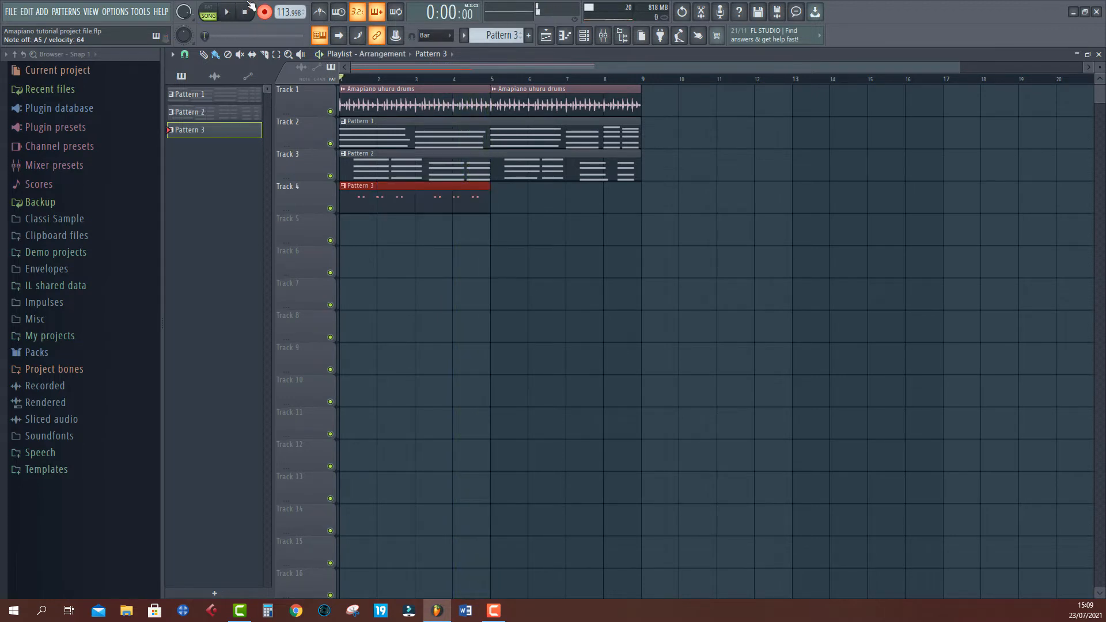
# Step: Quantize the recorded pan flute notes of Pattern 3 in the Piano roll and play them with the song
pyautogui.doubleClick(370, 198)
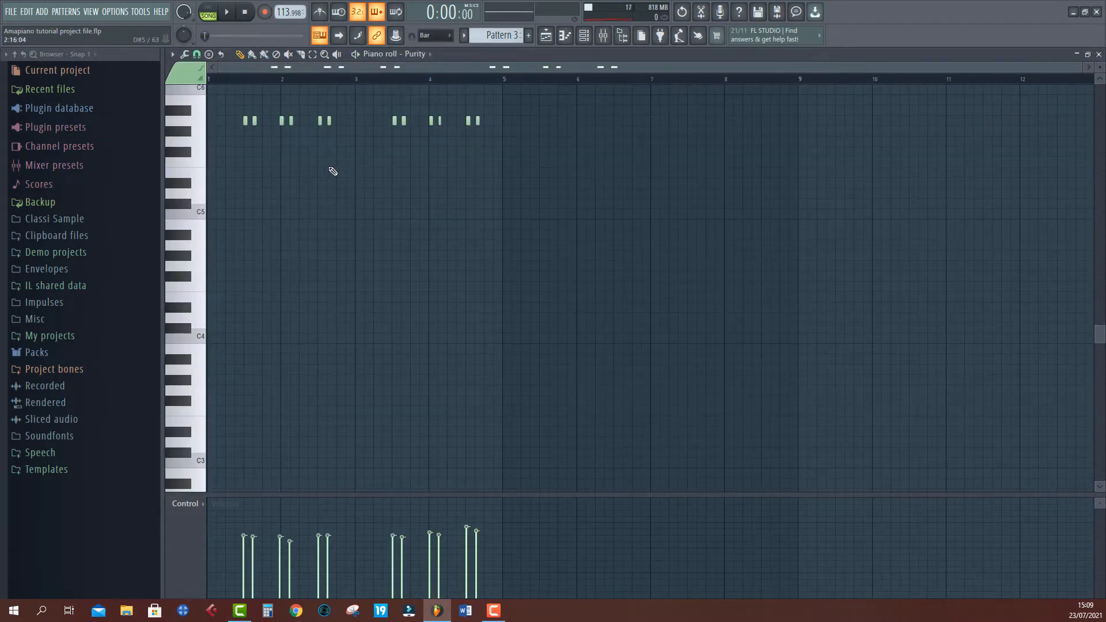
pyautogui.press('space')
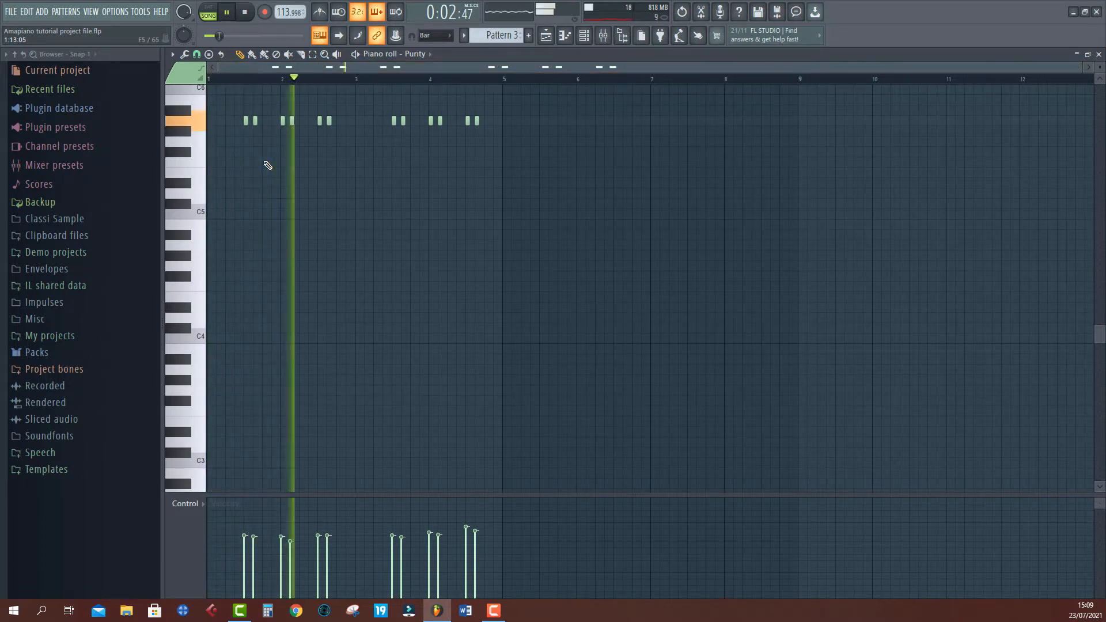
pyautogui.scroll(2, 280, 161)
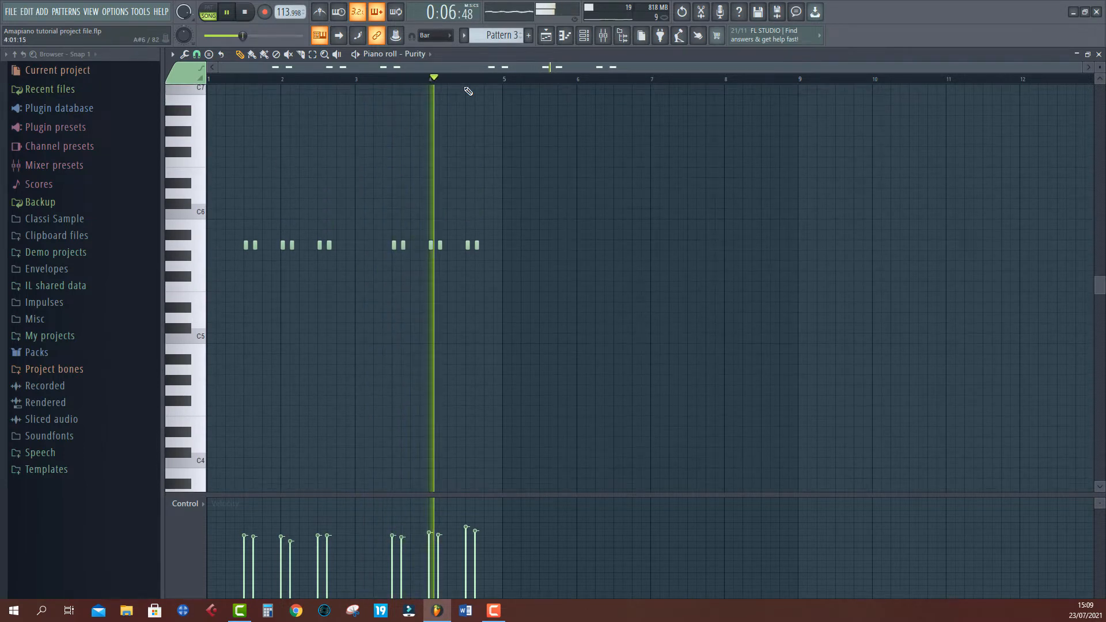
# Step: Repeat the Pattern 3 clip on Track 4 over bars 5 to 8 and listen to the result
pyautogui.press('F5')
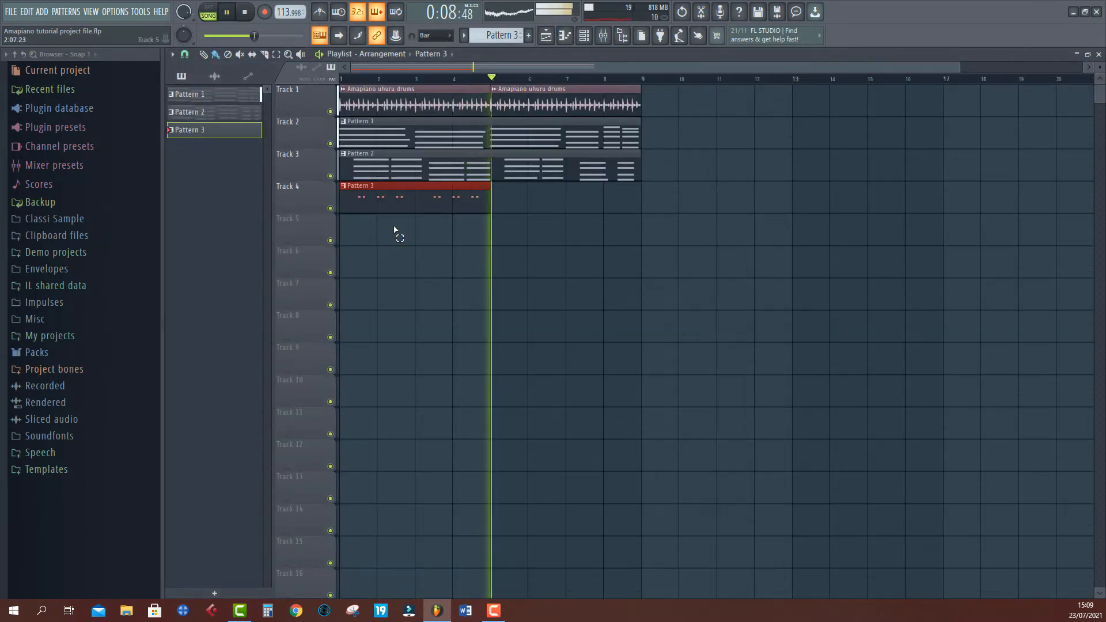
pyautogui.hotkey('ctrl', 'b')
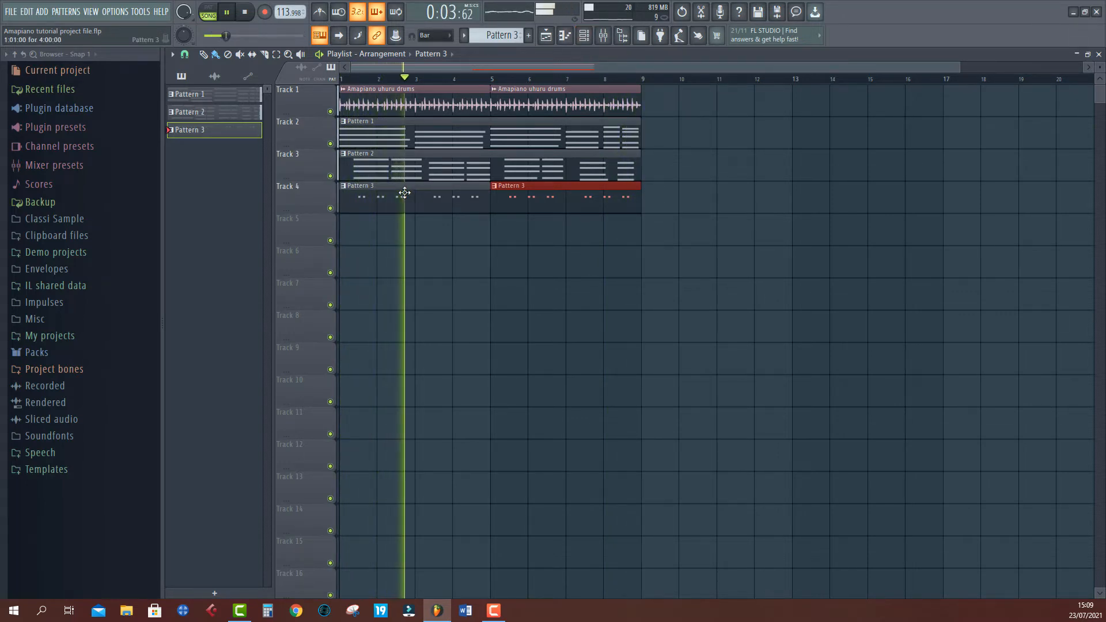
pyautogui.press('space')
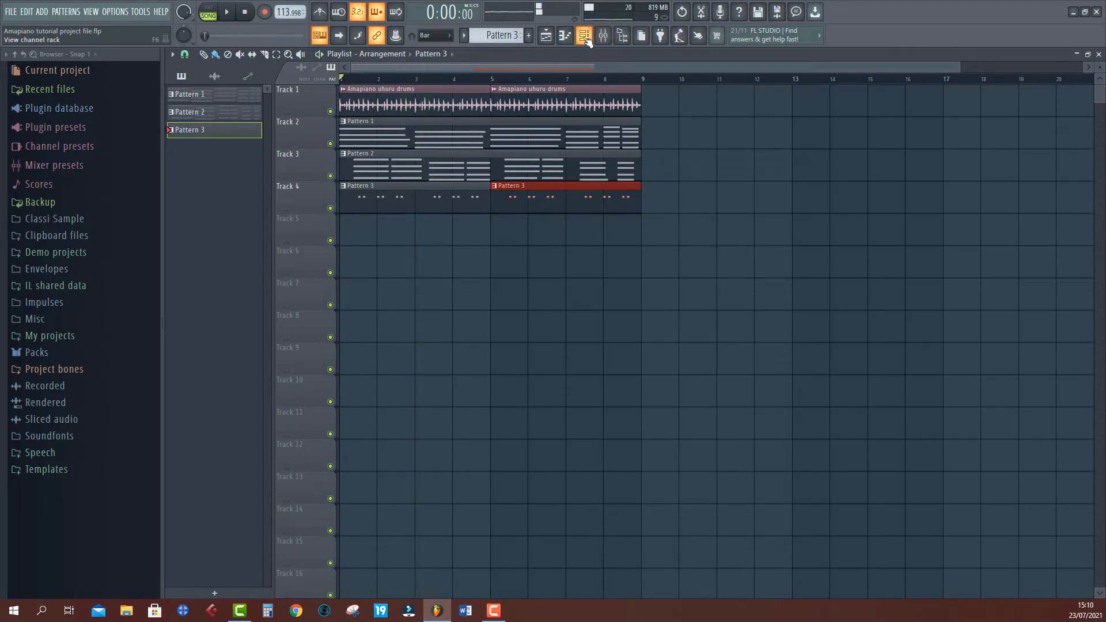
# Step: Open the Channel rack, check its channel display filter and look through its channels
pyautogui.click(584, 36)
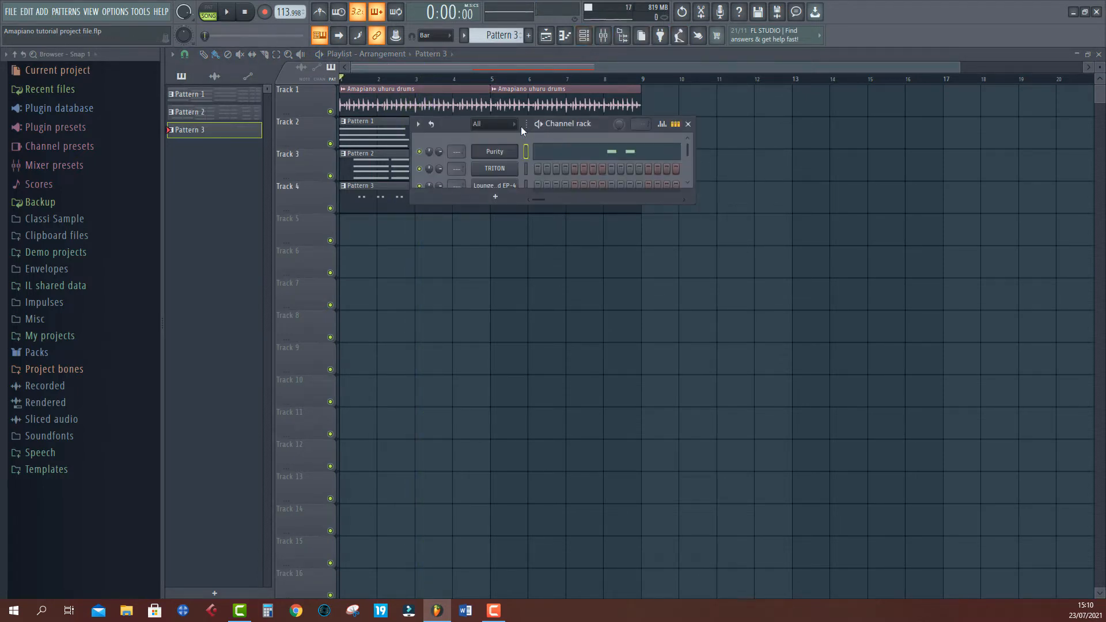
pyautogui.click(492, 125)
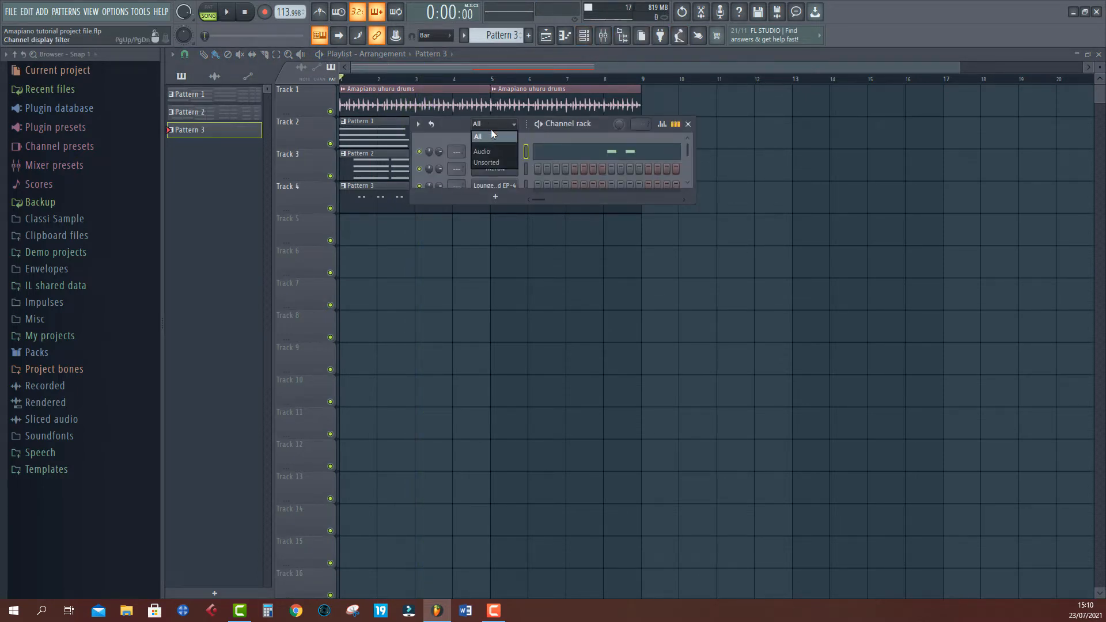
pyautogui.click(554, 201)
pyautogui.scroll(-2, 549, 176)
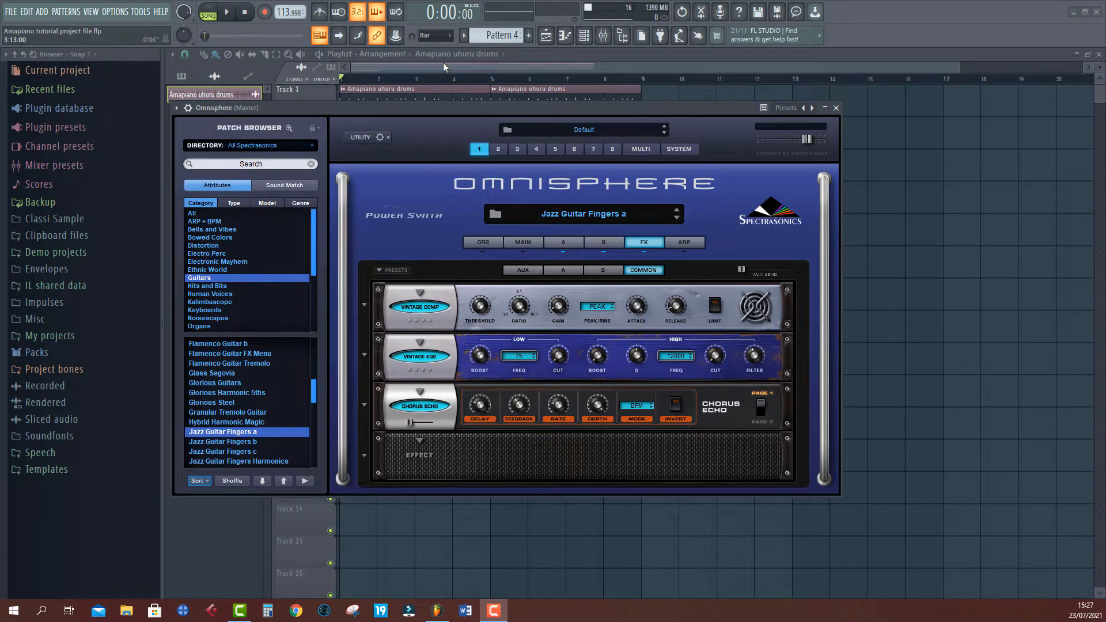
# Step: Place Pattern 4 at bar 1 of Track 5 and rehearse the Omnisphere guitar part over the song
pyautogui.click(476, 60)
pyautogui.doubleClick(356, 241)
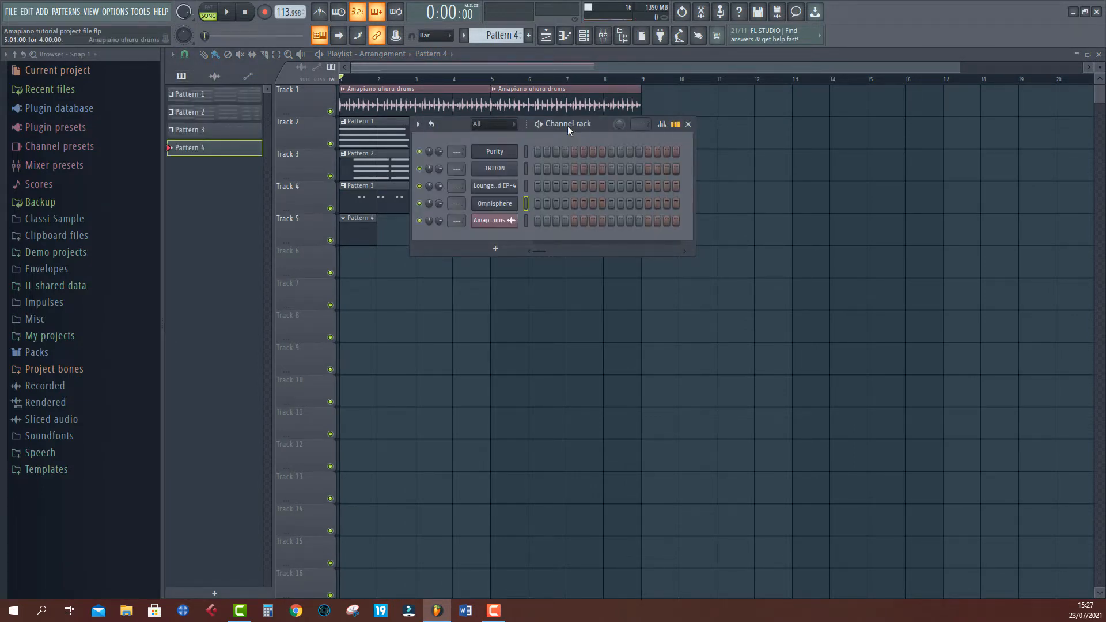
pyautogui.press('space')
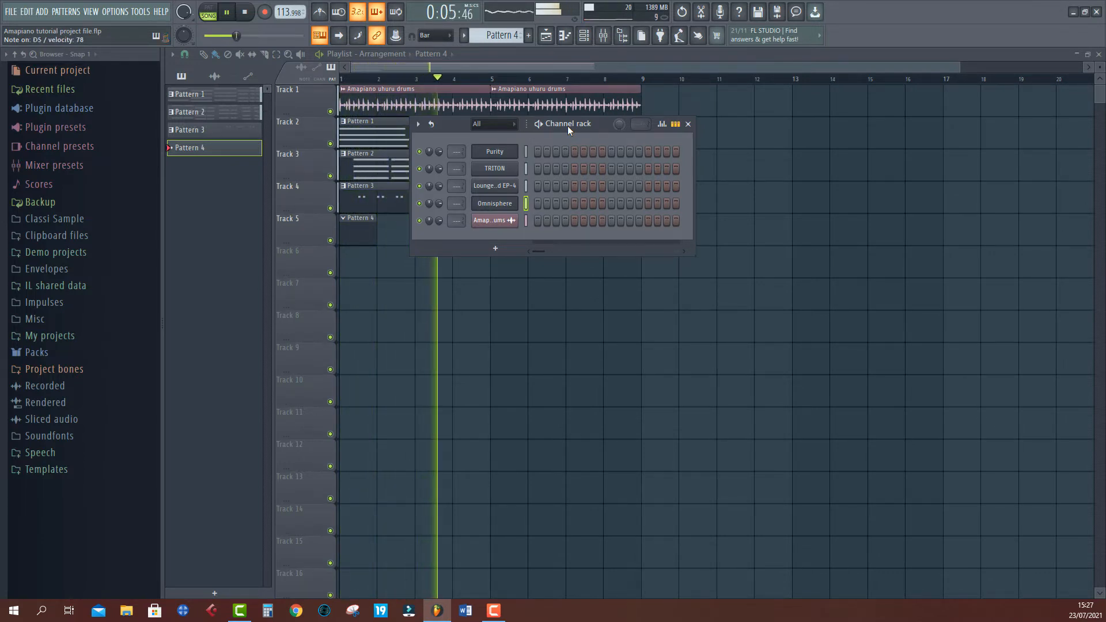
pyautogui.press('space')
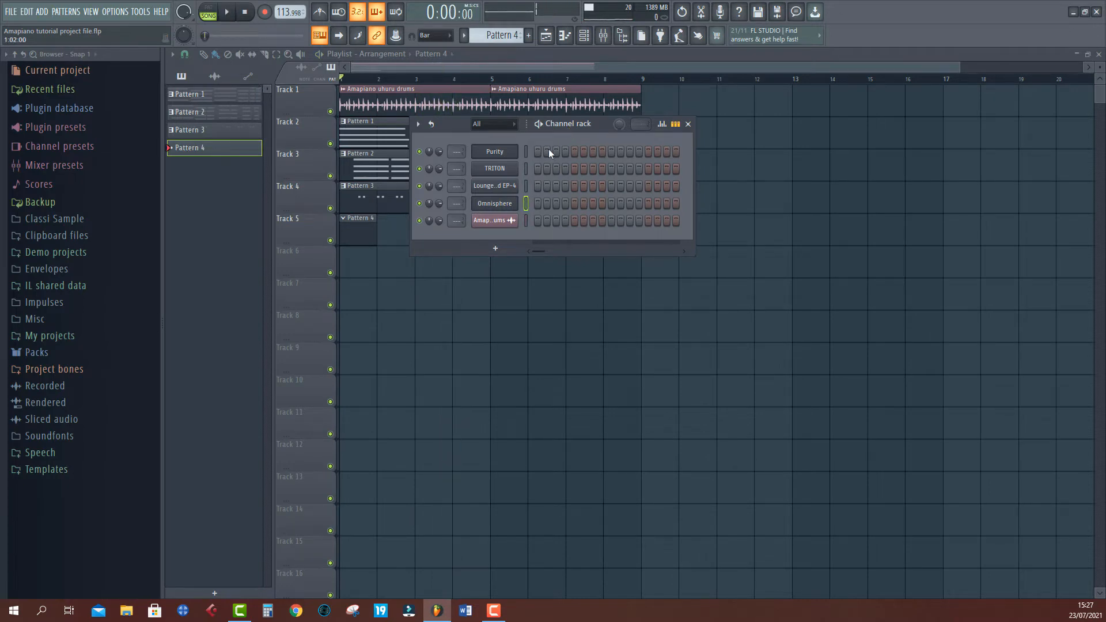
# Step: Record a four-bar jazz guitar melody with Omnisphere into Pattern 4 while the song plays
pyautogui.click(265, 12)
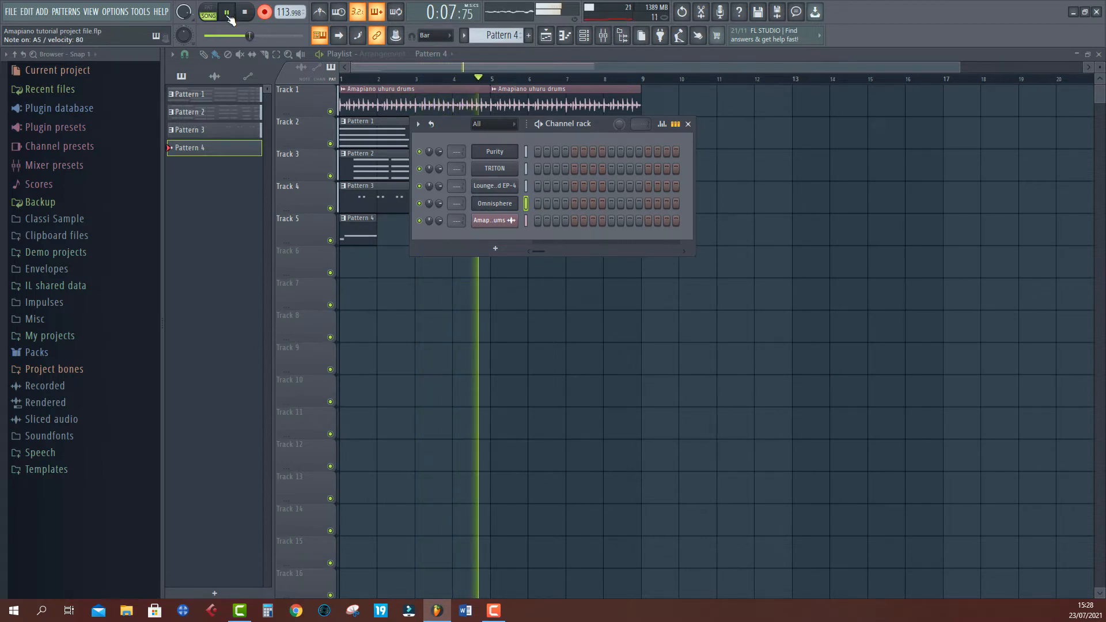
pyautogui.press('space')
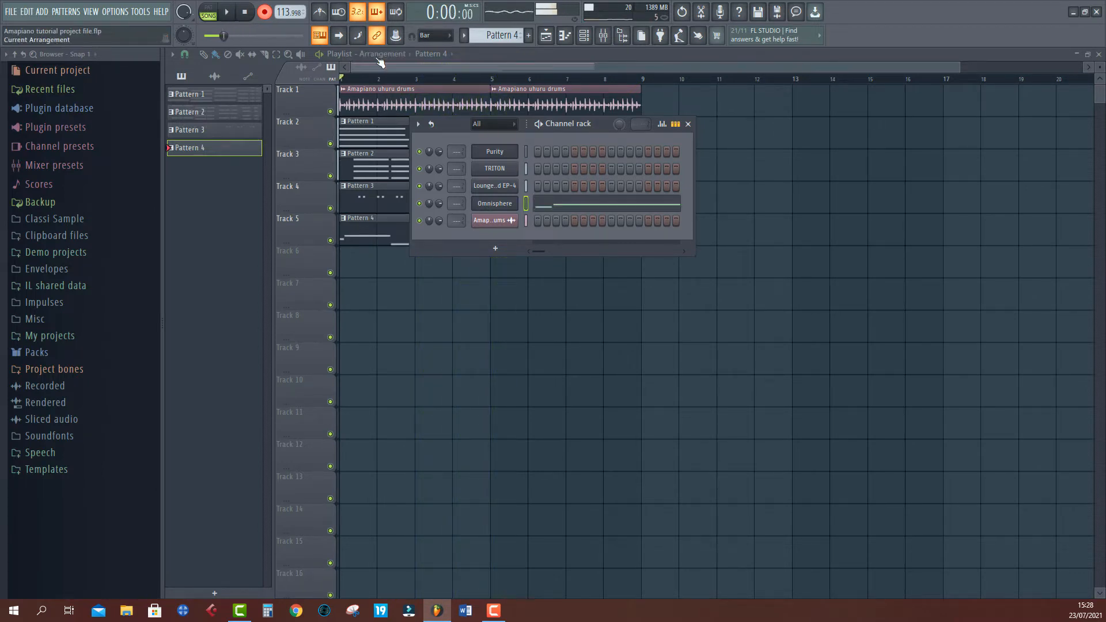
# Step: Trim the Pattern 4 clip on Track 5 to four bars and repeat it over bars 5 to 8
pyautogui.press('F6')
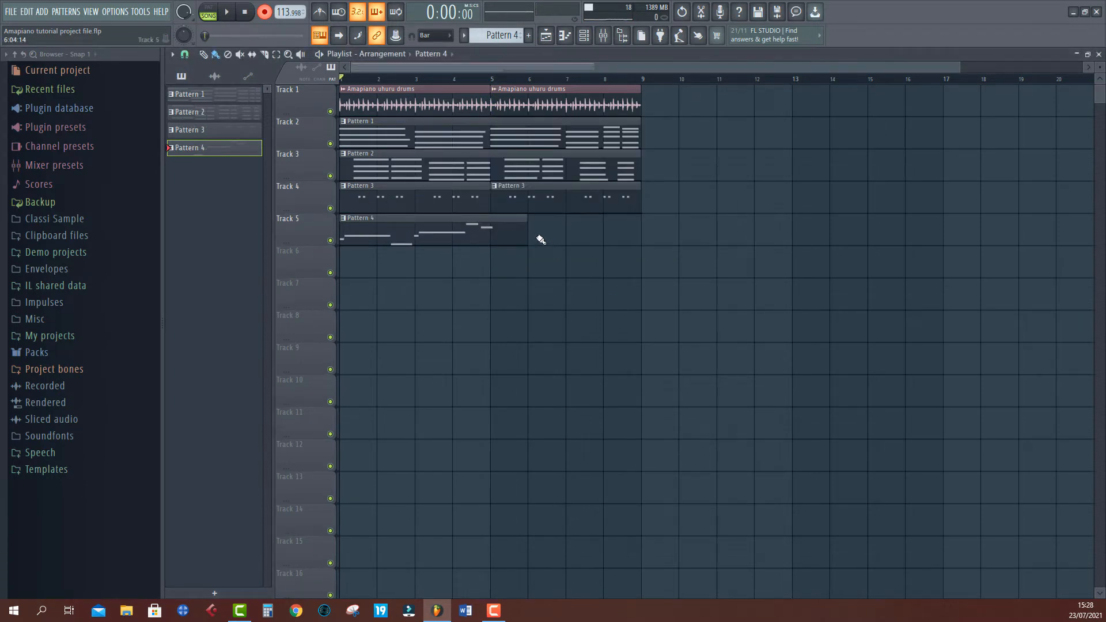
pyautogui.moveTo(527, 236); pyautogui.dragTo(490, 236)
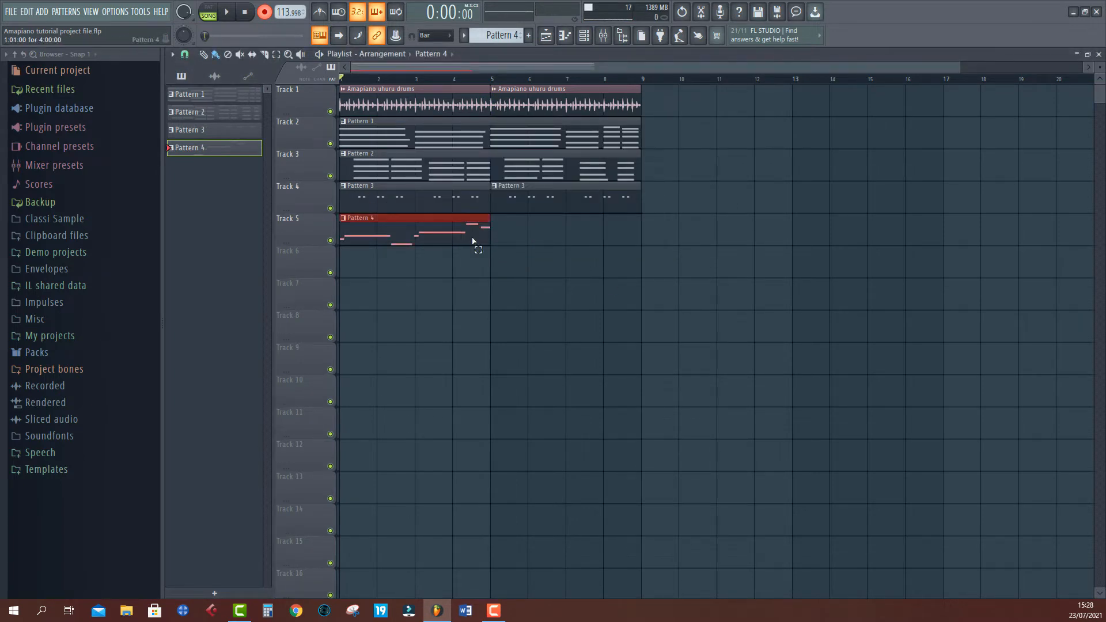
pyautogui.hotkey('ctrl', 'b')
# Step: Play the song with the repeated guitar melody and examine the notes of Pattern 4 in the Piano roll
pyautogui.press('space')
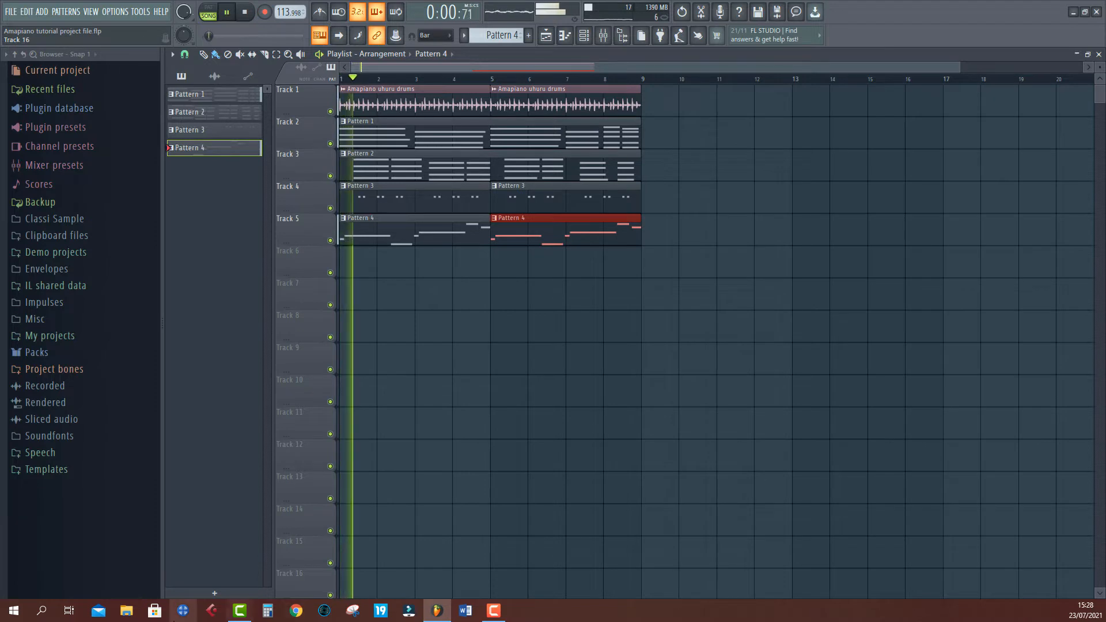
pyautogui.click(360, 237)
pyautogui.doubleClick(359, 237)
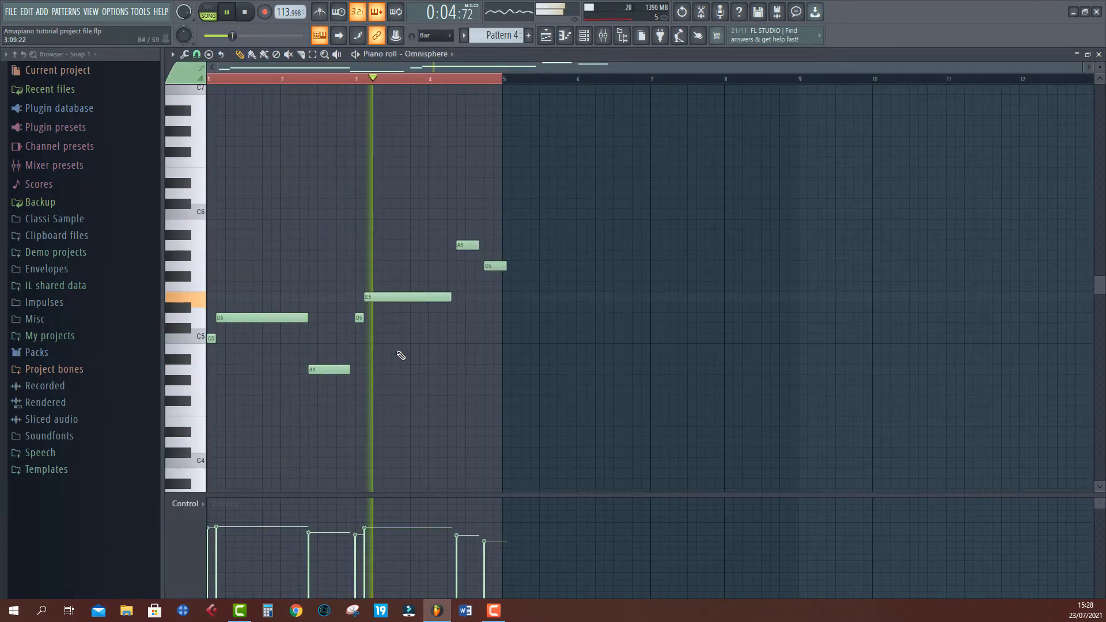
pyautogui.scroll(1, 575, 460)
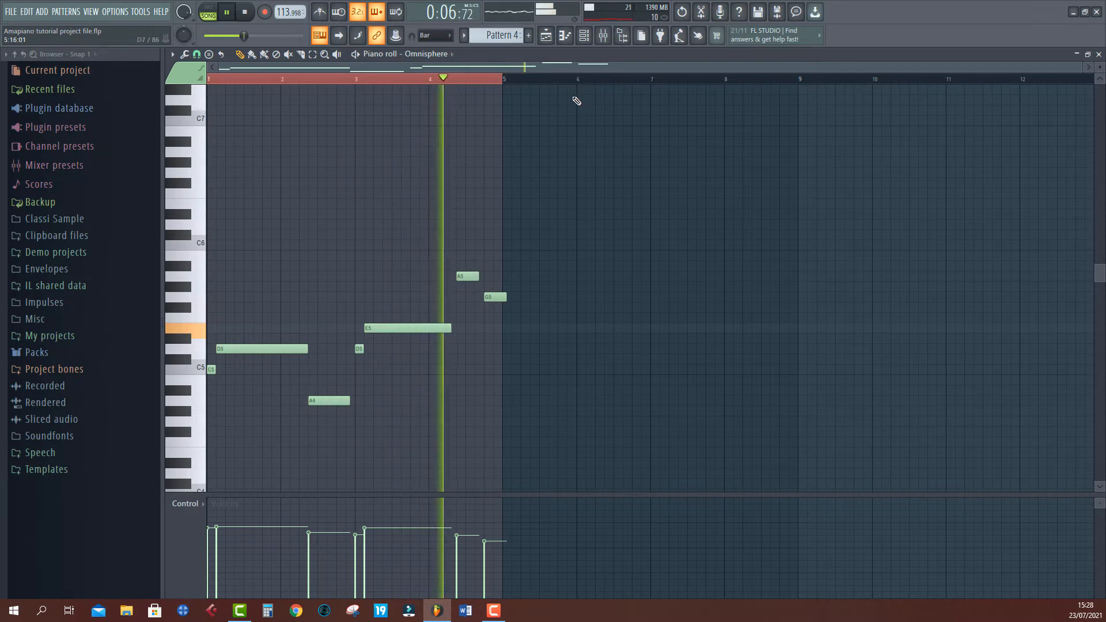
pyautogui.press('space')
# Step: Transpose all notes of the Omnisphere melody in Pattern 4 up one octave and play the song again
pyautogui.moveTo(465, 168); pyautogui.dragTo(137, 498)
pyautogui.moveTo(613, 154); pyautogui.dragTo(108, 453)
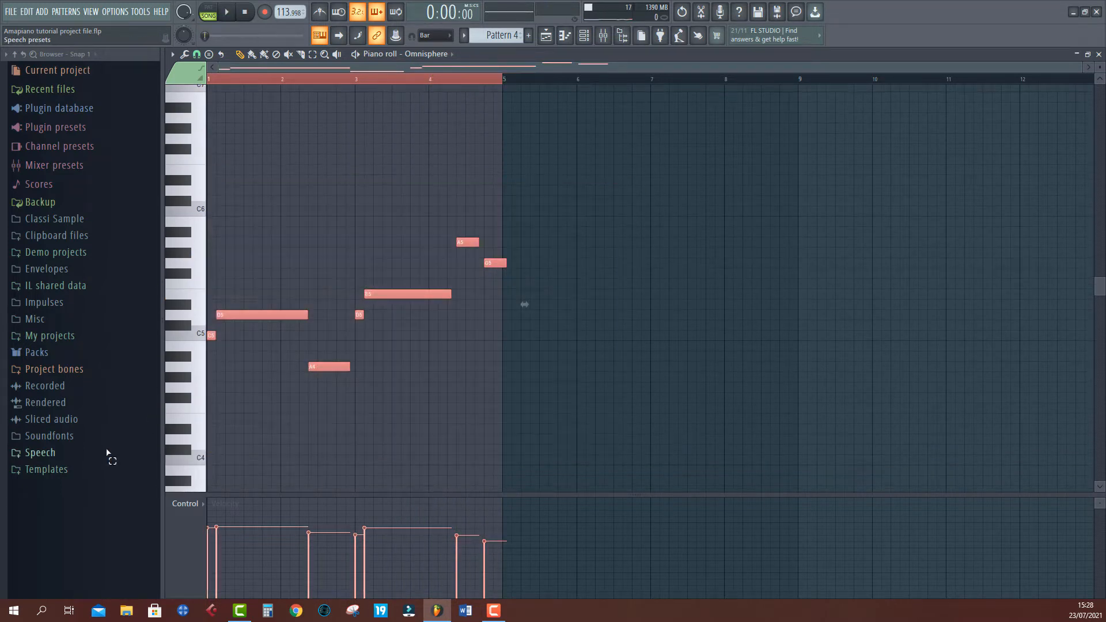
pyautogui.hotkey('ctrl', 'Up')
pyautogui.press('space')
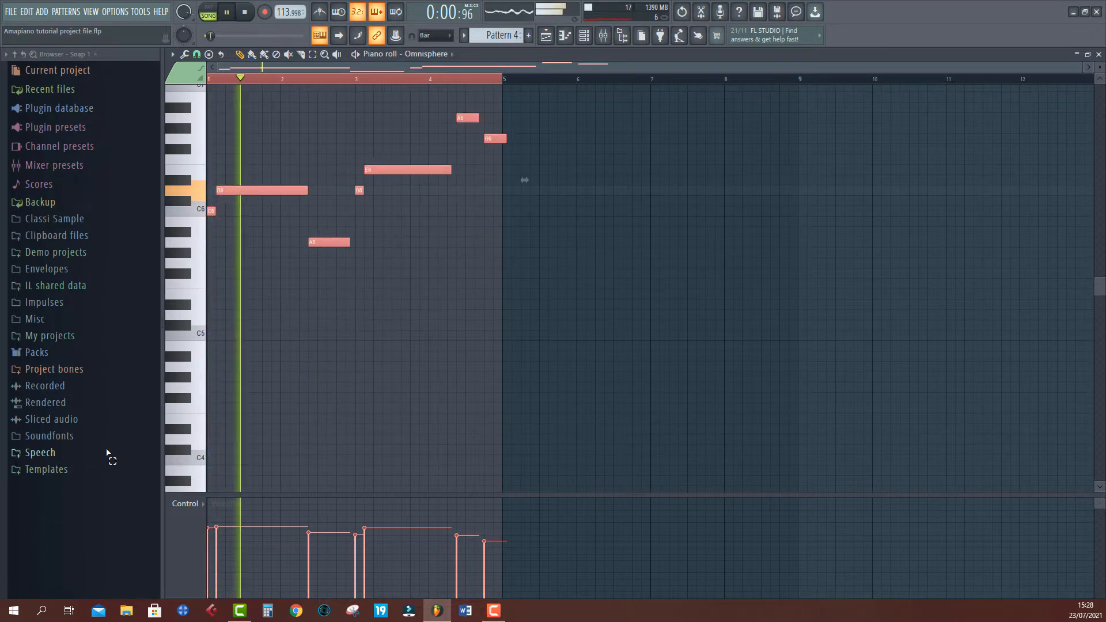
# Step: Follow the transposed Pattern 4 melody in the Piano roll during playback, then stop and return to the Playlist
pyautogui.scroll(2, 748, 302)
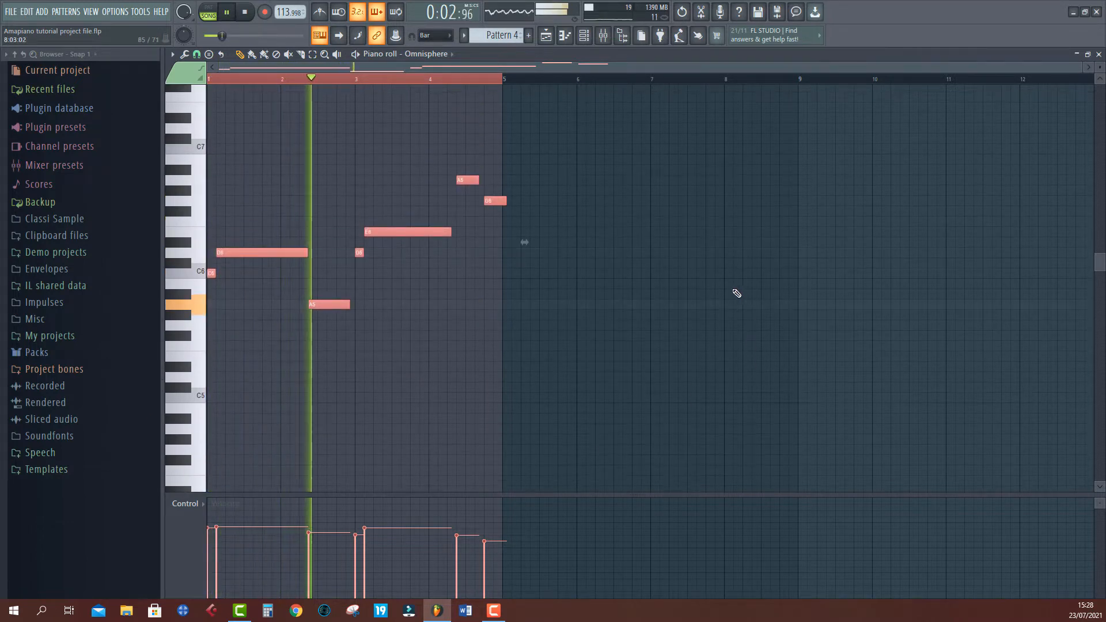
pyautogui.scroll(1, 732, 292)
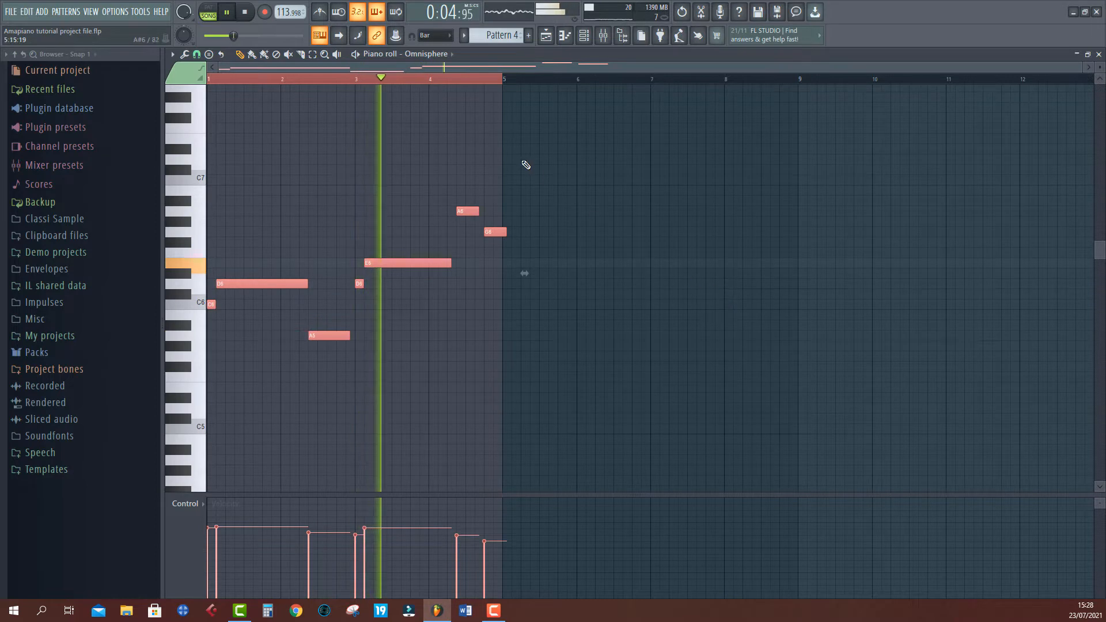
pyautogui.click(548, 37)
pyautogui.press('space')
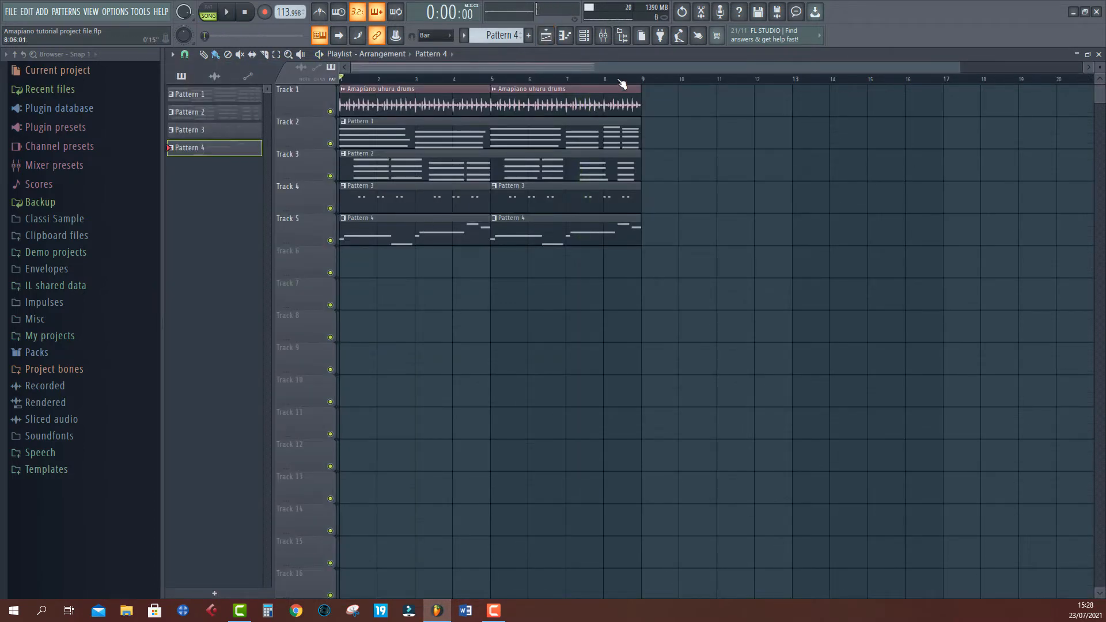
# Step: Lower the Omnisphere channel volume to 51% while the song plays and save the project
pyautogui.click(584, 35)
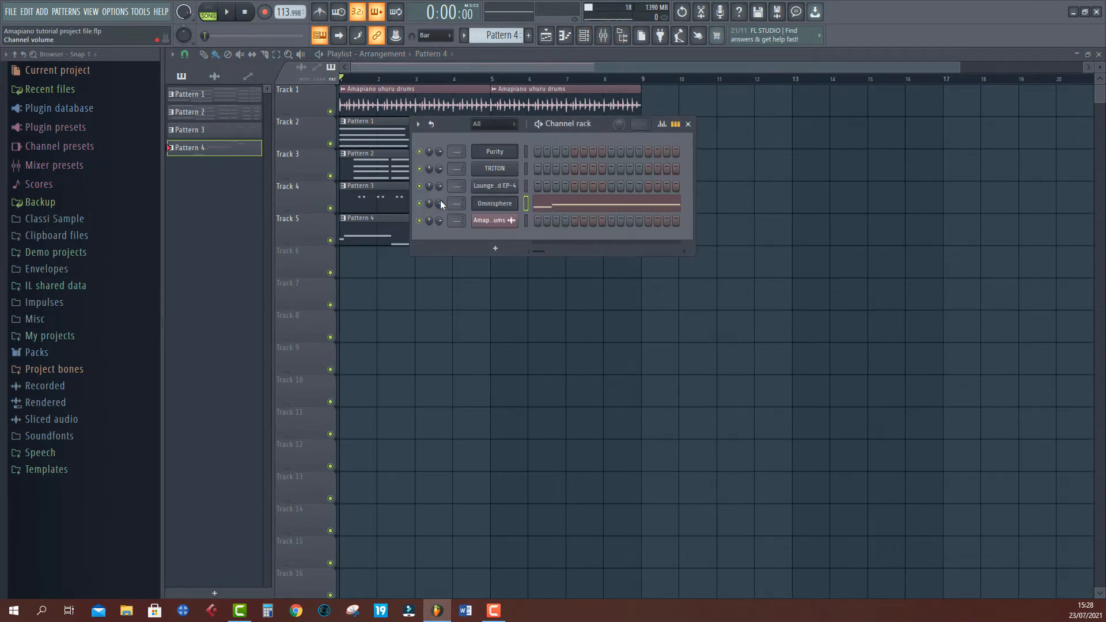
pyautogui.press('space')
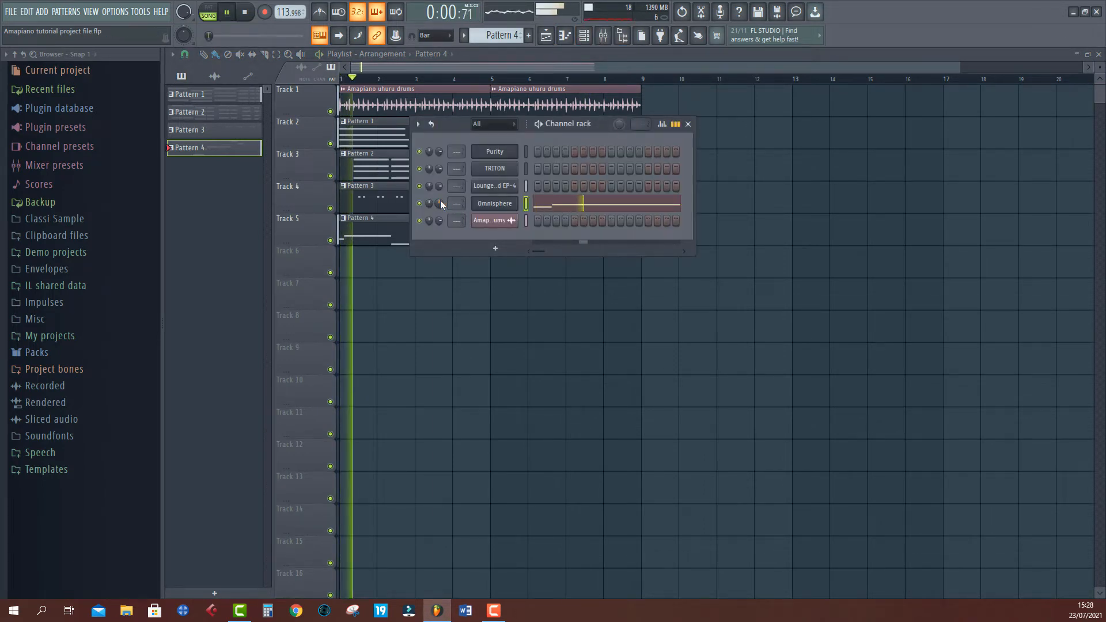
pyautogui.press('space')
pyautogui.press('space')
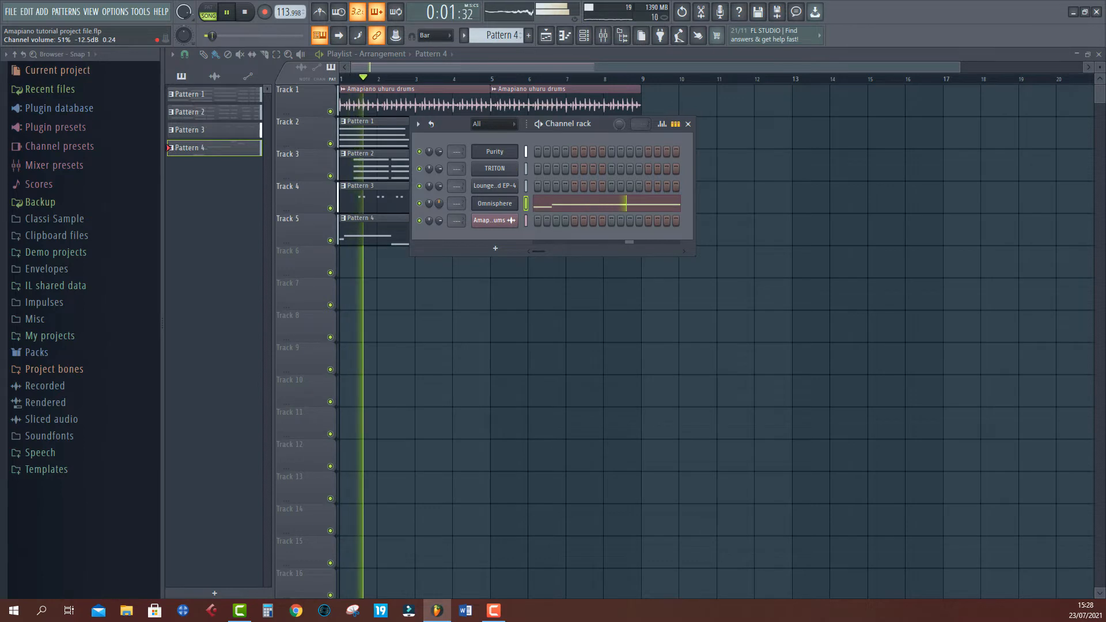
pyautogui.hotkey('ctrl', 's')
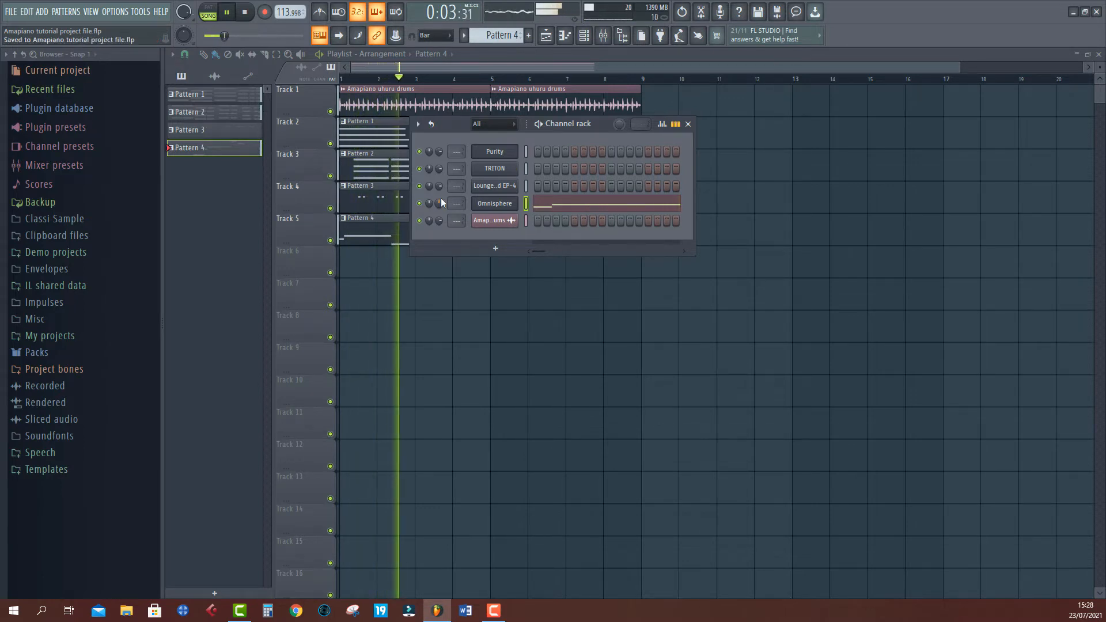
pyautogui.press('space')
# Step: Insert a second TRITON instrument, load its AltoSax X-fade2 program and audition it against the song
pyautogui.rightClick(498, 210)
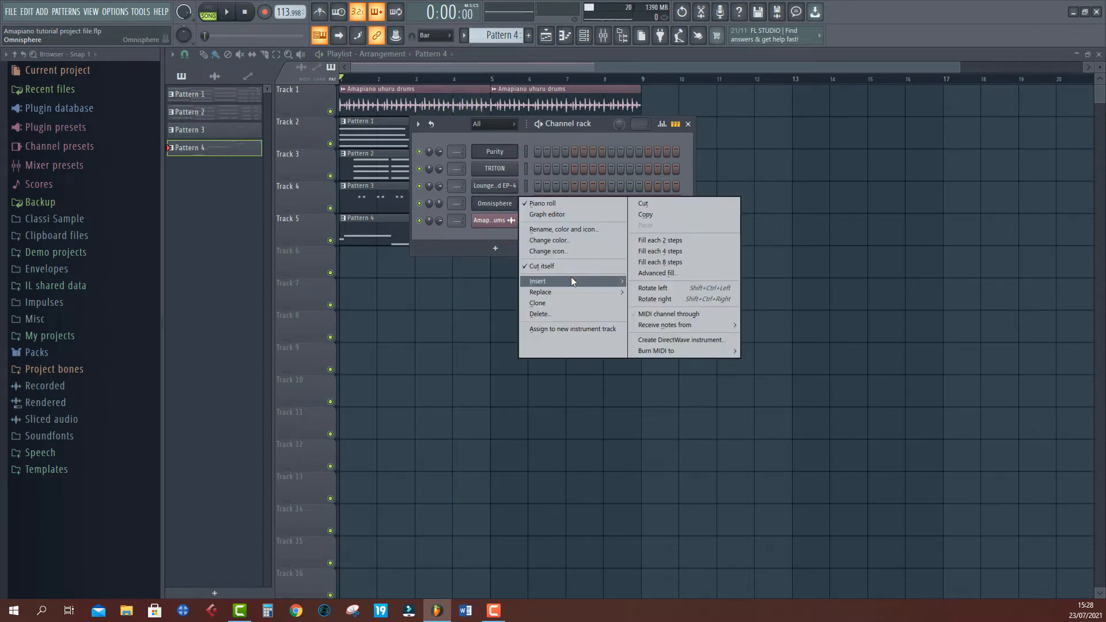
pyautogui.moveTo(572, 279)
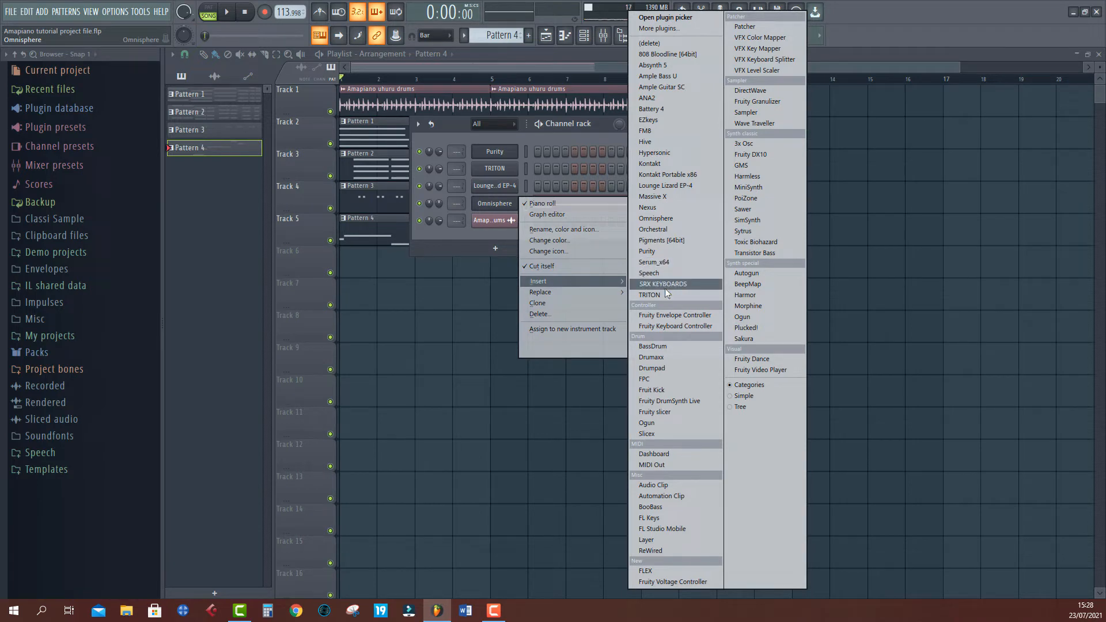
pyautogui.click(664, 293)
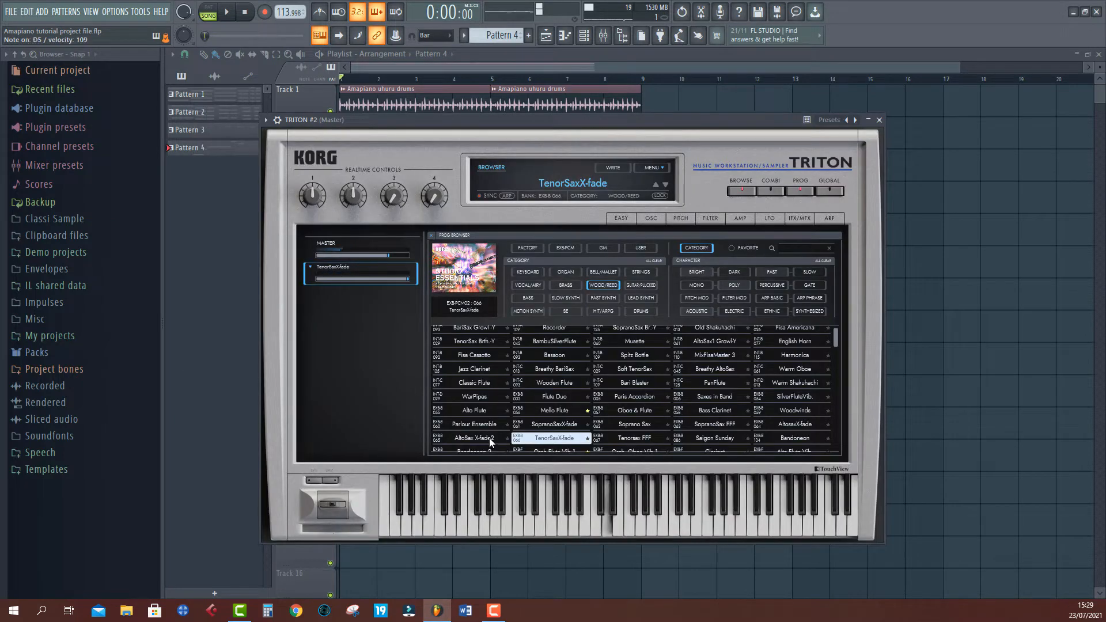
pyautogui.click(489, 438)
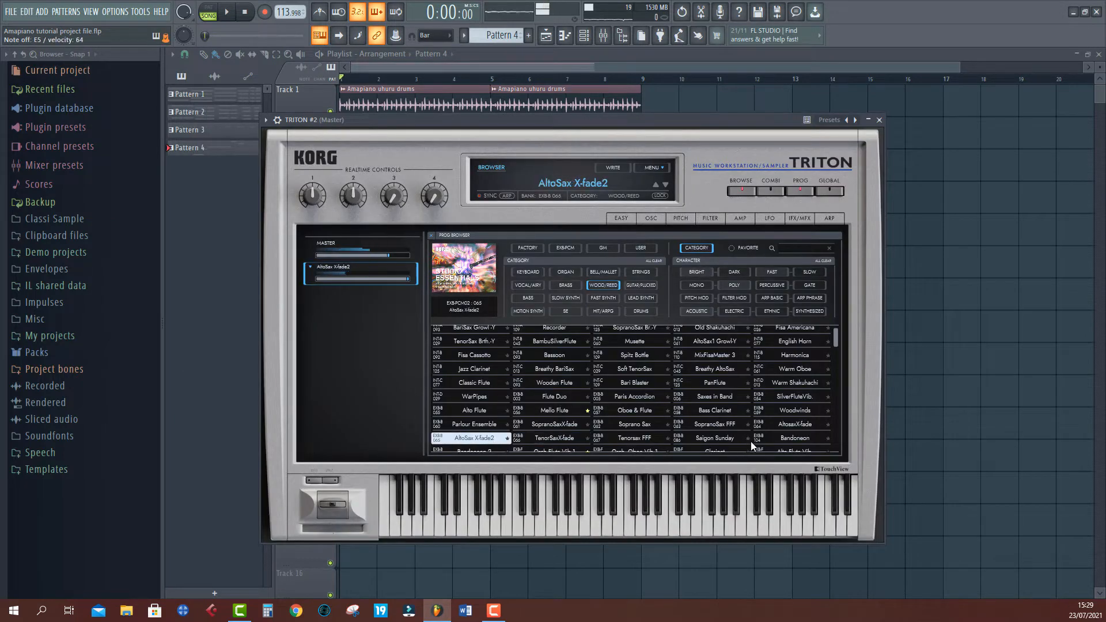
pyautogui.press('space')
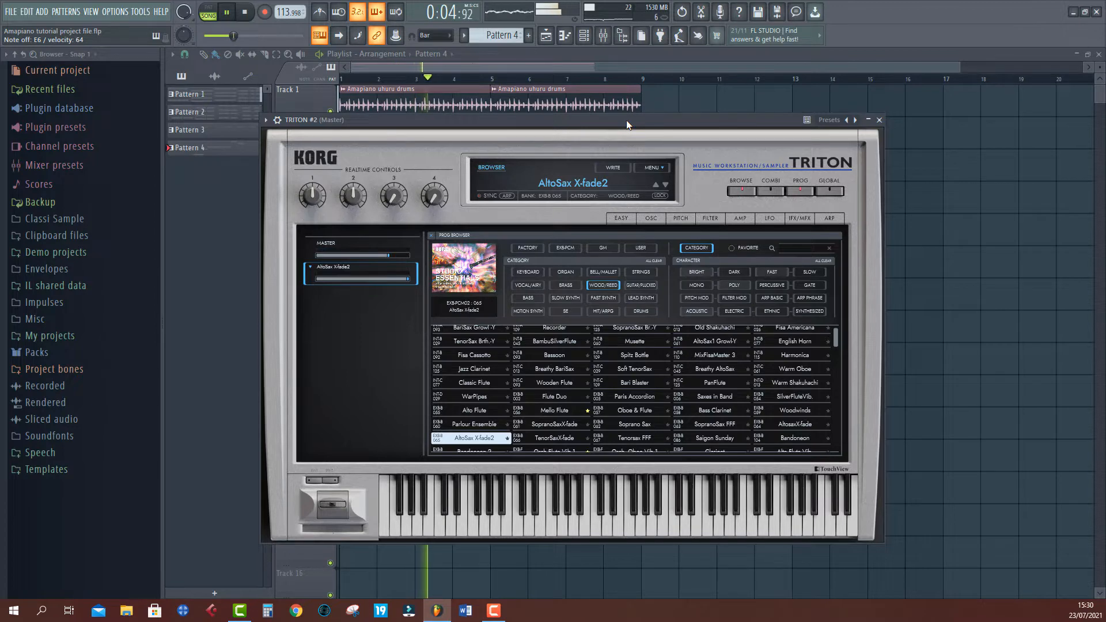
pyautogui.press('space')
# Step: Record an eight-bar alto sax melody with the second TRITON into the first empty pattern, Pattern 5, on Track 6
pyautogui.click(531, 68)
pyautogui.click(500, 36)
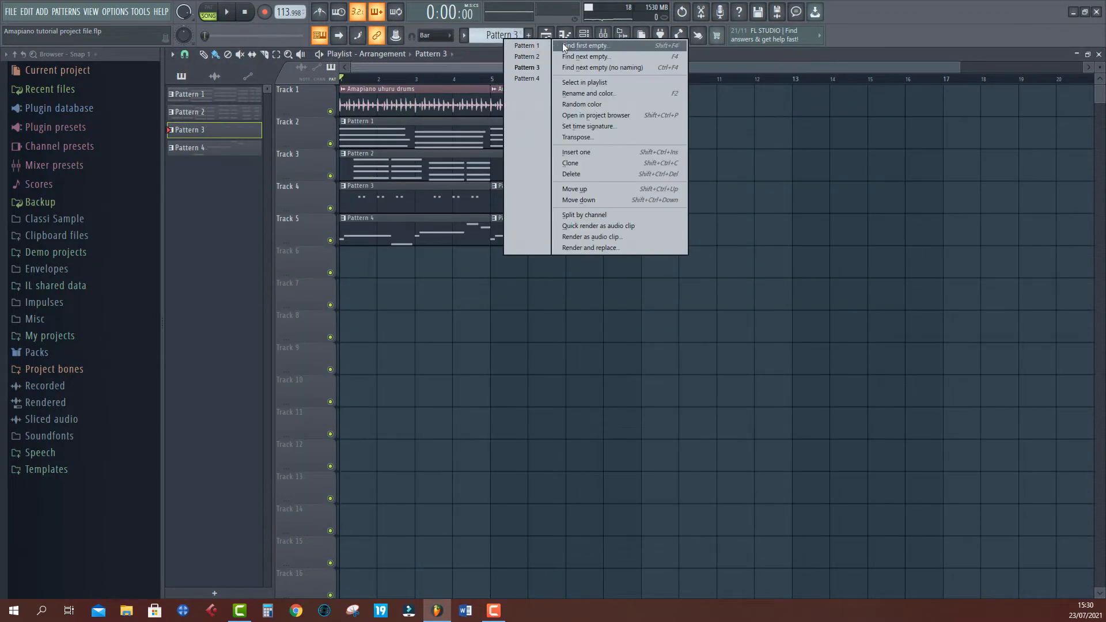
pyautogui.click(562, 43)
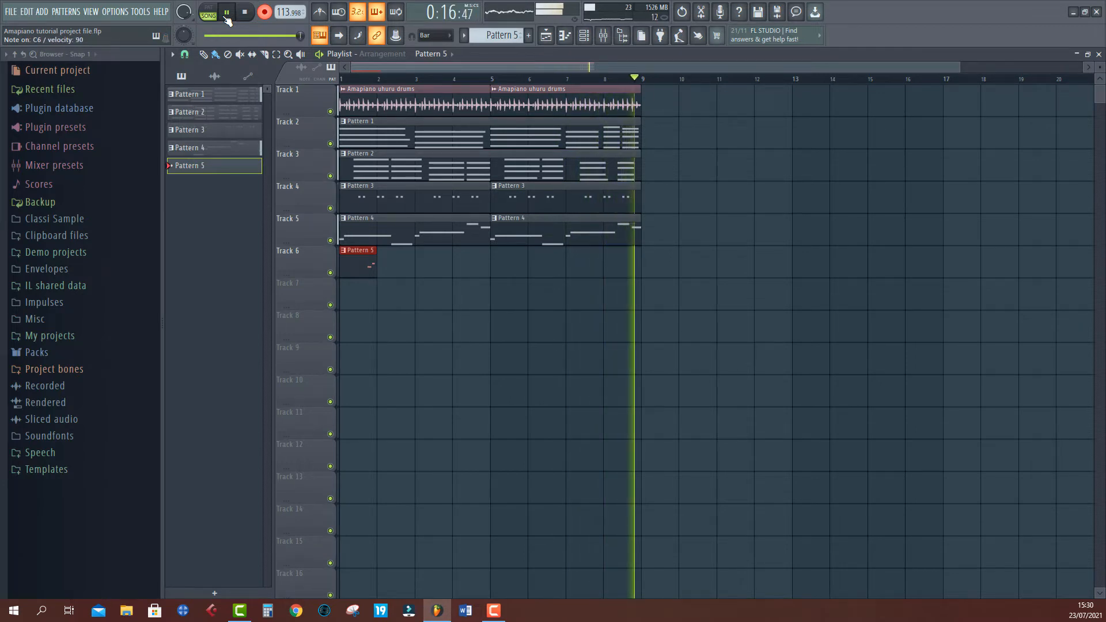
pyautogui.click(227, 16)
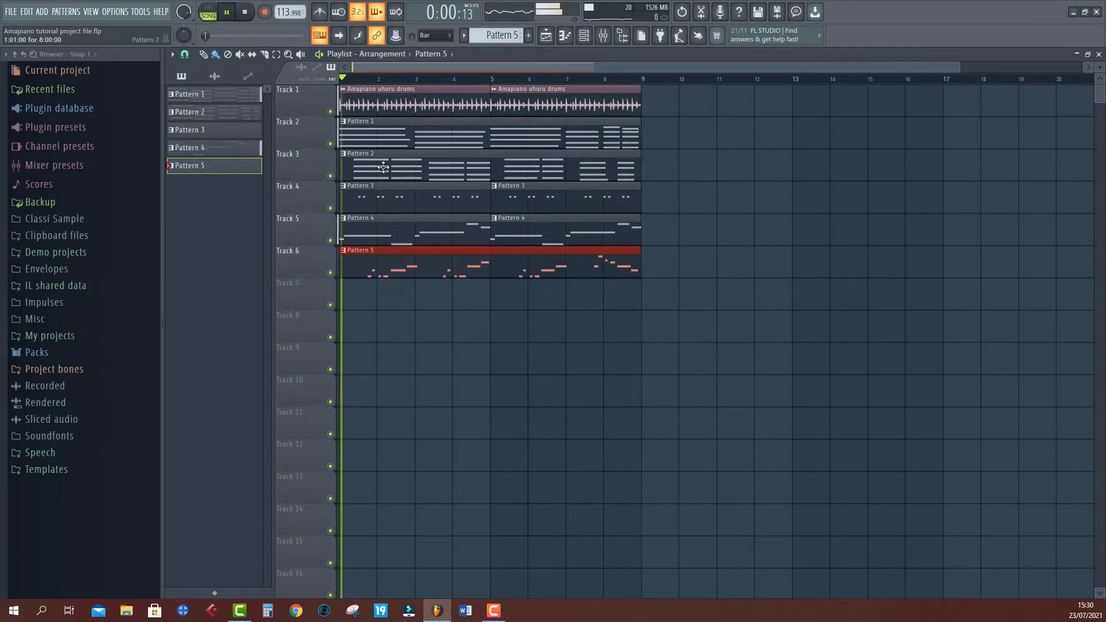
# Step: Open Pattern 5 in the Piano roll and play back the sax notes in its first bars to check their timing
pyautogui.doubleClick(371, 269)
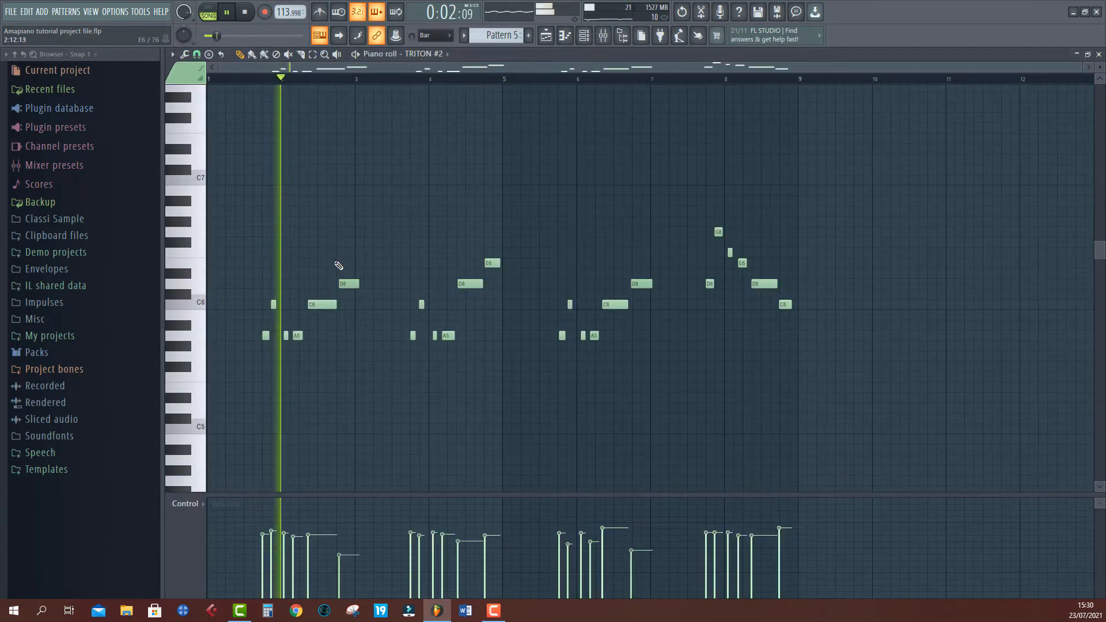
pyautogui.press('space')
pyautogui.scroll(5, 241, 86)
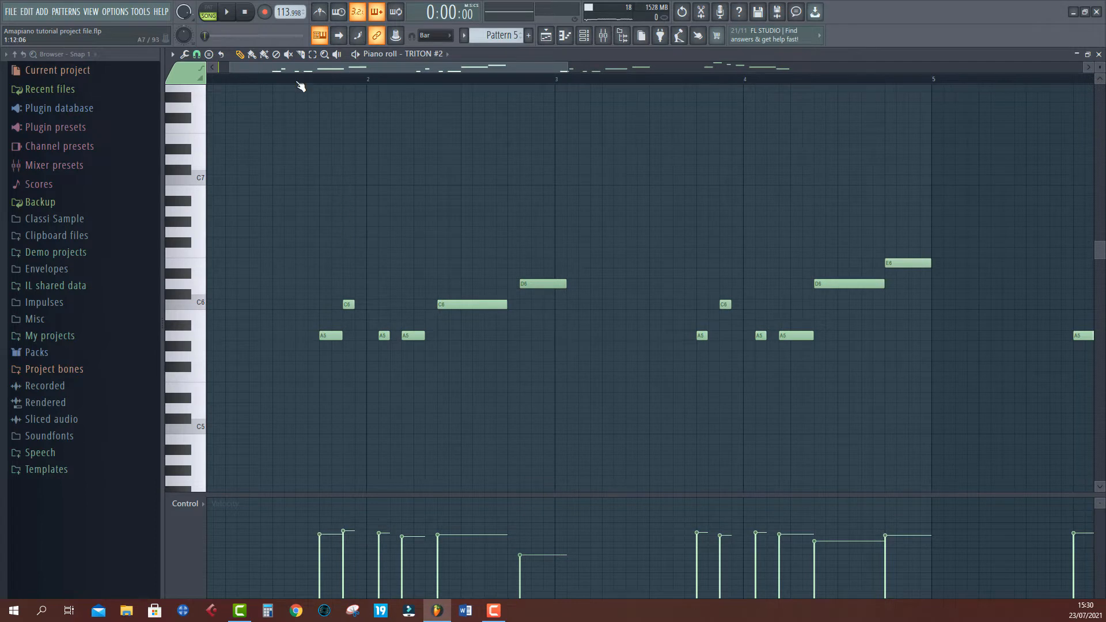
pyautogui.moveTo(259, 69); pyautogui.dragTo(211, 83)
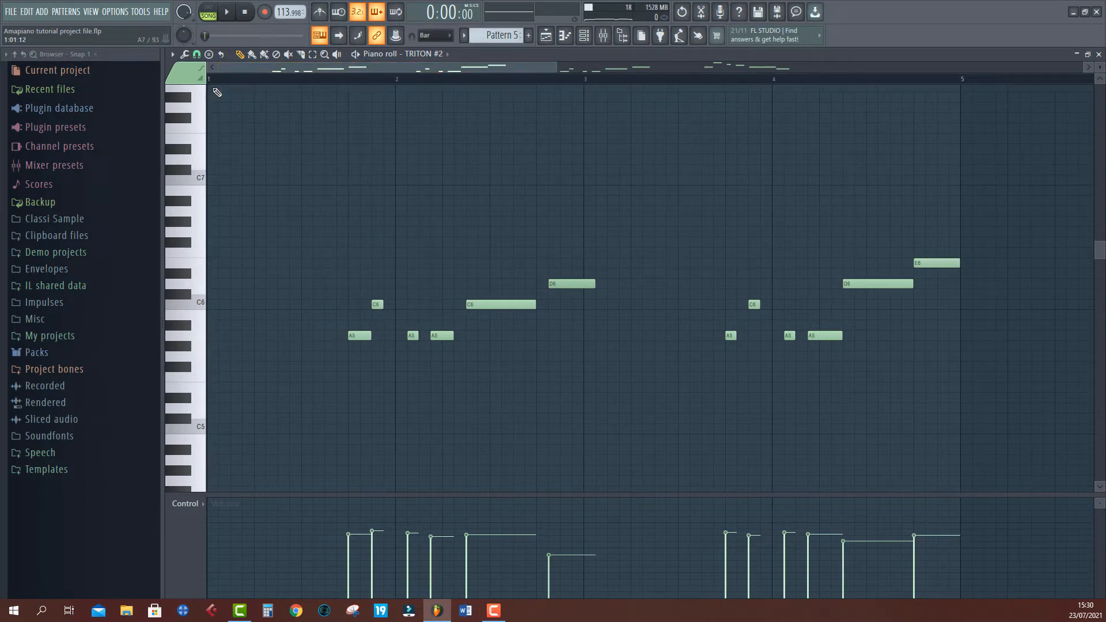
pyautogui.press('space')
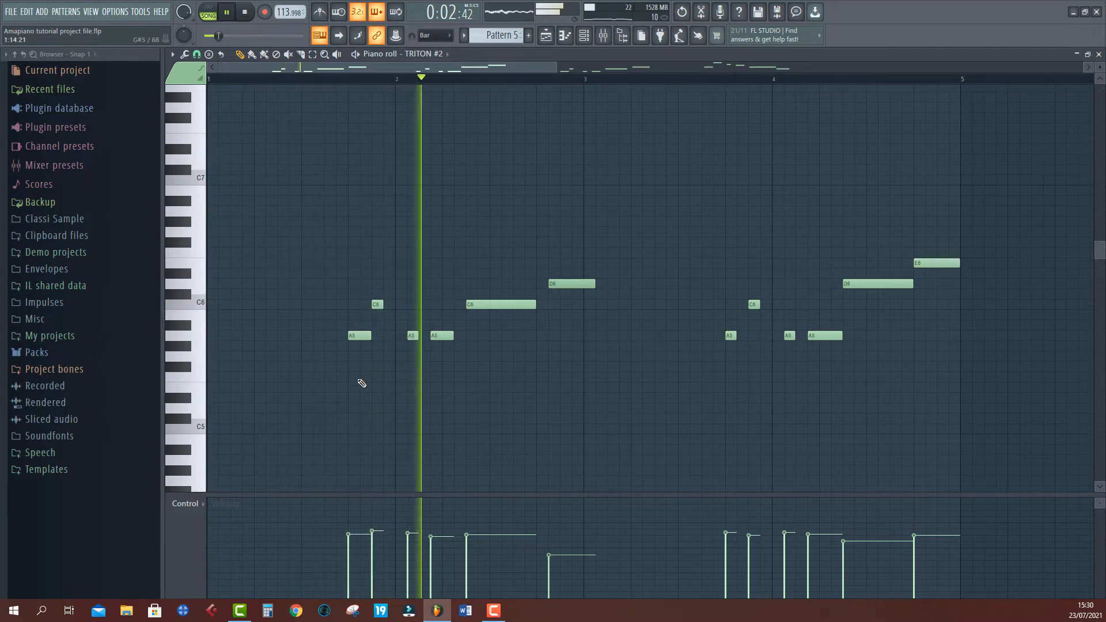
pyautogui.press('space')
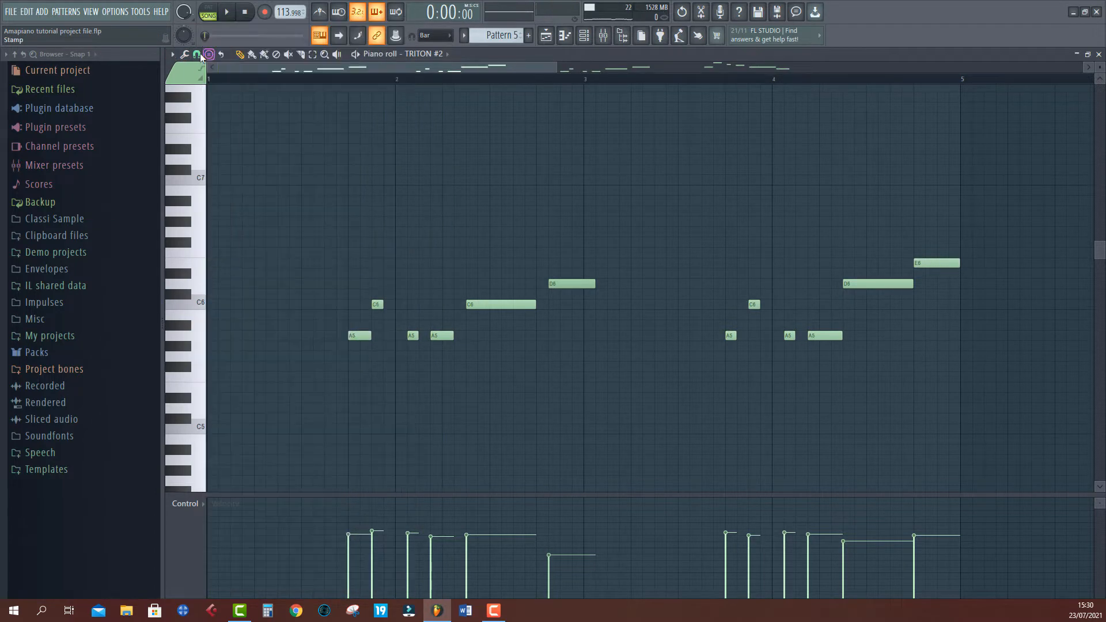
# Step: Change the Piano roll snap resolution, then shift the first D6 sax note slightly later and lengthen it into bar 3
pyautogui.click(197, 54)
pyautogui.click(214, 131)
pyautogui.press('space')
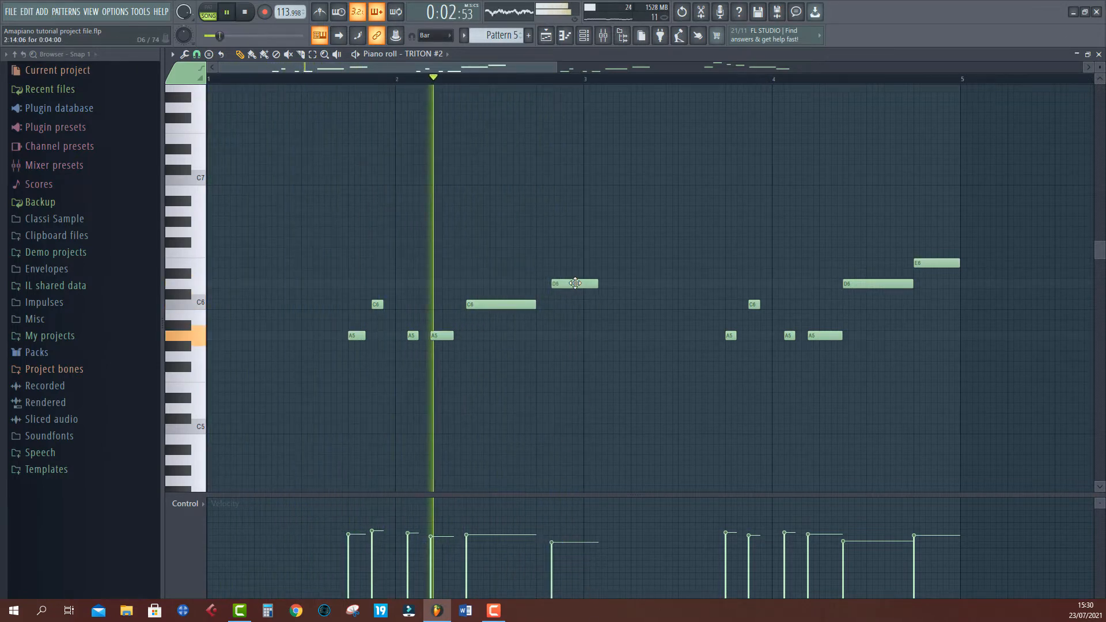
pyautogui.moveTo(572, 285); pyautogui.dragTo(581, 283)
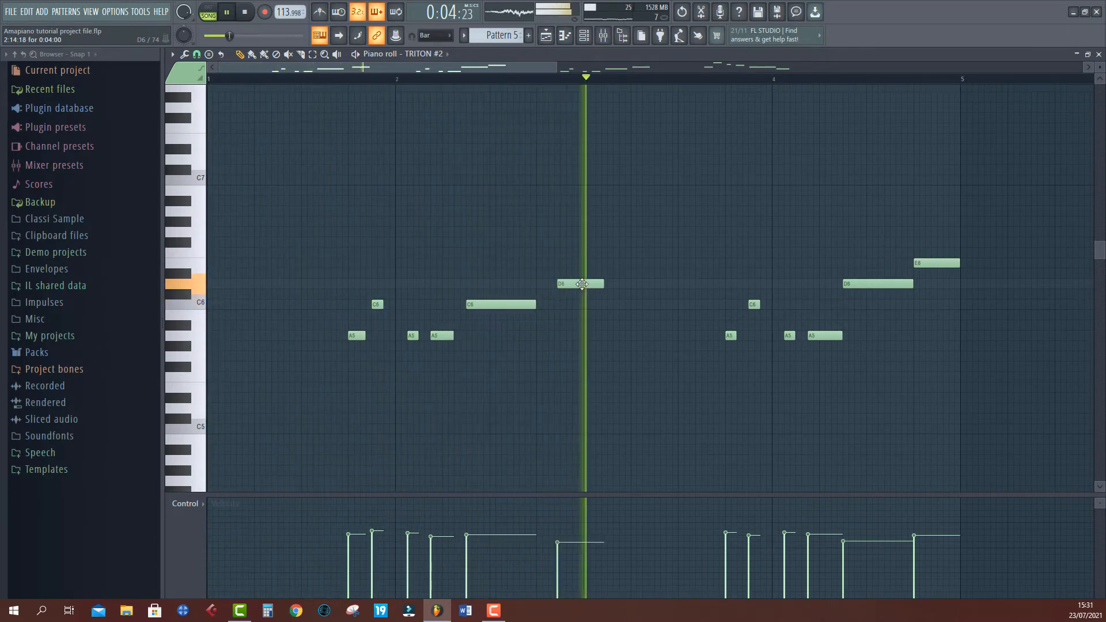
pyautogui.moveTo(582, 284); pyautogui.dragTo(585, 284)
pyautogui.press('space')
pyautogui.press('space')
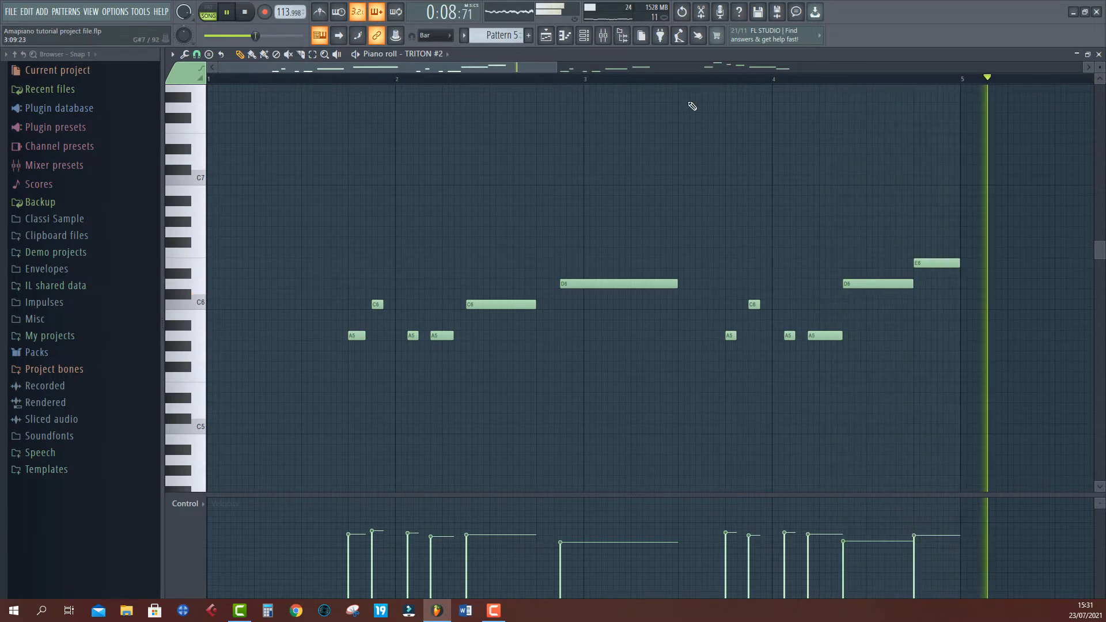
# Step: Extend the long C6 note in bar 2 to 0:07:18 and shorten the D6 note that follows it
pyautogui.scroll(-2, 625, 84)
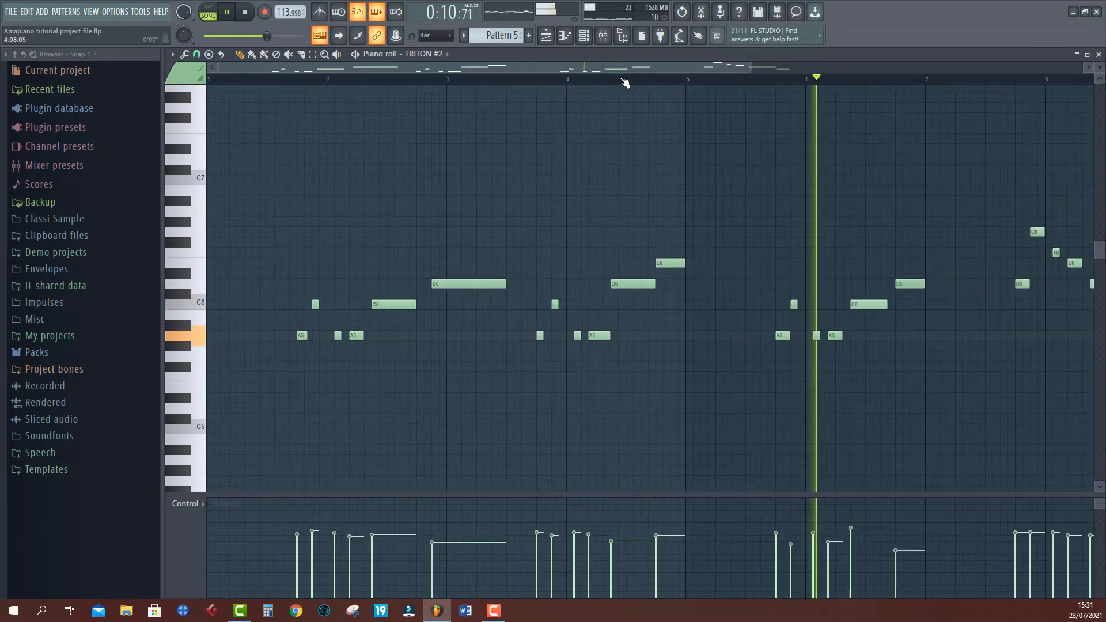
pyautogui.scroll(-2, 625, 83)
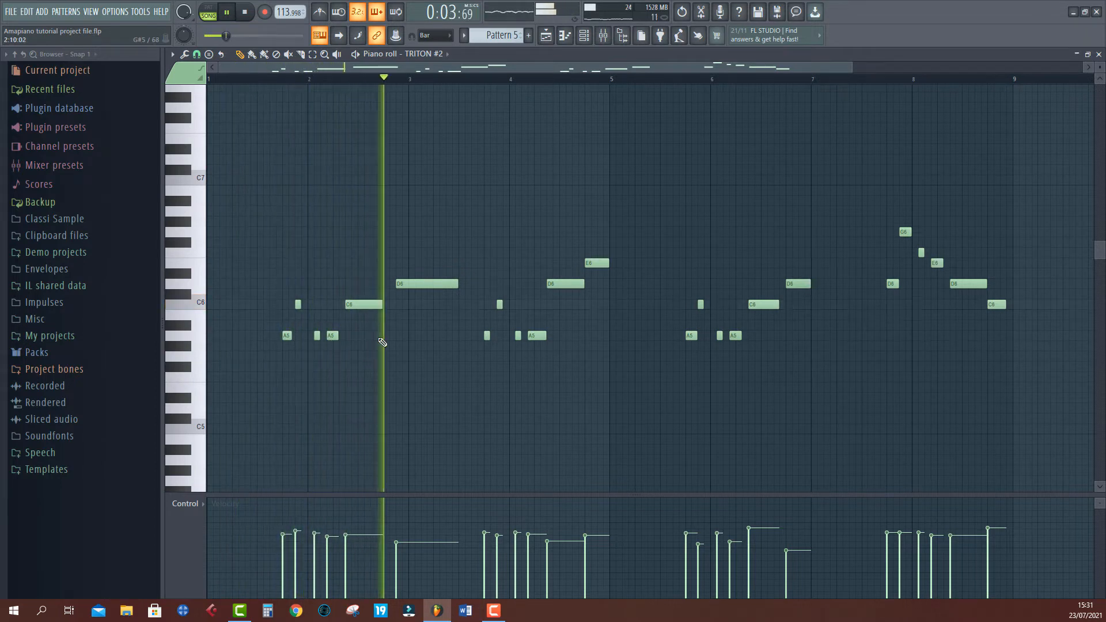
pyautogui.press('space')
pyautogui.press('space')
pyautogui.moveTo(382, 300); pyautogui.dragTo(393, 300)
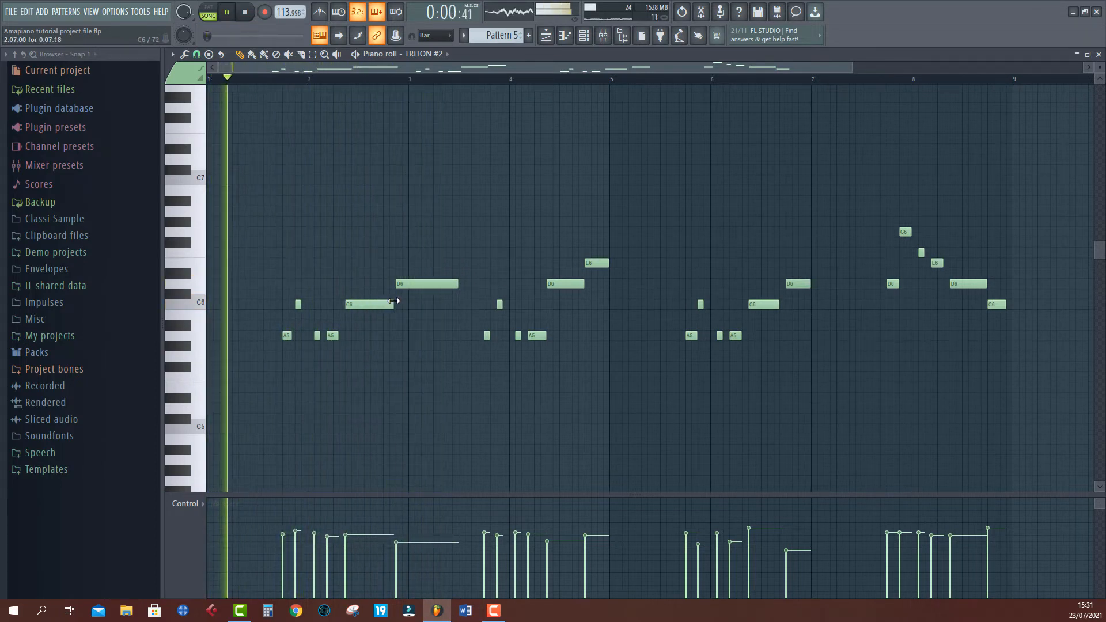
pyautogui.moveTo(458, 284); pyautogui.dragTo(431, 282)
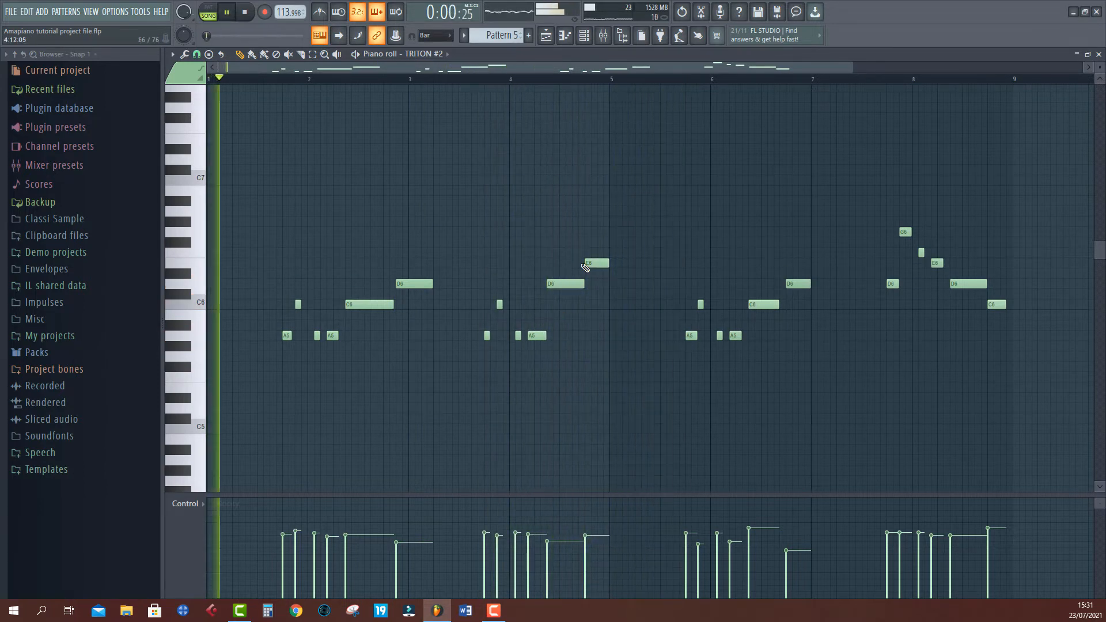
# Step: Move the E6 note ending bar 4 to 4:15:00 with length 0:06:06, and extend the D6 note at 6:13:00 to 0:05:12
pyautogui.moveTo(585, 265); pyautogui.dragTo(605, 263)
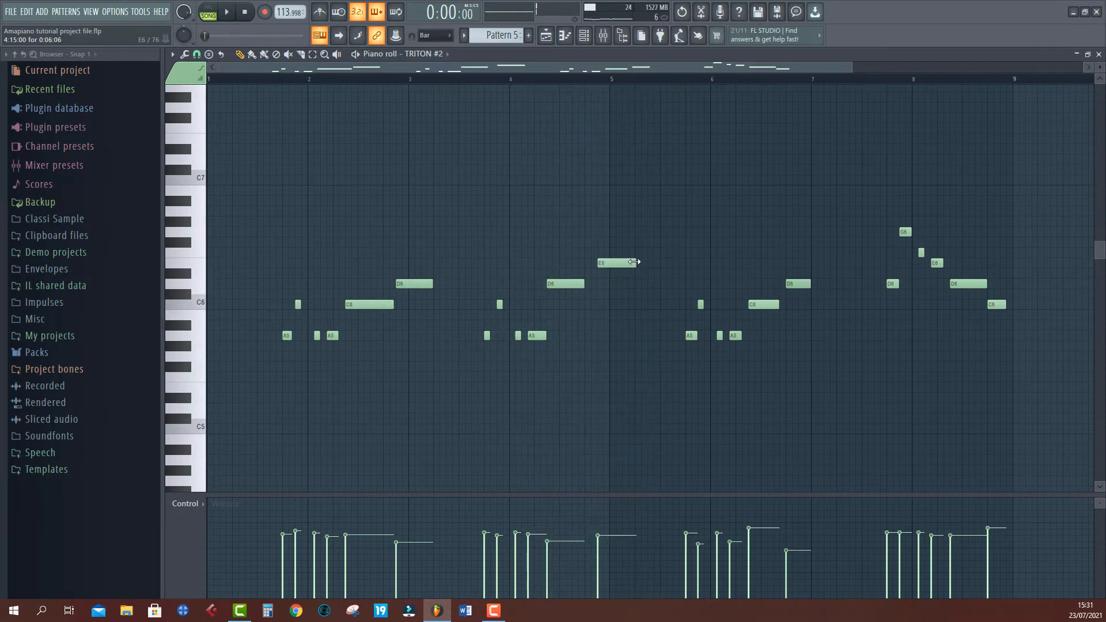
pyautogui.press('space')
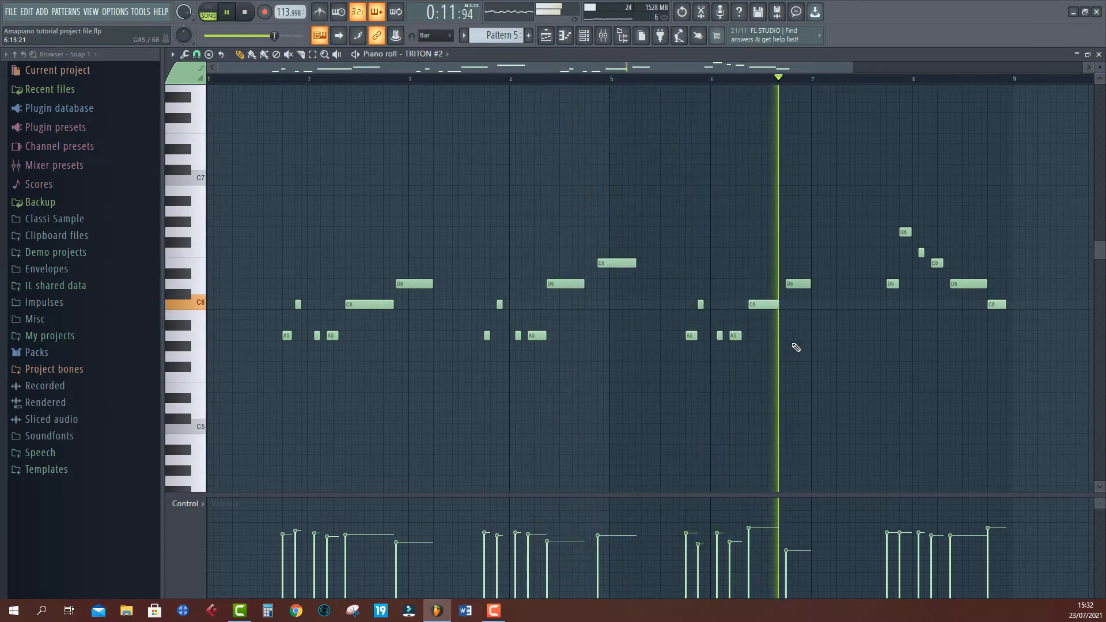
pyautogui.moveTo(810, 283); pyautogui.dragTo(814, 284)
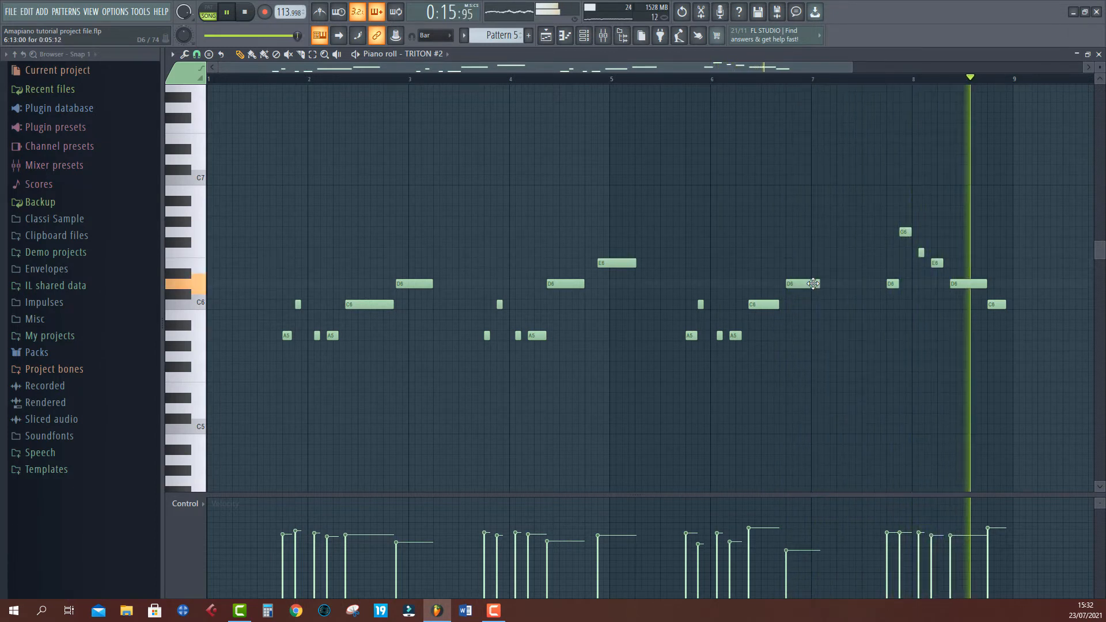
# Step: Play the song with the edited sax melody, save the project and return to the Playlist
pyautogui.scroll(-2, 475, 84)
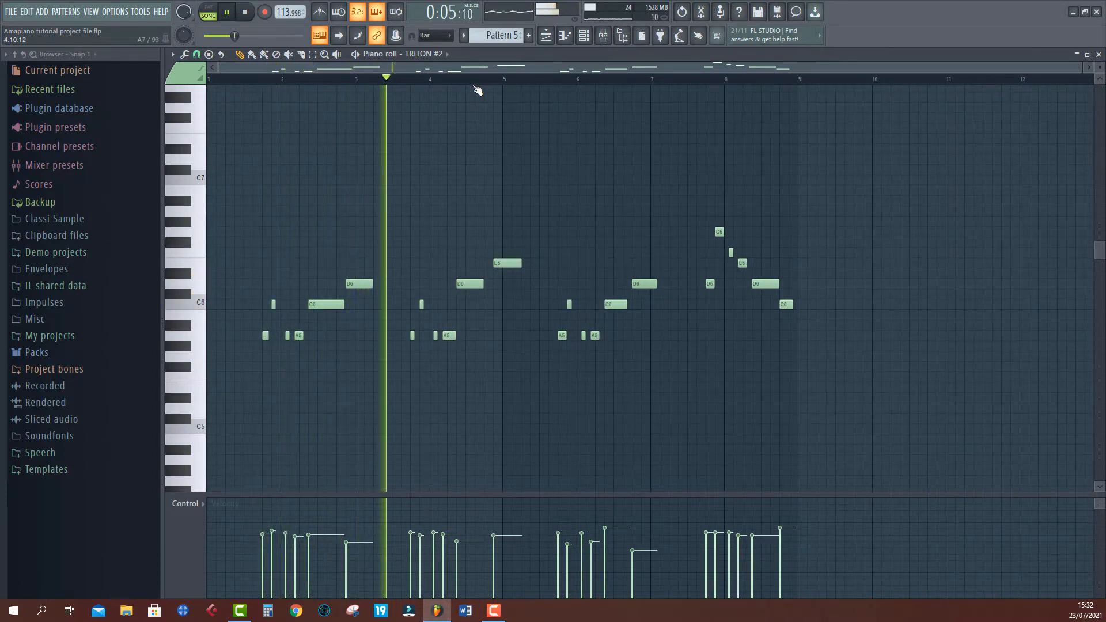
pyautogui.hotkey('ctrl', 's')
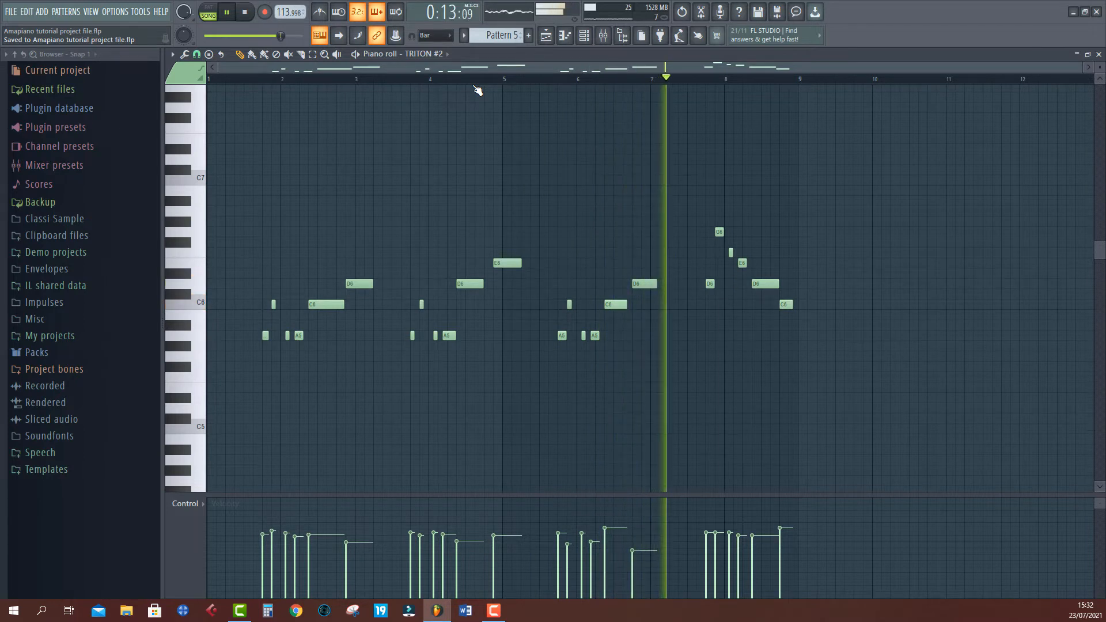
pyautogui.scroll(2, 865, 343)
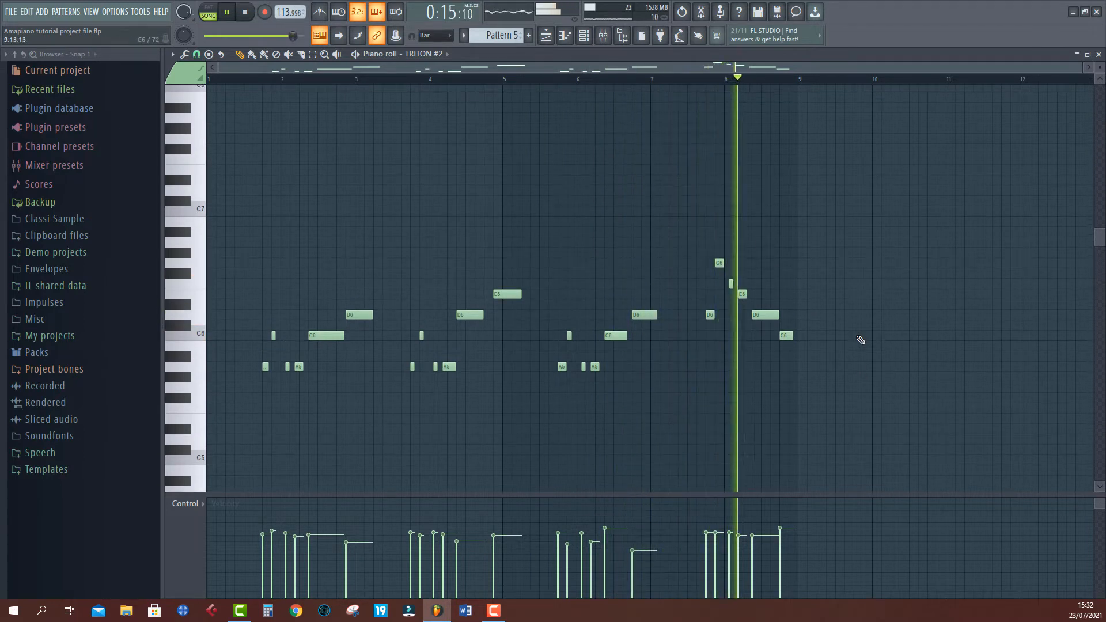
pyautogui.press('space')
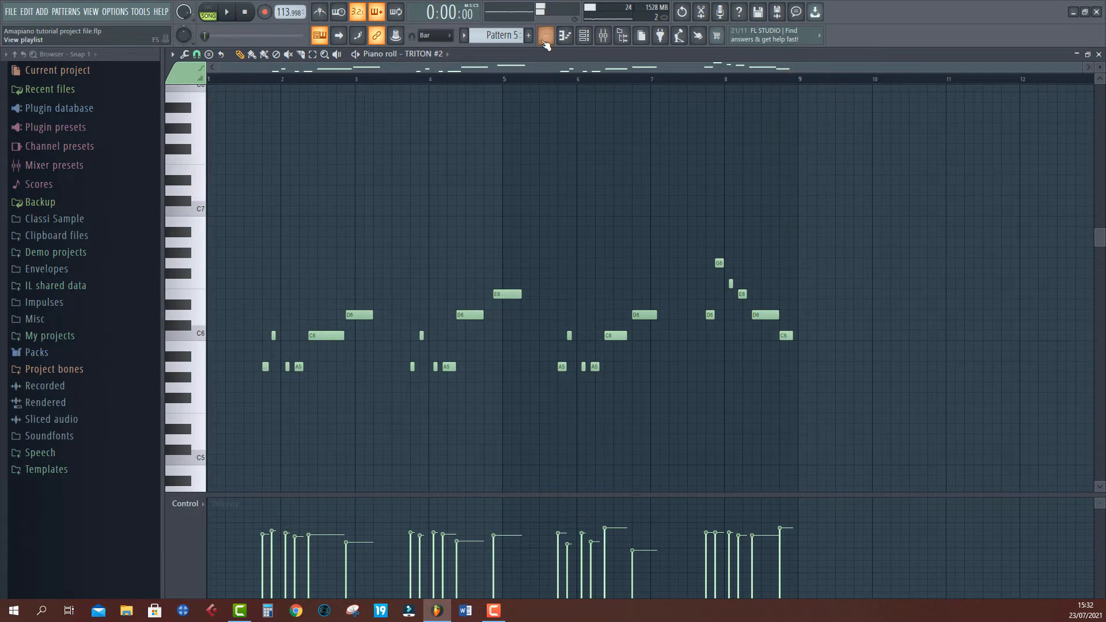
pyautogui.click(545, 36)
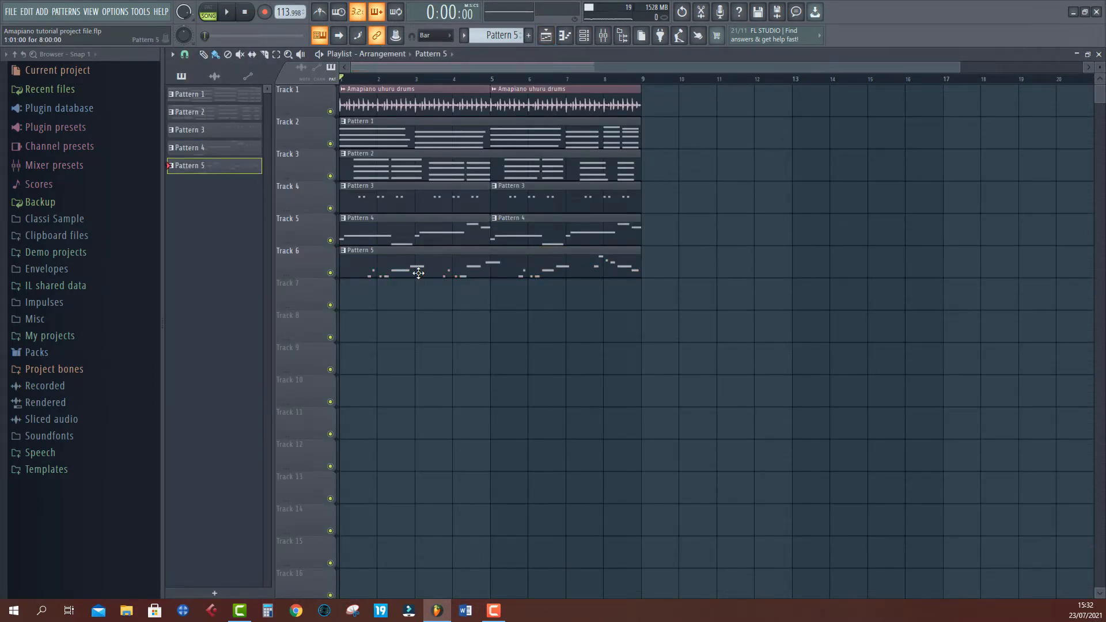
# Step: Open the Pigments channel with the Choral Strings preset and audition it alone and over the playing song
pyautogui.click(601, 41)
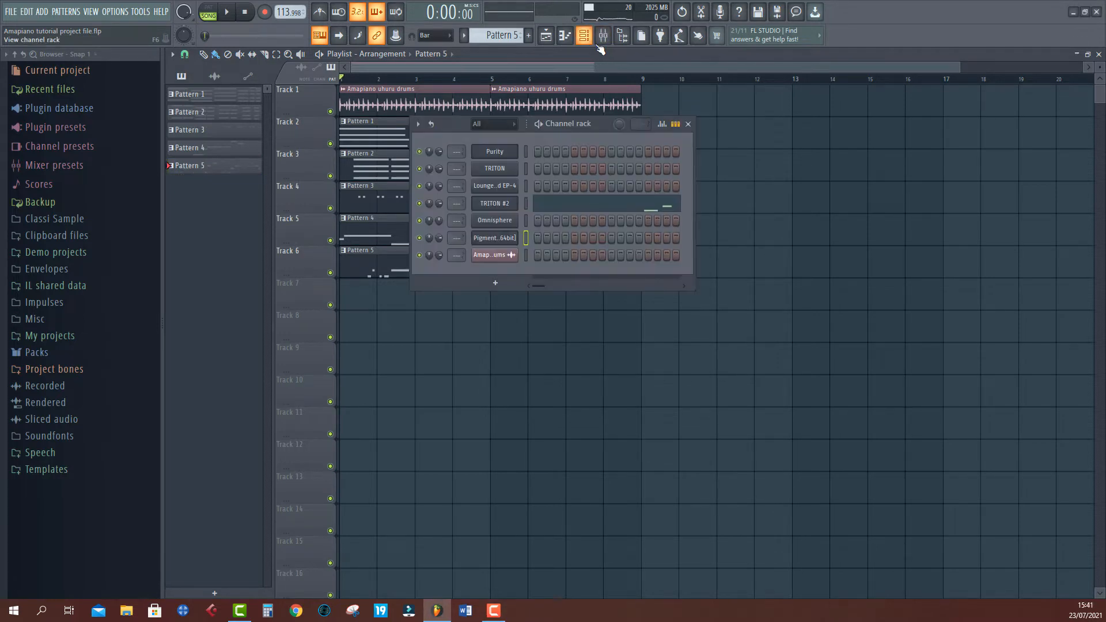
pyautogui.click(501, 241)
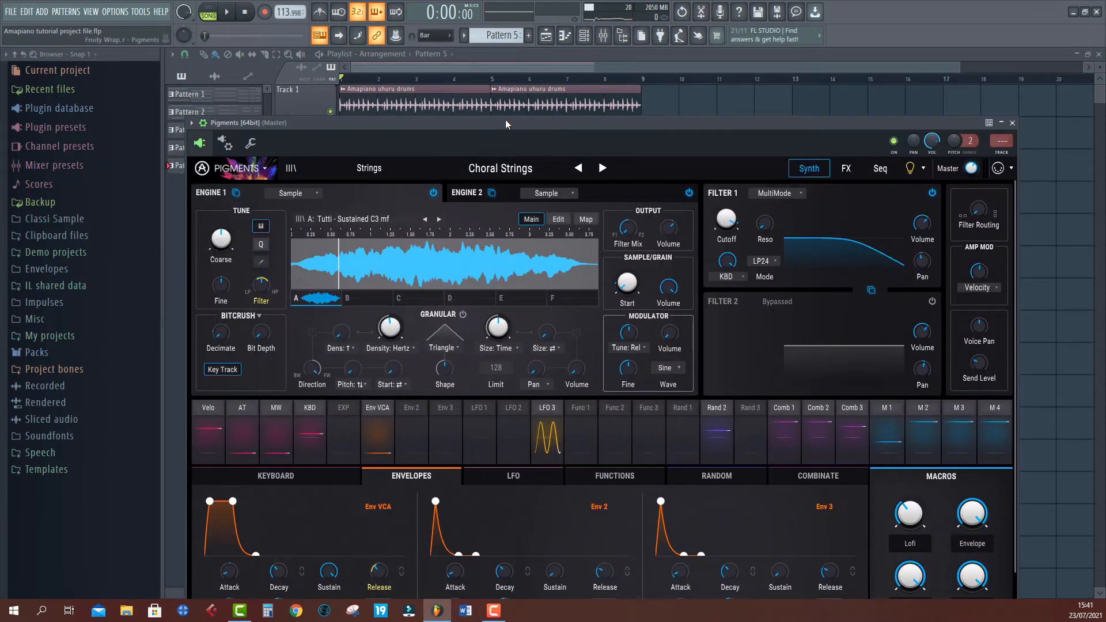
pyautogui.press('e')
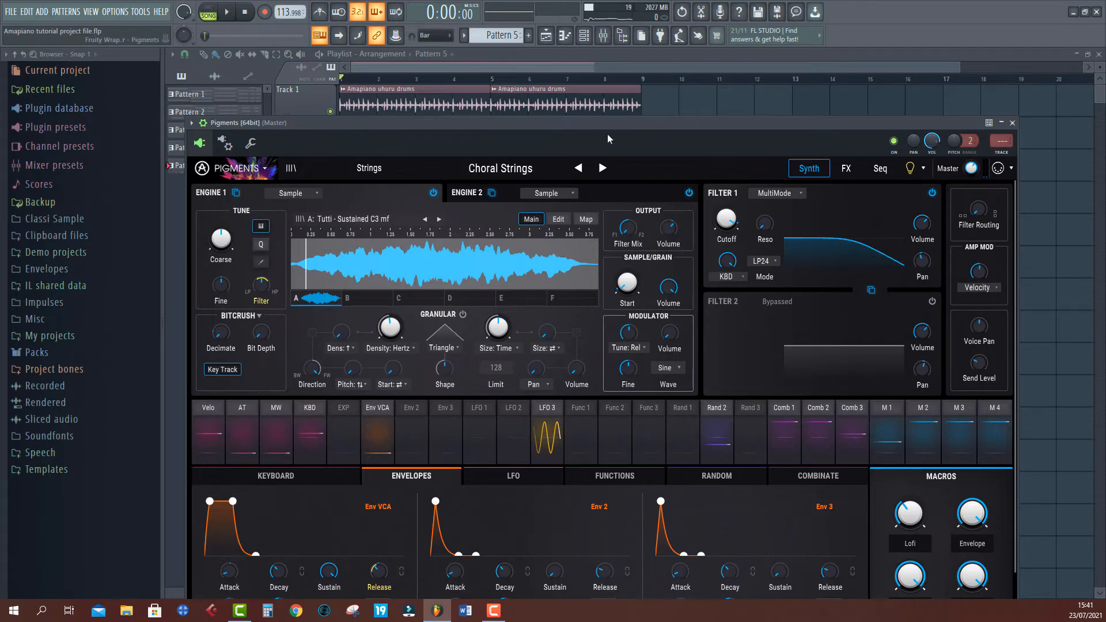
pyautogui.moveTo(609, 138); pyautogui.dragTo(800, 255)
pyautogui.click(583, 127)
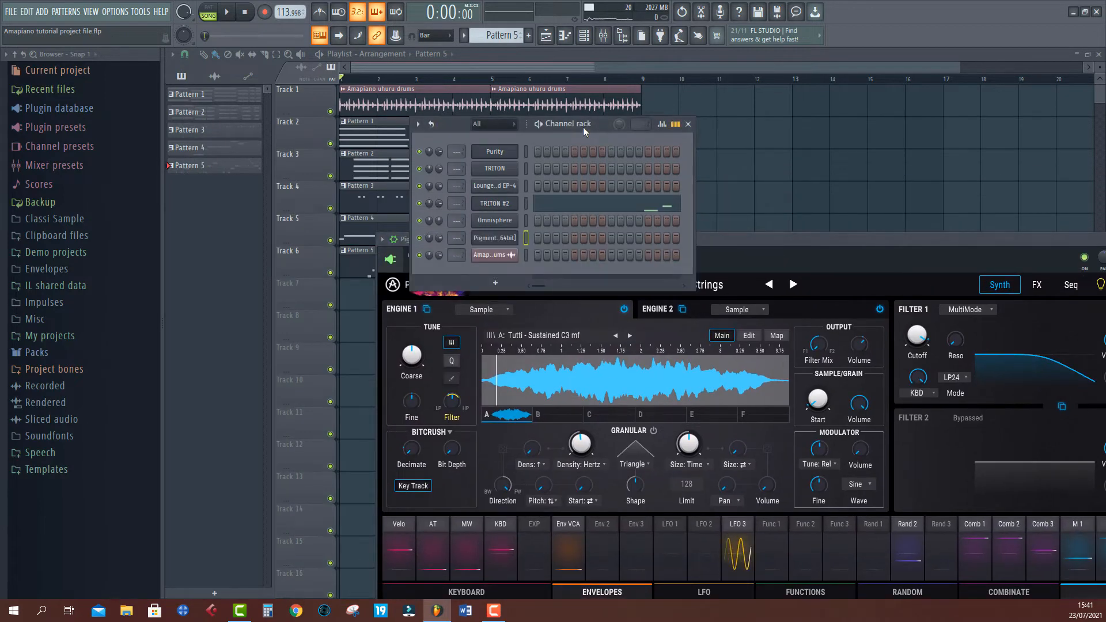
pyautogui.press('space')
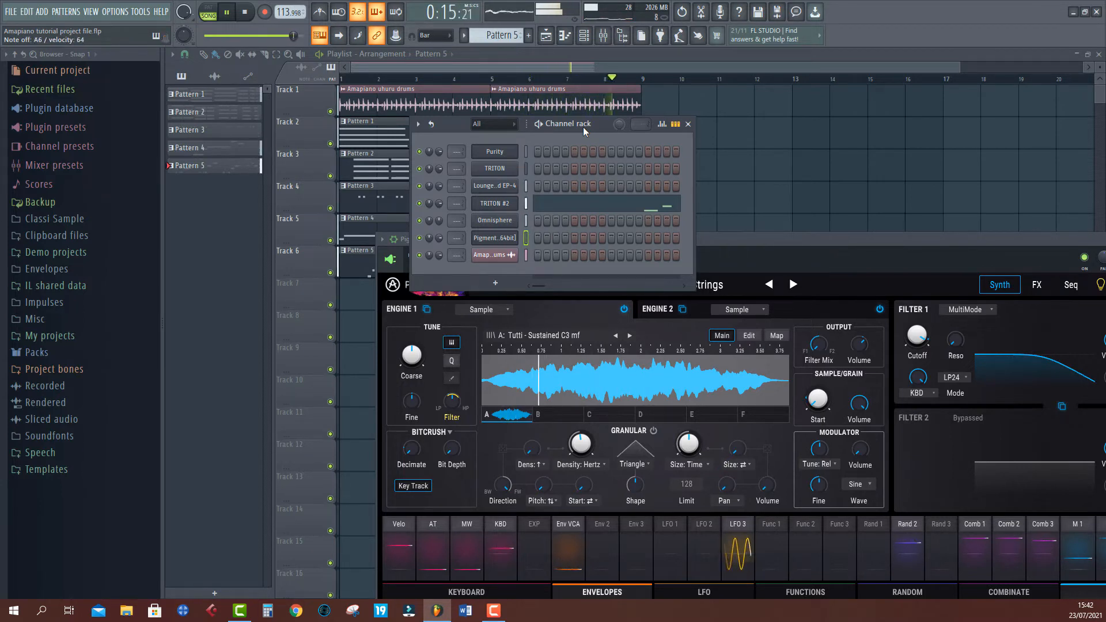
pyautogui.press('space')
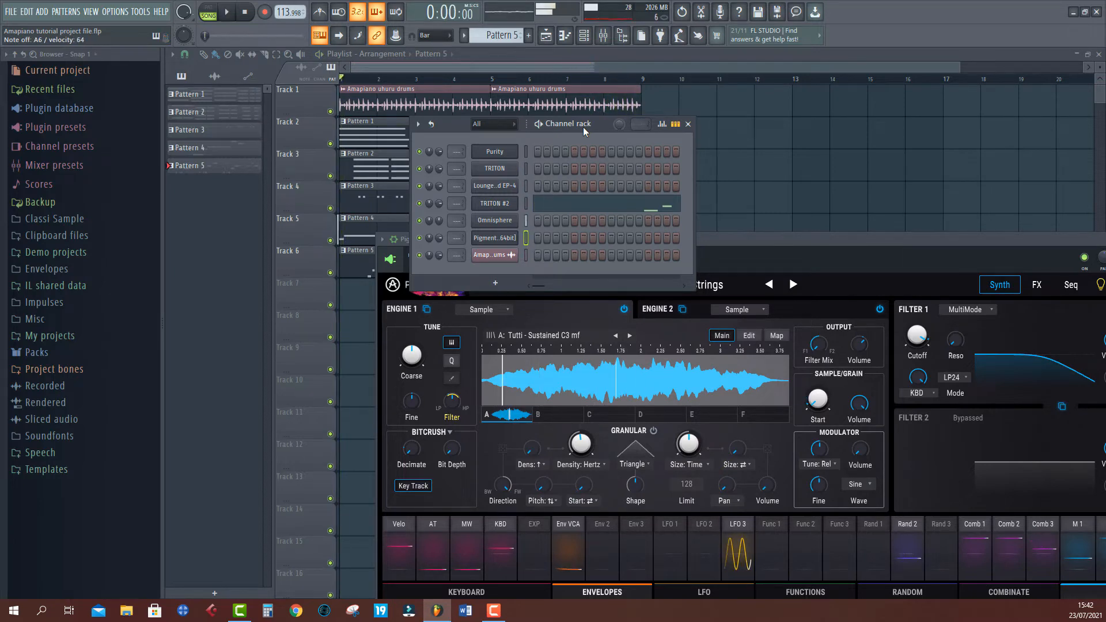
# Step: Create the empty Pattern 6 and record a Pigments strings part into it on Track 7 over bars 1 to 4
pyautogui.click(493, 32)
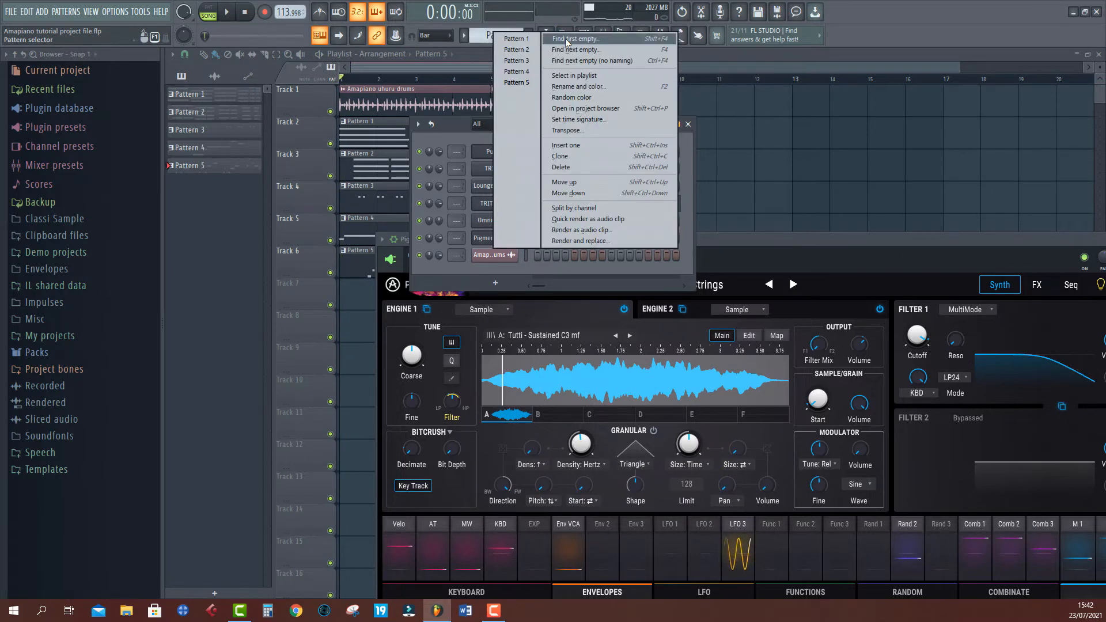
pyautogui.click(492, 43)
pyautogui.press('Return')
pyautogui.press('F12')
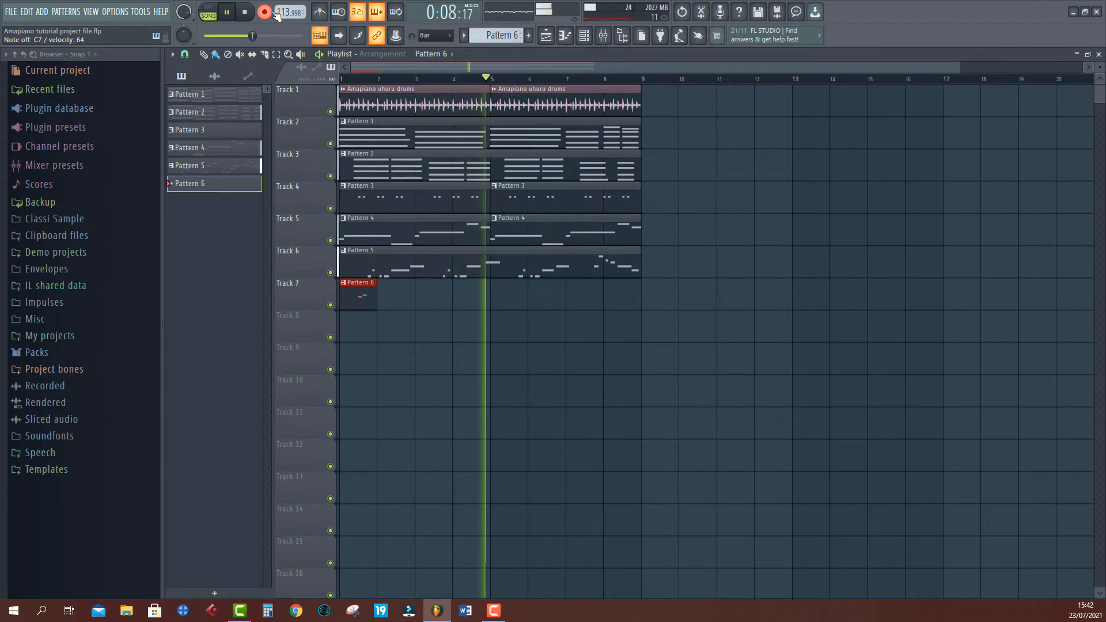
pyautogui.press('space')
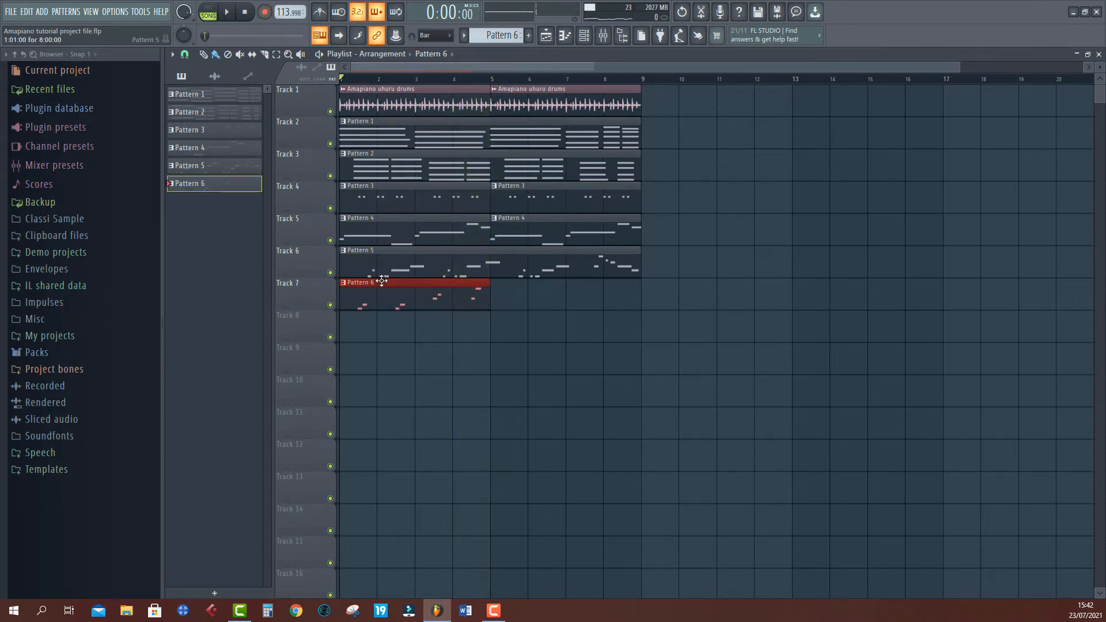
# Step: Open the Pattern 6 strings notes in the Piano roll and set its snap to 1/4 beat
pyautogui.doubleClick(382, 281)
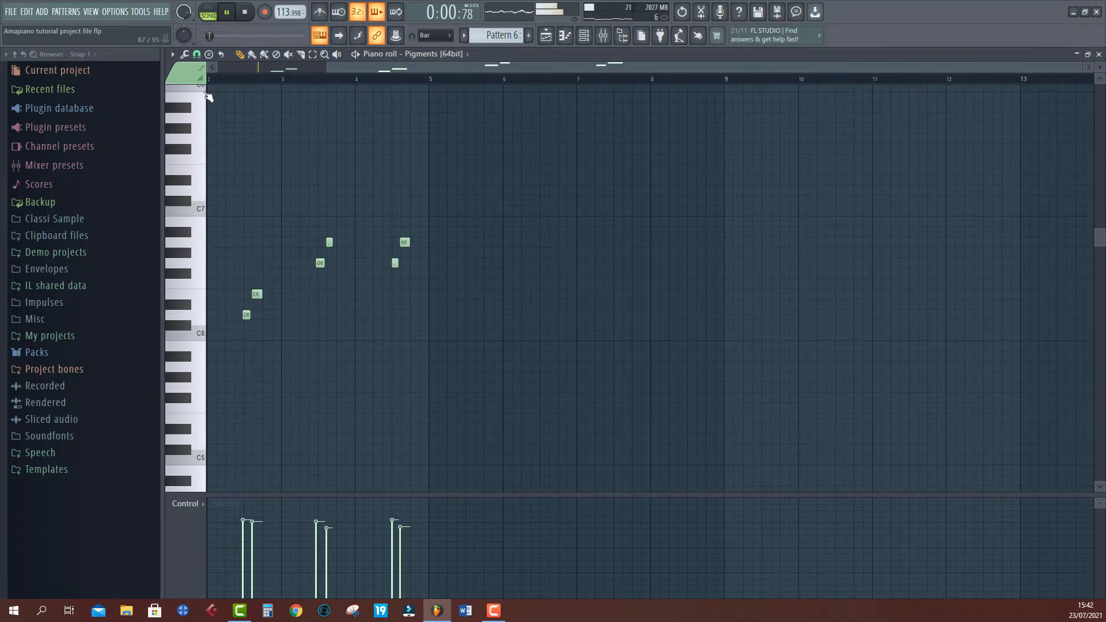
pyautogui.click(204, 56)
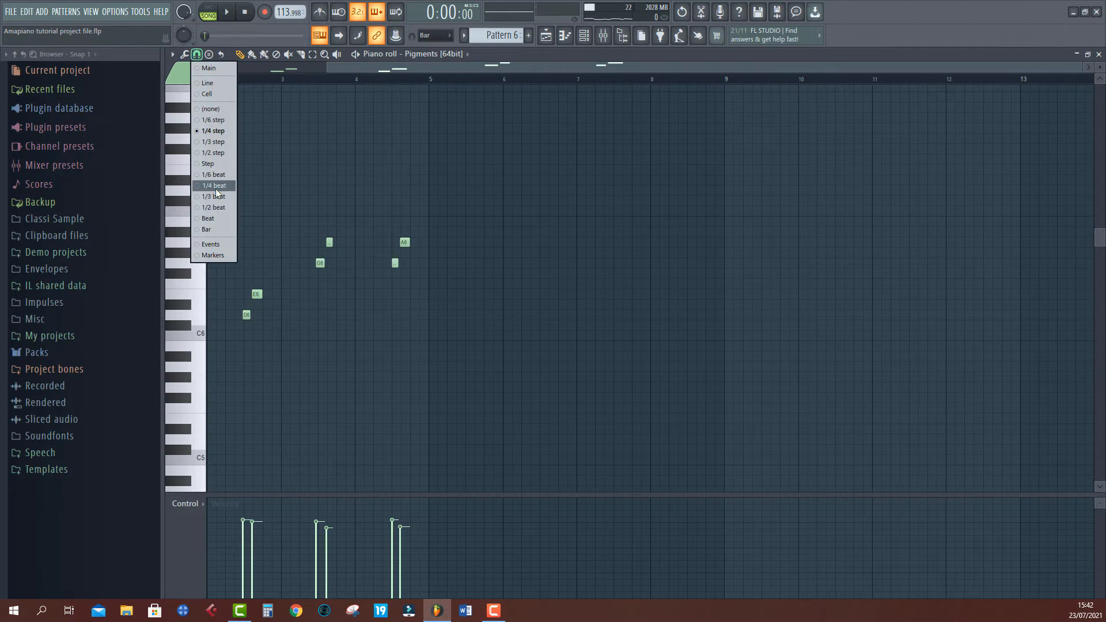
pyautogui.click(217, 187)
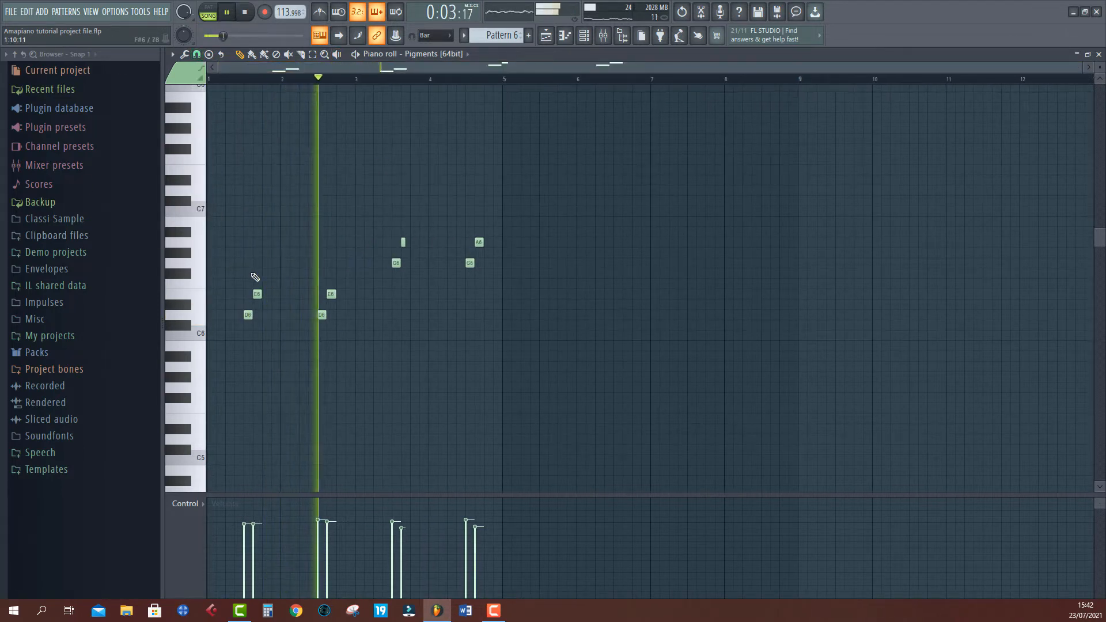
# Step: Shorten the D6 and E6 notes in bars 1 and 2 to one step each and play the song
pyautogui.keyDown('ctrl'); pyautogui.scroll(3, 222, 87); pyautogui.keyUp('ctrl')
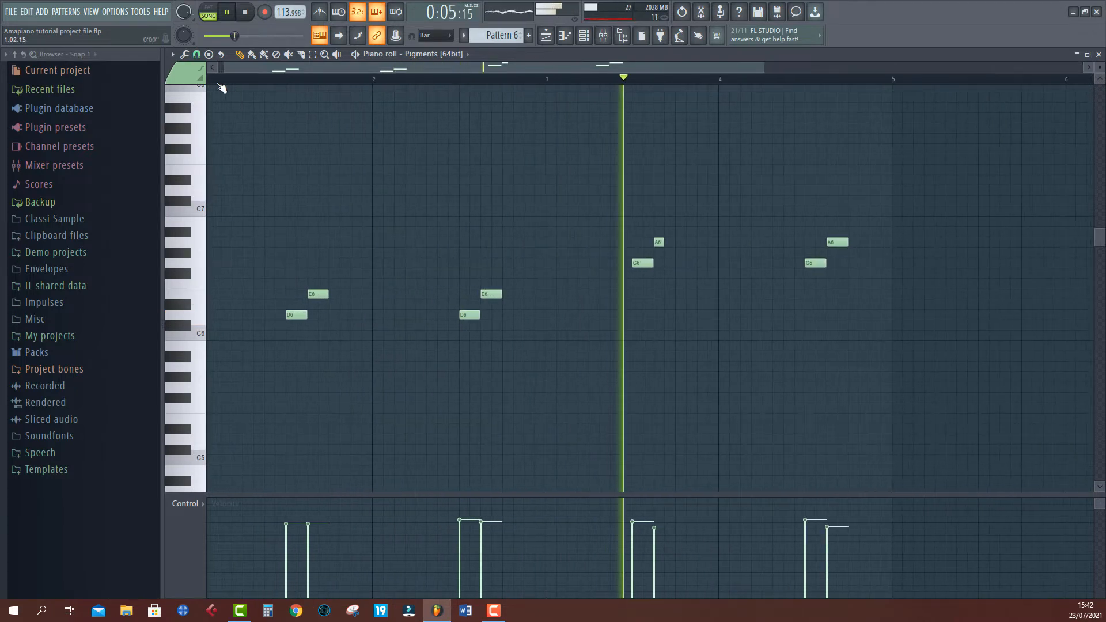
pyautogui.moveTo(271, 313); pyautogui.dragTo(507, 444)
pyautogui.press('space')
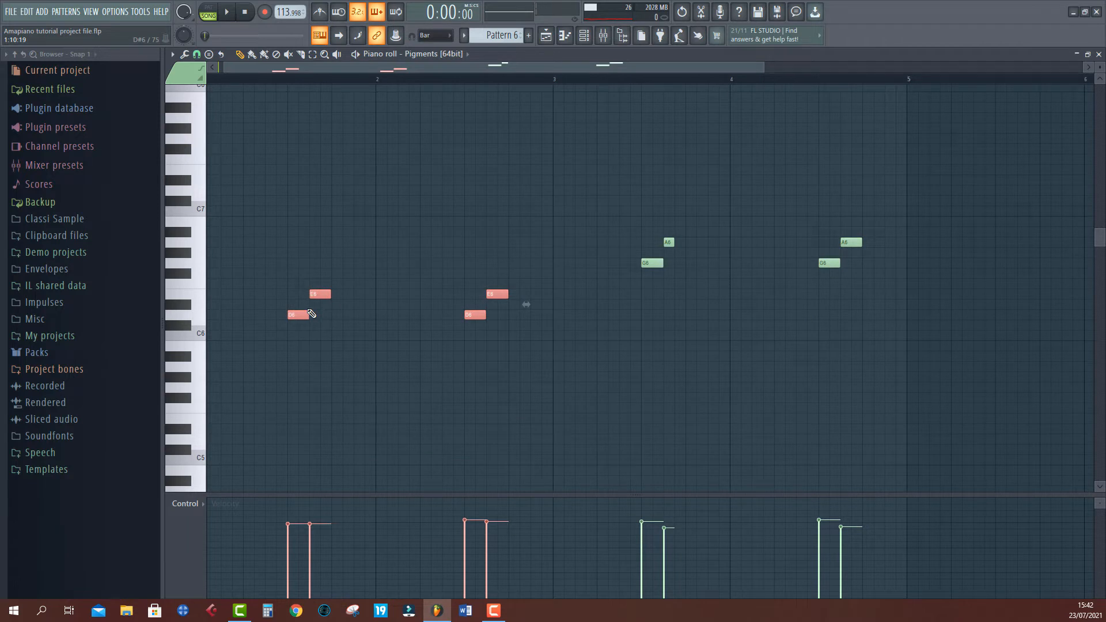
pyautogui.press('space')
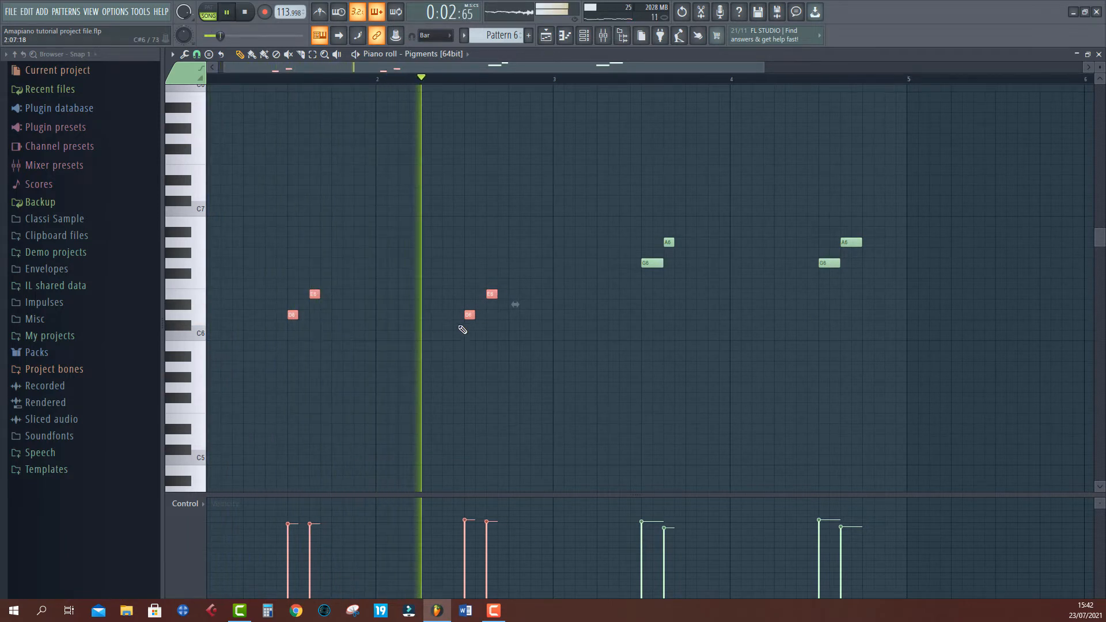
pyautogui.press('space')
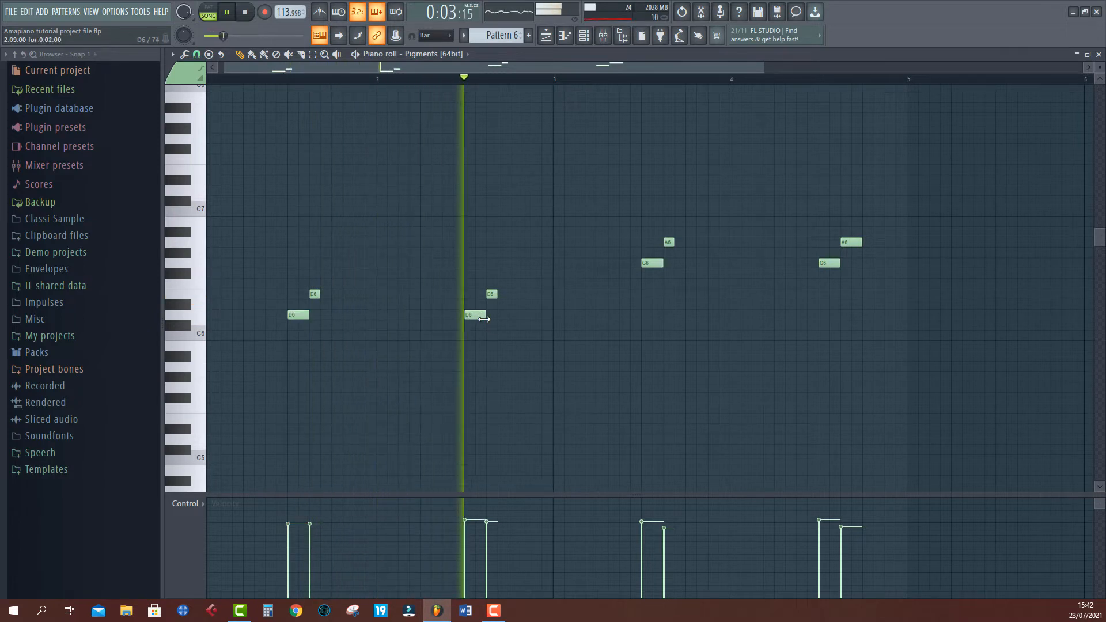
# Step: Lengthen the D6 and E6 notes in bars 1 and 2 and the A6 note in bar 3 to 0:02:00, then return to the Playlist
pyautogui.moveTo(474, 316); pyautogui.dragTo(486, 315)
pyautogui.moveTo(319, 294); pyautogui.dragTo(331, 294)
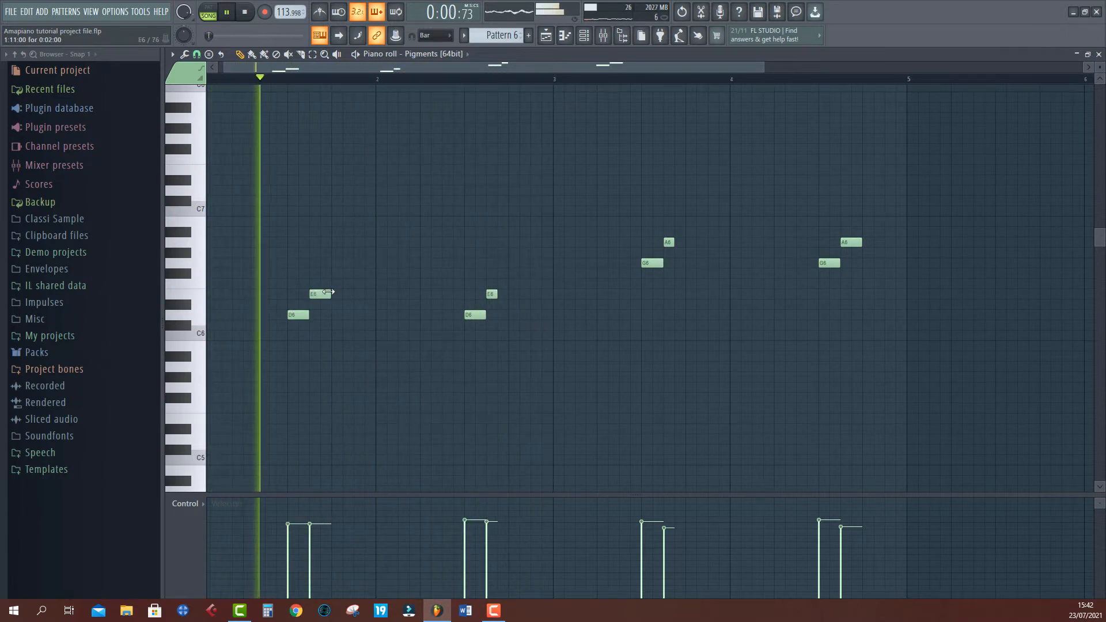
pyautogui.moveTo(496, 294); pyautogui.dragTo(507, 294)
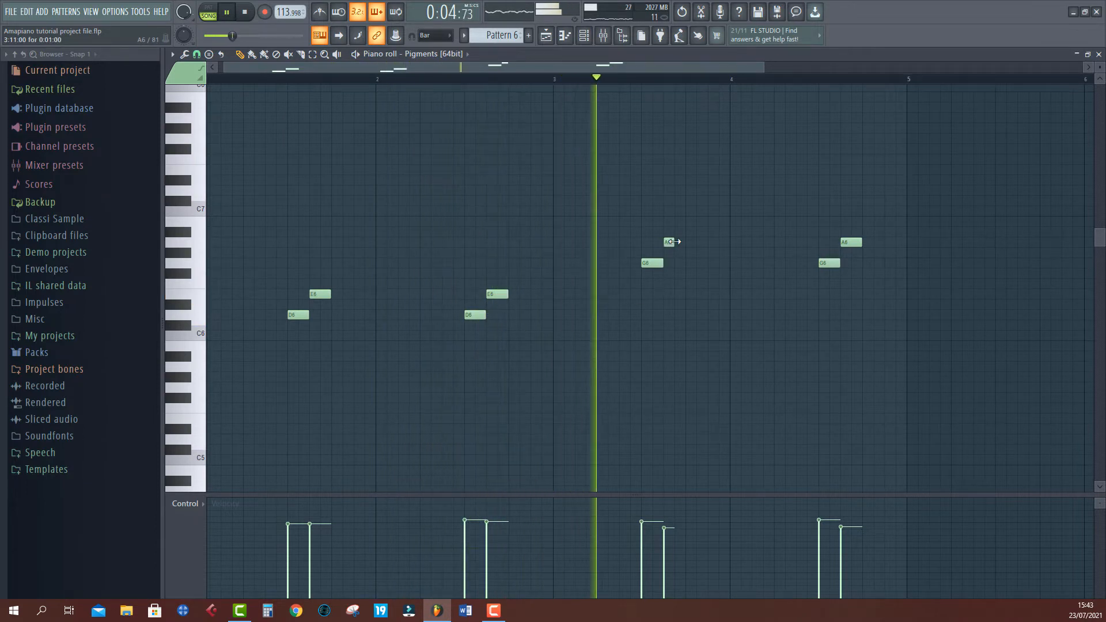
pyautogui.moveTo(673, 242); pyautogui.dragTo(685, 242)
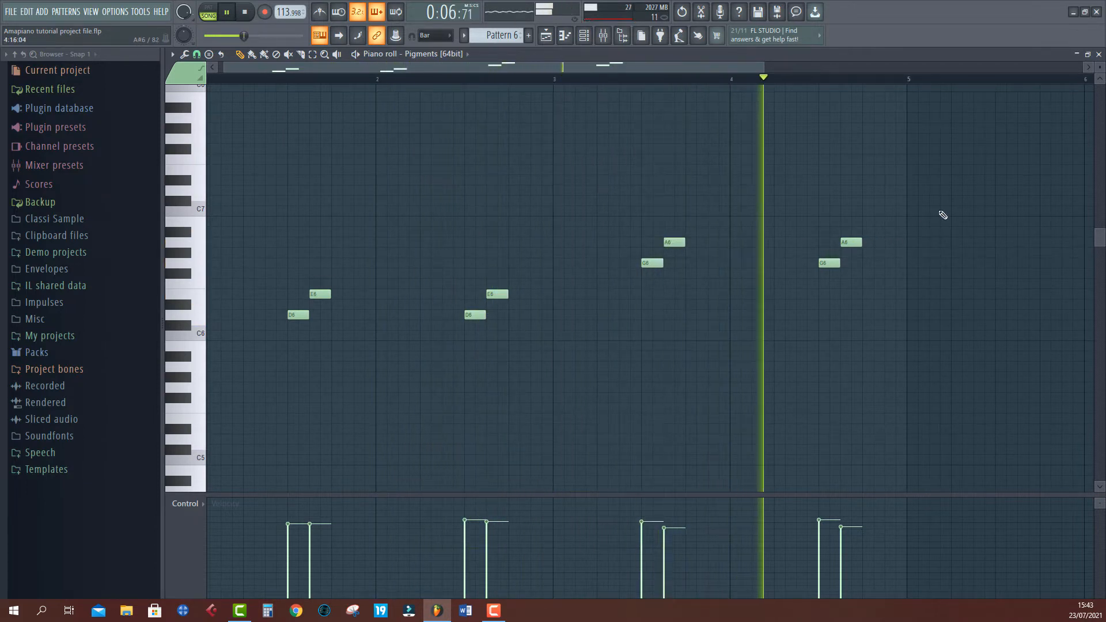
pyautogui.click(1099, 55)
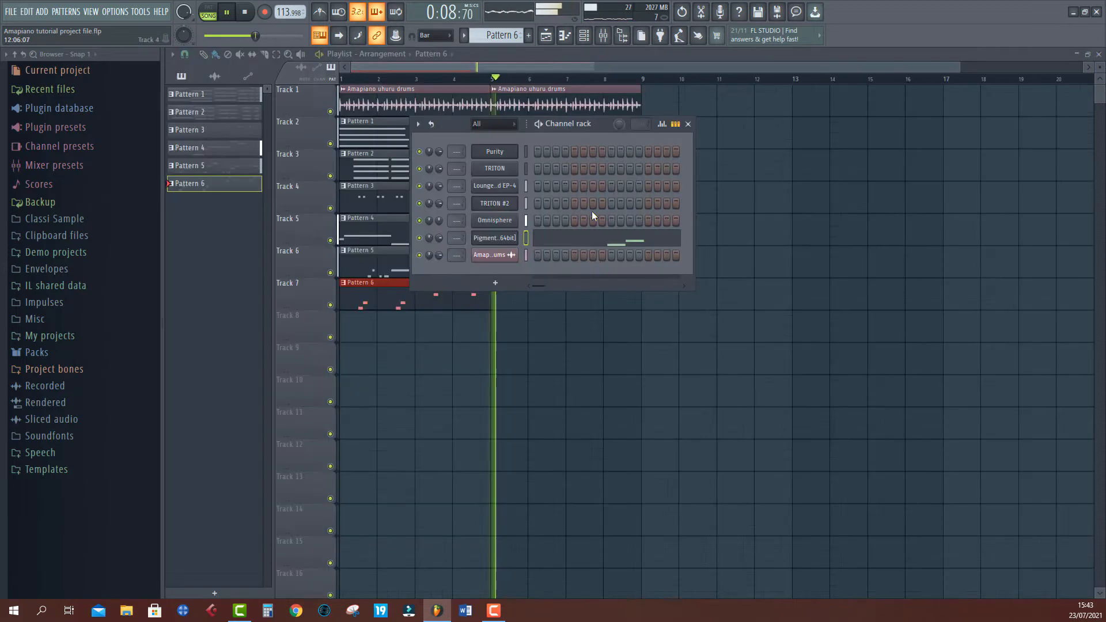
# Step: Duplicate the Pattern 6 clip on Track 7 into bars 5 to 8, keeping the original clip, and stop playback
pyautogui.click(420, 298)
pyautogui.hotkey('ctrl', 'b')
pyautogui.rightClick(420, 298)
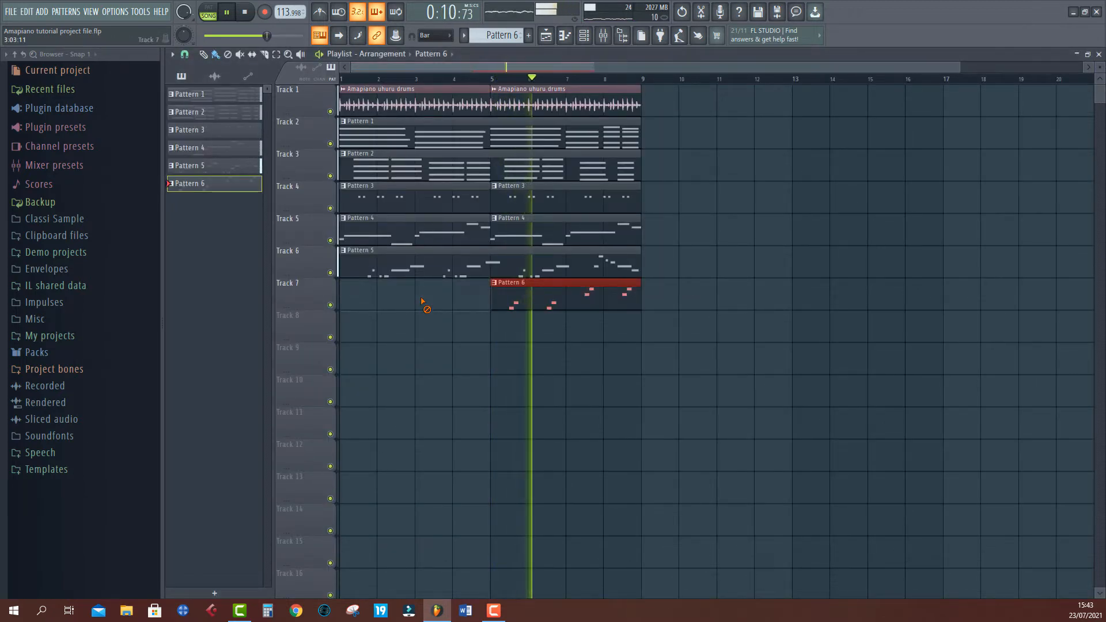
pyautogui.hotkey('ctrl', 'z')
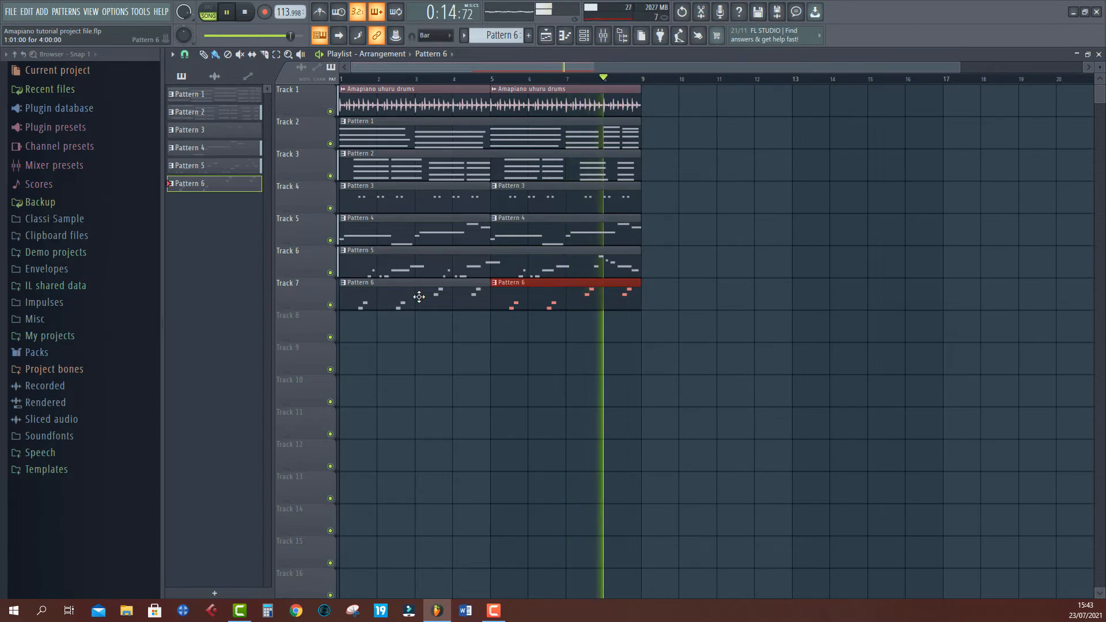
pyautogui.press('space')
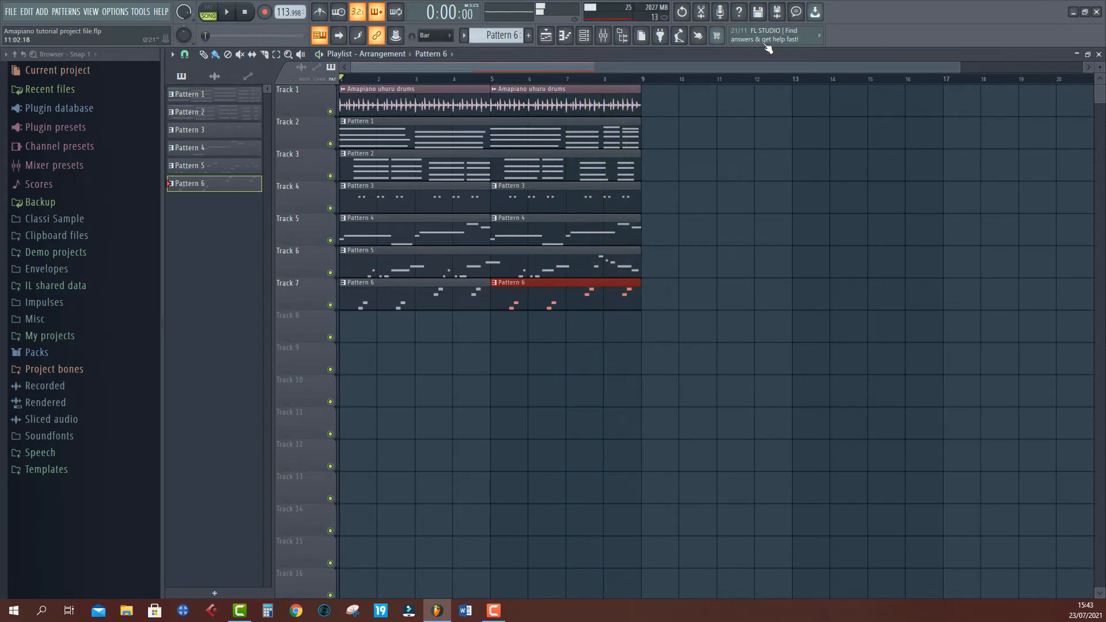
# Step: Insert a Fruity DX10 channel in the Channel rack and load its Log Drum preset
pyautogui.click(585, 37)
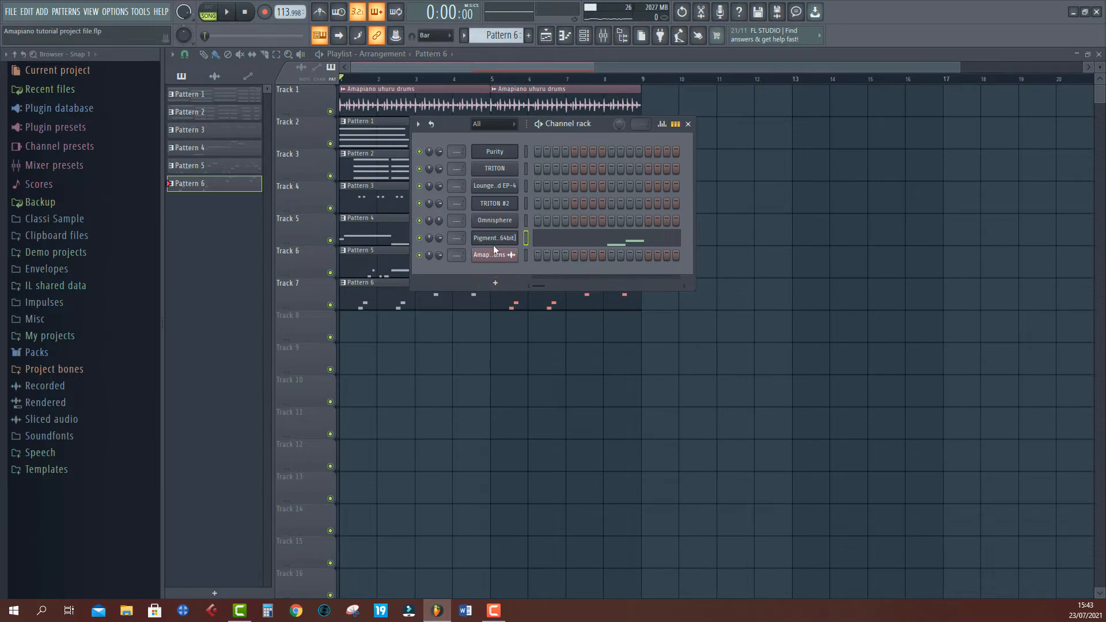
pyautogui.rightClick(510, 238)
pyautogui.moveTo(546, 316)
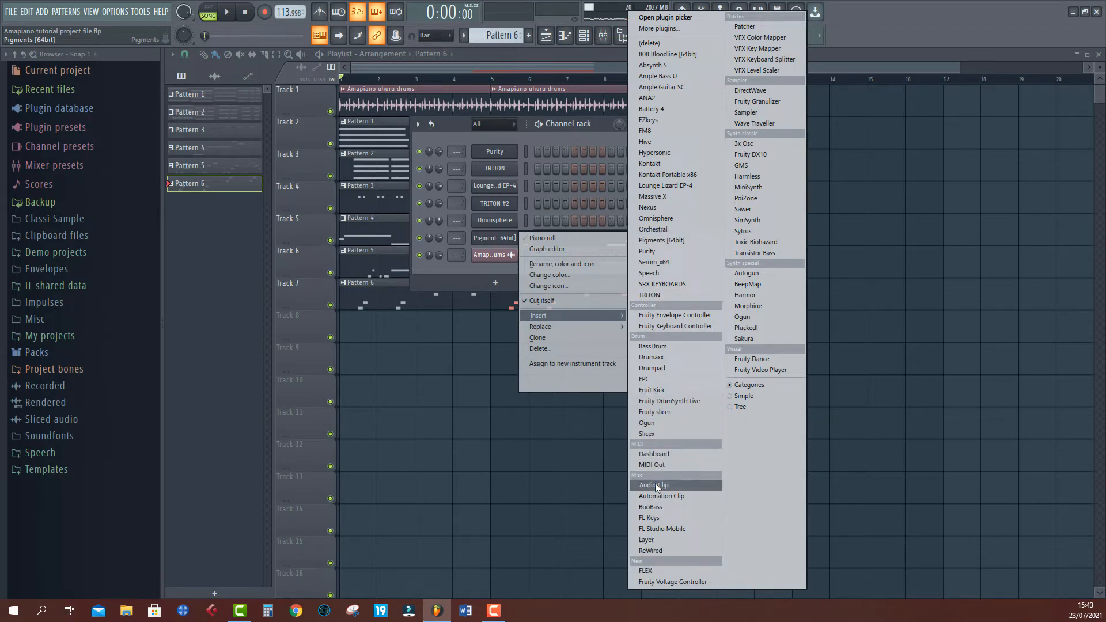
pyautogui.click(766, 157)
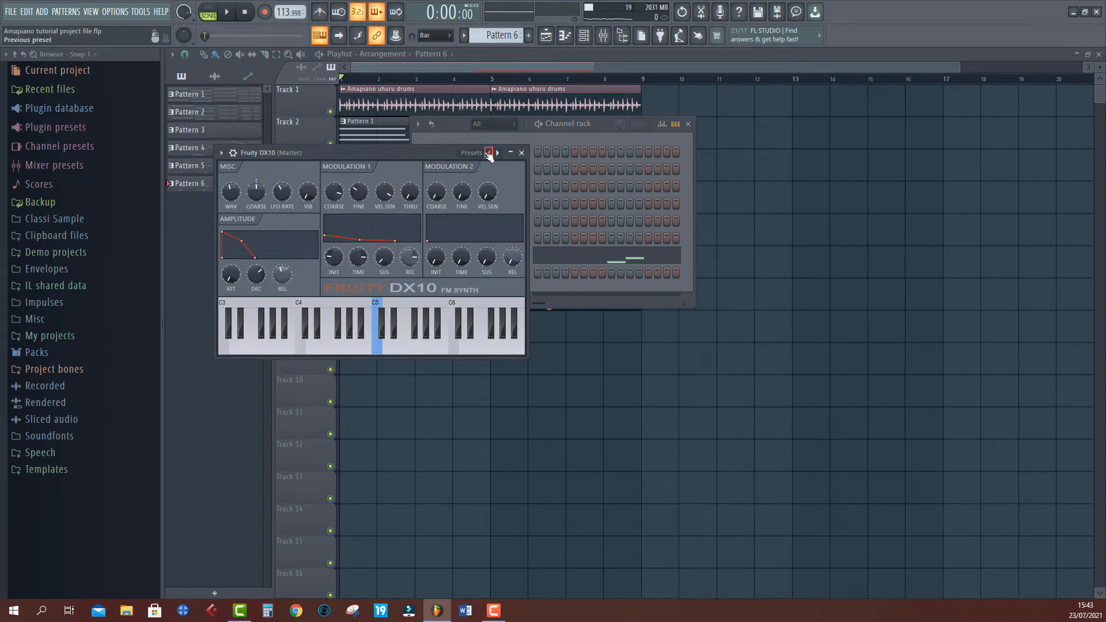
pyautogui.click(487, 155)
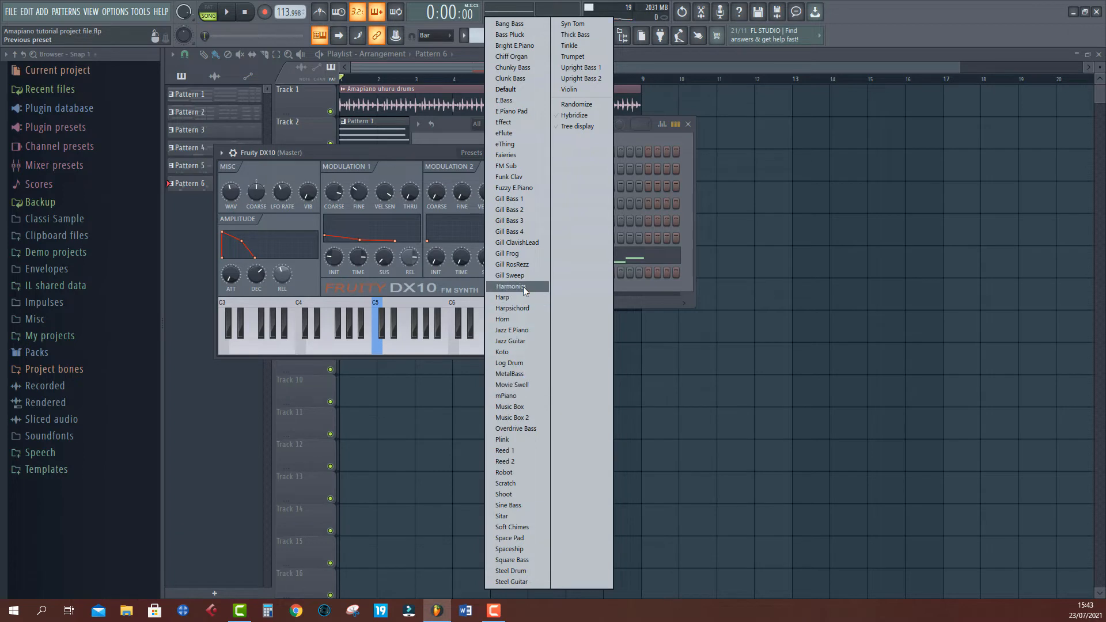
pyautogui.click(509, 363)
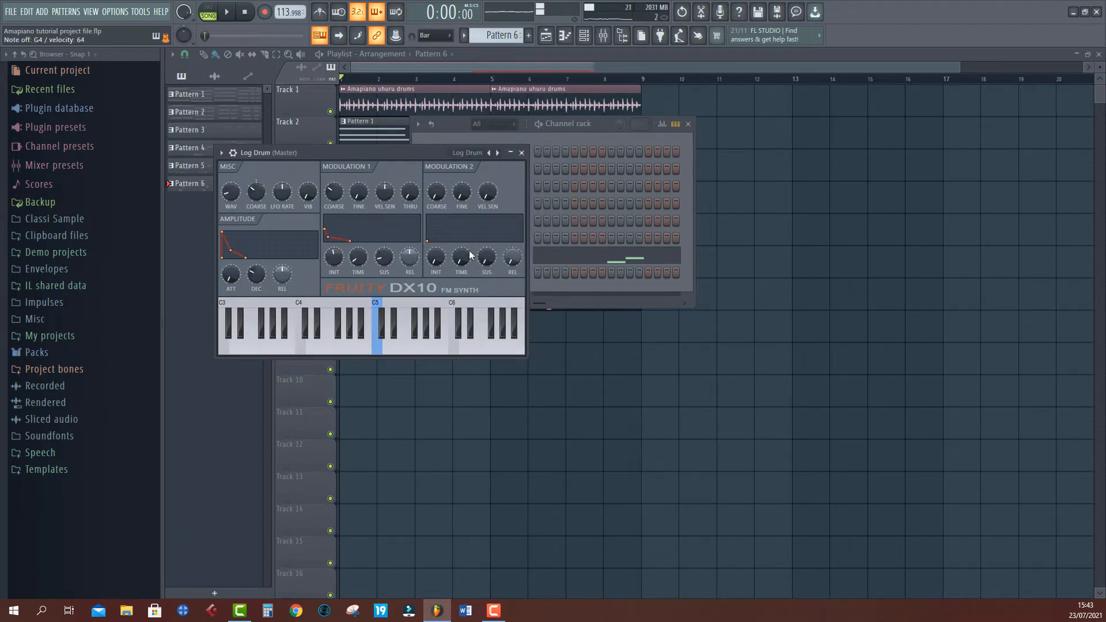
# Step: Play the song and audition Log Drum notes over it
pyautogui.click(554, 119)
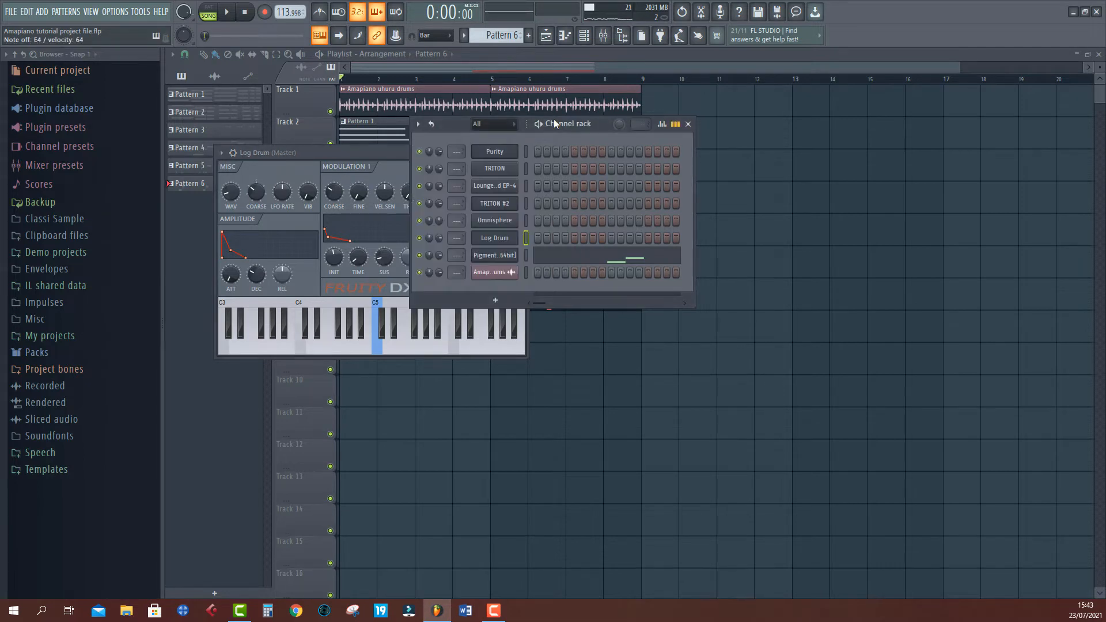
pyautogui.press('space')
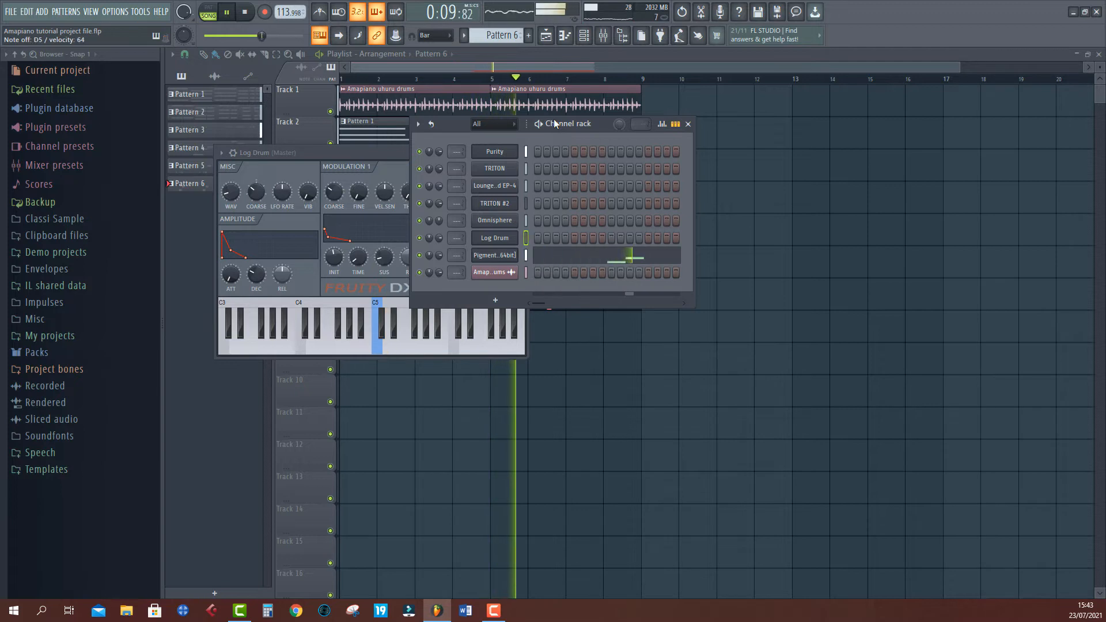
pyautogui.press('space')
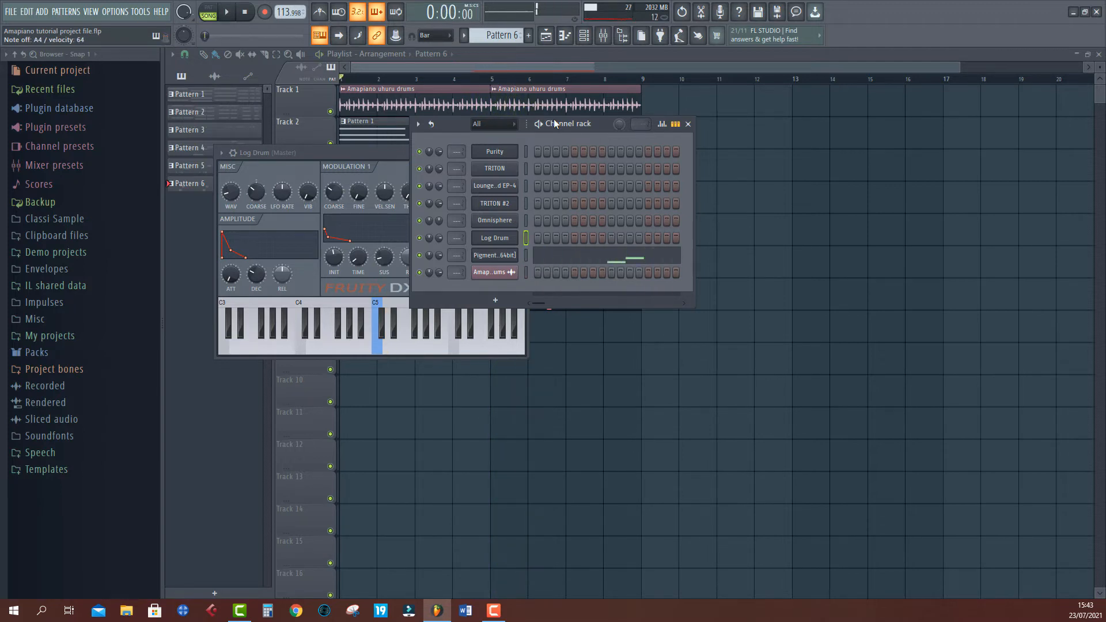
# Step: Create the empty Pattern 7 and record a Log Drum part into it on Track 8 over bars 1 to 4
pyautogui.click(463, 57)
pyautogui.rightClick(509, 39)
pyautogui.click(589, 48)
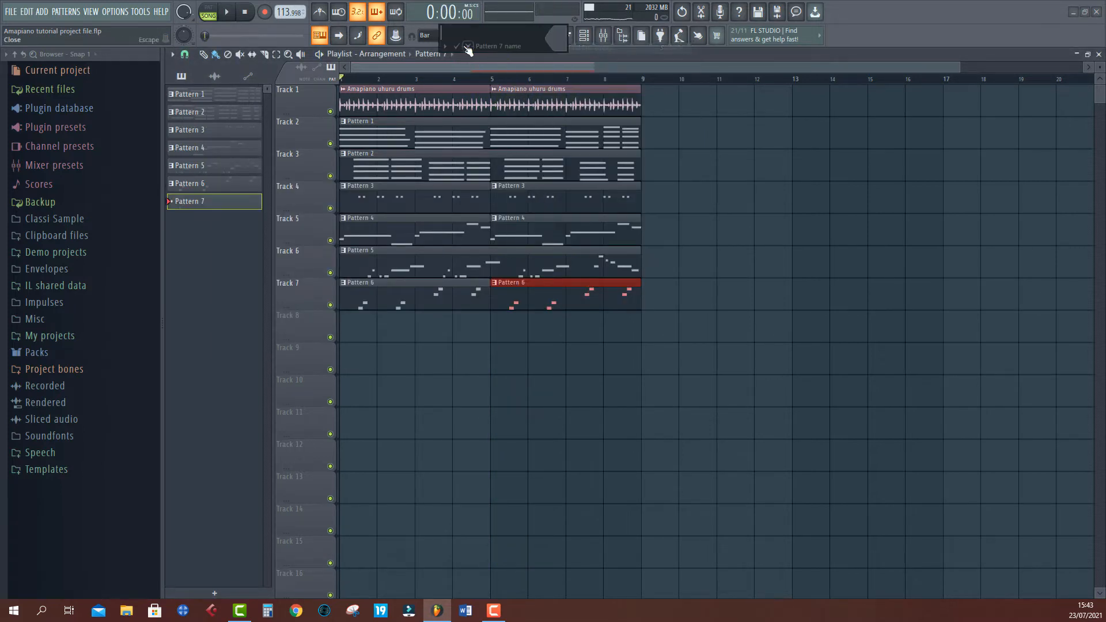
pyautogui.click(357, 336)
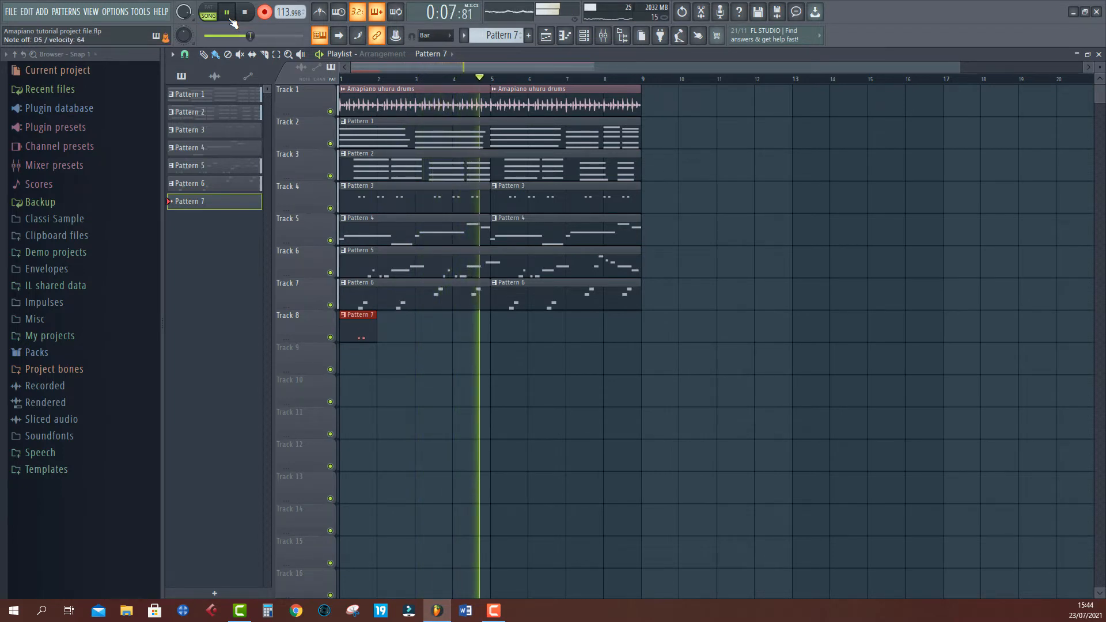
pyautogui.press('space')
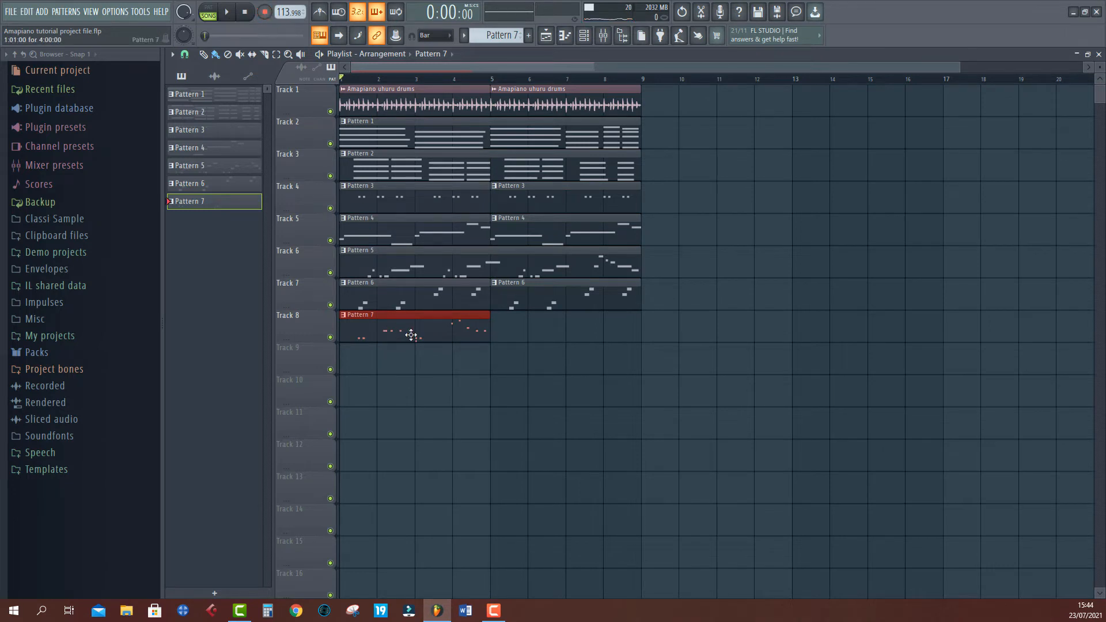
# Step: Open Pattern 7's Log Drum notes and play them, trying the part without the second A4 in bar 1
pyautogui.doubleClick(385, 330)
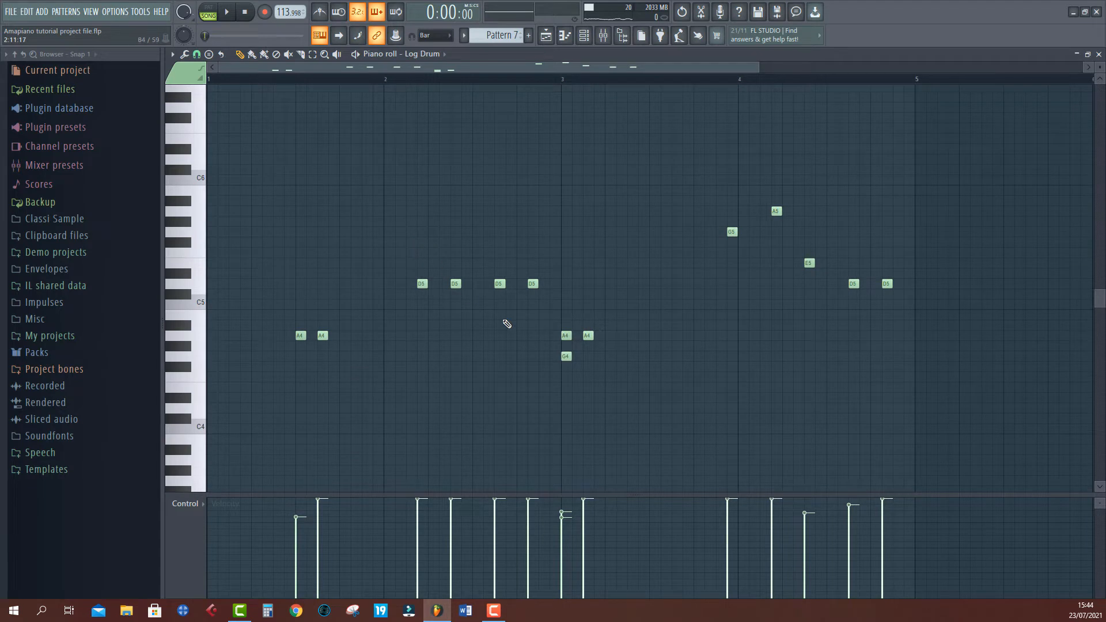
pyautogui.press('space')
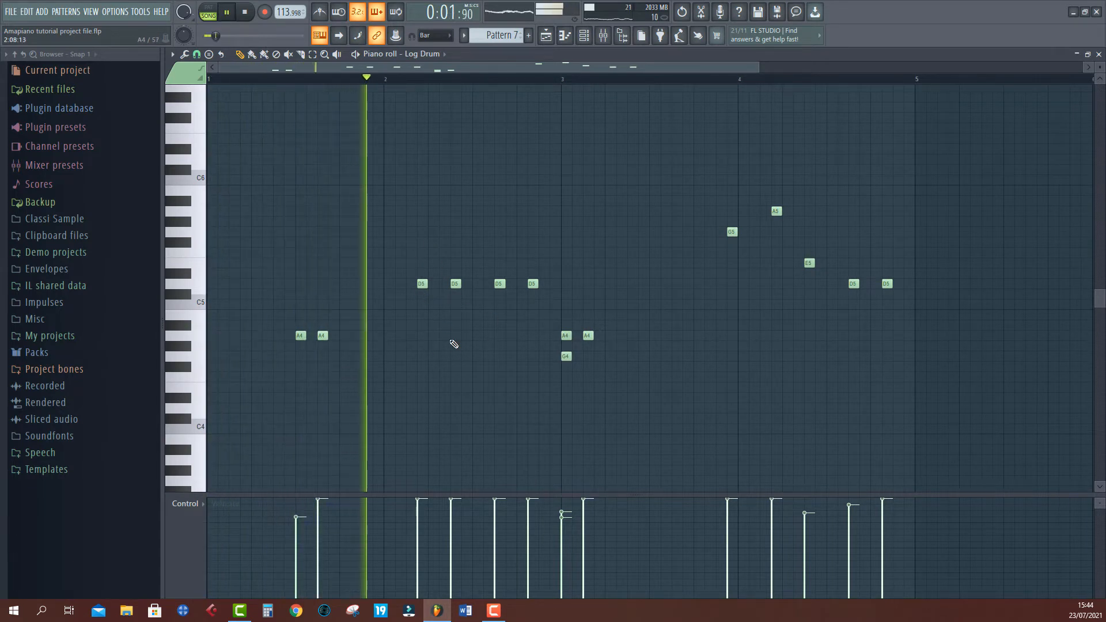
pyautogui.rightClick(323, 336)
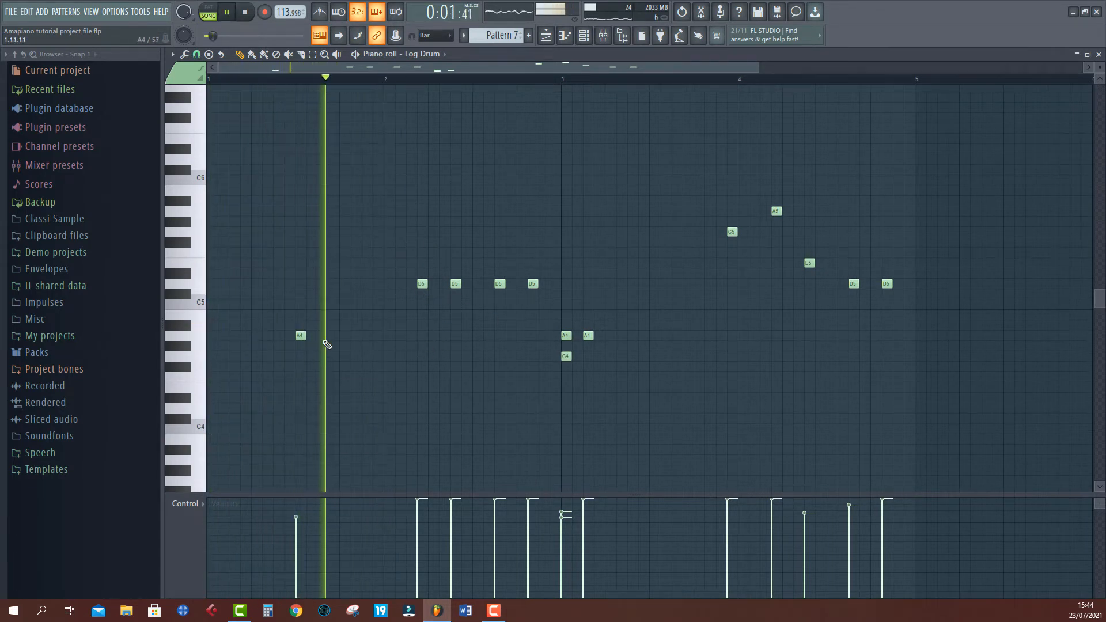
pyautogui.hotkey('ctrl', 'z')
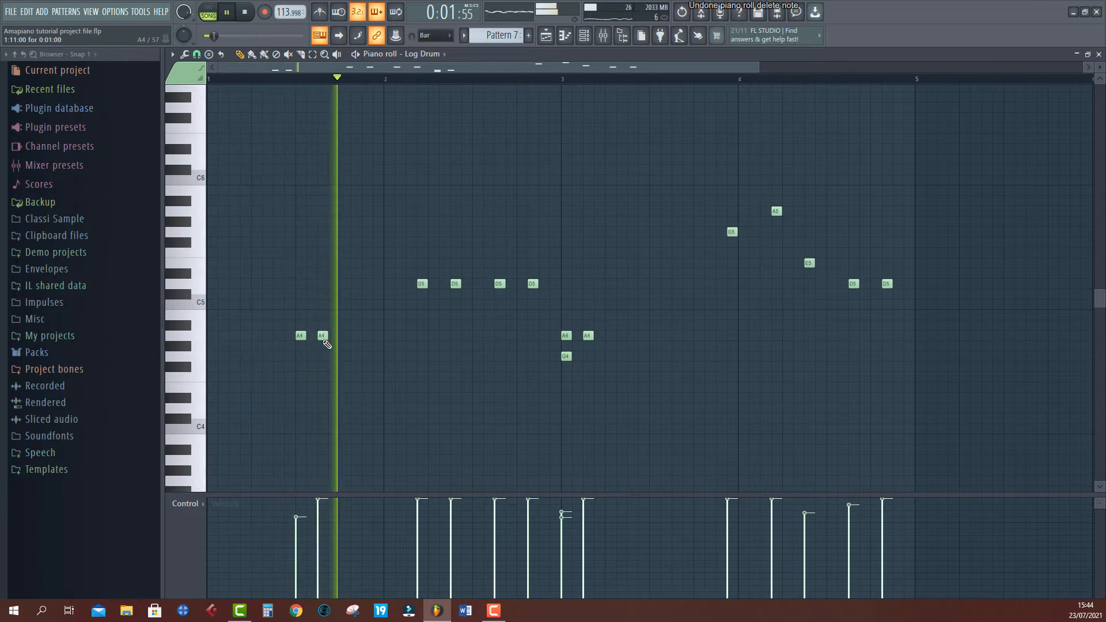
pyautogui.moveTo(324, 339)
pyautogui.mouseDown()
pyautogui.moveTo(333, 339)
pyautogui.moveTo(321, 339)
pyautogui.mouseUp()
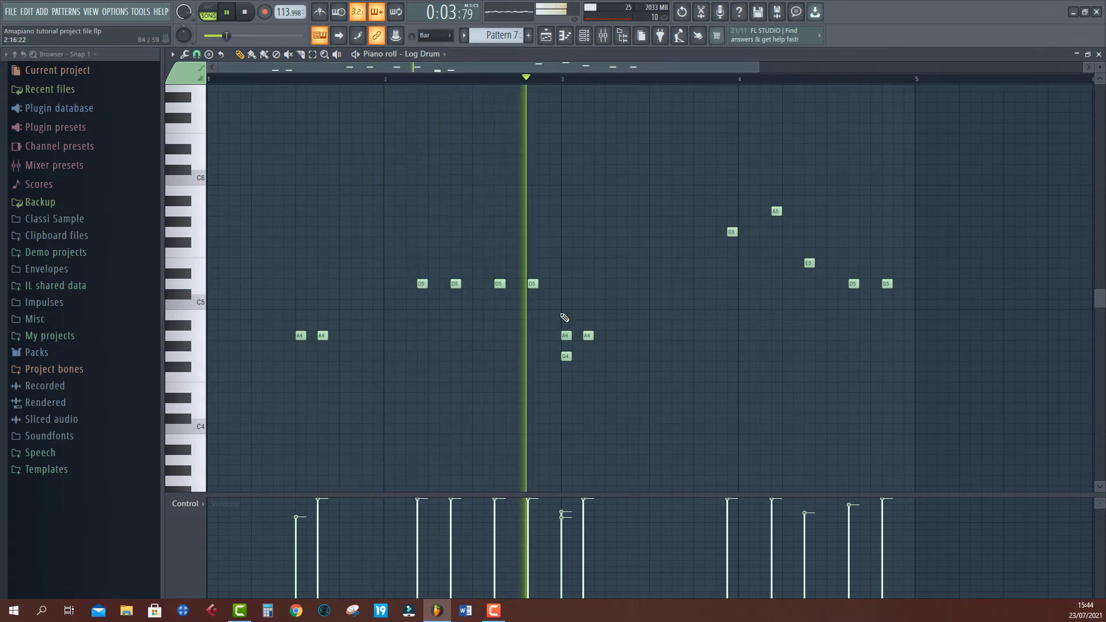
# Step: Delete the G4 note in bar 3, add a long D5 late in bar 3 and lengthen the last D5 to the end of bar 4
pyautogui.press('space')
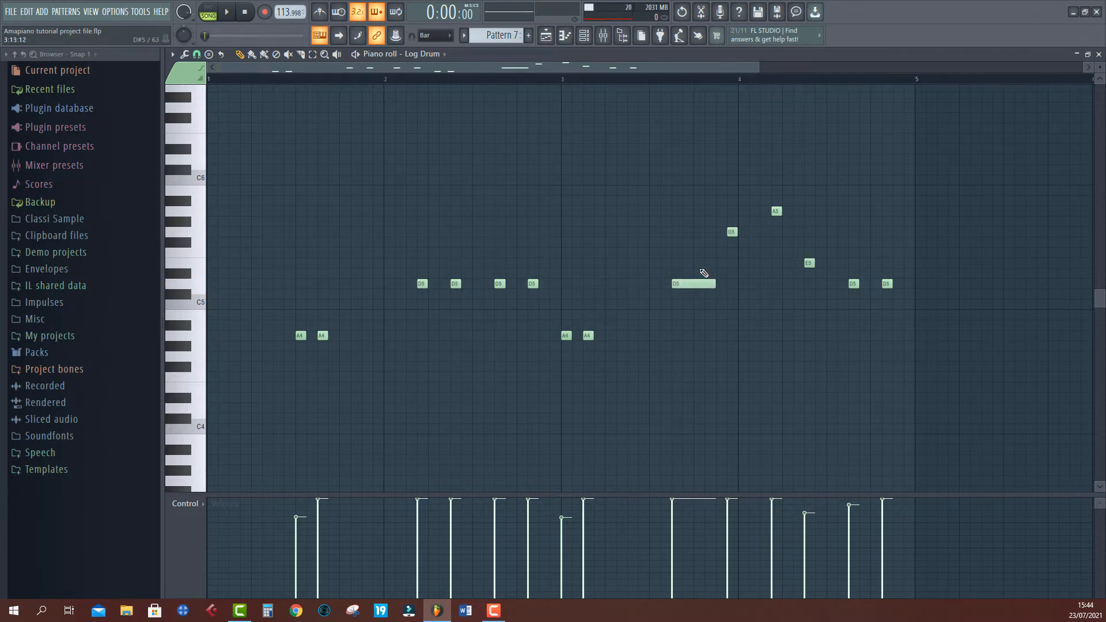
pyautogui.press('space')
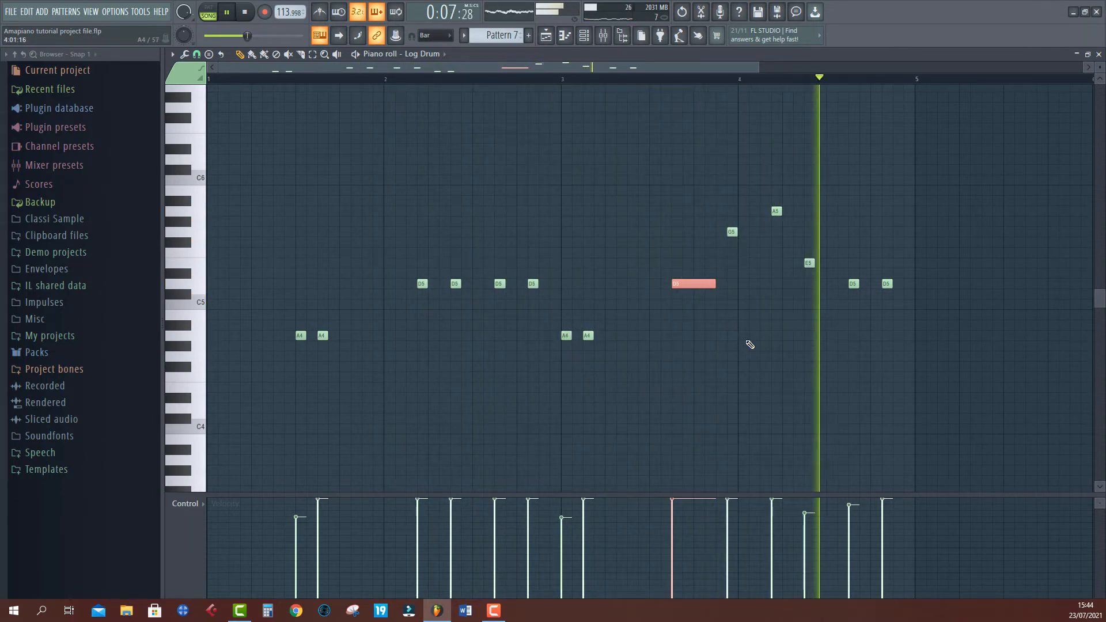
pyautogui.press('space')
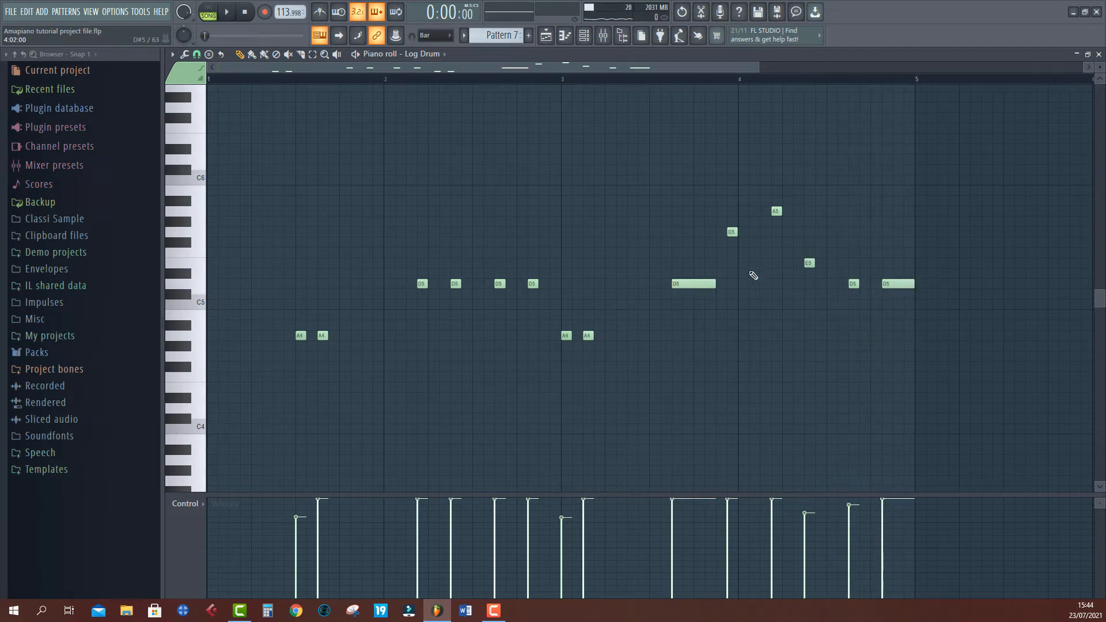
# Step: Try chopping the long D5 note in bar 3 into fine slices, play the result and undo the chop
pyautogui.moveTo(729, 268); pyautogui.dragTo(680, 320)
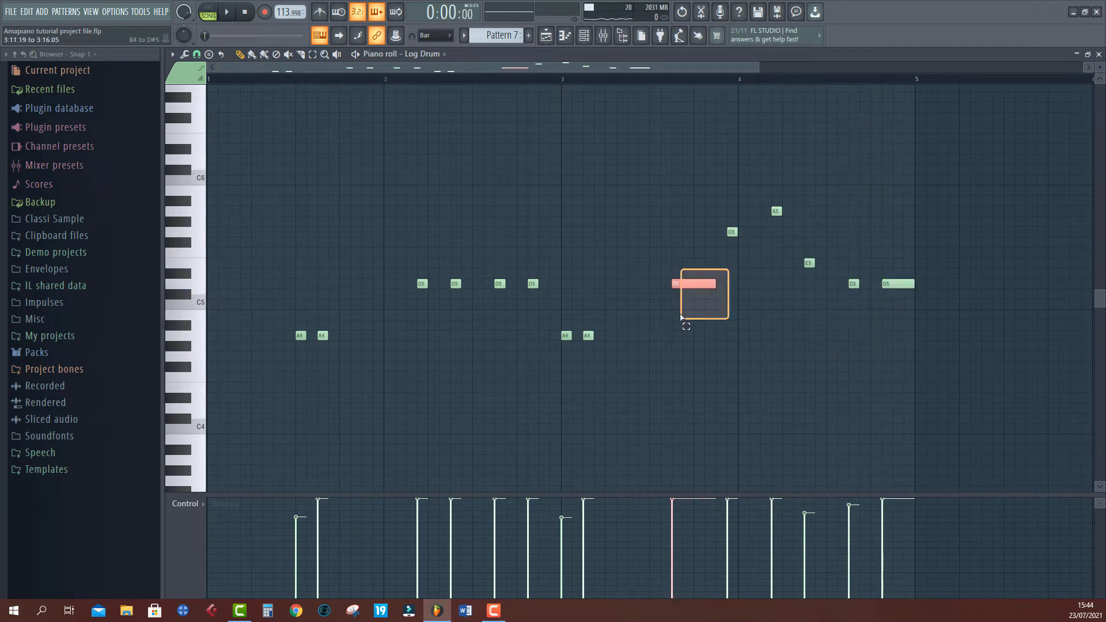
pyautogui.click(118, 14)
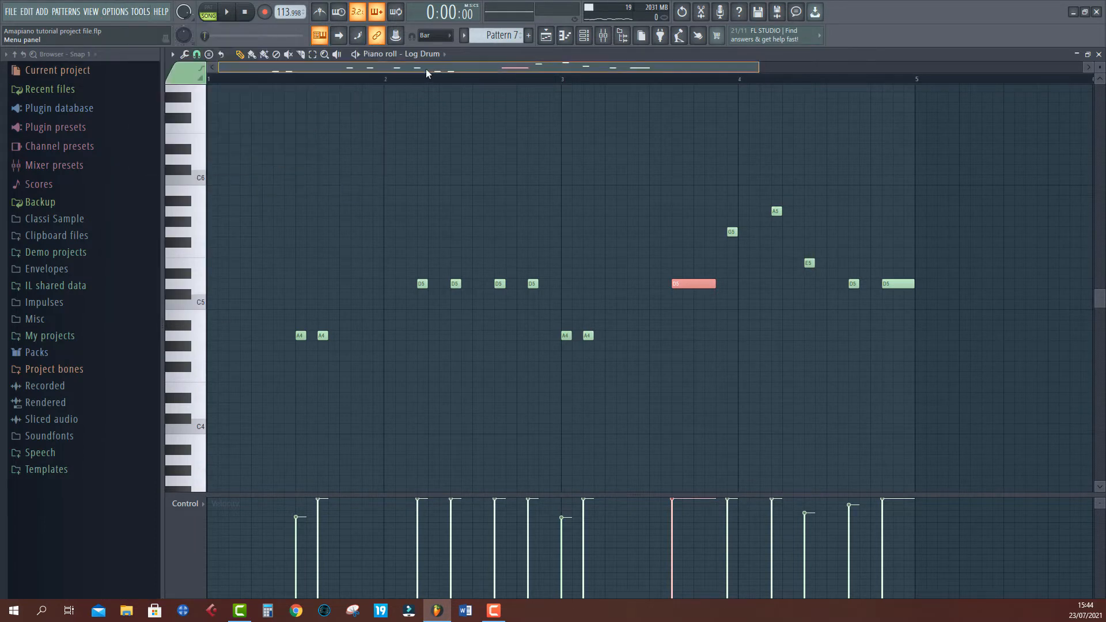
pyautogui.click(172, 55)
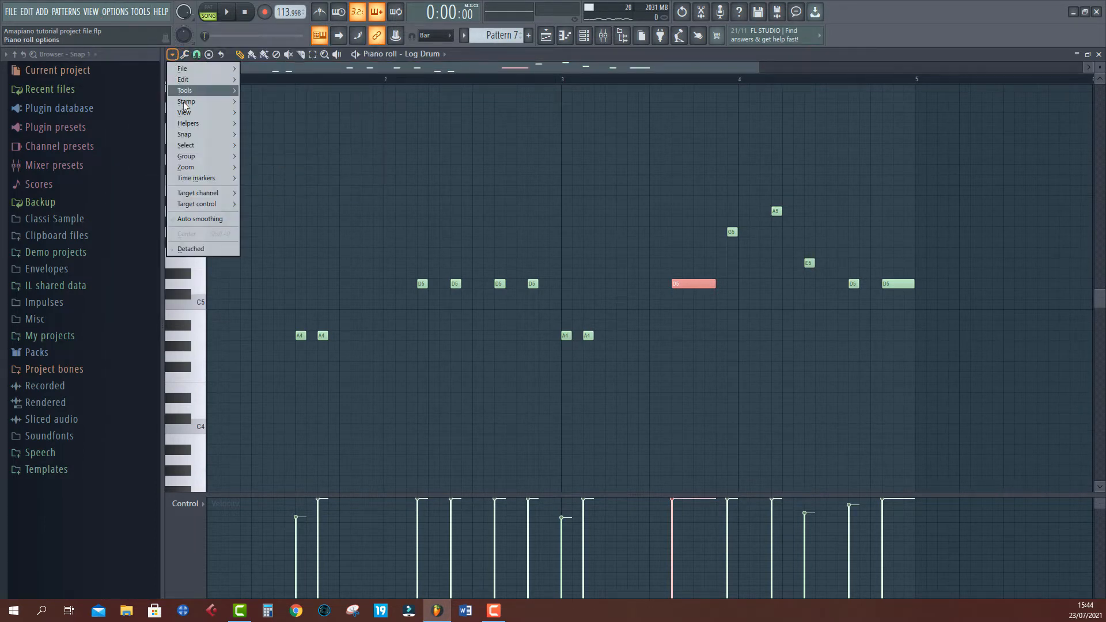
pyautogui.moveTo(188, 127)
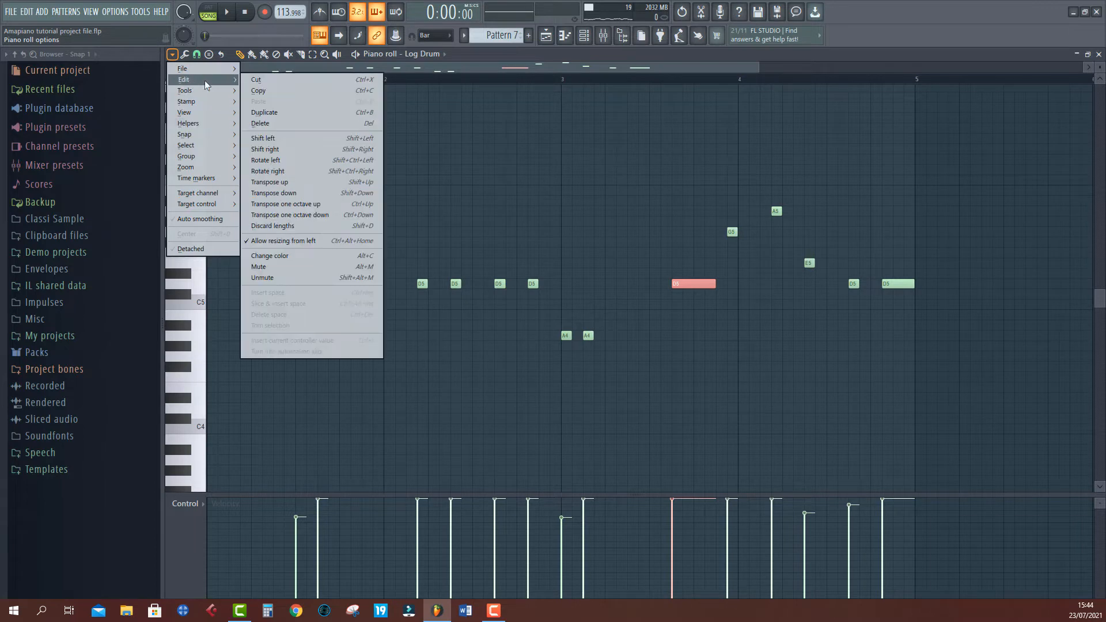
pyautogui.moveTo(199, 89)
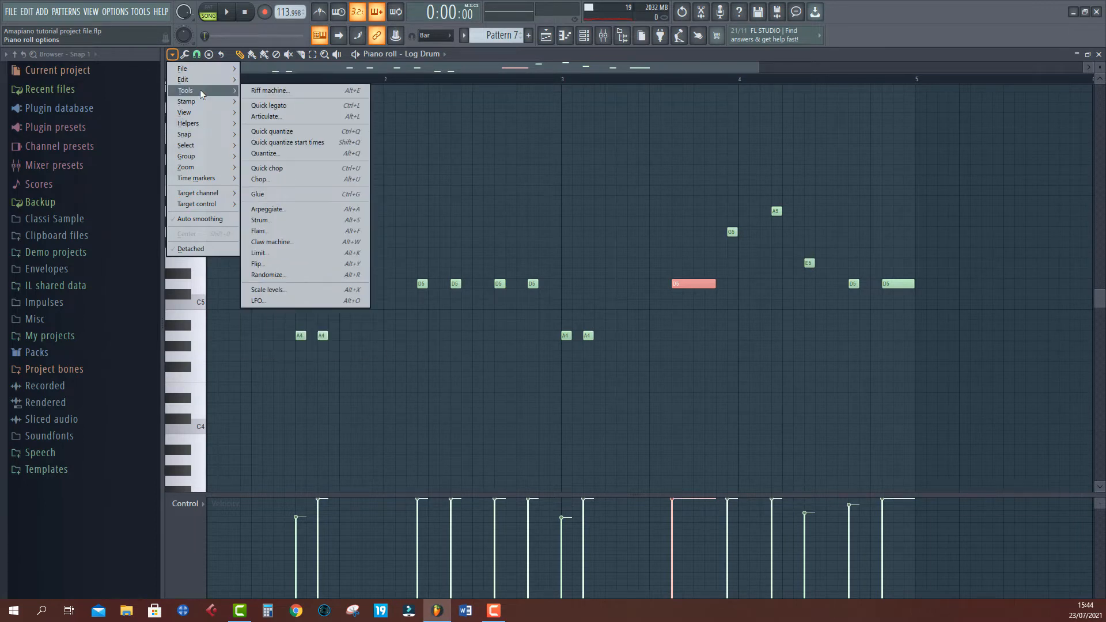
pyautogui.click(310, 176)
pyautogui.press('space')
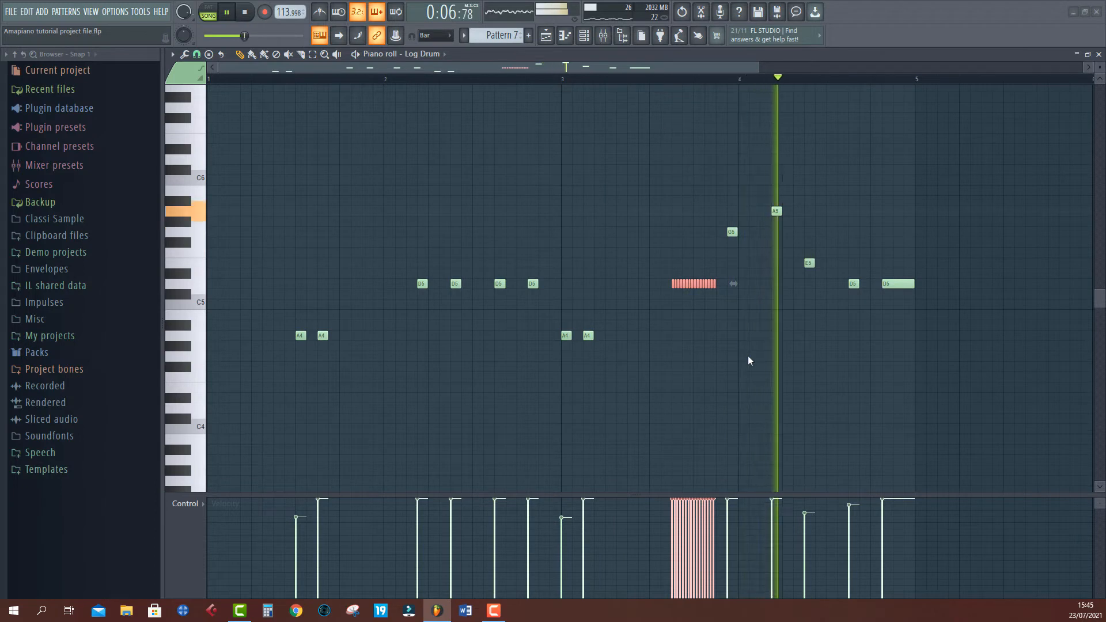
pyautogui.press('space')
pyautogui.hotkey('ctrl', 'z')
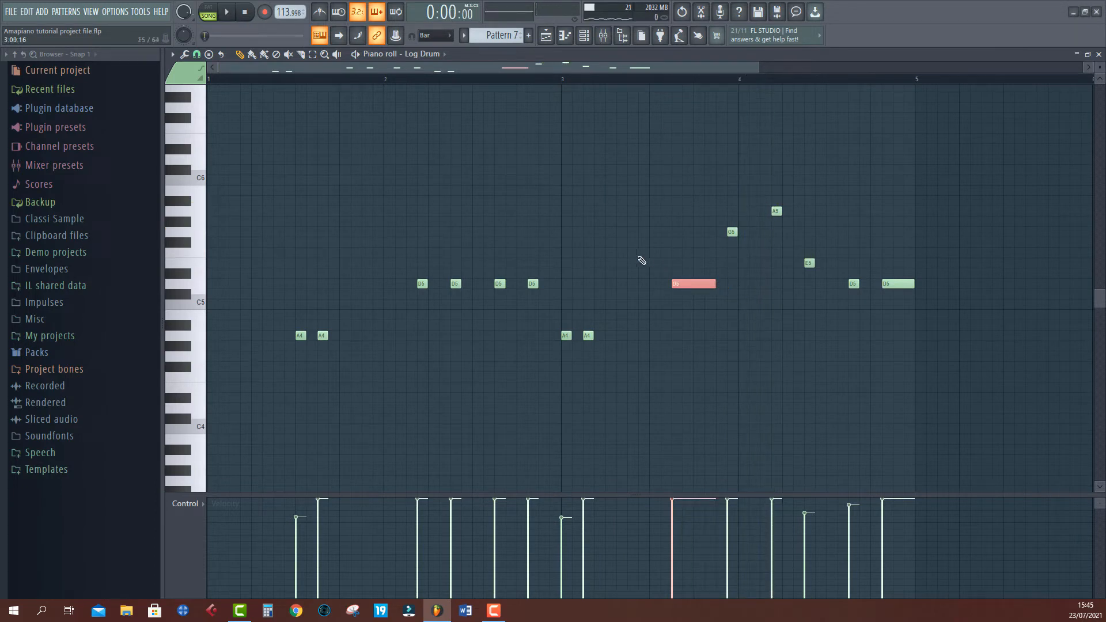
# Step: Chop the selected long D5 note in bar 3 into fine slices with the chopper's Default pattern, comparing time multiplier settings during playback
pyautogui.click(104, 12)
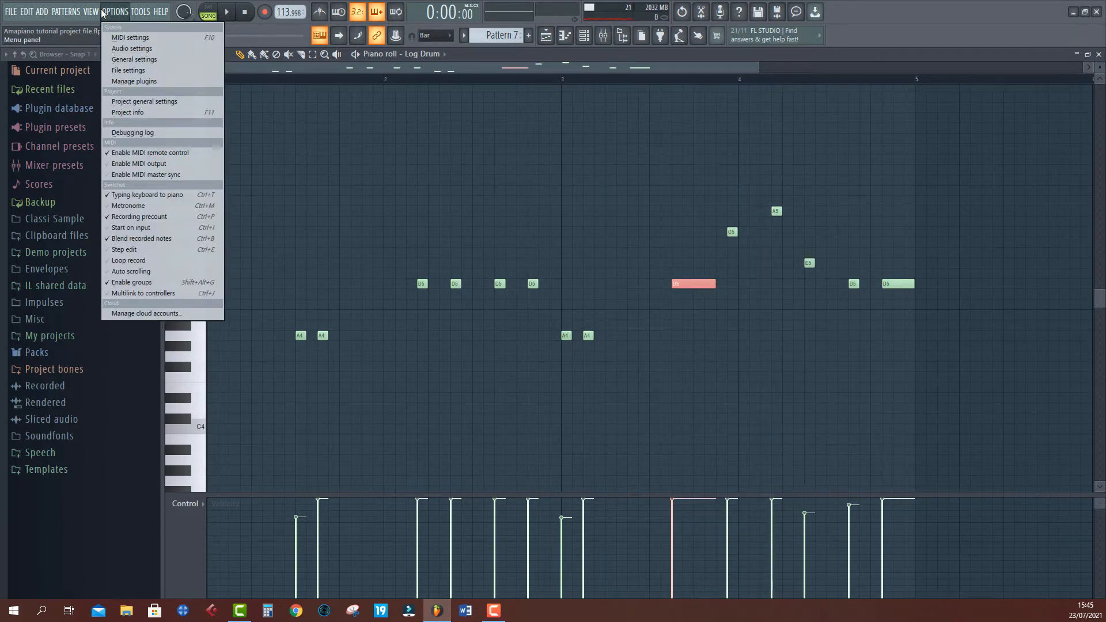
pyautogui.click(248, 69)
pyautogui.click(173, 55)
pyautogui.moveTo(187, 125)
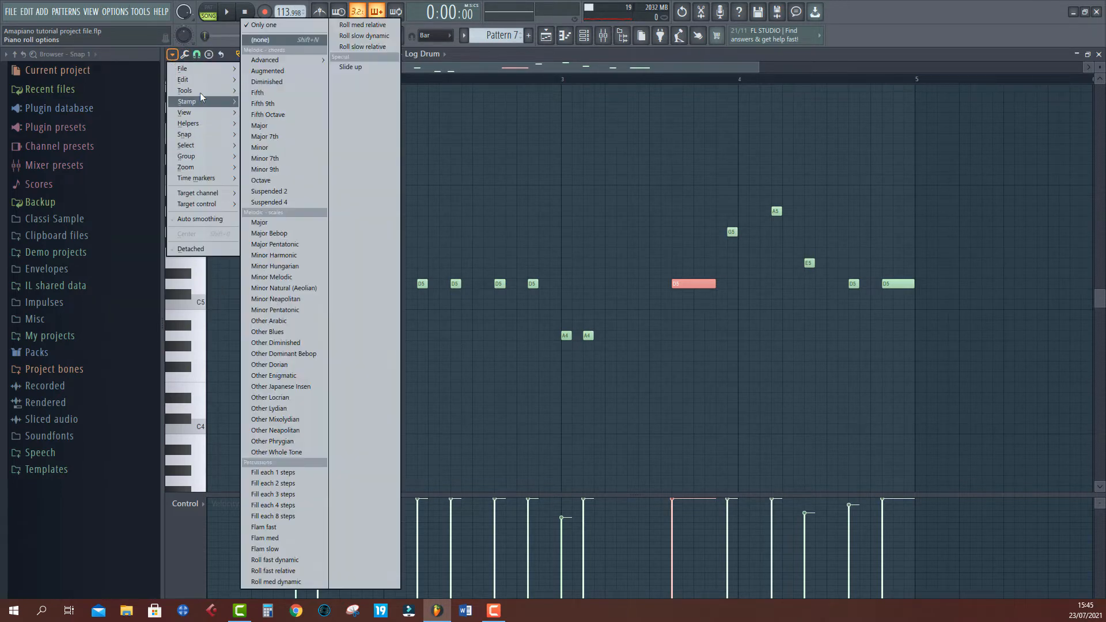
pyautogui.moveTo(199, 92)
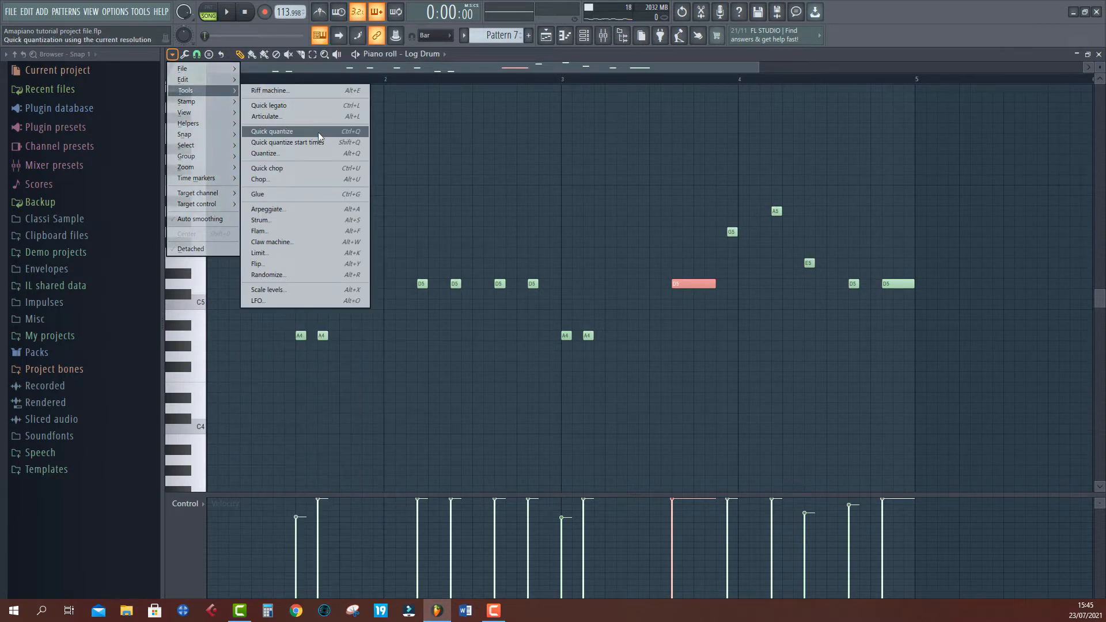
pyautogui.click(295, 171)
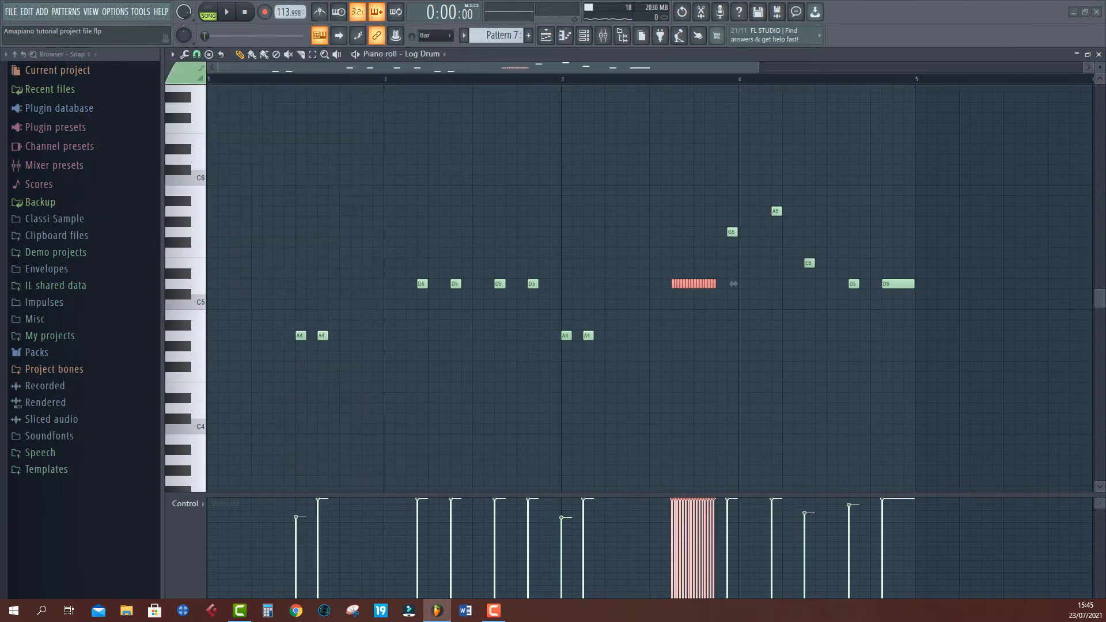
pyautogui.hotkey('alt', 'u')
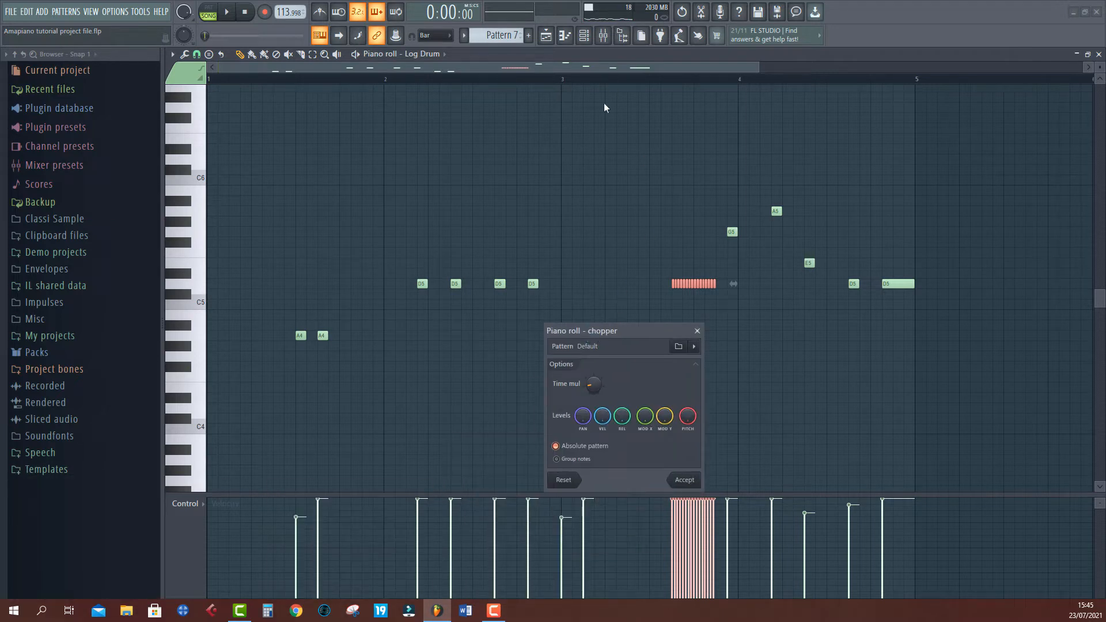
pyautogui.press('space')
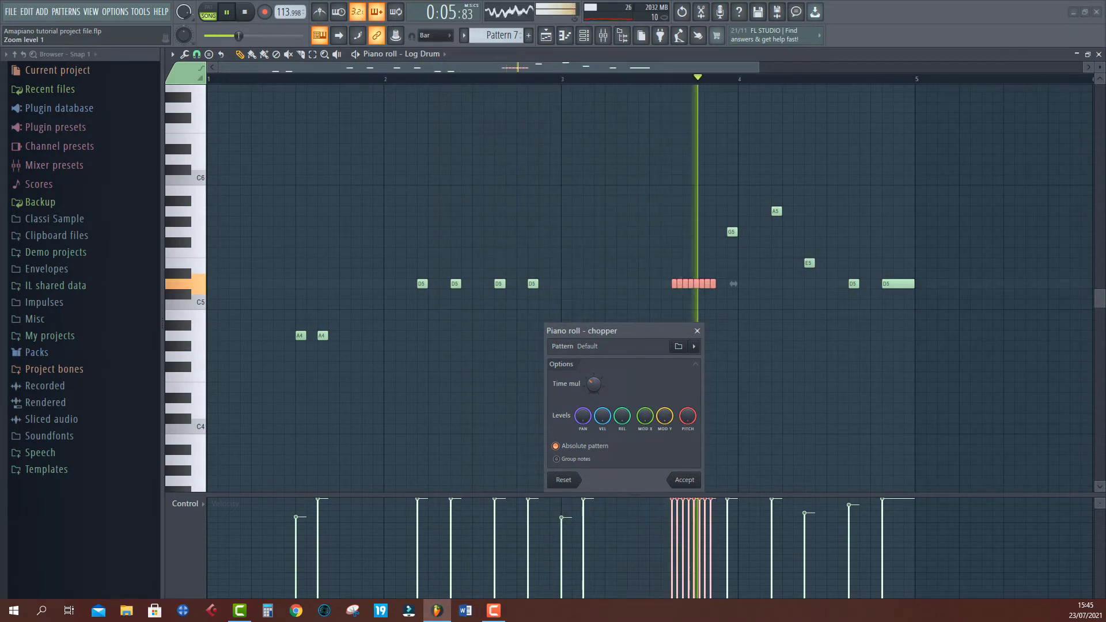
pyautogui.press('space')
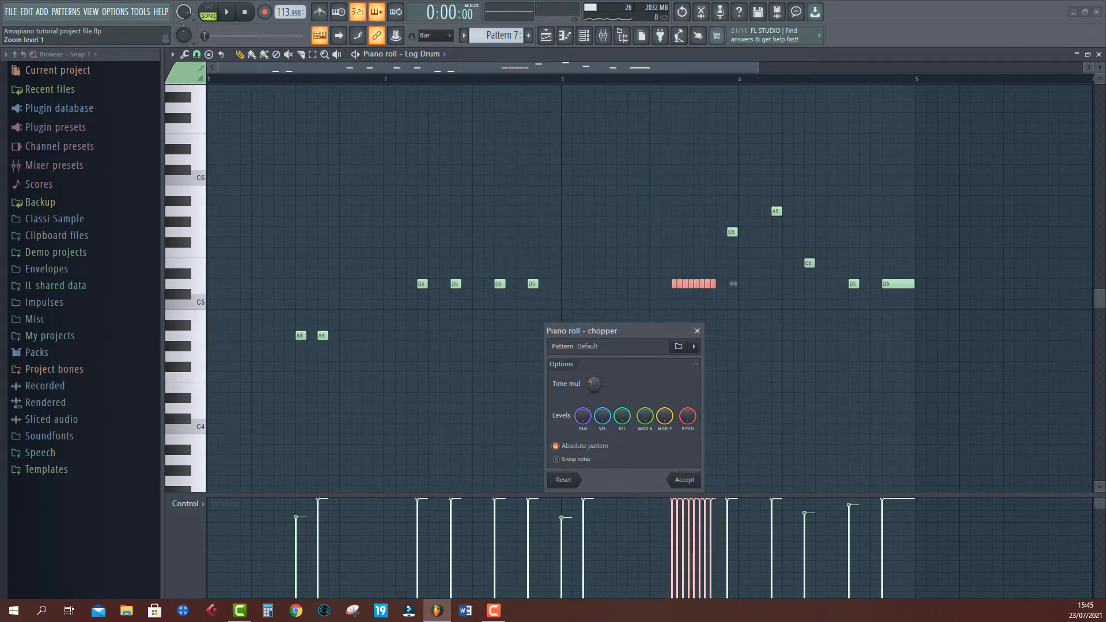
pyautogui.press('space')
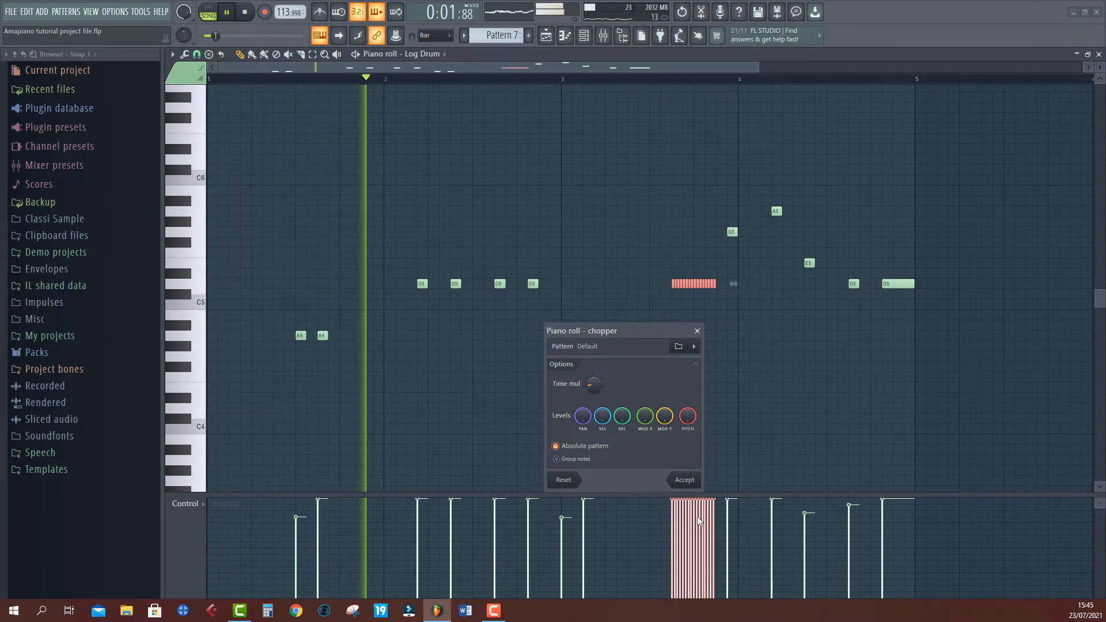
pyautogui.click(686, 480)
pyautogui.press('space')
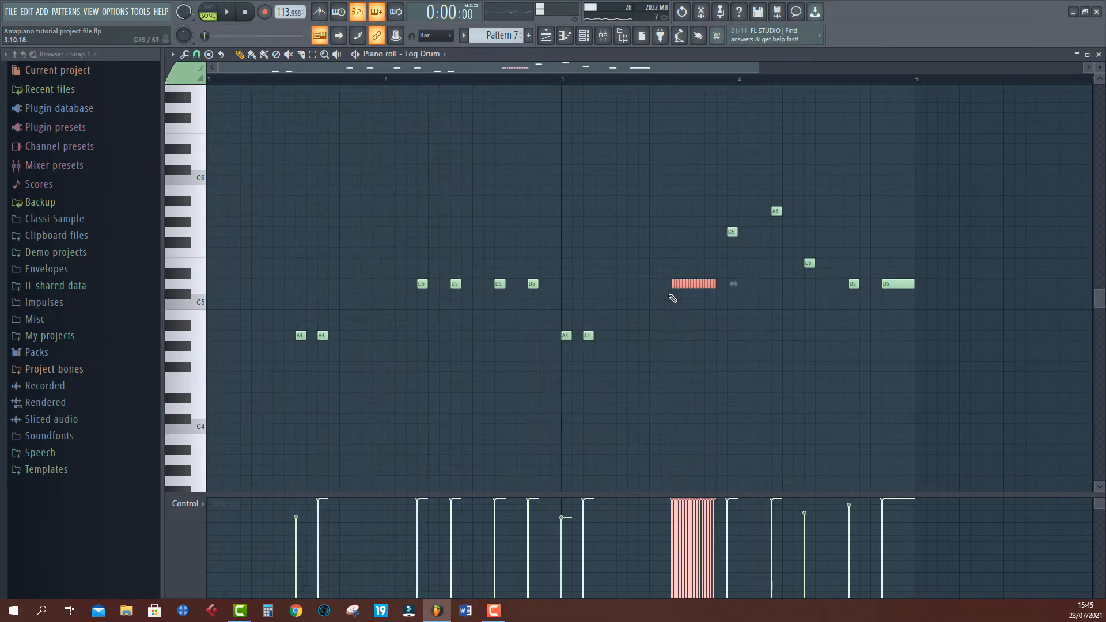
# Step: Delete the second half of the D5 slices in bar 3 and add a short D5 note just before bar 4
pyautogui.click(725, 288)
pyautogui.rightClick(714, 285)
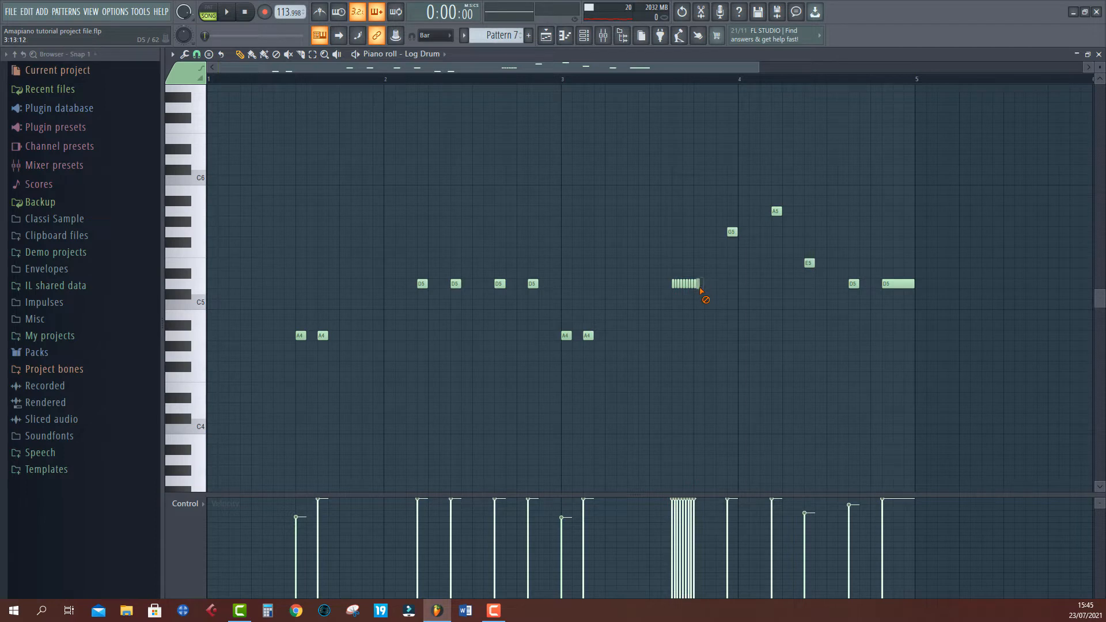
pyautogui.rightClick(699, 288)
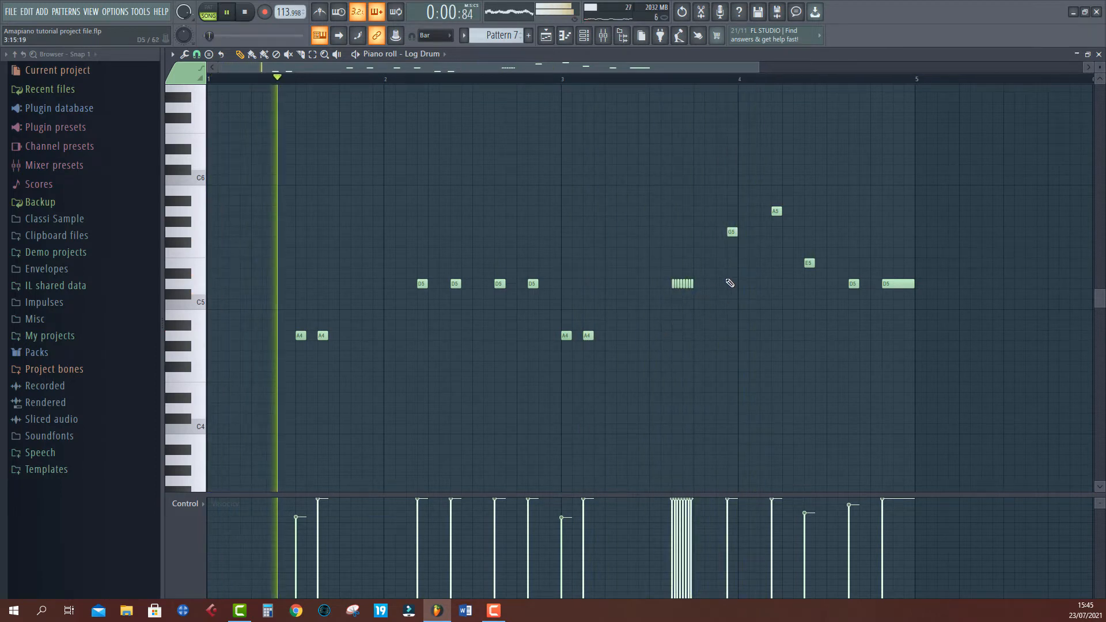
pyautogui.click(720, 283)
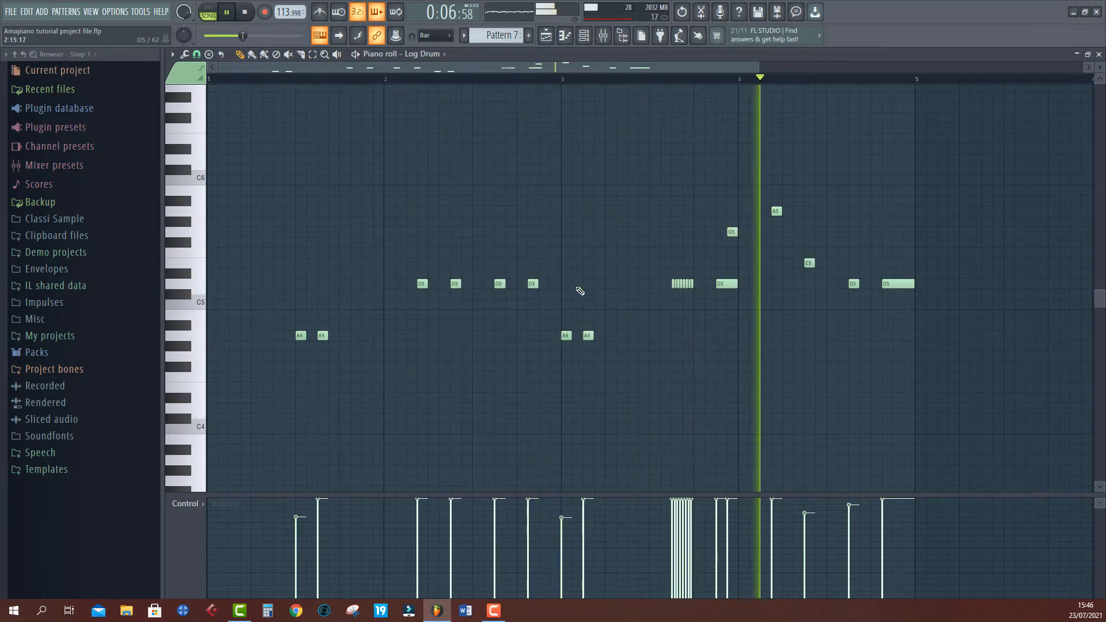
# Step: Duplicate the Pattern 7 clip on Track 8 into bars 5 to 8 of the playlist and play the song
pyautogui.press('space')
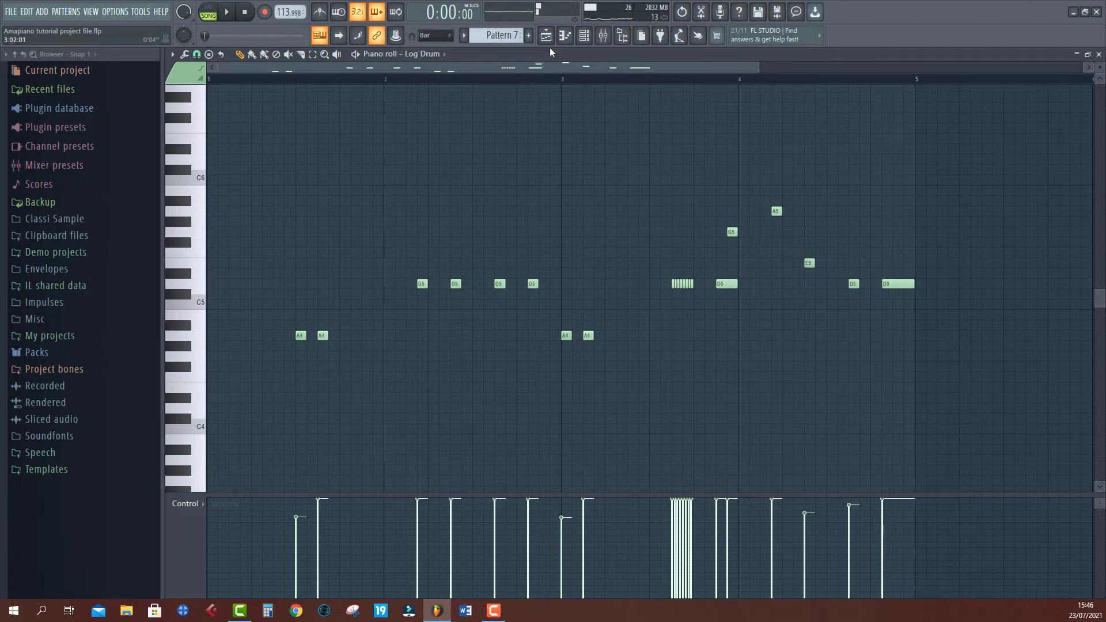
pyautogui.click(547, 39)
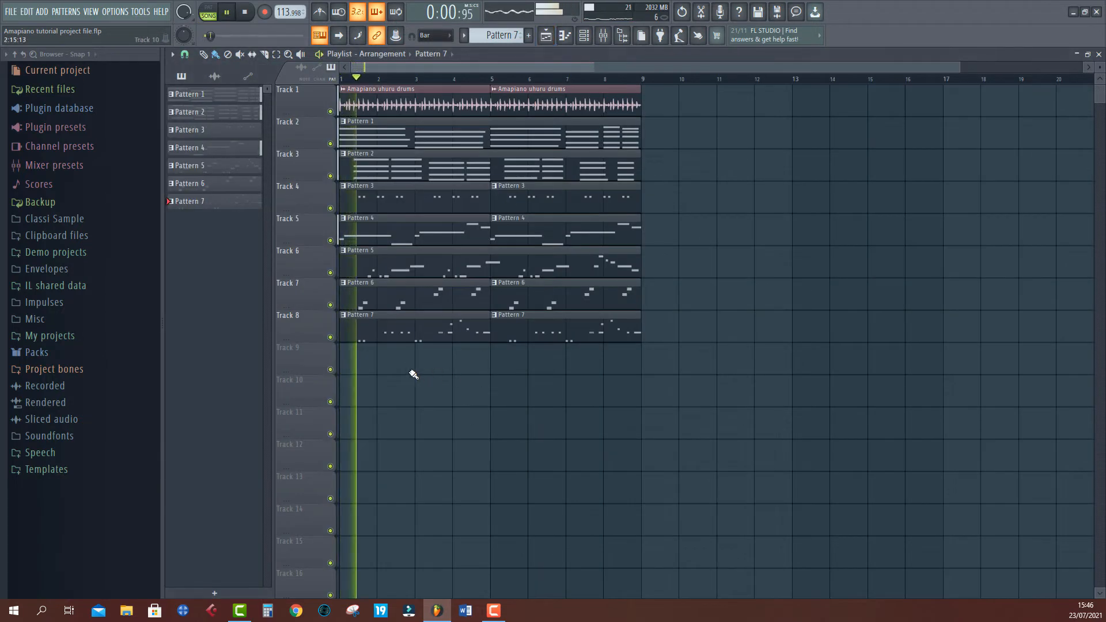
# Step: Delete the first A4 note in bar 1 and the last two D5 notes in bar 2 of Pattern 7
pyautogui.doubleClick(366, 333)
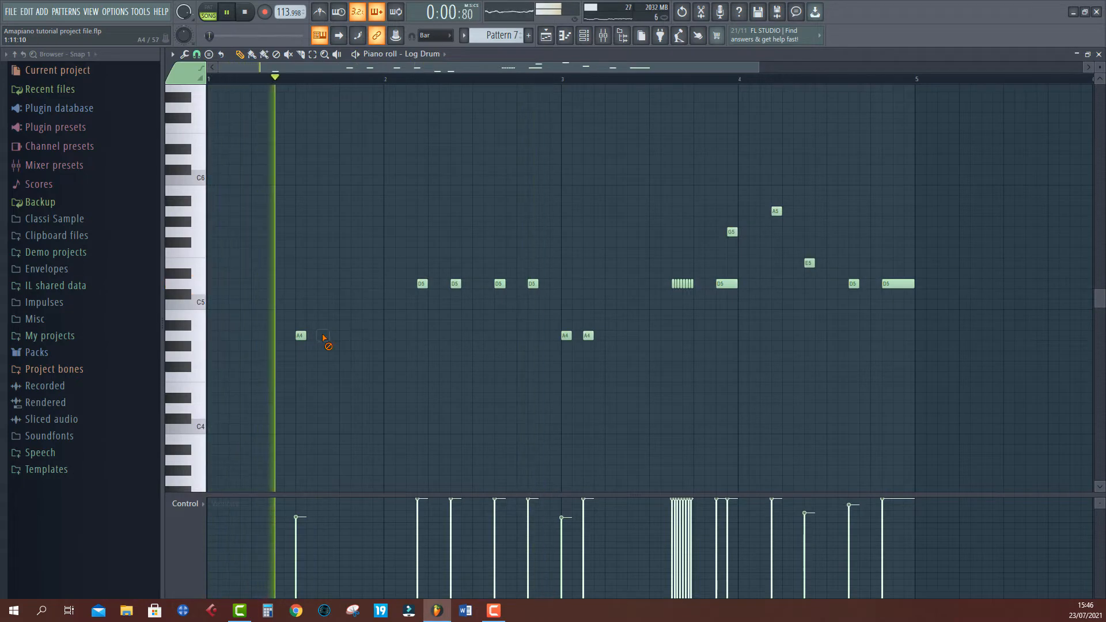
pyautogui.press('space')
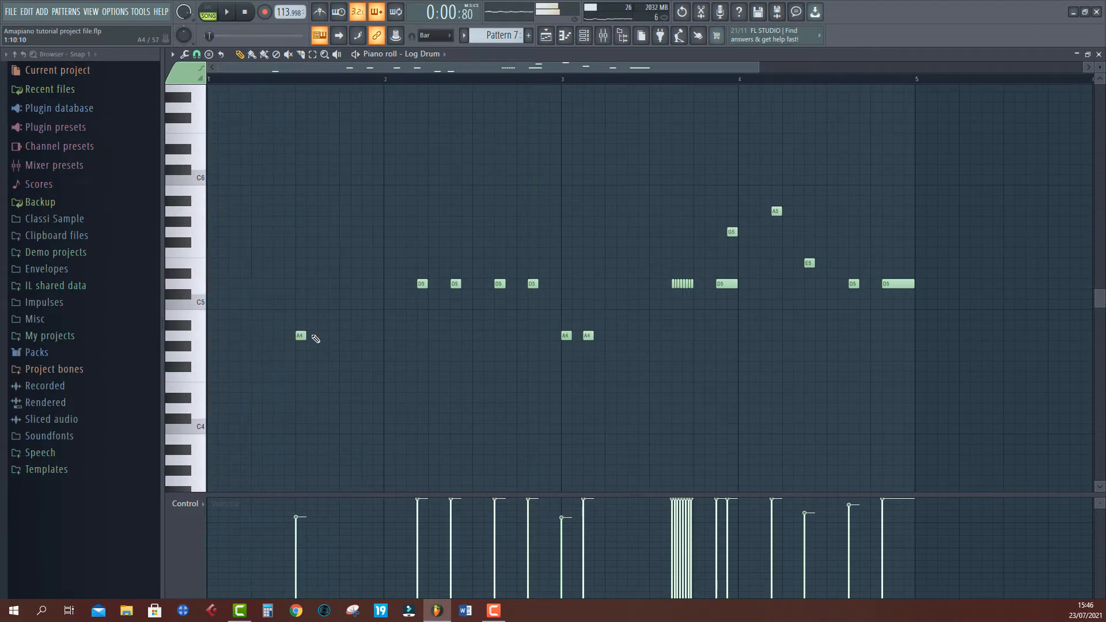
pyautogui.press('space')
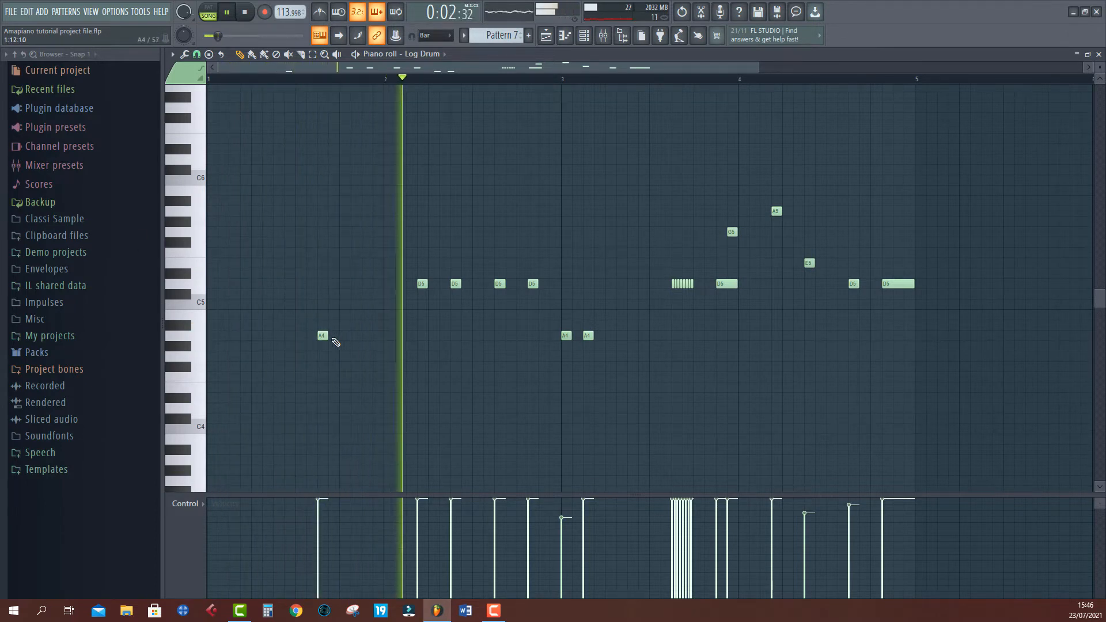
pyautogui.rightClick(499, 283)
pyautogui.rightClick(535, 284)
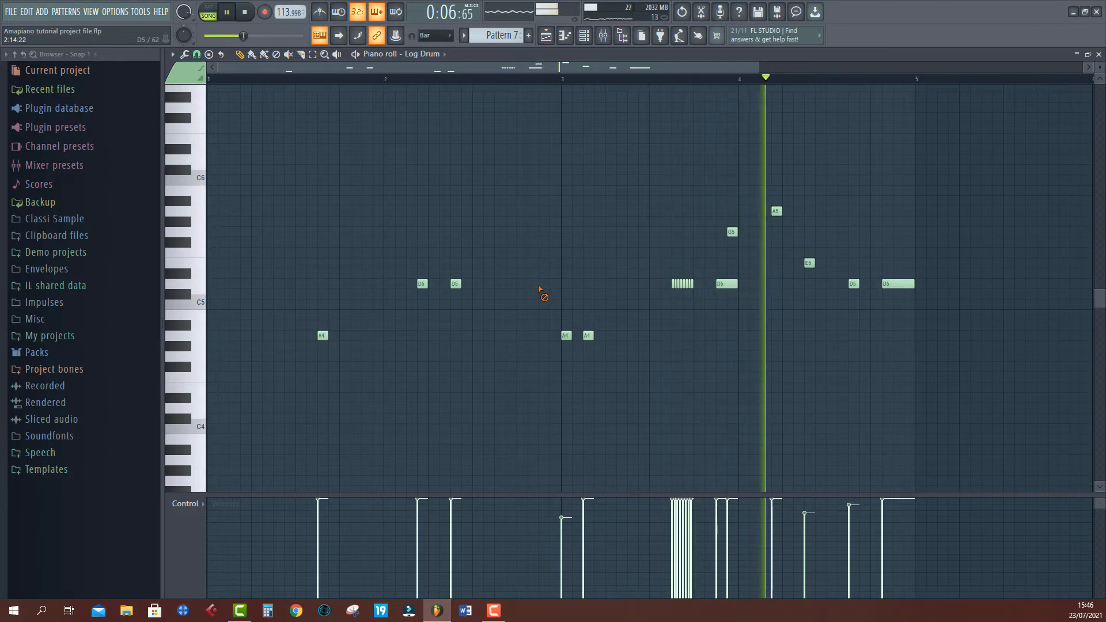
# Step: Return to the playlist and insert a Harmless channel in the Channel rack
pyautogui.click(545, 35)
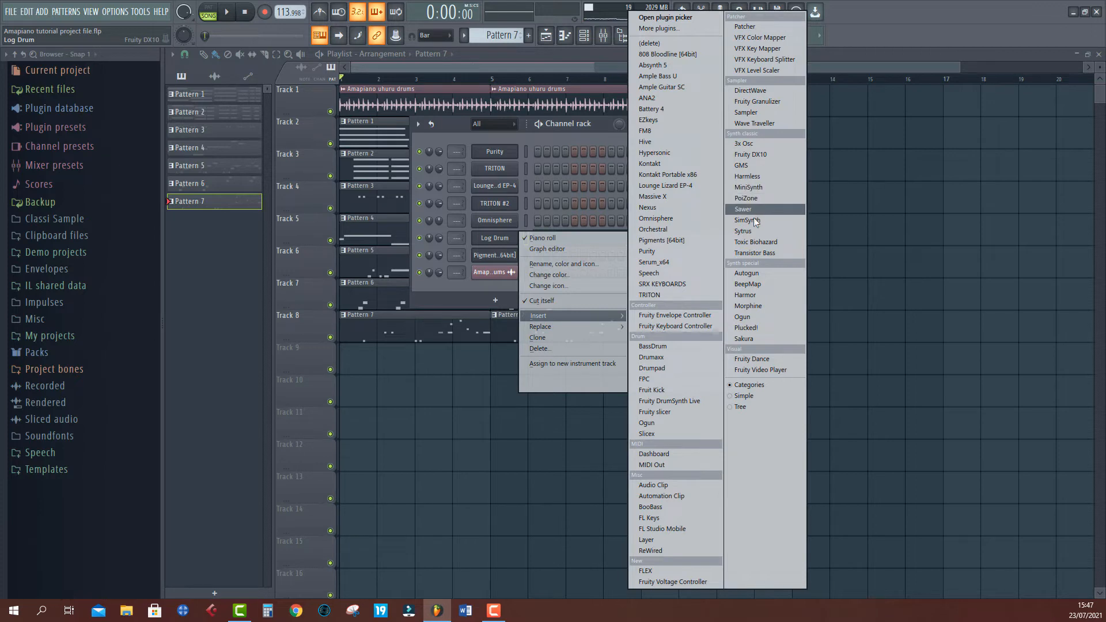
pyautogui.click(752, 175)
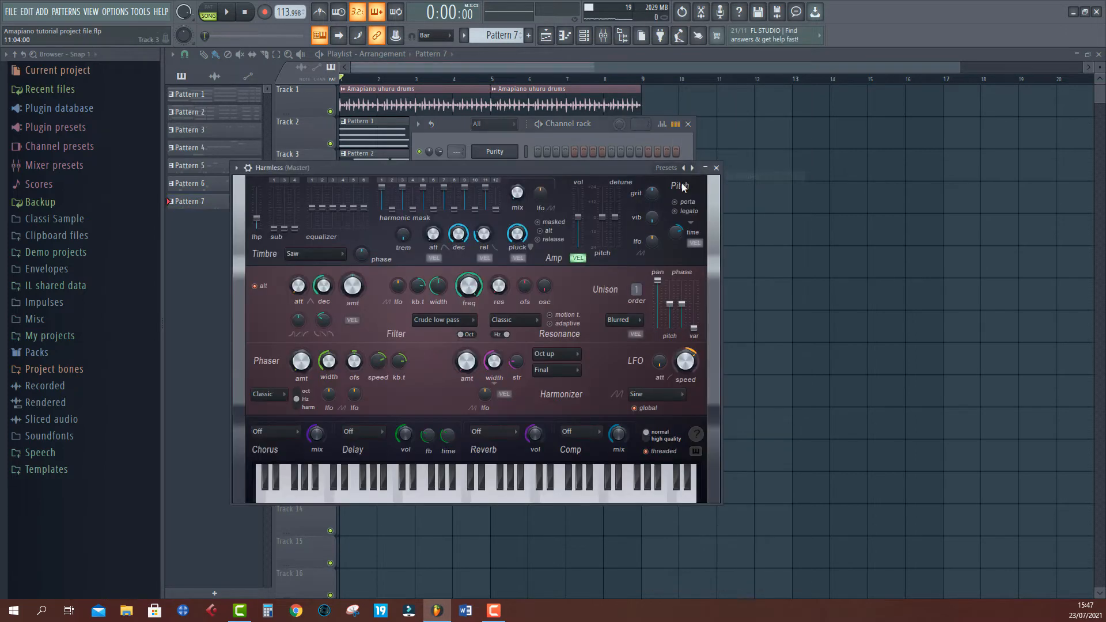
# Step: Load the Just the Sub GOL preset in Harmless and return to the playlist
pyautogui.click(692, 168)
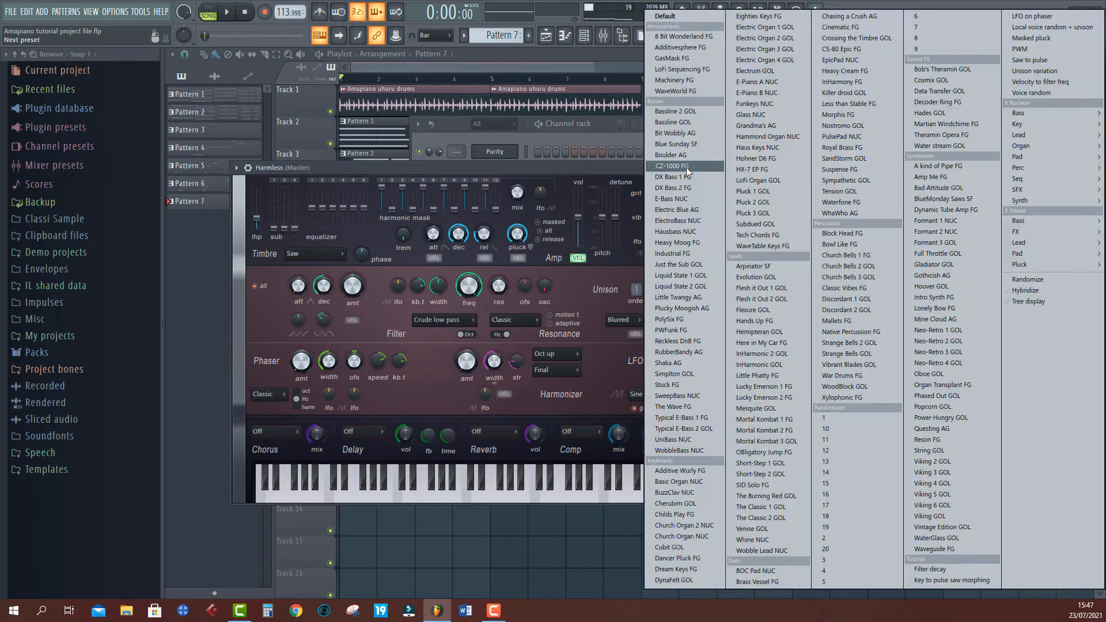
pyautogui.click(675, 110)
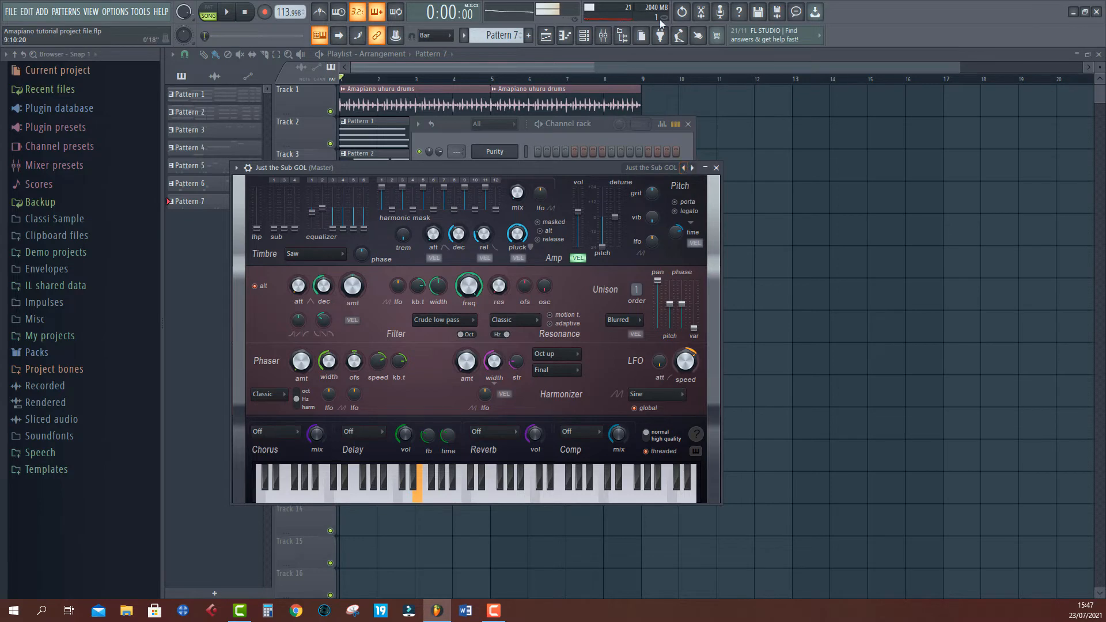
pyautogui.click(522, 63)
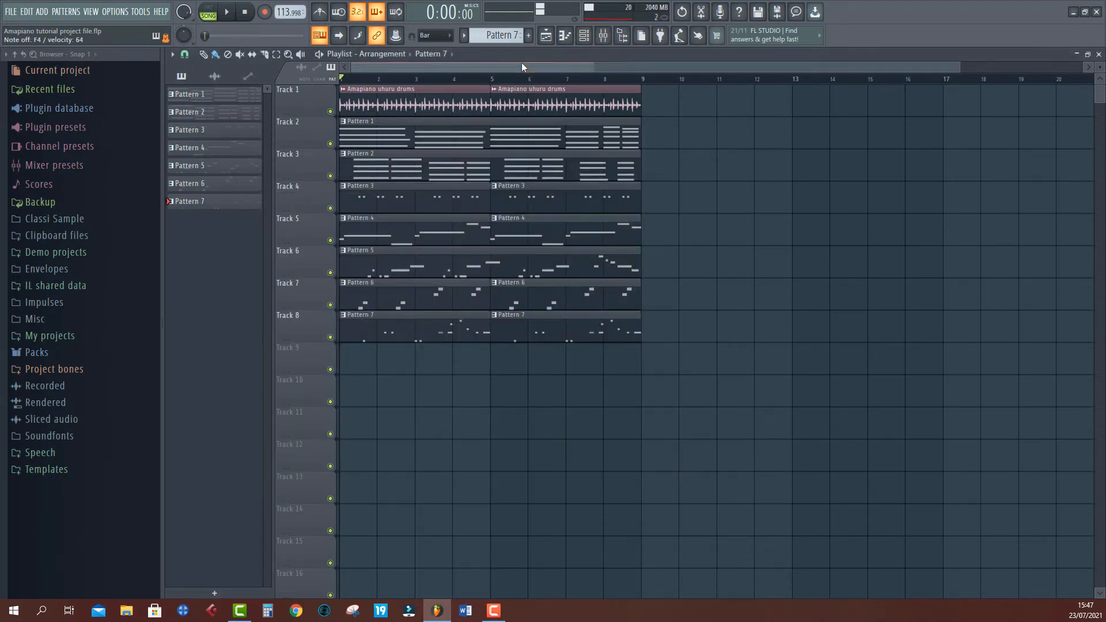
# Step: Play the song from the start several times while rehearsing a sub bass line over it
pyautogui.press('space')
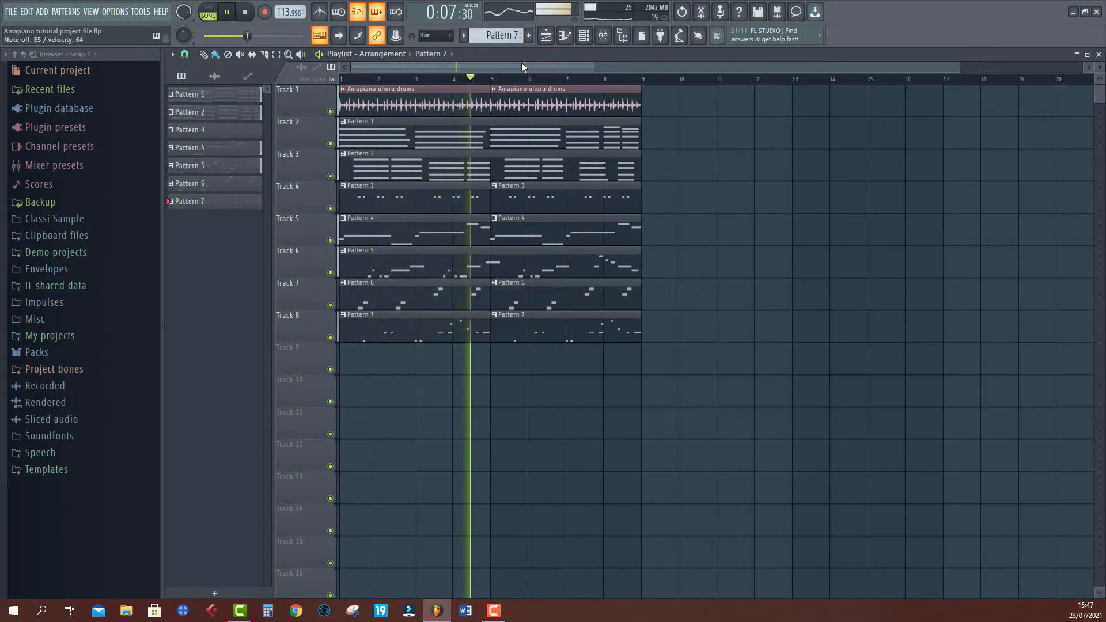
pyautogui.press('space')
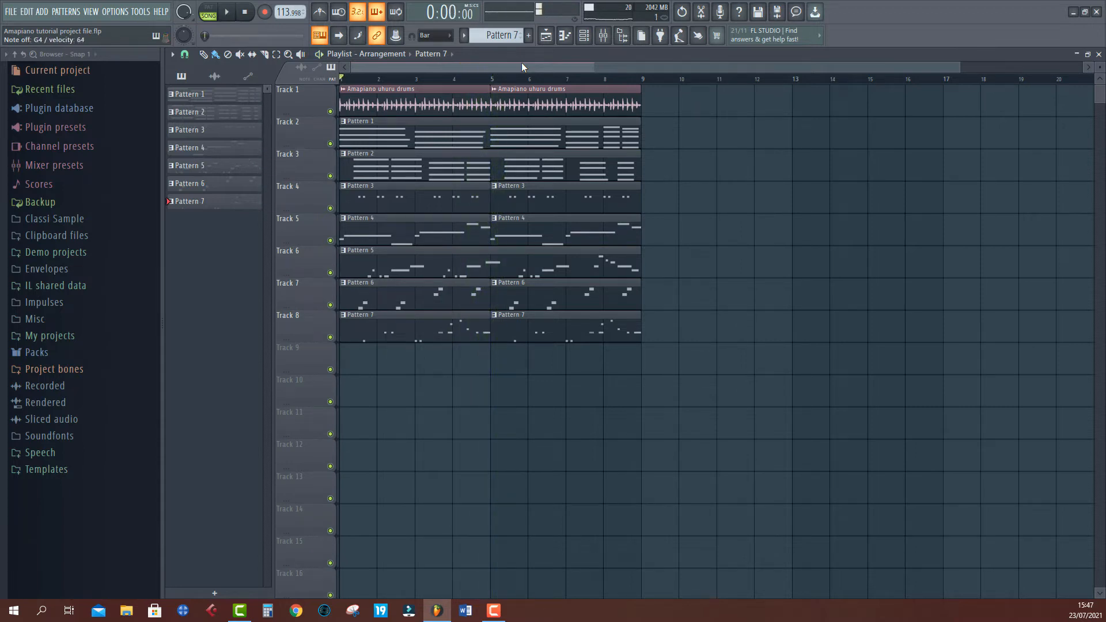
pyautogui.press('space')
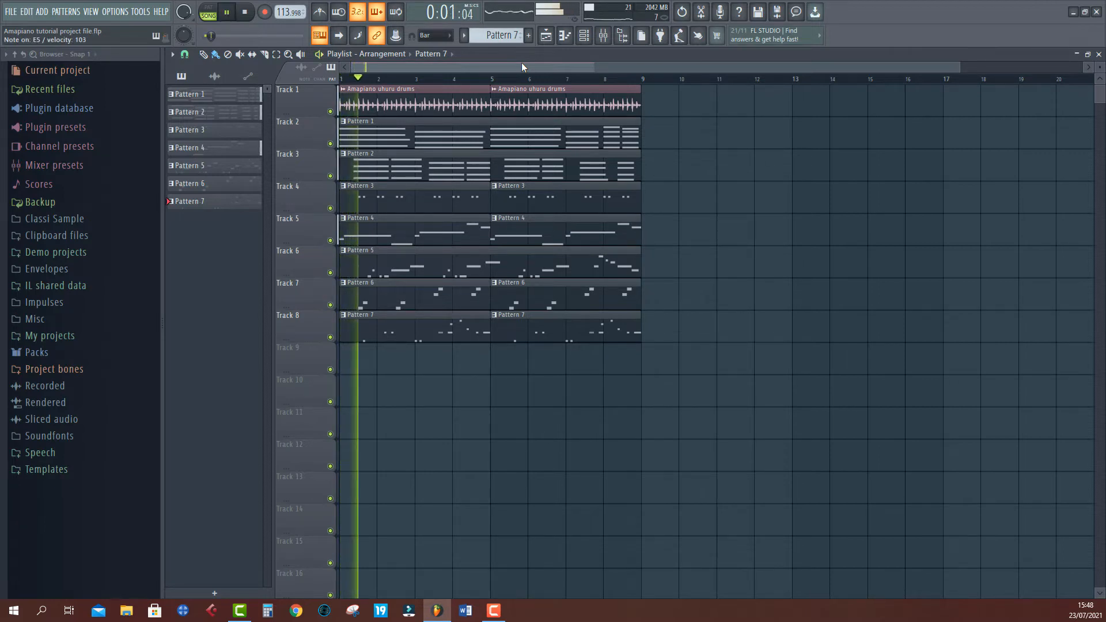
pyautogui.press('space')
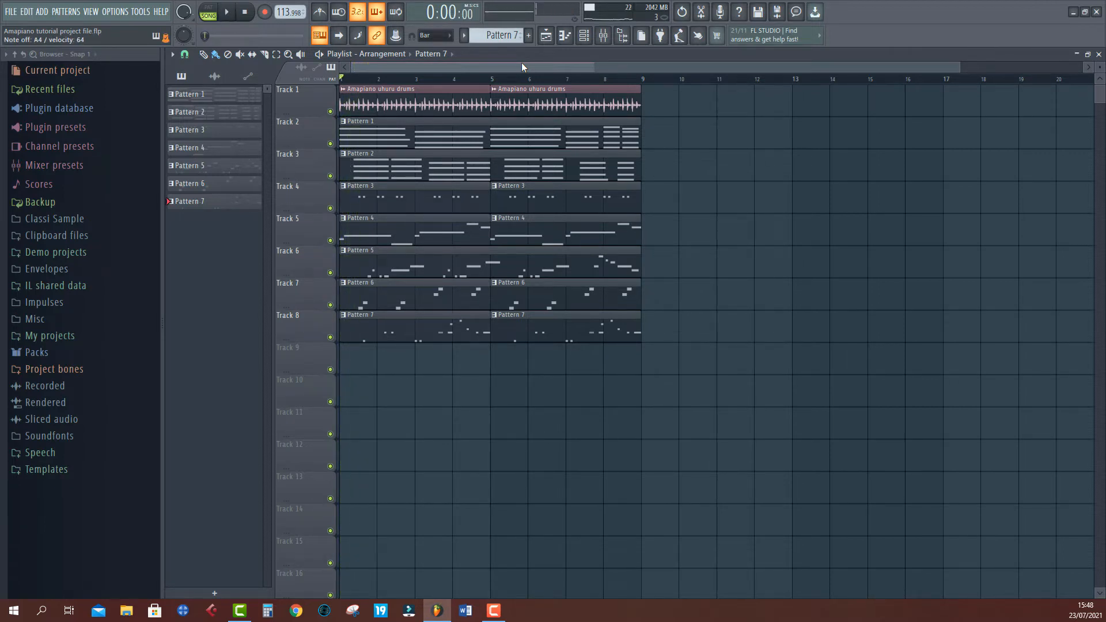
pyautogui.press('space')
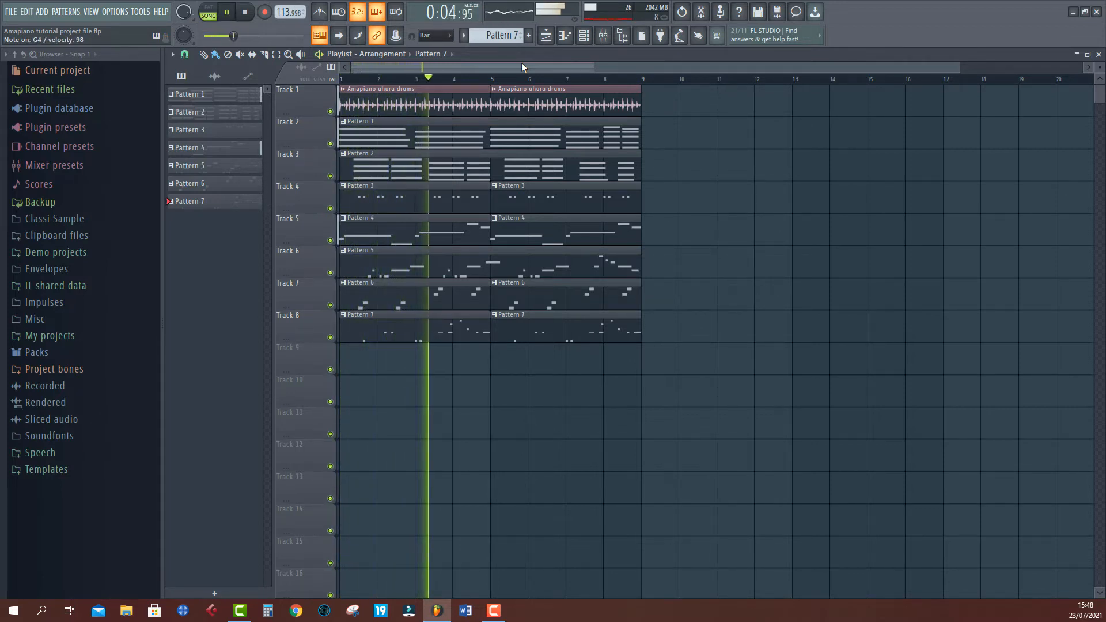
pyautogui.press('space')
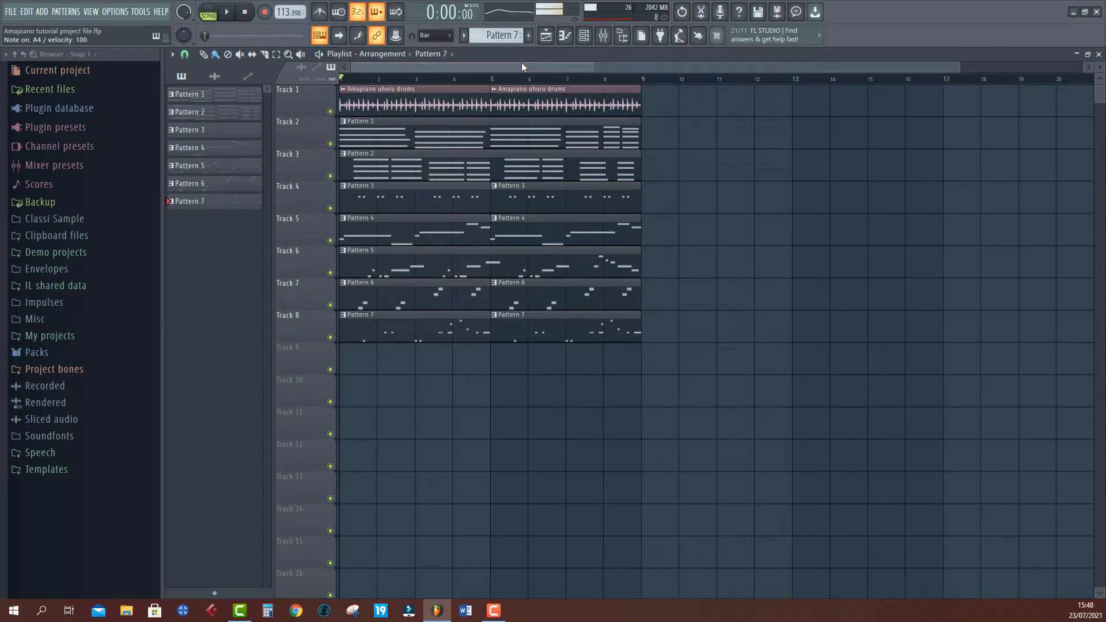
pyautogui.press('space')
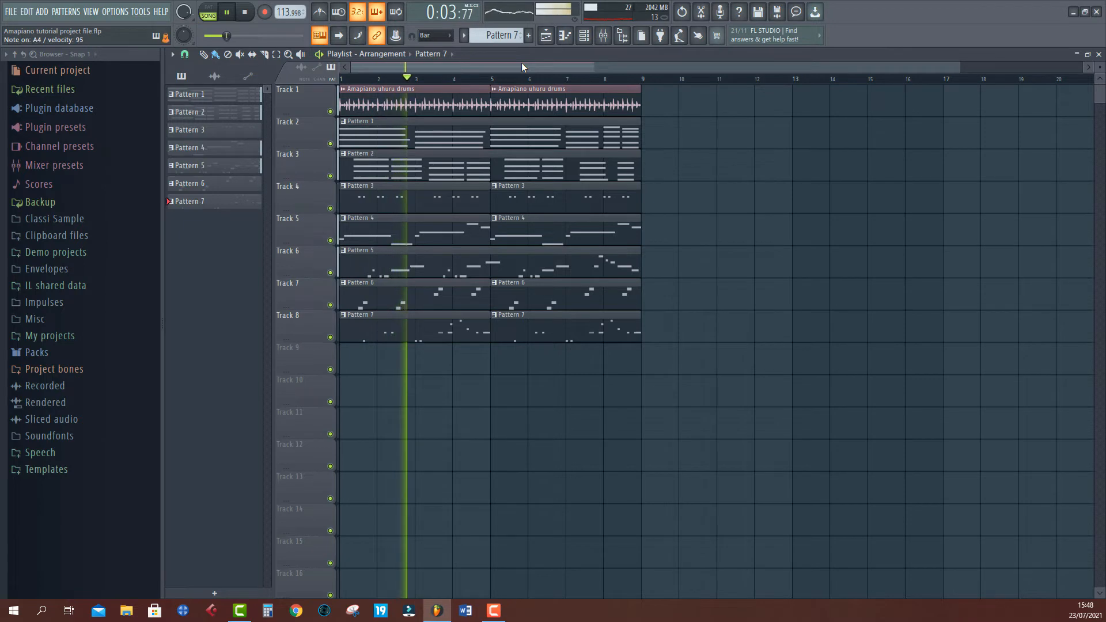
# Step: Create Pattern 8 at the start of Track 9 and record a four-bar sub bass line of A4, G4, D5 and E5 notes into it
pyautogui.click(489, 35)
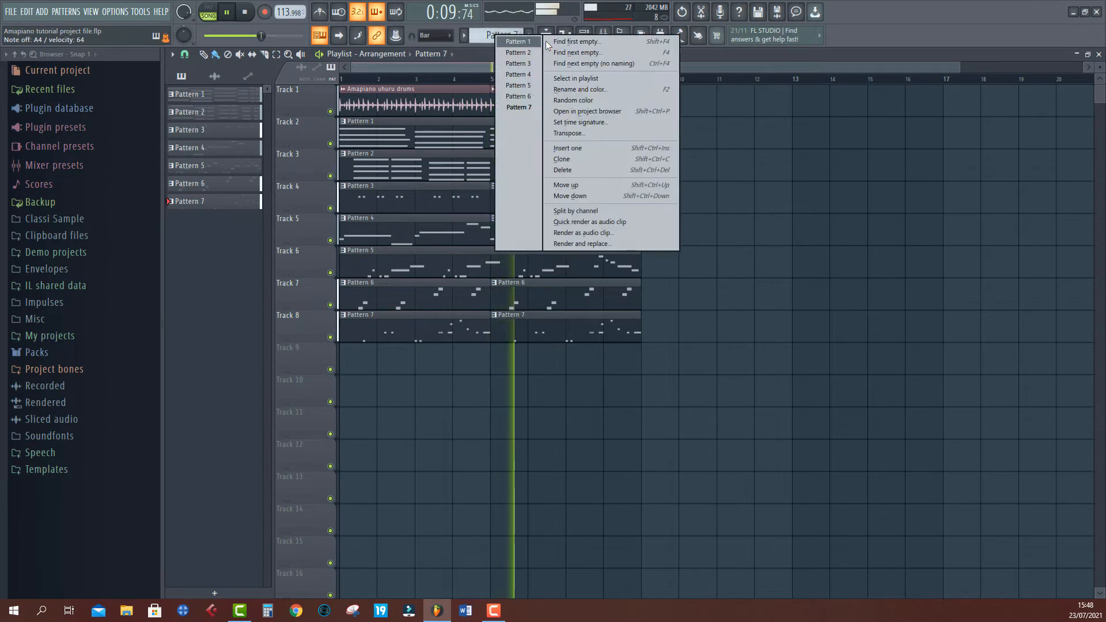
pyautogui.click(545, 41)
pyautogui.click(452, 42)
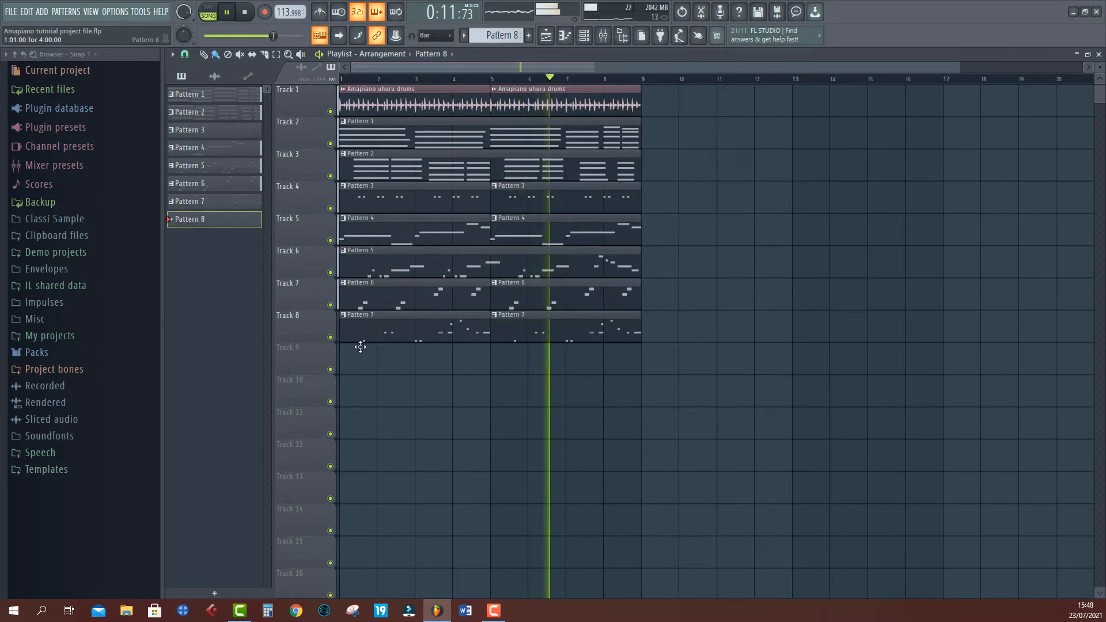
pyautogui.click(353, 363)
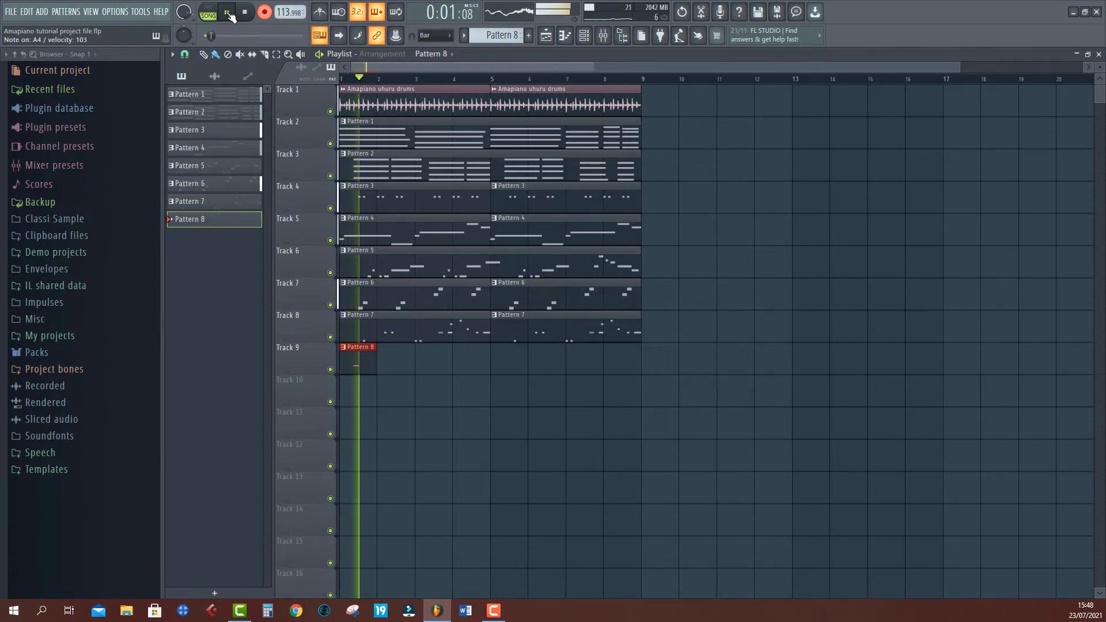
pyautogui.press('space')
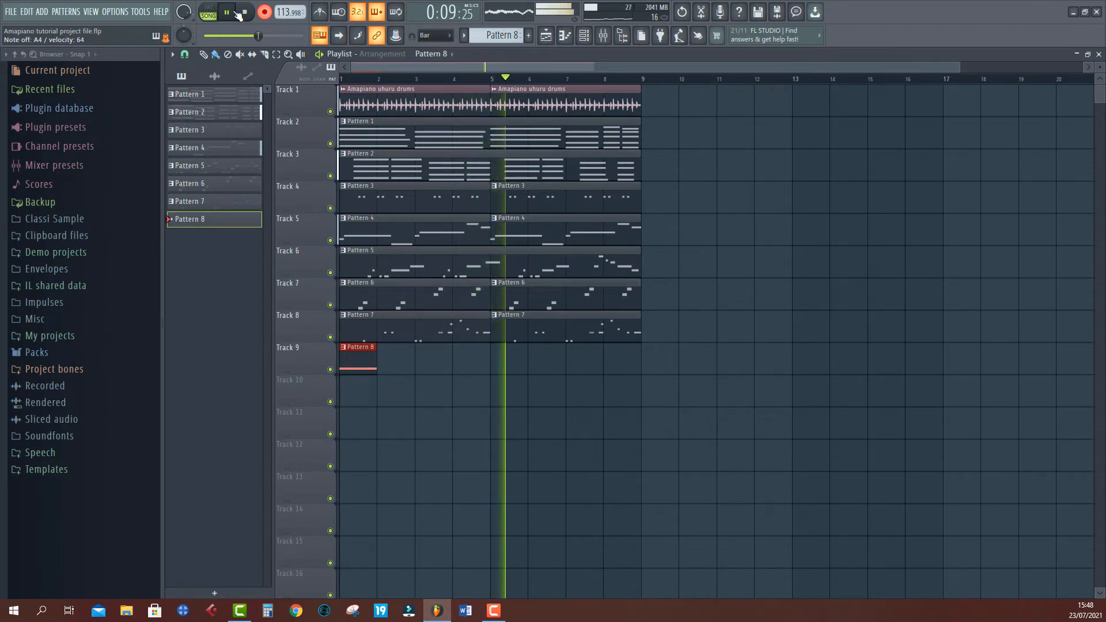
pyautogui.click(245, 11)
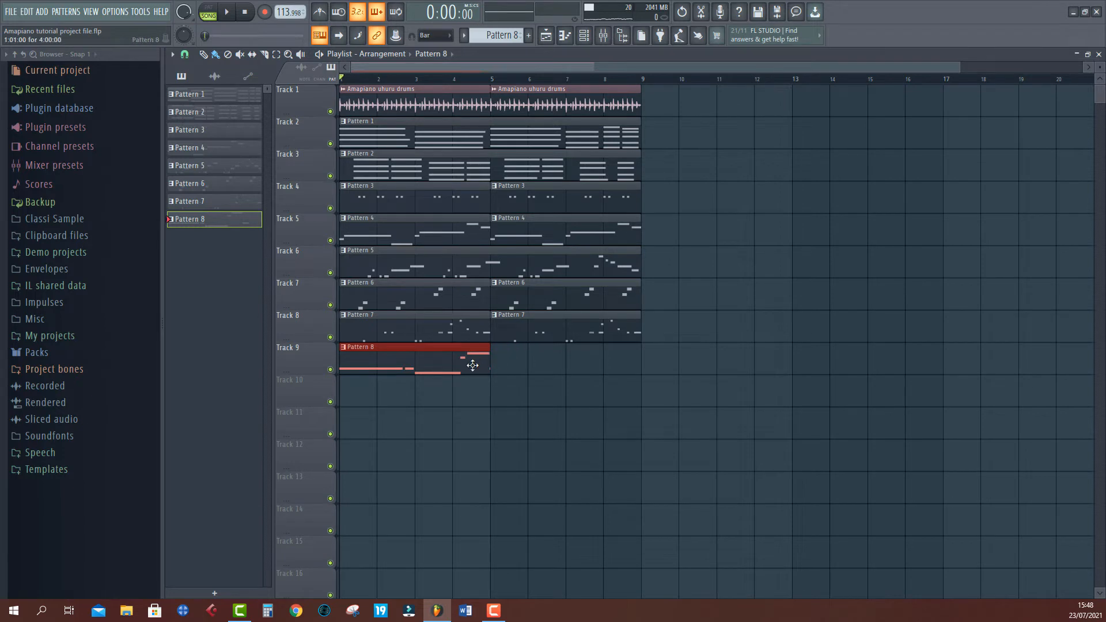
# Step: Delete the stray A4 note at bar 5 of Pattern 8 in the piano roll and save the project
pyautogui.doubleClick(473, 366)
pyautogui.moveTo(516, 71); pyautogui.dragTo(224, 75)
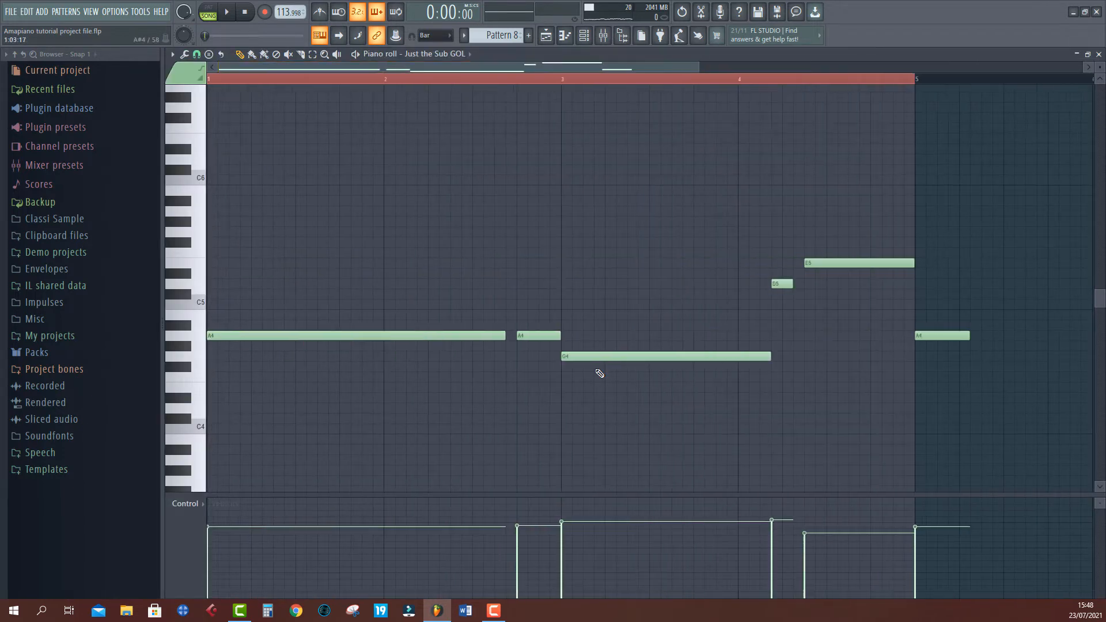
pyautogui.click(599, 85)
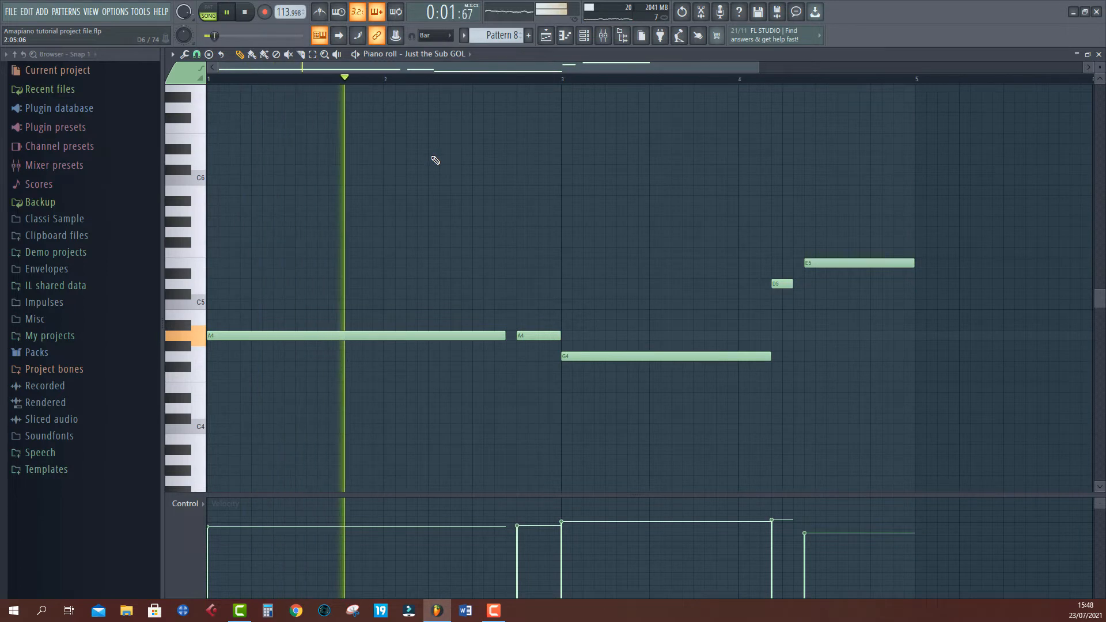
pyautogui.hotkey('ctrl', 's')
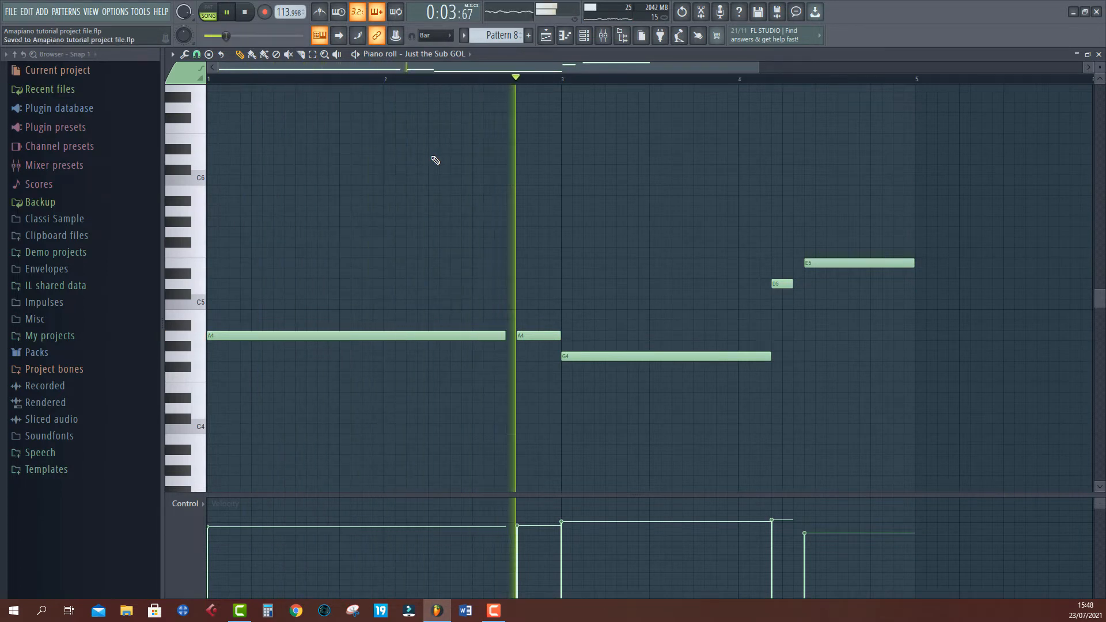
# Step: Duplicate the Pattern 8 clip on Track 9 into bars 5 to 8 of the playlist
pyautogui.press('F5')
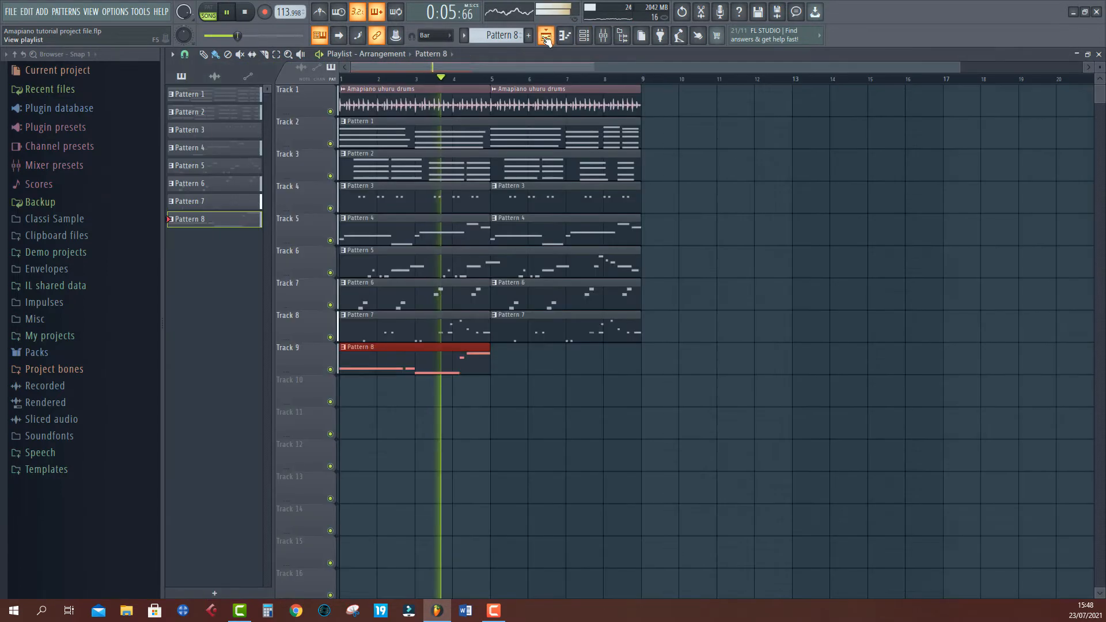
pyautogui.moveTo(452, 345); pyautogui.dragTo(404, 398)
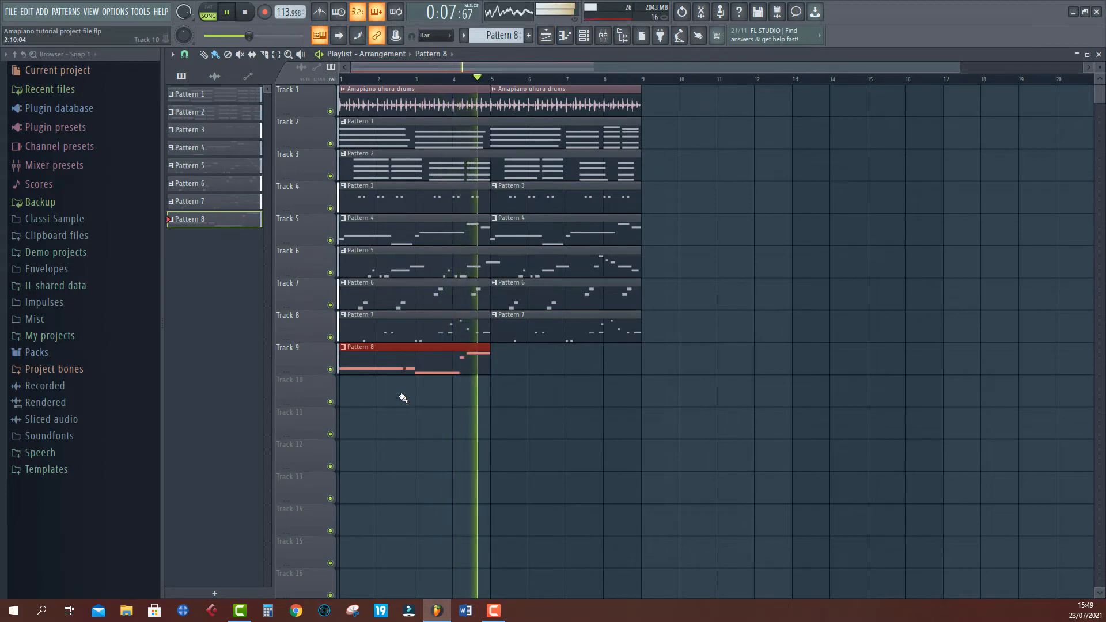
pyautogui.hotkey('ctrl', 'b')
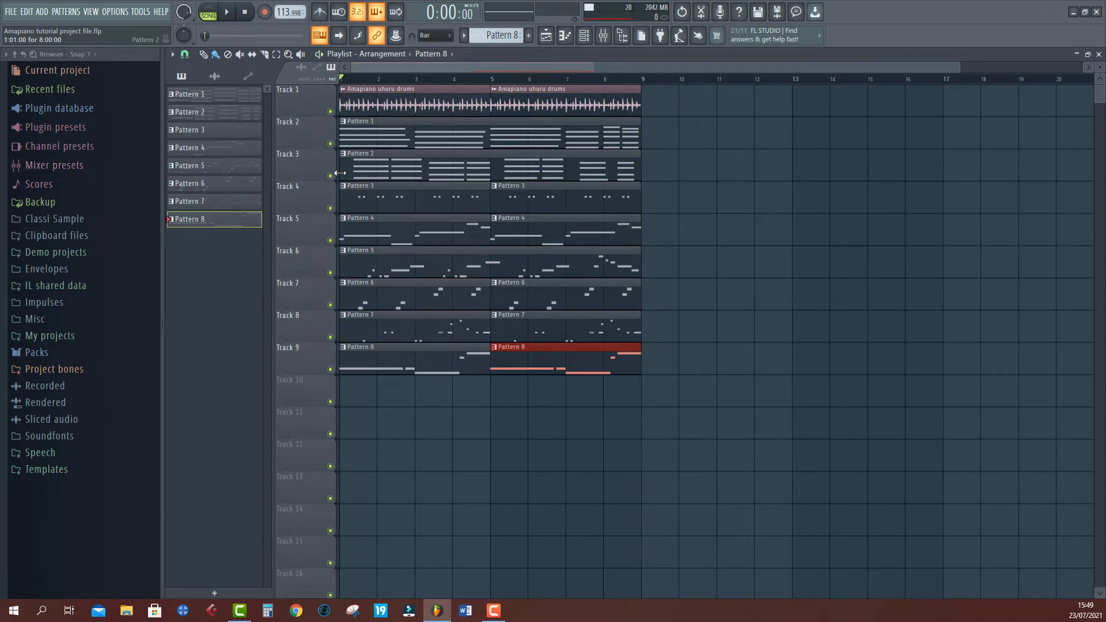
# Step: Select all clips on Tracks 1 to 9 and move the whole block to start at bar 17
pyautogui.scroll(-2, 602, 80)
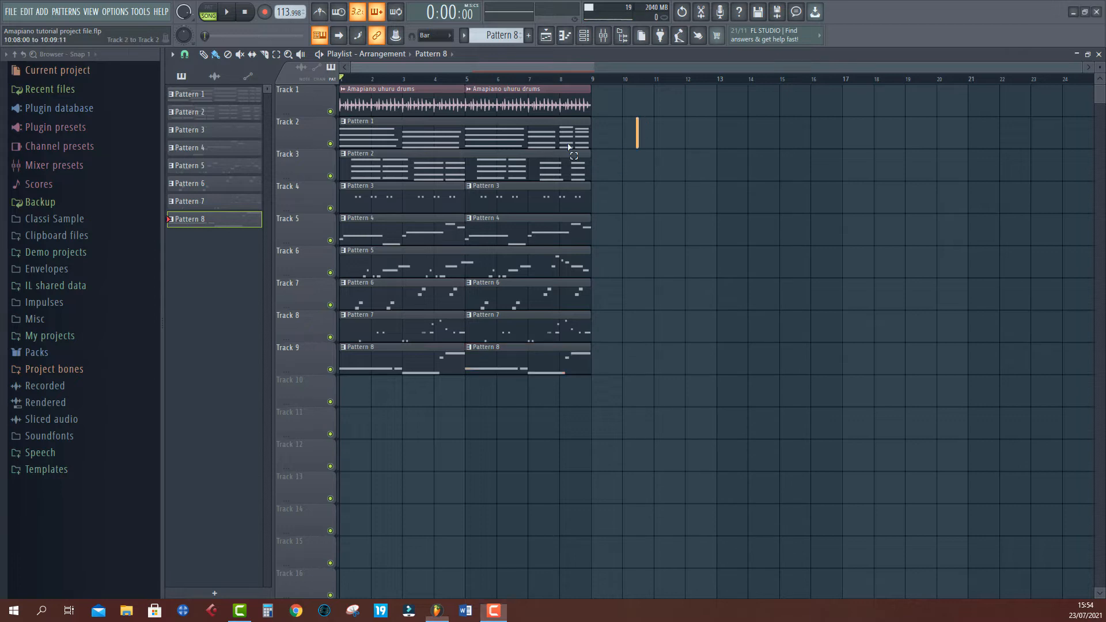
pyautogui.moveTo(568, 148); pyautogui.dragTo(353, 353)
pyautogui.moveTo(354, 340); pyautogui.dragTo(407, 57)
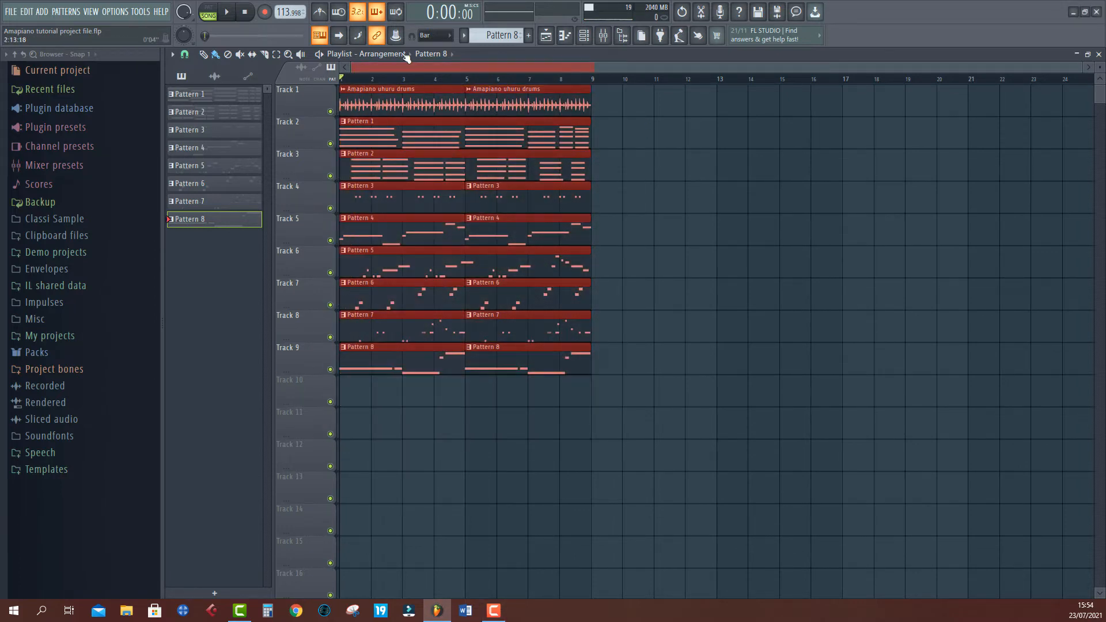
pyautogui.moveTo(377, 95); pyautogui.dragTo(880, 64)
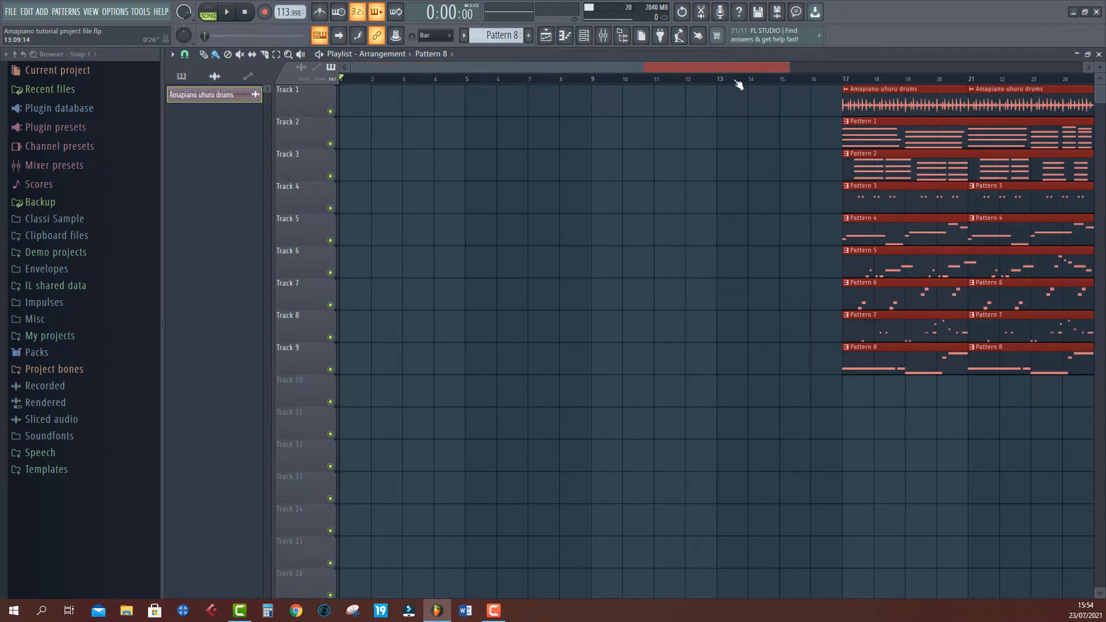
# Step: Copy the two Amapiano uhuru drums clips from bar 17 to bars 1 to 8 of Track 1 and play the song
pyautogui.scroll(-2, 669, 97)
pyautogui.click(862, 101)
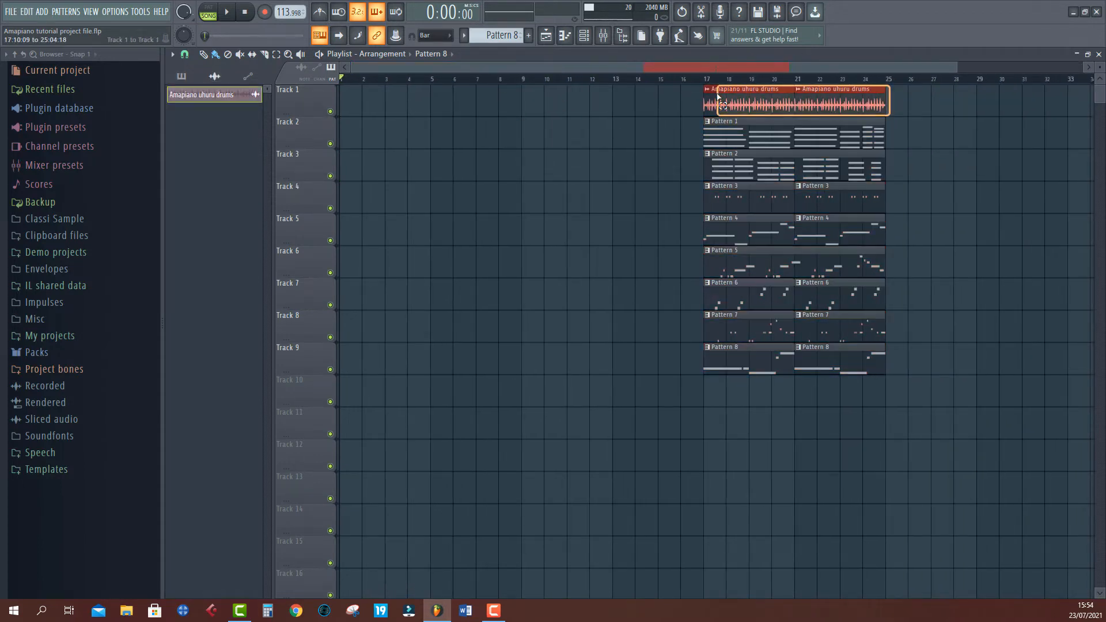
pyautogui.hotkey('ctrl', 'c')
pyautogui.hotkey('ctrl', 'v')
pyautogui.press('space')
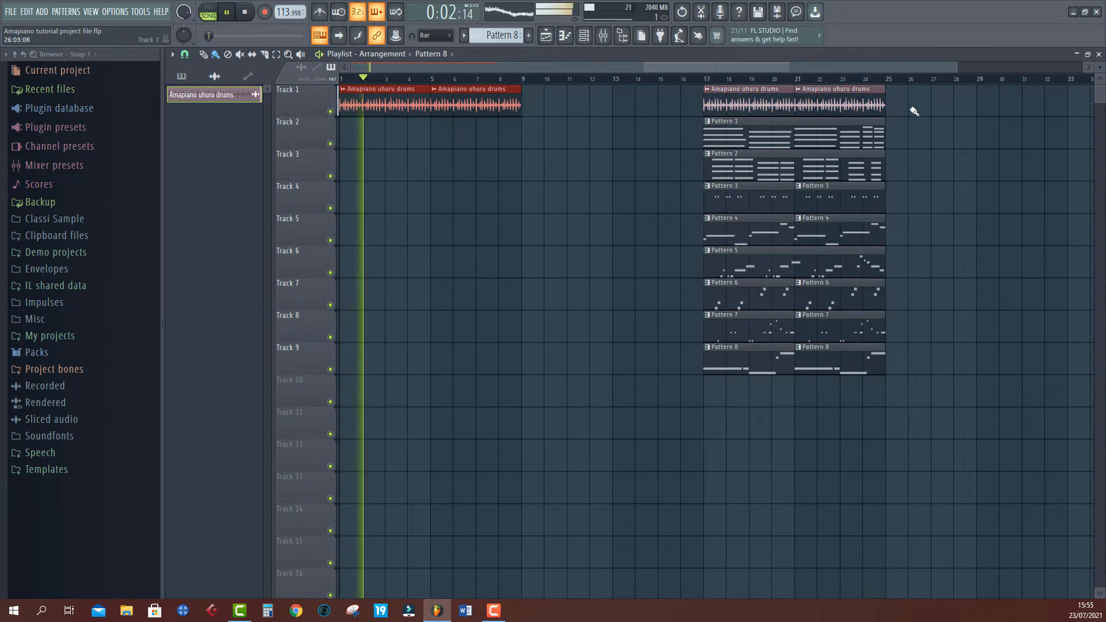
# Step: Move the full nine-track block from bar 17 to bar 35 and repeat the drum loop on Track 1 through bar 32
pyautogui.moveTo(926, 86); pyautogui.dragTo(700, 381)
pyautogui.moveTo(747, 96); pyautogui.dragTo(996, 96)
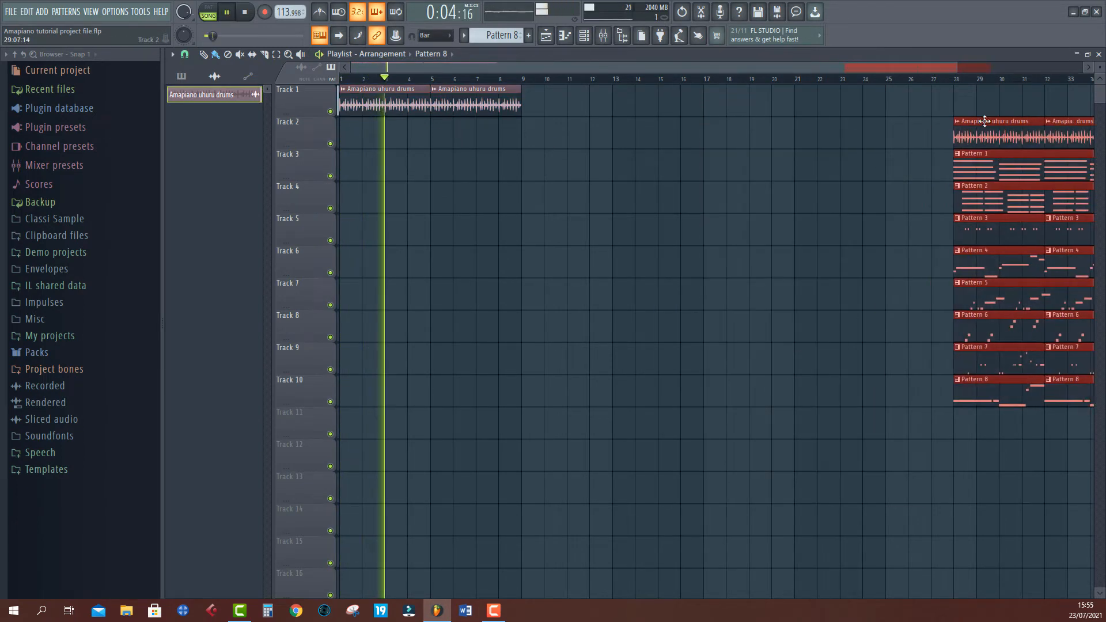
pyautogui.scroll(-3, 916, 90)
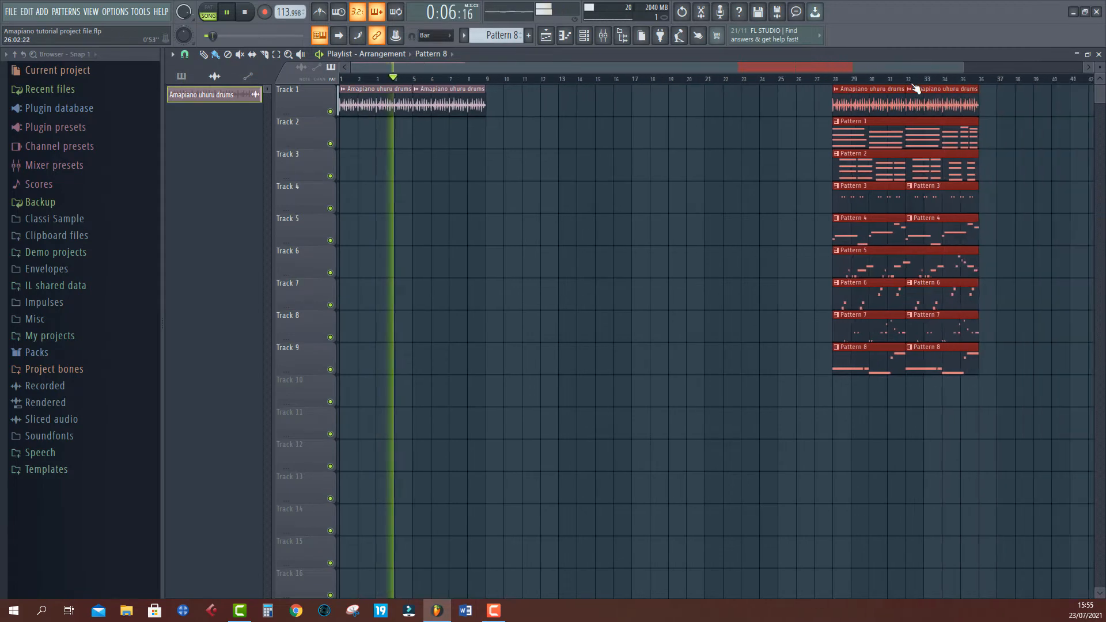
pyautogui.moveTo(946, 118); pyautogui.dragTo(836, 147)
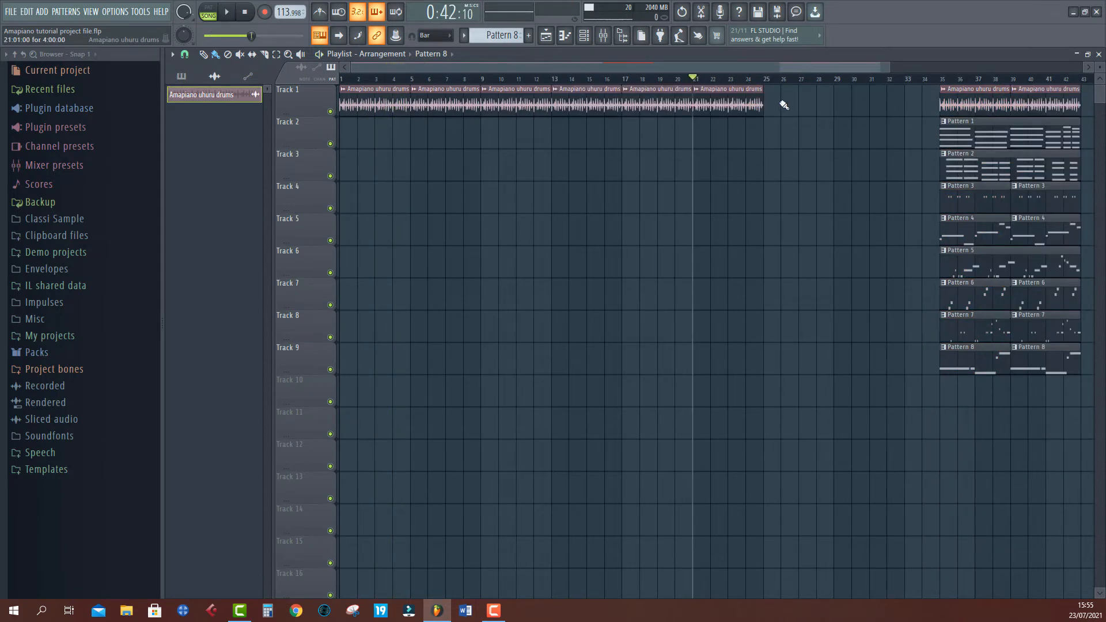
pyautogui.moveTo(785, 87); pyautogui.dragTo(633, 131)
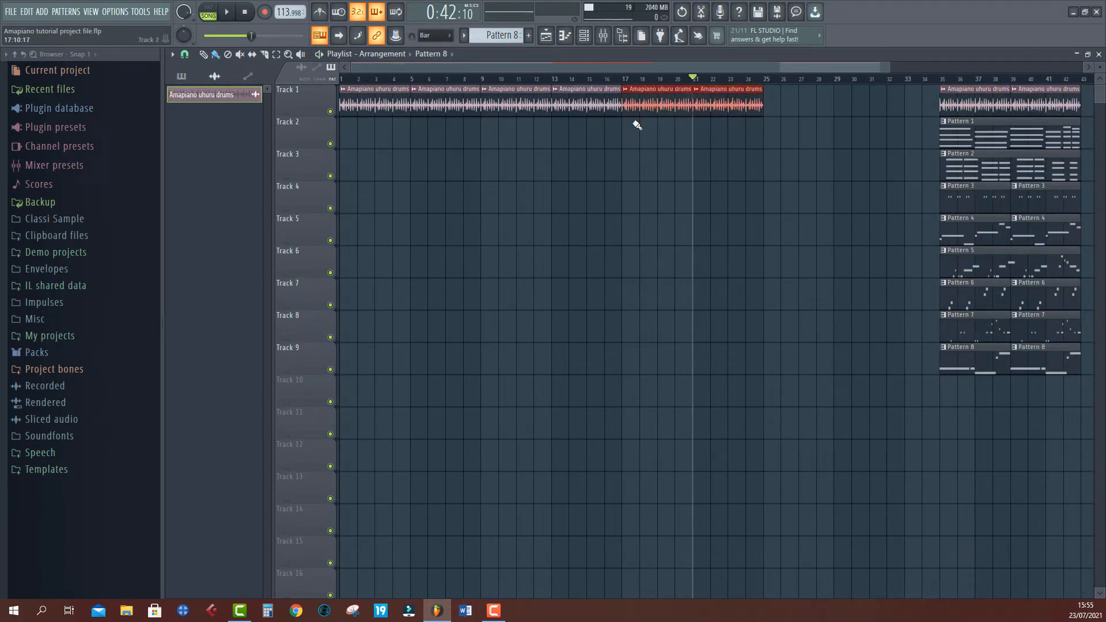
pyautogui.hotkey('ctrl', 'b')
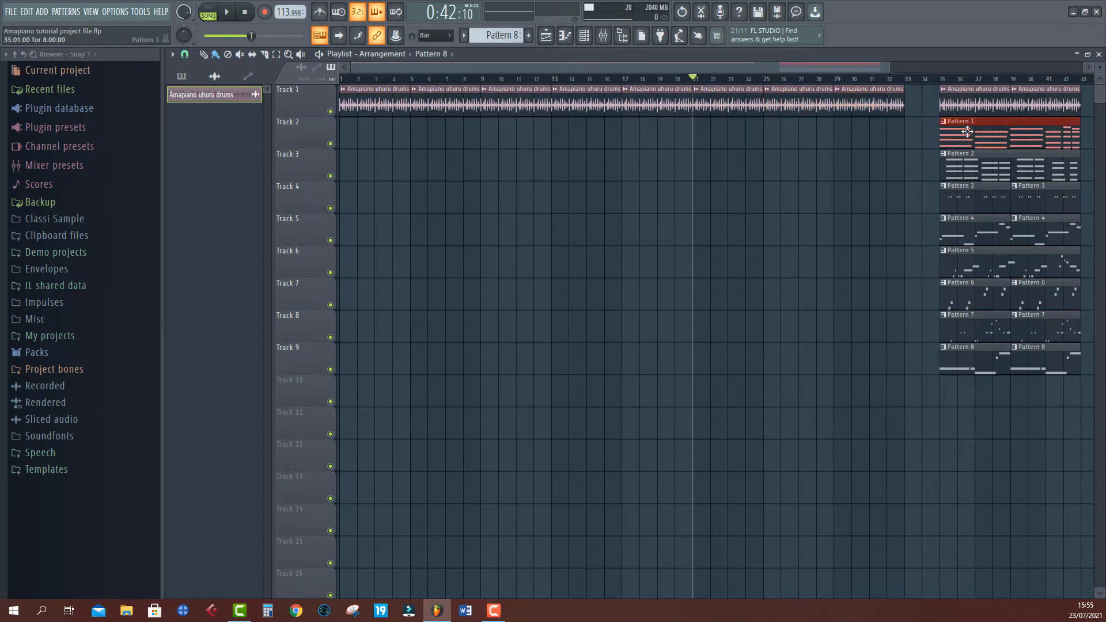
# Step: Copy Pattern 1 to bar 9 of Track 2, repeat it through bar 32 and play the song
pyautogui.moveTo(967, 129); pyautogui.dragTo(508, 129)
pyautogui.hotkey('ctrl', 'b')
pyautogui.hotkey('ctrl', 'b')
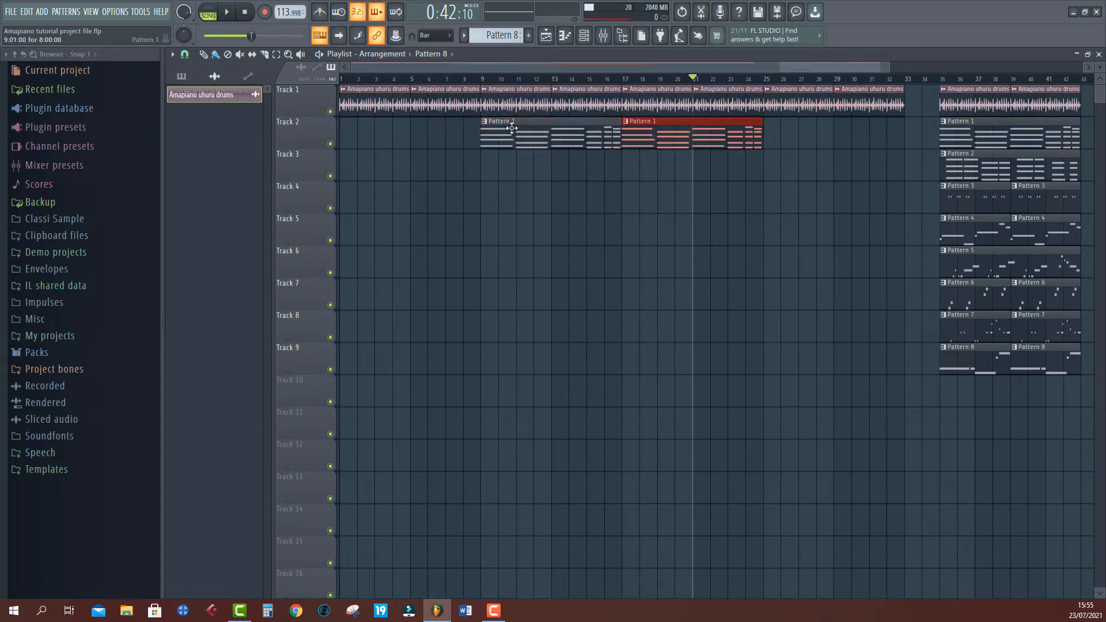
pyautogui.press('space')
# Step: Move the Pattern 2 clip on Track 3 out of the full block to bar 25
pyautogui.scroll(-2, 480, 84)
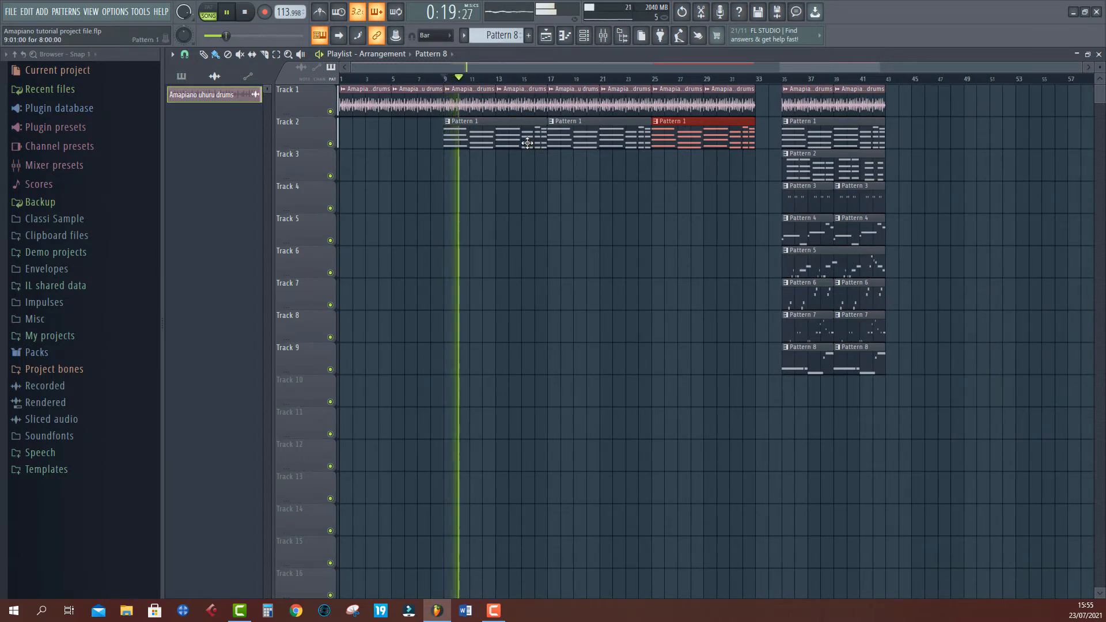
pyautogui.click(873, 172)
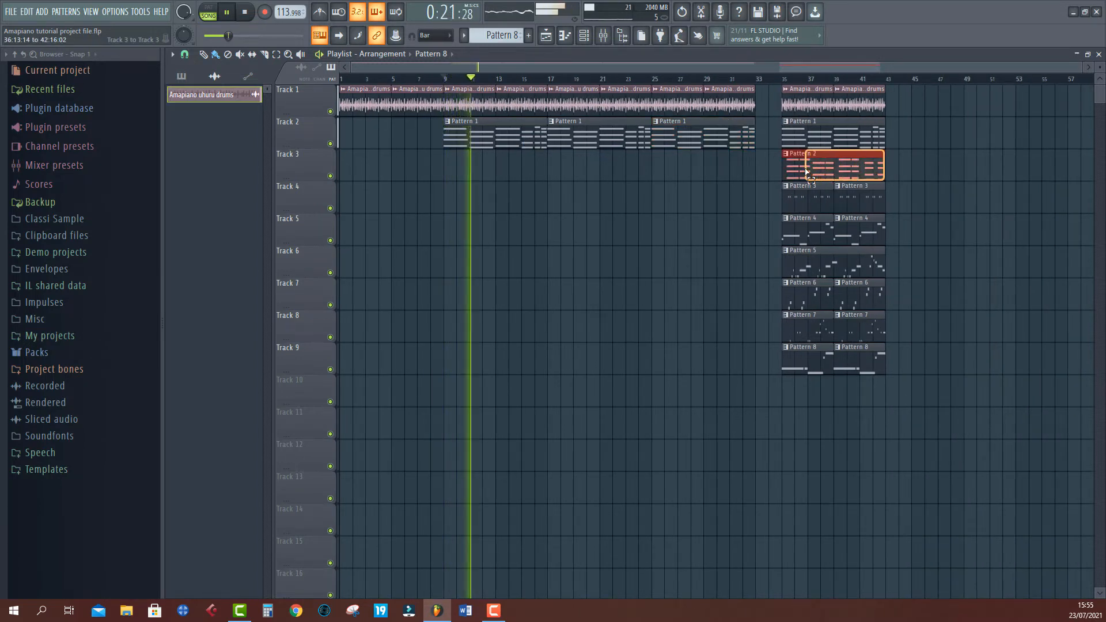
pyautogui.moveTo(810, 169); pyautogui.dragTo(672, 165)
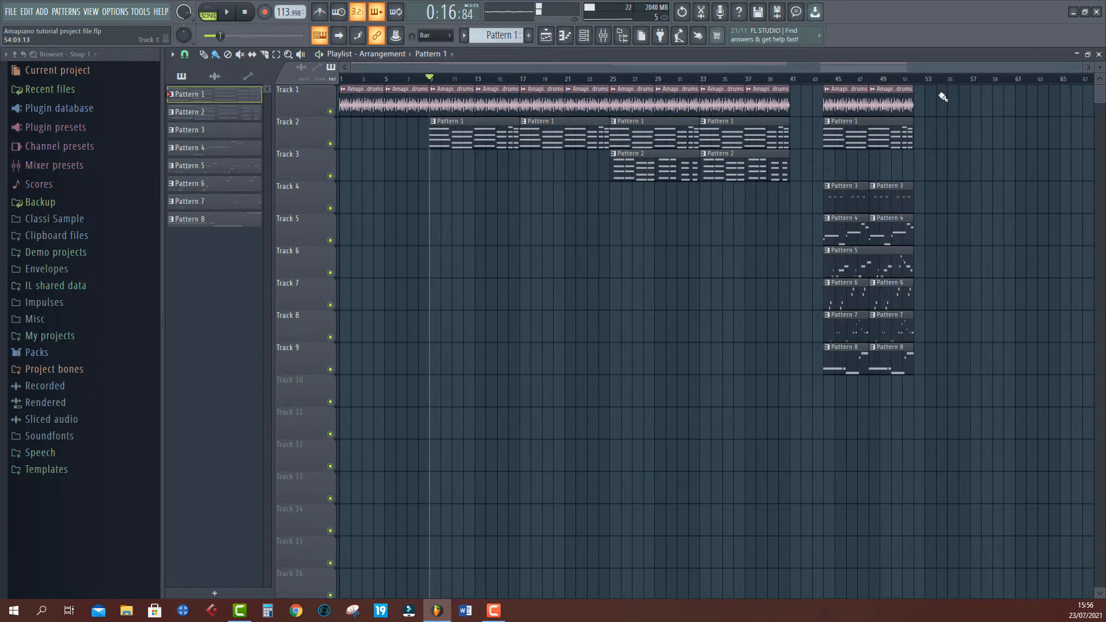
# Step: Move the full block from bar 43 to bar 41, repeat it once from bar 49 and play the song
pyautogui.moveTo(941, 94); pyautogui.dragTo(812, 472)
pyautogui.moveTo(860, 137); pyautogui.dragTo(824, 152)
pyautogui.hotkey('ctrl', 'b')
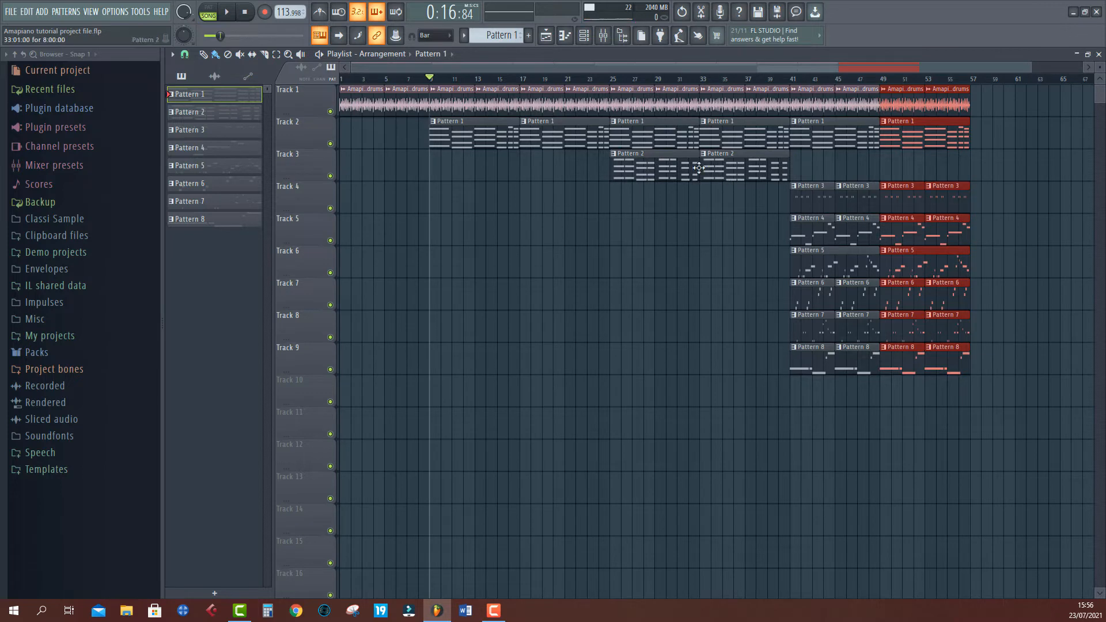
pyautogui.press('space')
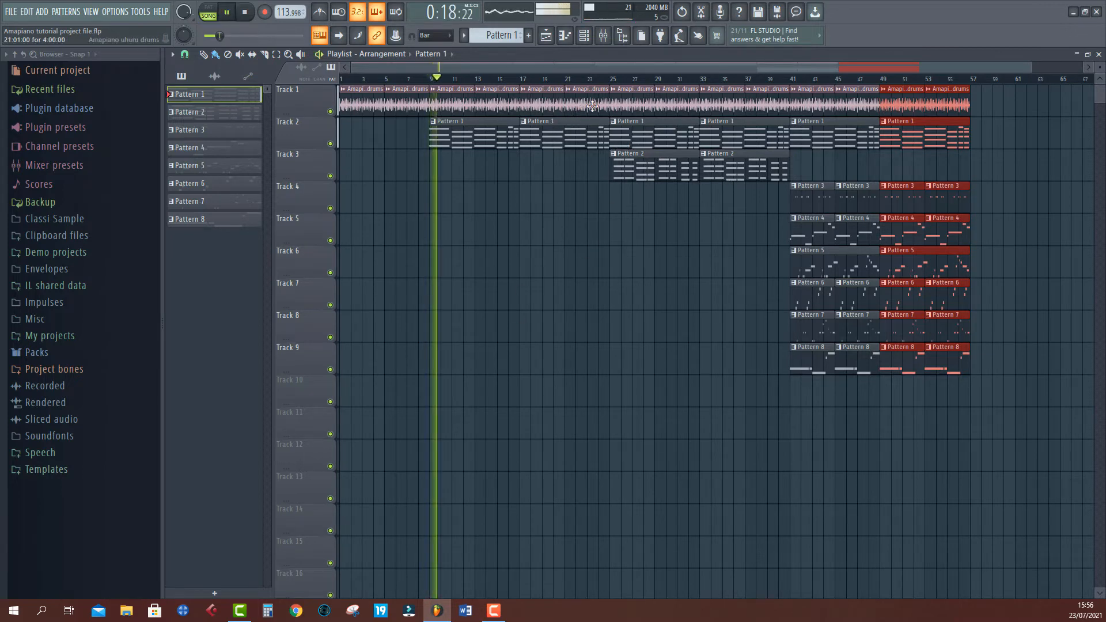
pyautogui.press('space')
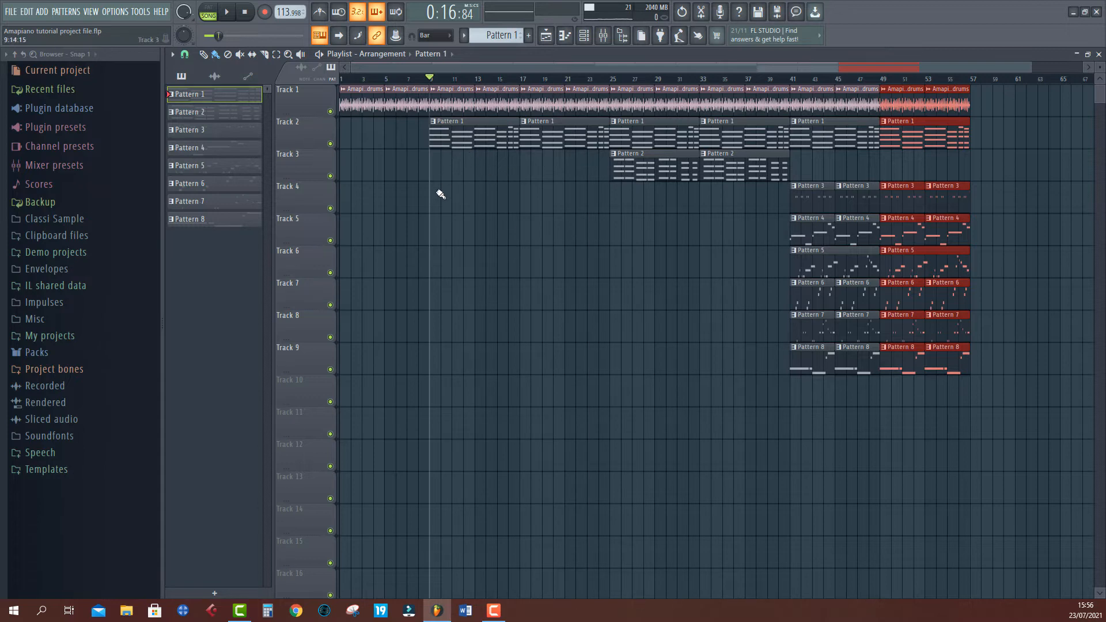
# Step: Delete the Pattern 1 clip at bar 17 and move the Pattern 1 and Pattern 2 clips from bar 25 to bar 17
pyautogui.rightClick(576, 143)
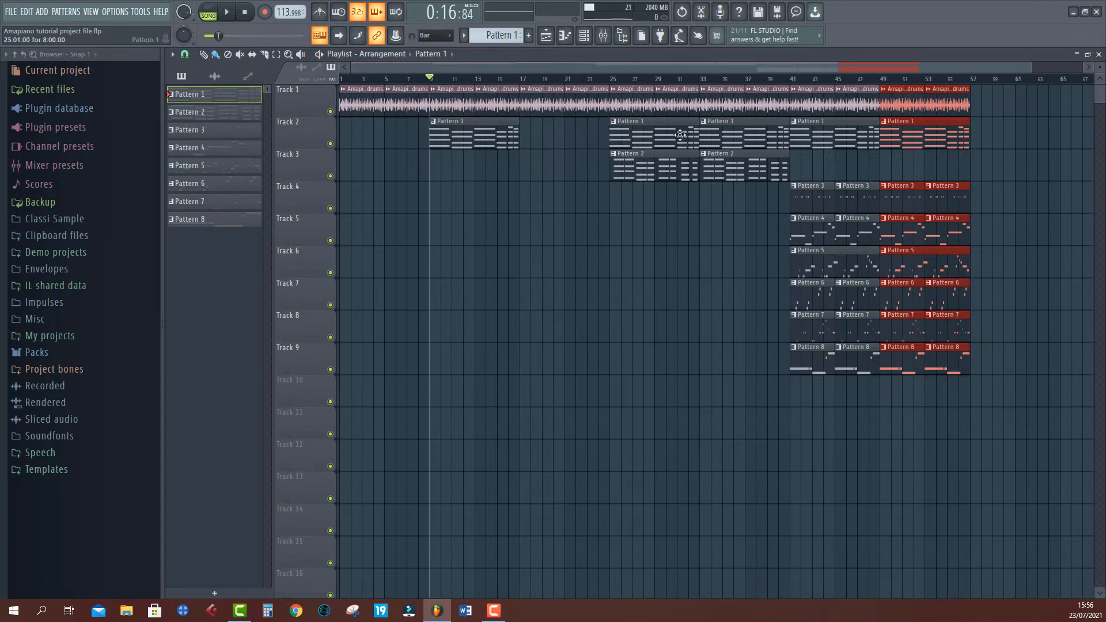
pyautogui.moveTo(686, 132); pyautogui.dragTo(639, 190)
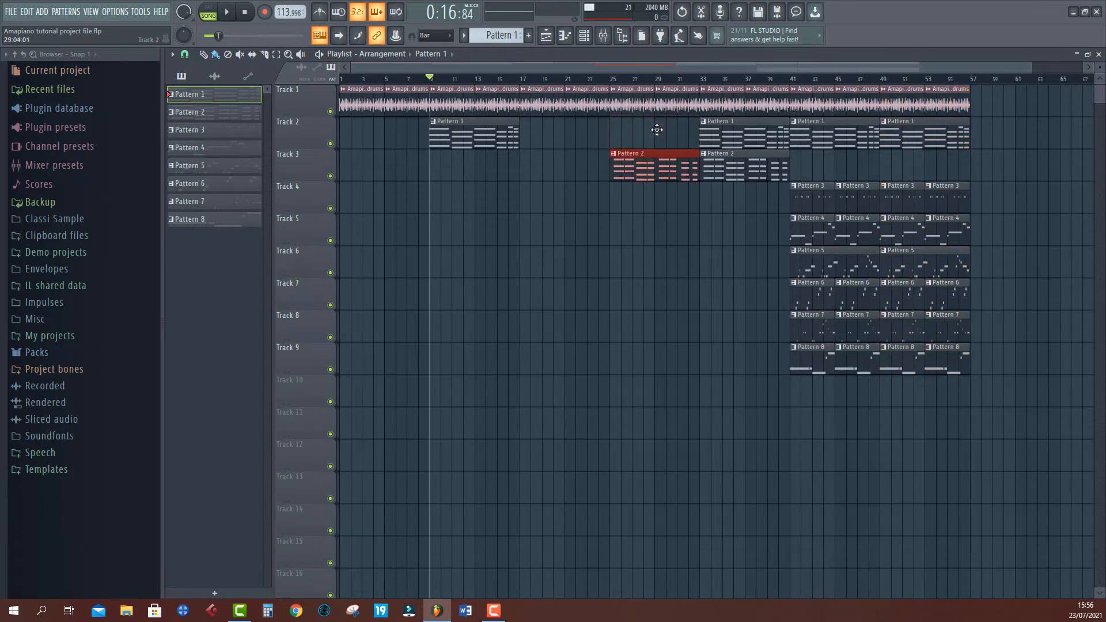
pyautogui.moveTo(656, 129); pyautogui.dragTo(555, 170)
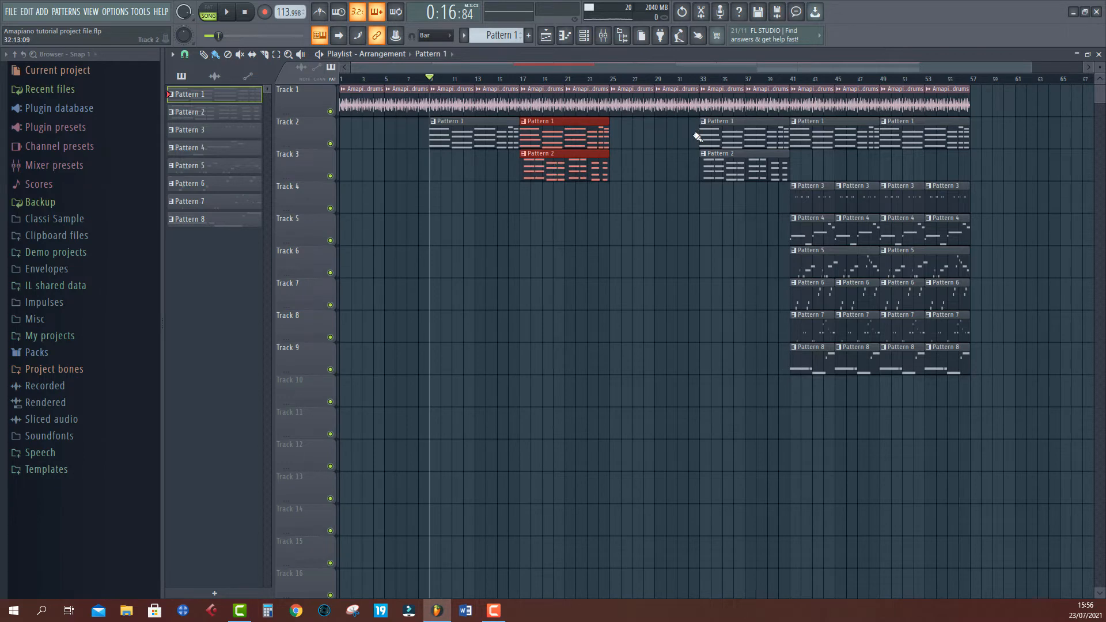
# Step: Move all clips from bar 33 onward eight bars earlier to start at bar 25, and play the song from bar 17
pyautogui.moveTo(674, 87); pyautogui.dragTo(982, 435)
pyautogui.moveTo(718, 173); pyautogui.dragTo(626, 180)
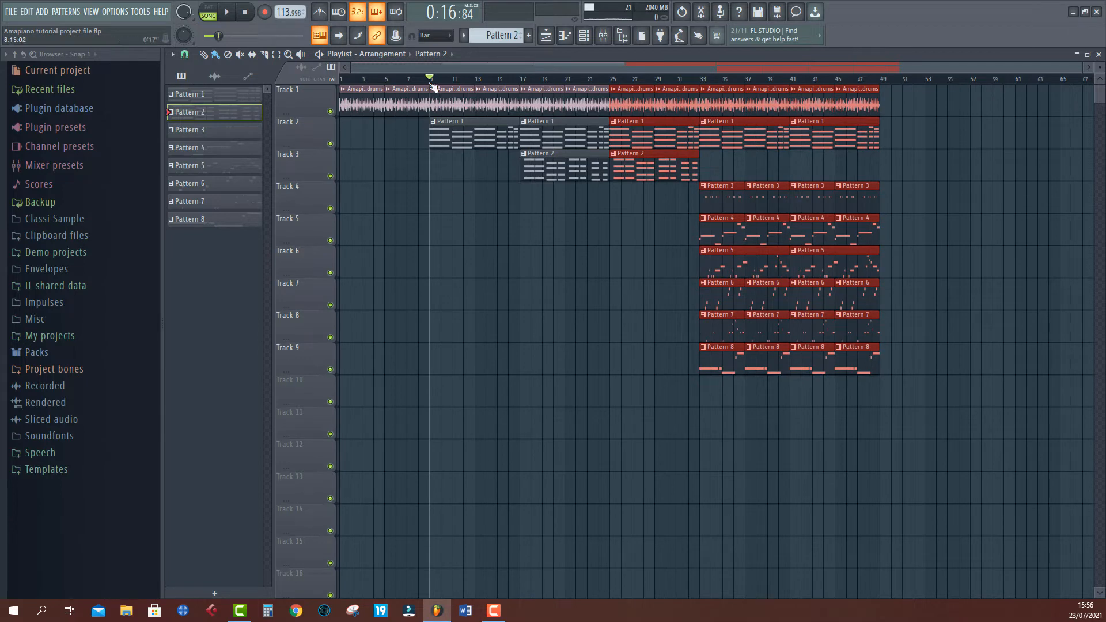
pyautogui.scroll(4, 433, 86)
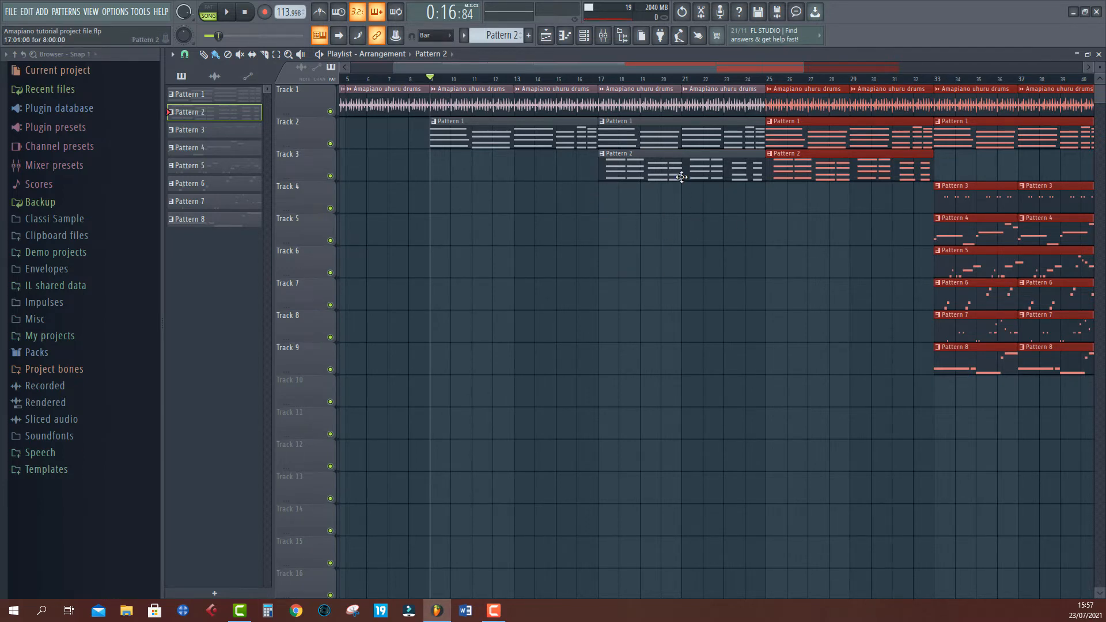
pyautogui.scroll(-3, 680, 85)
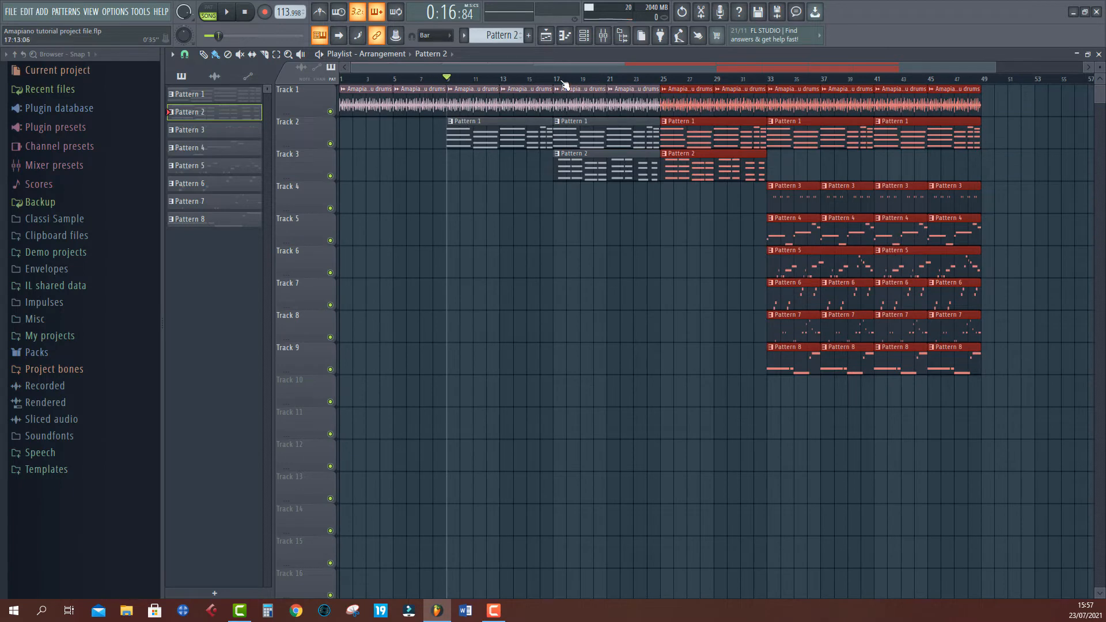
pyautogui.press('space')
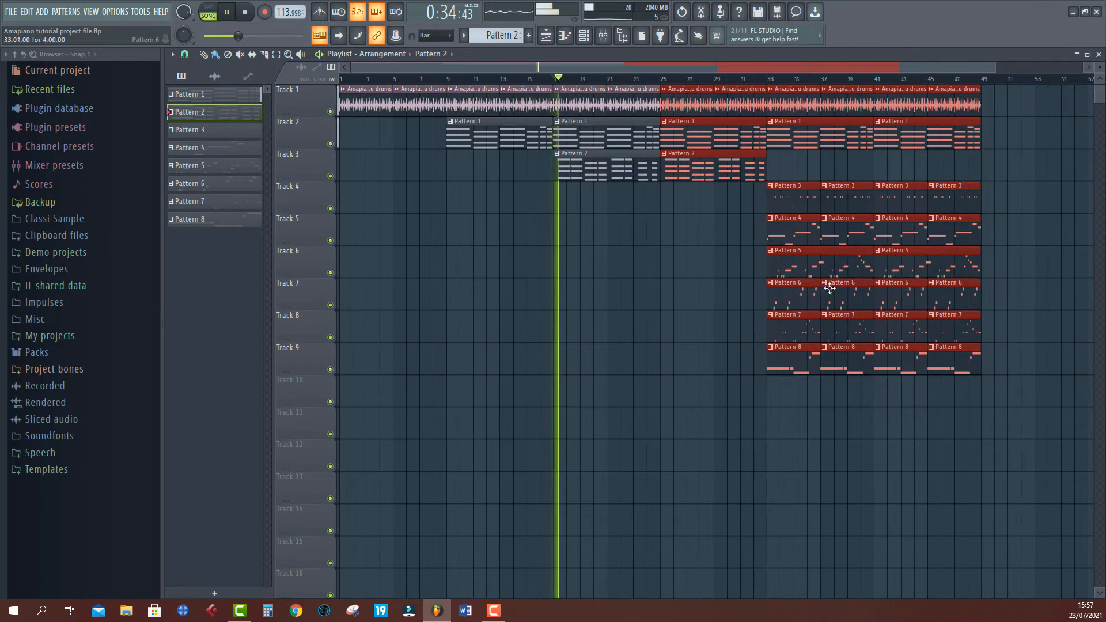
pyautogui.press('space')
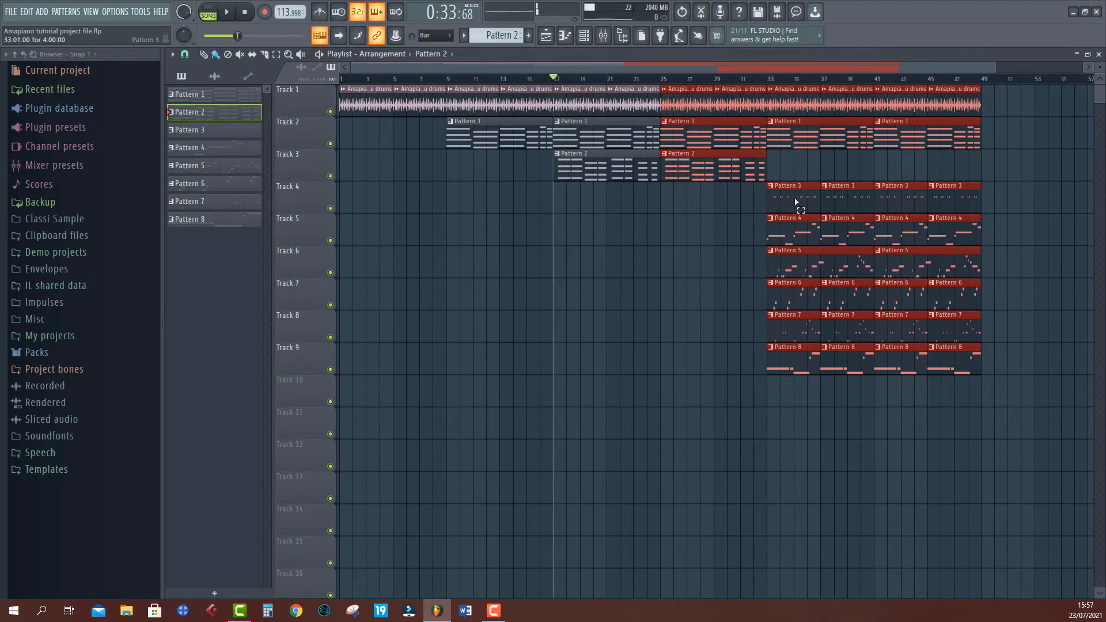
# Step: Copy Pattern 3 to bar 17 of Track 4, repeat it through bar 24, play the song and save the project
pyautogui.click(781, 197)
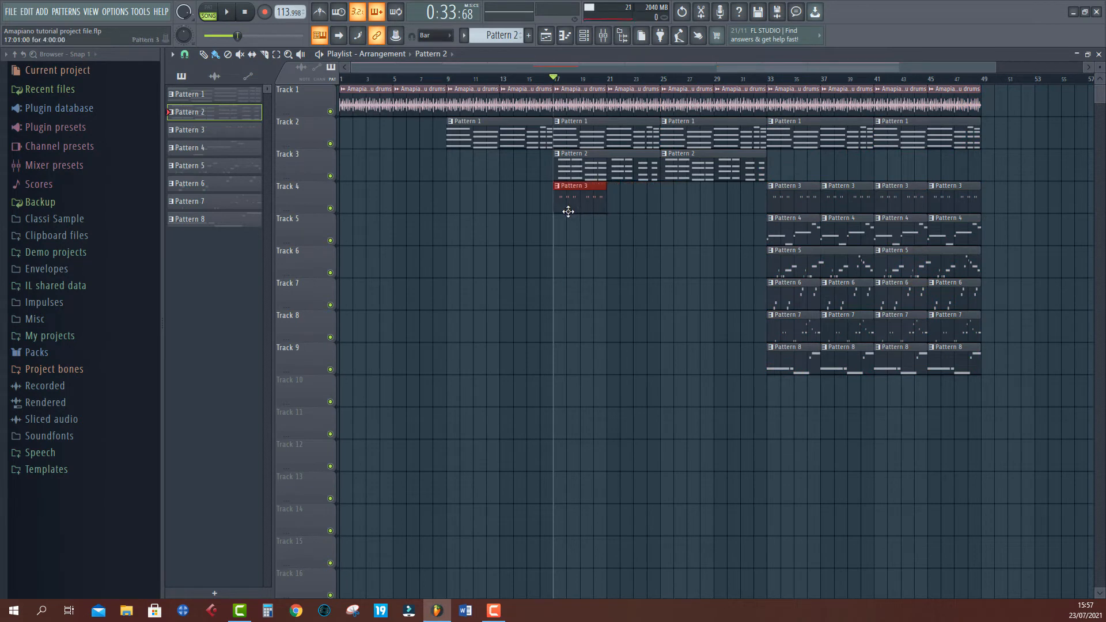
pyautogui.hotkey('ctrl', 'b')
pyautogui.press('space')
pyautogui.hotkey('ctrl', 's')
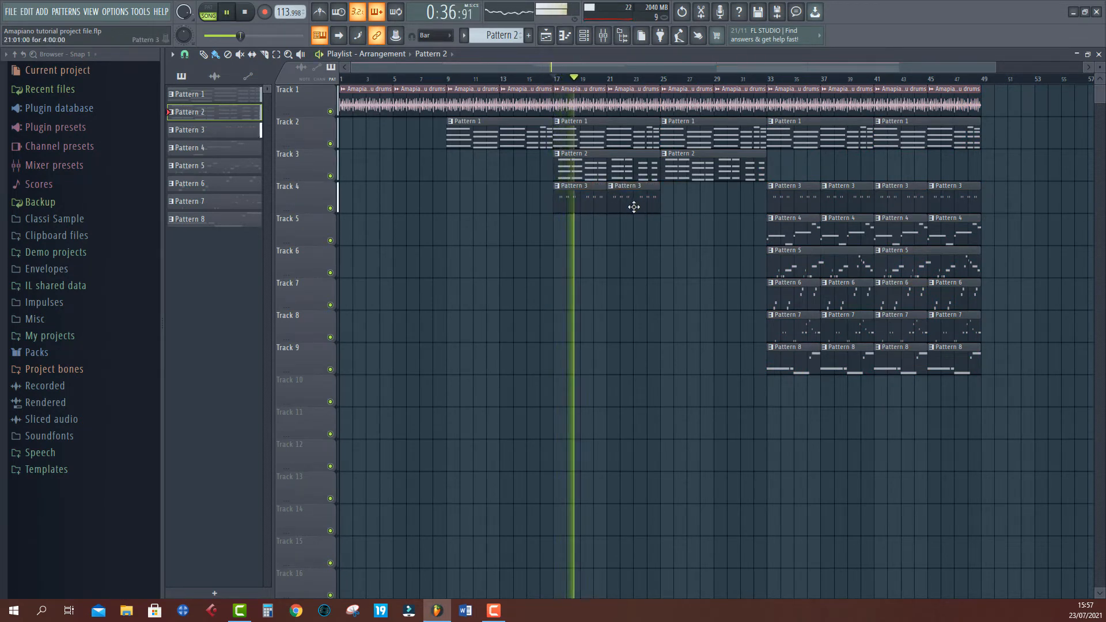
pyautogui.rightClick(634, 207)
pyautogui.hotkey('ctrl', 'z')
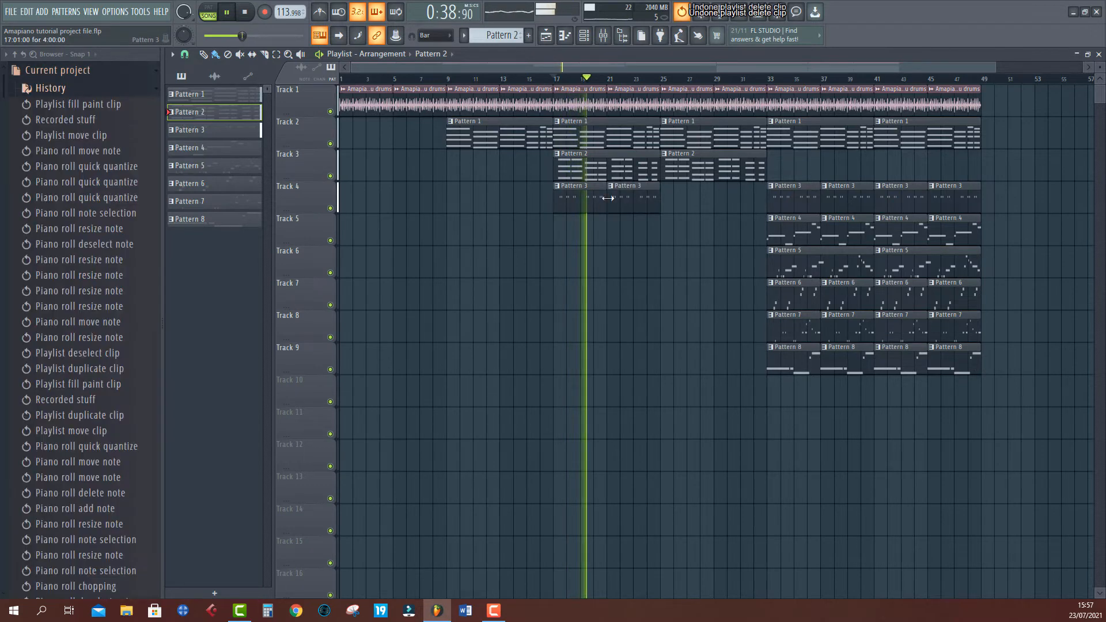
pyautogui.click(5, 55)
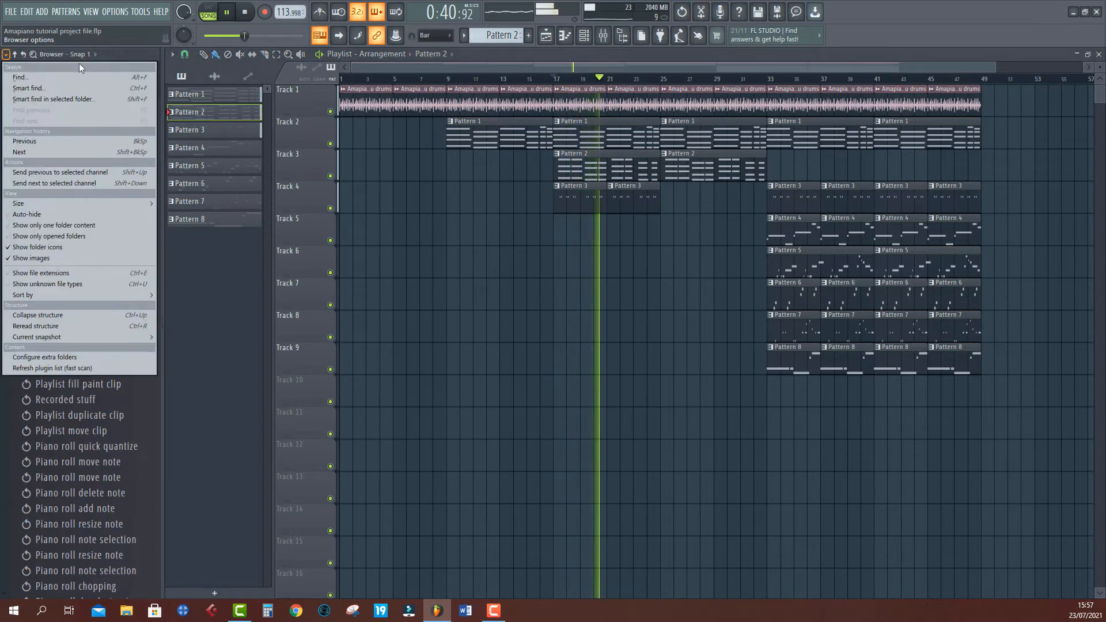
pyautogui.click(15, 55)
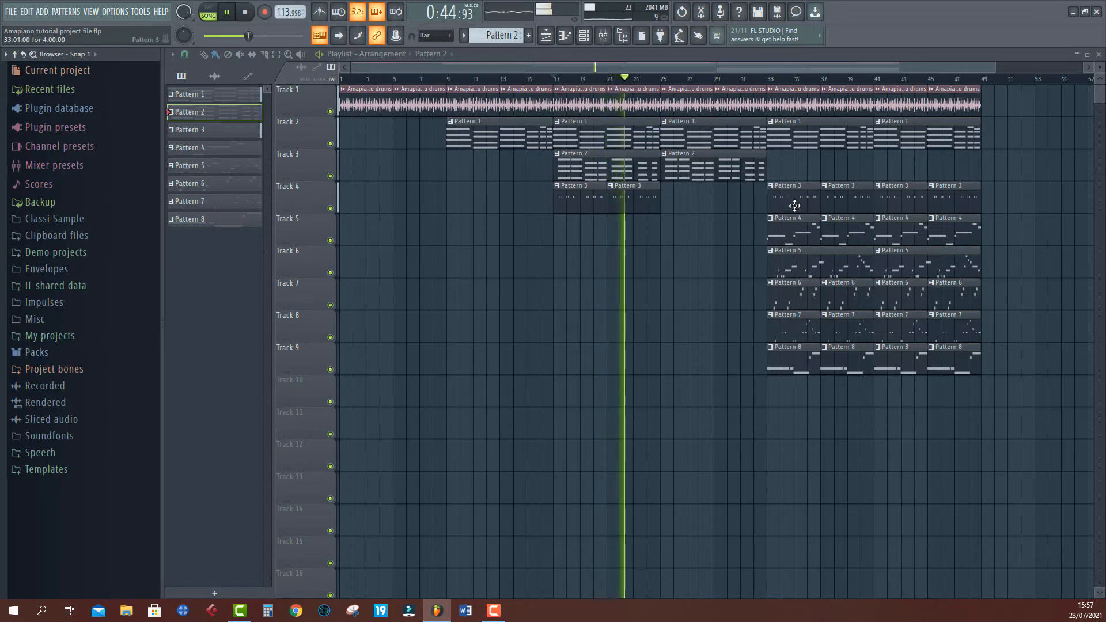
# Step: Delete all four Pattern 3 clips from bar 33 onward on Track 4
pyautogui.rightClick(813, 206)
pyautogui.rightClick(841, 199)
pyautogui.rightClick(893, 199)
pyautogui.rightClick(945, 199)
# Step: Move the first Pattern 4 clip on Track 5 to bar 25, repeat it through bar 32 and stop playback
pyautogui.moveTo(790, 245); pyautogui.dragTo(686, 246)
pyautogui.keyDown('ctrl'); pyautogui.click(692, 240); pyautogui.keyUp('ctrl')
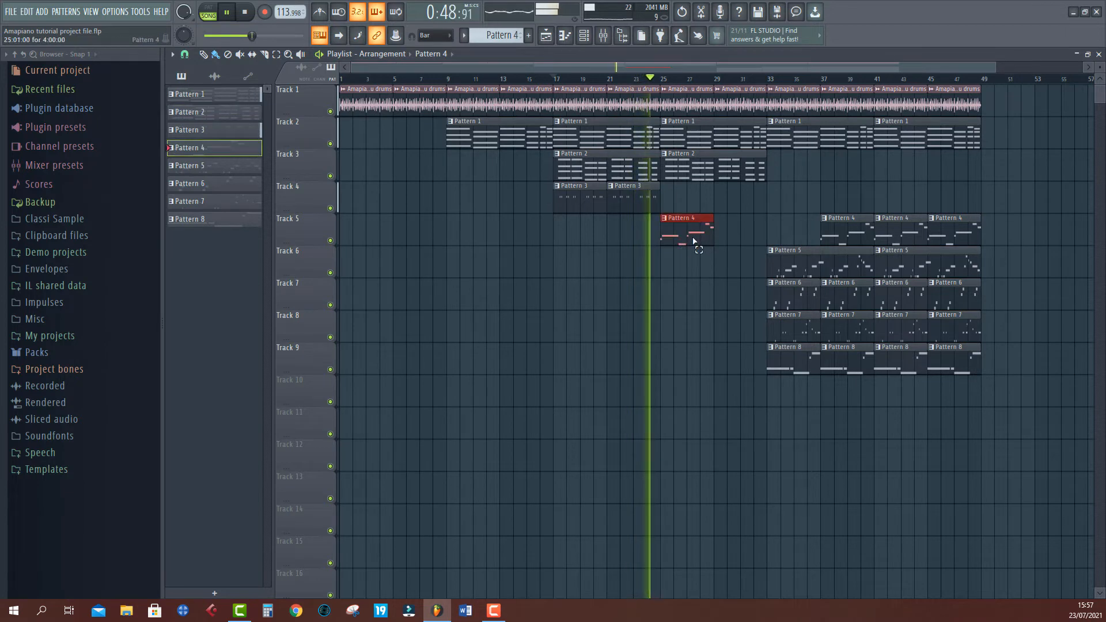
pyautogui.hotkey('ctrl', 'b')
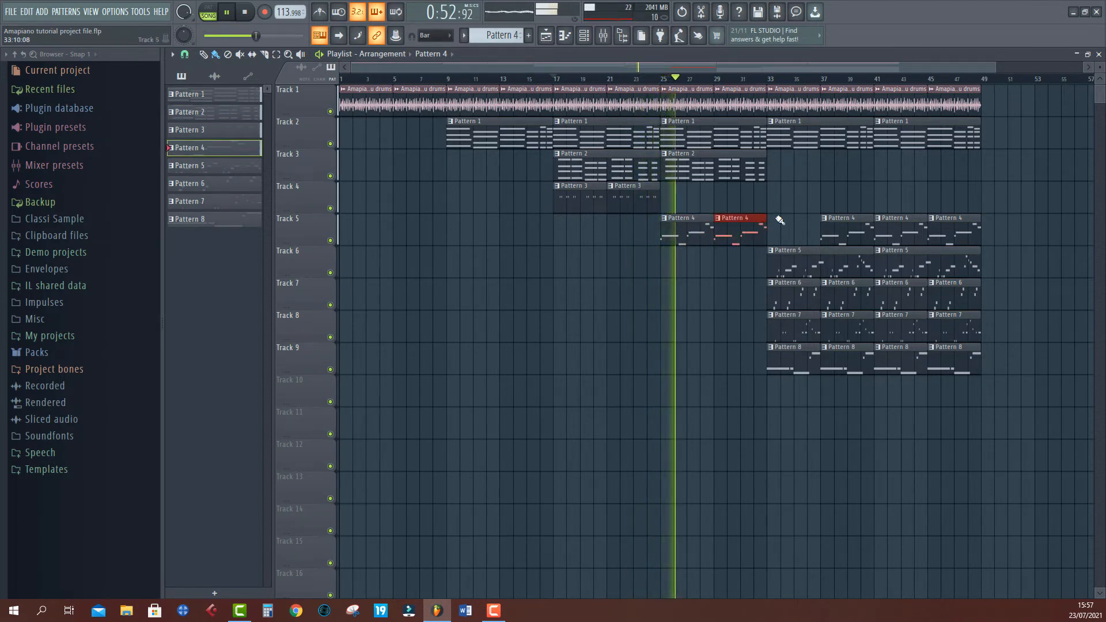
pyautogui.press('space')
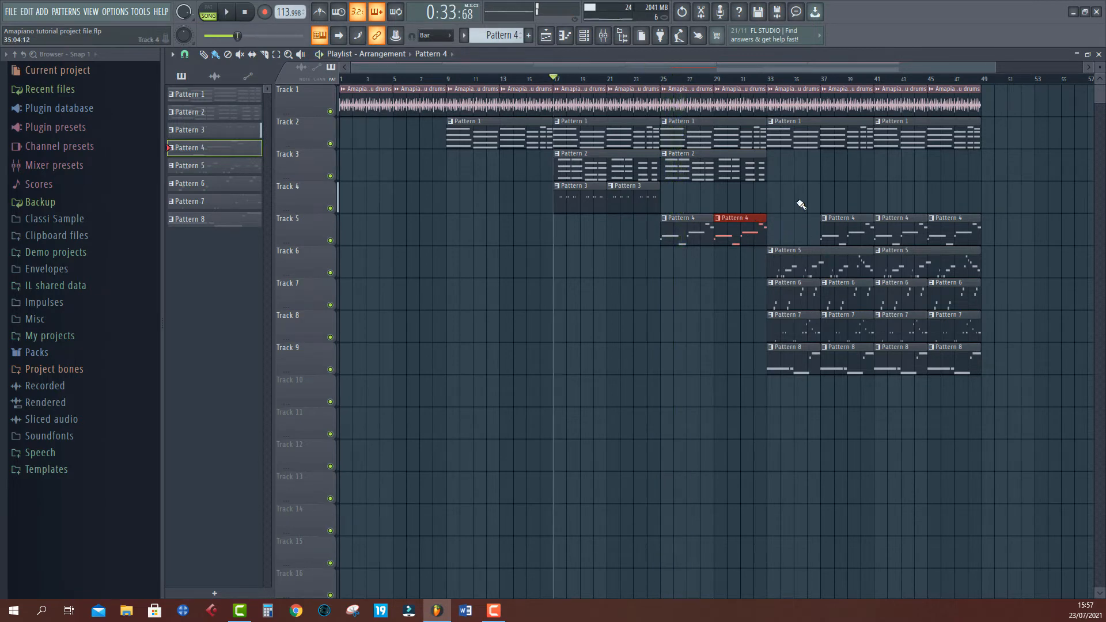
# Step: Move the remaining clips on Tracks 5 to 9 nine bars later and play the song from bar 31
pyautogui.moveTo(797, 203); pyautogui.dragTo(1002, 441)
pyautogui.moveTo(775, 281); pyautogui.dragTo(896, 281)
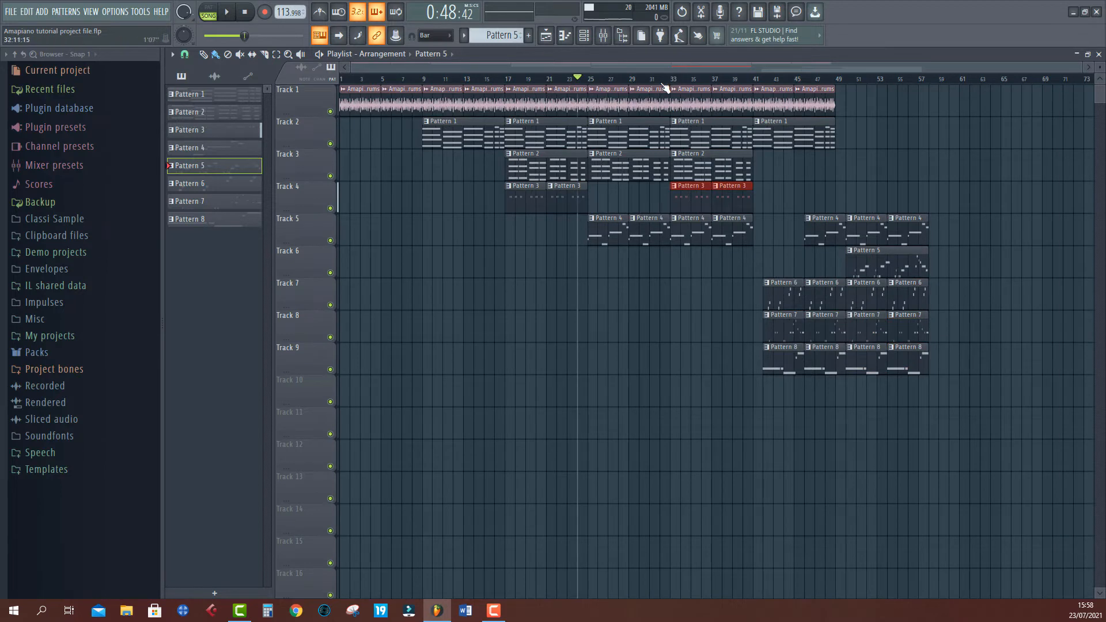
pyautogui.click(653, 86)
pyautogui.click(649, 79)
pyautogui.press('space')
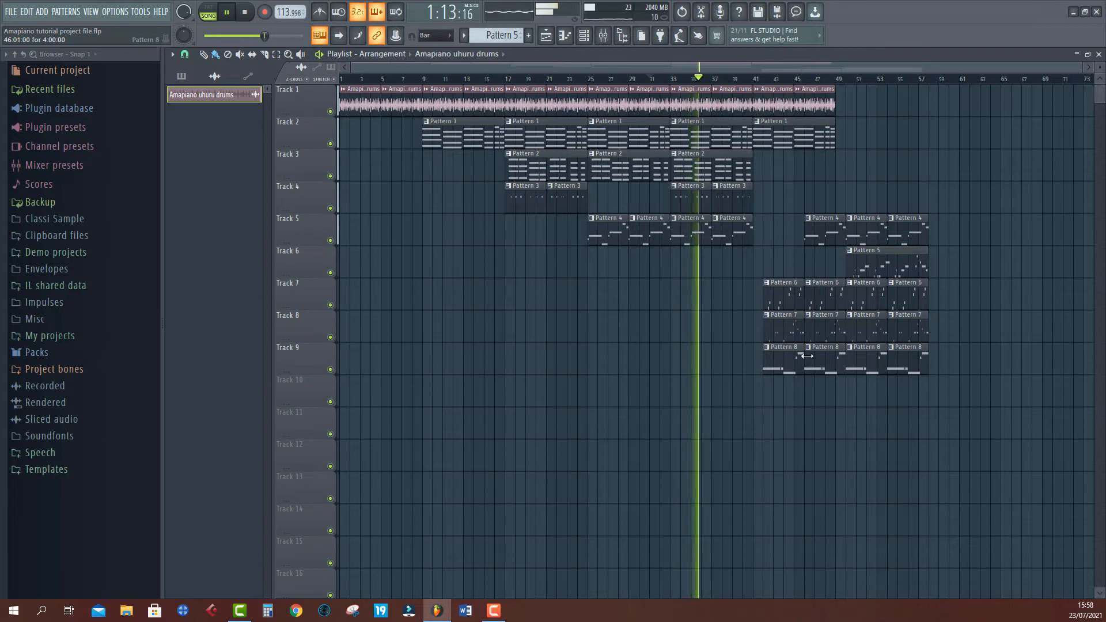
pyautogui.press('space')
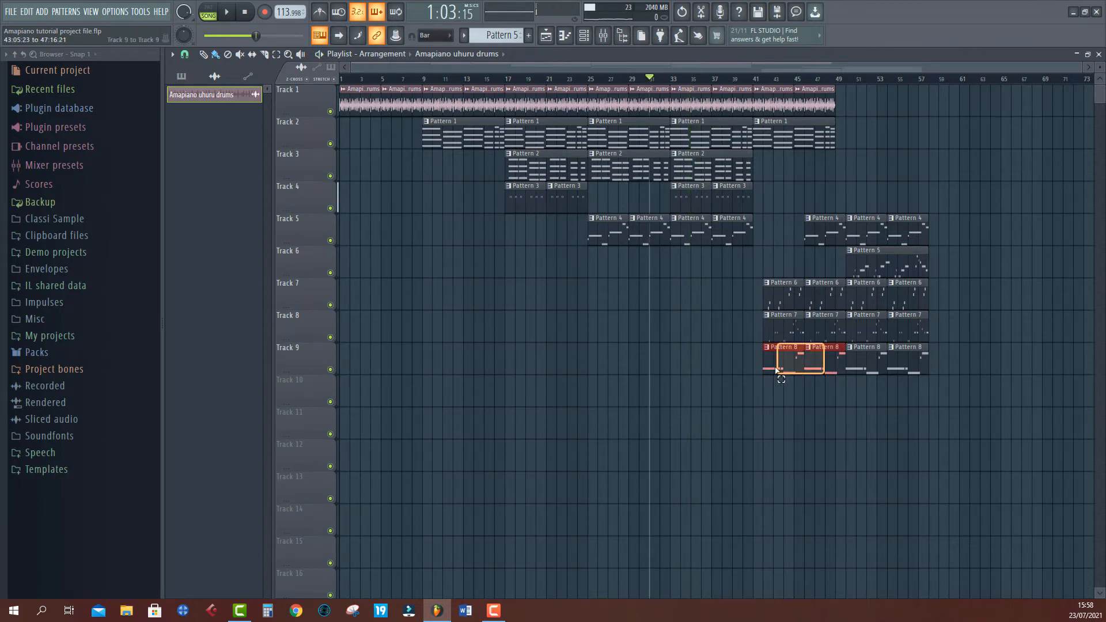
# Step: Copy two Pattern 8 clips on Track 9 to bar 17 and again to bar 33 while playing the song
pyautogui.moveTo(752, 368); pyautogui.dragTo(539, 374)
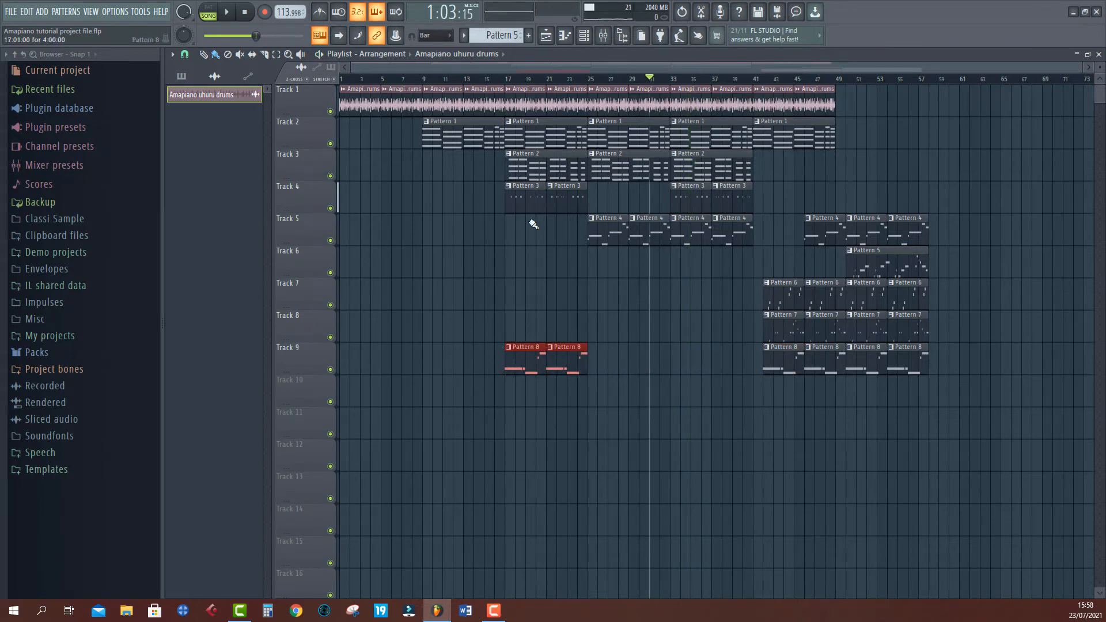
pyautogui.press('space')
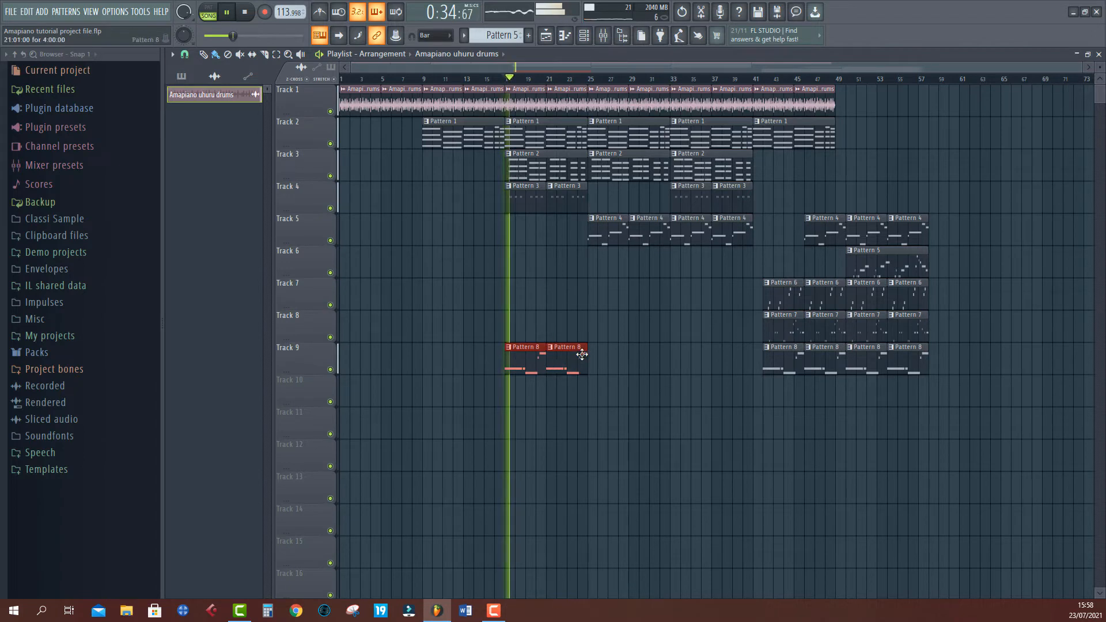
pyautogui.moveTo(590, 345); pyautogui.dragTo(685, 359)
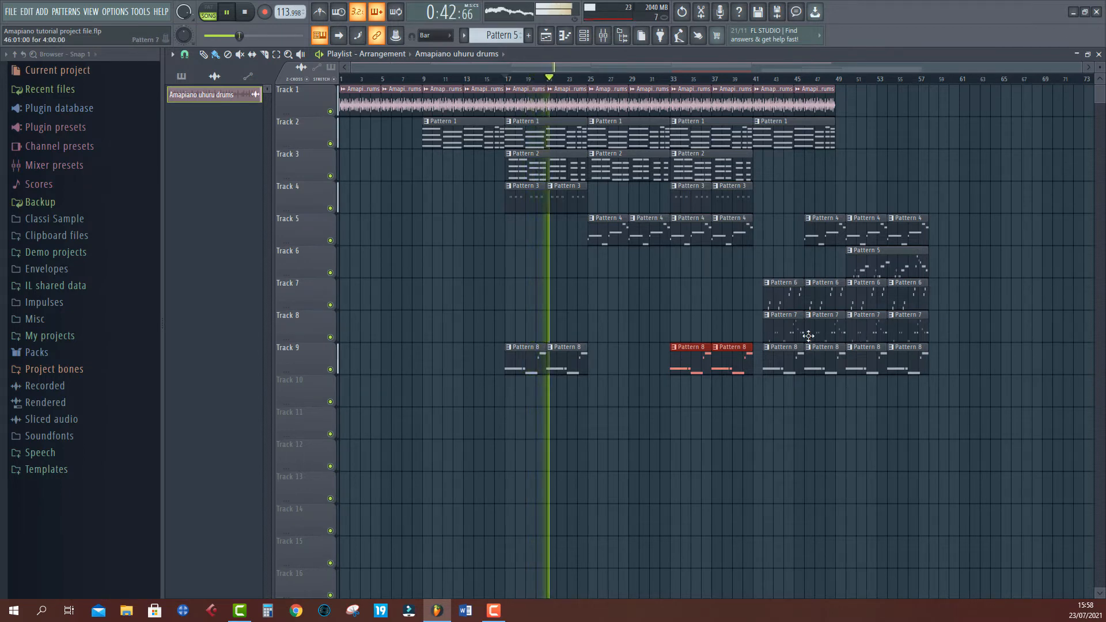
# Step: Copy Pattern 7 to bar 25 of Track 8, repeat it through bar 40 and save the project
pyautogui.moveTo(790, 311); pyautogui.dragTo(770, 344)
pyautogui.moveTo(781, 333); pyautogui.dragTo(606, 337)
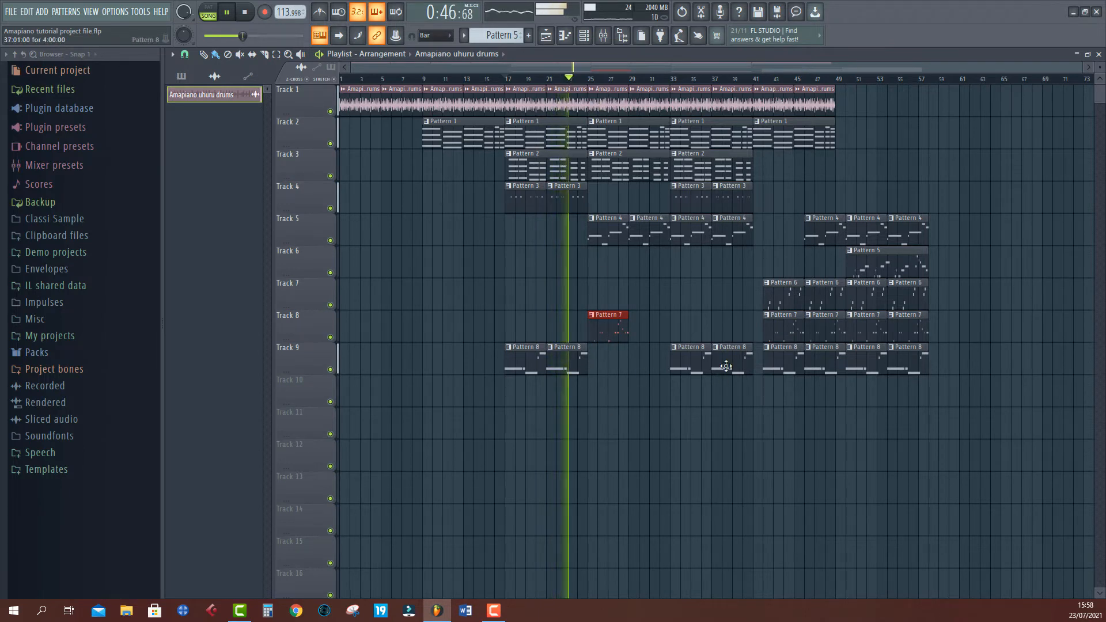
pyautogui.moveTo(745, 344); pyautogui.dragTo(670, 375)
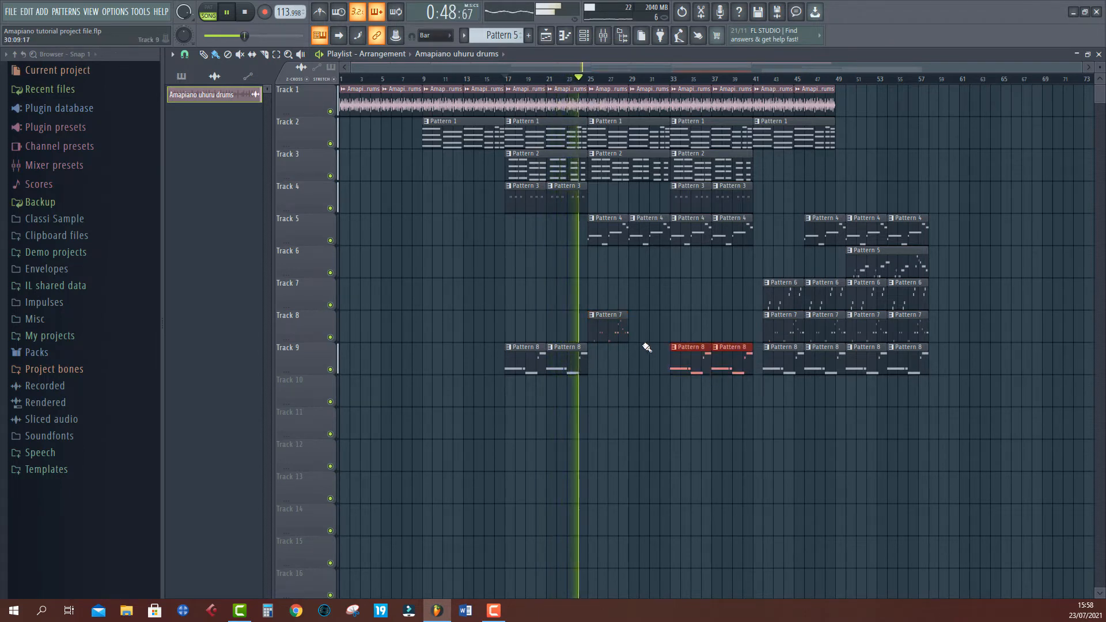
pyautogui.keyDown('ctrl'); pyautogui.click(610, 334); pyautogui.keyUp('ctrl')
pyautogui.hotkey('ctrl', 'b')
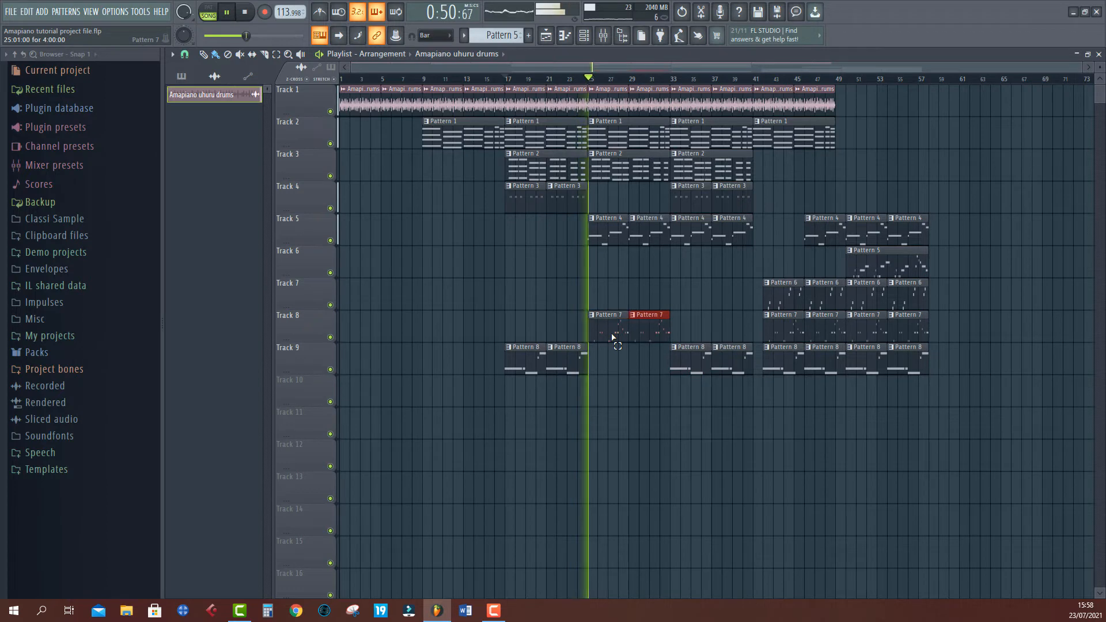
pyautogui.hotkey('ctrl', 'b')
pyautogui.hotkey('ctrl', 'b')
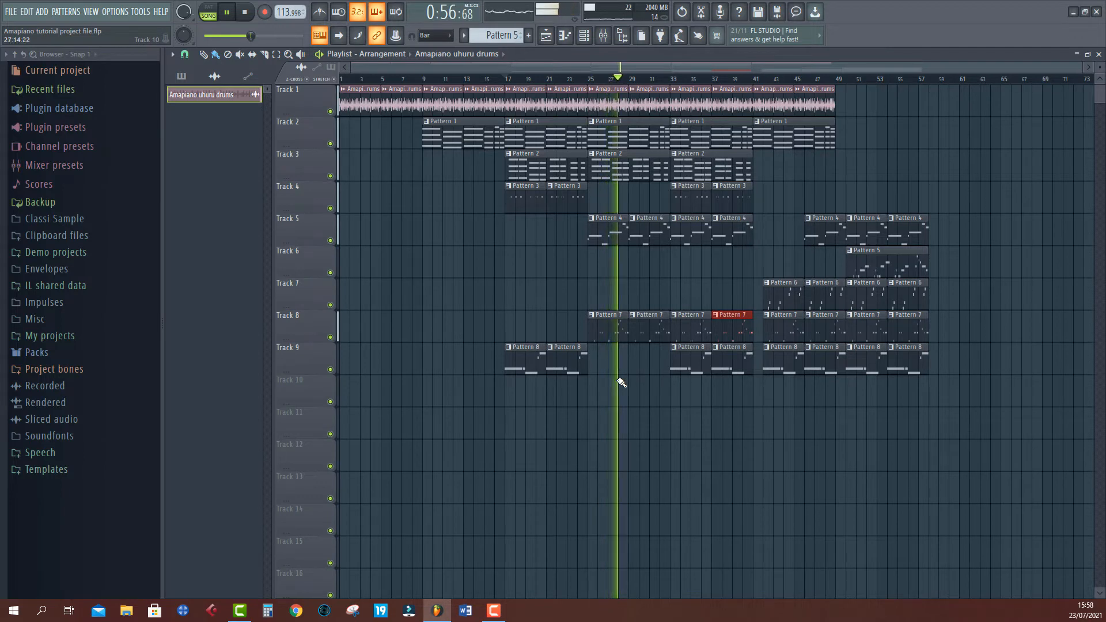
pyautogui.hotkey('ctrl', 's')
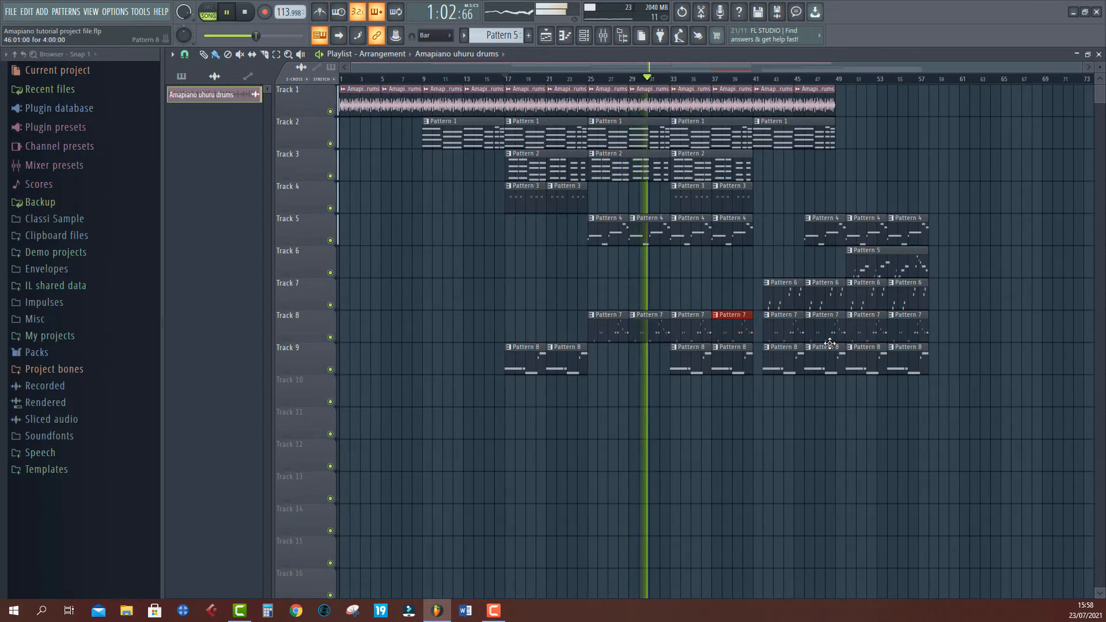
# Step: Copy Pattern 6 into the section from bar 33 on Track 7 and place its clips at bars 34 and 38
pyautogui.moveTo(810, 297); pyautogui.dragTo(691, 309)
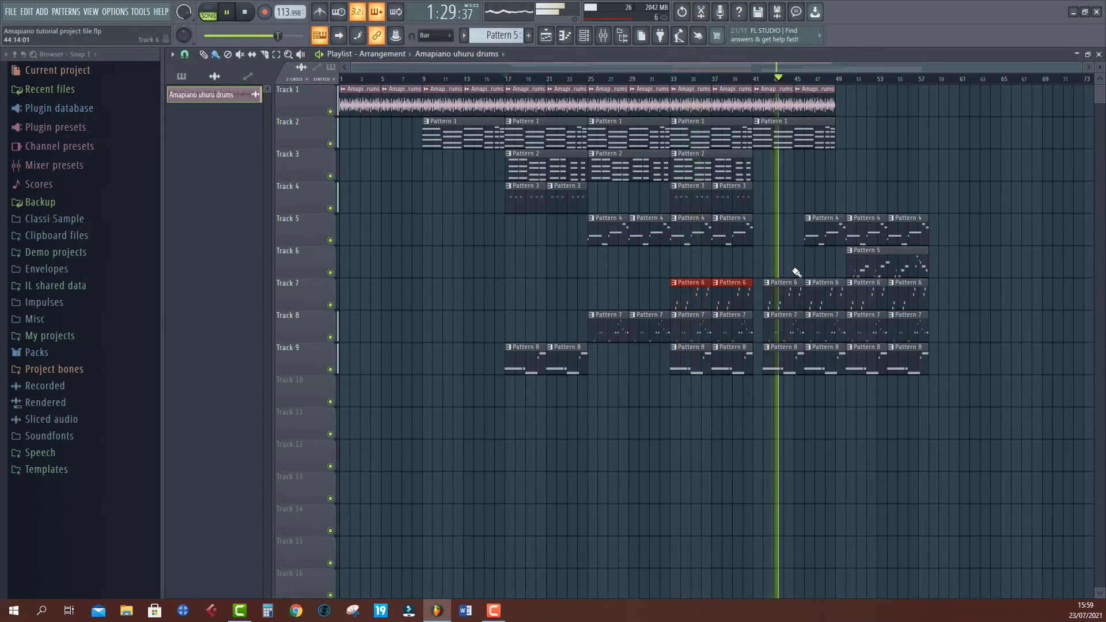
pyautogui.press('space')
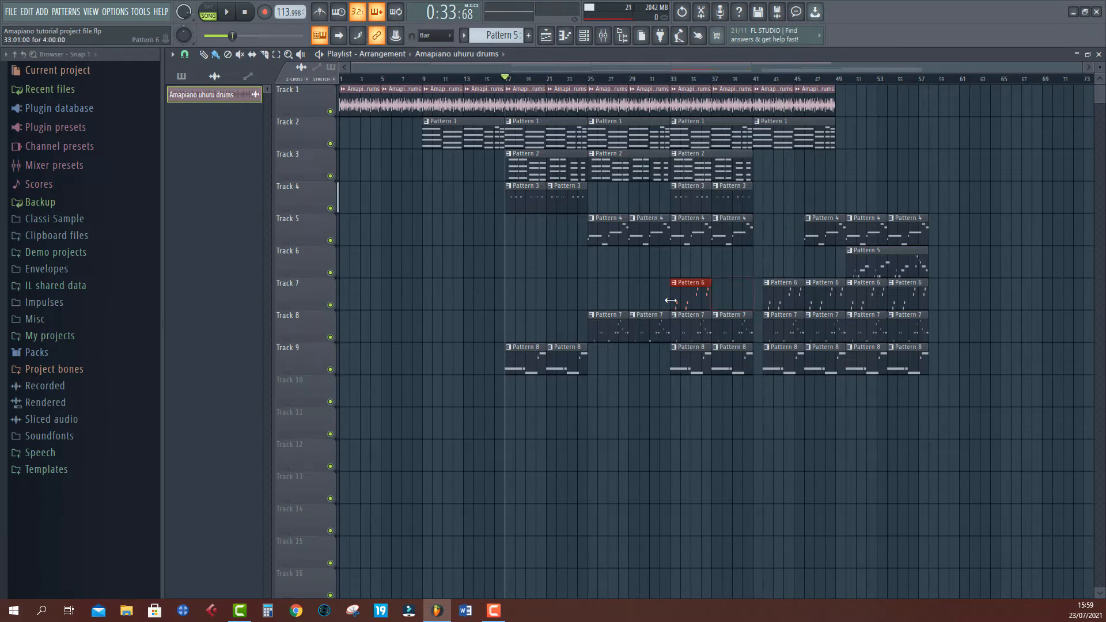
pyautogui.moveTo(689, 297); pyautogui.dragTo(691, 294)
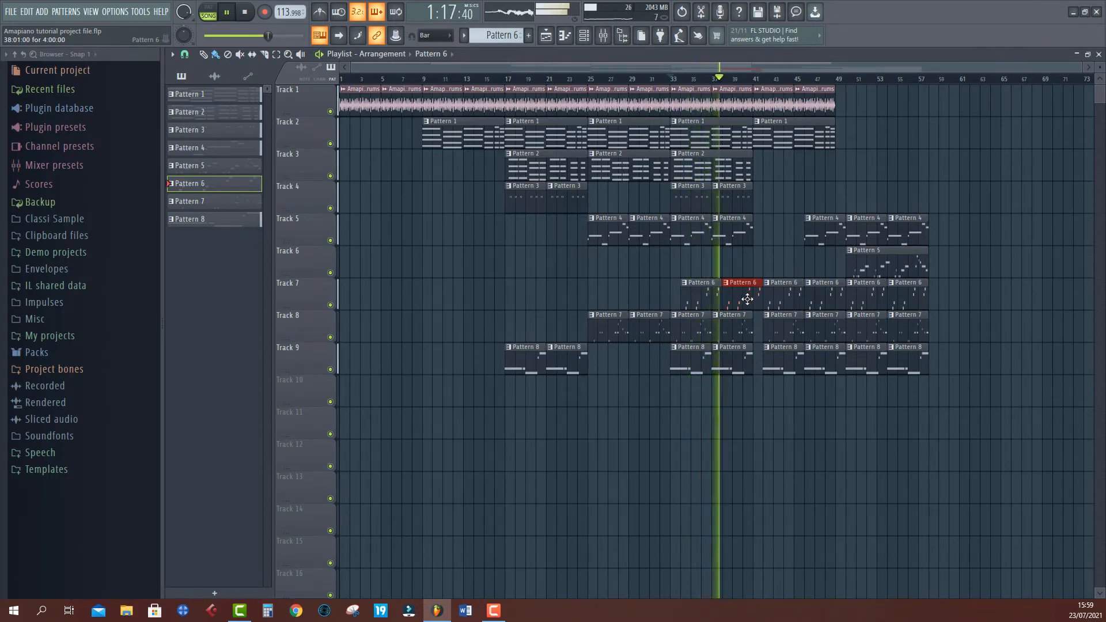
# Step: Play the song and shorten the Pattern 6 clip at bar 38 on Track 7 to end with bar 40
pyautogui.press('space')
pyautogui.press('space')
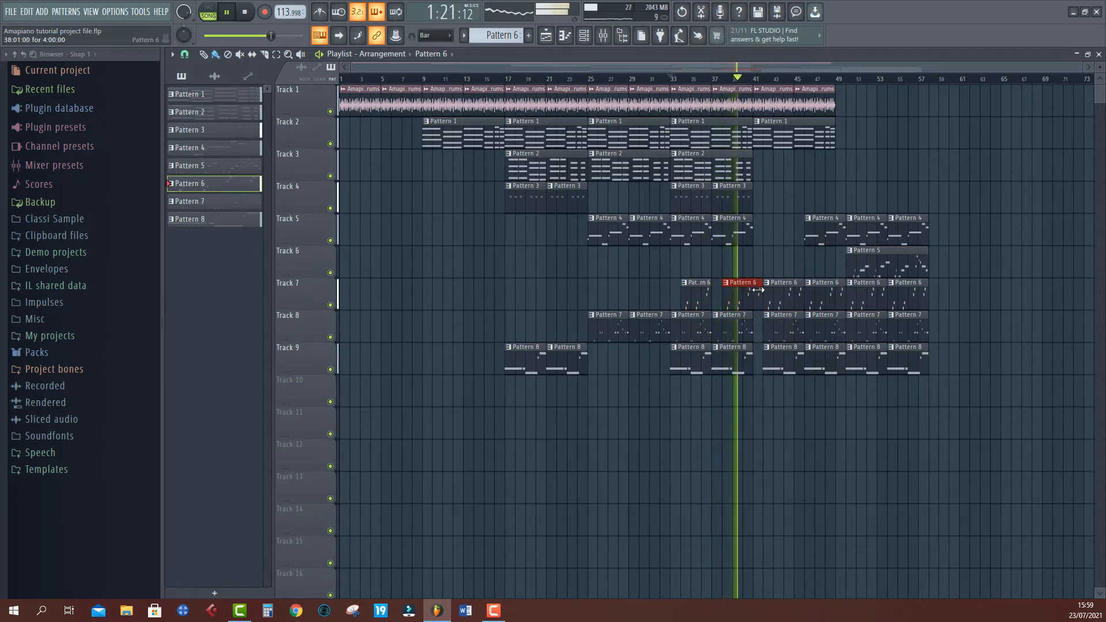
pyautogui.moveTo(759, 292); pyautogui.dragTo(751, 294)
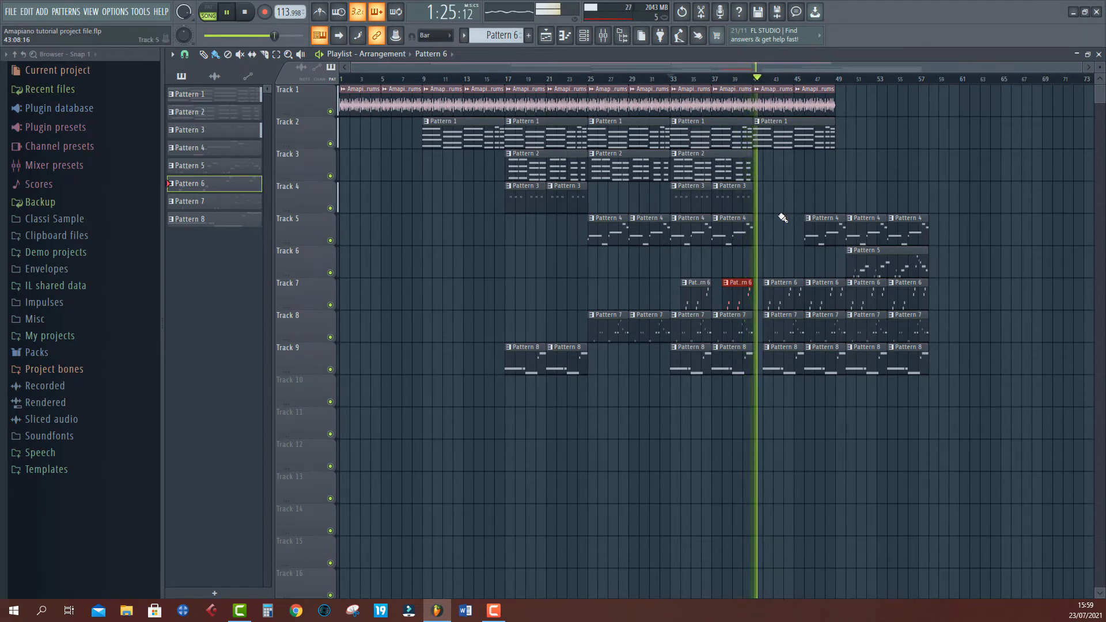
# Step: Select the leftover Pattern 5 clip on Track 6 and play the song from bar 25
pyautogui.press('space')
pyautogui.moveTo(762, 182); pyautogui.dragTo(925, 346)
pyautogui.click(903, 267)
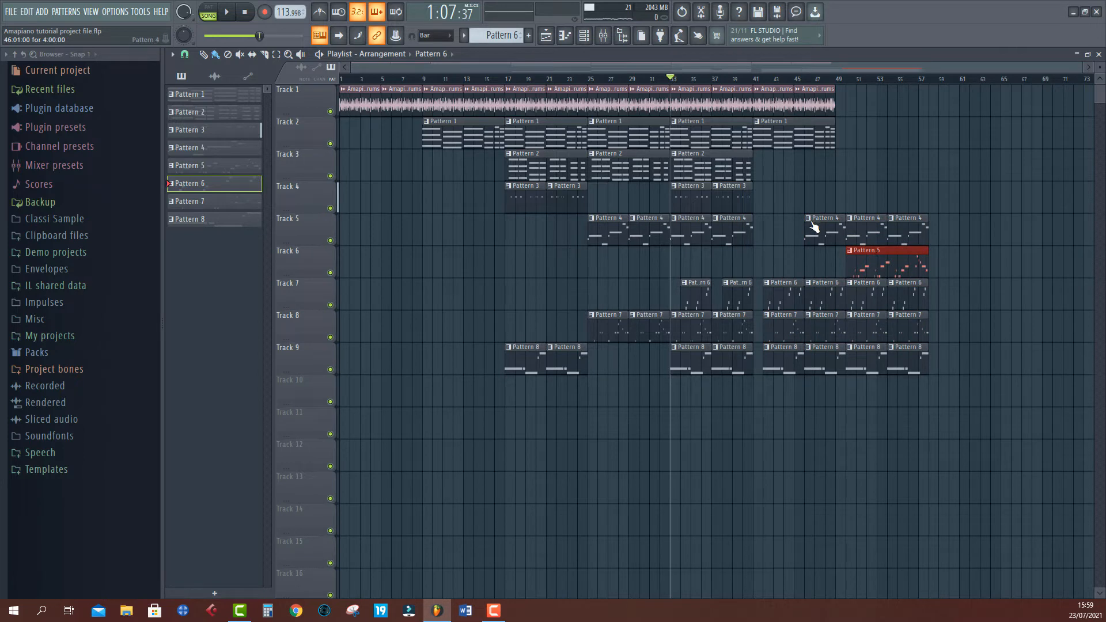
pyautogui.press('space')
pyautogui.click(591, 79)
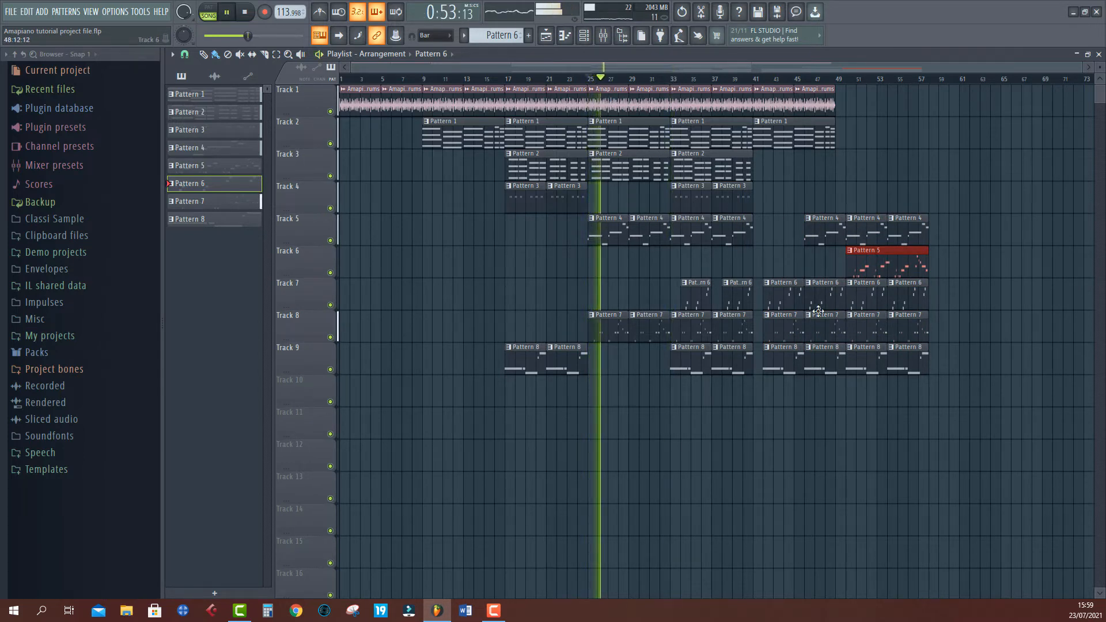
pyautogui.click(236, 149)
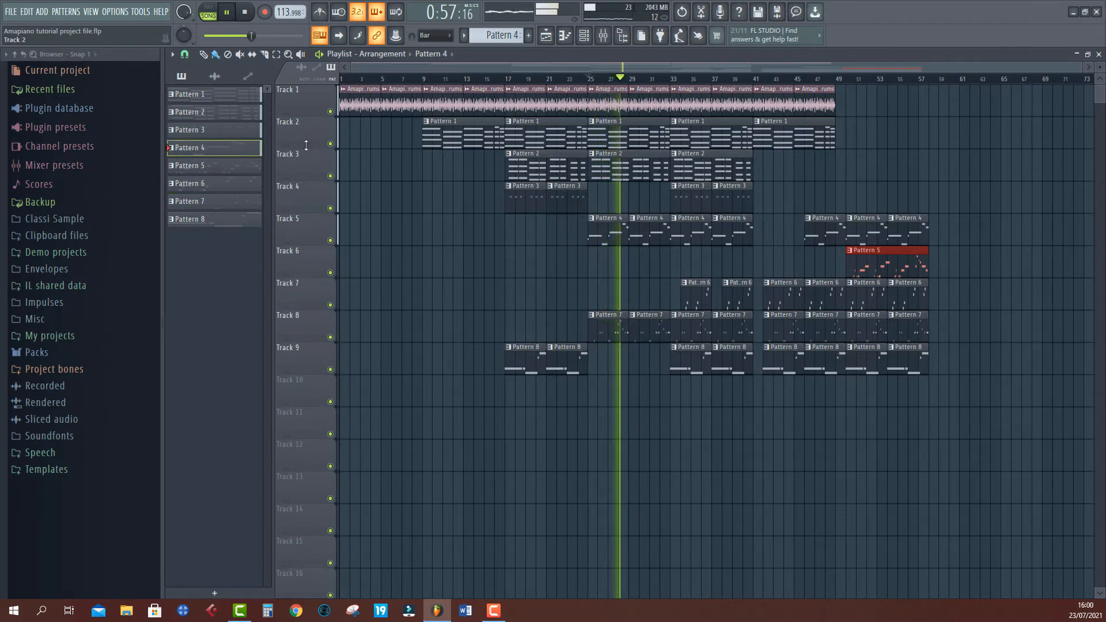
# Step: Copy Pattern 5 to bar 1 of Track 6 and Pattern 1 to bar 1 of Track 2
pyautogui.moveTo(889, 268); pyautogui.dragTo(381, 270)
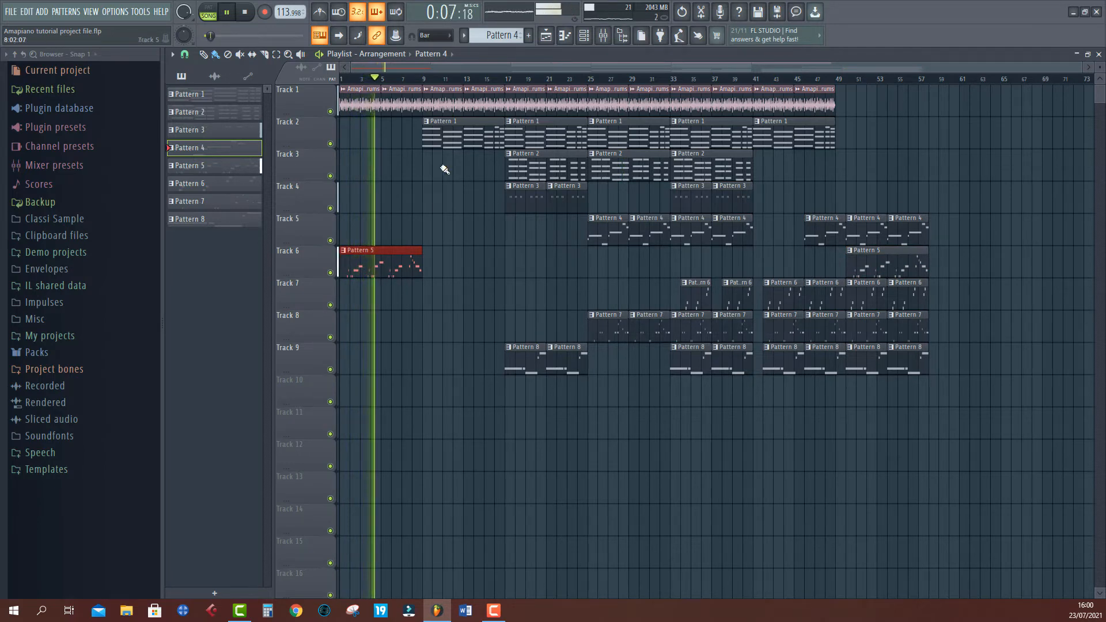
pyautogui.moveTo(429, 143); pyautogui.dragTo(345, 143)
pyautogui.click(345, 144)
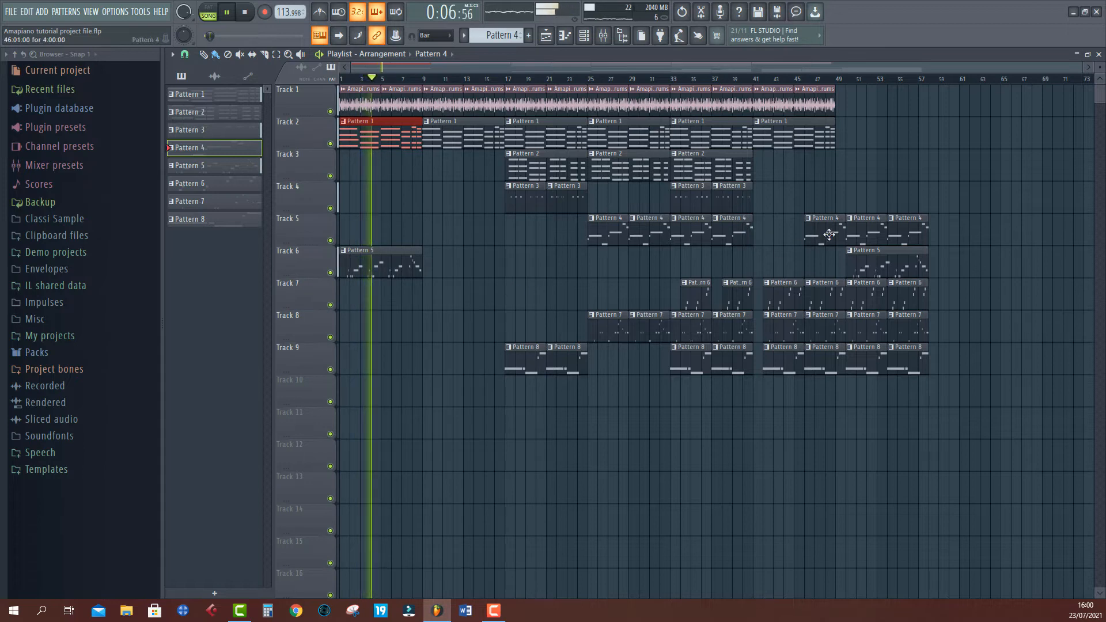
# Step: Delete the leftover clips after bar 41 on Tracks 5 to 9 and save the project
pyautogui.moveTo(771, 182); pyautogui.dragTo(976, 505)
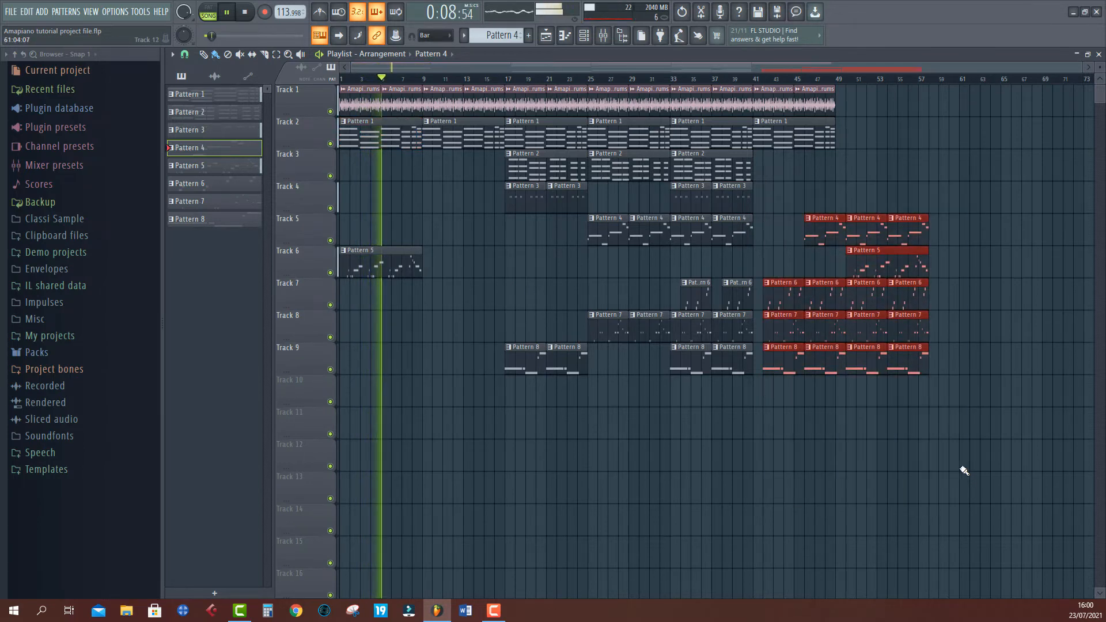
pyautogui.press('Delete')
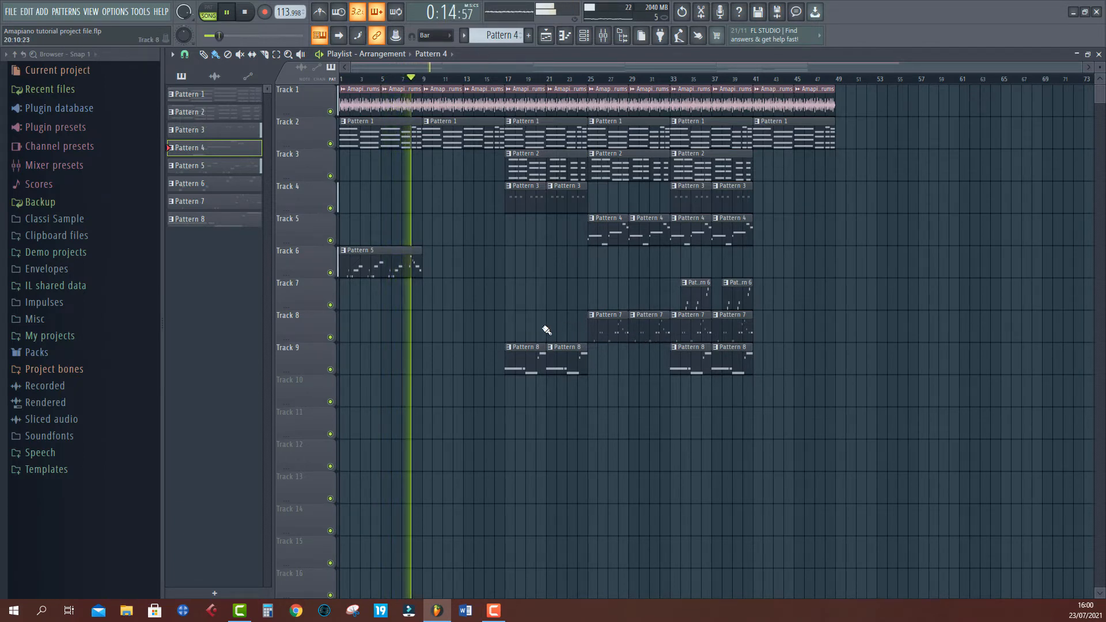
pyautogui.hotkey('ctrl', 's')
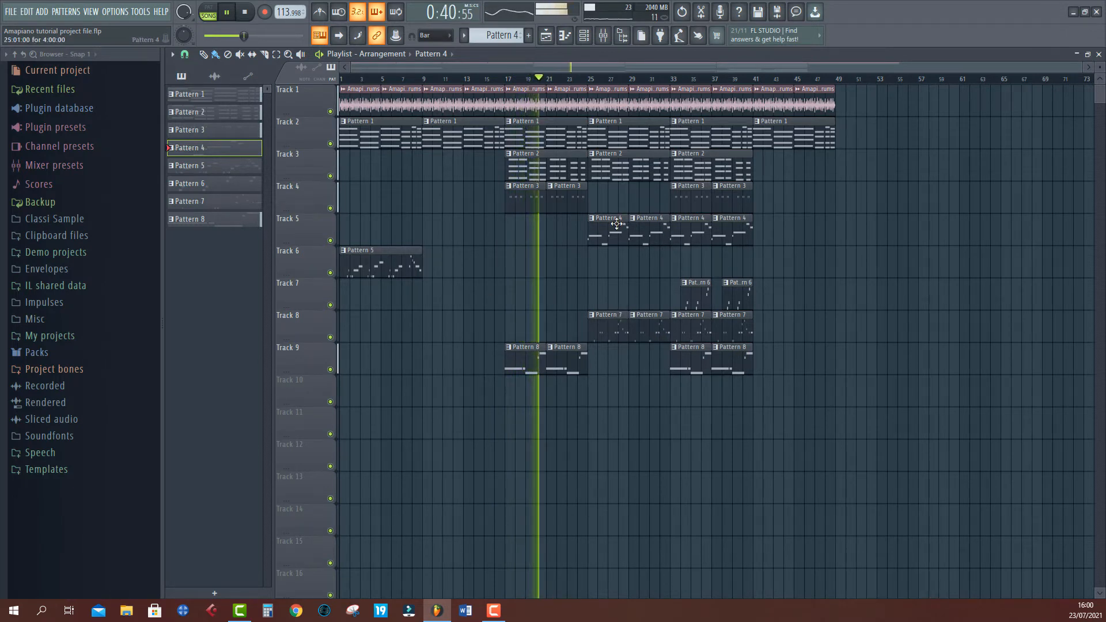
# Step: Try a copy of Pattern 5 at bar 33 of Track 6 during playback, and delete that copy
pyautogui.click(583, 80)
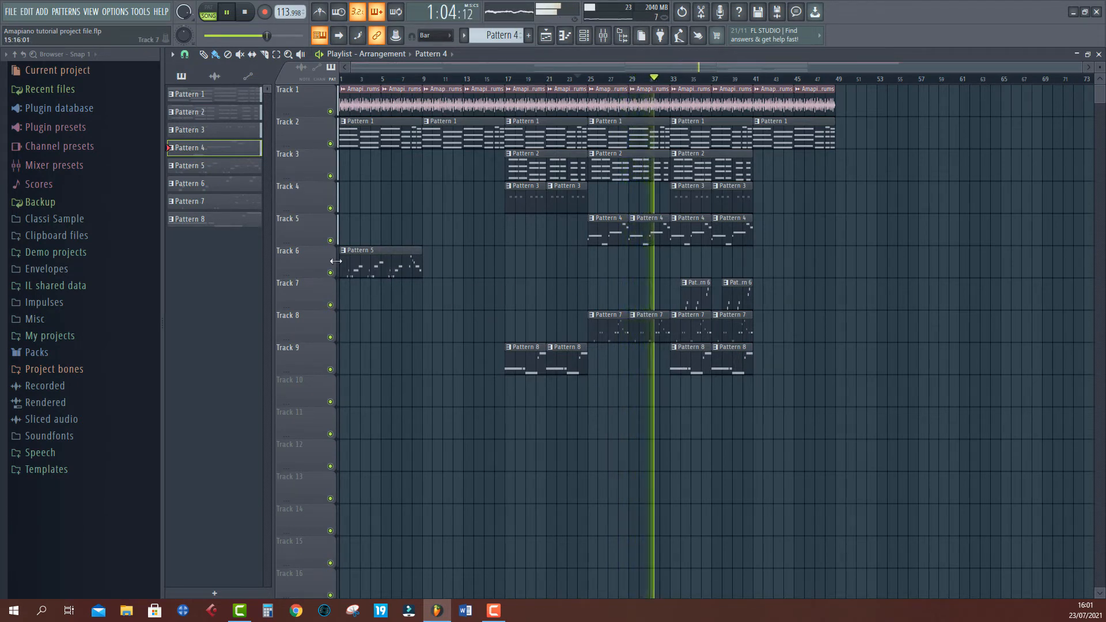
pyautogui.moveTo(371, 265); pyautogui.dragTo(698, 302)
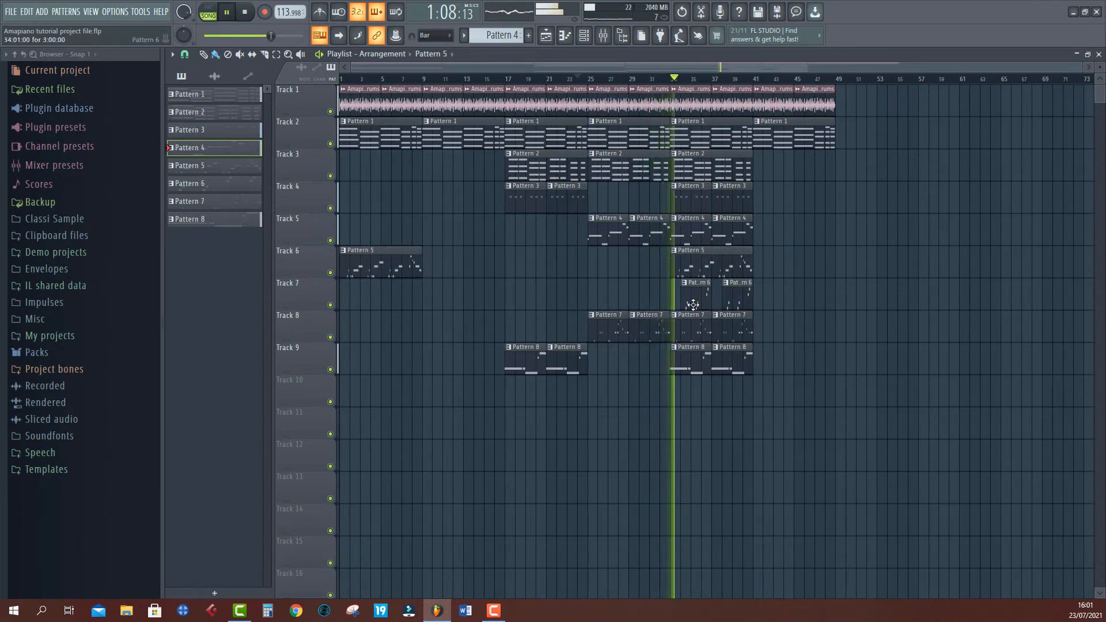
pyautogui.rightClick(714, 263)
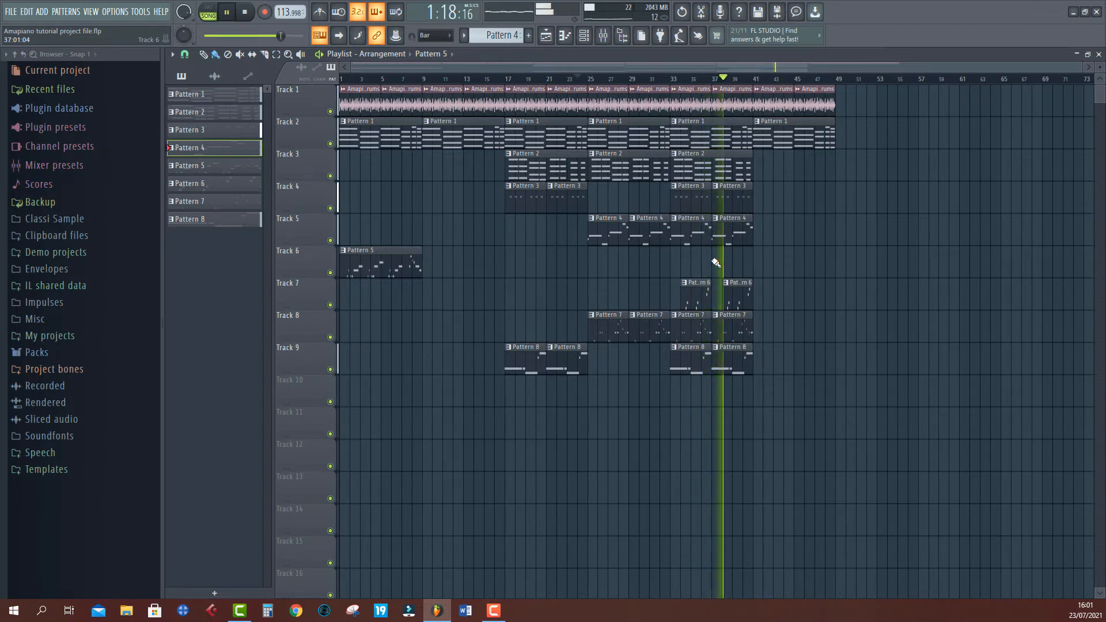
# Step: Stop playback and delete the drum loop and Pattern 1 clips from bar 41 onward on Tracks 1 and 2
pyautogui.press('space')
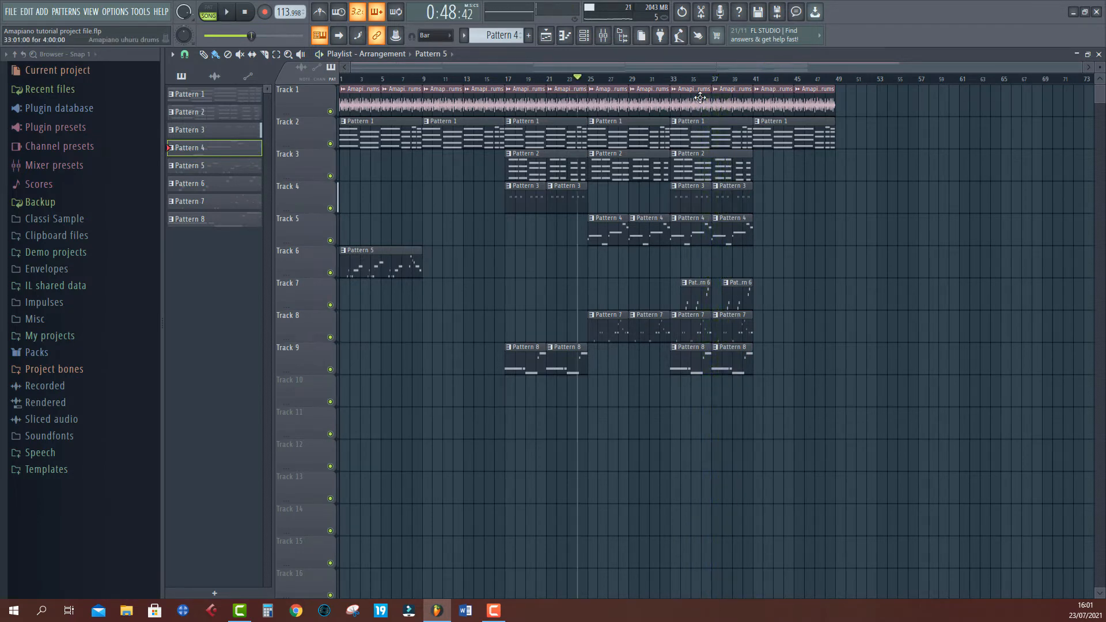
pyautogui.moveTo(758, 103); pyautogui.dragTo(842, 198)
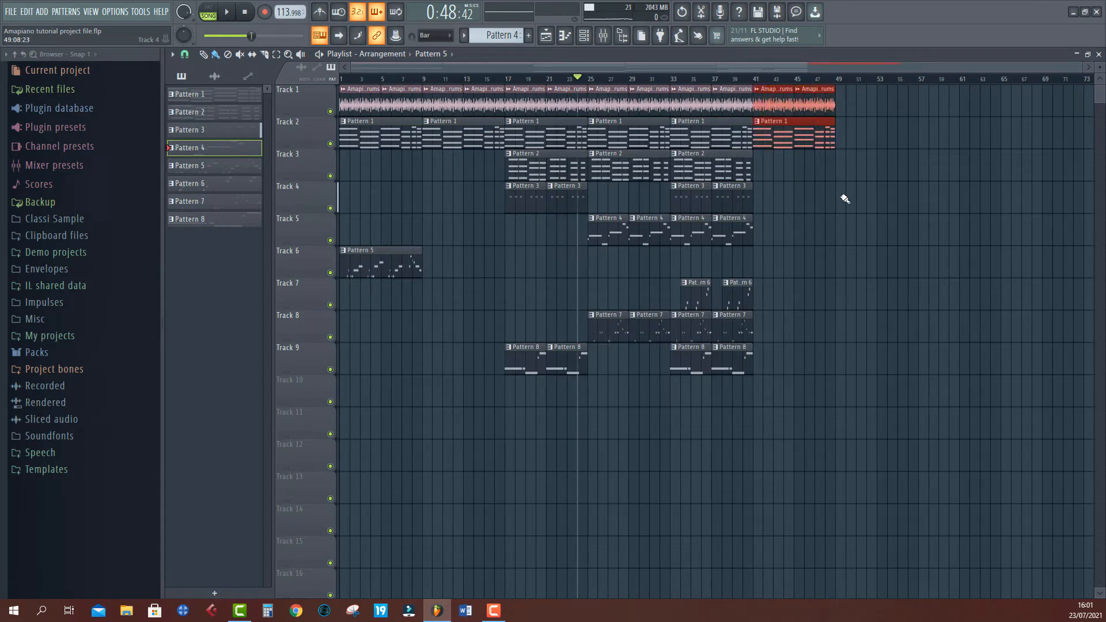
pyautogui.press('Delete')
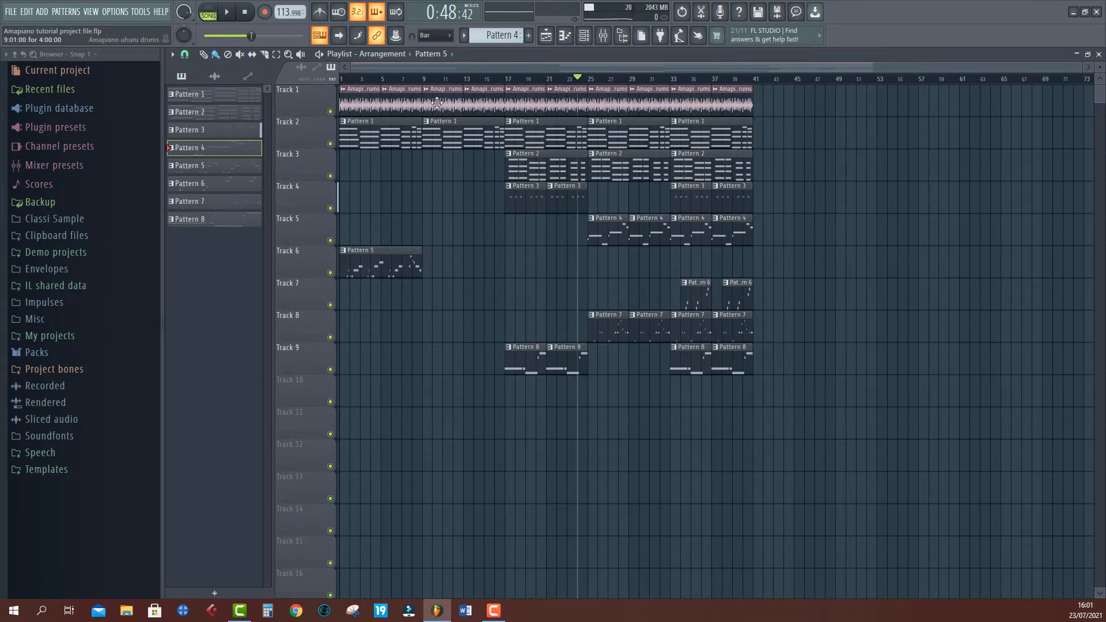
# Step: Copy all clips between bars 9 and 40 to bar 41 and play the song across the joint
pyautogui.moveTo(431, 101); pyautogui.dragTo(816, 474)
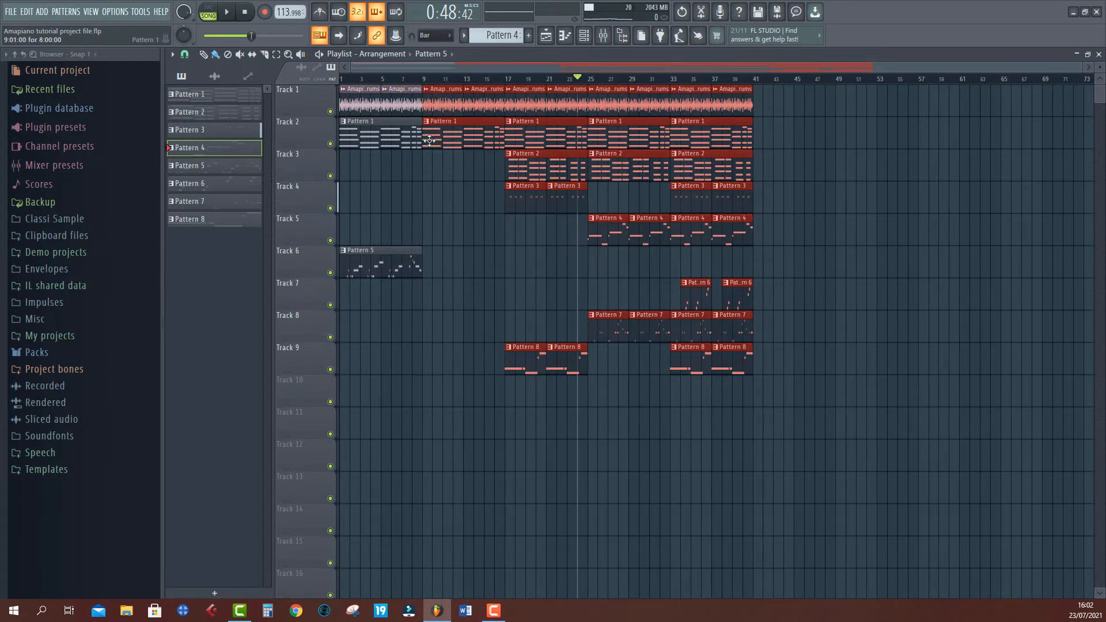
pyautogui.moveTo(429, 141); pyautogui.dragTo(763, 114)
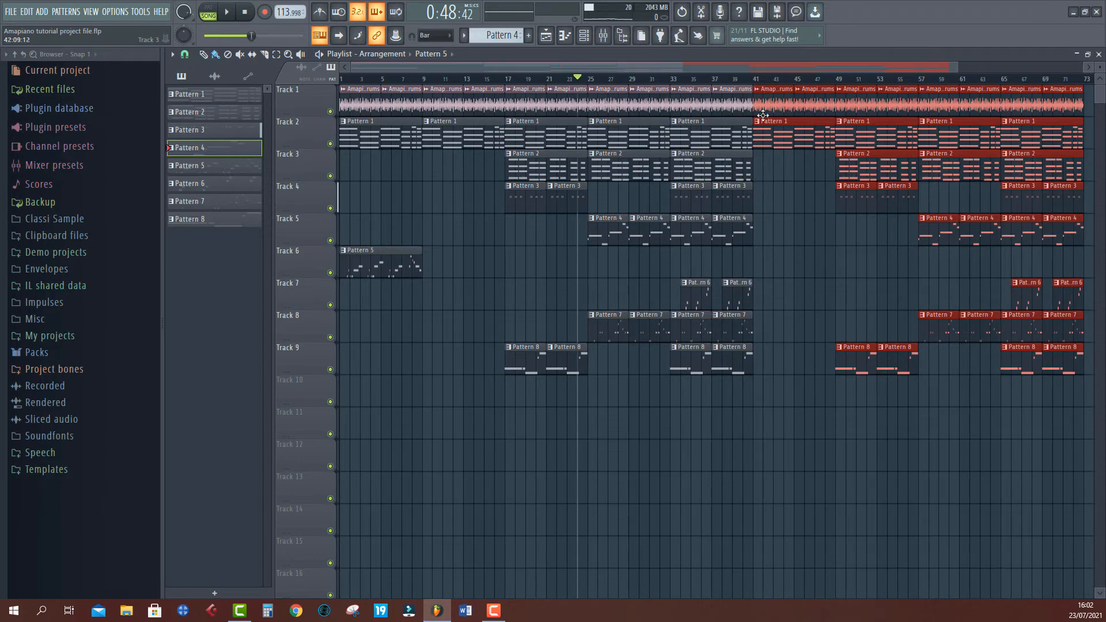
pyautogui.click(746, 82)
pyautogui.press('space')
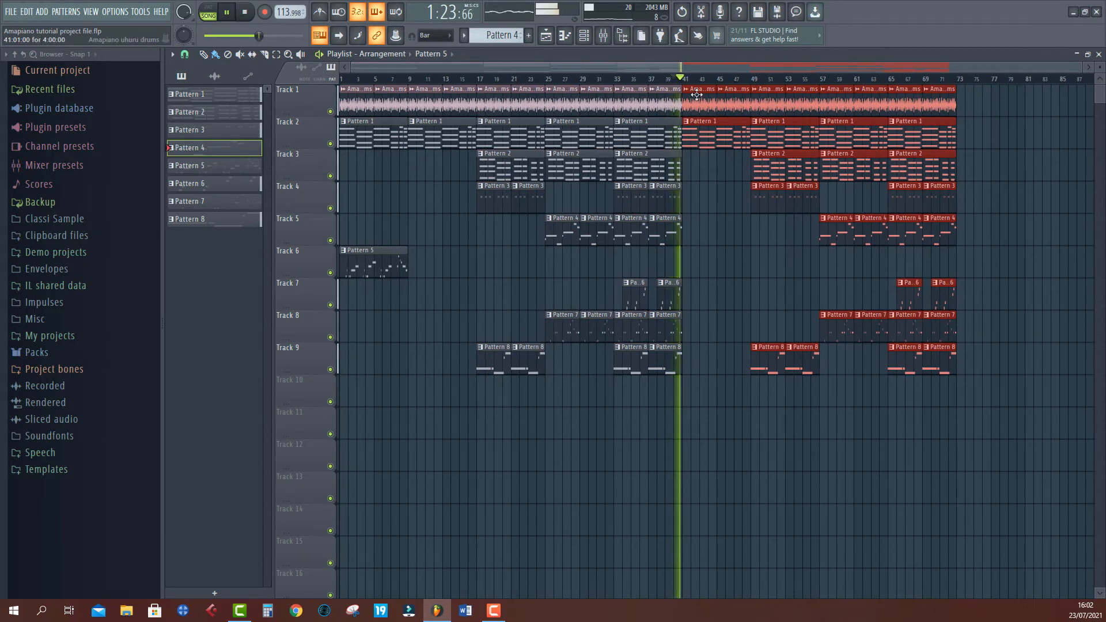
# Step: Try removing the drum loop clip at bar 41 of Track 1, and undo the deletion
pyautogui.rightClick(698, 98)
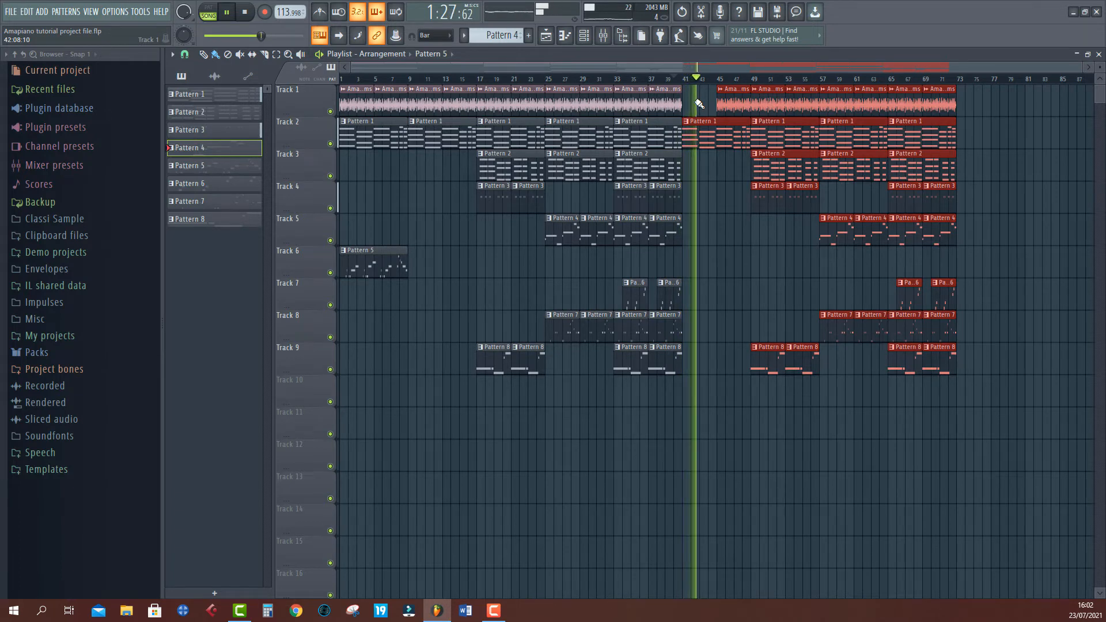
pyautogui.click(699, 104)
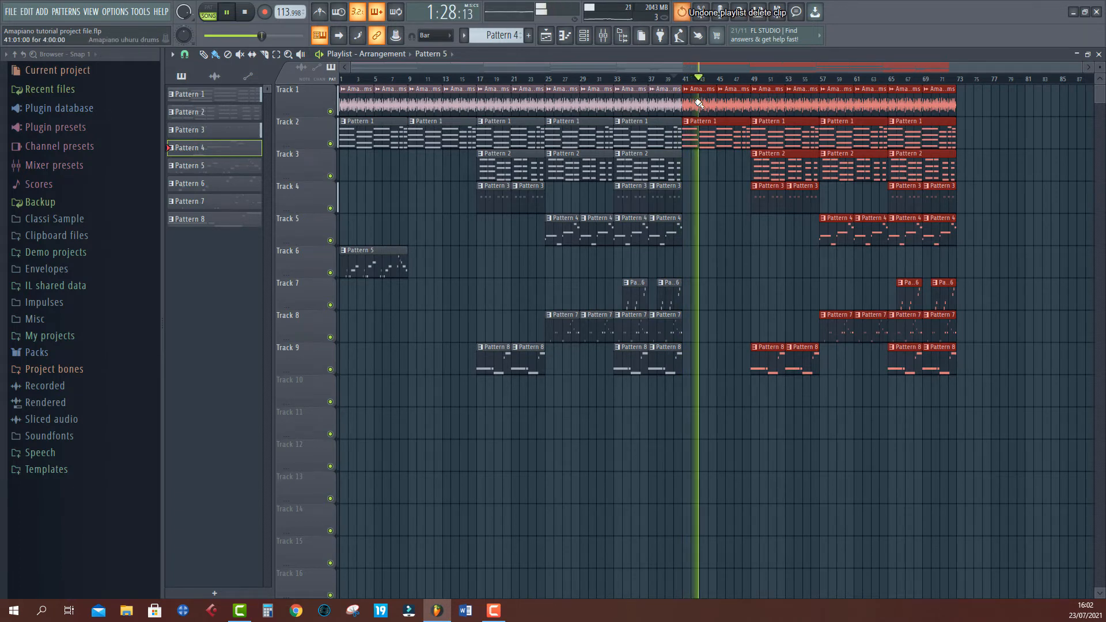
# Step: Play the copied section from bars 48, 57 and 68 and save the project
pyautogui.click(742, 81)
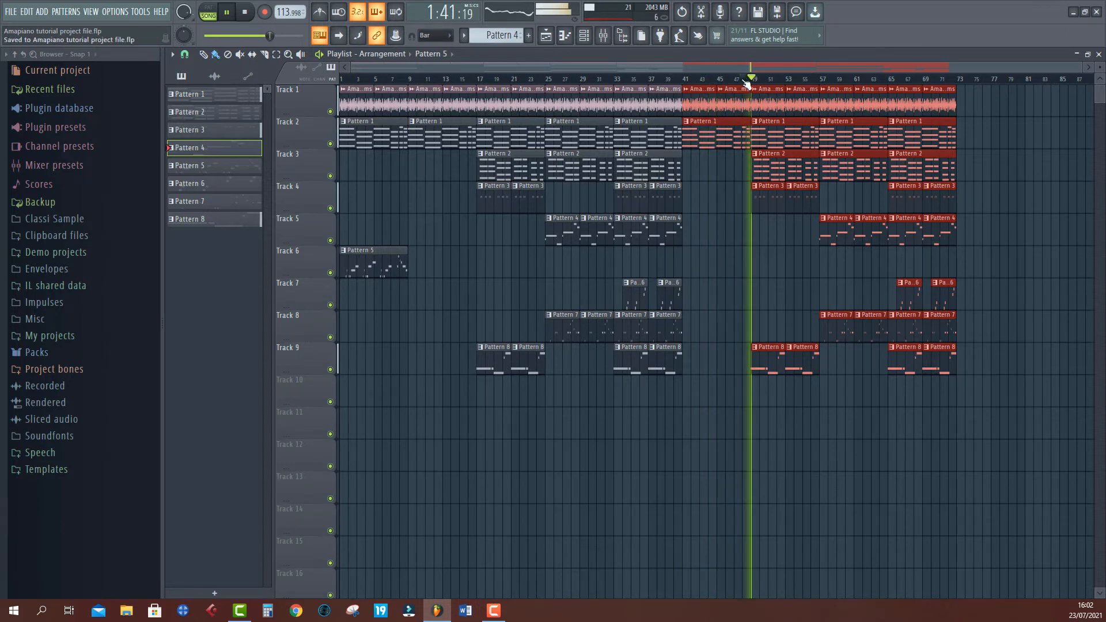
pyautogui.moveTo(738, 68); pyautogui.dragTo(891, 88)
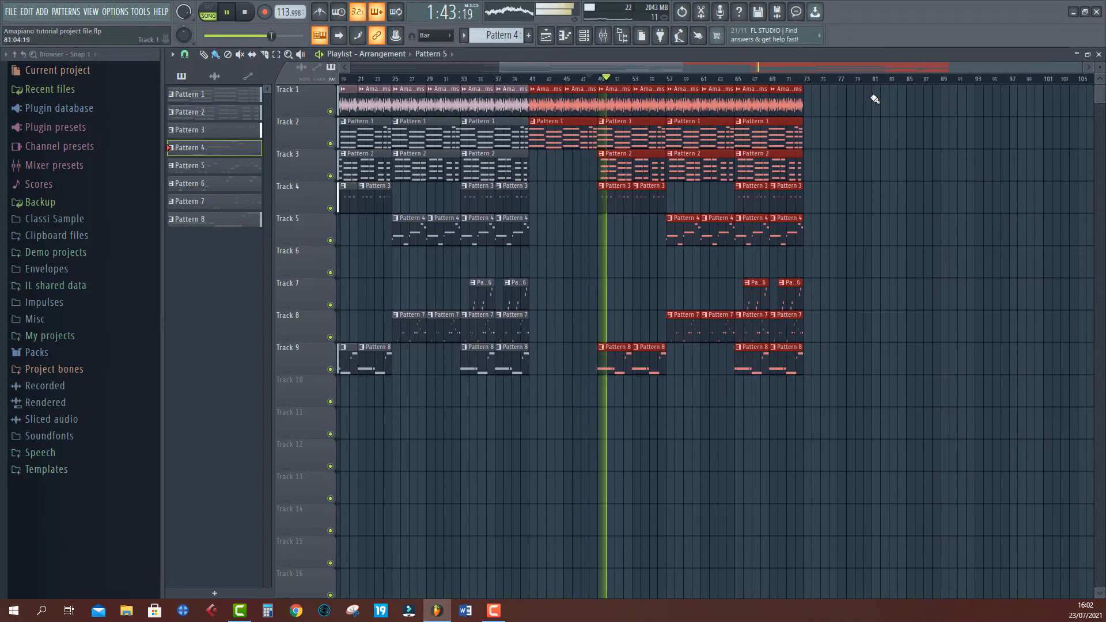
pyautogui.hotkey('ctrl', 's')
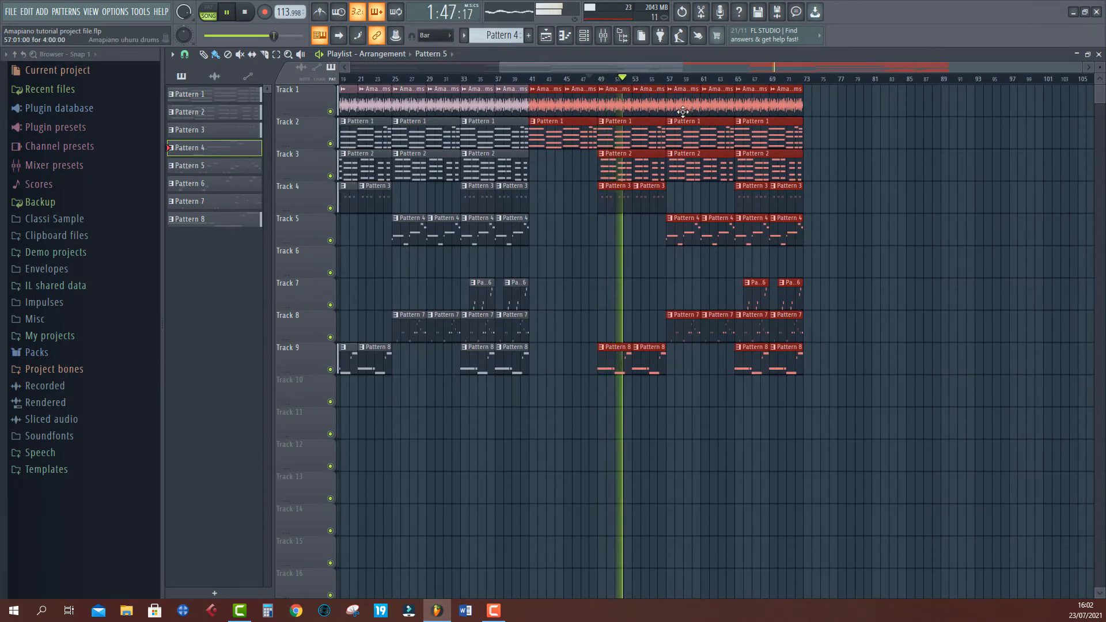
pyautogui.press('space')
pyautogui.click(668, 79)
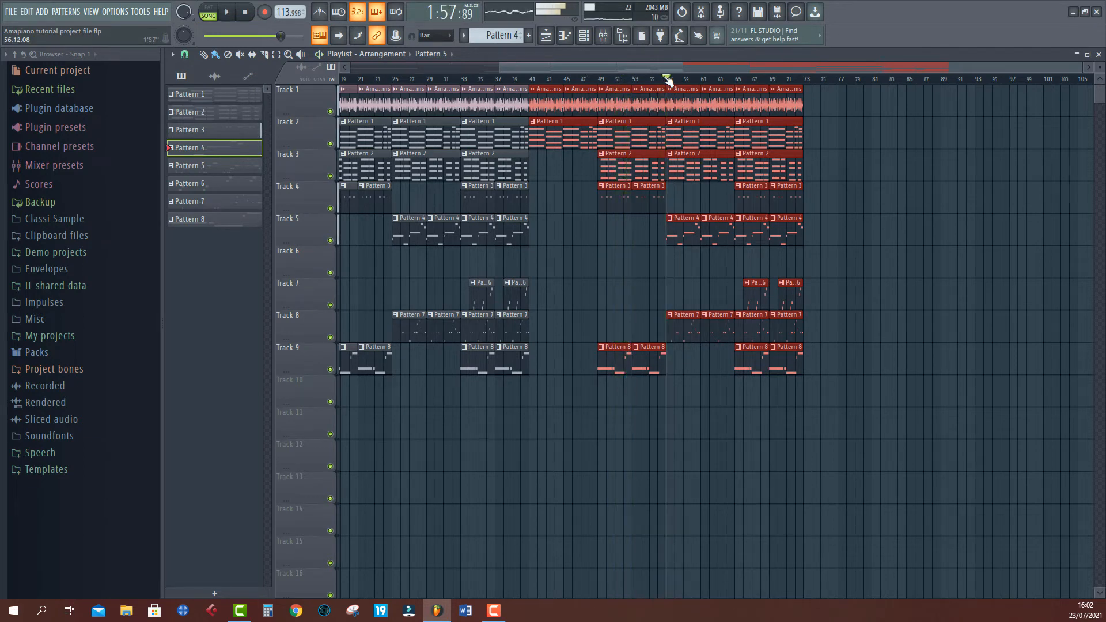
pyautogui.press('space')
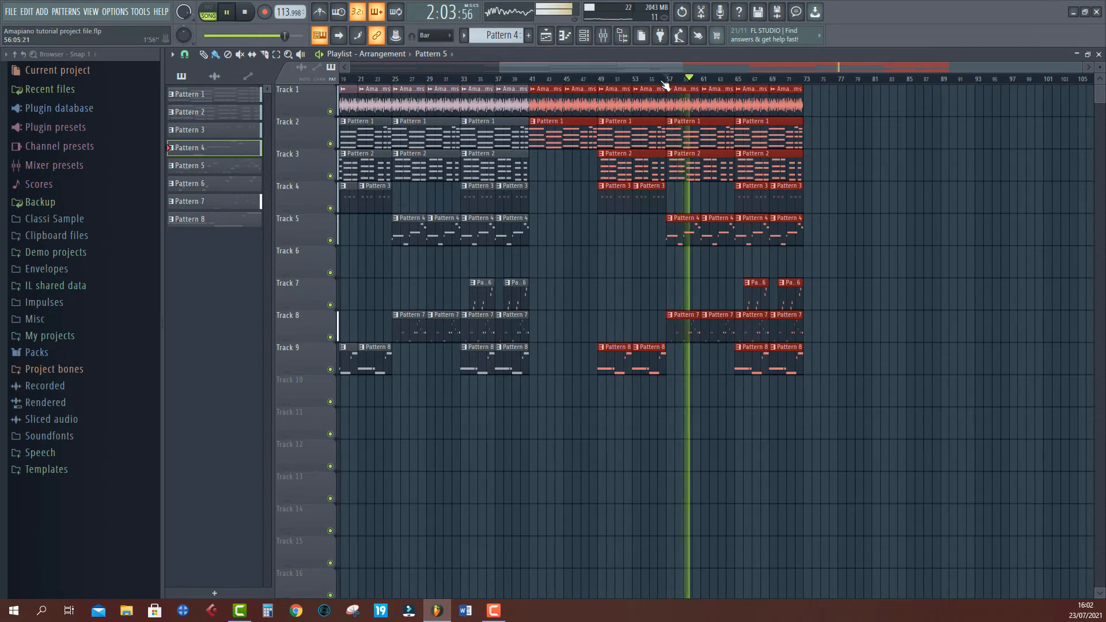
pyautogui.click(762, 81)
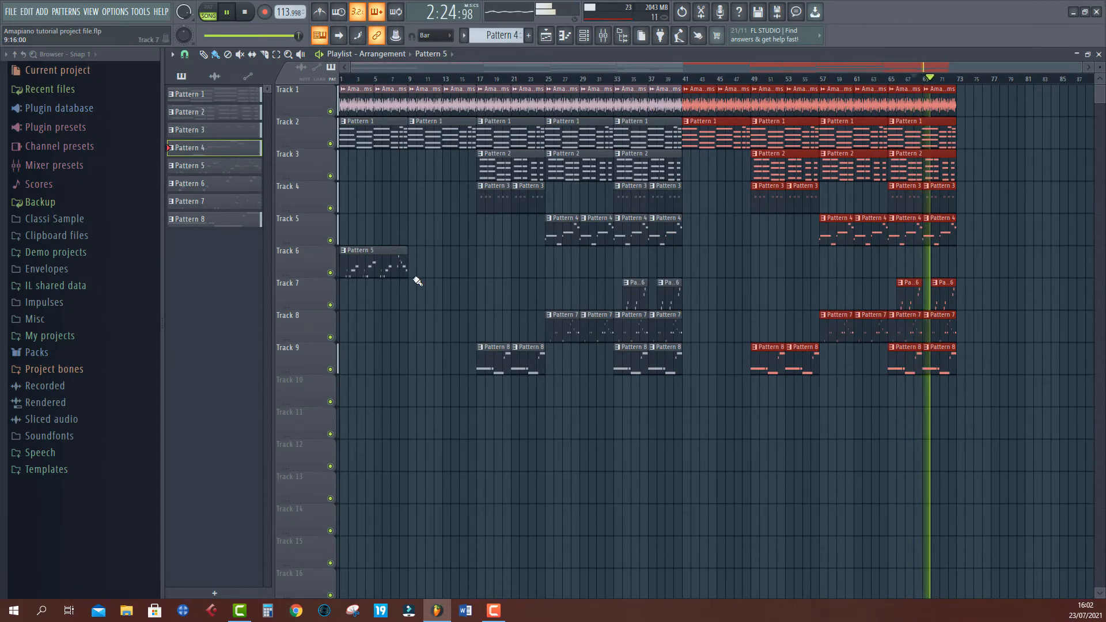
# Step: Copy the clips of bars 1 to 8 on Tracks 1, 2 and 6 to bar 73, undoing a trial deletion of the copied Pattern 5
pyautogui.moveTo(403, 309); pyautogui.dragTo(341, 86)
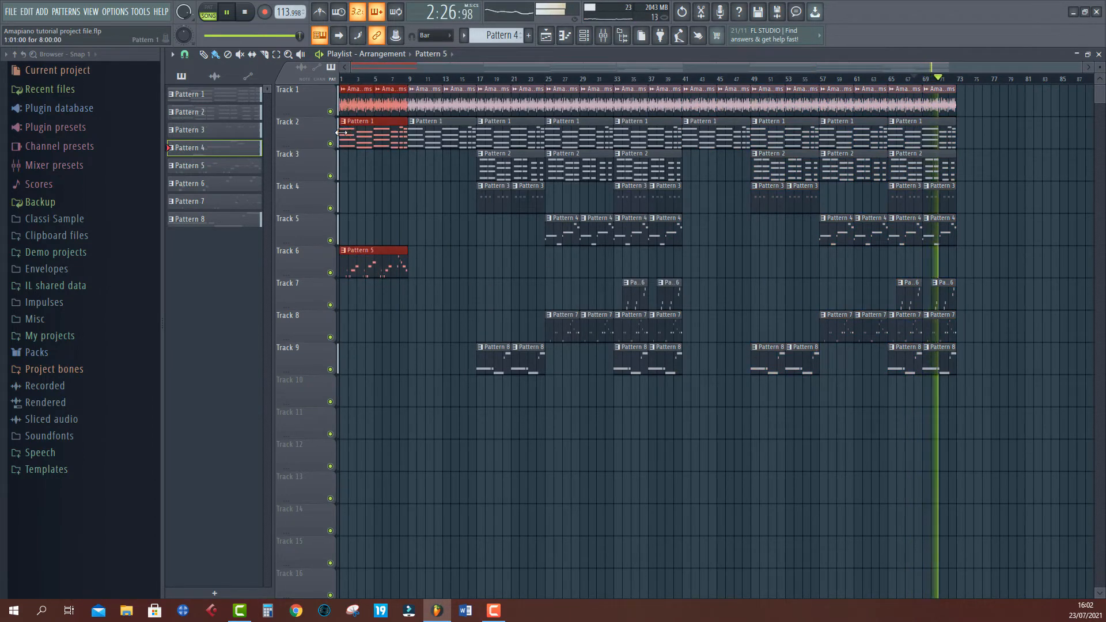
pyautogui.moveTo(347, 133); pyautogui.dragTo(971, 197)
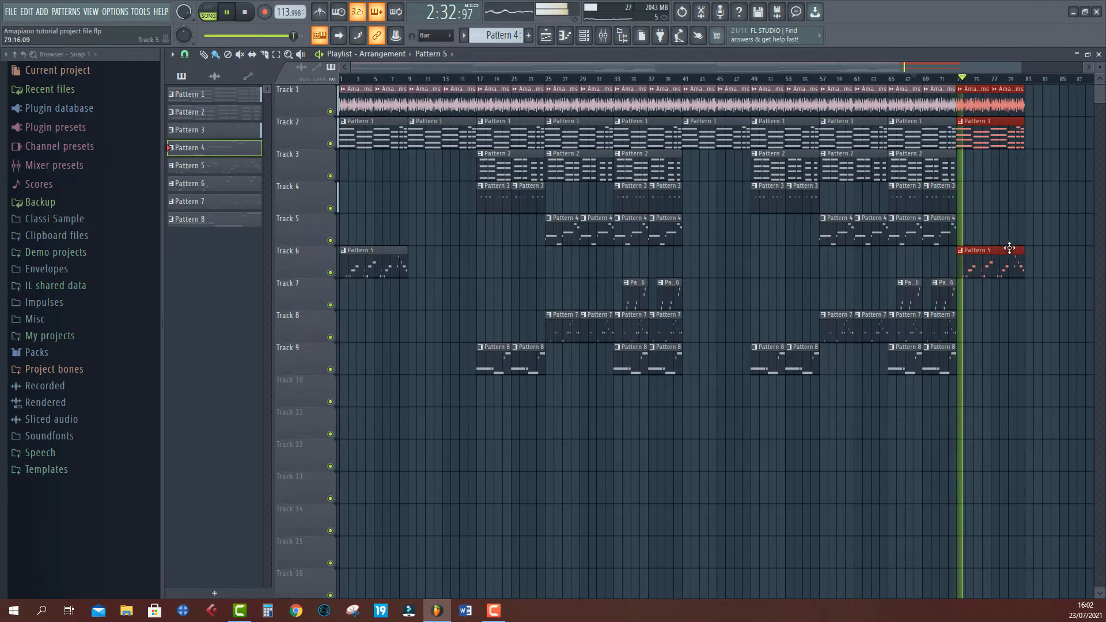
pyautogui.rightClick(986, 263)
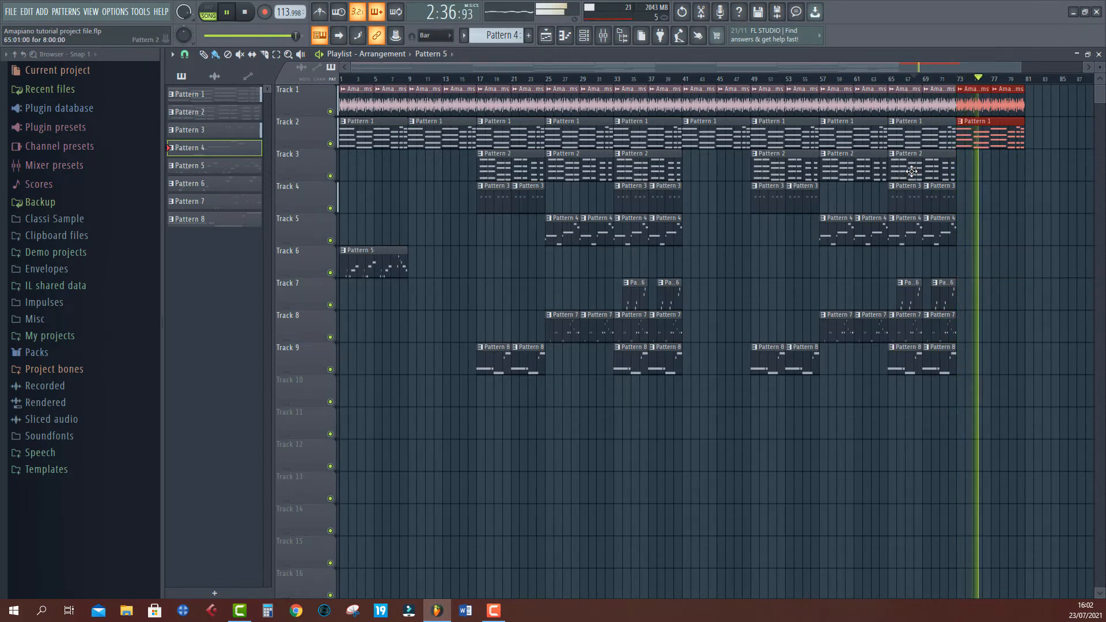
pyautogui.hotkey('ctrl', 'z')
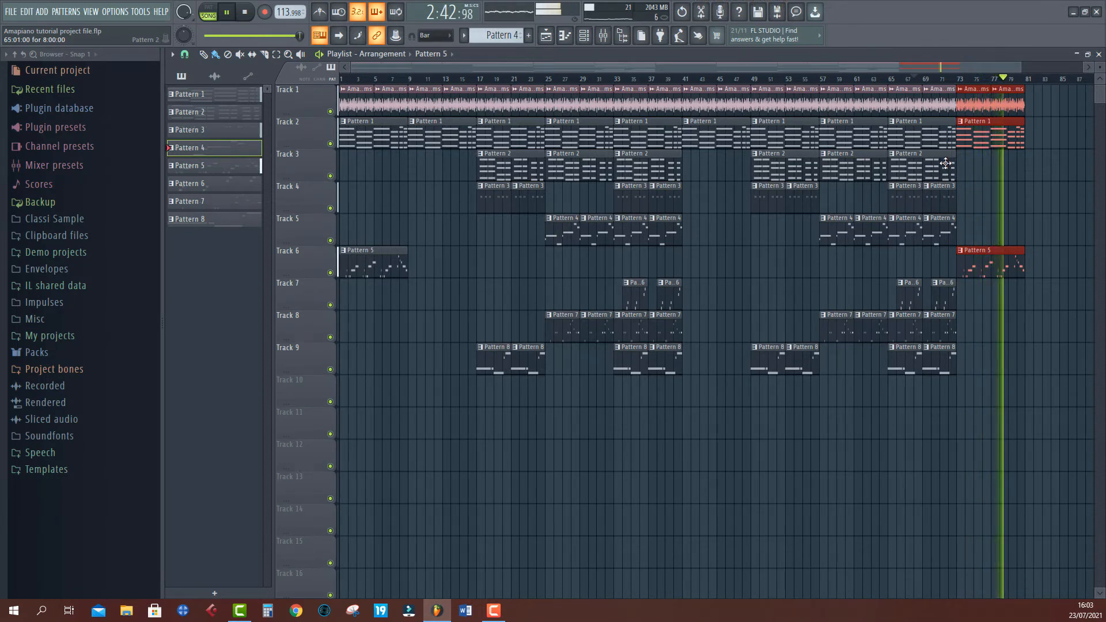
# Step: Duplicate the drum loop, Pattern 1 and Pattern 5 clips of bars 73 to 80 to bar 81, and stop playback
pyautogui.scroll(-2, 975, 83)
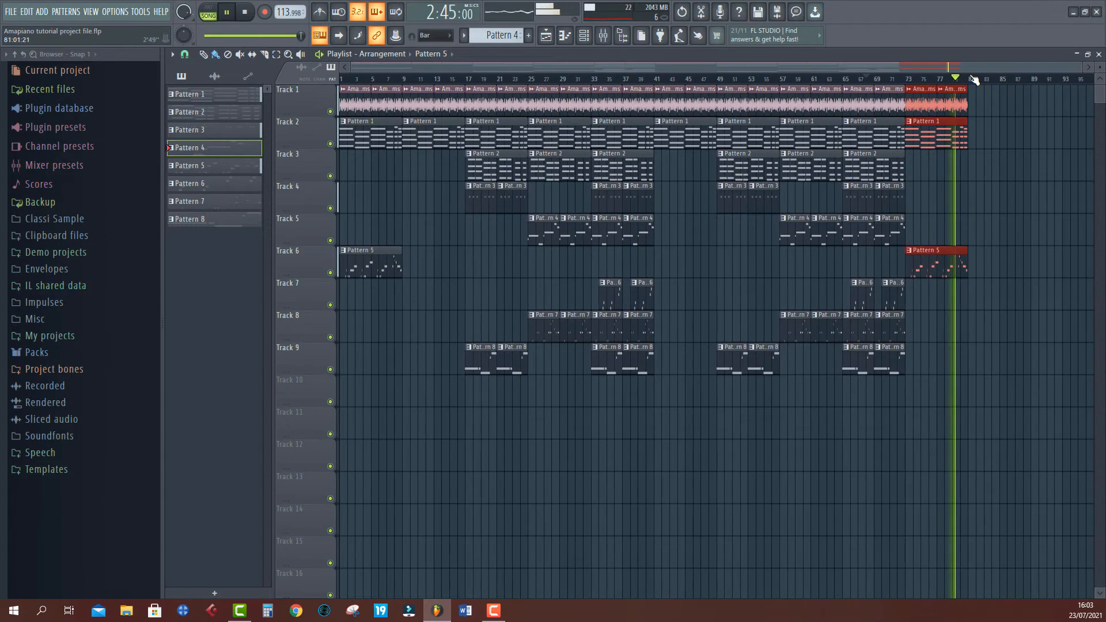
pyautogui.moveTo(997, 99); pyautogui.dragTo(918, 262)
pyautogui.hotkey('ctrl', 'b')
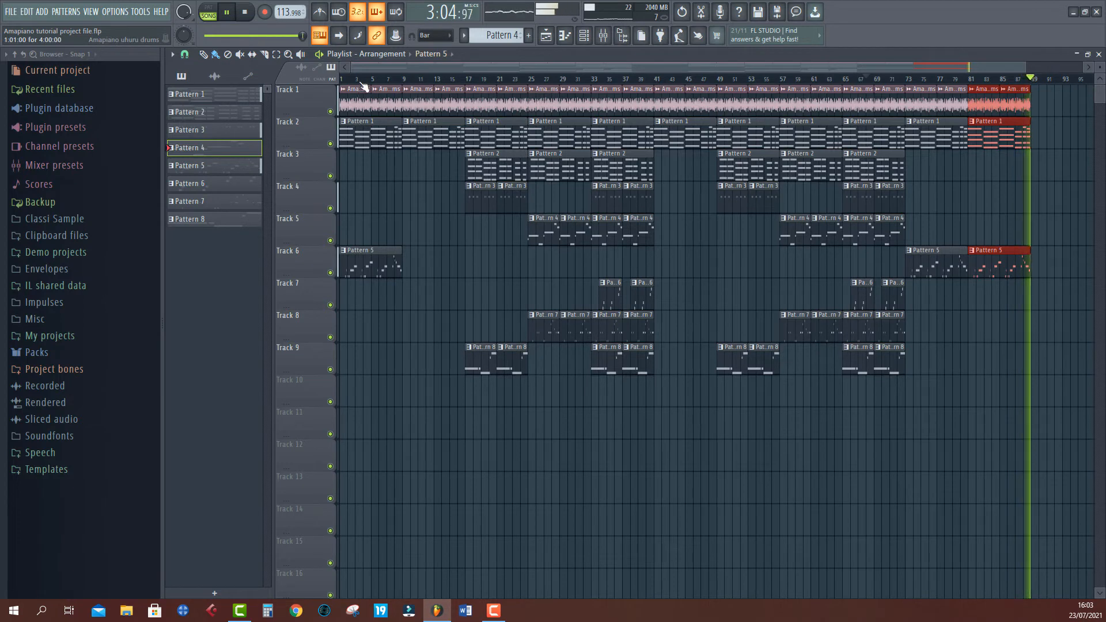
pyautogui.press('space')
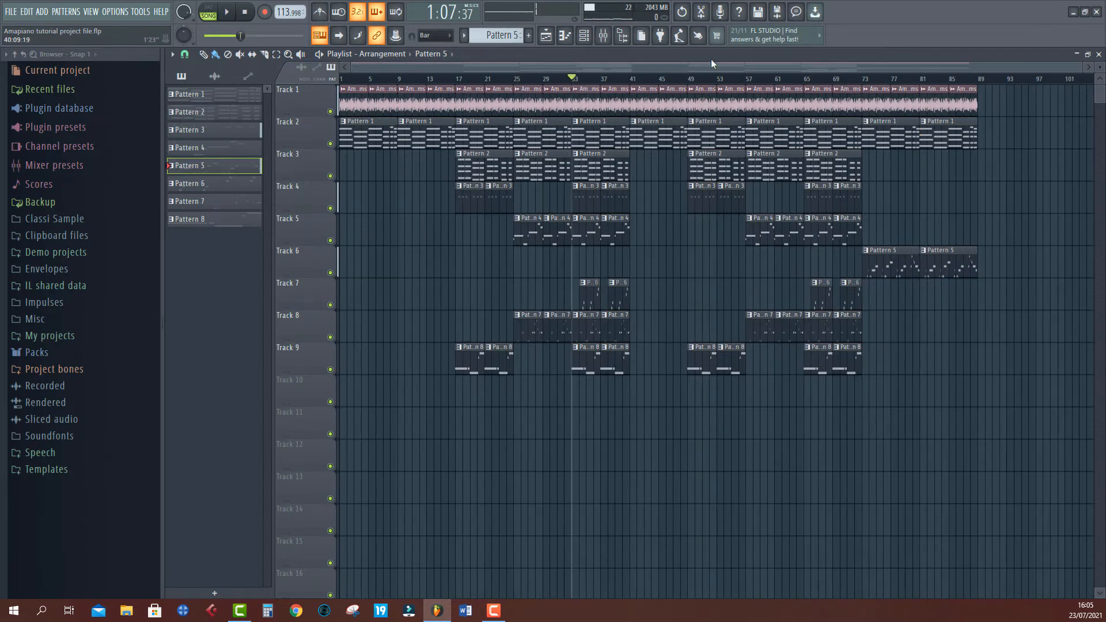
# Step: Record a melody into a new pattern placed on Track 10 at bar 41, starting song playback from bar 39
pyautogui.click(499, 38)
pyautogui.click(620, 61)
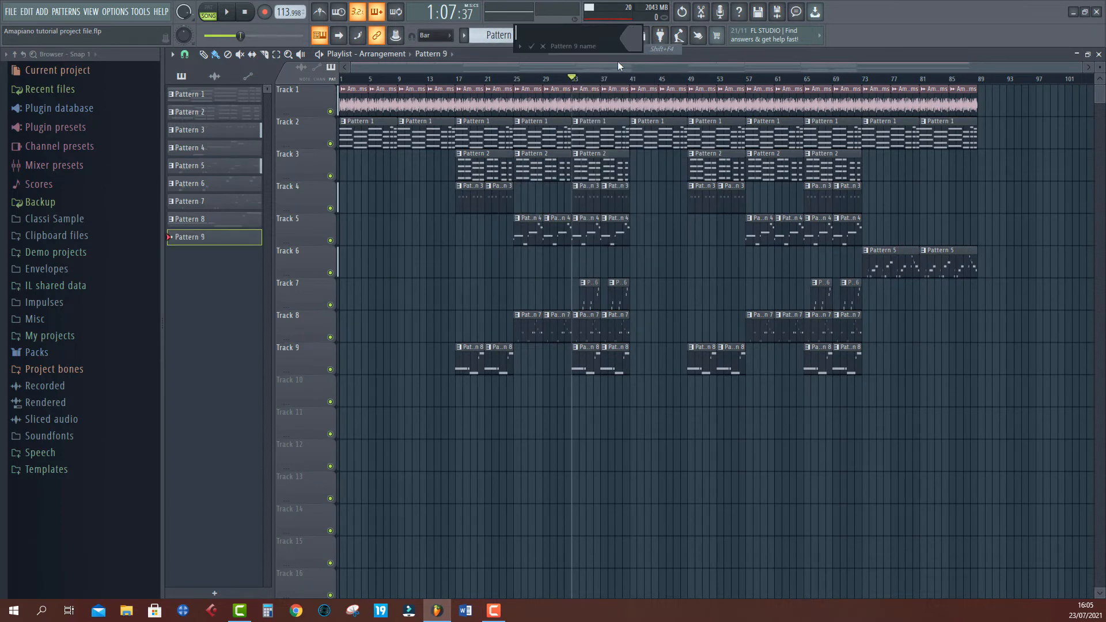
pyautogui.click(532, 47)
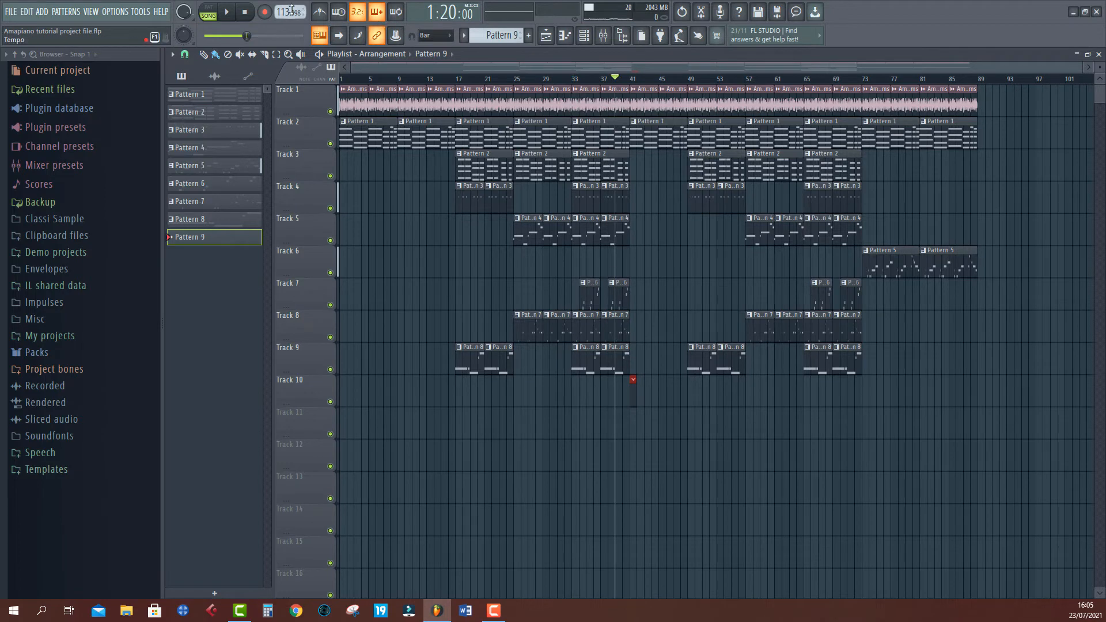
pyautogui.click(227, 14)
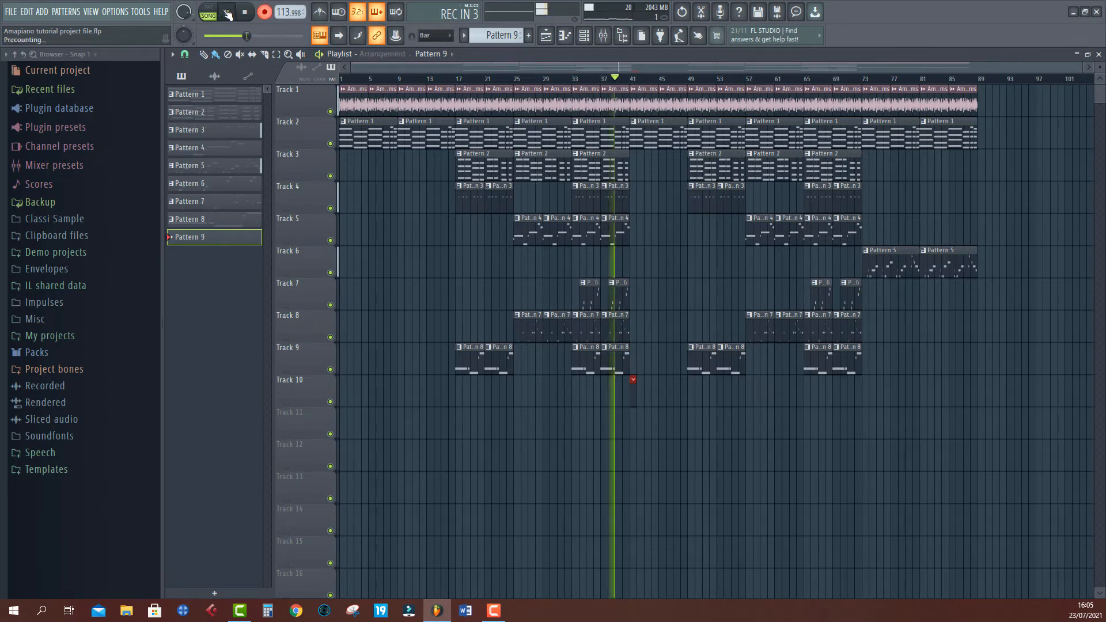
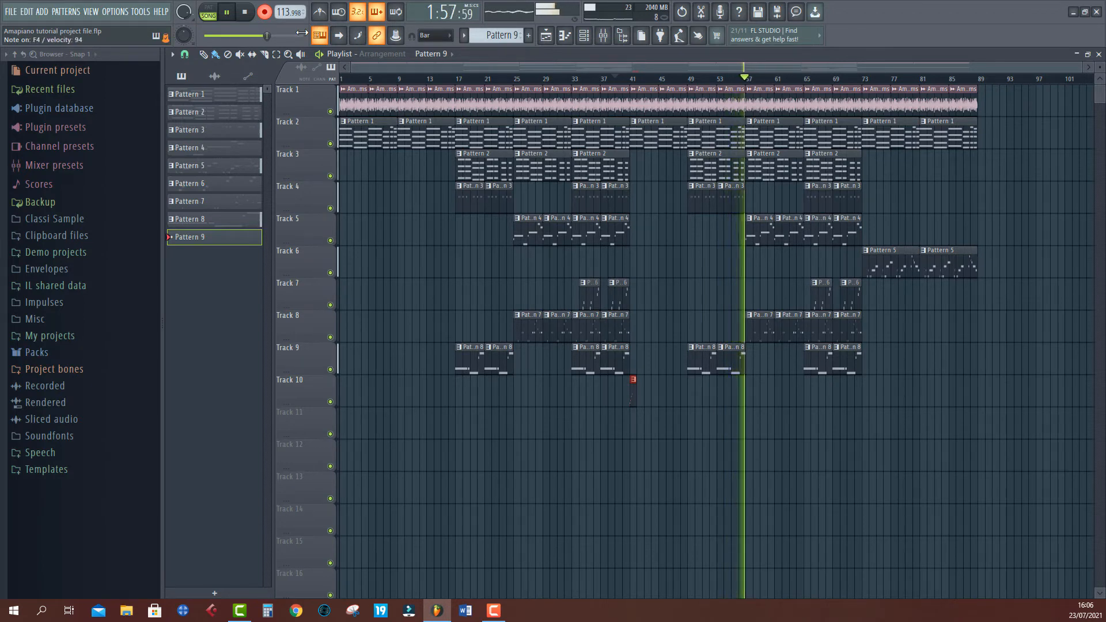
pyautogui.press('space')
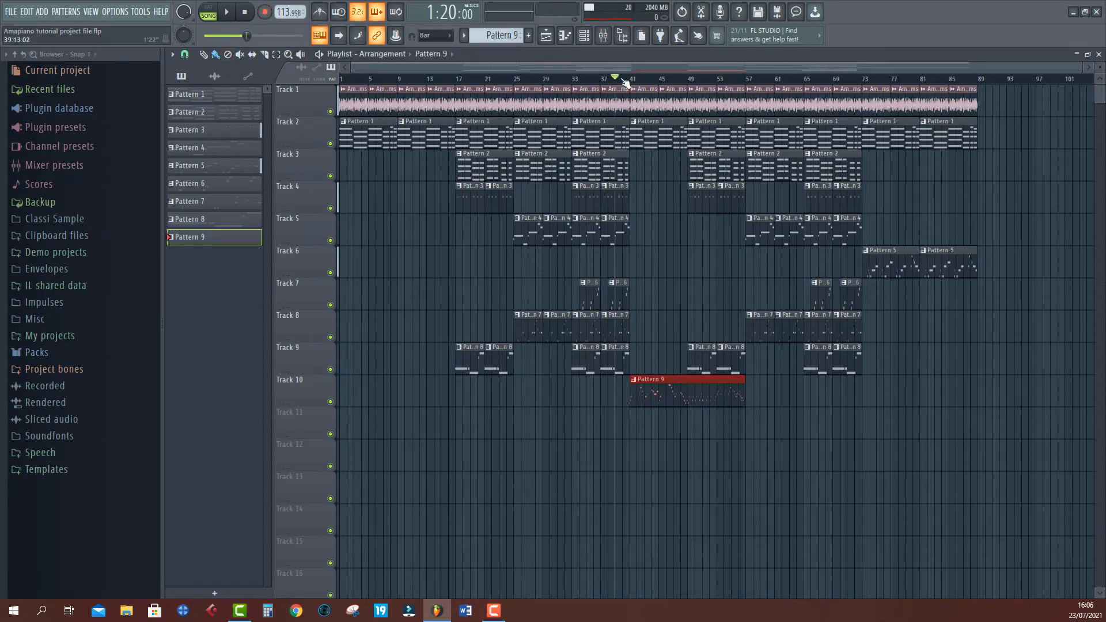
# Step: Open the recorded Track 10 pattern in the piano roll, quantize its notes to the grid, and replay the opening
pyautogui.press('space')
pyautogui.doubleClick(650, 402)
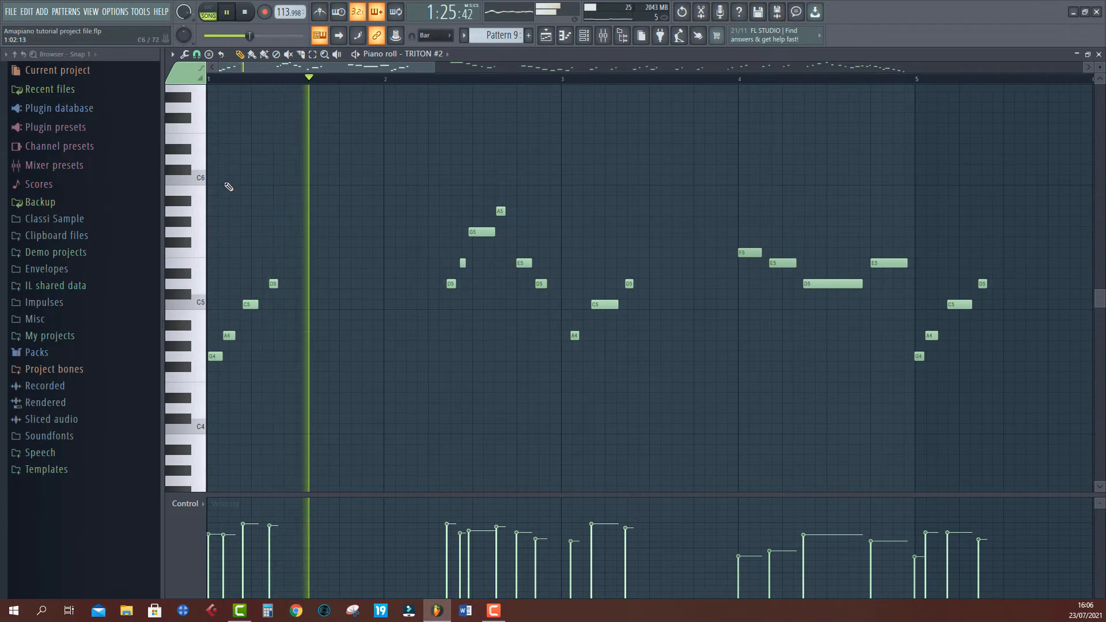
pyautogui.click(237, 79)
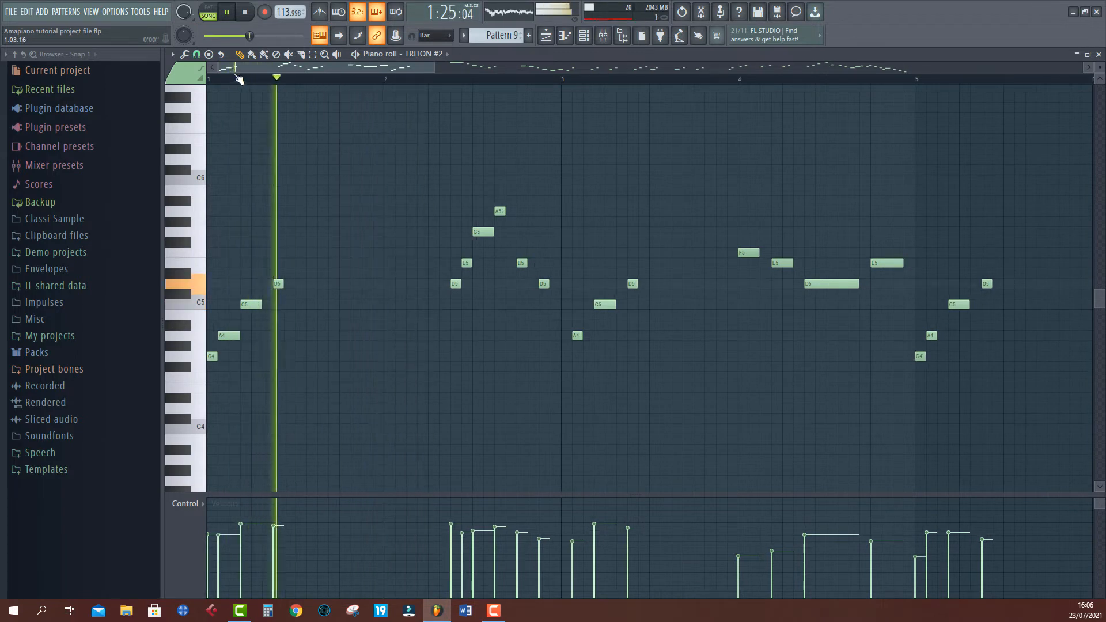
pyautogui.click(237, 79)
# Step: Shorten the A4 note in bar 1 of the melody to one step and replay the opening
pyautogui.moveTo(239, 336); pyautogui.dragTo(231, 340)
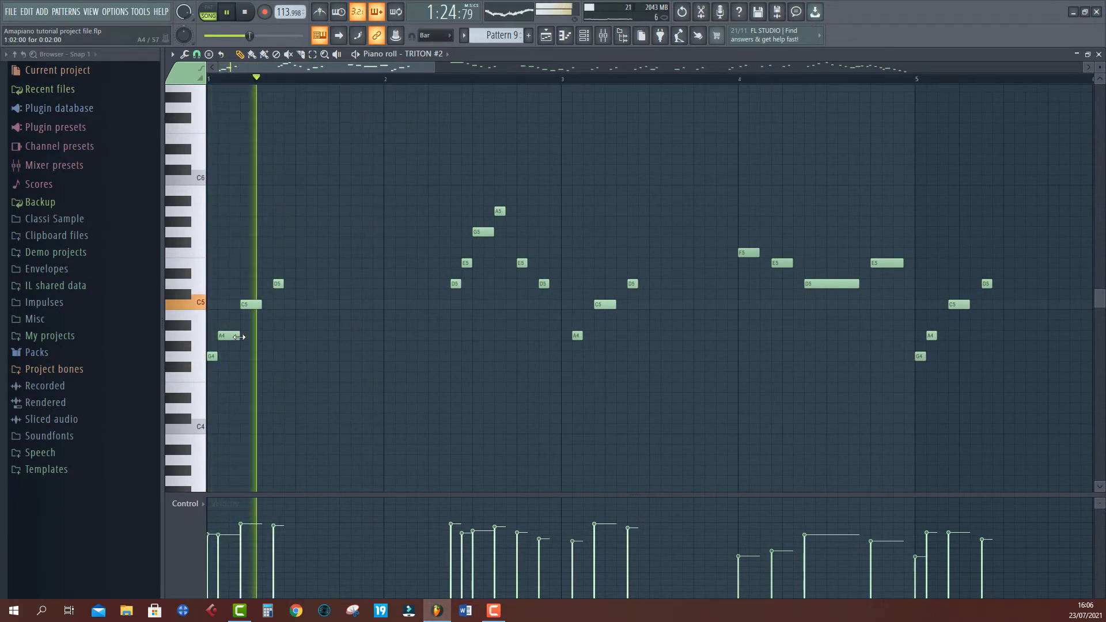
pyautogui.press('space')
pyautogui.press('space')
pyautogui.press('space')
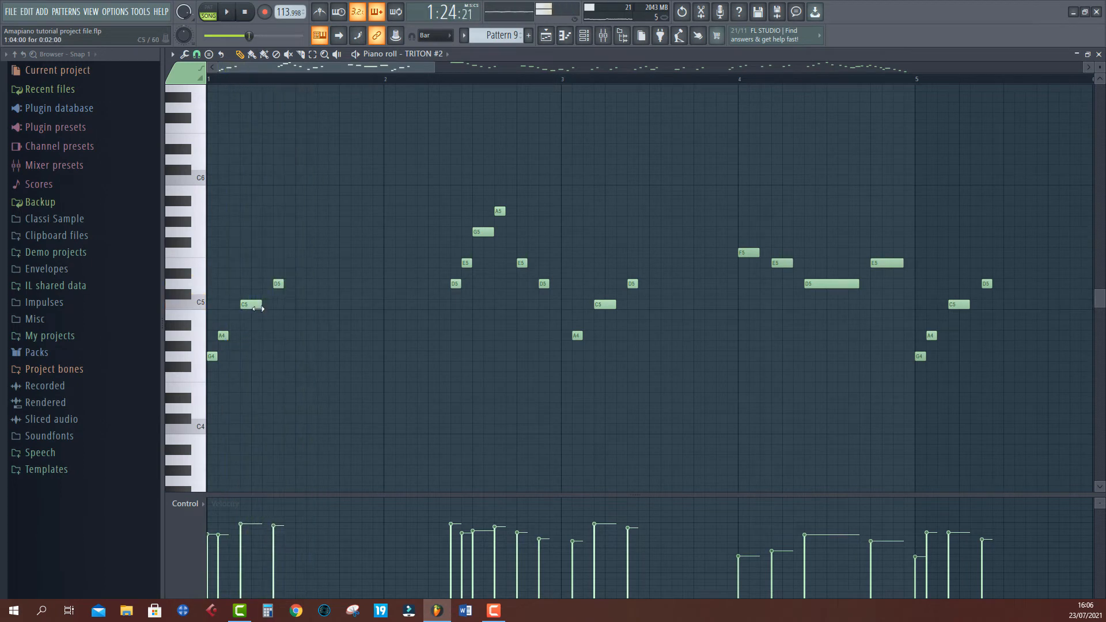
pyautogui.press('space')
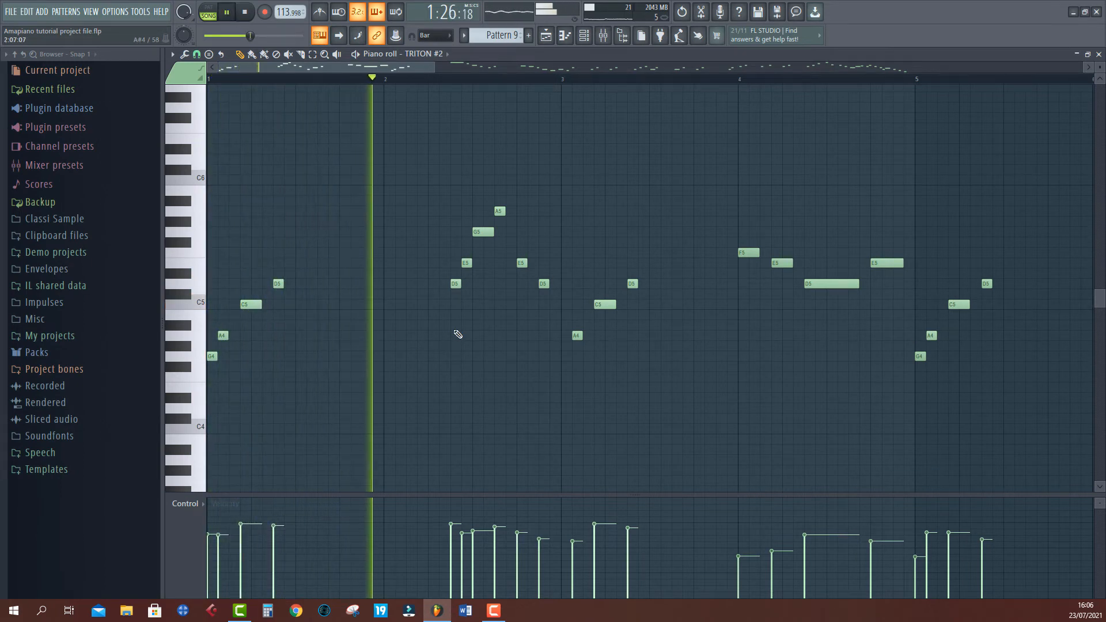
# Step: Listen through the melody to bar 7 and move that bar's C5 note one step earlier
pyautogui.scroll(1, 514, 337)
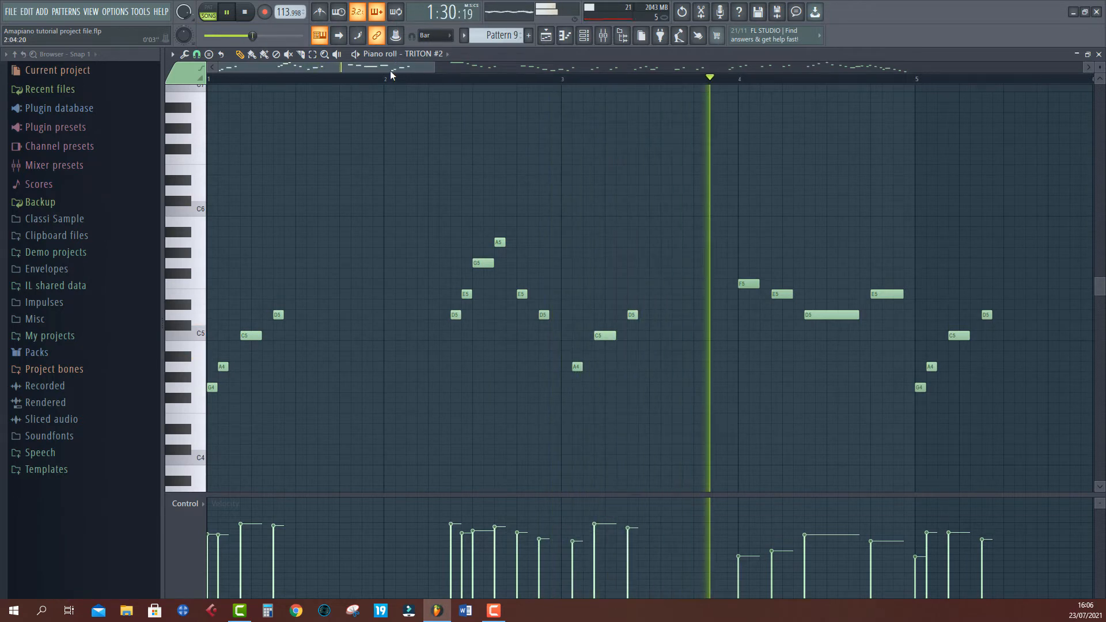
pyautogui.scroll(-5, 394, 85)
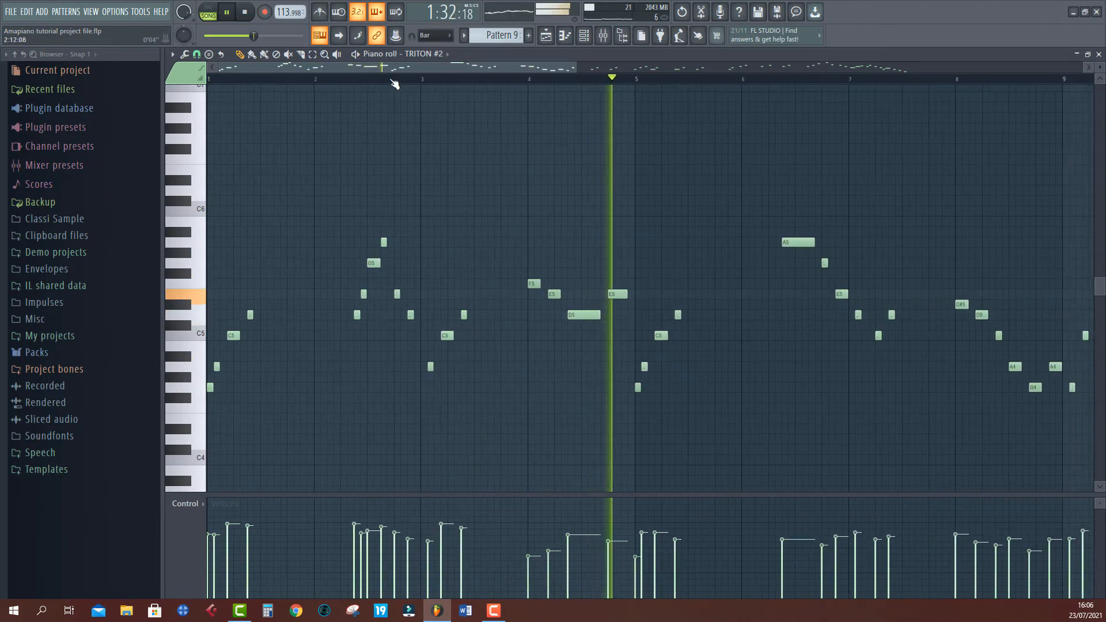
pyautogui.scroll(-2, 393, 81)
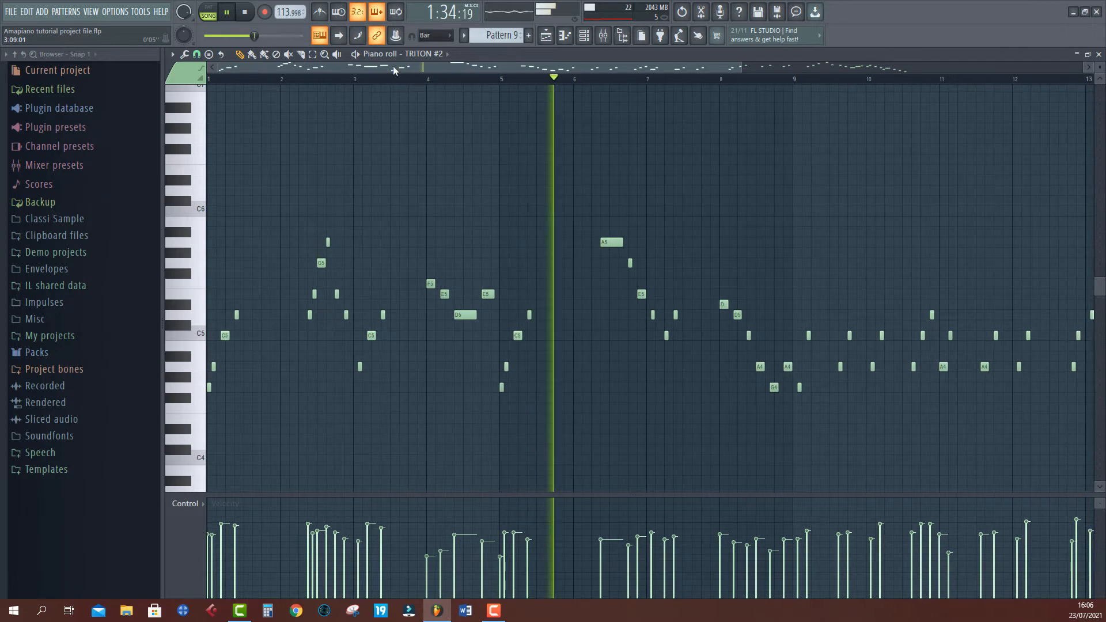
pyautogui.moveTo(393, 67); pyautogui.dragTo(493, 86)
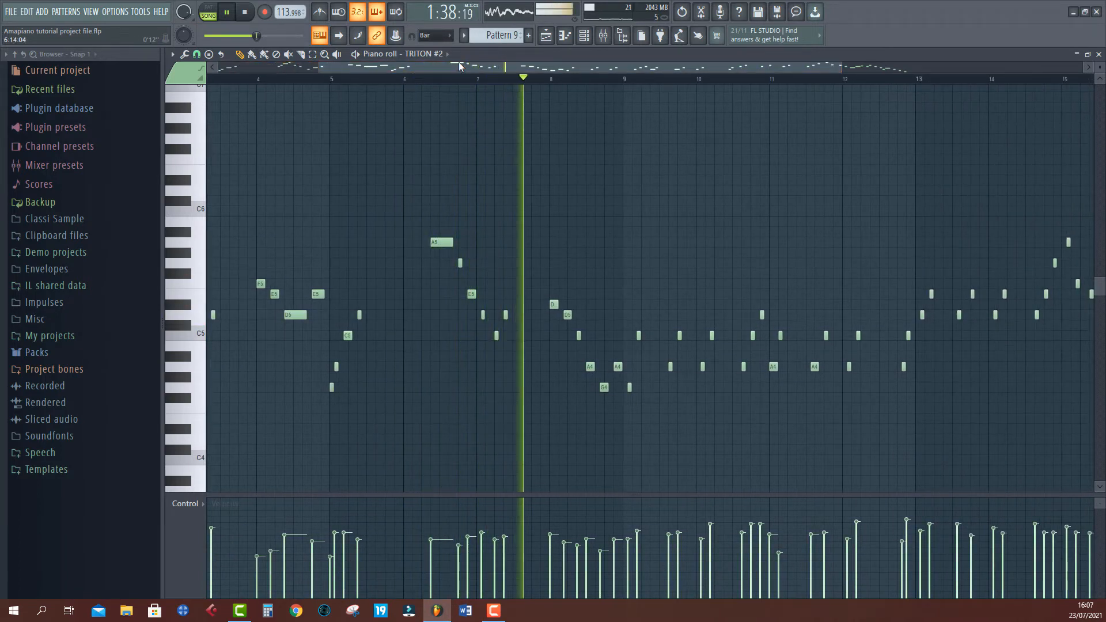
pyautogui.click(461, 80)
pyautogui.scroll(3, 460, 80)
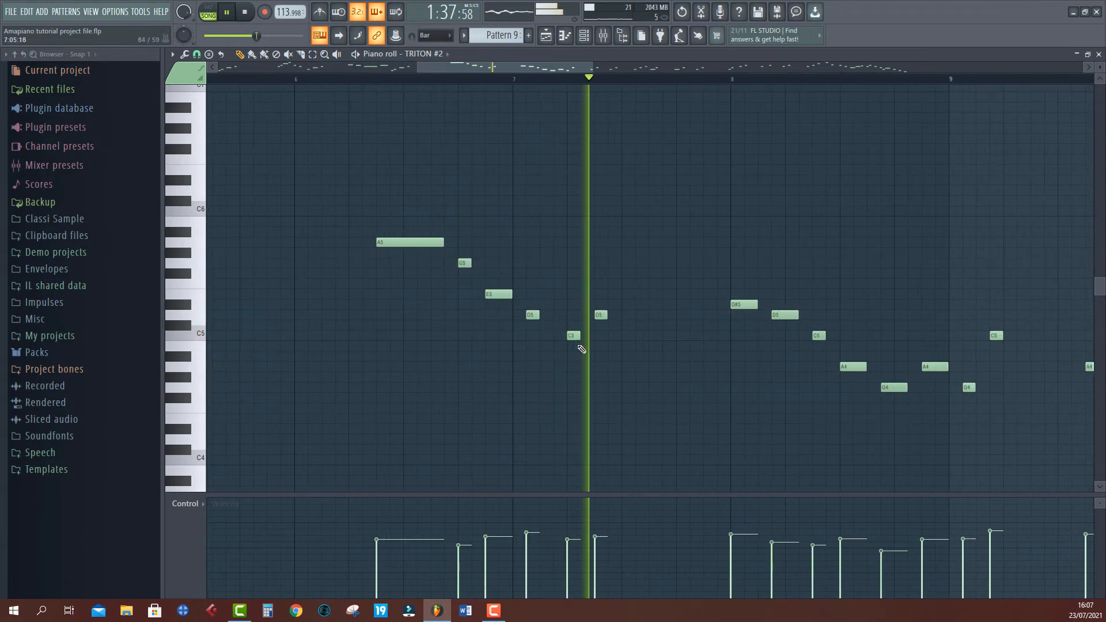
pyautogui.press('space')
pyautogui.press('space')
pyautogui.moveTo(565, 338); pyautogui.dragTo(551, 339)
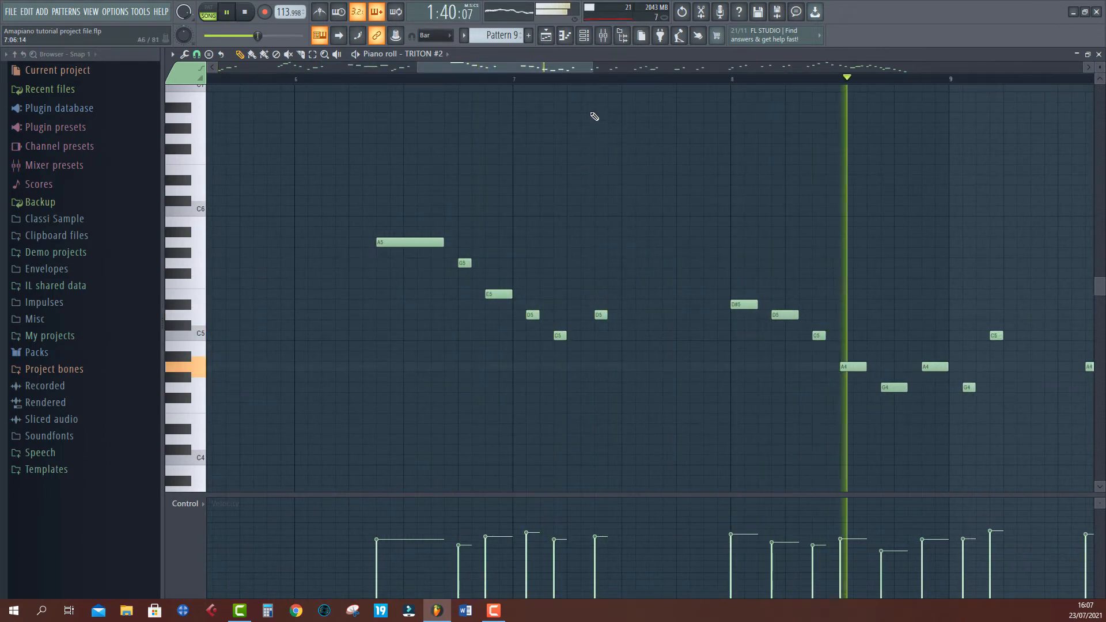
# Step: Shorten the A4 at the start of bar 11 to one step, and shift it and the following C5 one step later
pyautogui.scroll(-3, 598, 82)
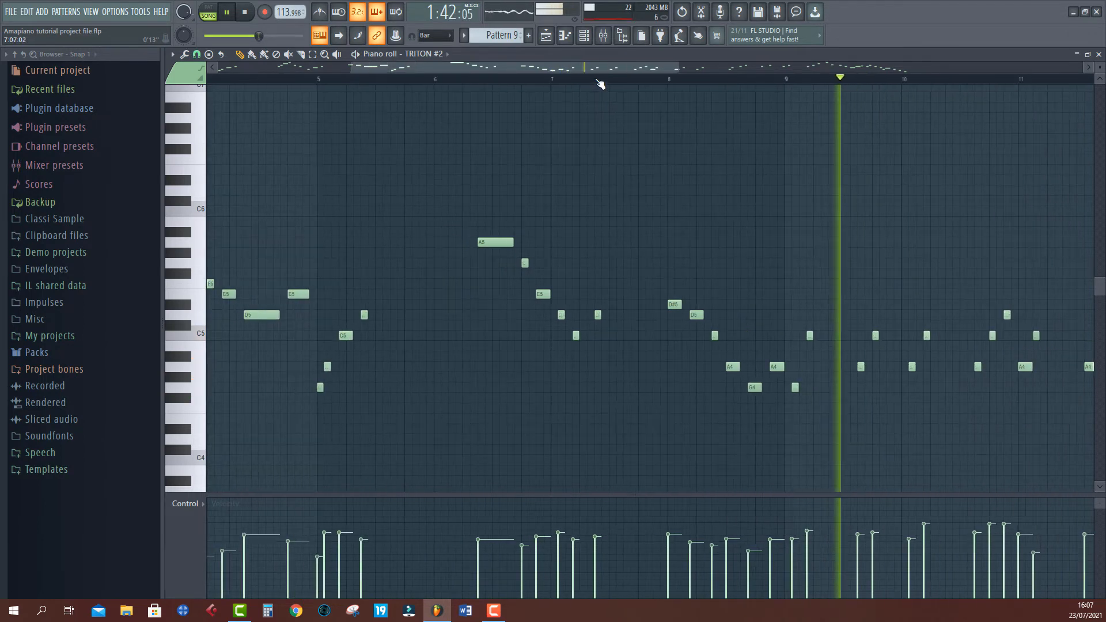
pyautogui.scroll(-1, 596, 82)
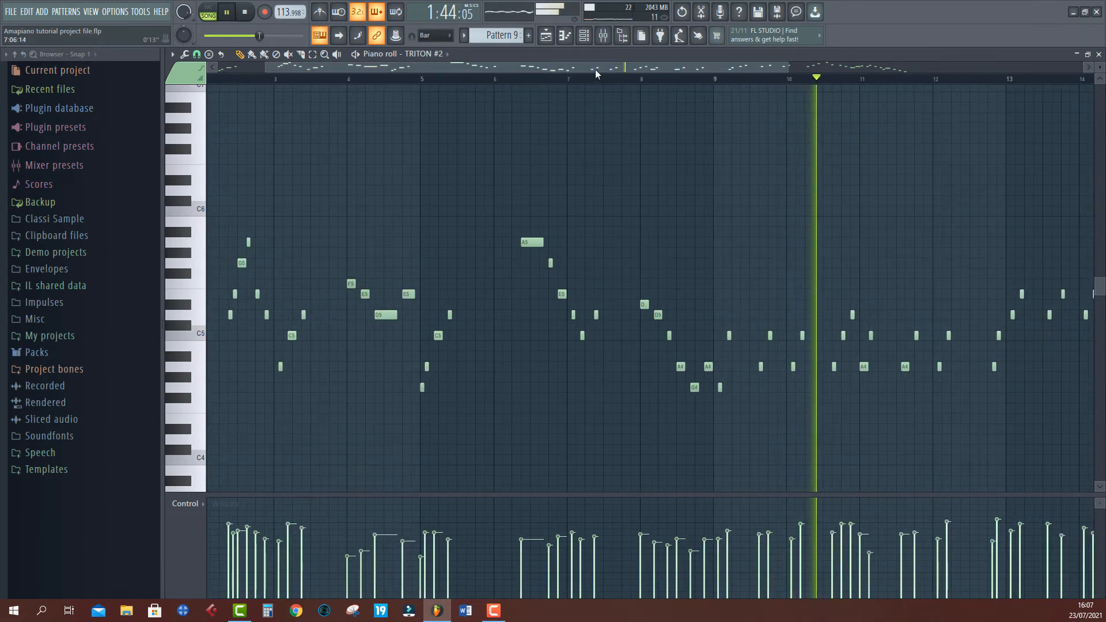
pyautogui.scroll(-2, 711, 75)
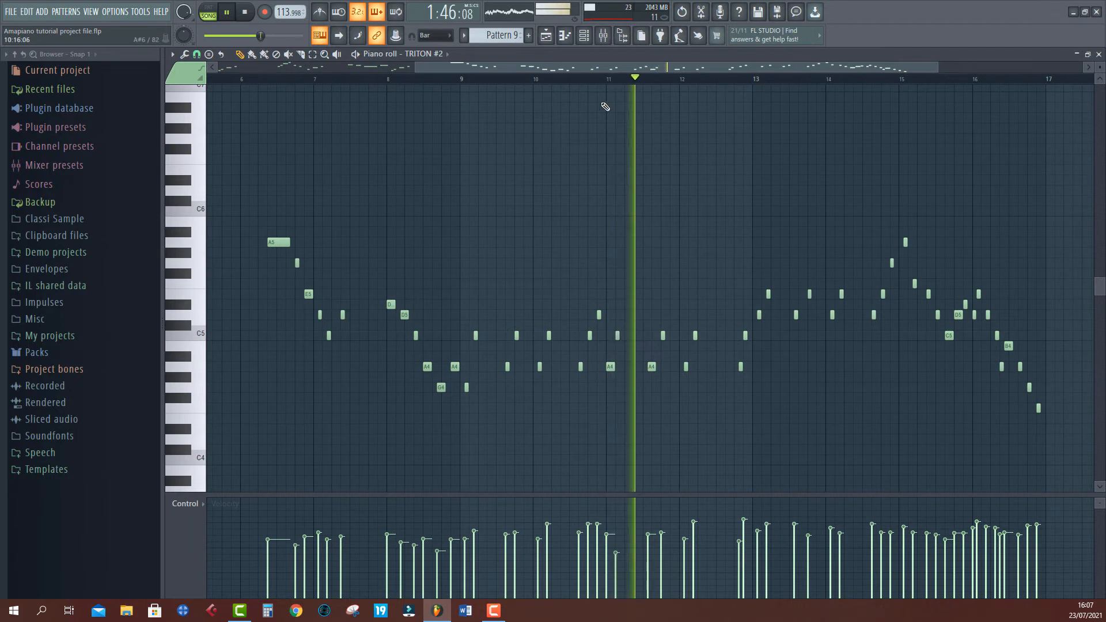
pyautogui.scroll(4, 573, 84)
pyautogui.press('space')
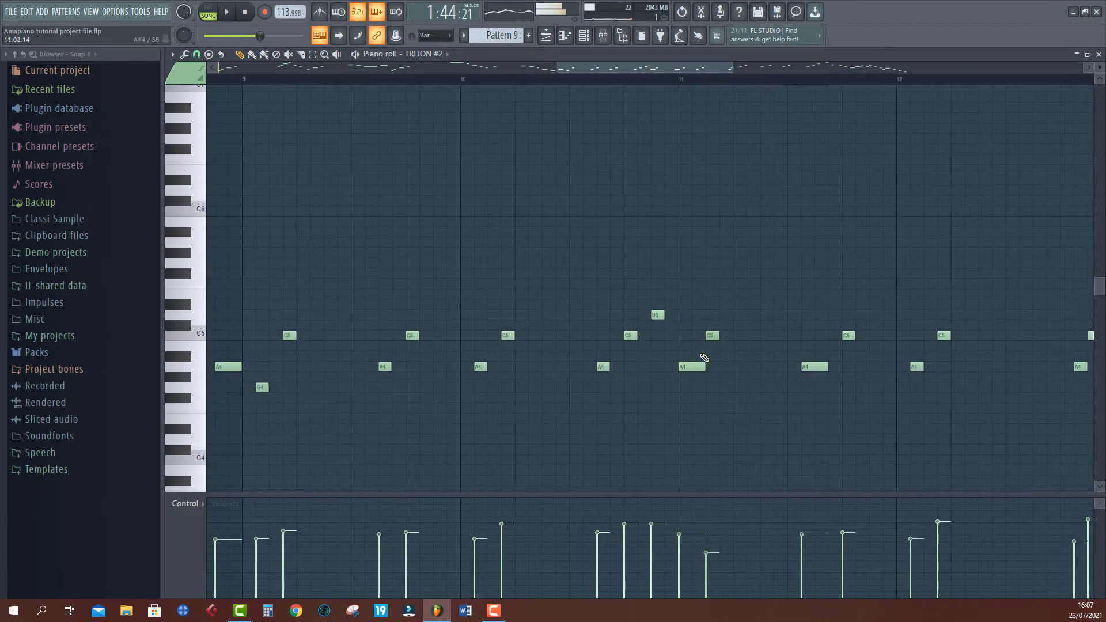
pyautogui.press('space')
pyautogui.moveTo(704, 367); pyautogui.dragTo(723, 337)
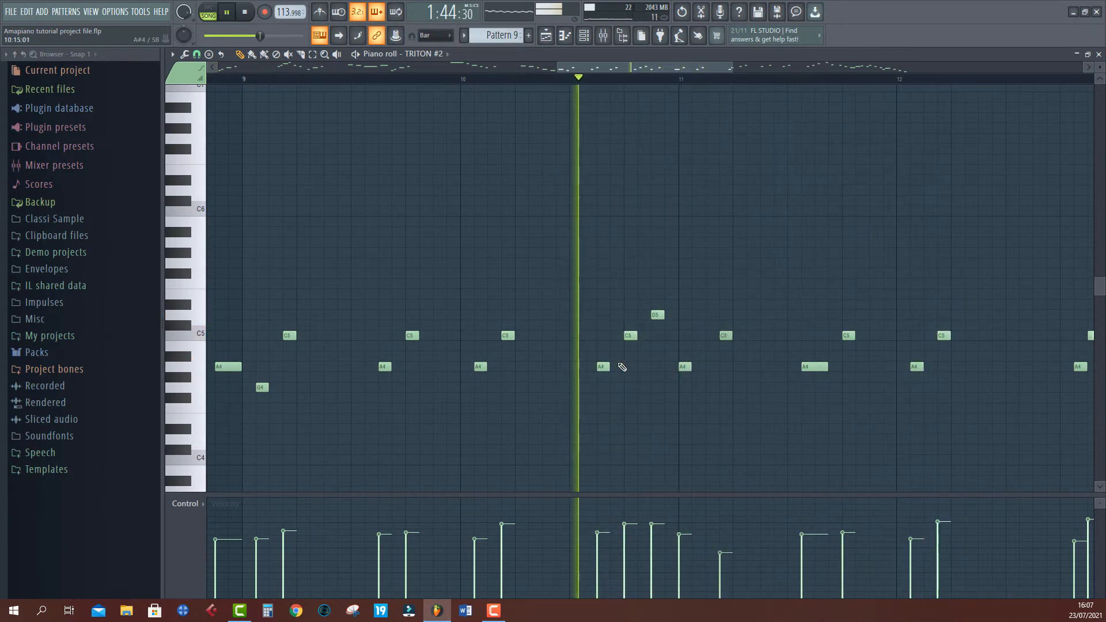
pyautogui.press('space')
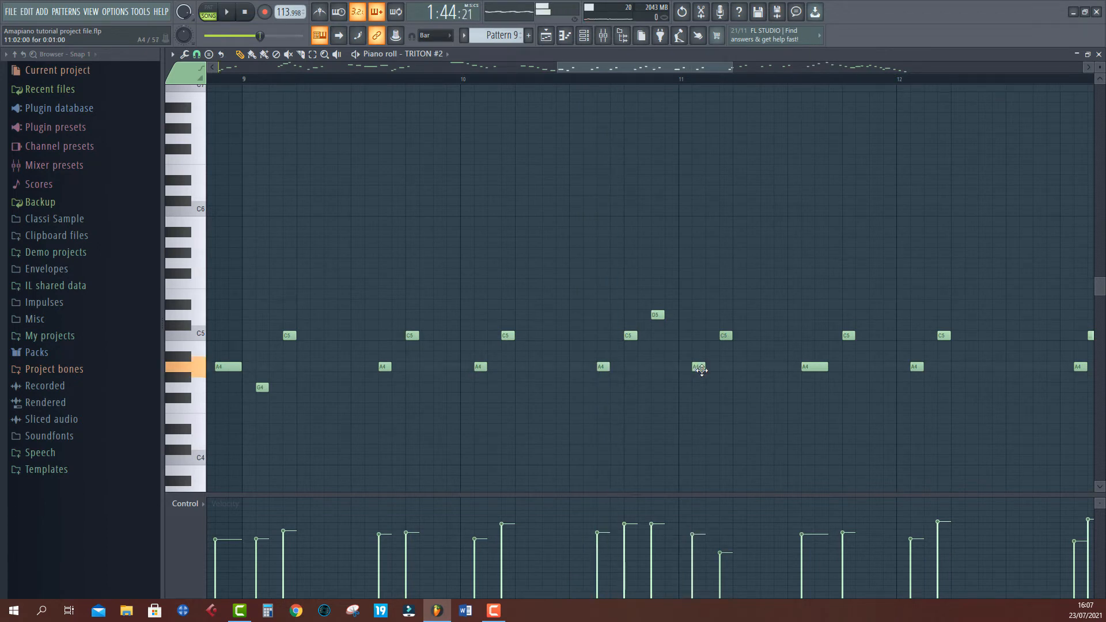
pyautogui.press('space')
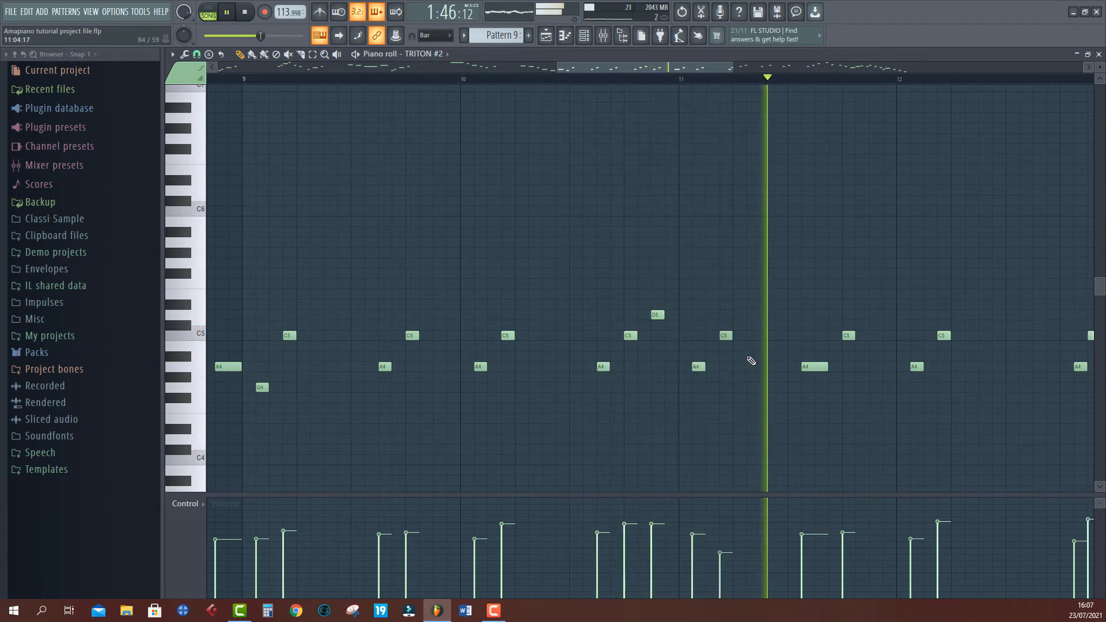
# Step: Shift the second A4 in bar 11 one step later, and rework the end of bar 12 with an added A4–C5 pair leading to C5 at bar 13
pyautogui.moveTo(818, 367); pyautogui.dragTo(827, 370)
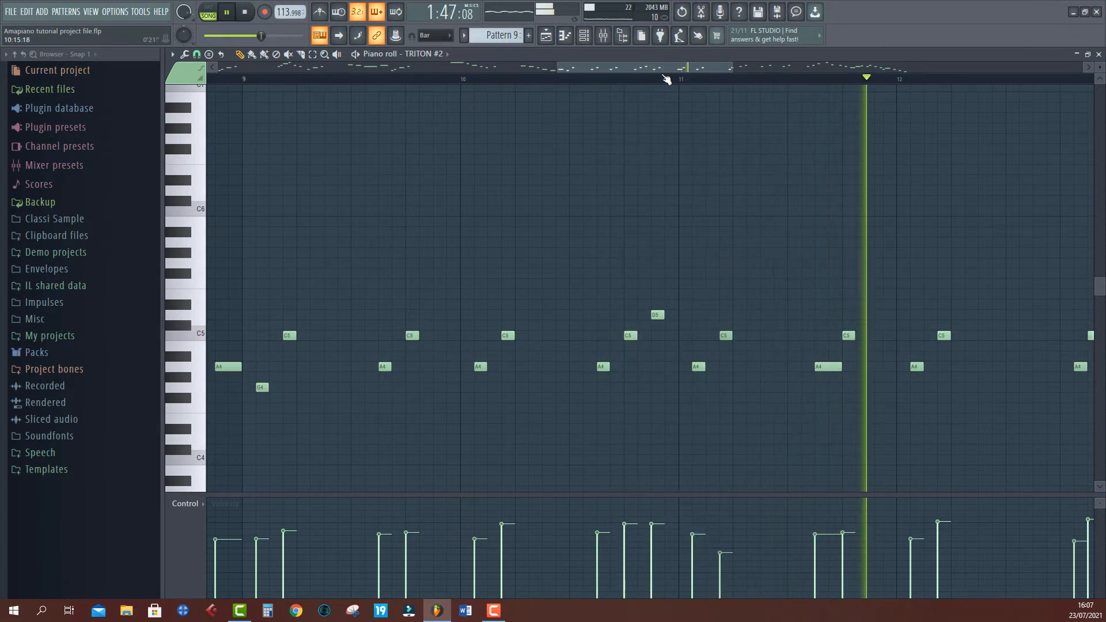
pyautogui.moveTo(638, 65); pyautogui.dragTo(750, 106)
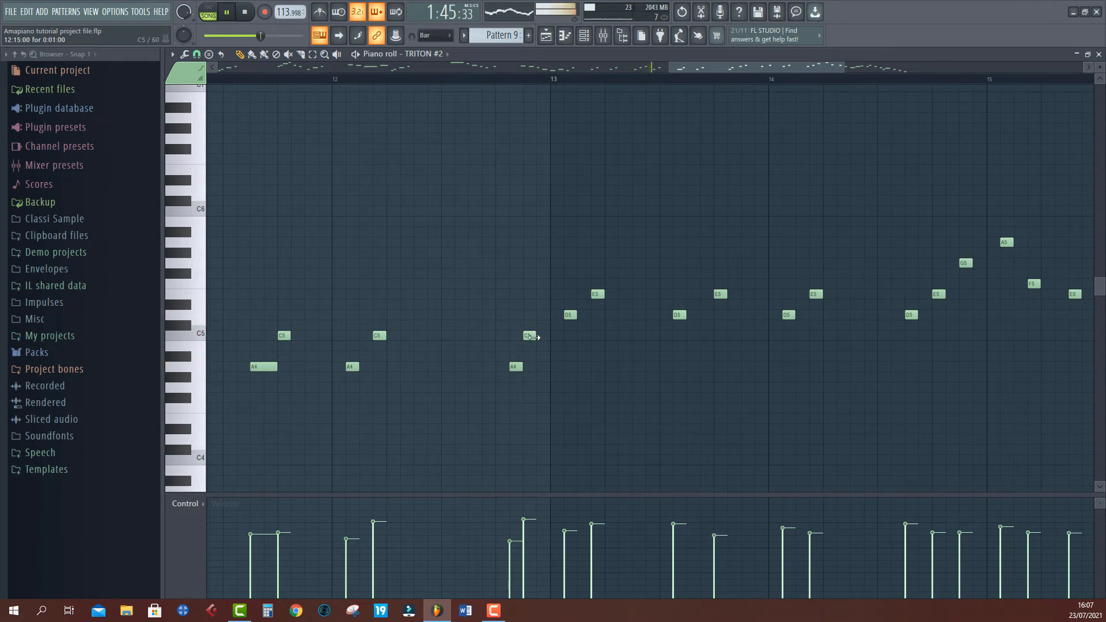
pyautogui.moveTo(311, 331); pyautogui.dragTo(556, 338)
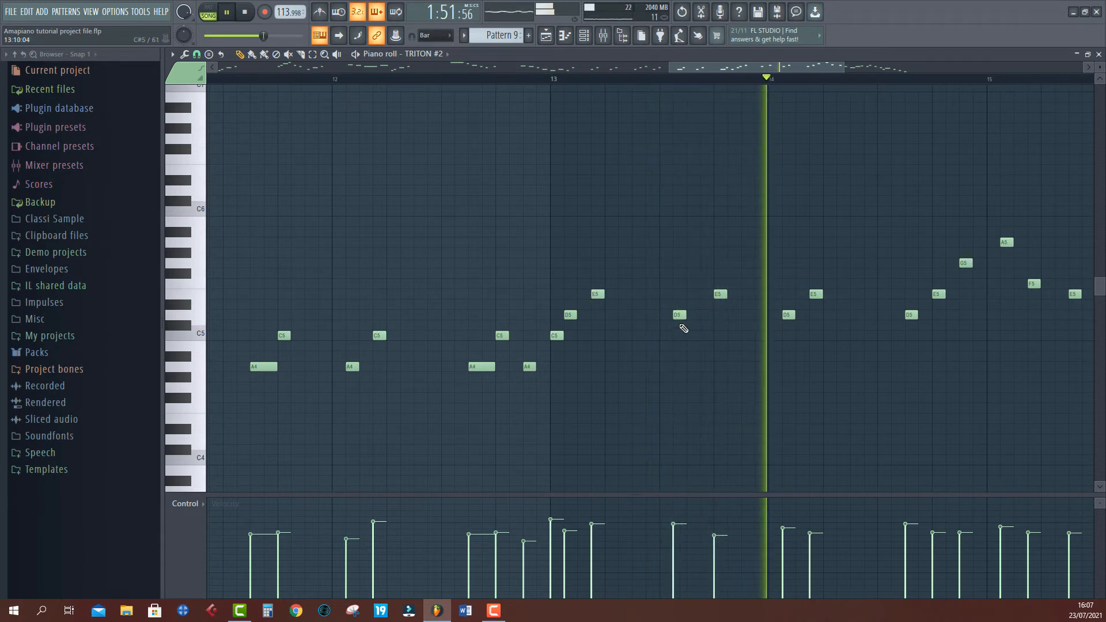
# Step: Move the second D5 in bar 13 one step later, and replay the melody in the playlist from bar 41
pyautogui.moveTo(680, 315); pyautogui.dragTo(694, 316)
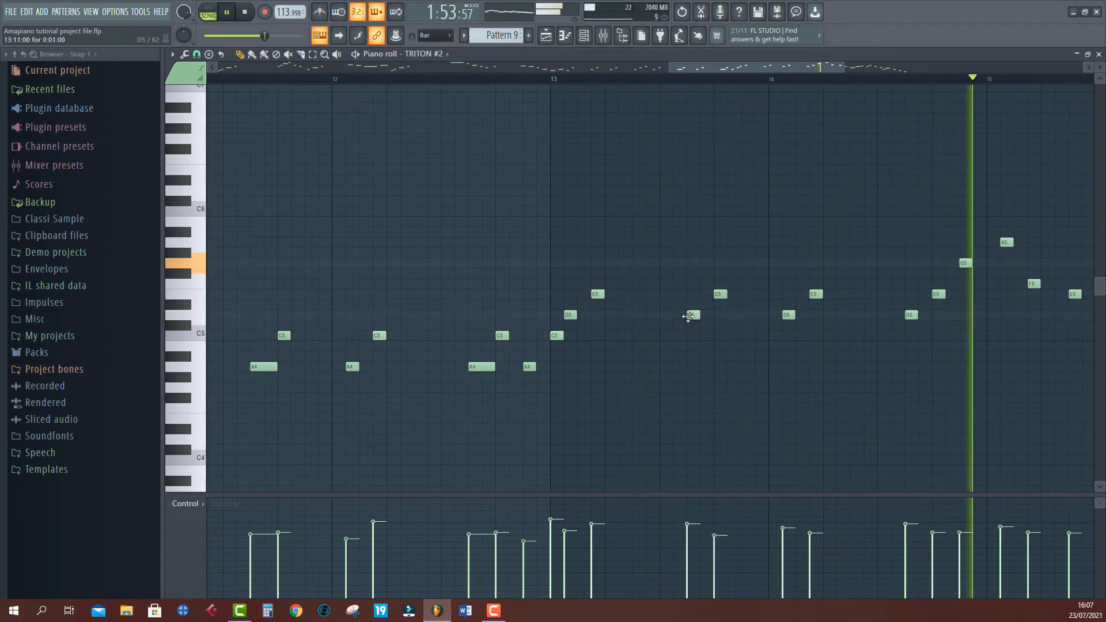
pyautogui.scroll(-4, 651, 79)
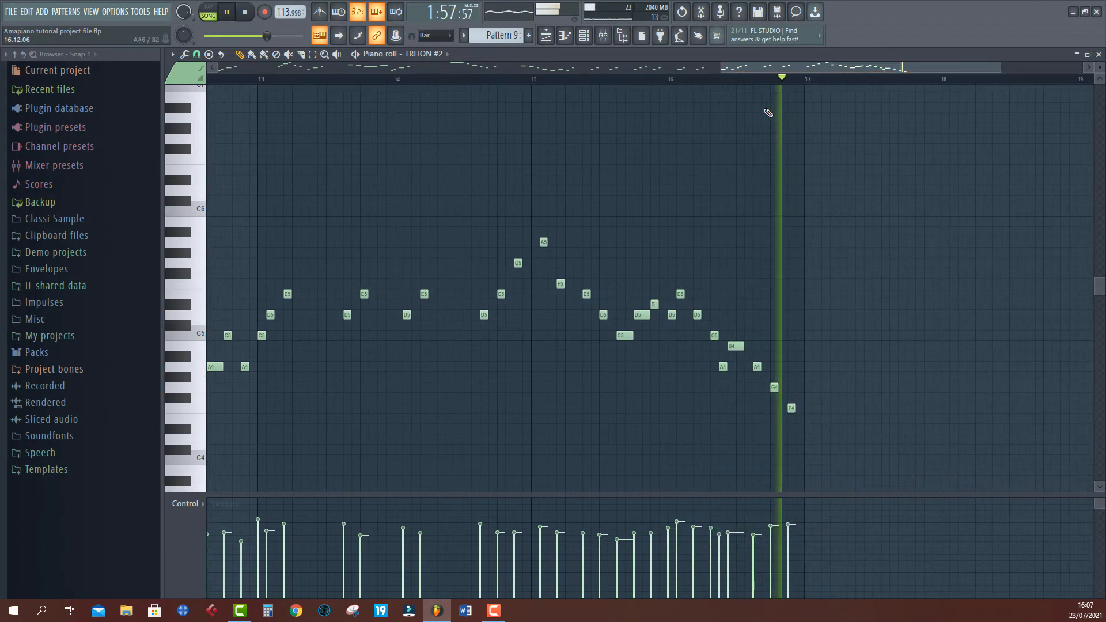
pyautogui.click(563, 36)
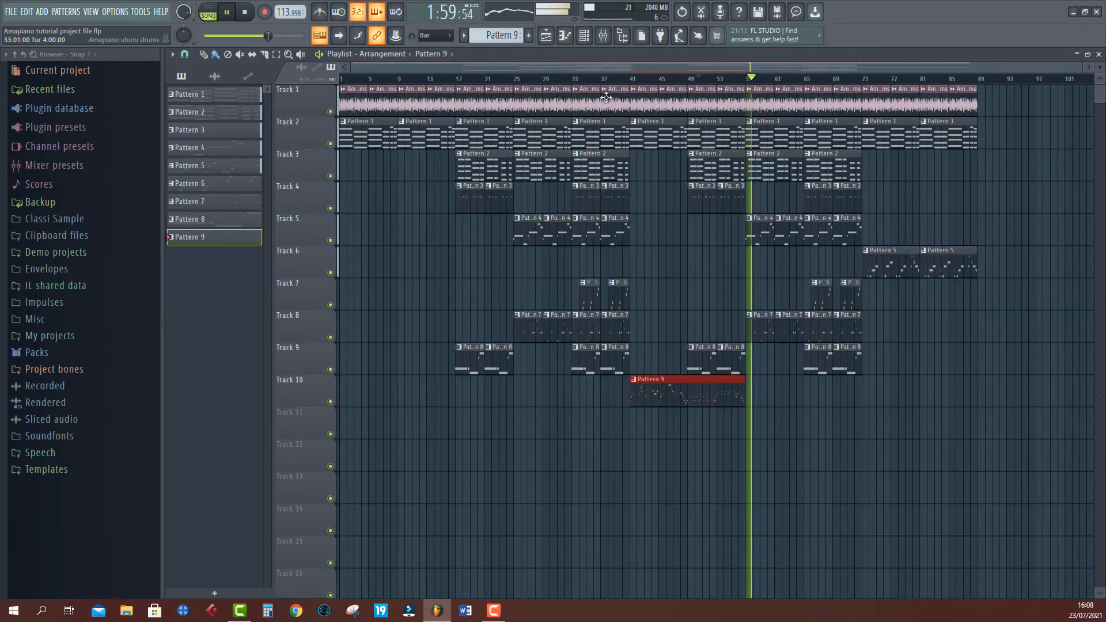
pyautogui.click(636, 79)
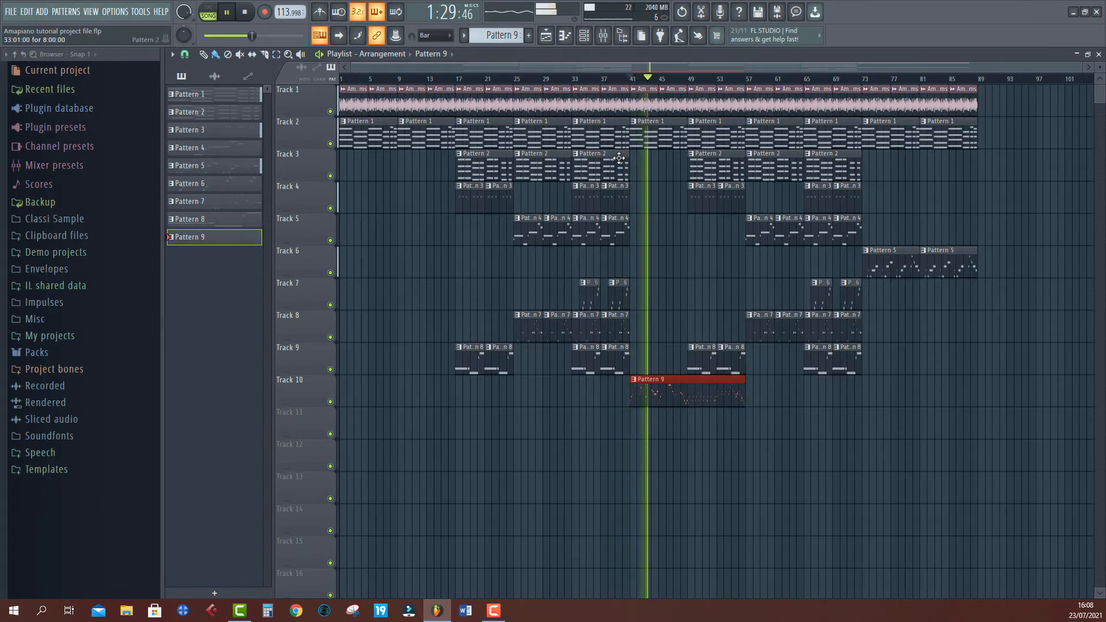
# Step: Inspect the Pattern 9 notes in the piano roll during playback, return to the playlist and stop playback
pyautogui.keyDown('ctrl'); pyautogui.scroll(3, 710, 85); pyautogui.keyUp('ctrl')
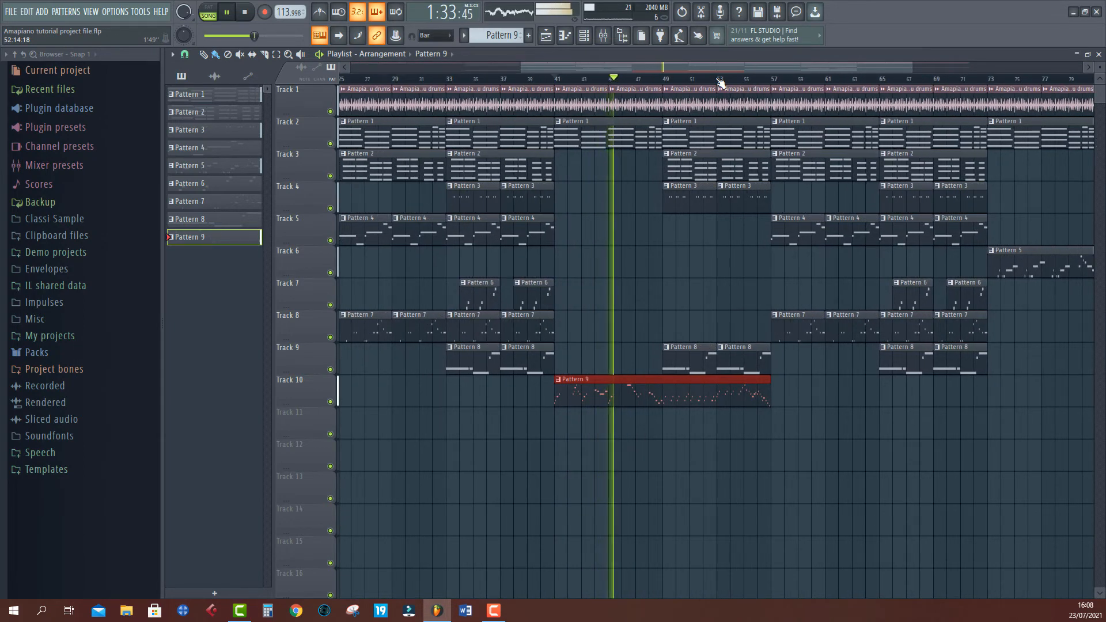
pyautogui.scroll(-2, 719, 83)
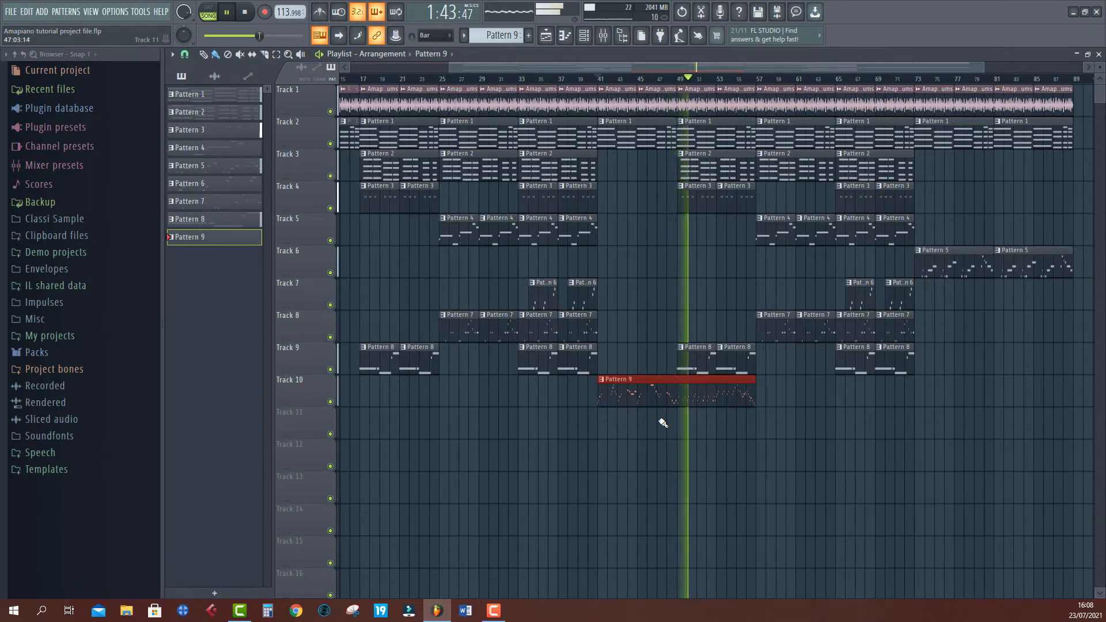
pyautogui.doubleClick(655, 392)
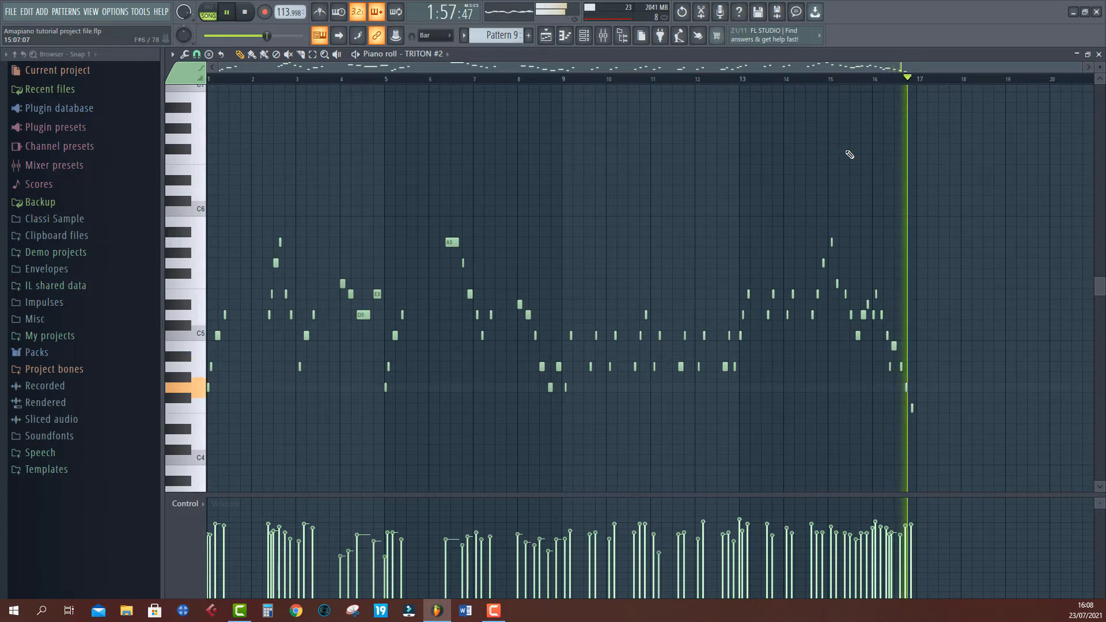
pyautogui.click(559, 36)
pyautogui.press('space')
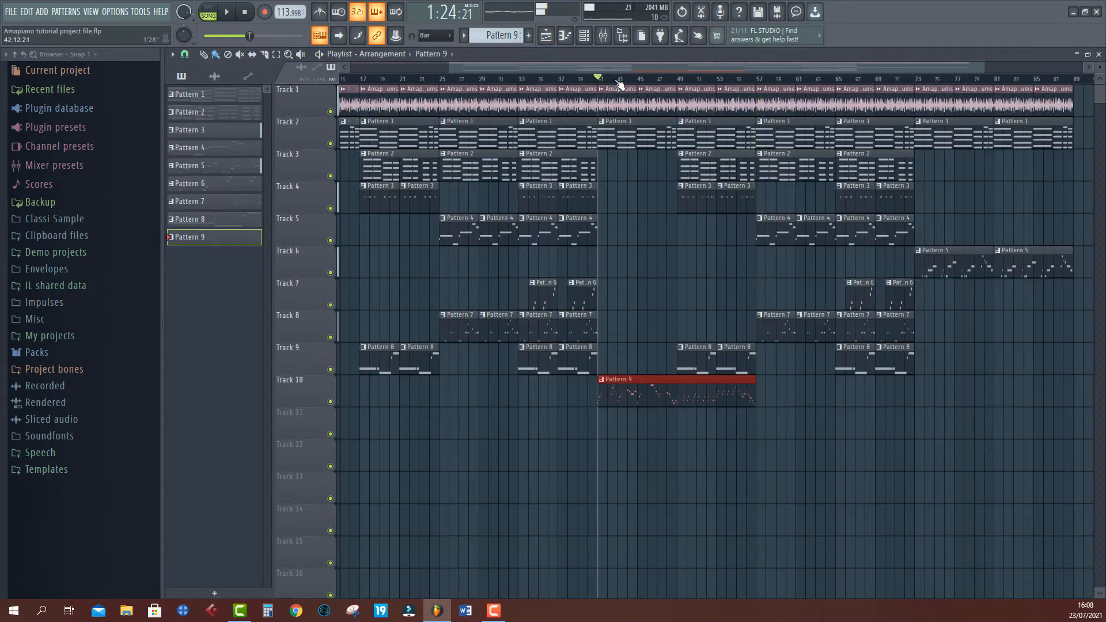
# Step: Move the Pattern 9 clip to bar 73 on Track 10, delete both Pattern 5 clips from Track 6, and audition the result
pyautogui.moveTo(745, 415); pyautogui.dragTo(934, 433)
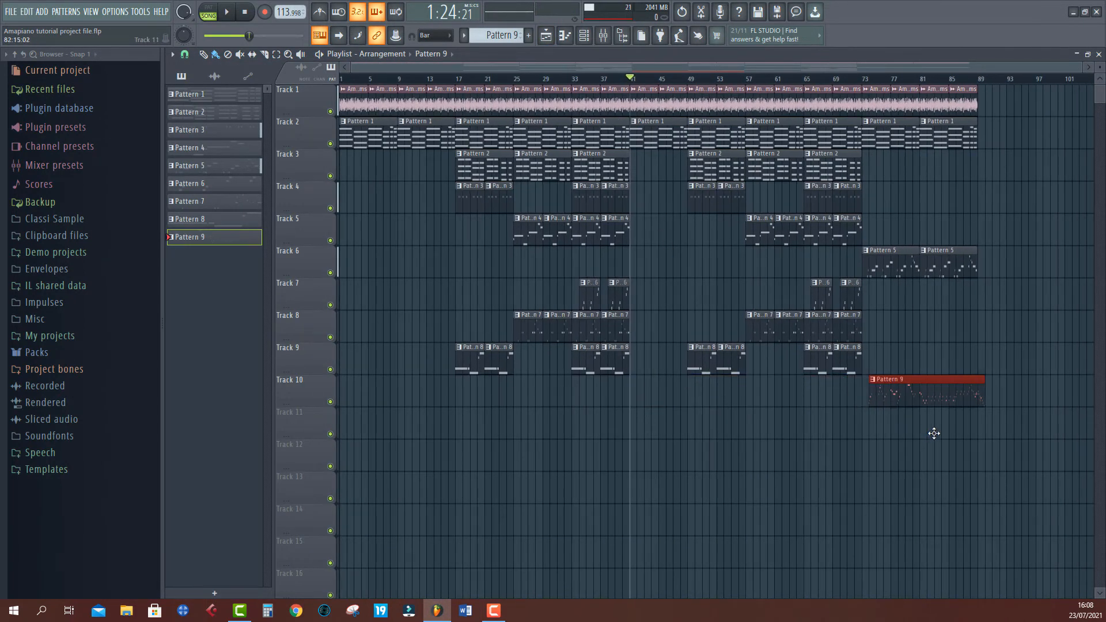
pyautogui.rightClick(899, 260)
pyautogui.rightClick(929, 262)
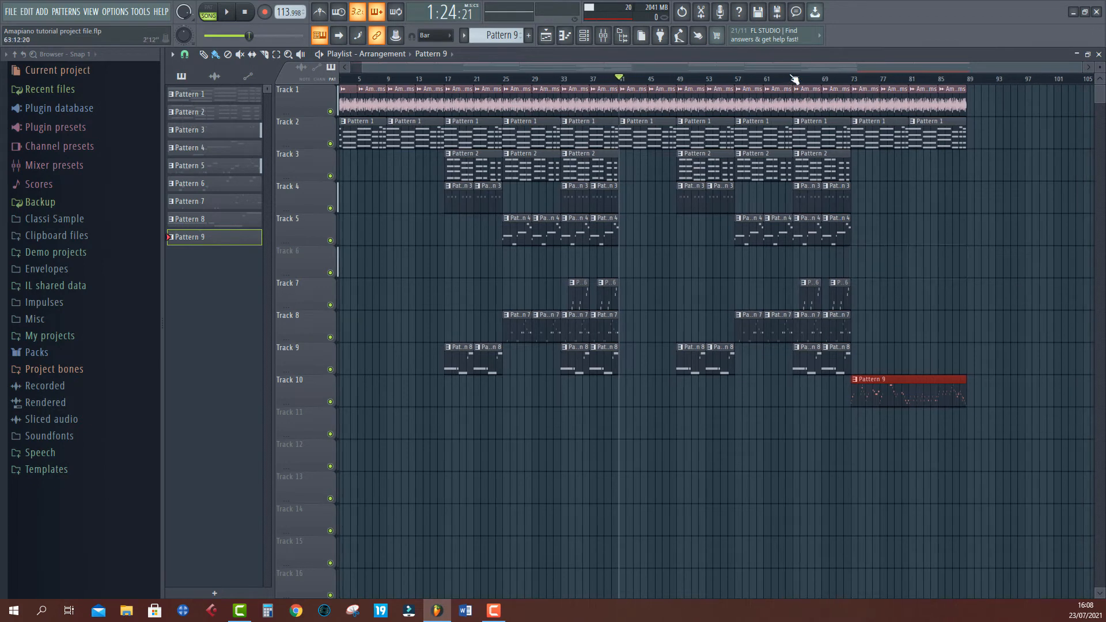
pyautogui.press('space')
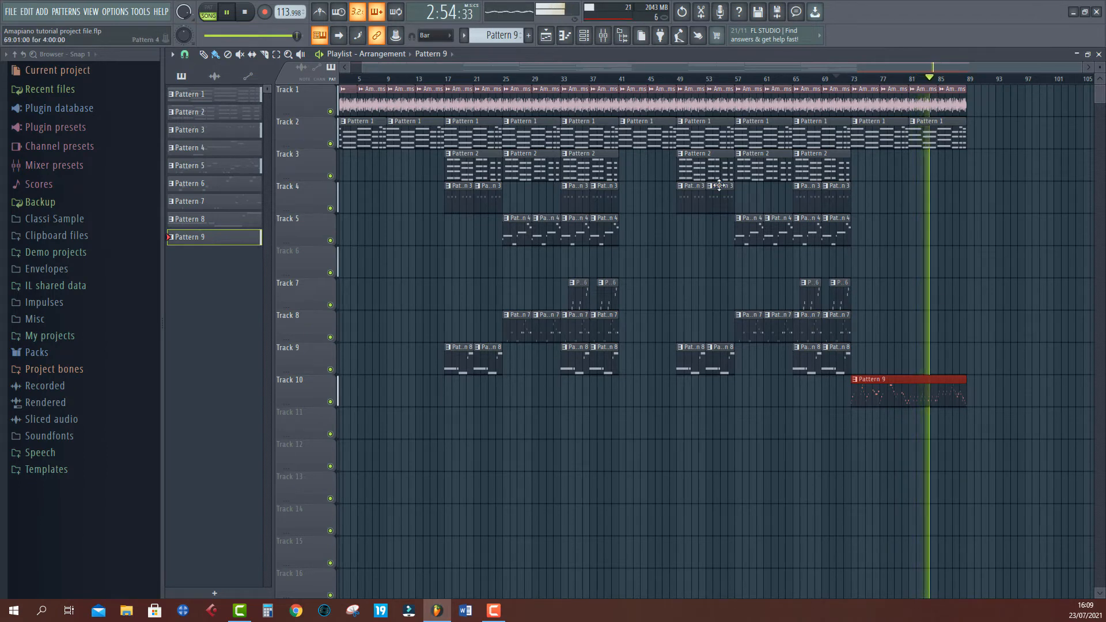
pyautogui.press('space')
# Step: Shift all clips from bar 41 onward to start at bar 57, and place a copy of Pattern 9 at bar 41 on Track 10
pyautogui.click(601, 78)
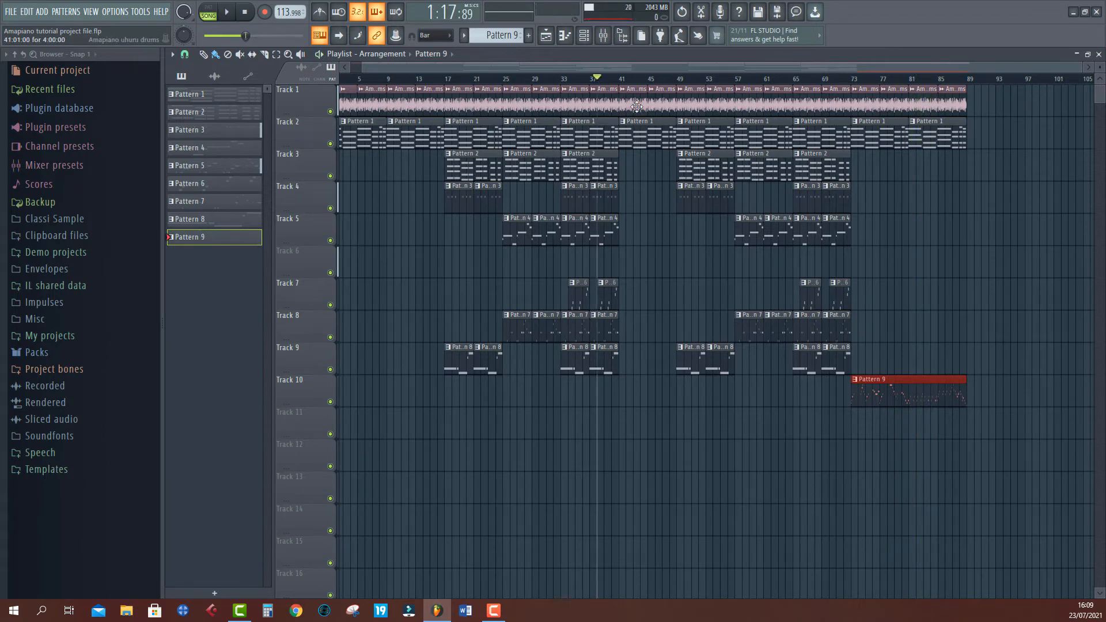
pyautogui.moveTo(637, 107); pyautogui.dragTo(992, 402)
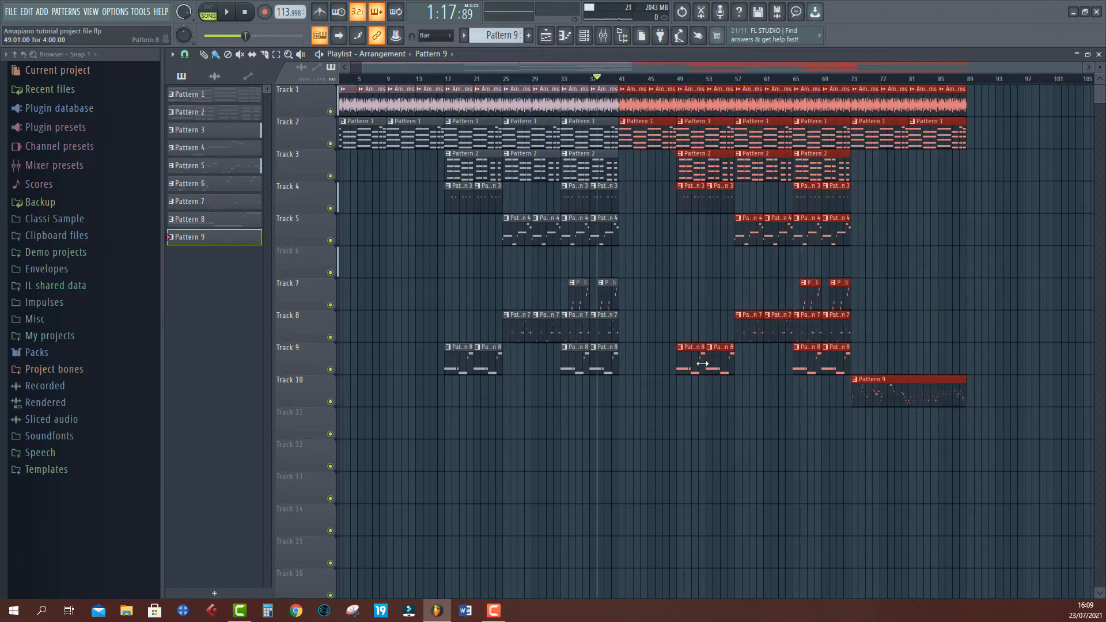
pyautogui.moveTo(684, 364); pyautogui.dragTo(775, 365)
pyautogui.moveTo(980, 396); pyautogui.dragTo(664, 421)
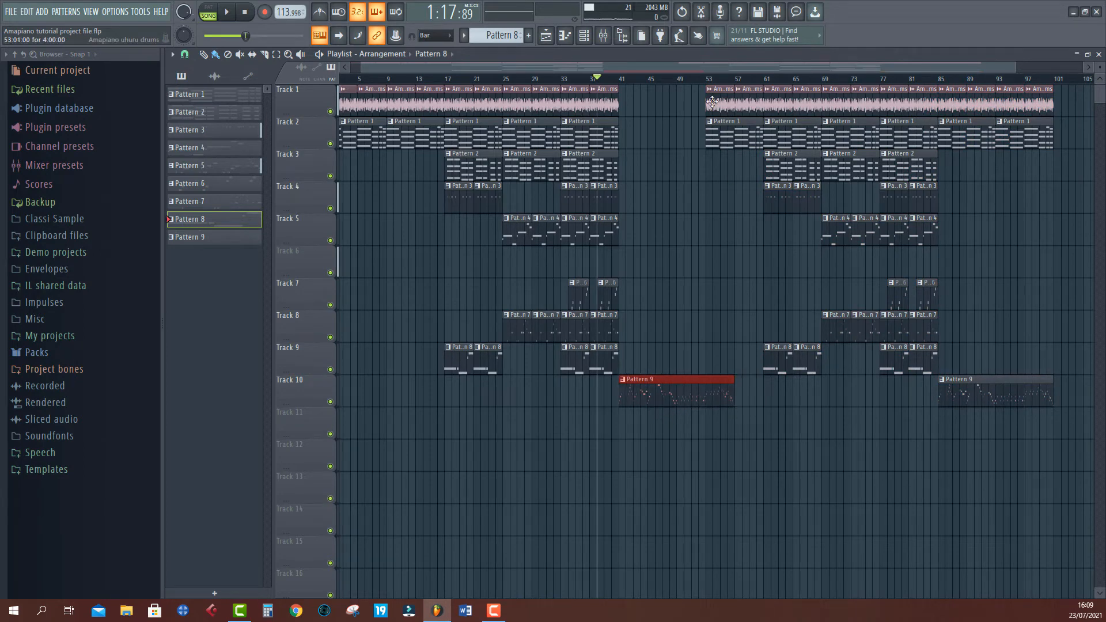
pyautogui.moveTo(707, 103); pyautogui.dragTo(1089, 371)
pyautogui.keyDown('ctrl'); pyautogui.click(1032, 392); pyautogui.keyUp('ctrl')
pyautogui.moveTo(798, 363); pyautogui.dragTo(827, 360)
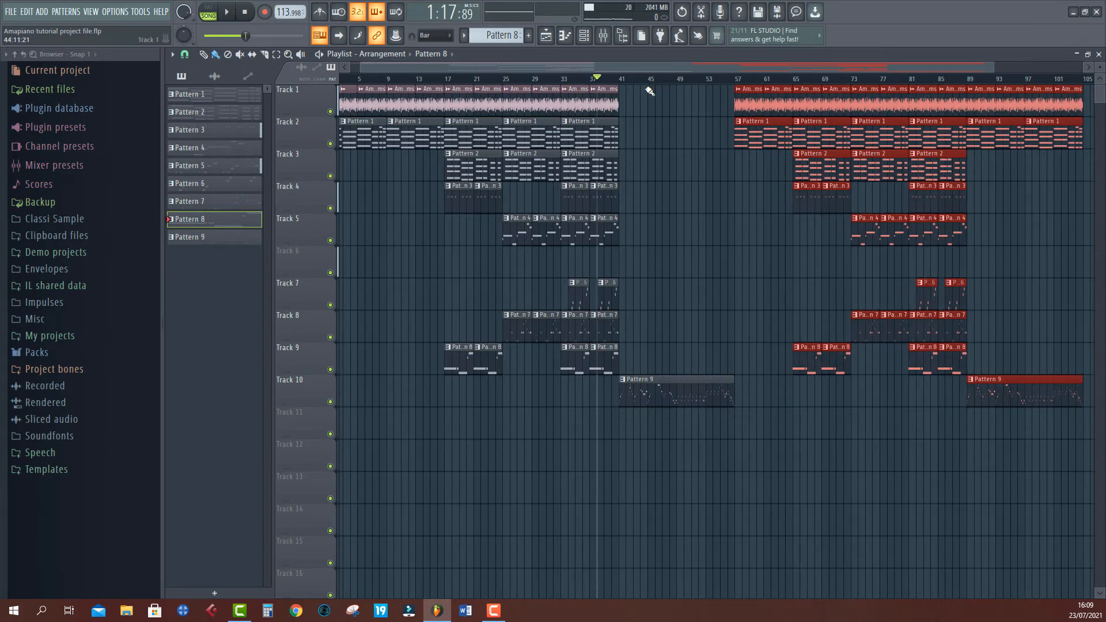
# Step: Duplicate the Track 1 and Track 2 clips of bars 25–40 into the gap at bar 41, audition it and save the project
pyautogui.moveTo(650, 91); pyautogui.dragTo(505, 147)
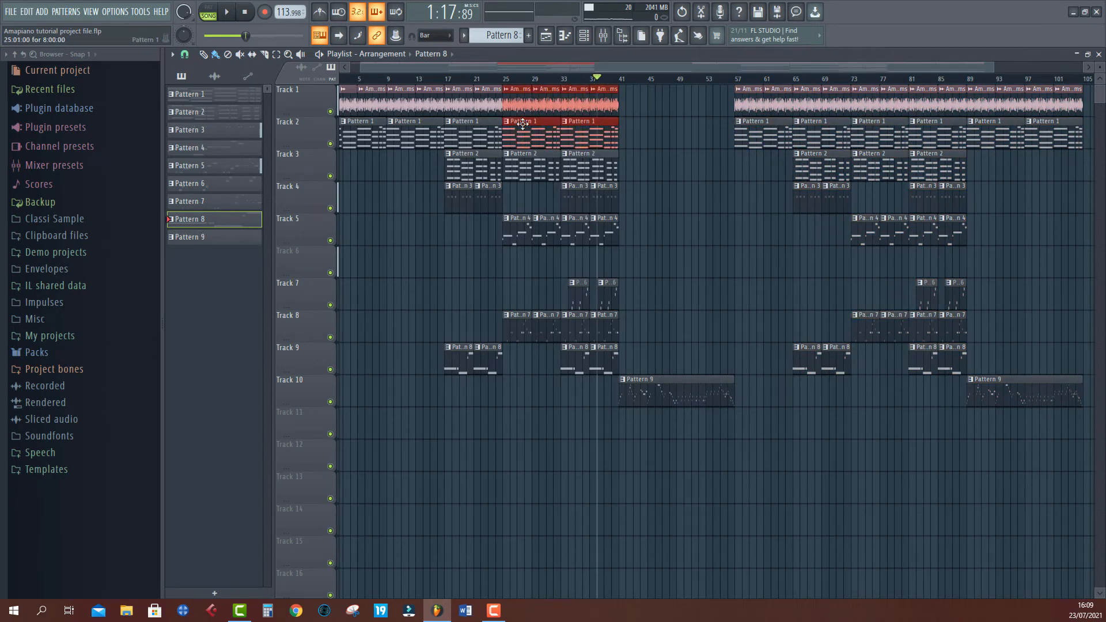
pyautogui.hotkey('ctrl', 'b')
pyautogui.press('space')
pyautogui.click(612, 81)
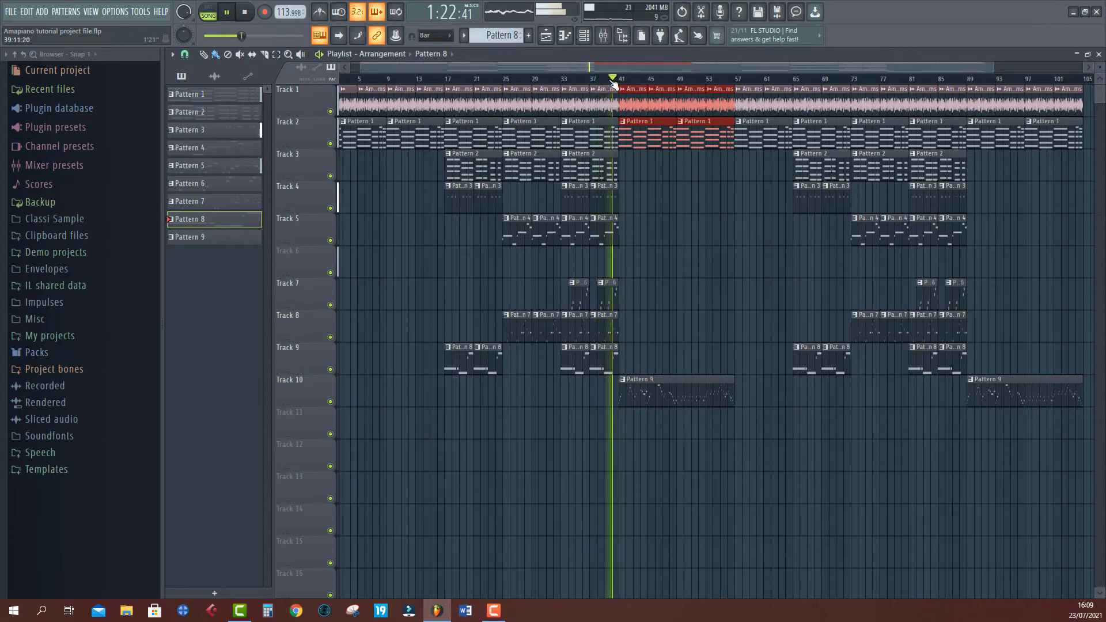
pyautogui.scroll(-1, 615, 83)
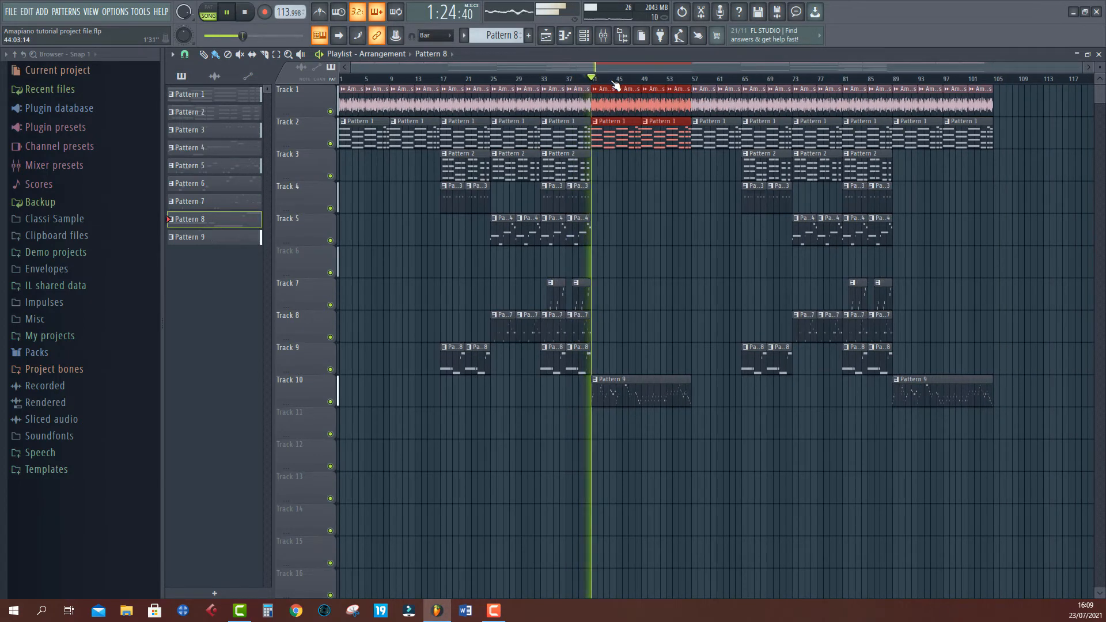
pyautogui.hotkey('ctrl', 's')
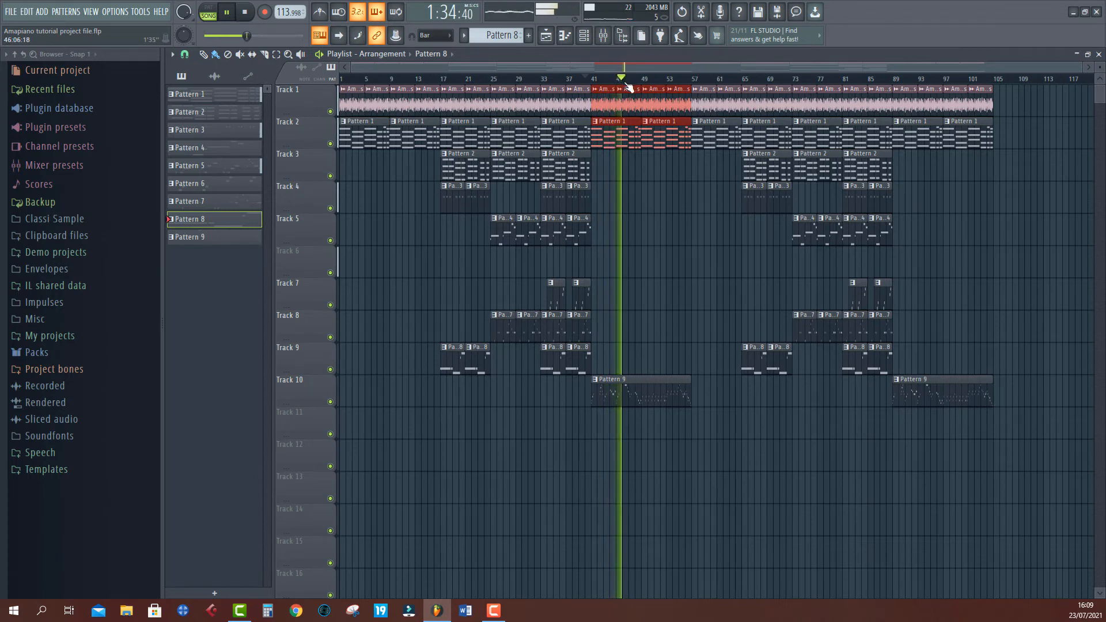
pyautogui.hotkey('ctrl', 's')
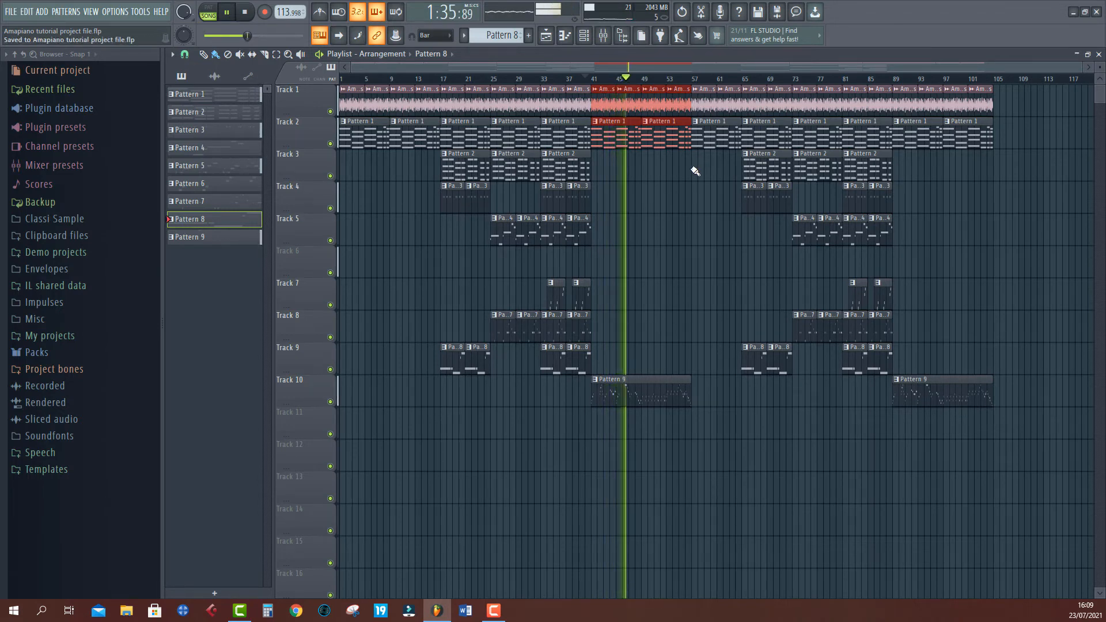
# Step: Review the drum loop, Clap (3) and Percs (46) channels in the channel rack
pyautogui.rightClick(741, 292)
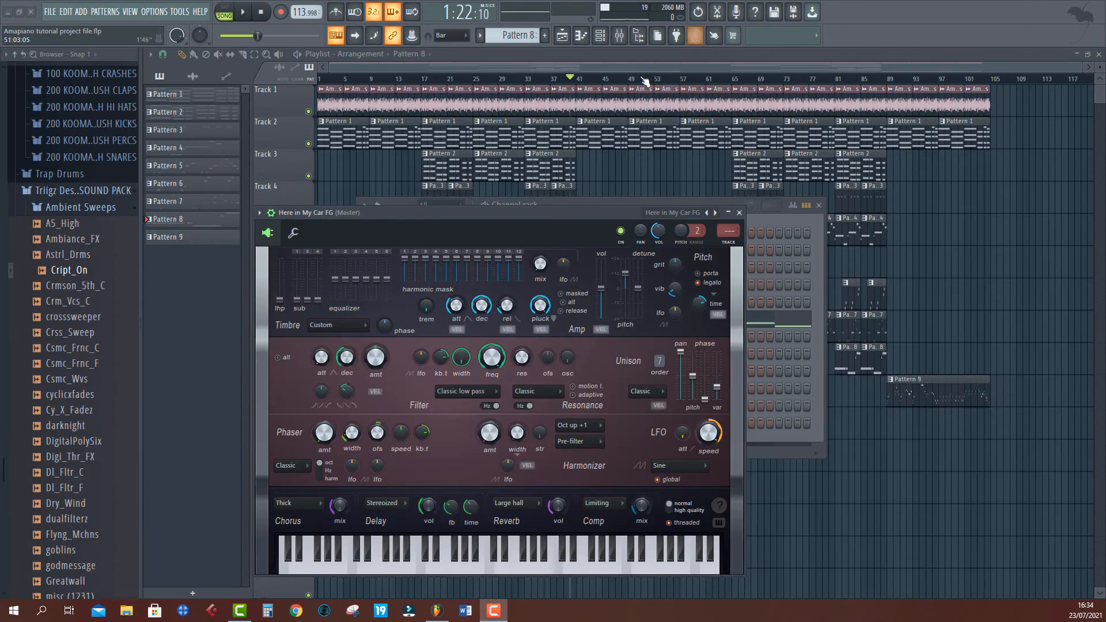
pyautogui.click(639, 61)
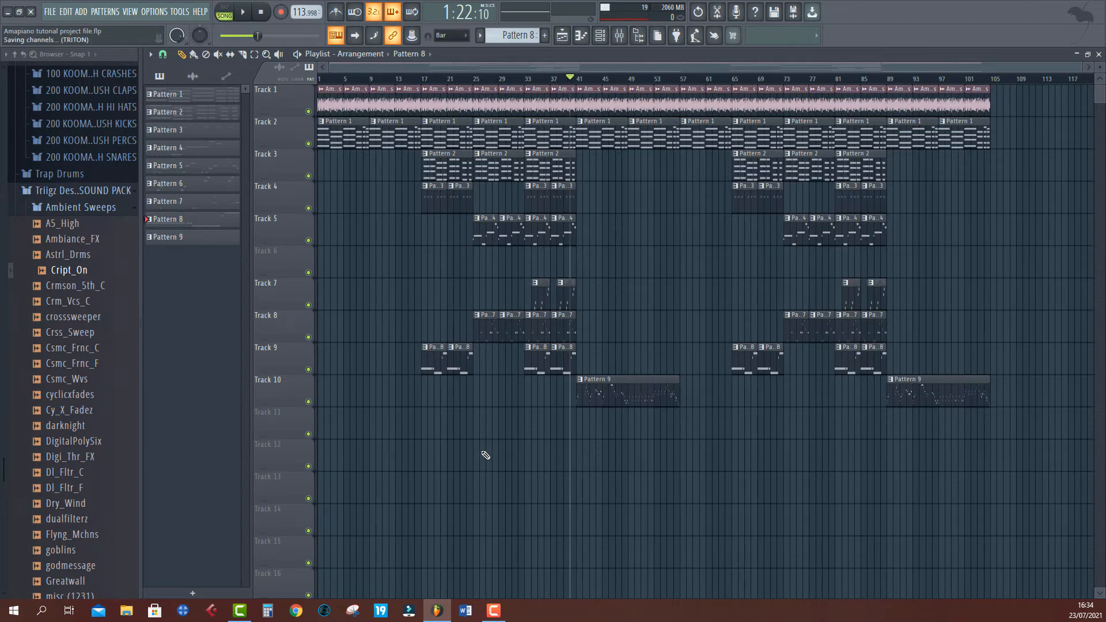
pyautogui.scroll(5, 551, 80)
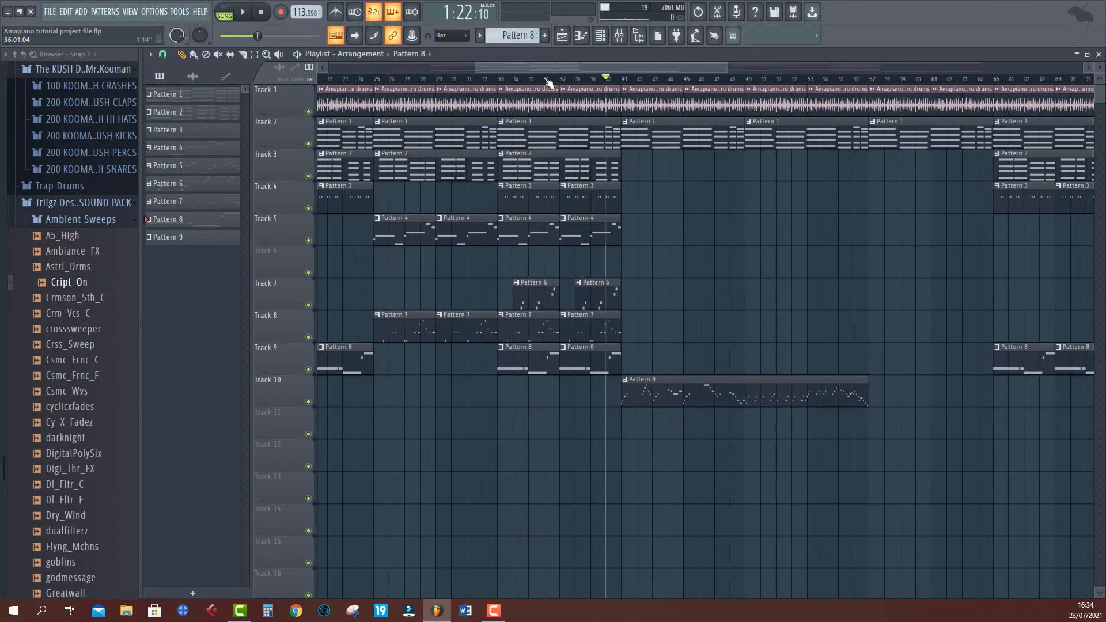
pyautogui.click(600, 36)
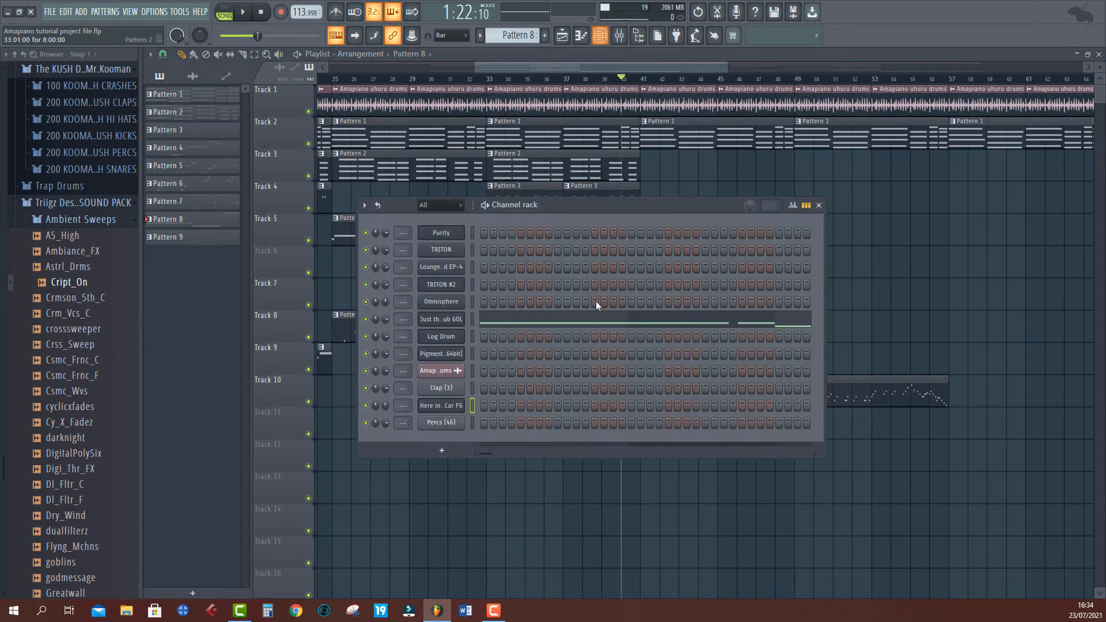
pyautogui.click(472, 371)
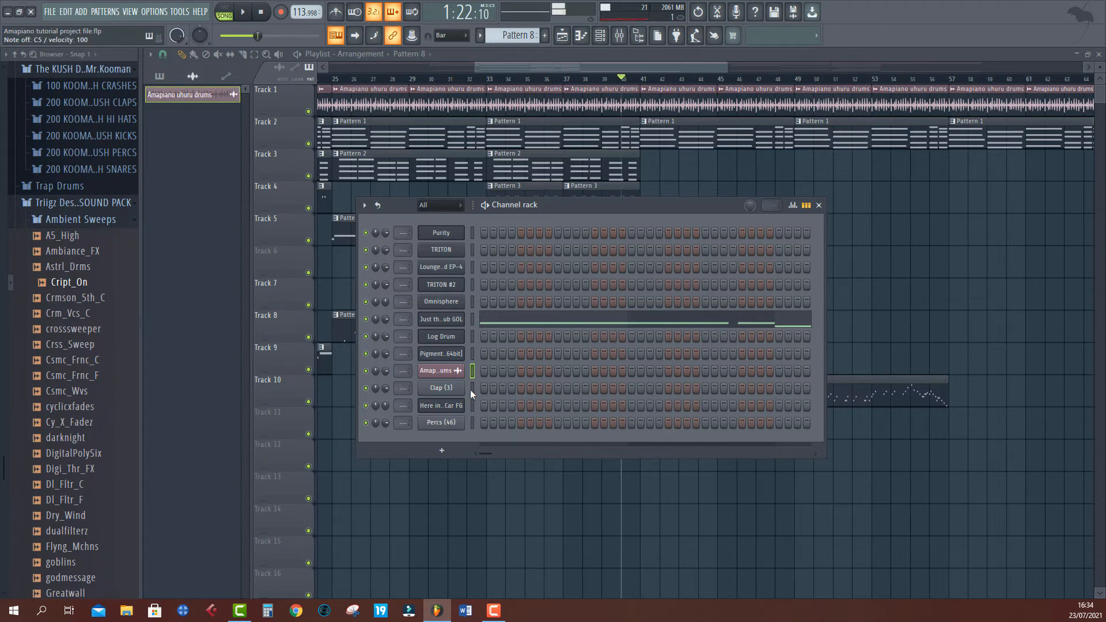
pyautogui.click(472, 388)
pyautogui.click(473, 423)
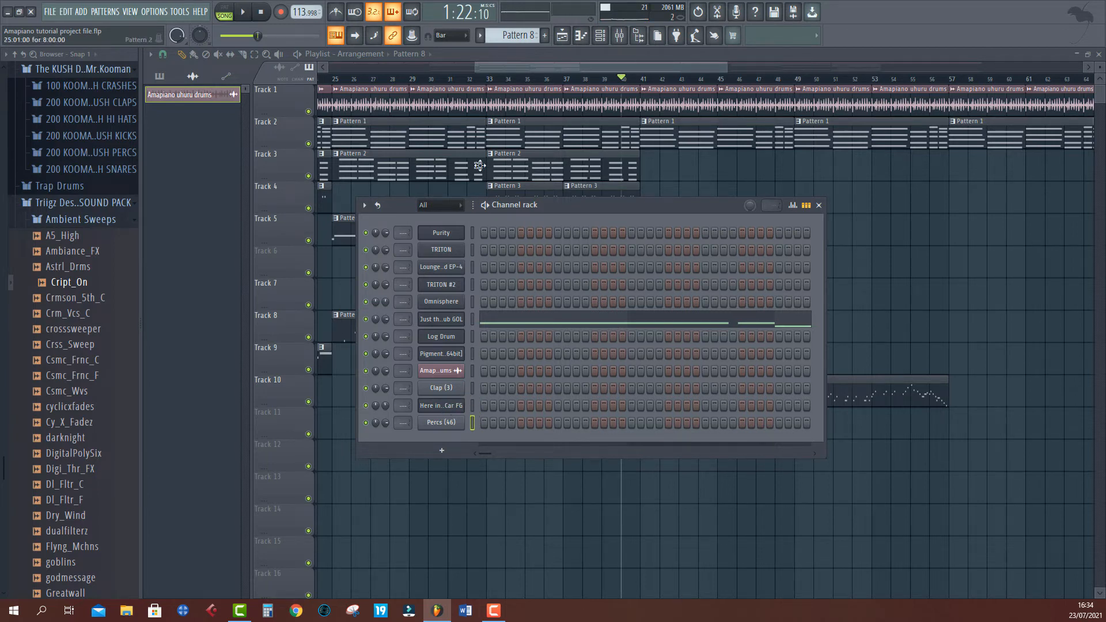
# Step: Create a new empty pattern after Pattern 9 and bring the playlist back into view
pyautogui.click(525, 32)
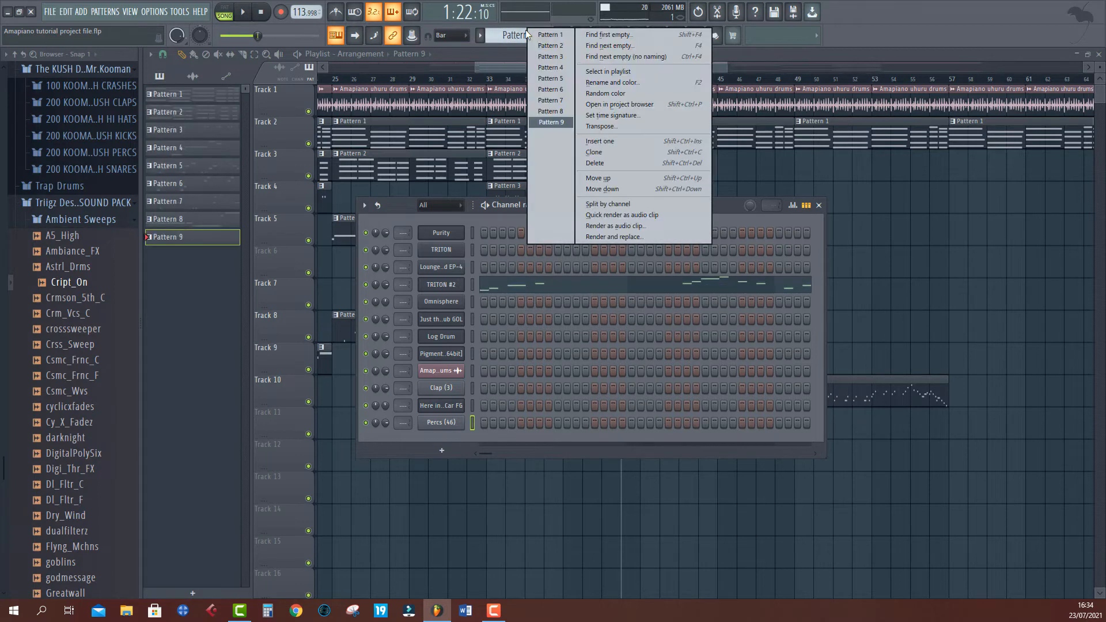
pyautogui.click(662, 40)
pyautogui.click(659, 33)
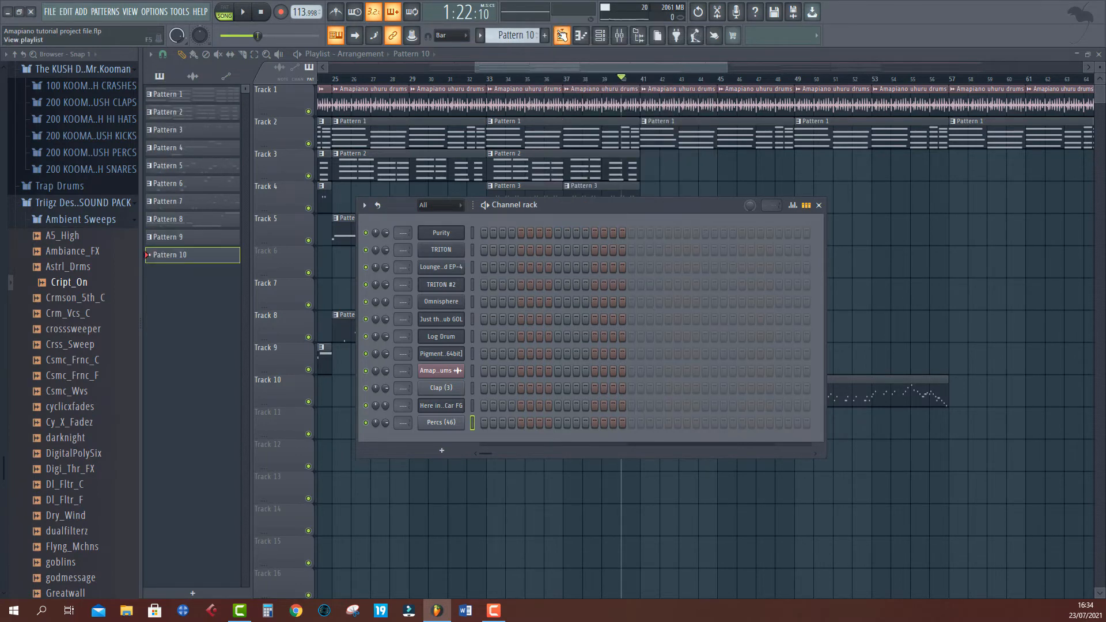
pyautogui.click(534, 67)
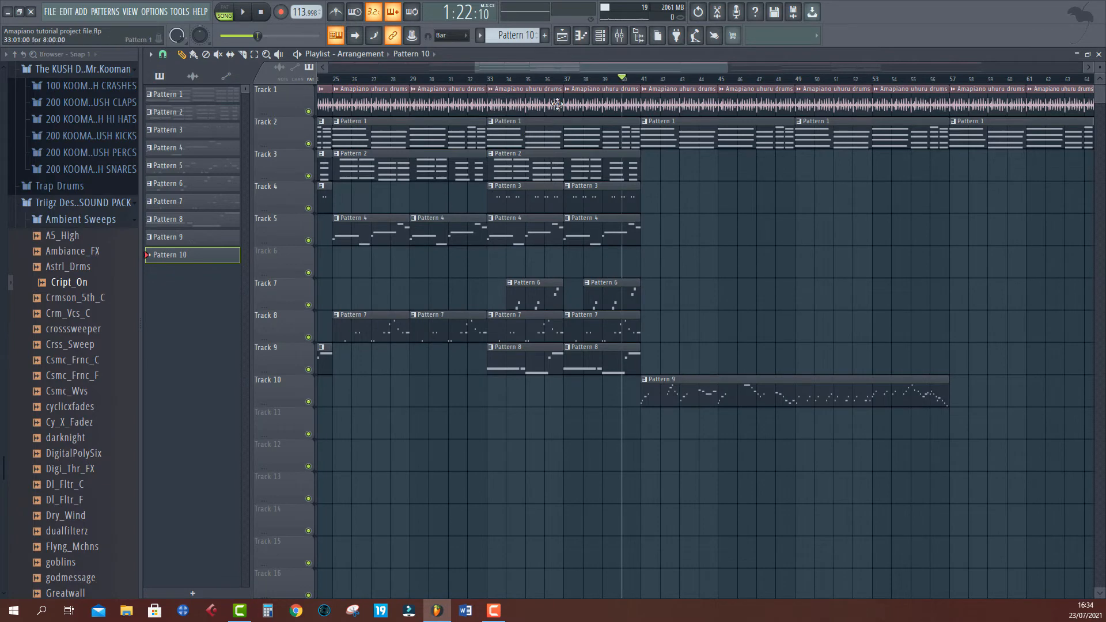
# Step: Place a Pattern 10 clip at bar 13 on Track 11
pyautogui.scroll(-5, 580, 84)
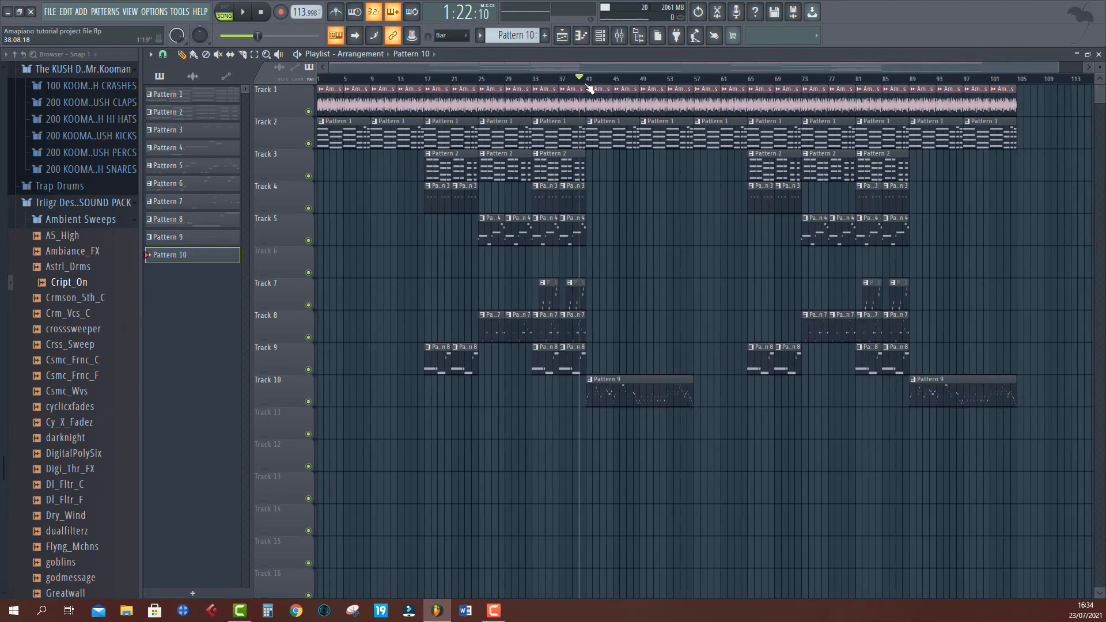
pyautogui.click(407, 81)
pyautogui.click(395, 81)
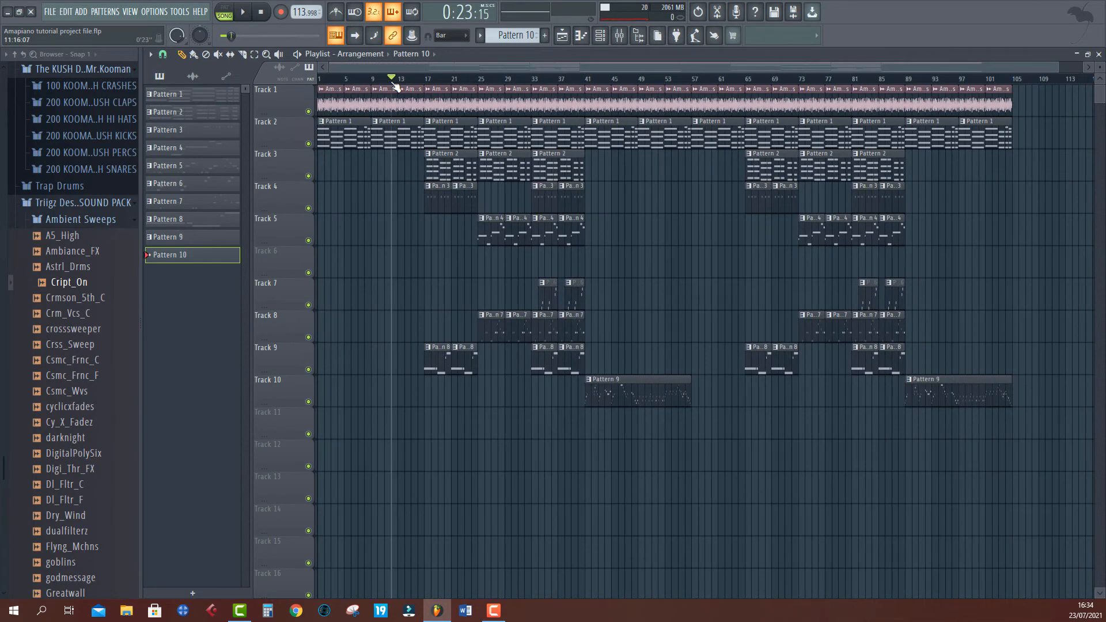
pyautogui.scroll(3, 396, 84)
pyautogui.click(405, 82)
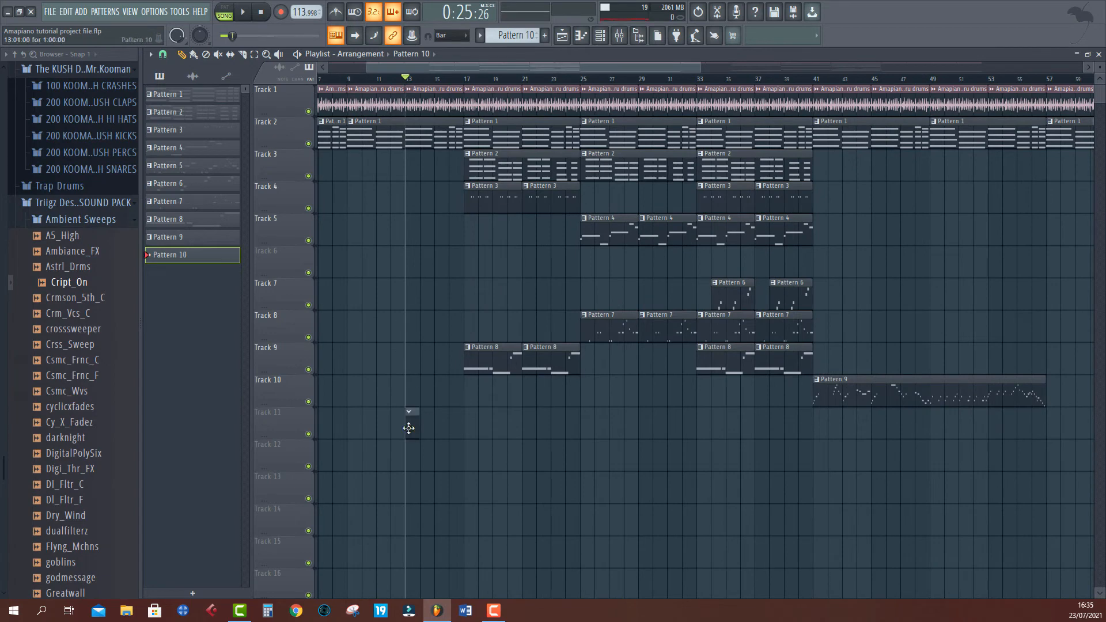
# Step: Draw an F5 note four bars long from bar 1 for the Here in My Car FG channel, and return to the playlist
pyautogui.press('F6')
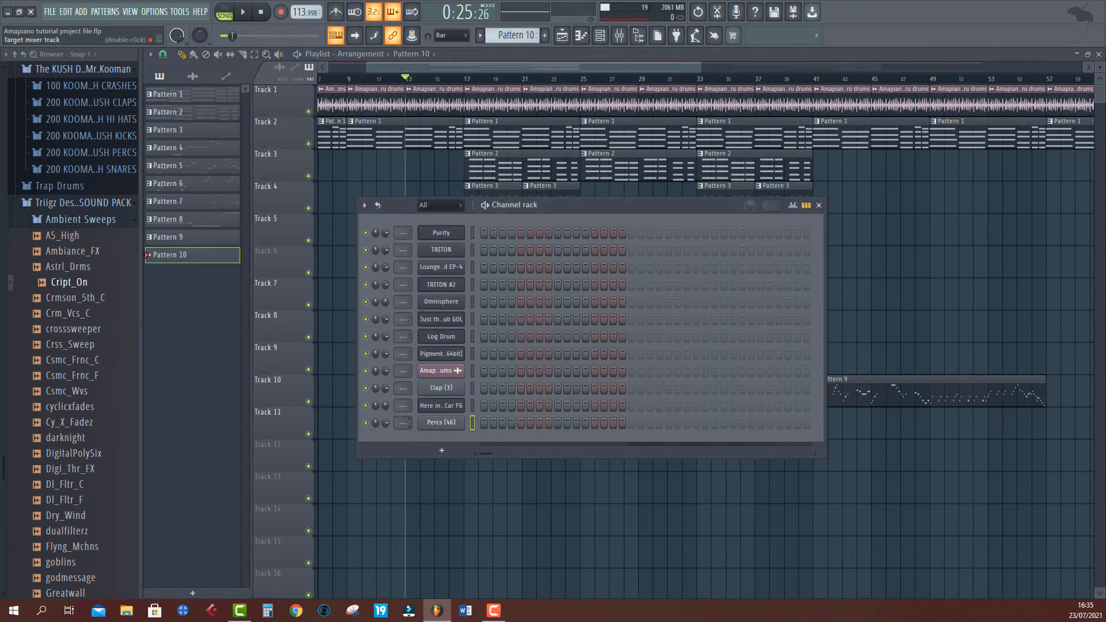
pyautogui.rightClick(463, 404)
pyautogui.click(490, 406)
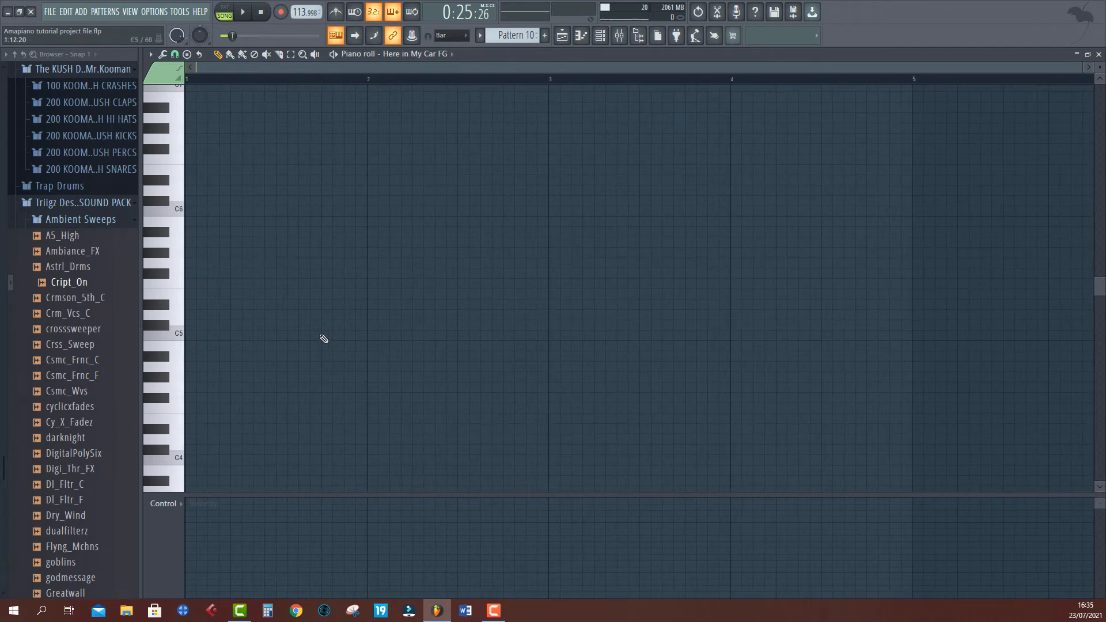
pyautogui.click(167, 296)
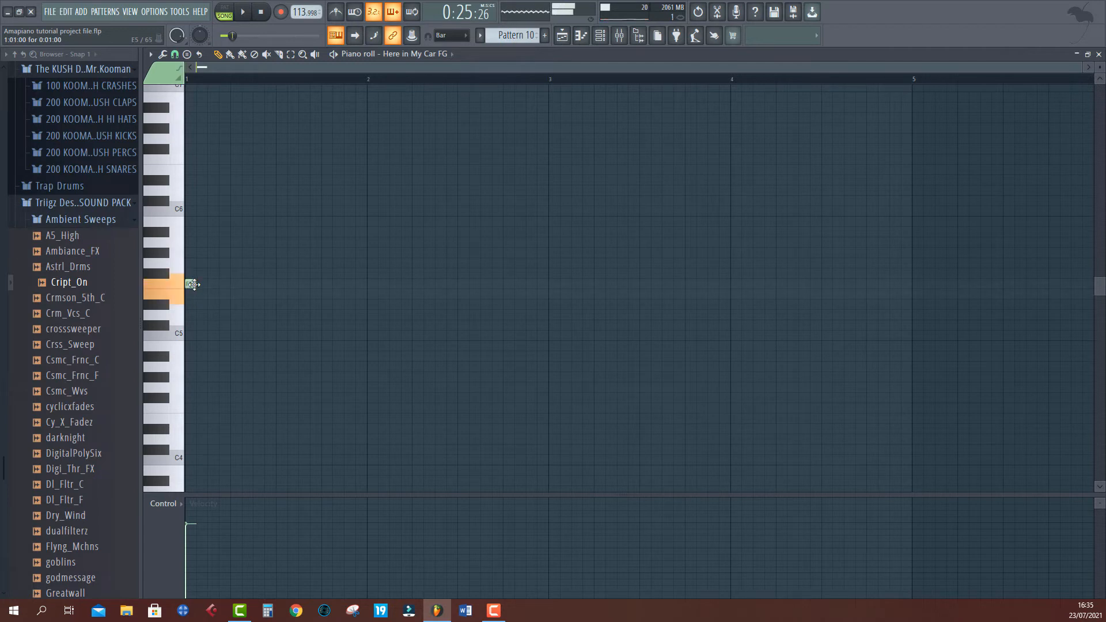
pyautogui.moveTo(196, 285); pyautogui.dragTo(829, 294)
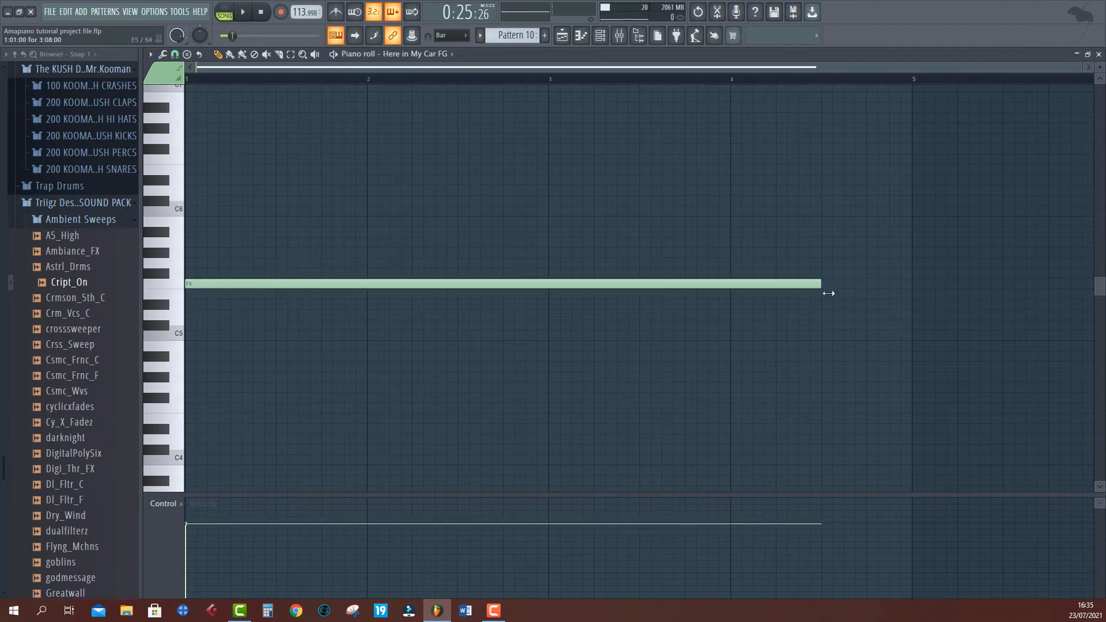
pyautogui.click(562, 35)
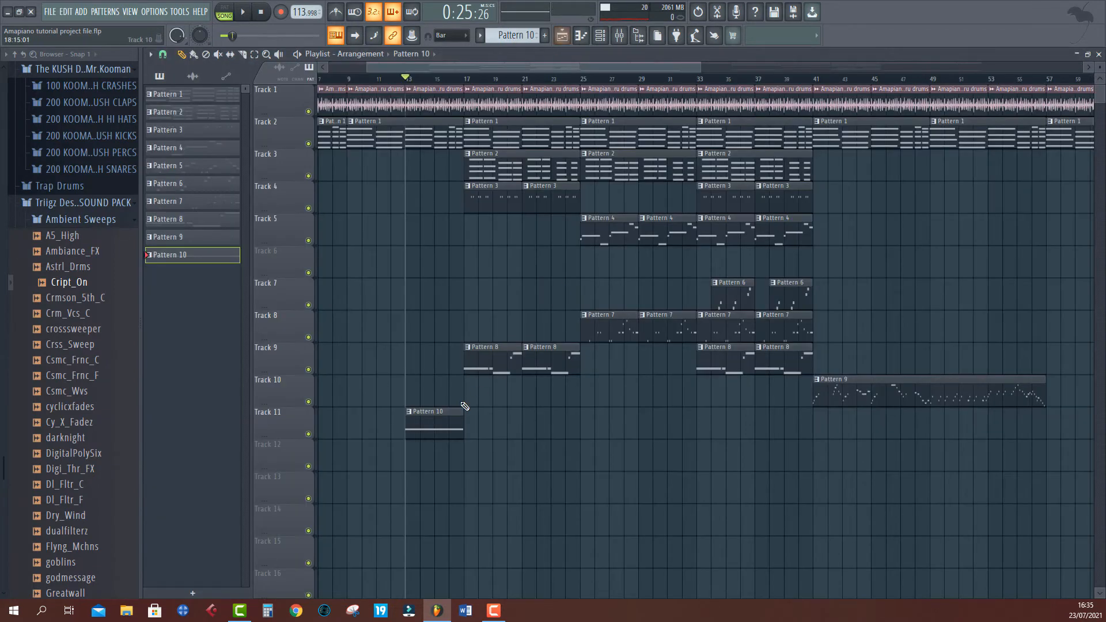
# Step: Reopen the Pattern 10 notes, lower the sustained note to E5 and audition it
pyautogui.doubleClick(444, 419)
pyautogui.press('space')
pyautogui.scroll(2, 490, 70)
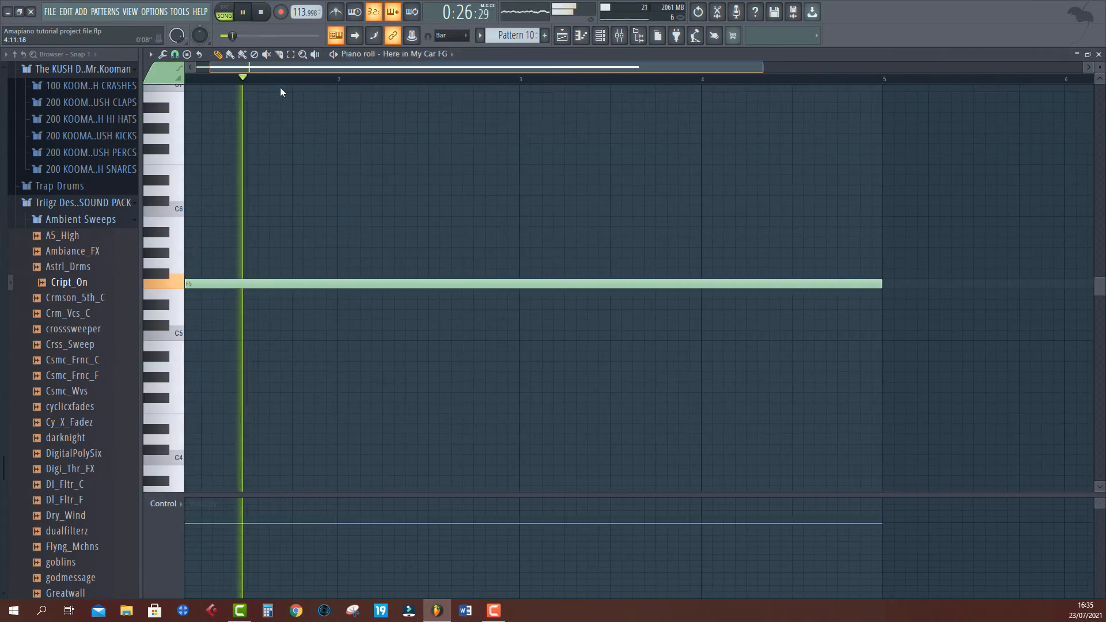
pyautogui.press('space')
pyautogui.moveTo(197, 286); pyautogui.dragTo(192, 295)
pyautogui.press('space')
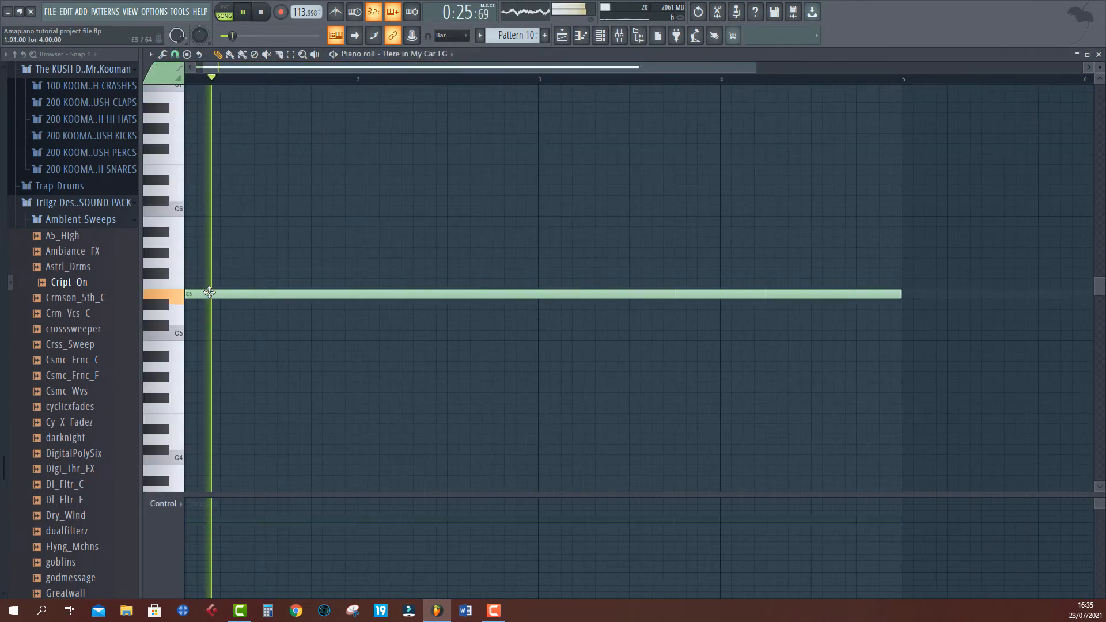
# Step: Try a four-bar C7 slide note above the sustained E5 note, audition it, and remove it
pyautogui.scroll(-2, 372, 87)
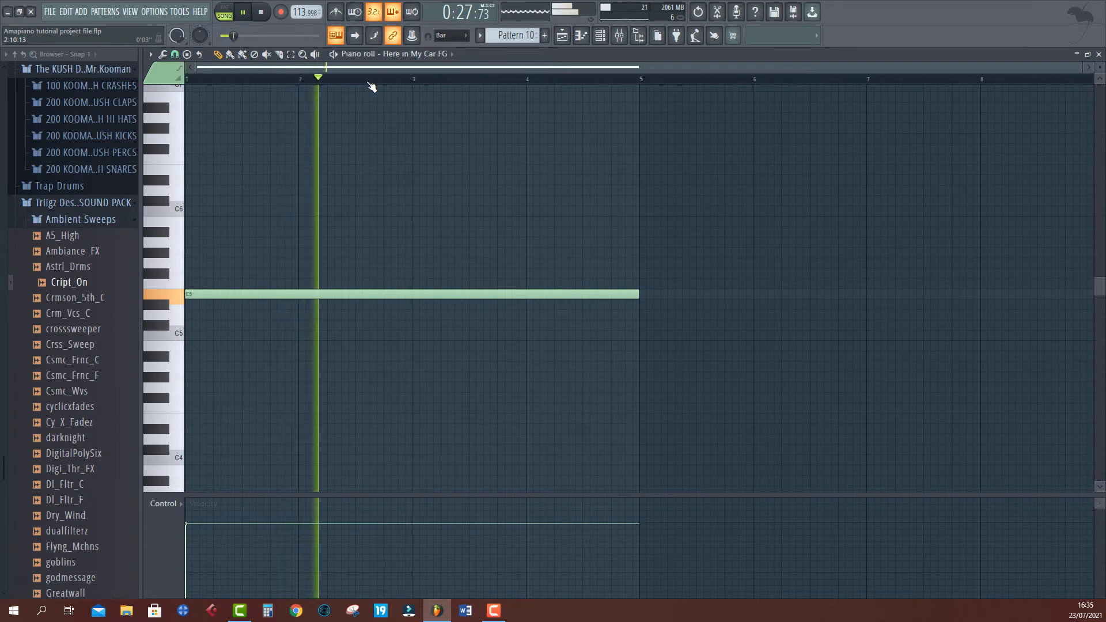
pyautogui.press('space')
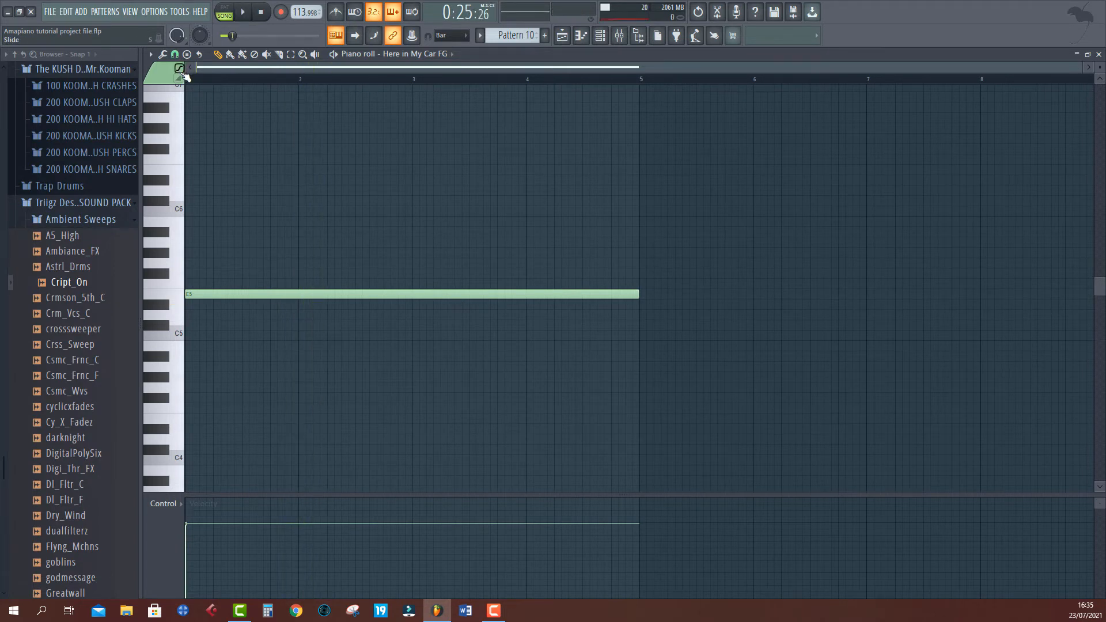
pyautogui.scroll(3, 243, 173)
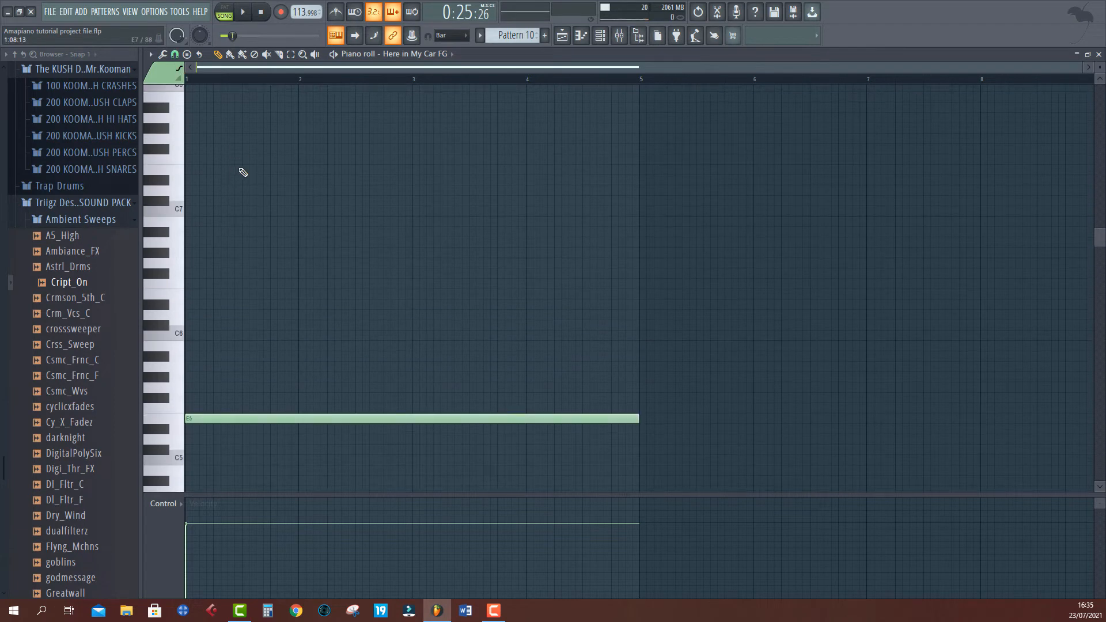
pyautogui.click(184, 210)
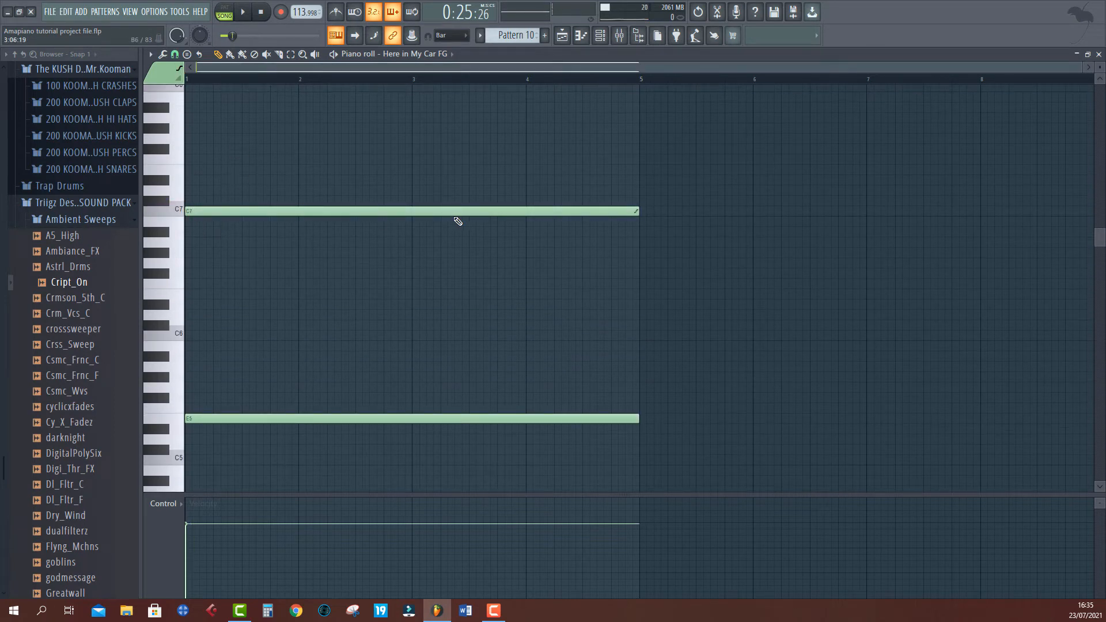
pyautogui.press('space')
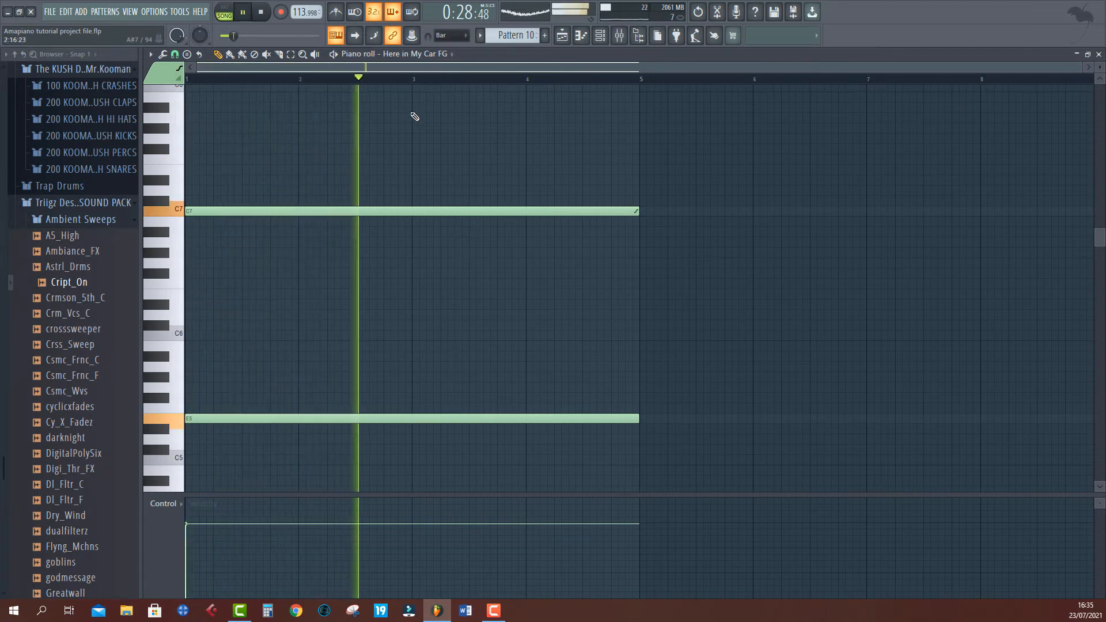
pyautogui.rightClick(336, 212)
pyautogui.press('space')
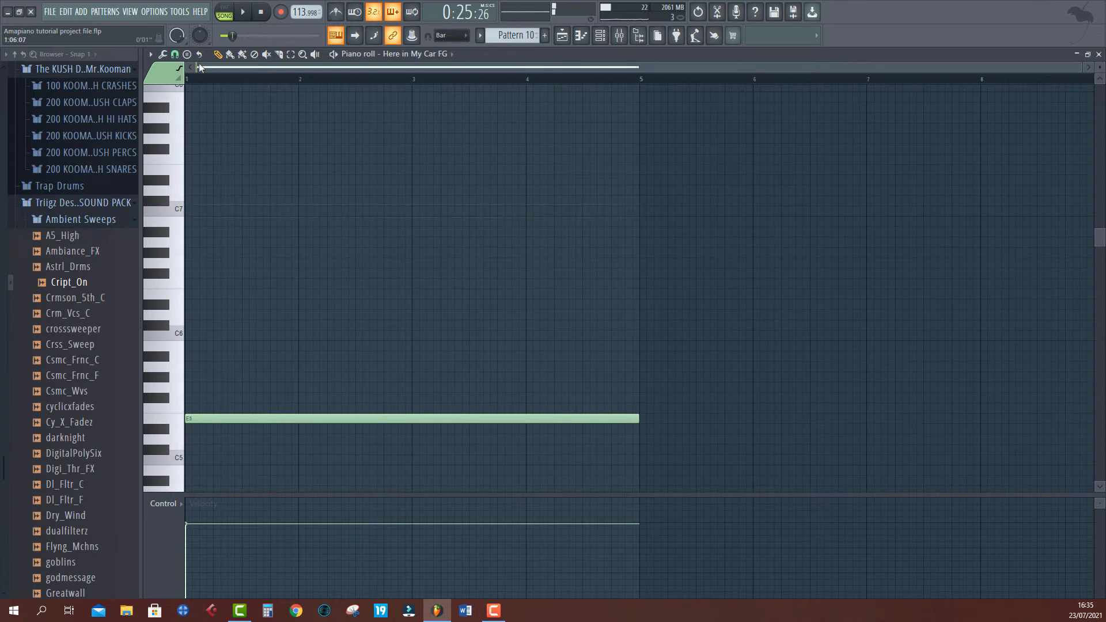
# Step: Draw a four-bar C7 portamento note from bar 1 above the E5 note and audition it
pyautogui.moveTo(209, 210); pyautogui.dragTo(189, 208)
pyautogui.press('space')
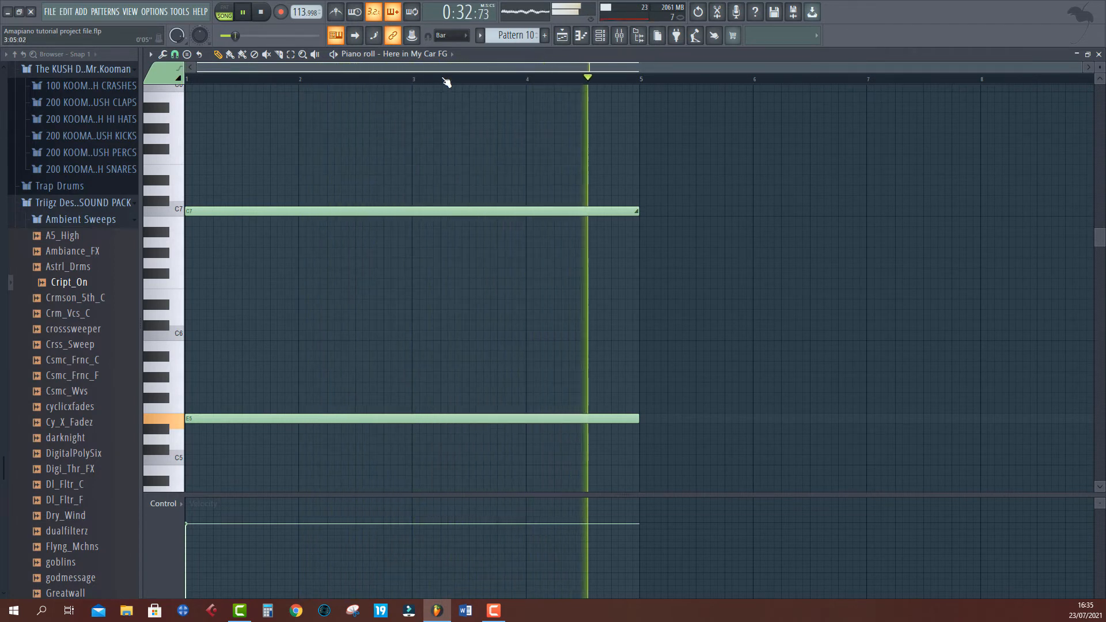
pyautogui.press('space')
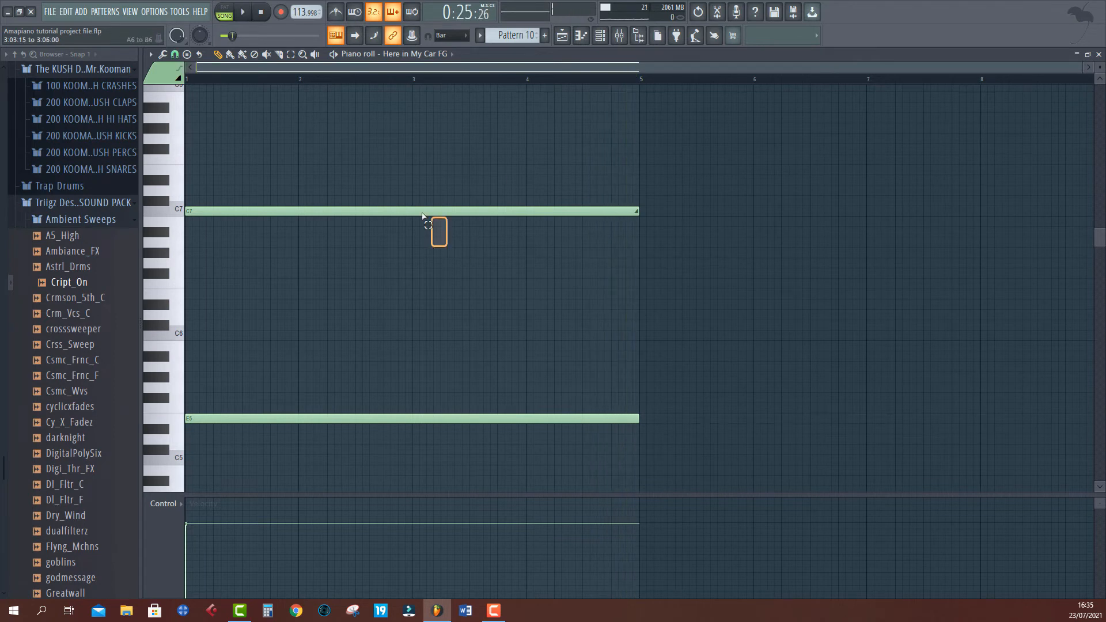
# Step: Select the upper portamento note, compare it at different octaves during playback, and settle it on C6
pyautogui.moveTo(422, 216); pyautogui.dragTo(415, 190)
pyautogui.hotkey('ctrl', 'Up')
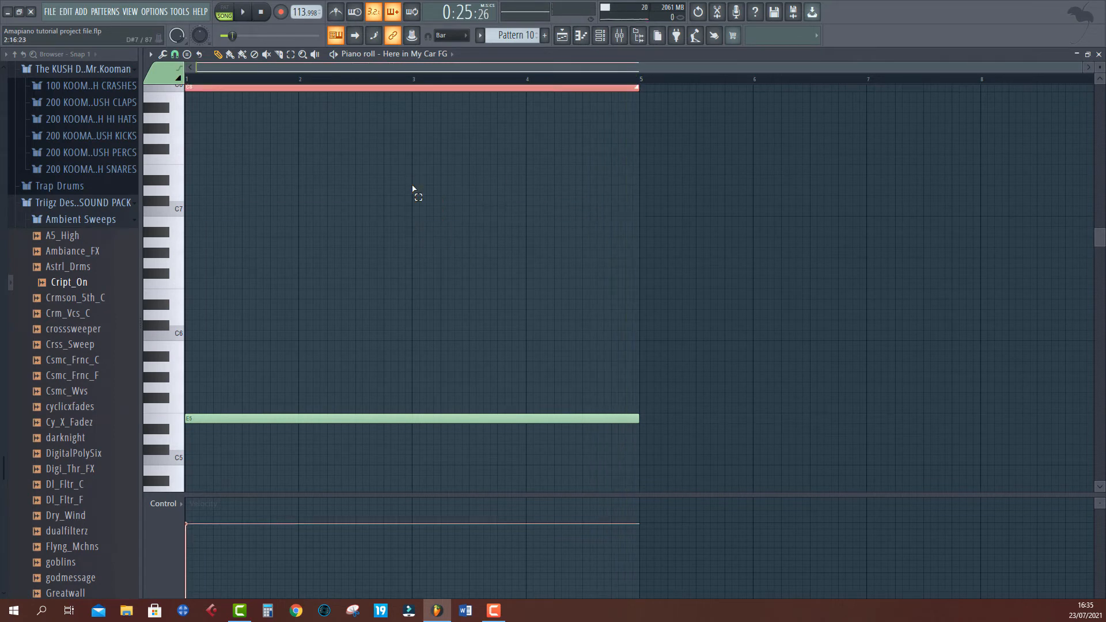
pyautogui.press('space')
pyautogui.hotkey('ctrl', 'Down')
pyautogui.hotkey('ctrl', 'Down')
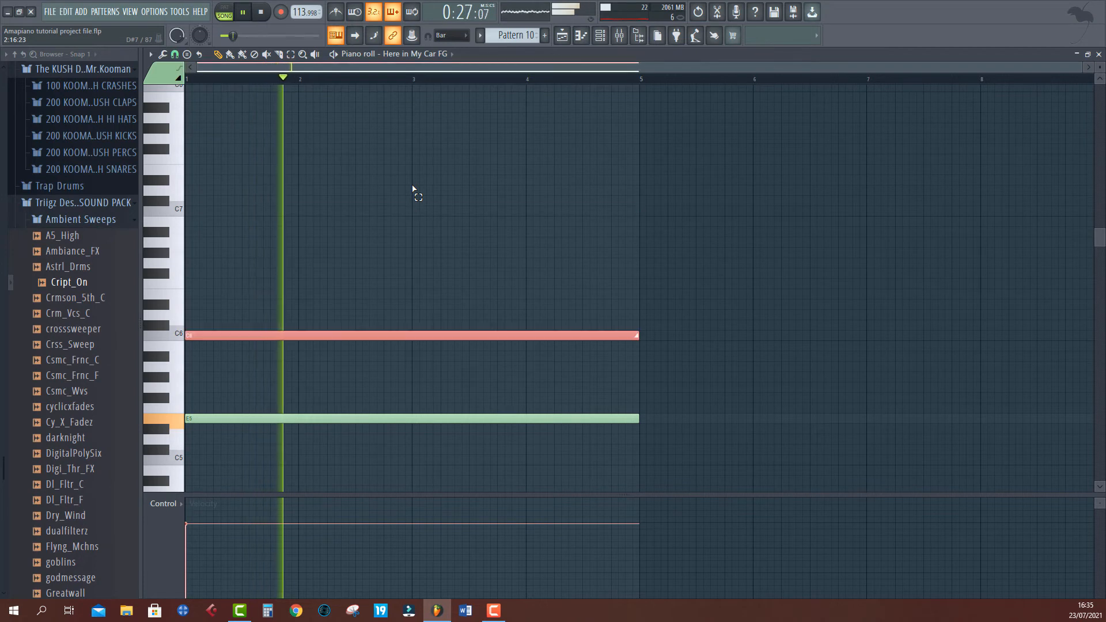
pyautogui.press('Delete')
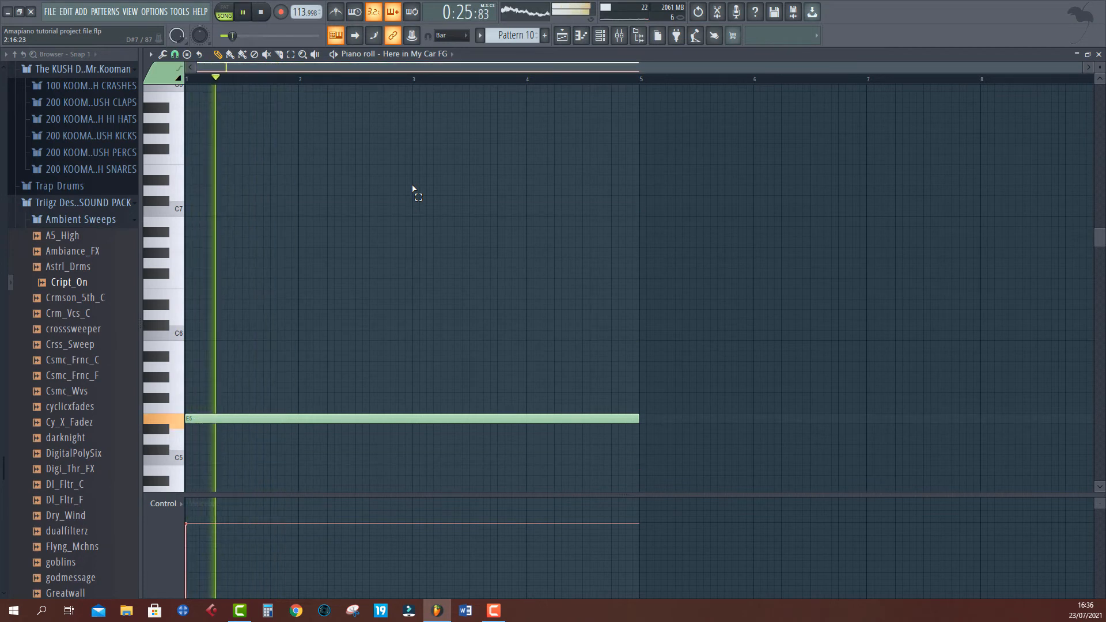
pyautogui.scroll(-8, 431, 190)
pyautogui.scroll(1, 423, 198)
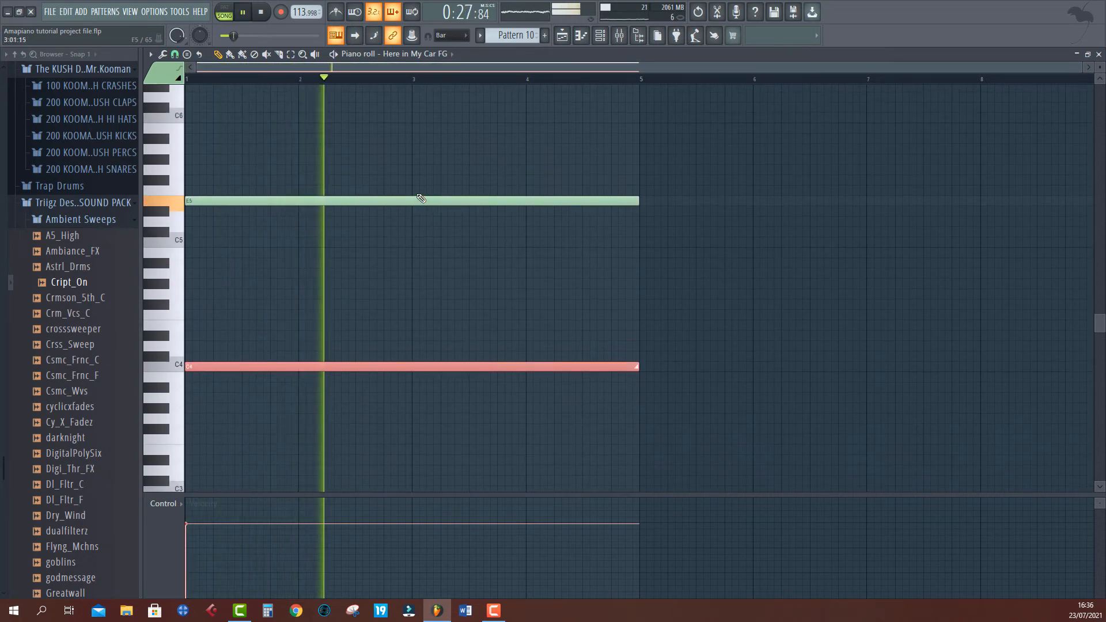
pyautogui.scroll(3, 420, 197)
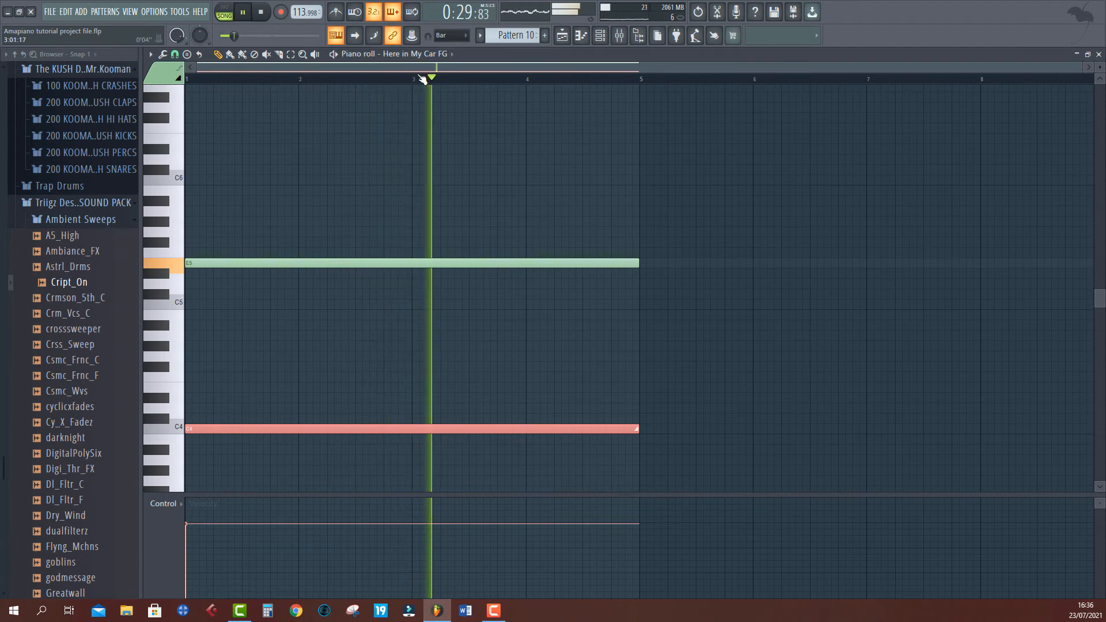
pyautogui.press('space')
pyautogui.hotkey('ctrl', 'Up')
pyautogui.hotkey('ctrl', 'Up')
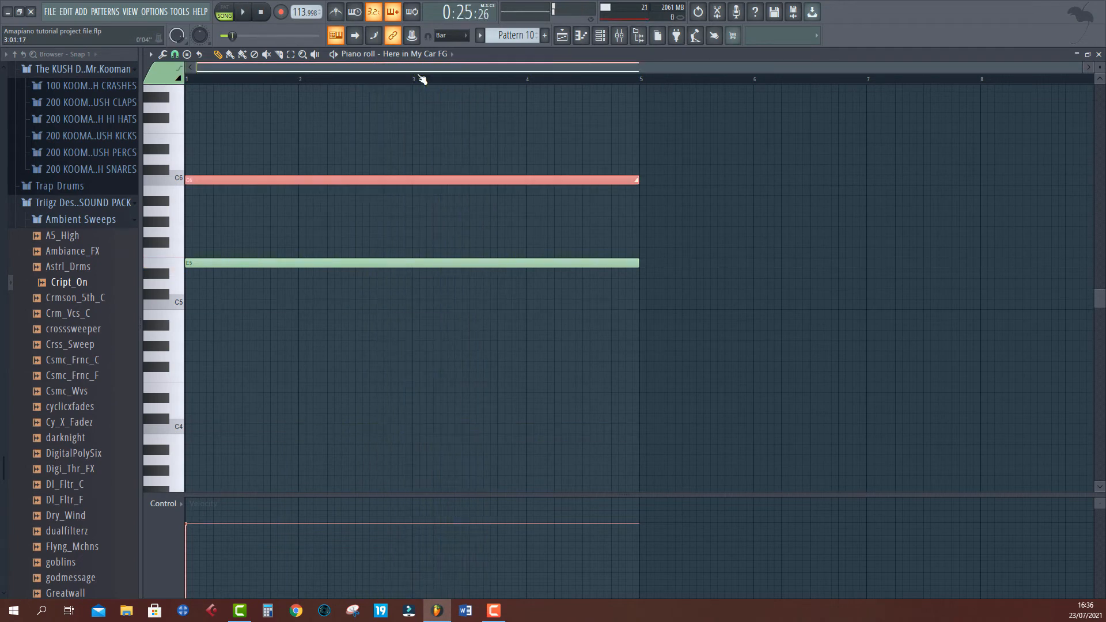
pyautogui.press('space')
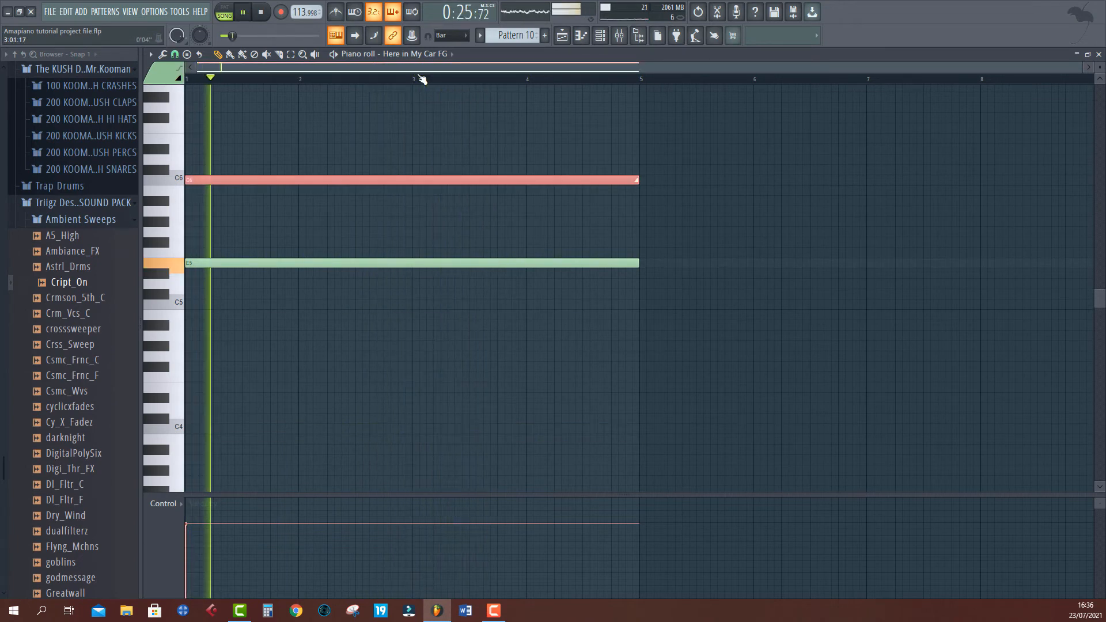
# Step: Lower the Here in My Car FG channel volume to 14% during playback, and stop the song
pyautogui.click(583, 34)
pyautogui.click(599, 35)
pyautogui.moveTo(385, 406); pyautogui.dragTo(385, 433)
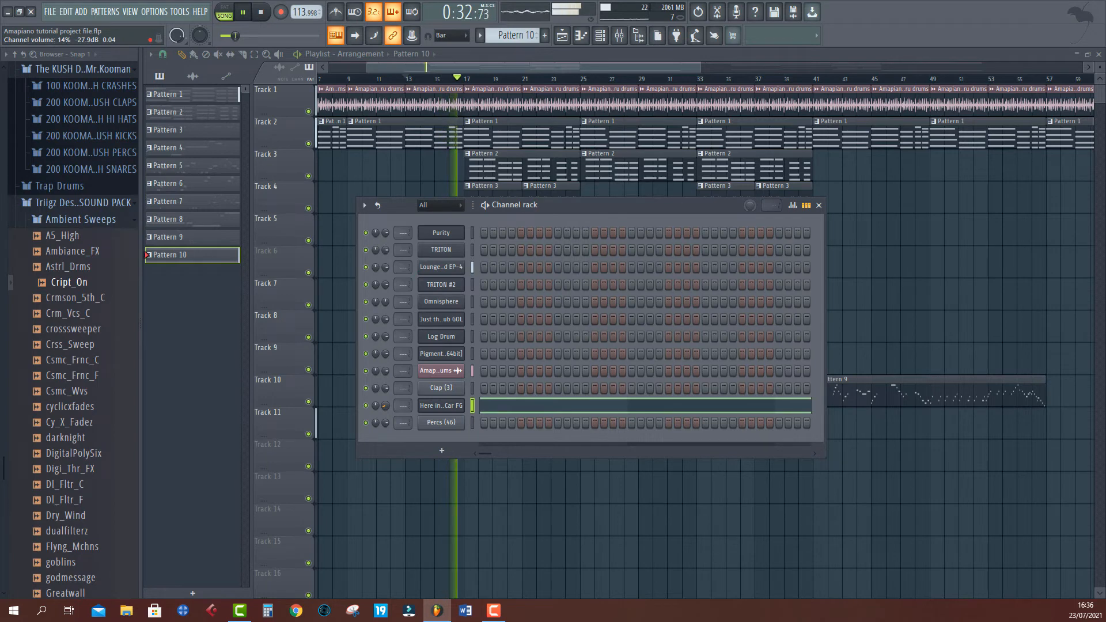
pyautogui.press('space')
# Step: Move the Pattern 10 clip on Track 11 to bar 15, trim it to end at bar 17, and audition it
pyautogui.click(296, 411)
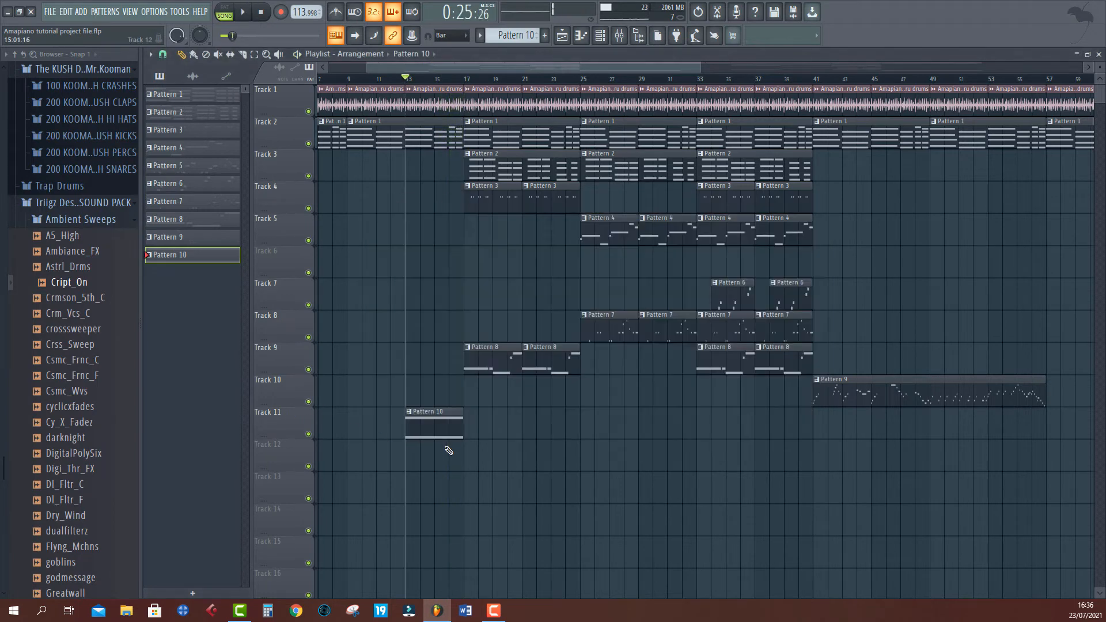
pyautogui.moveTo(448, 436); pyautogui.dragTo(462, 435)
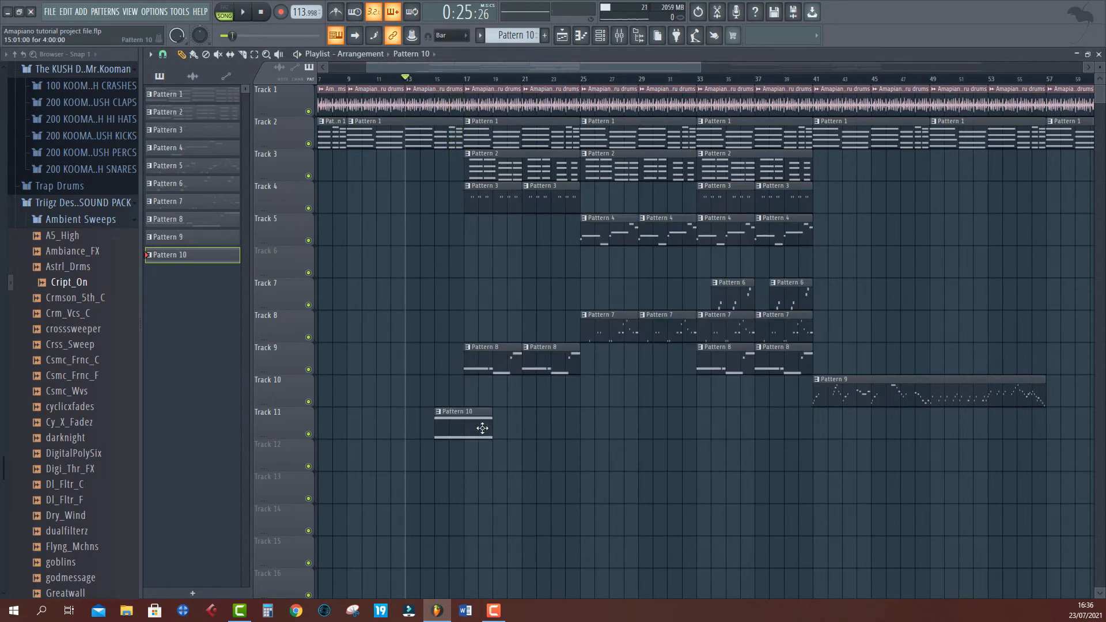
pyautogui.press('space')
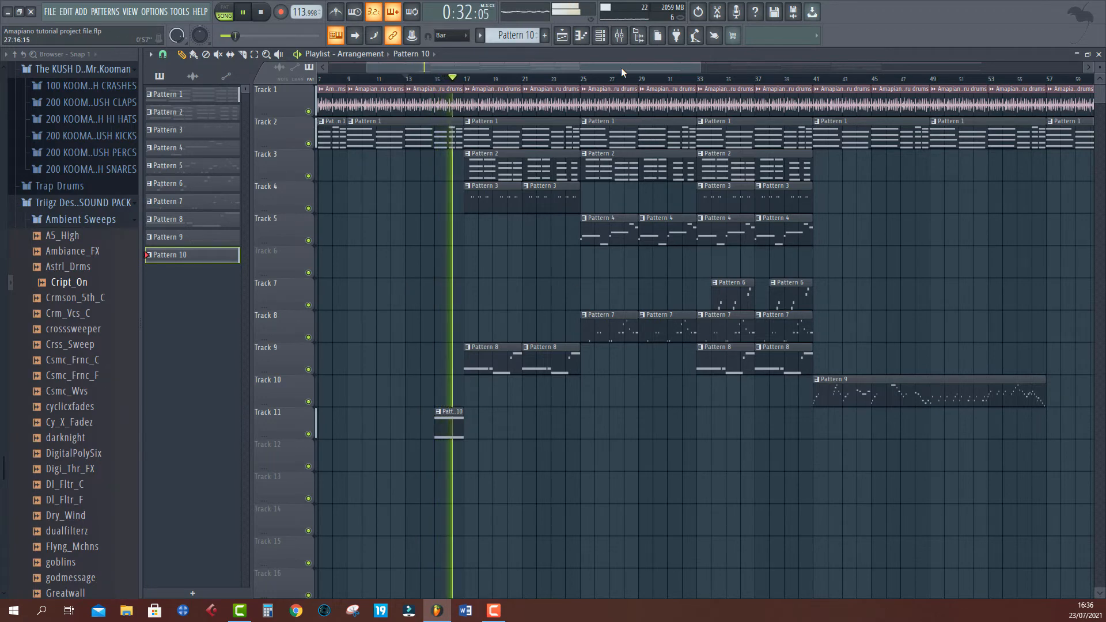
# Step: Switch the Here in My Car FG channel to the 8 Bit Wonderland FG preset, set its volume to 29%, and audition it
pyautogui.press('F6')
pyautogui.press('space')
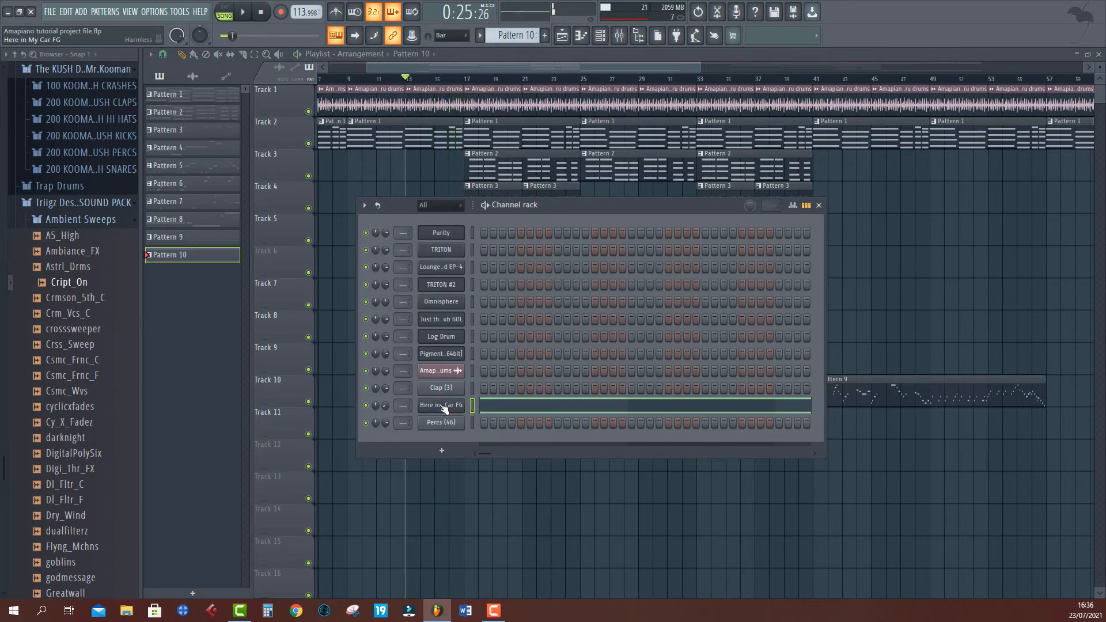
pyautogui.click(444, 407)
pyautogui.click(716, 213)
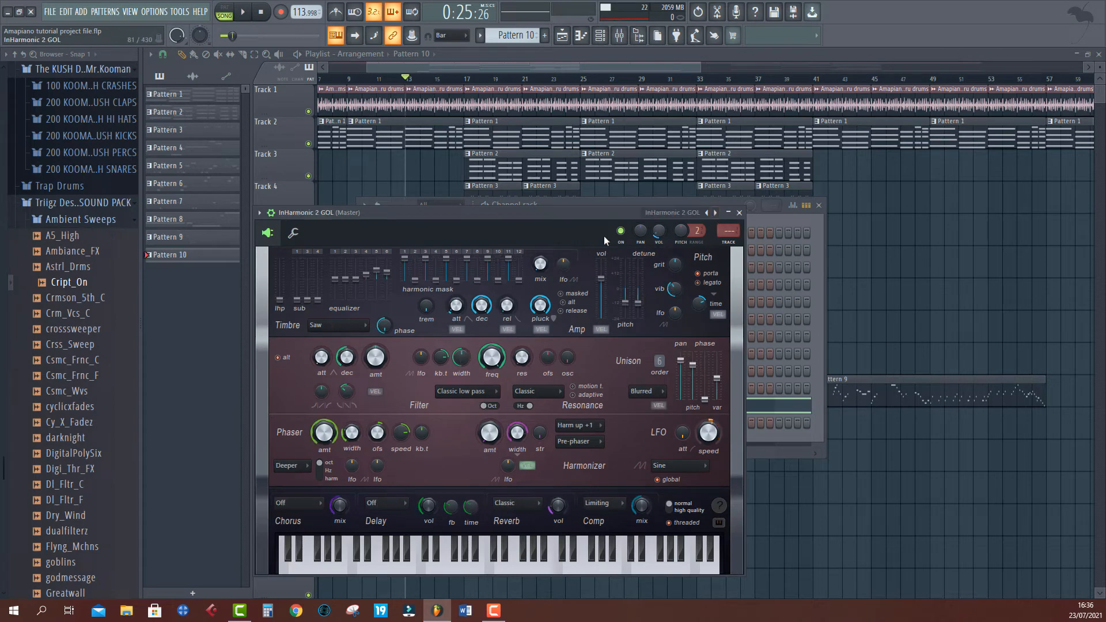
pyautogui.rightClick(706, 214)
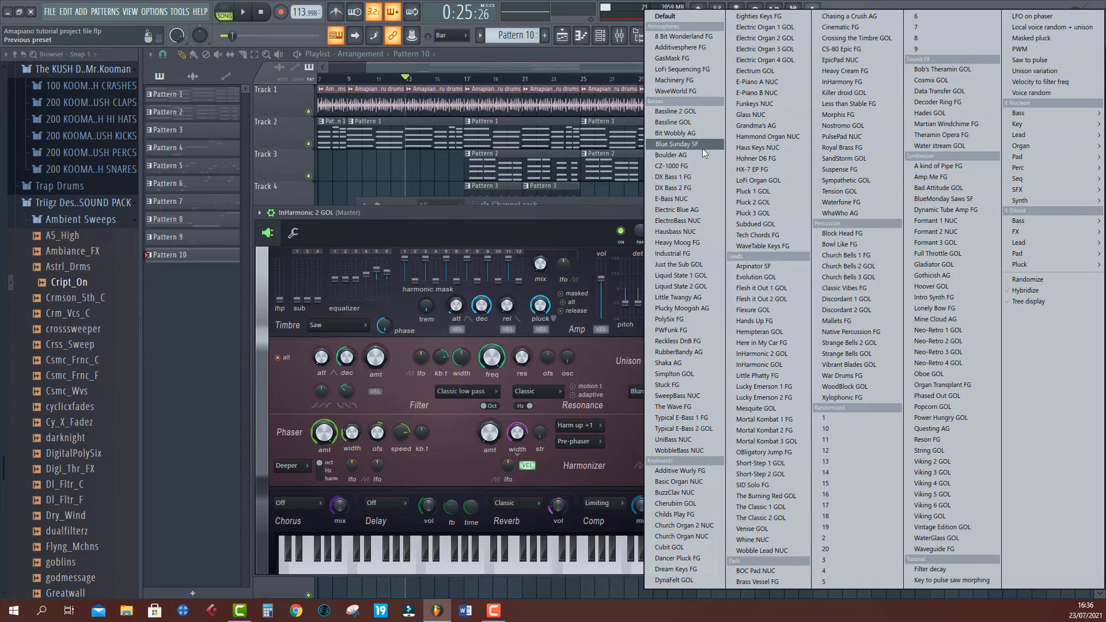
pyautogui.click(687, 36)
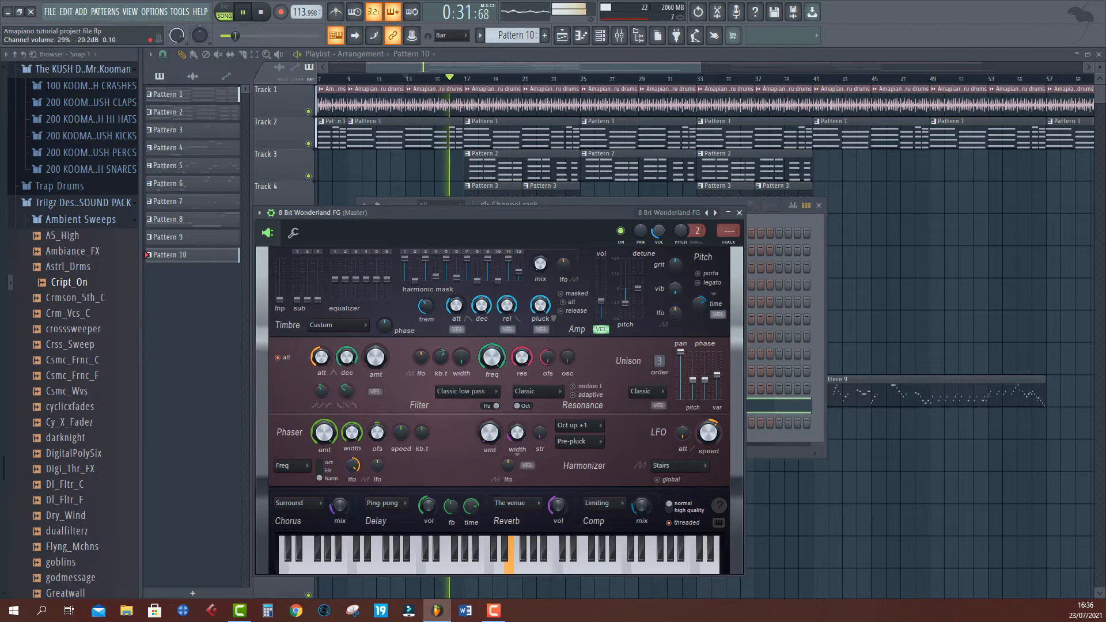
pyautogui.click(710, 213)
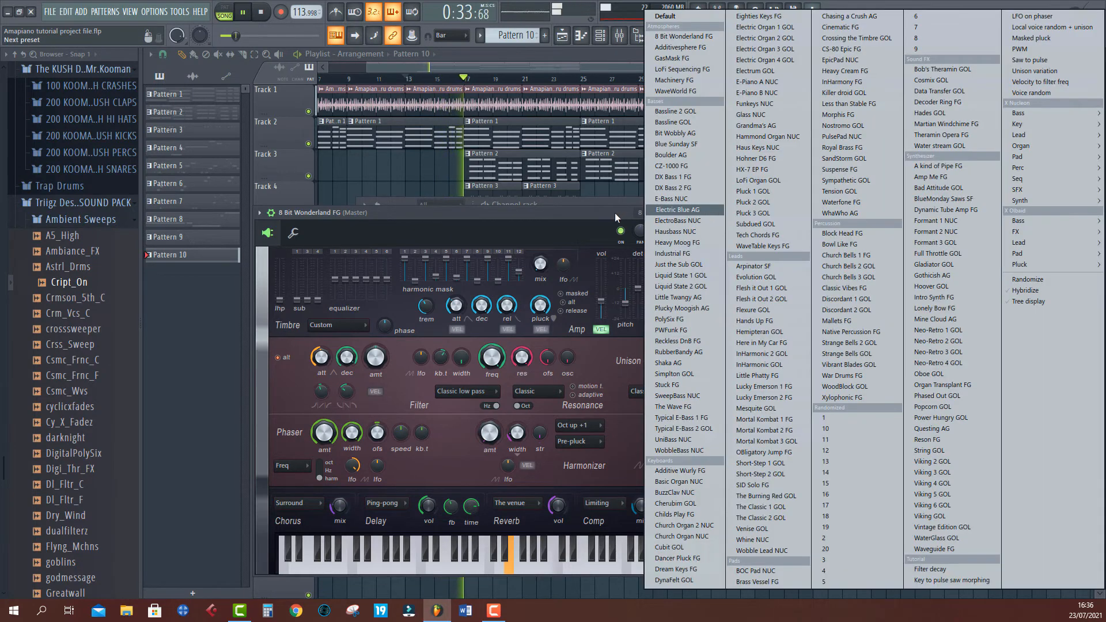
pyautogui.click(614, 212)
# Step: Create Pattern 11 with a Clap (3) hit on the first step and place it at bar 17 on Track 10
pyautogui.click(754, 221)
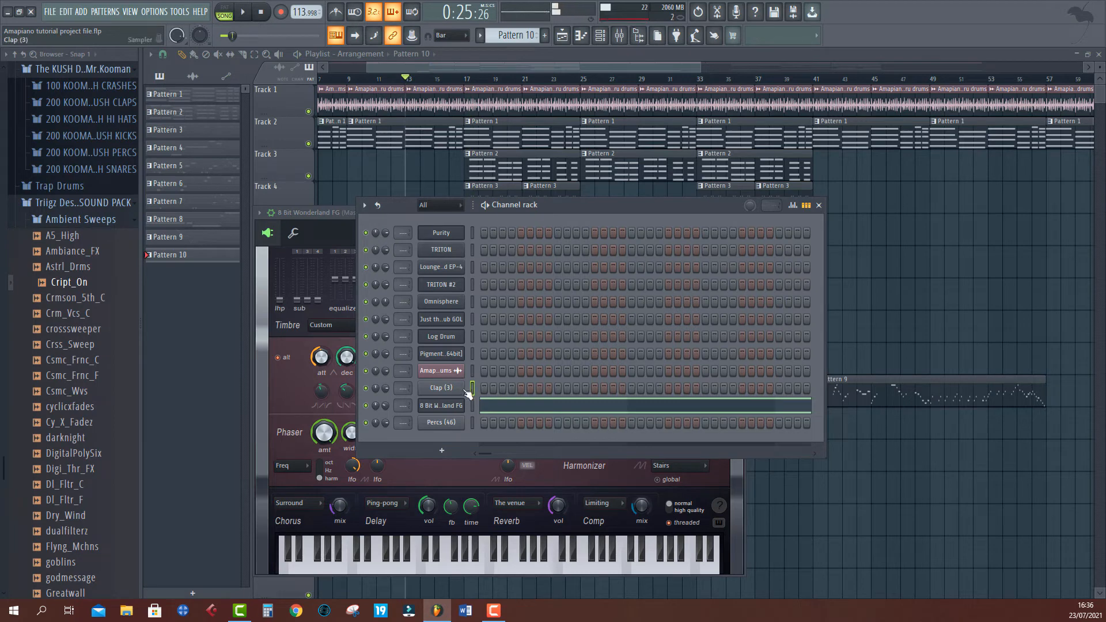
pyautogui.scroll(-1, 524, 43)
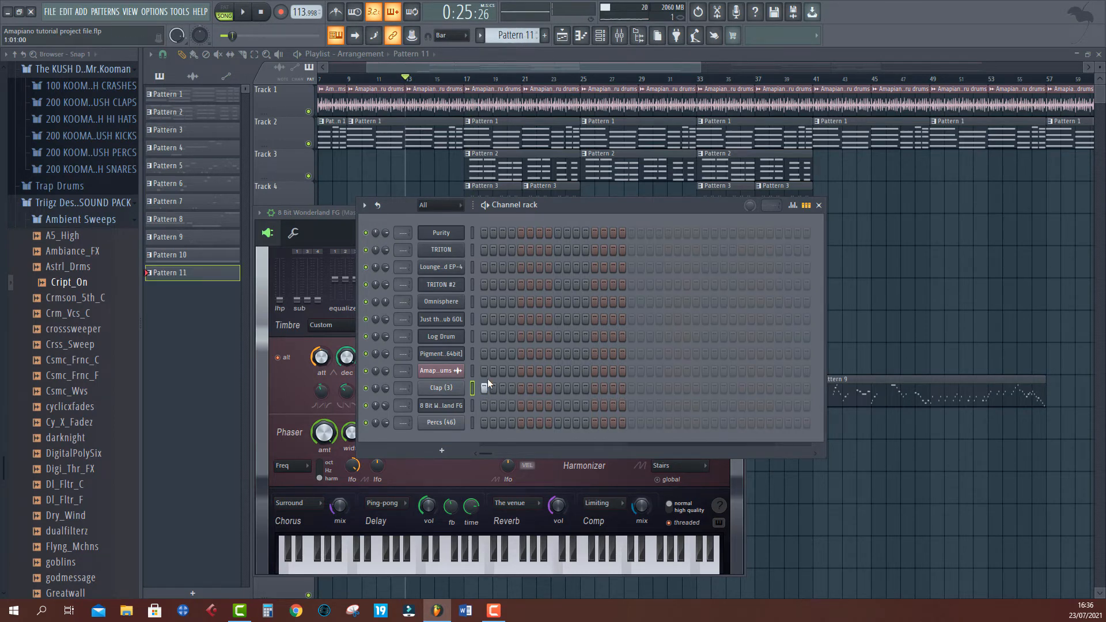
pyautogui.click(488, 72)
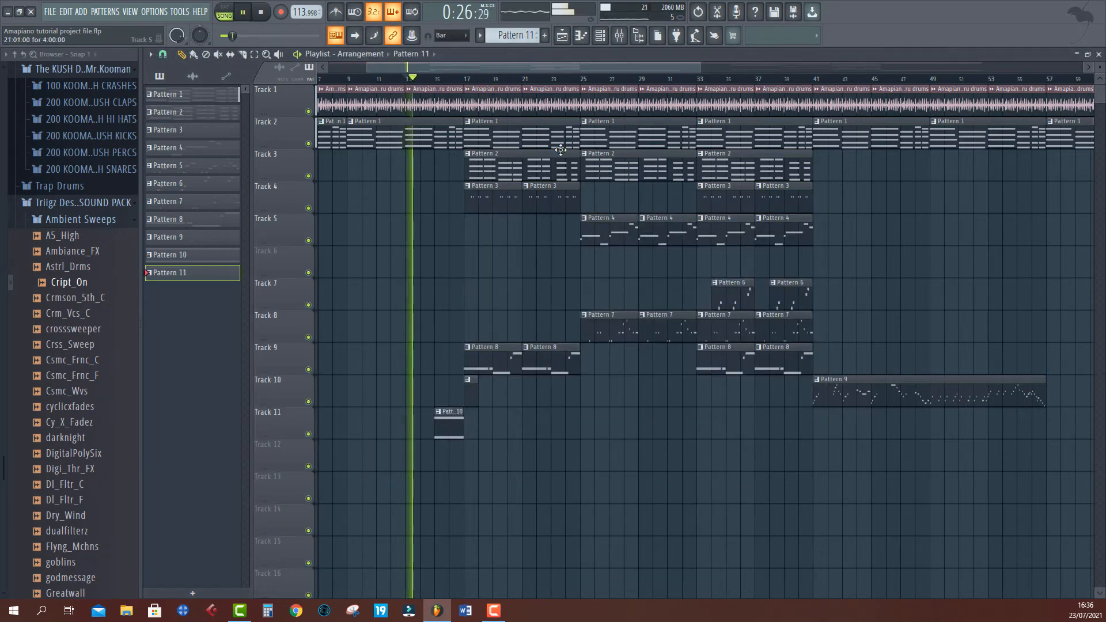
# Step: Lower the Clap (3) channel volume while the song plays
pyautogui.click(599, 35)
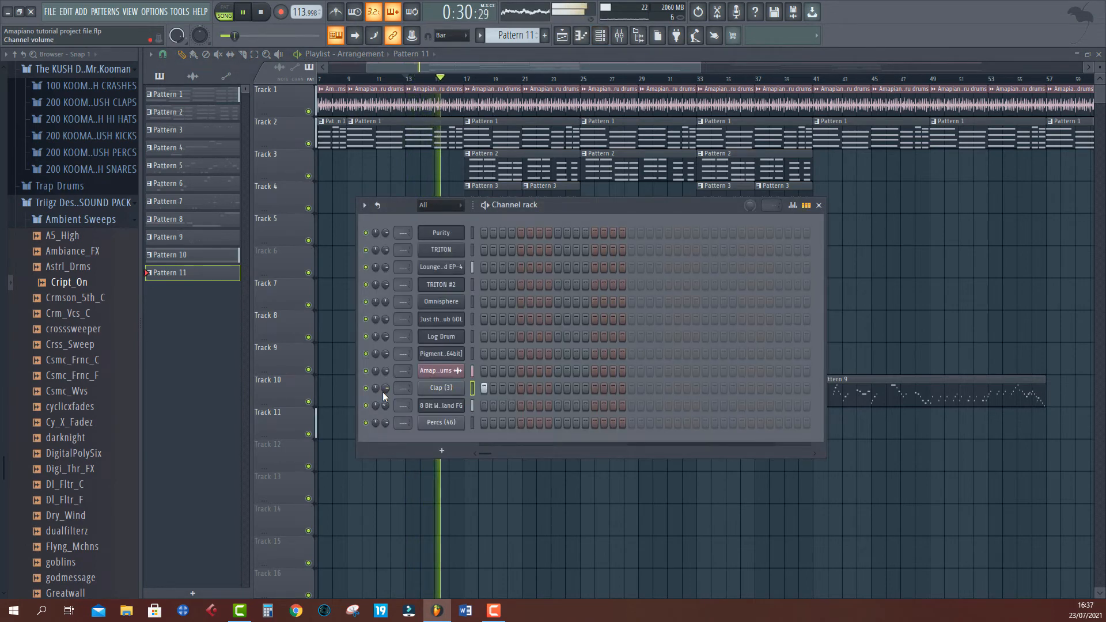
pyautogui.moveTo(384, 390)
pyautogui.mouseDown()
pyautogui.moveTo(384, 410)
pyautogui.moveTo(384, 389)
pyautogui.mouseUp()
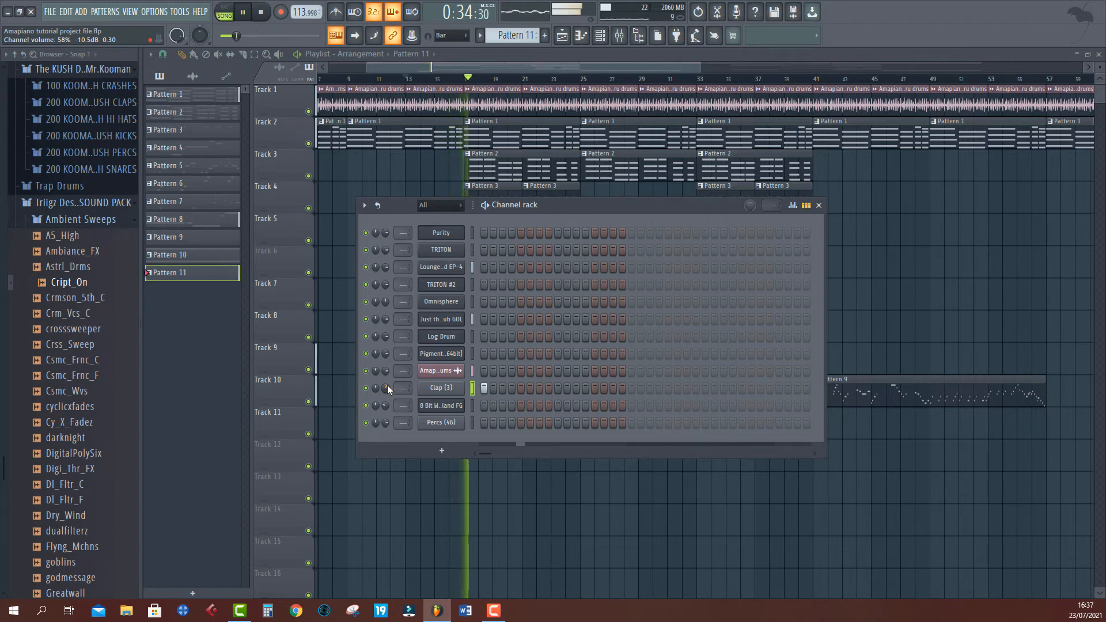
pyautogui.moveTo(388, 387); pyautogui.dragTo(388, 394)
# Step: Open the Percs (46) channel's sample settings and reverse the sample
pyautogui.click(472, 423)
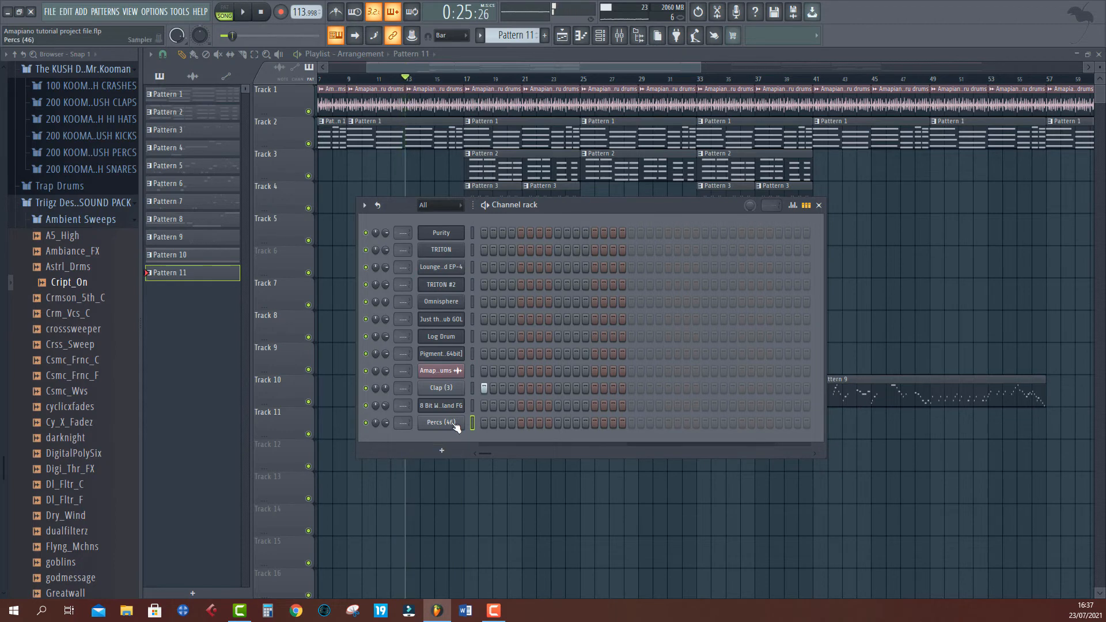
pyautogui.click(455, 424)
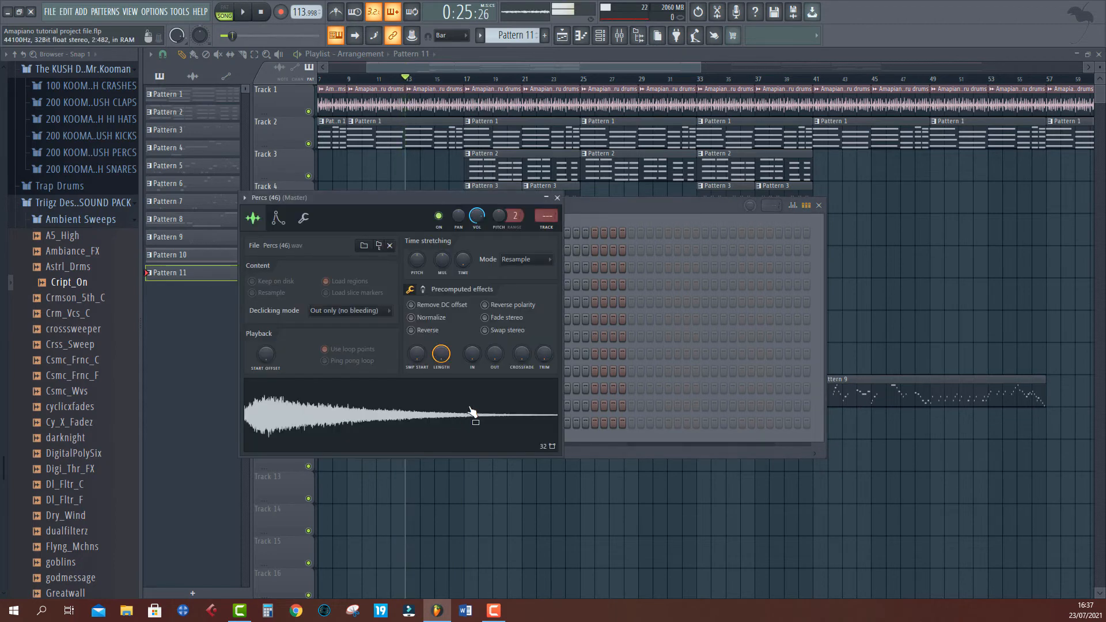
pyautogui.click(435, 332)
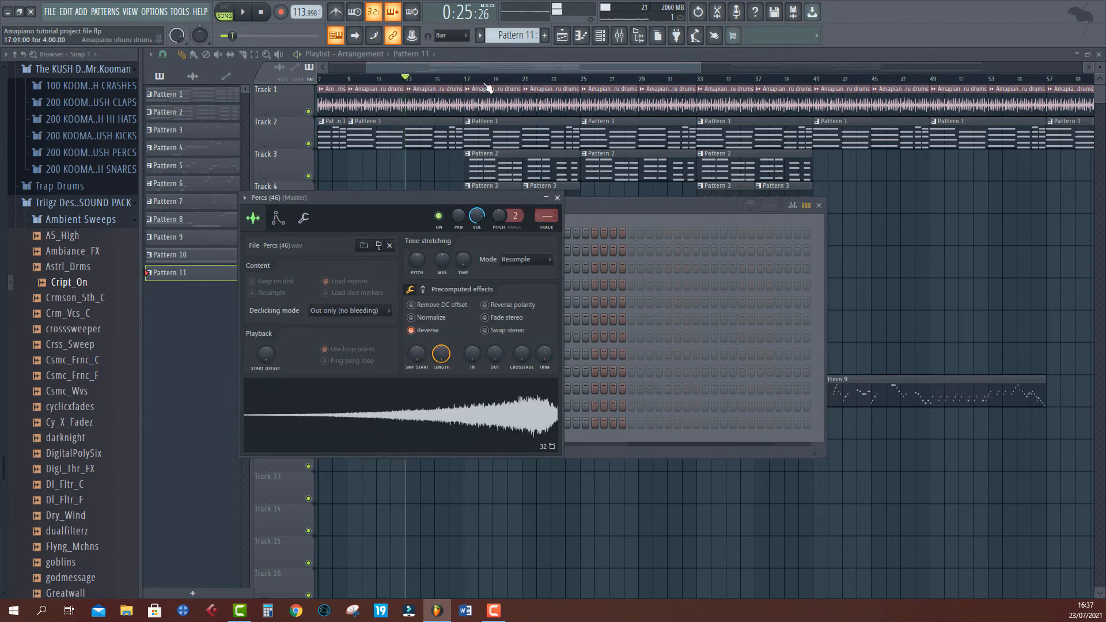
# Step: Place the Percs (46) sample as an audio clip at bar 16 on Track 12 and open the clip's sample settings
pyautogui.click(641, 224)
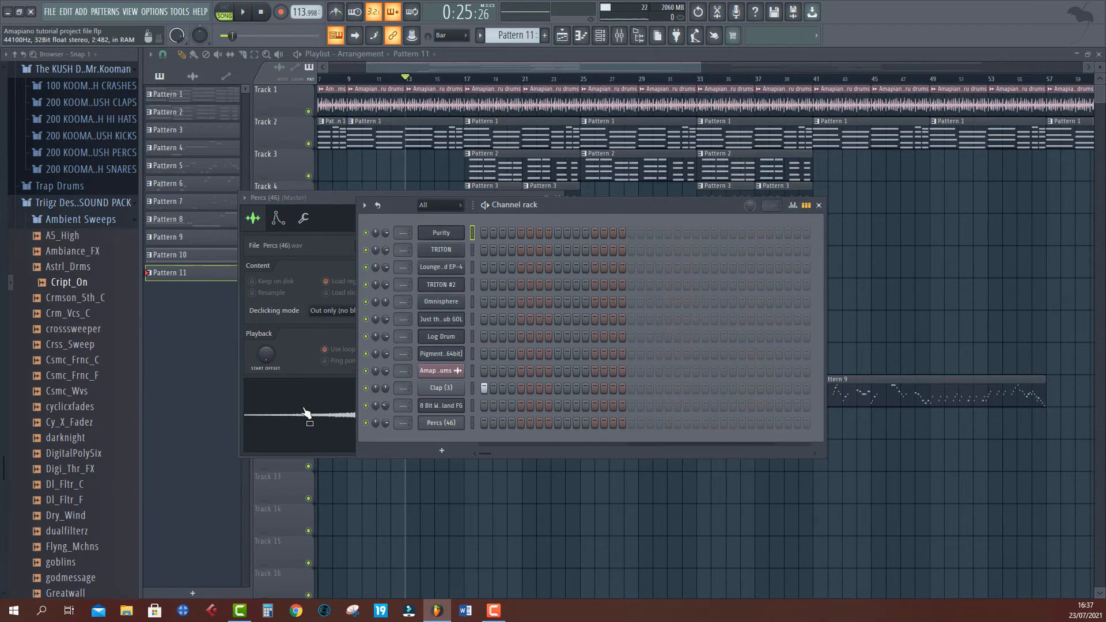
pyautogui.moveTo(306, 414); pyautogui.dragTo(541, 459)
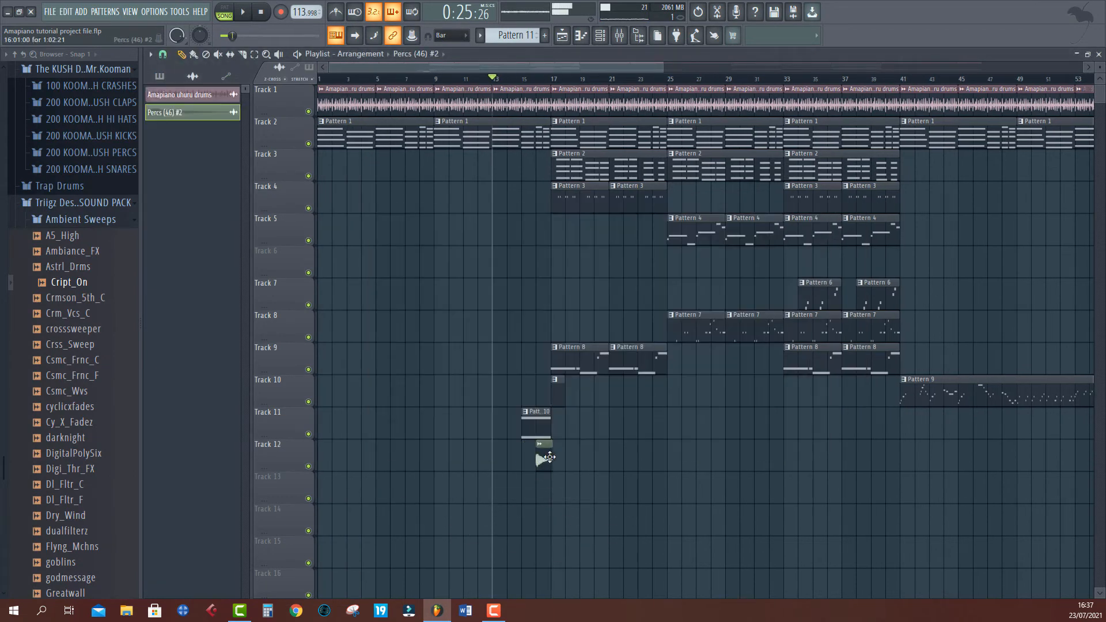
pyautogui.doubleClick(545, 459)
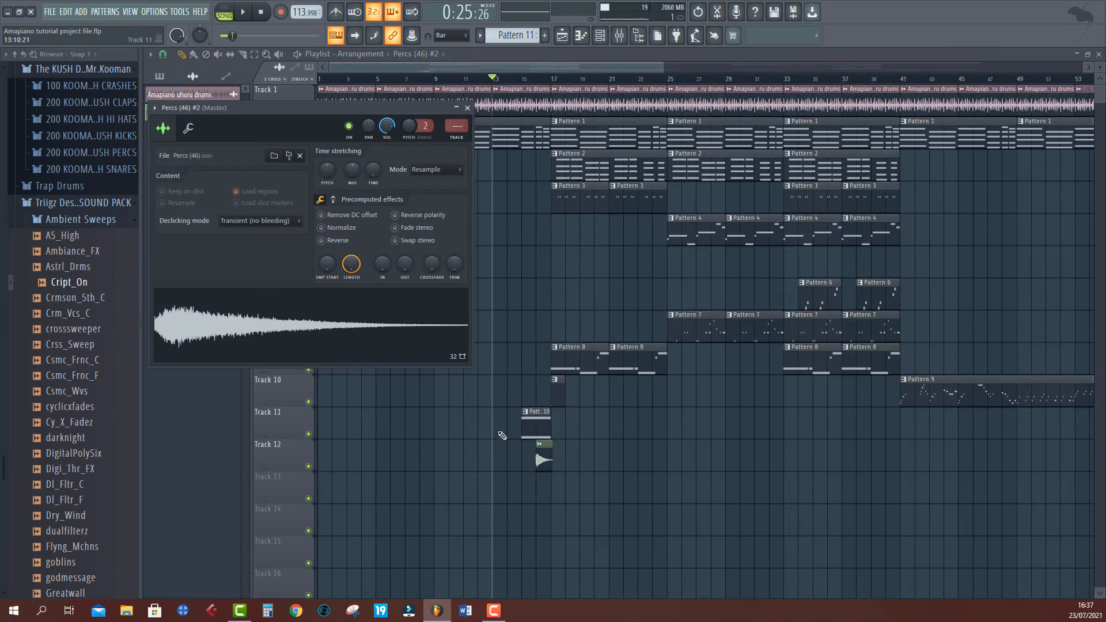
# Step: Reverse the Percs (46) #2 clip's sample and play the transition into bar 17
pyautogui.click(348, 241)
pyautogui.press('space')
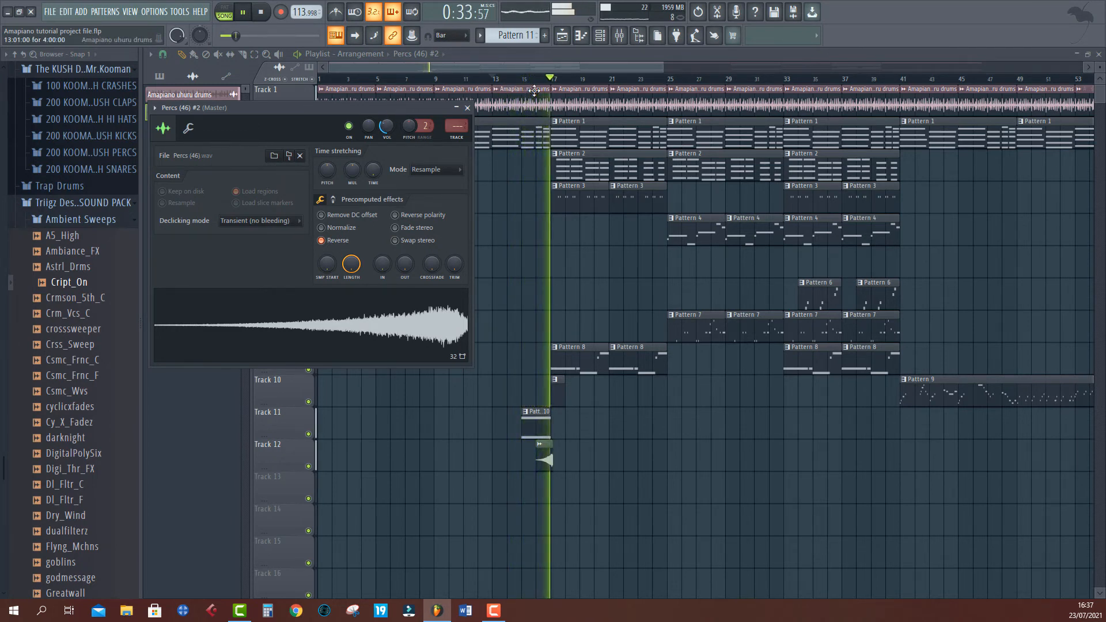
pyautogui.scroll(5, 535, 93)
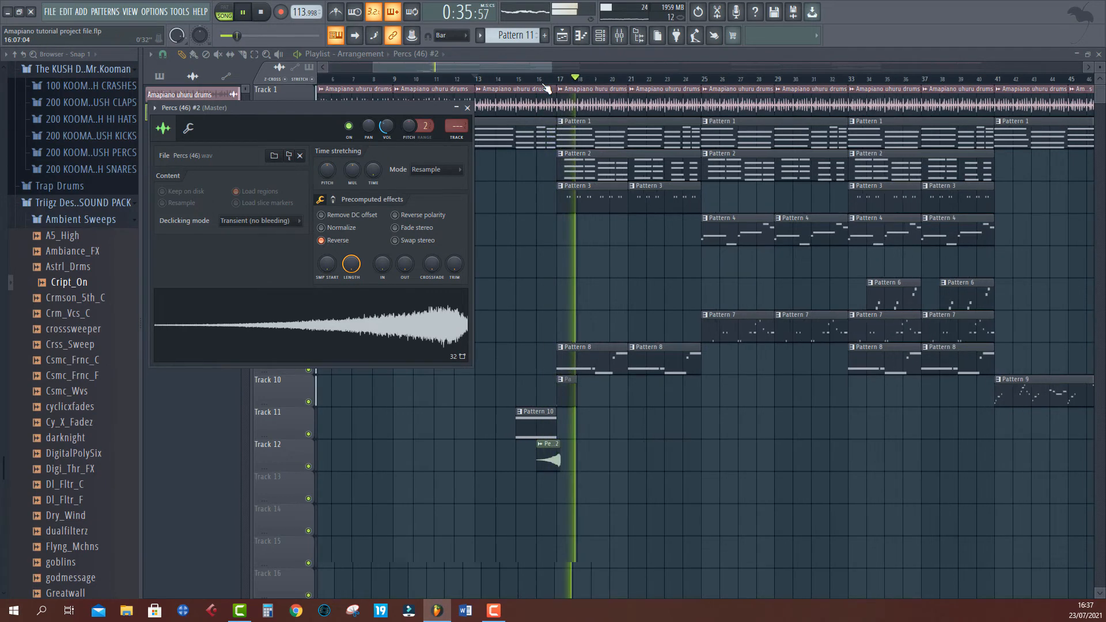
pyautogui.press('space')
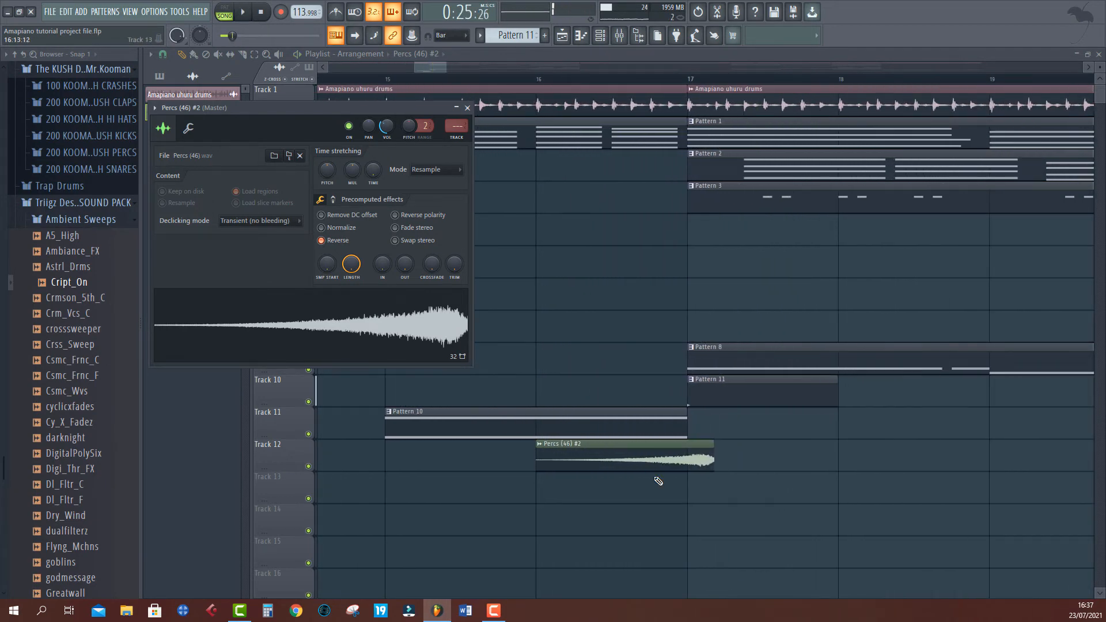
# Step: Time-stretch the Percs (46) #2 clip to 1 bar with the stretch mode set to Auto, play it and close its sample settings
pyautogui.click(163, 54)
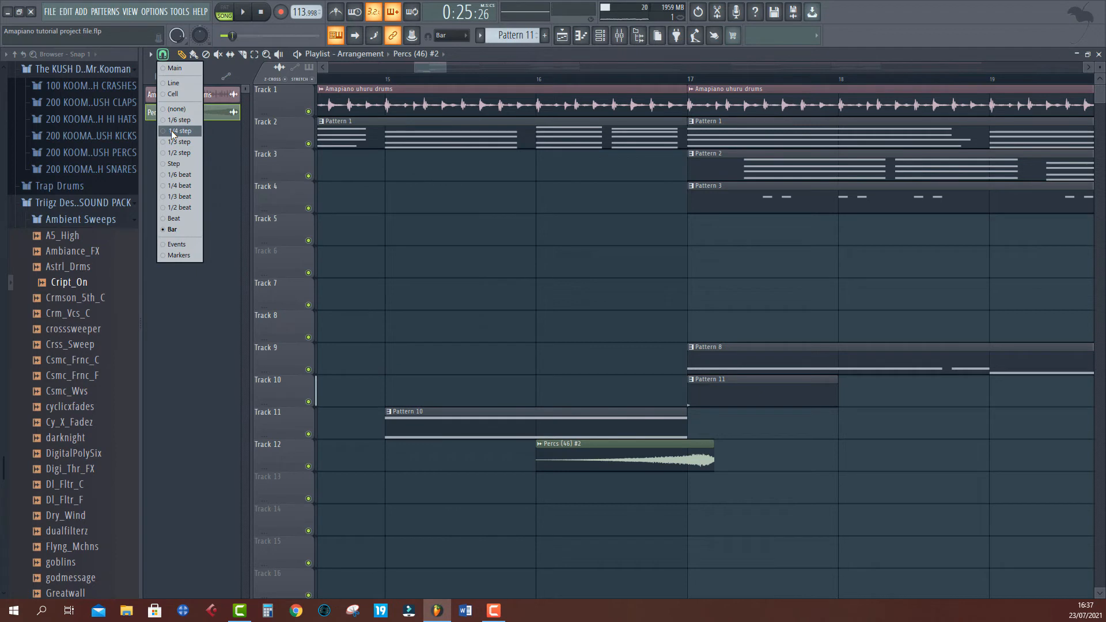
pyautogui.click(583, 459)
pyautogui.doubleClick(582, 459)
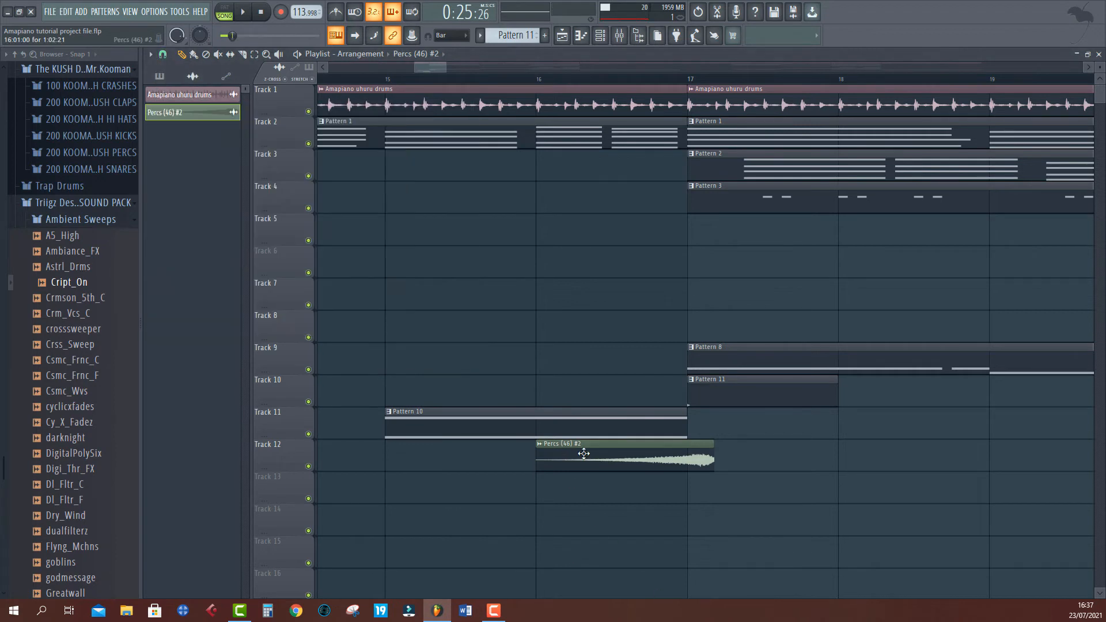
pyautogui.rightClick(381, 174)
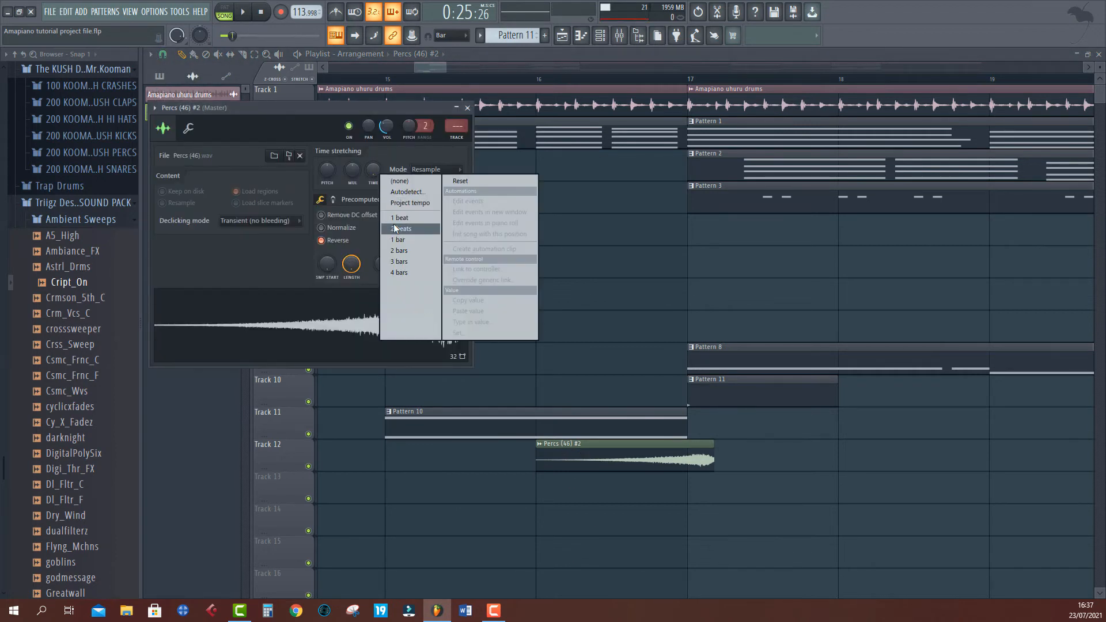
pyautogui.click(404, 245)
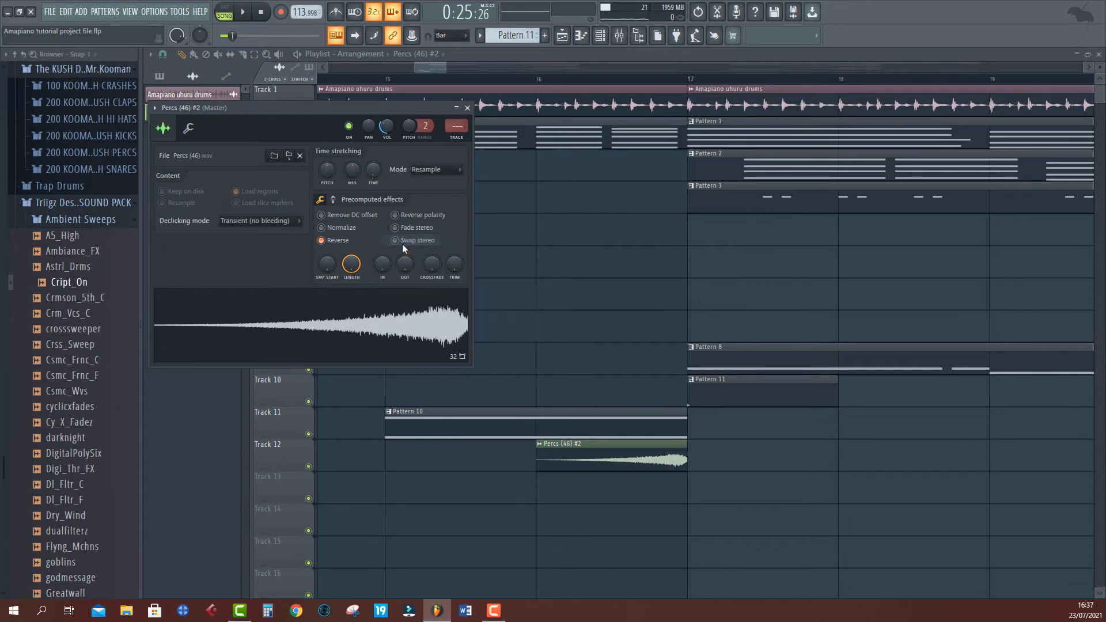
pyautogui.click(437, 170)
pyautogui.click(427, 280)
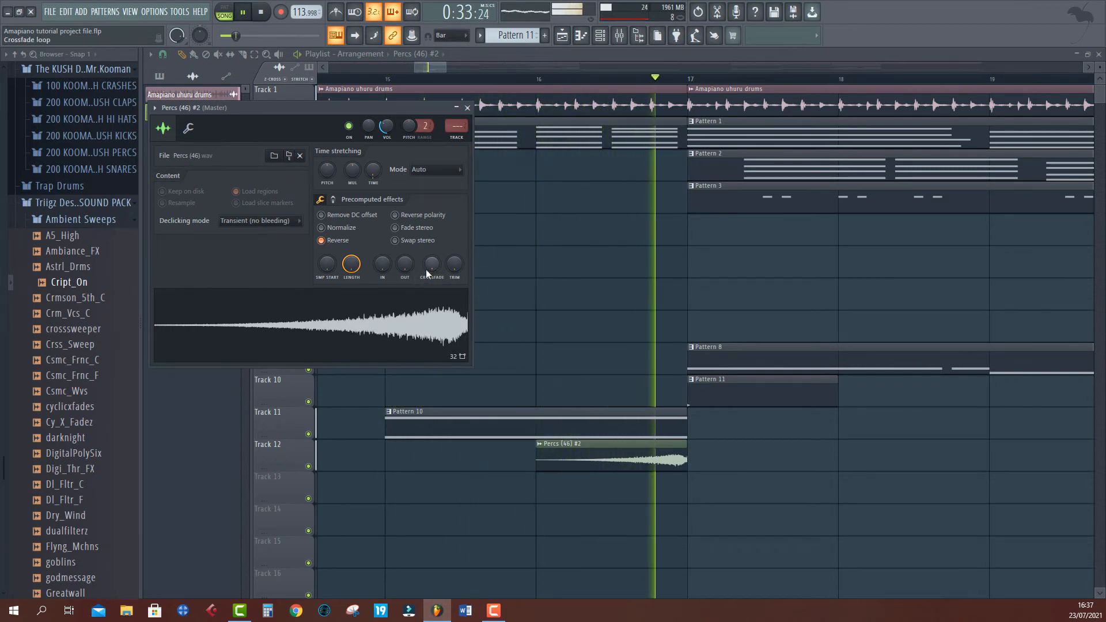
pyautogui.scroll(-2, 603, 80)
pyautogui.scroll(-6, 603, 79)
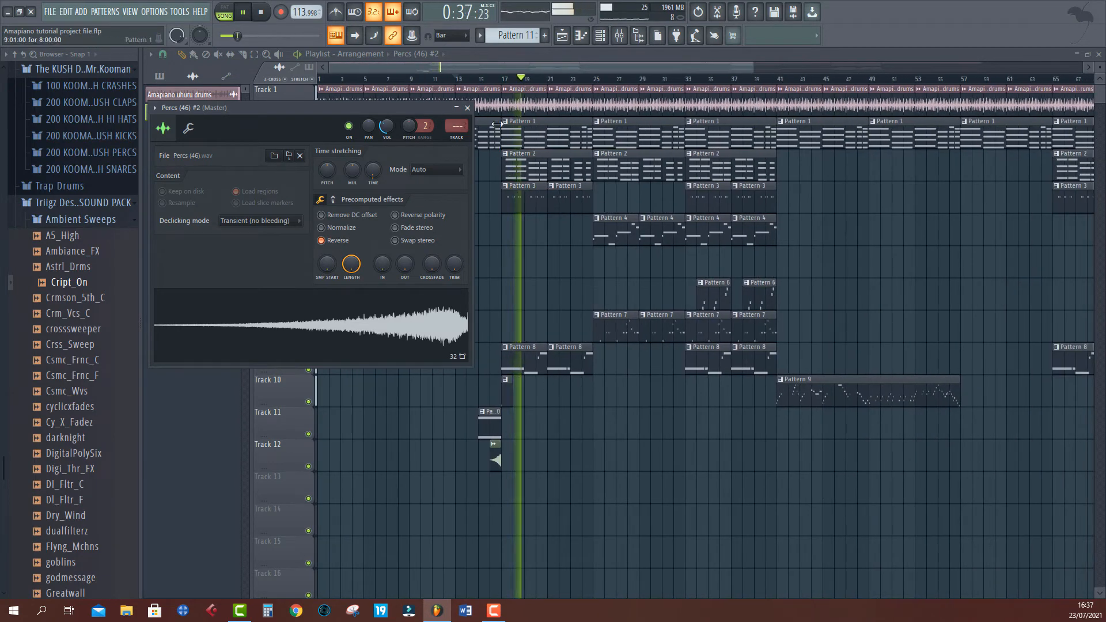
pyautogui.click(468, 108)
# Step: Move the Pattern 11, Pattern 10 and reversed Percs clips around bar 17 down one track, onto Tracks 11 to 13
pyautogui.scroll(-1, 504, 79)
pyautogui.scroll(-2, 504, 79)
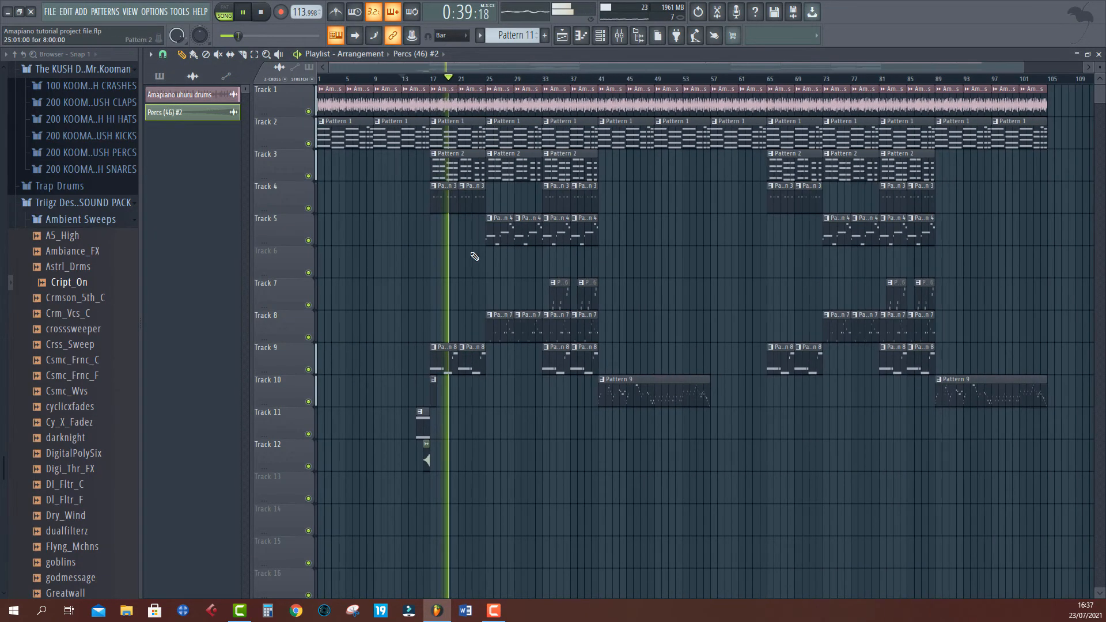
pyautogui.moveTo(445, 381); pyautogui.dragTo(346, 484)
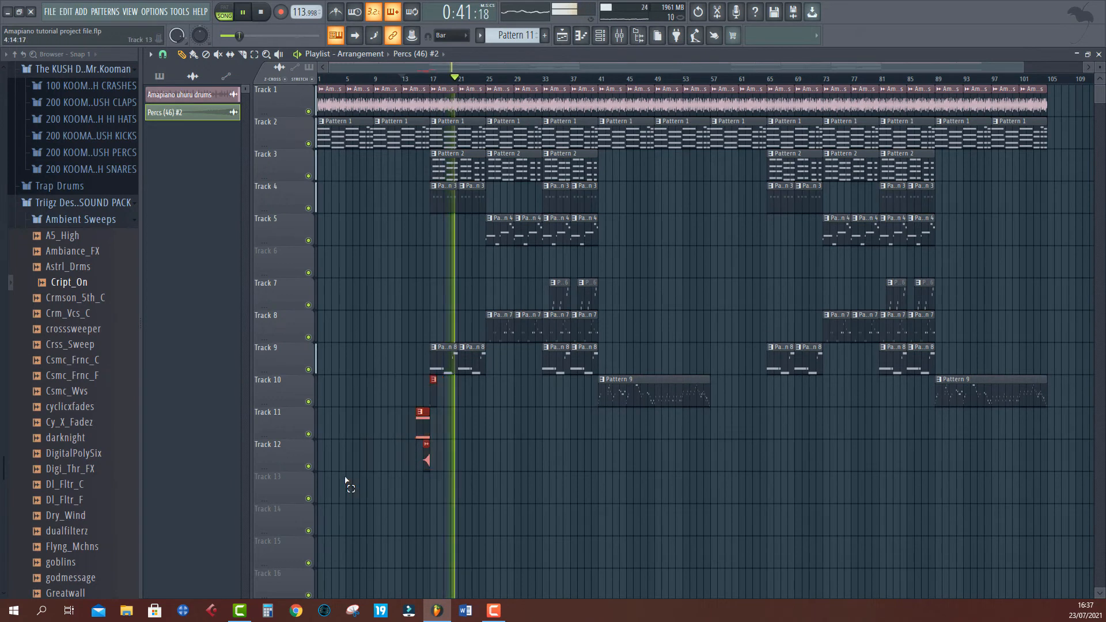
pyautogui.hotkey('shift', 'Down')
# Step: Copy the Pattern 11 clip to bar 24 on Track 11 and the reversed Percs clip to bar 23 on Track 13
pyautogui.moveTo(494, 424); pyautogui.dragTo(423, 492)
pyautogui.moveTo(453, 425); pyautogui.dragTo(430, 435)
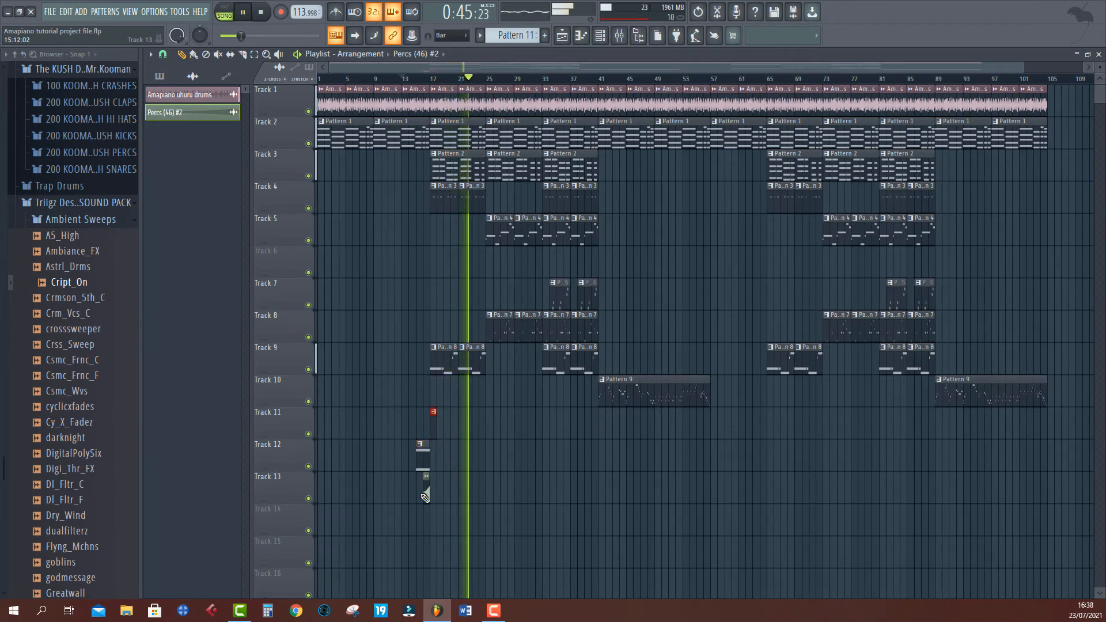
pyautogui.keyDown('ctrl'); pyautogui.keyDown('shift'); pyautogui.click(427, 495); pyautogui.keyUp('shift'); pyautogui.keyUp('ctrl')
pyautogui.moveTo(428, 494); pyautogui.dragTo(480, 494)
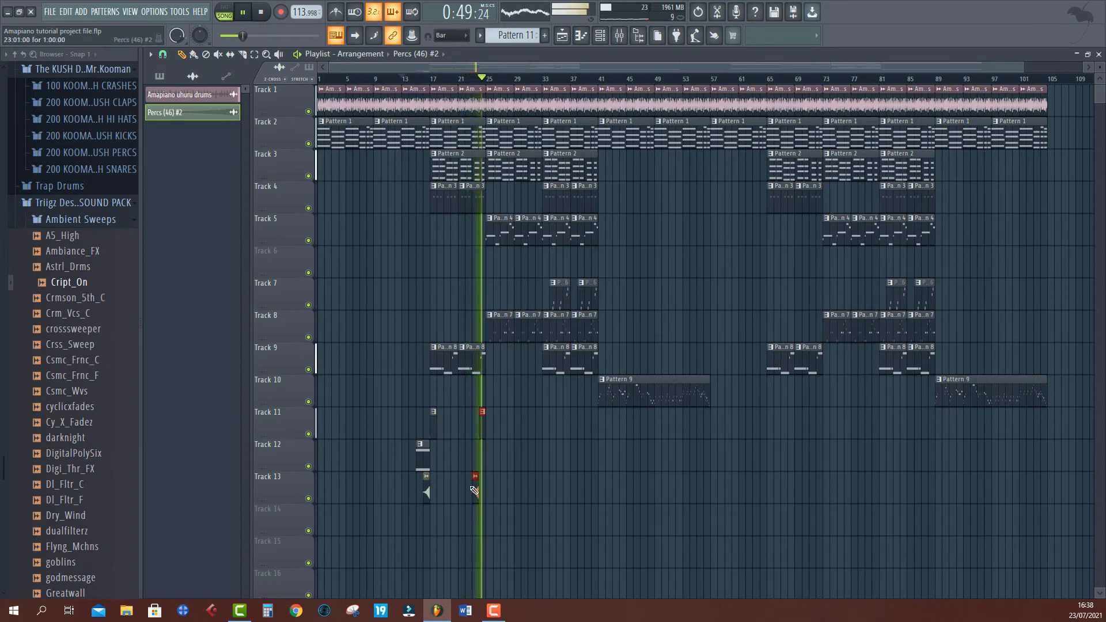
pyautogui.click(434, 435)
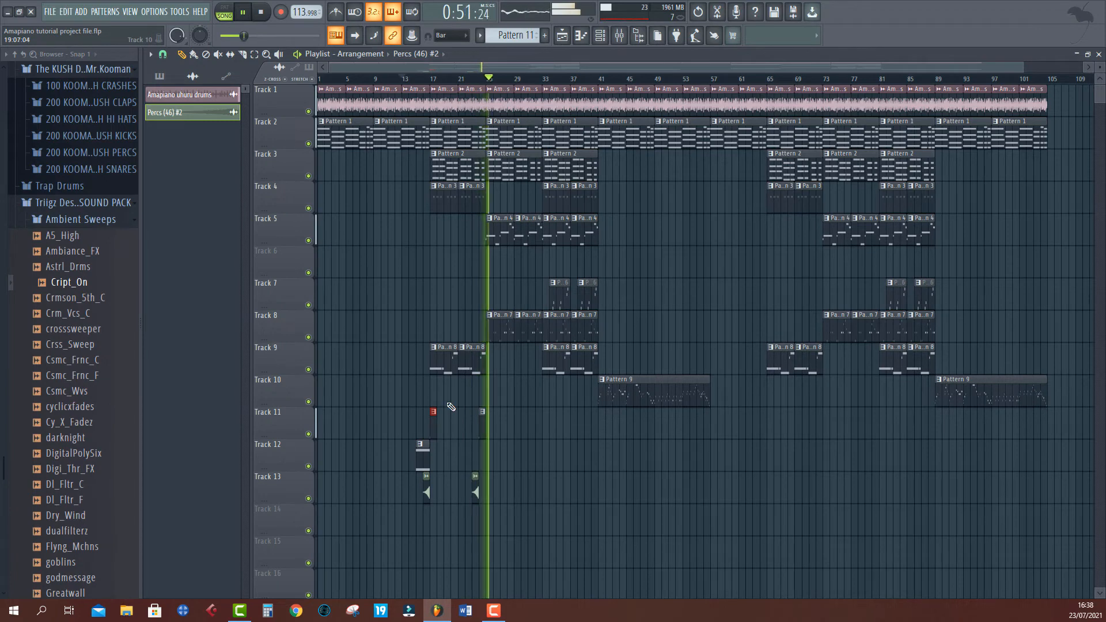
# Step: Add a one-bar Pattern 7 clip at bar 24 on Track 8 and play the transition from bar 23
pyautogui.press('space')
pyautogui.click(474, 79)
pyautogui.scroll(3, 477, 85)
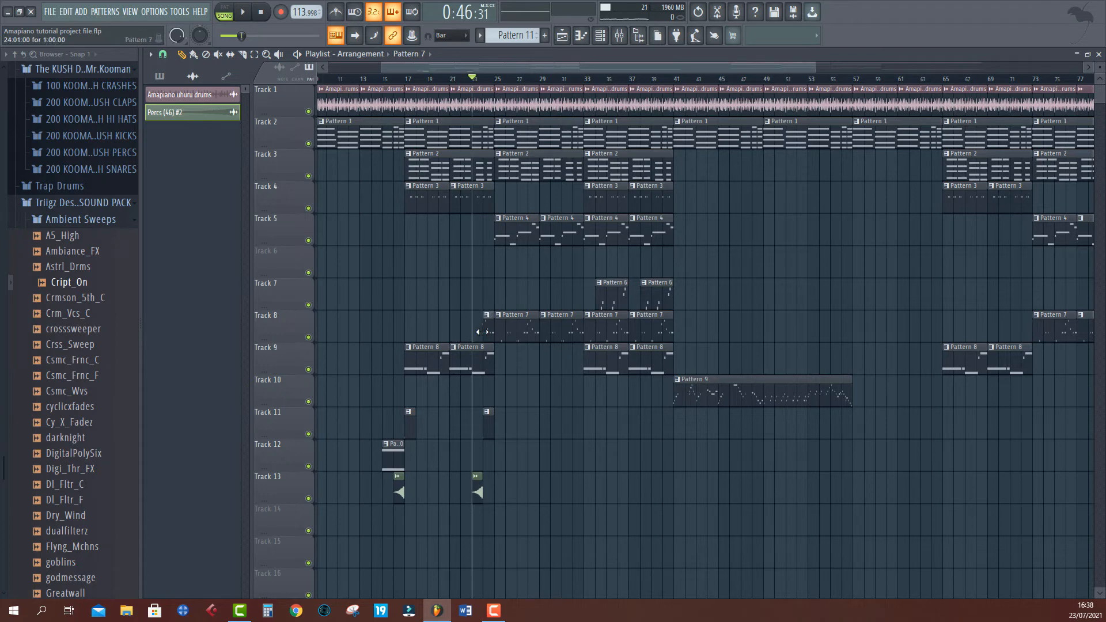
pyautogui.press('space')
pyautogui.scroll(2, 480, 81)
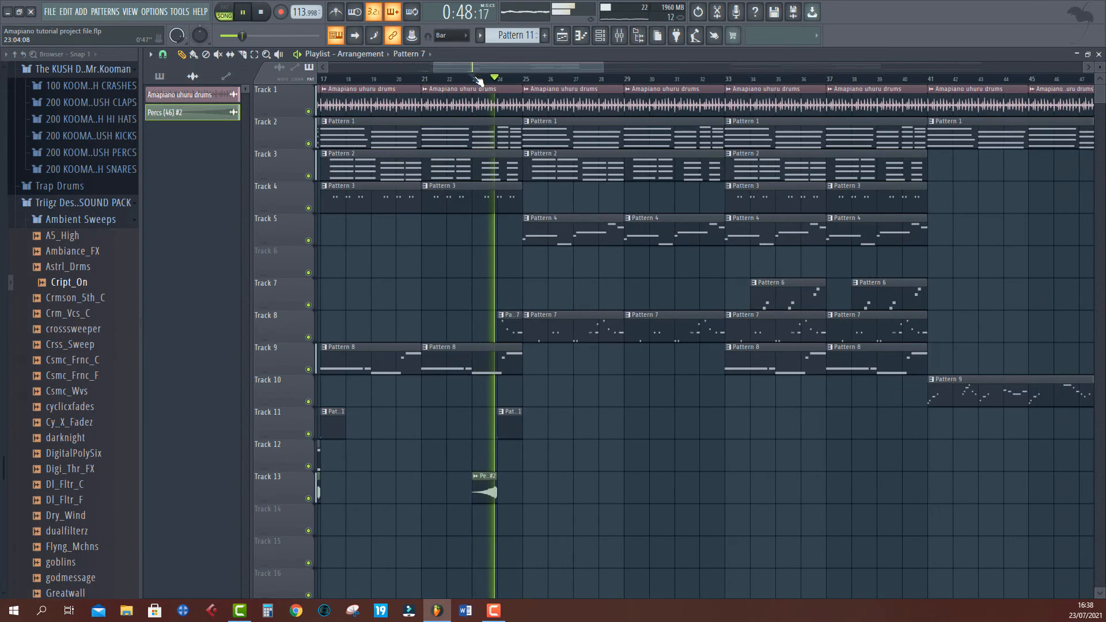
pyautogui.scroll(1, 480, 81)
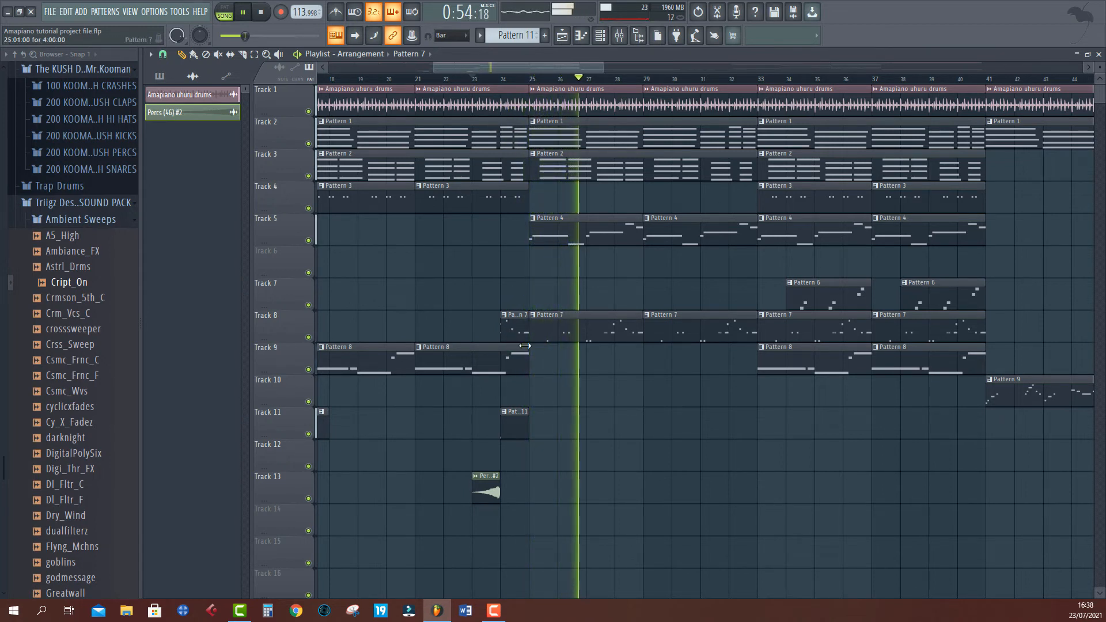
pyautogui.click(477, 79)
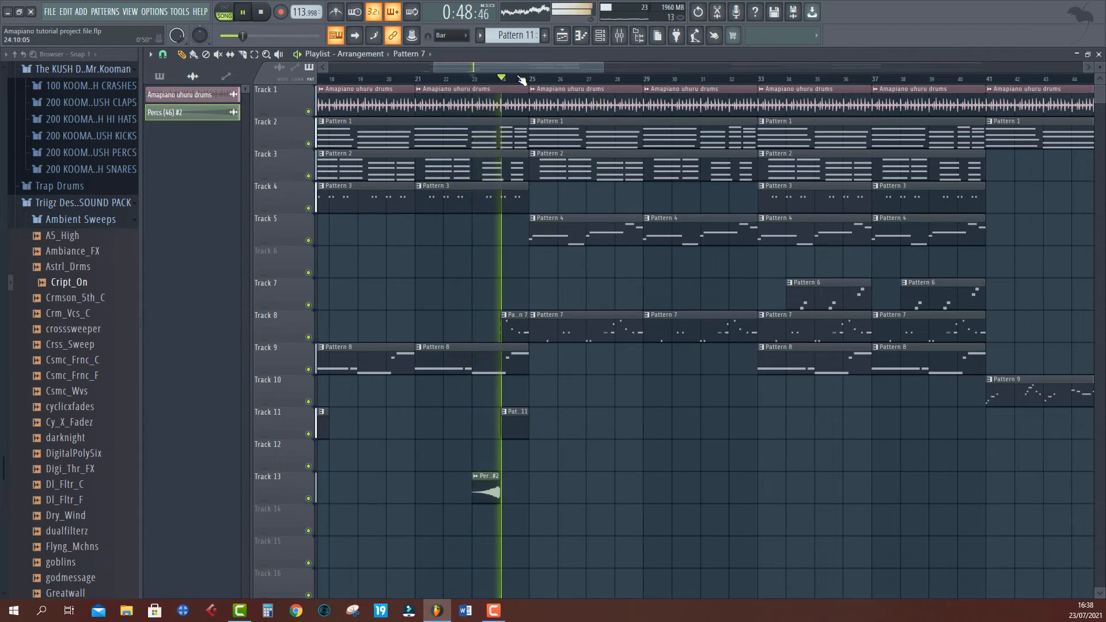
pyautogui.scroll(-2, 521, 79)
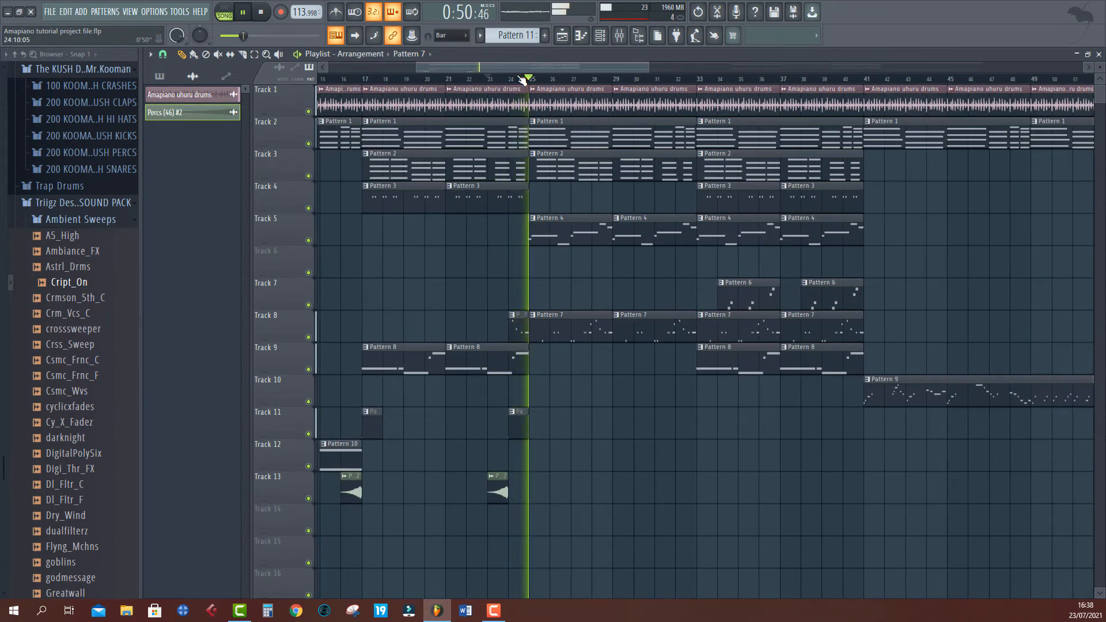
pyautogui.click(505, 79)
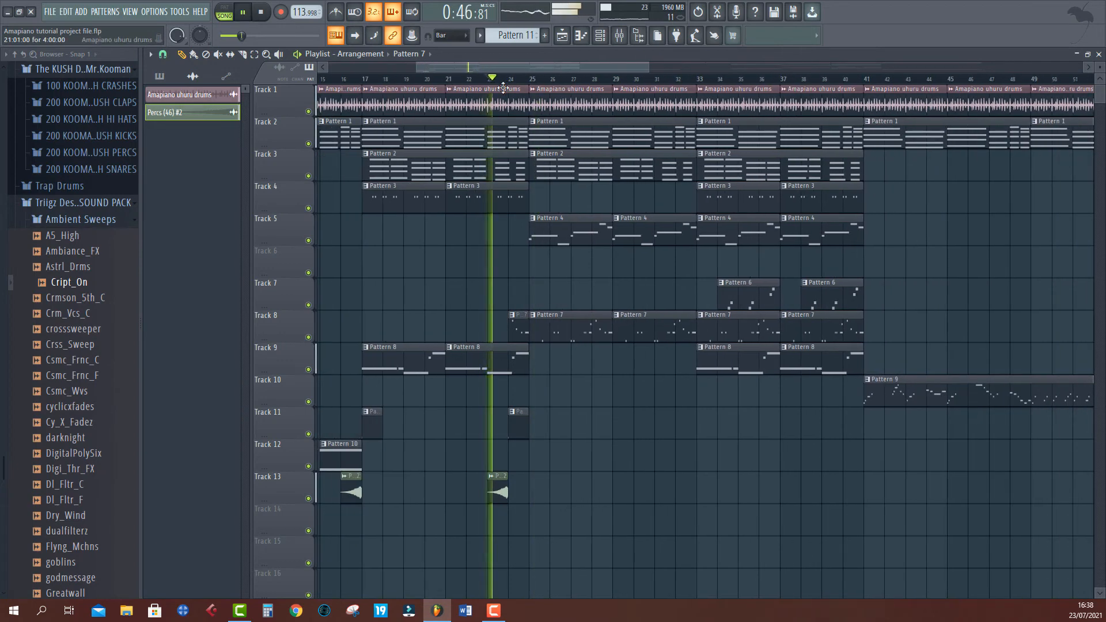
# Step: Trim the Amapiano uhuru drums clip starting at bar 21 so it ends at bar 24, and play the drum break
pyautogui.click(504, 89)
pyautogui.press('space')
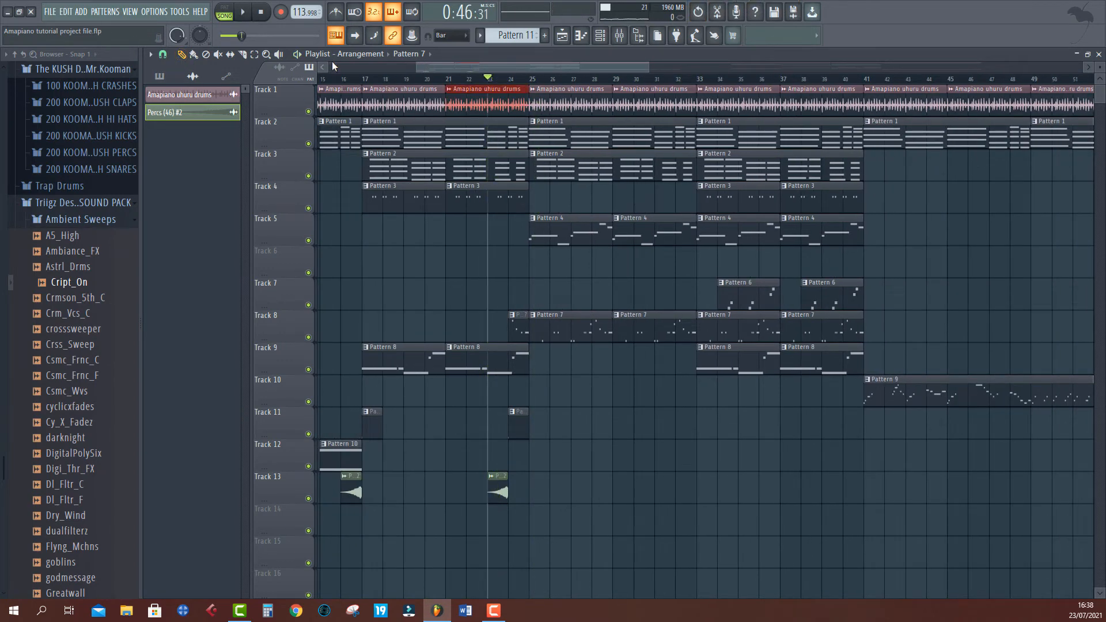
pyautogui.doubleClick(515, 102)
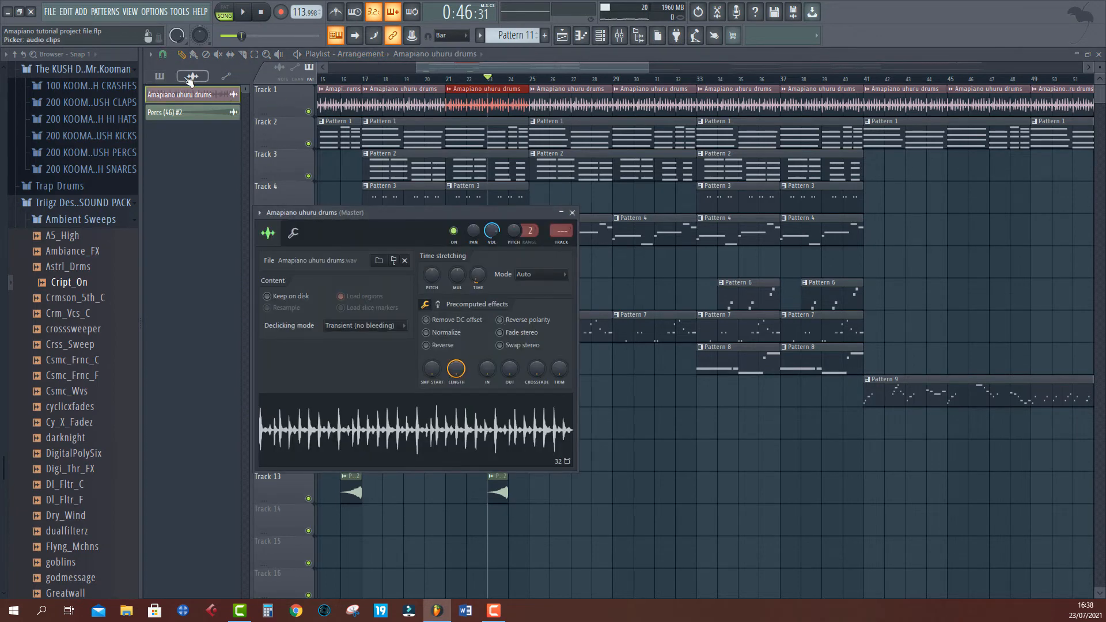
pyautogui.press('Escape')
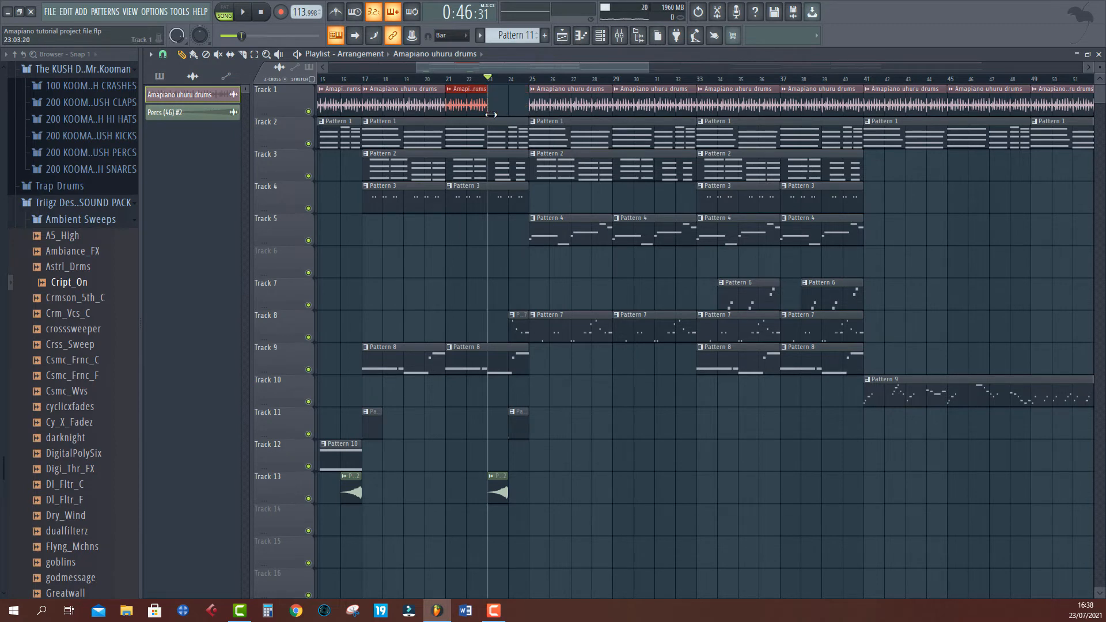
pyautogui.press('space')
pyautogui.moveTo(512, 137); pyautogui.dragTo(515, 197)
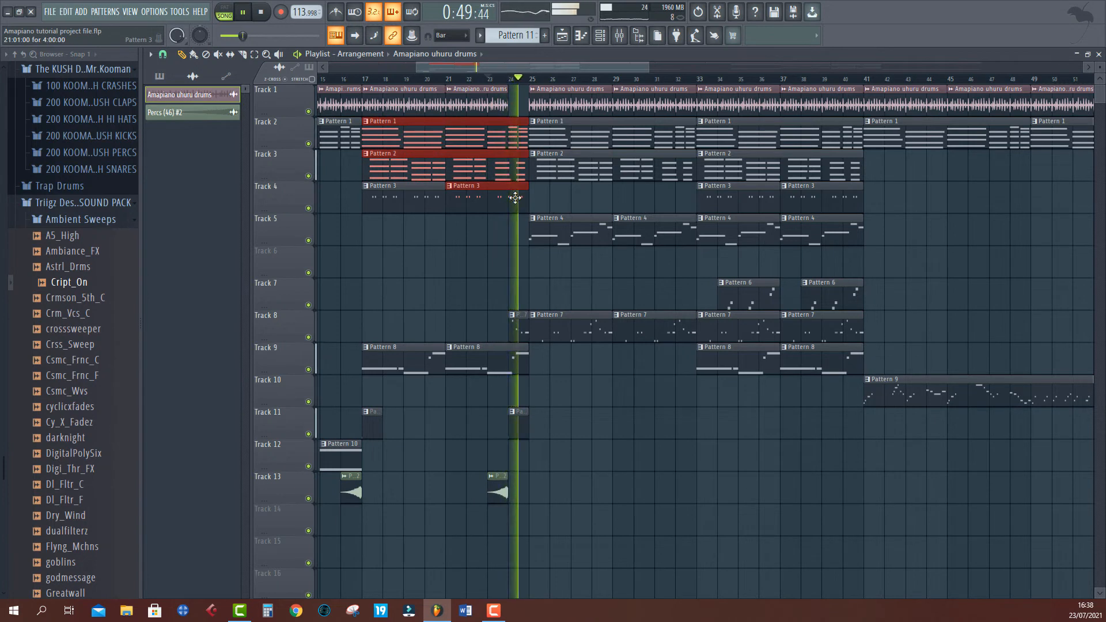
pyautogui.press('space')
pyautogui.press('space')
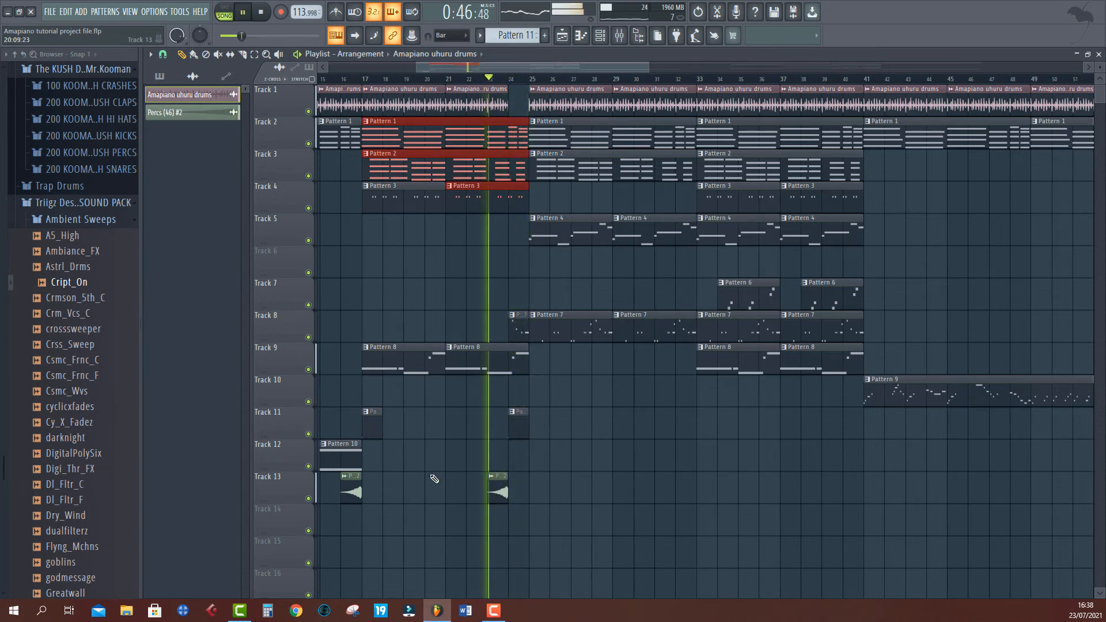
# Step: Copy the Pattern 11 clip to bar 25, and copy the three-clip transition from bar 15 so it leads into bar 41
pyautogui.moveTo(370, 425); pyautogui.dragTo(535, 427)
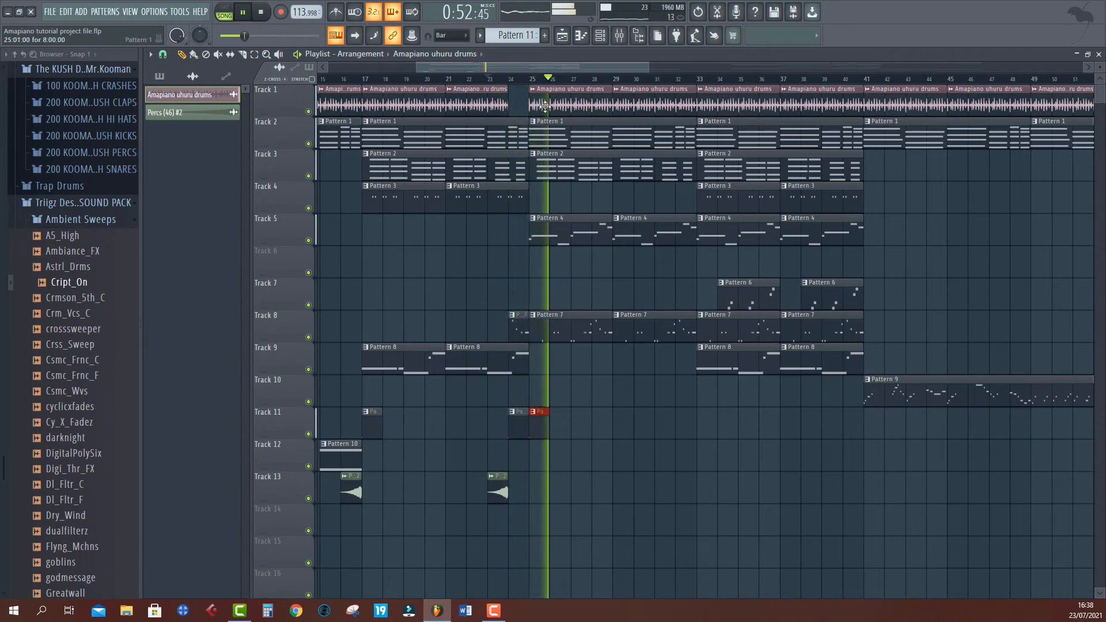
pyautogui.scroll(-3, 557, 107)
pyautogui.moveTo(485, 410); pyautogui.dragTo(413, 517)
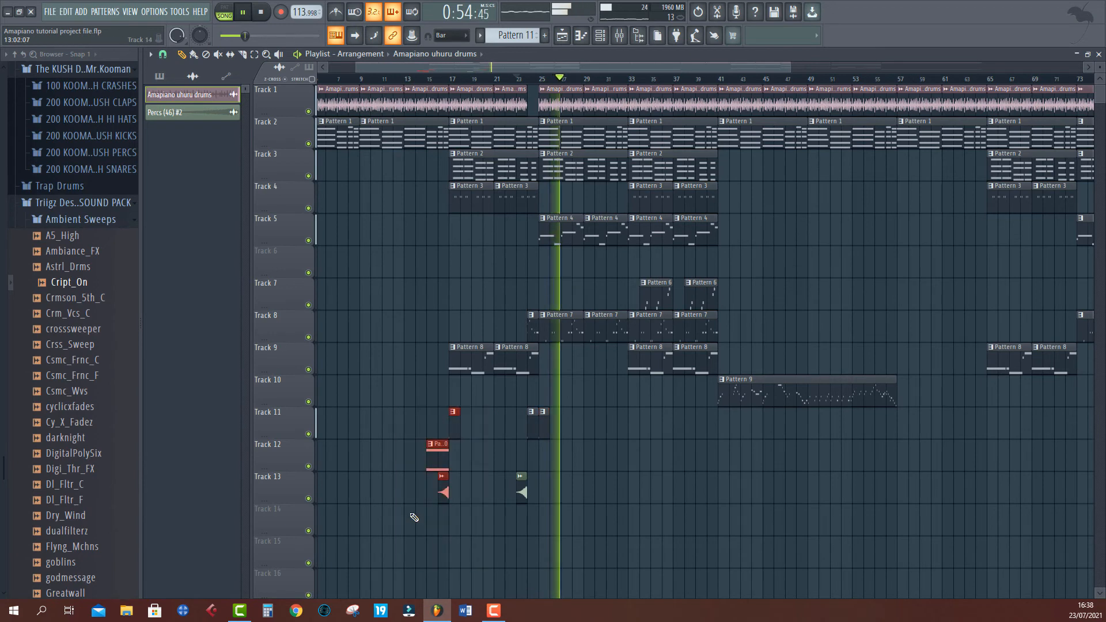
pyautogui.moveTo(432, 456); pyautogui.dragTo(706, 470)
pyautogui.moveTo(576, 433); pyautogui.dragTo(549, 455)
pyautogui.moveTo(539, 458); pyautogui.dragTo(504, 512)
# Step: Clone the Percs (46) #2 channel in the channel rack and turn off Reverse for the clone
pyautogui.press('space')
pyautogui.doubleClick(521, 490)
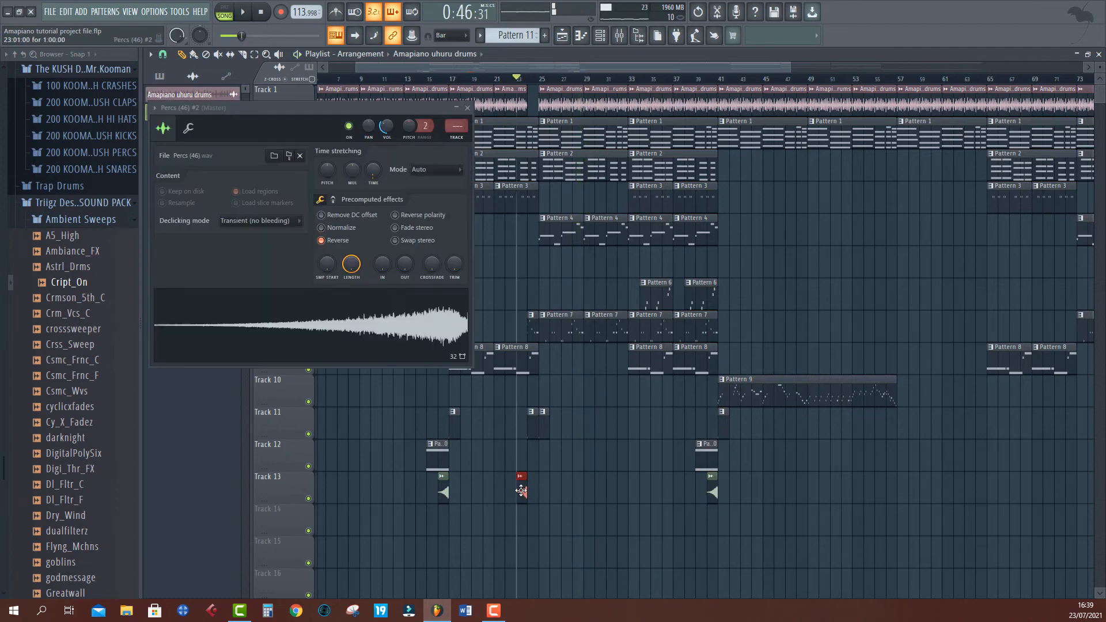
pyautogui.click(600, 37)
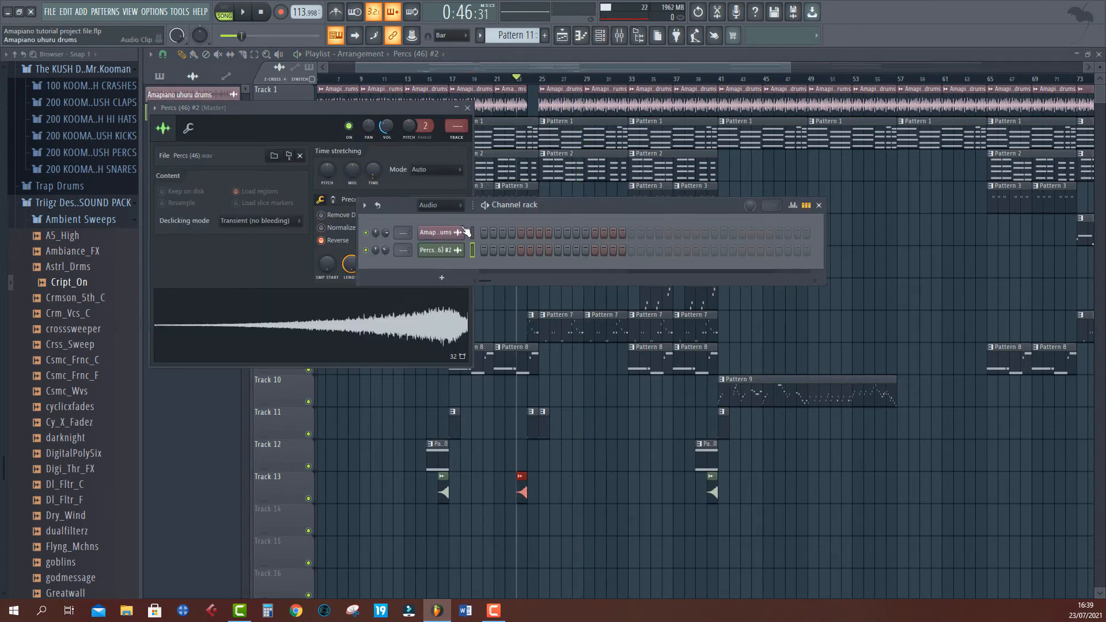
pyautogui.click(455, 210)
pyautogui.click(448, 222)
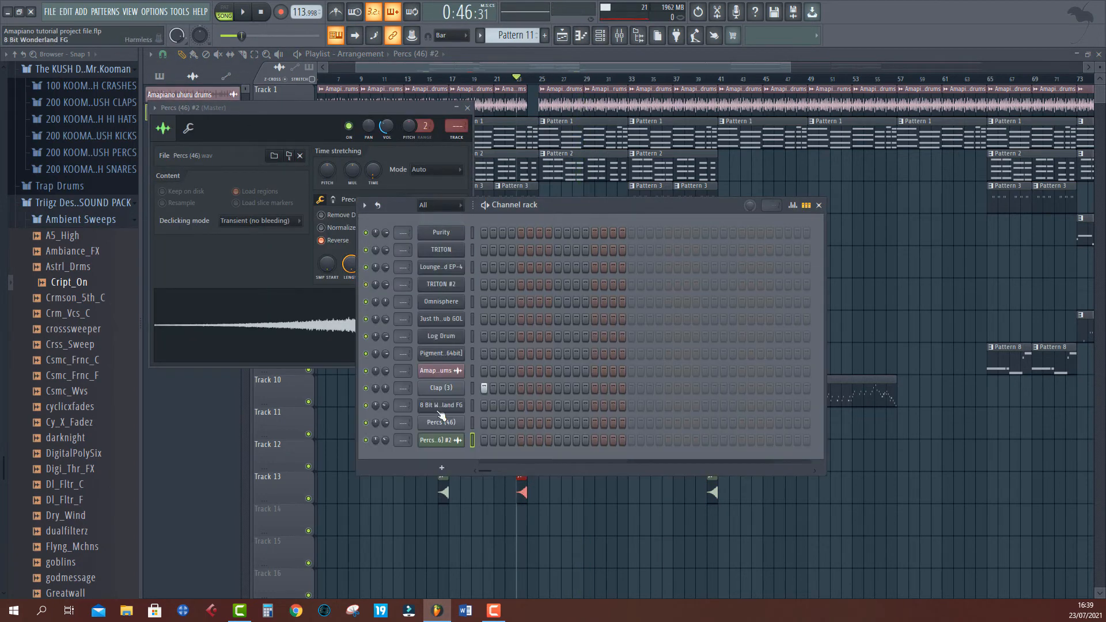
pyautogui.rightClick(430, 445)
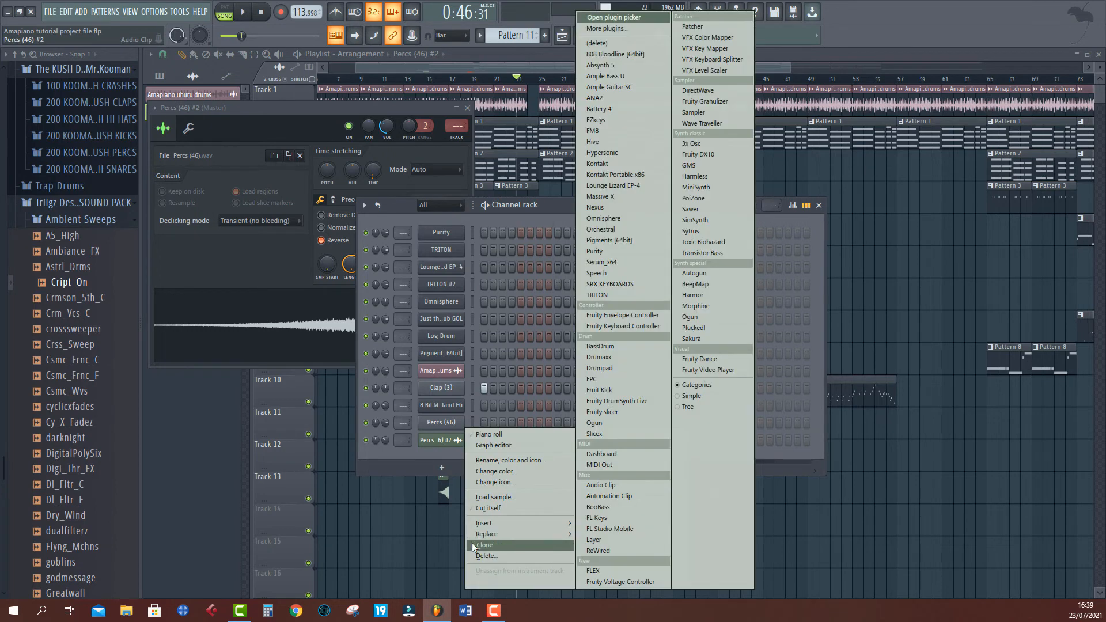
pyautogui.click(473, 545)
pyautogui.click(441, 458)
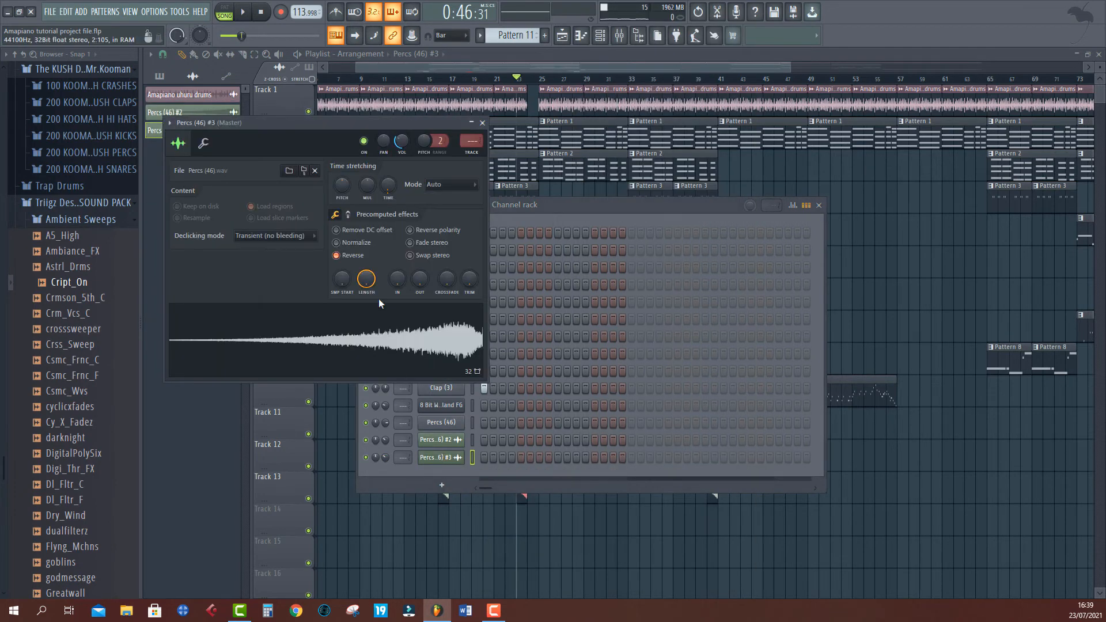
pyautogui.click(348, 259)
# Step: Create Pattern 12 with a Percs (46) #3 hit on the first step, place it at bar 33 on Track 14 and play the song
pyautogui.scroll(1, 525, 32)
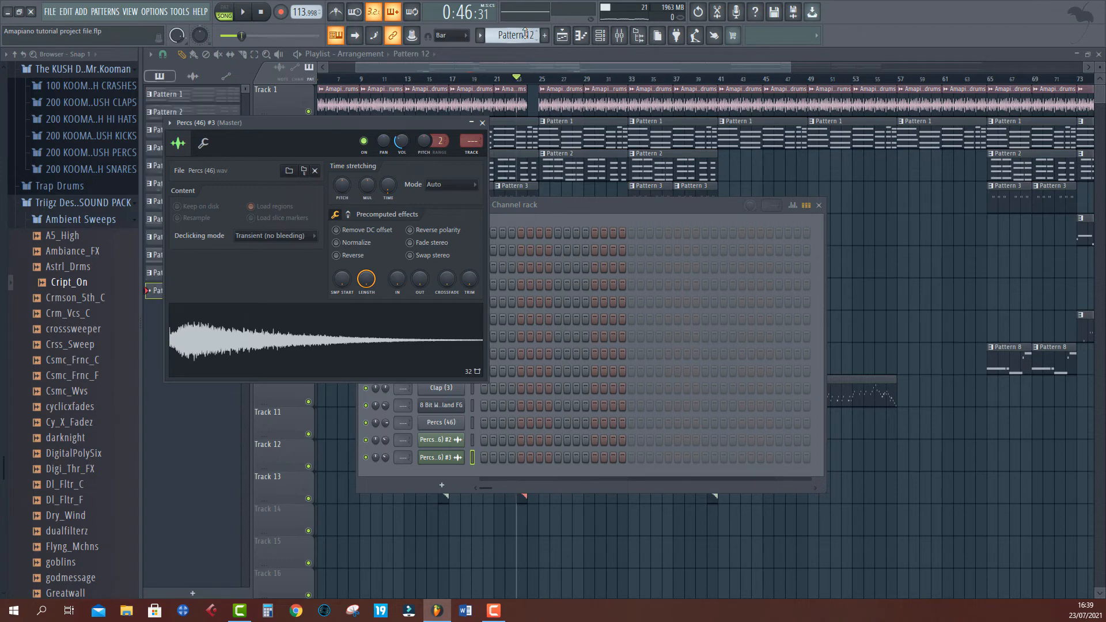
pyautogui.click(486, 467)
pyautogui.click(605, 543)
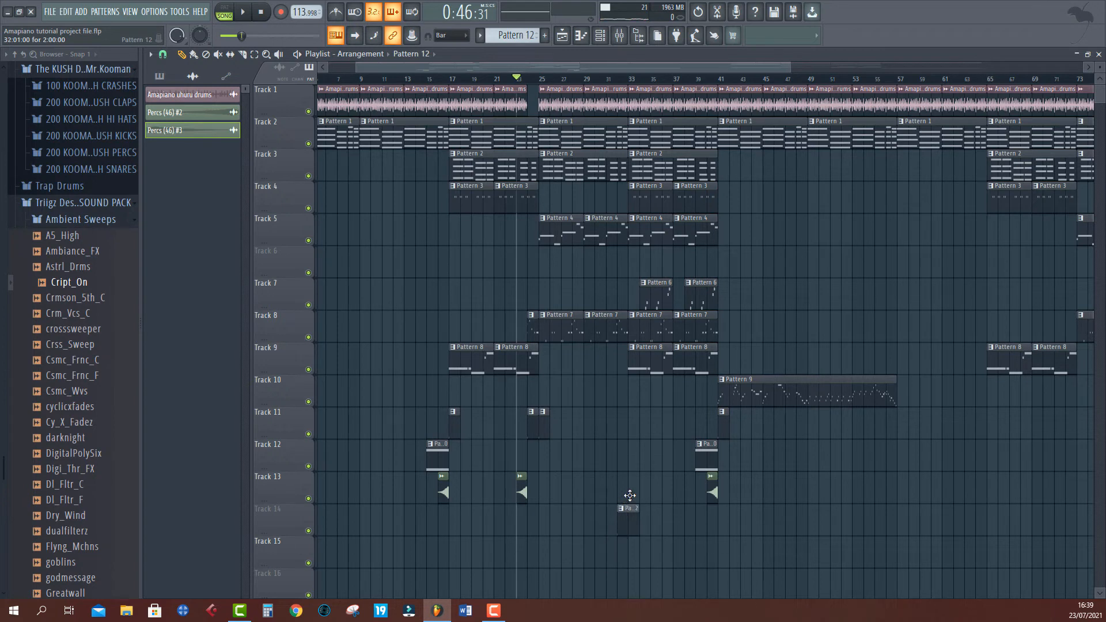
pyautogui.press('space')
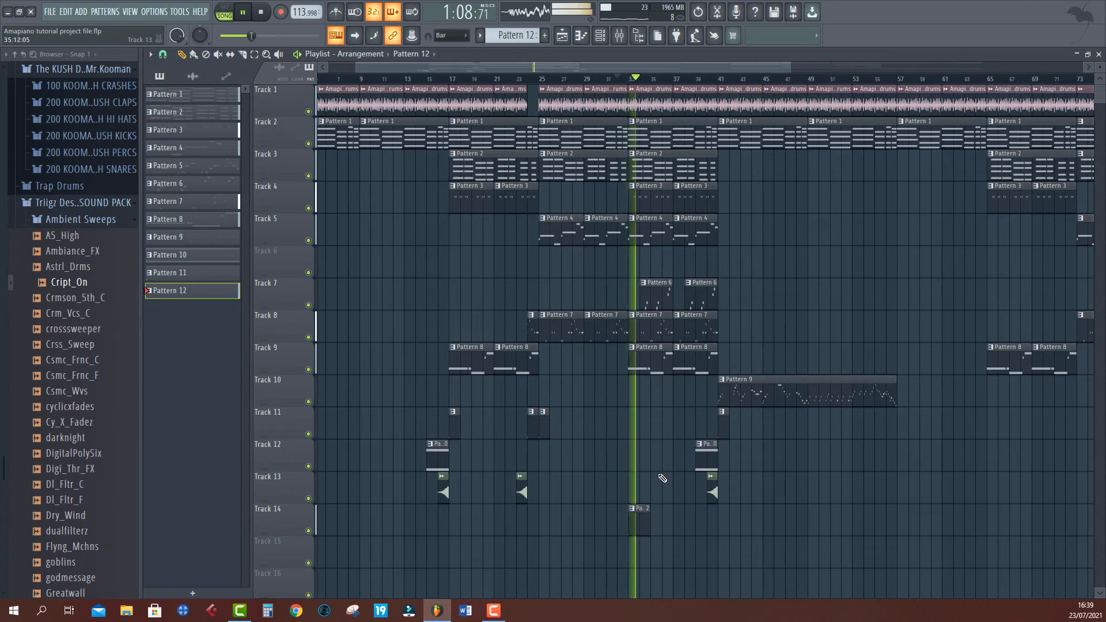
# Step: Copy the Pattern 12 clip to bar 25 on Track 14, delete the Pattern 11 clip at bar 25 and play the change
pyautogui.scroll(-1, 575, 113)
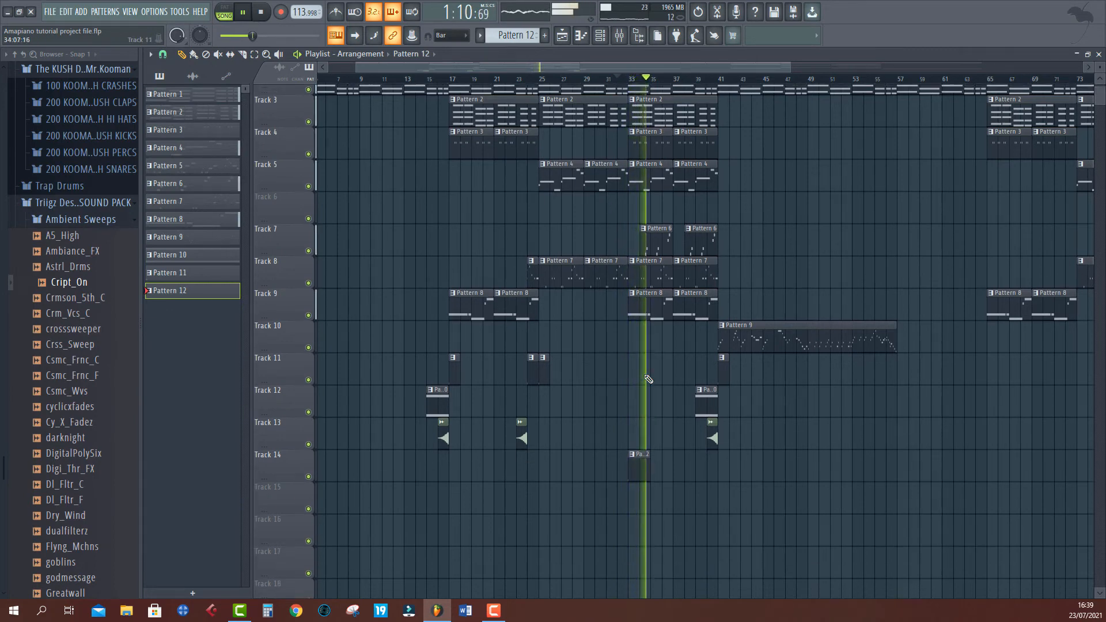
pyautogui.scroll(1, 575, 113)
pyautogui.scroll(-2, 571, 518)
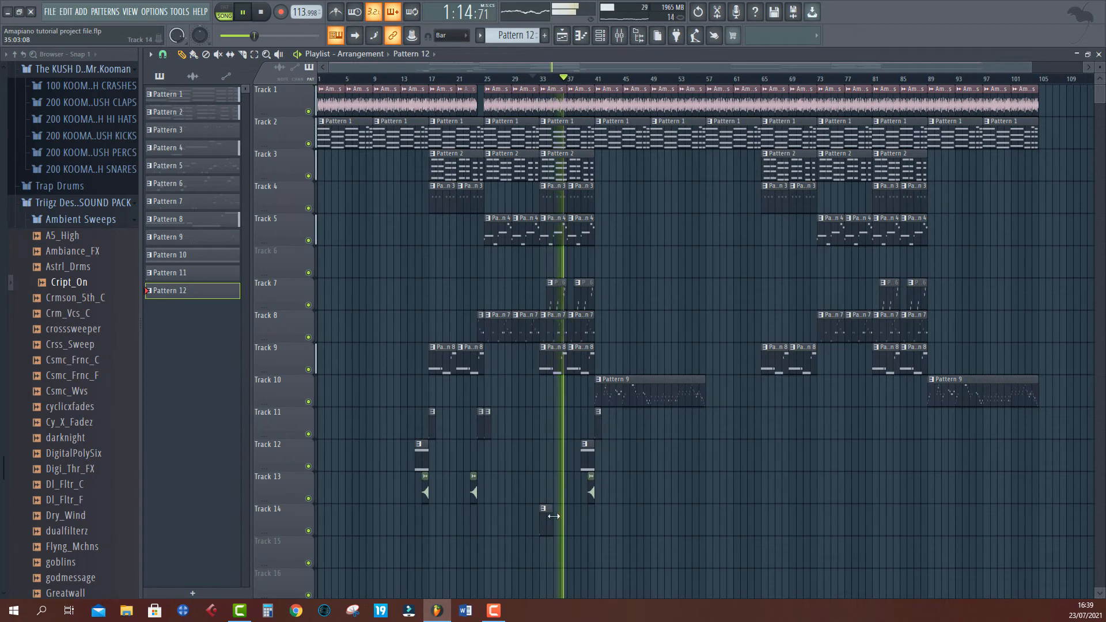
pyautogui.moveTo(545, 517); pyautogui.dragTo(494, 537)
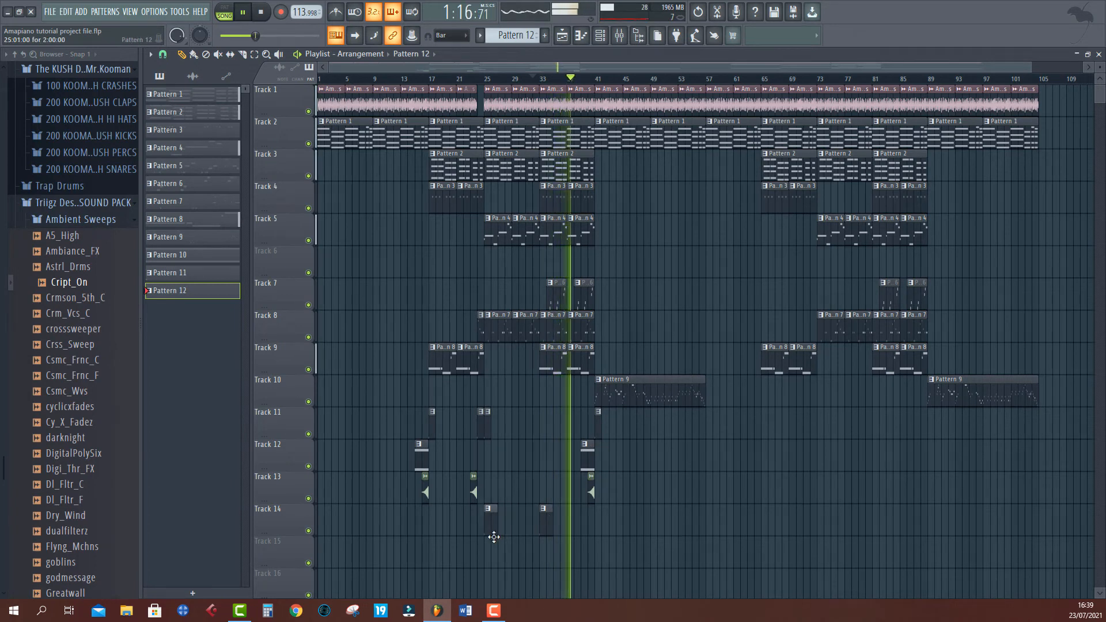
pyautogui.rightClick(488, 412)
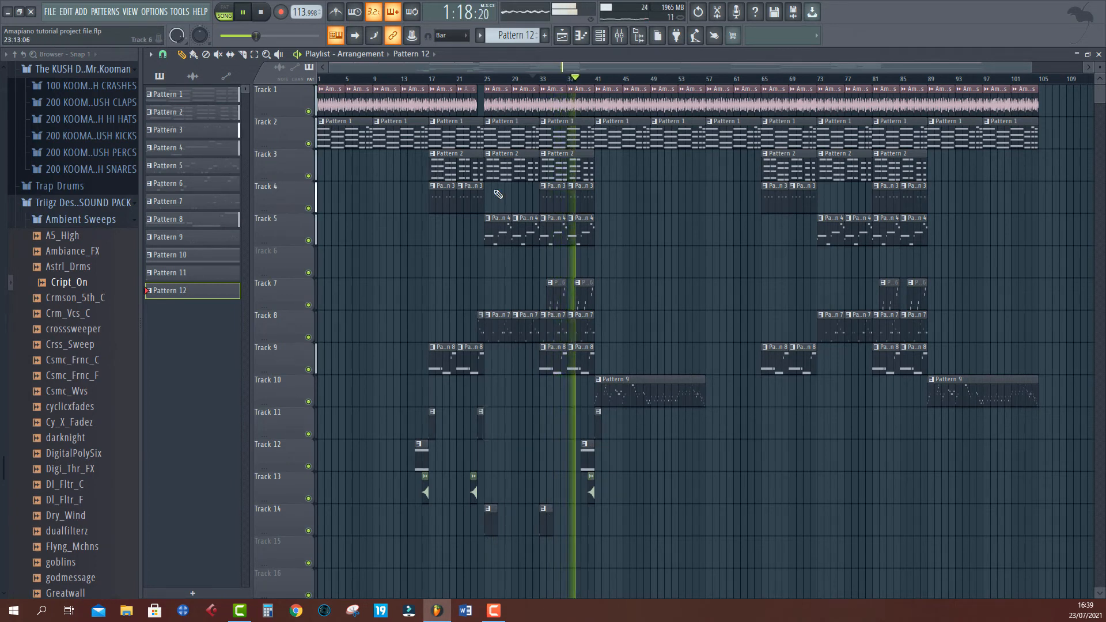
pyautogui.click(479, 80)
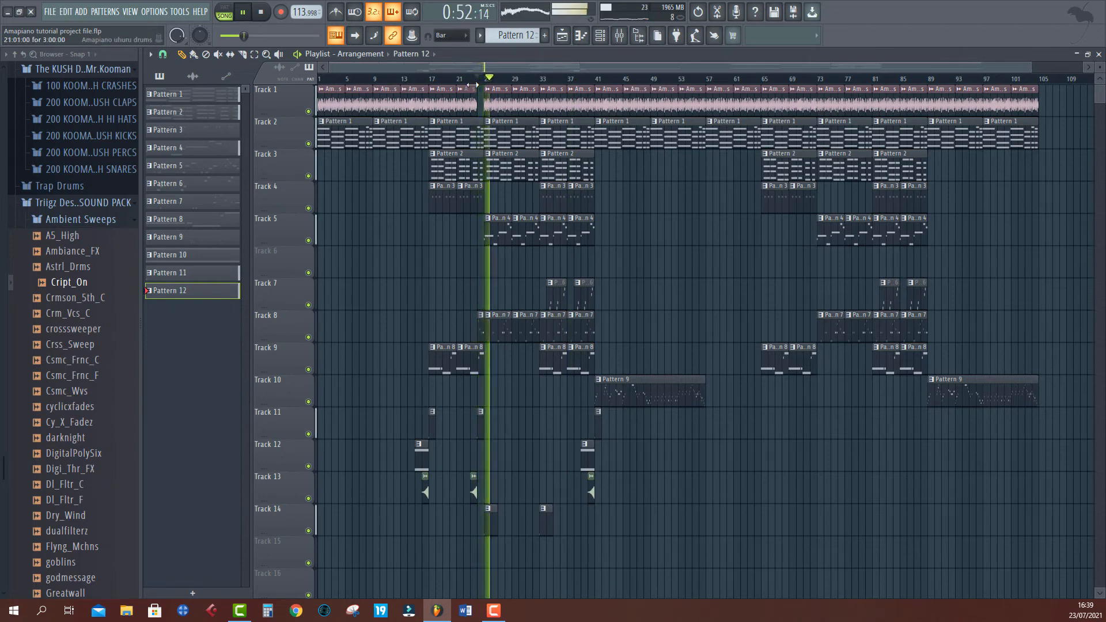
pyautogui.scroll(4, 474, 80)
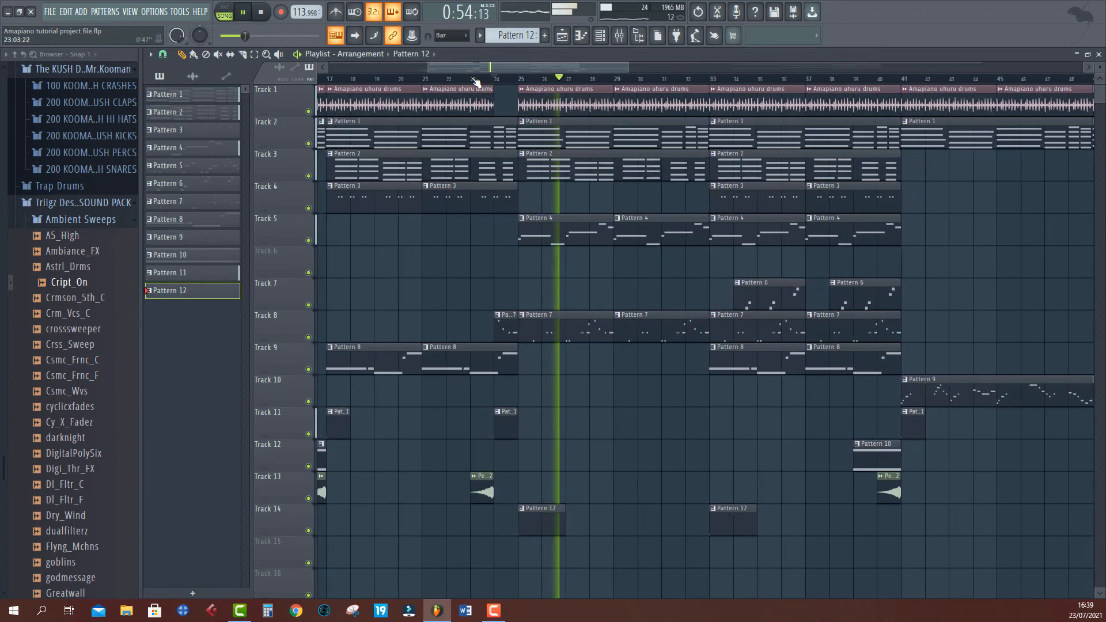
# Step: Place Pattern 12 at bar 24 on Track 14 with Pattern 11 at bar 25 on Track 11, play the break and save the project
pyautogui.press('space')
pyautogui.hotkey('ctrl', 'z')
pyautogui.rightClick(549, 526)
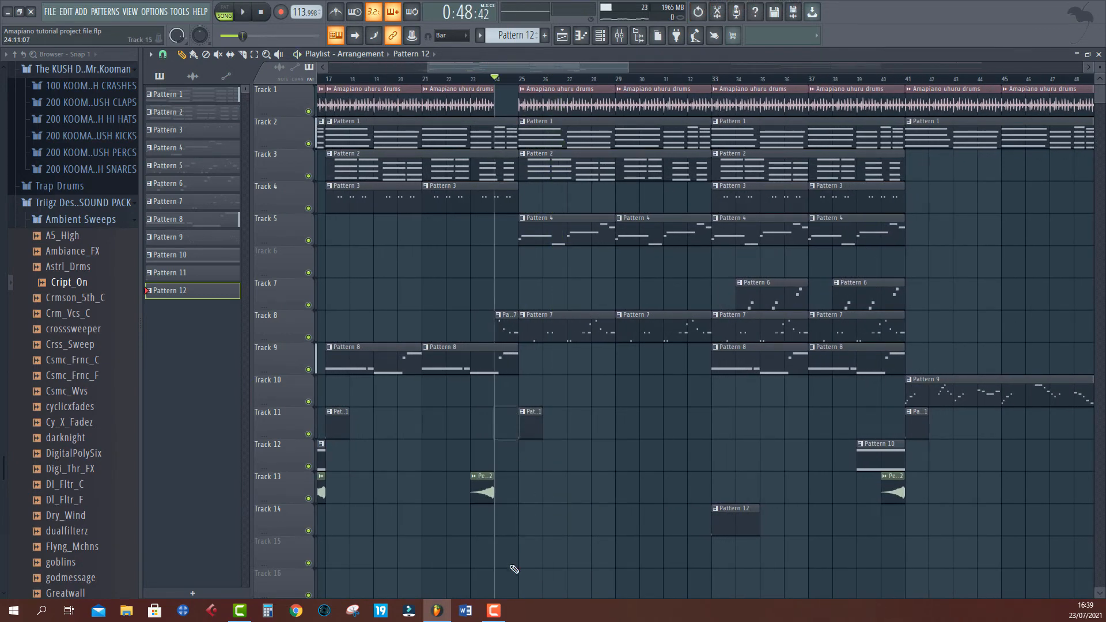
pyautogui.press('space')
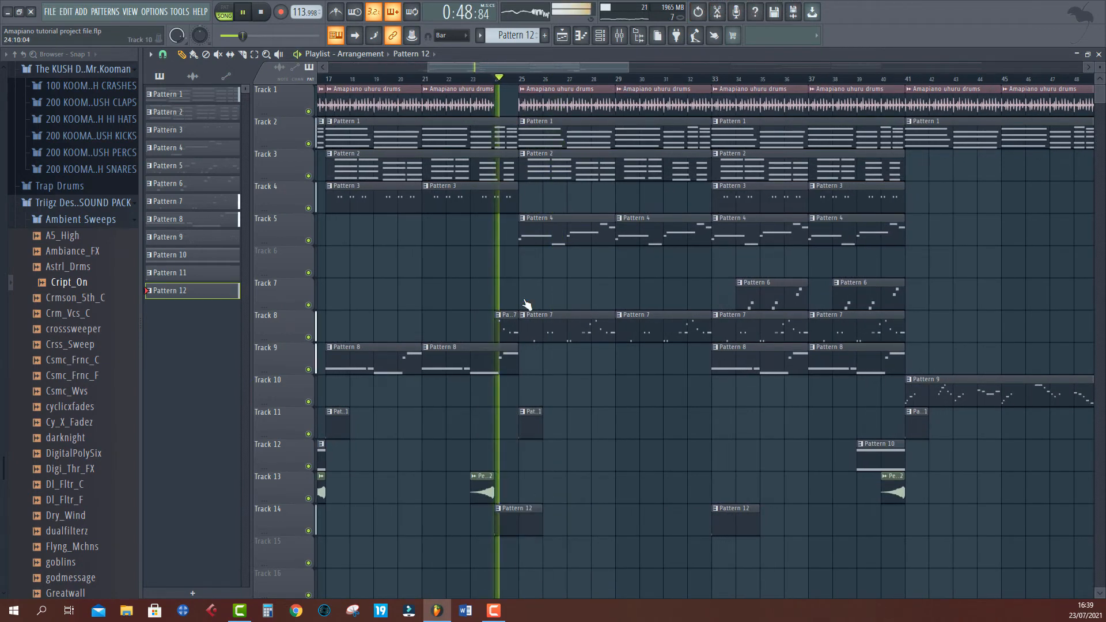
pyautogui.click(473, 79)
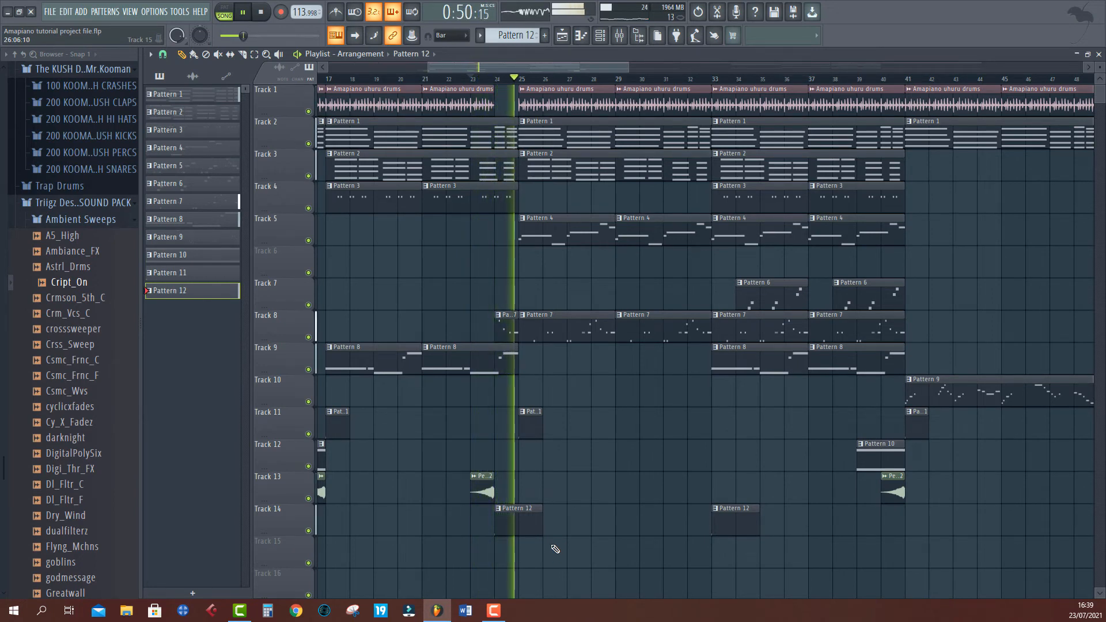
pyautogui.scroll(-6, 536, 79)
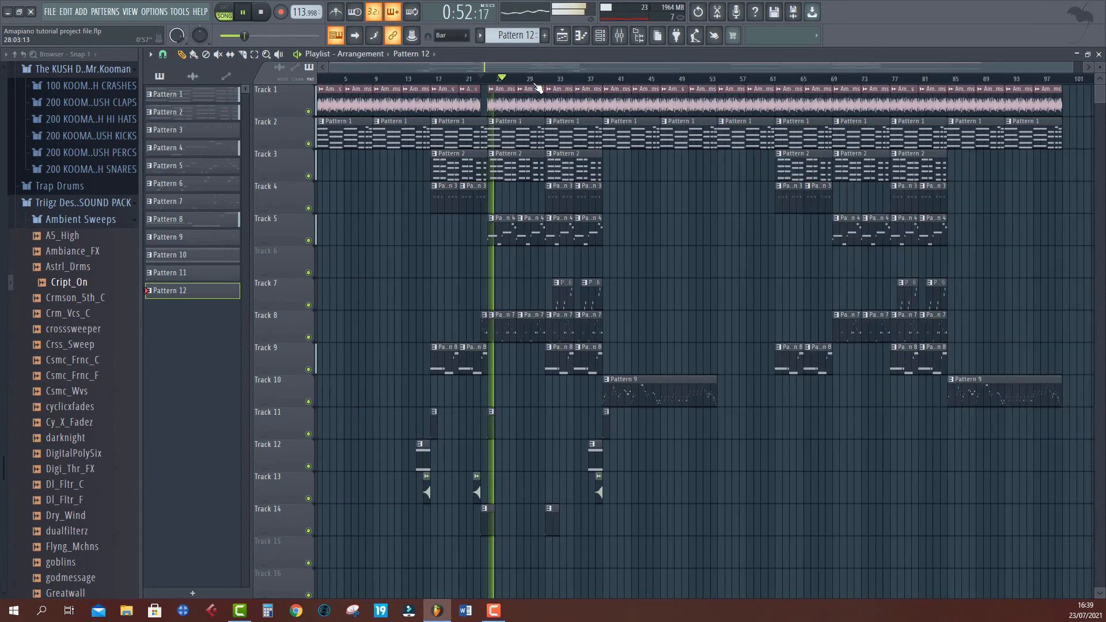
pyautogui.hotkey('ctrl', 's')
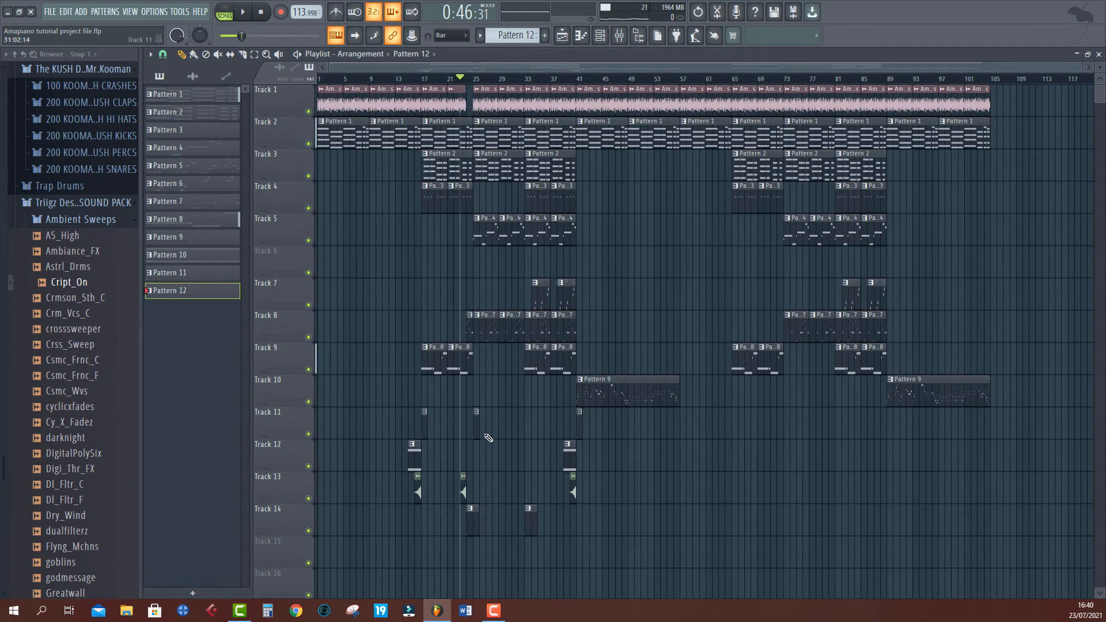
# Step: Copy the three-clip transition from bar 15 to bar 3 so it leads into bar 5, and play it
pyautogui.moveTo(447, 427); pyautogui.dragTo(411, 472)
pyautogui.click(340, 81)
pyautogui.scroll(4, 346, 81)
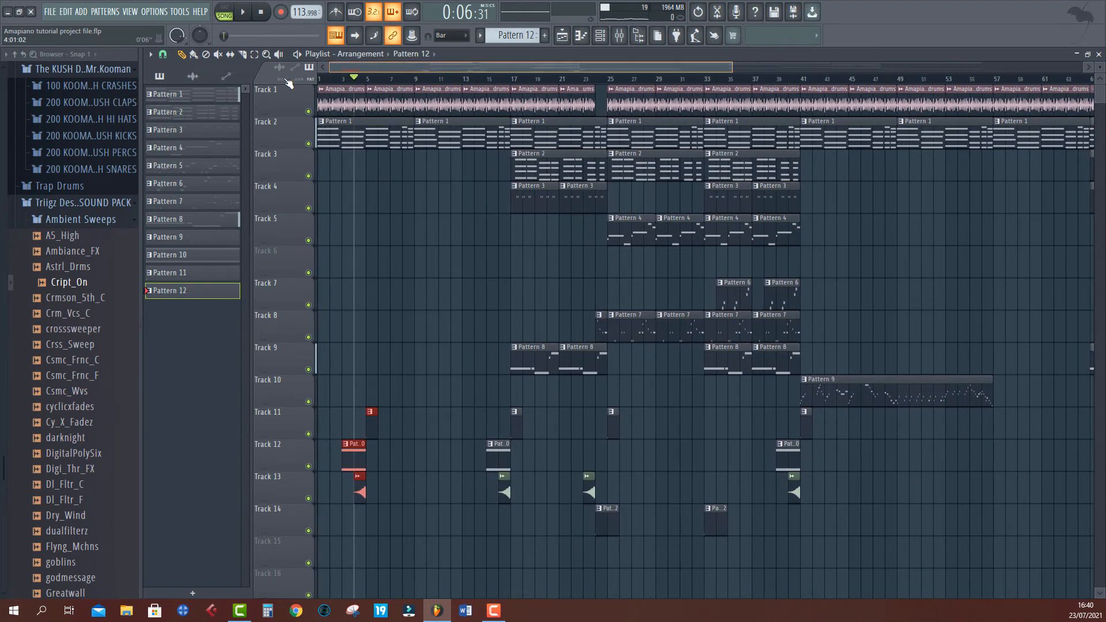
pyautogui.press('space')
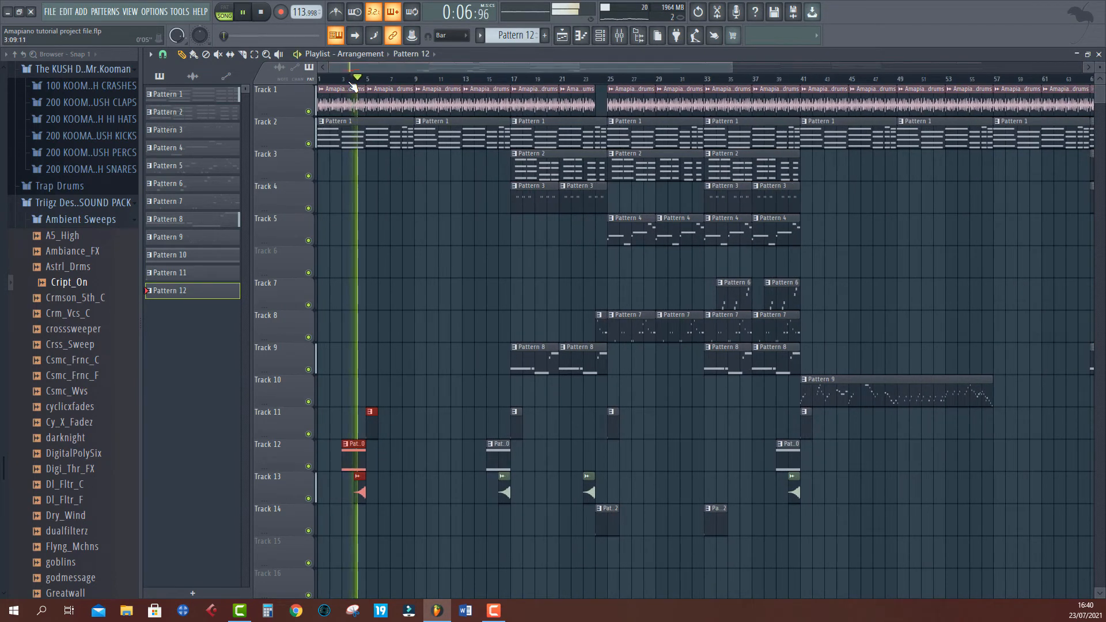
pyautogui.click(344, 81)
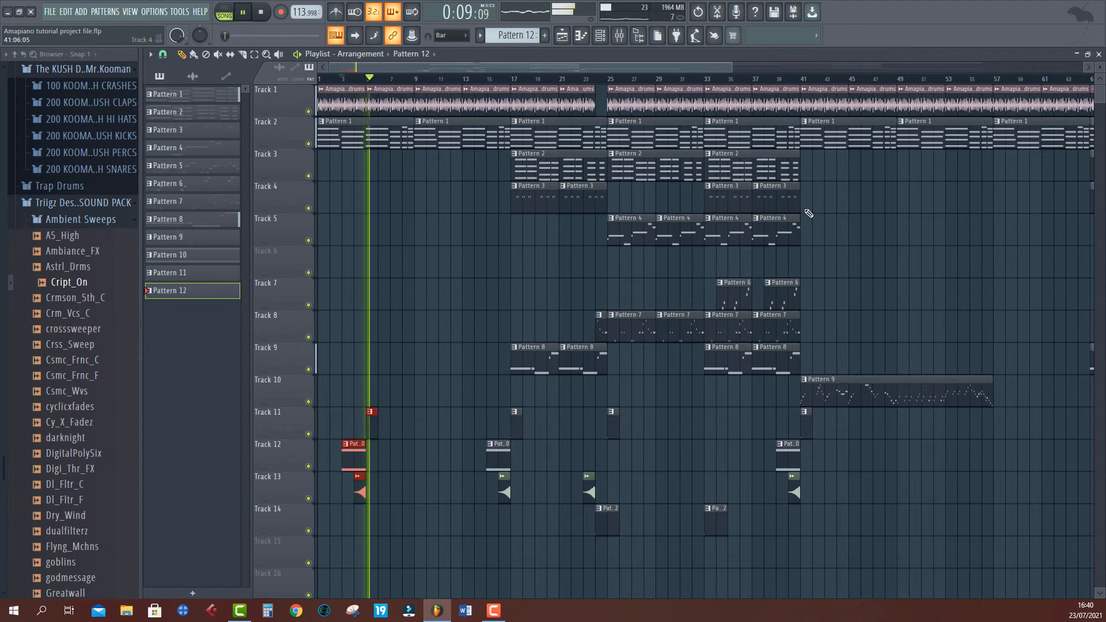
# Step: Save the project and play the song from about bar 32 into the section at bar 41
pyautogui.click(697, 81)
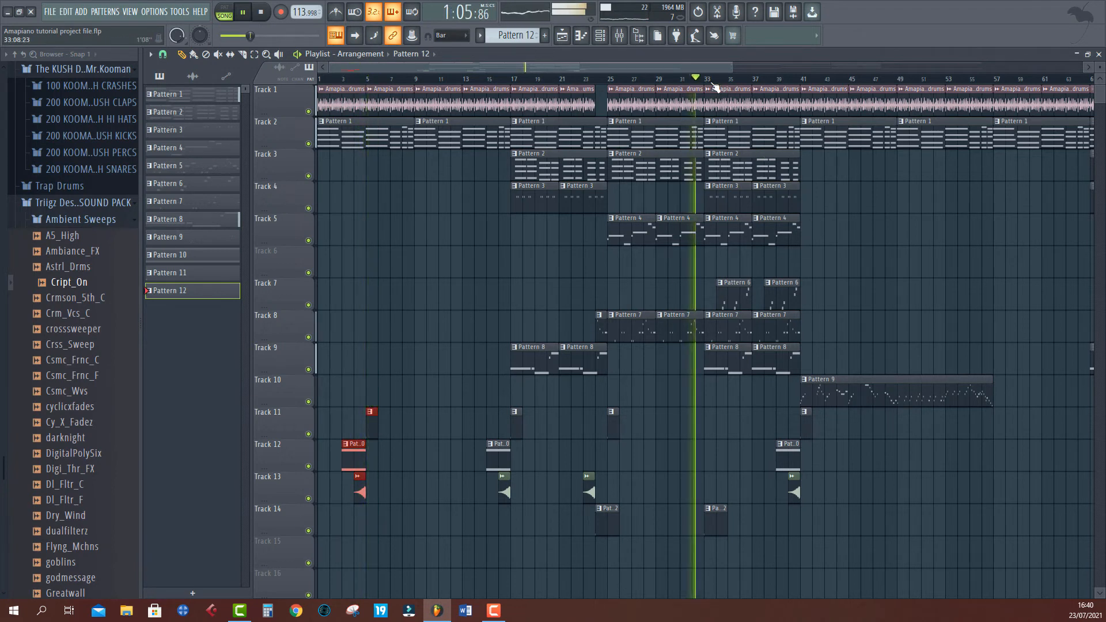
pyautogui.hotkey('ctrl', 's')
pyautogui.scroll(-2, 715, 93)
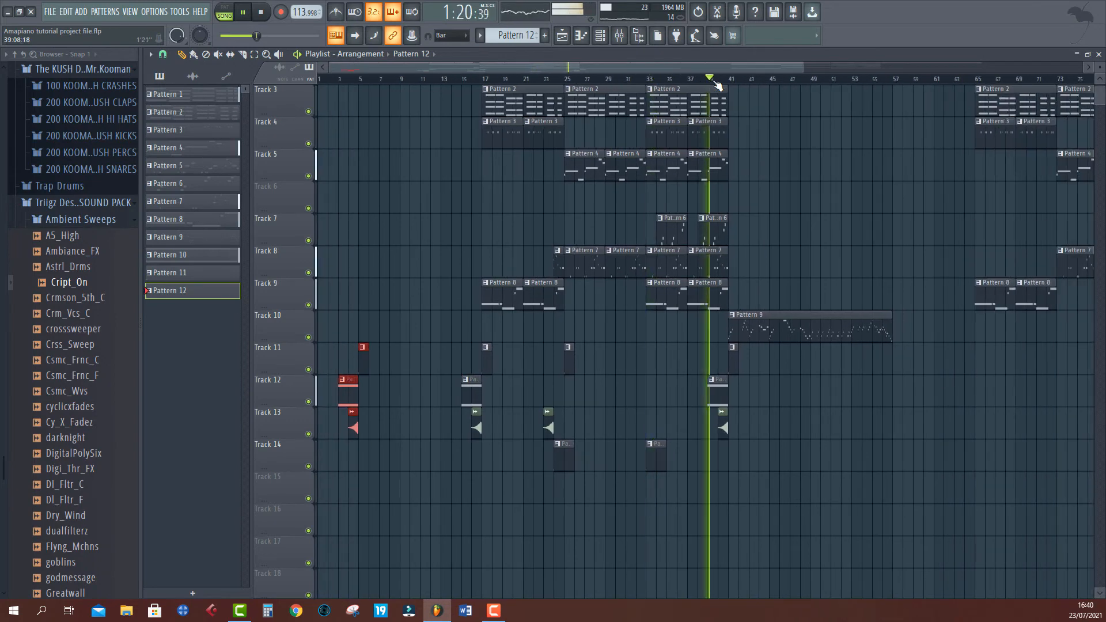
pyautogui.scroll(-2, 719, 85)
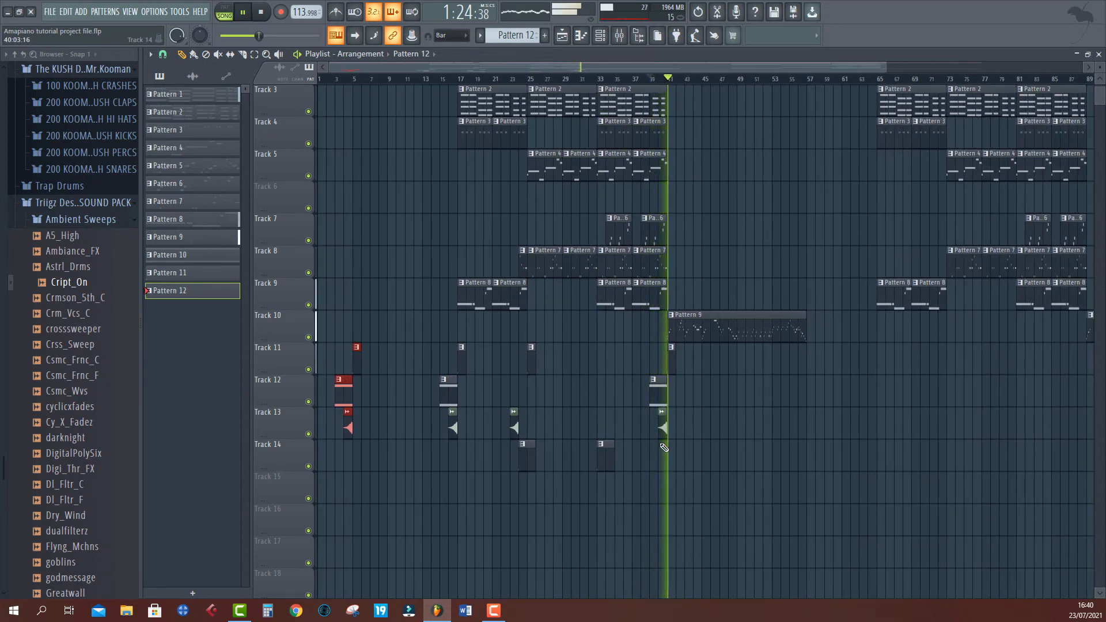
pyautogui.scroll(1, 661, 437)
pyautogui.scroll(1, 661, 436)
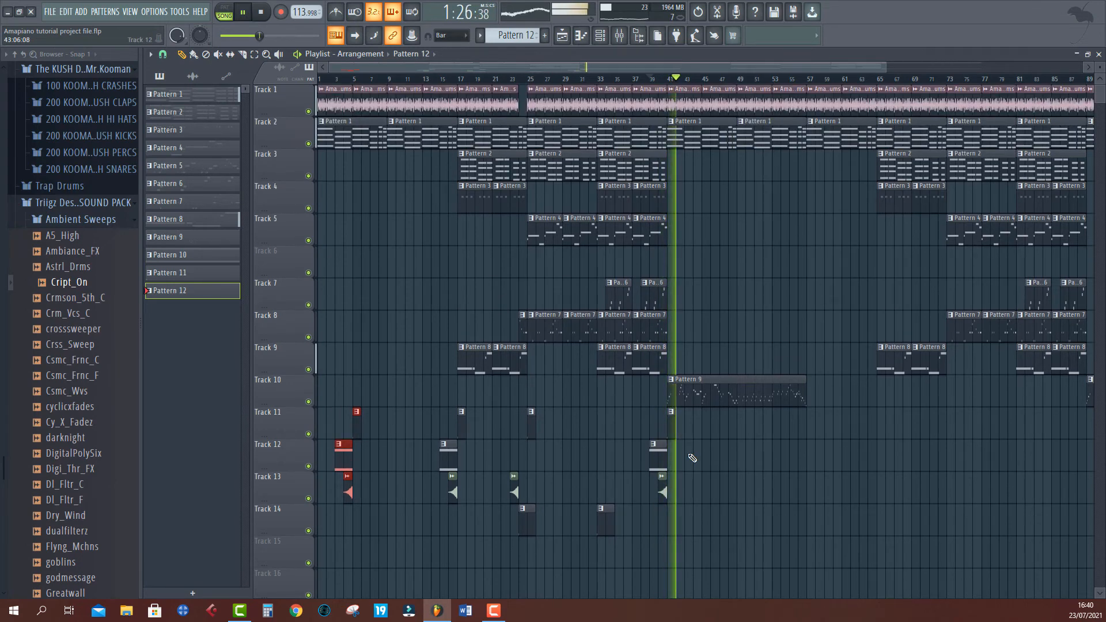
# Step: Copy the Pattern 12 clip to bar 49 and the three-clip transition from bar 39 to bar 54, and save the project
pyautogui.click(661, 499)
pyautogui.click(600, 518)
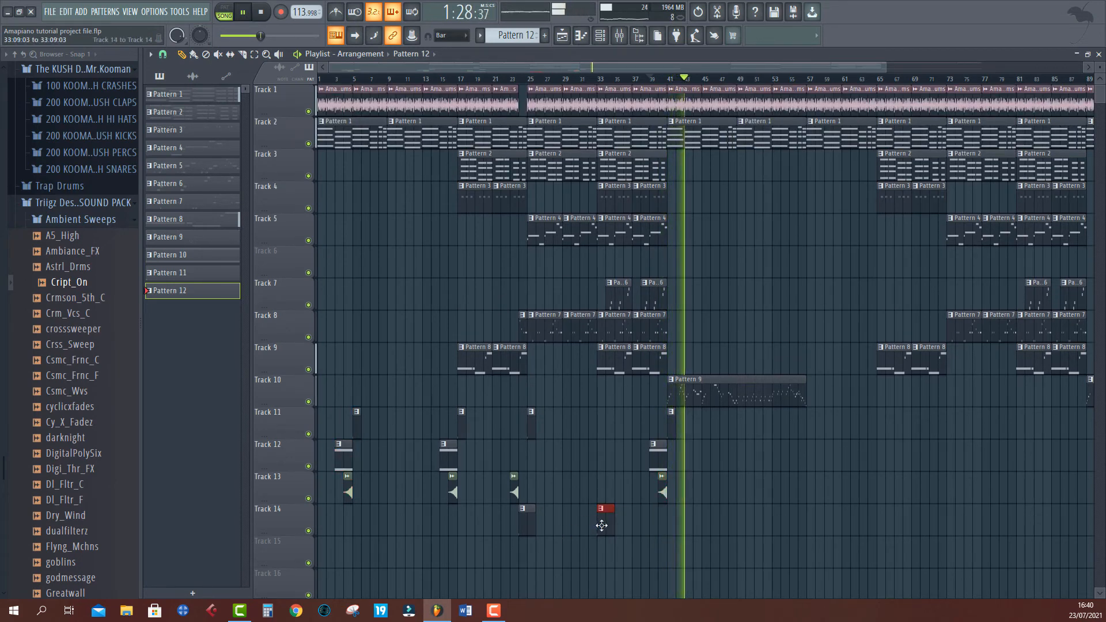
pyautogui.moveTo(600, 518); pyautogui.dragTo(752, 544)
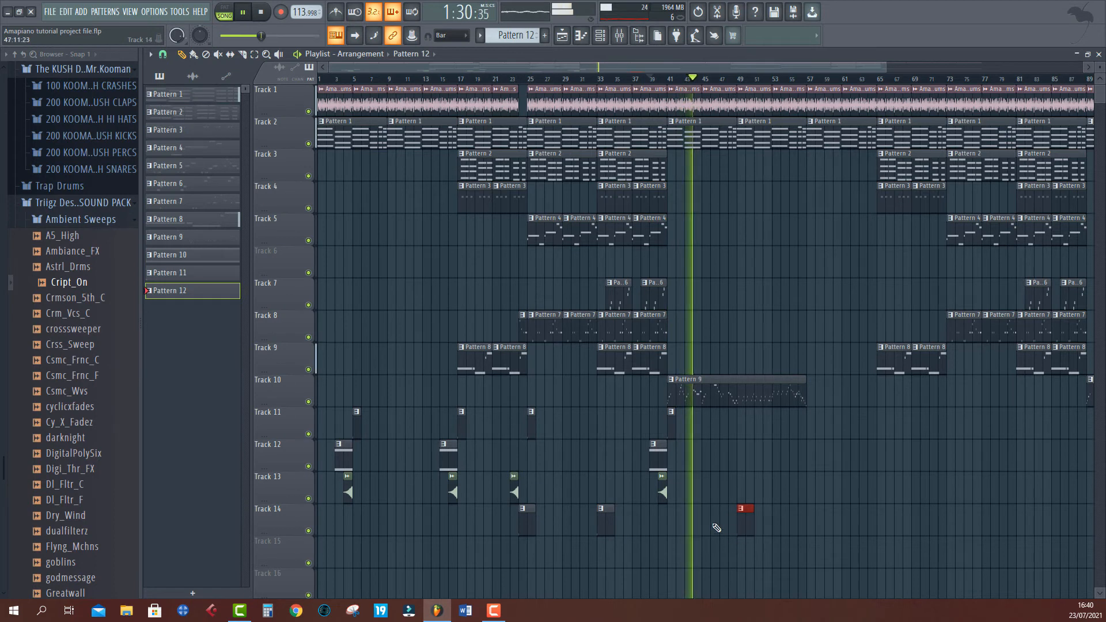
pyautogui.moveTo(709, 407); pyautogui.dragTo(639, 500)
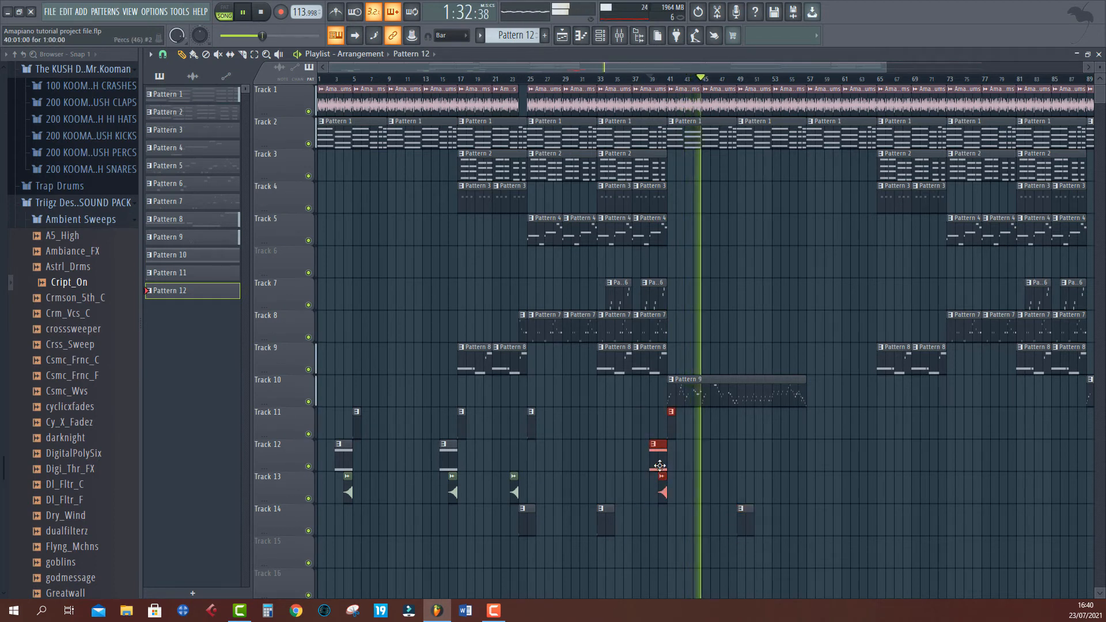
pyautogui.moveTo(660, 462); pyautogui.dragTo(790, 461)
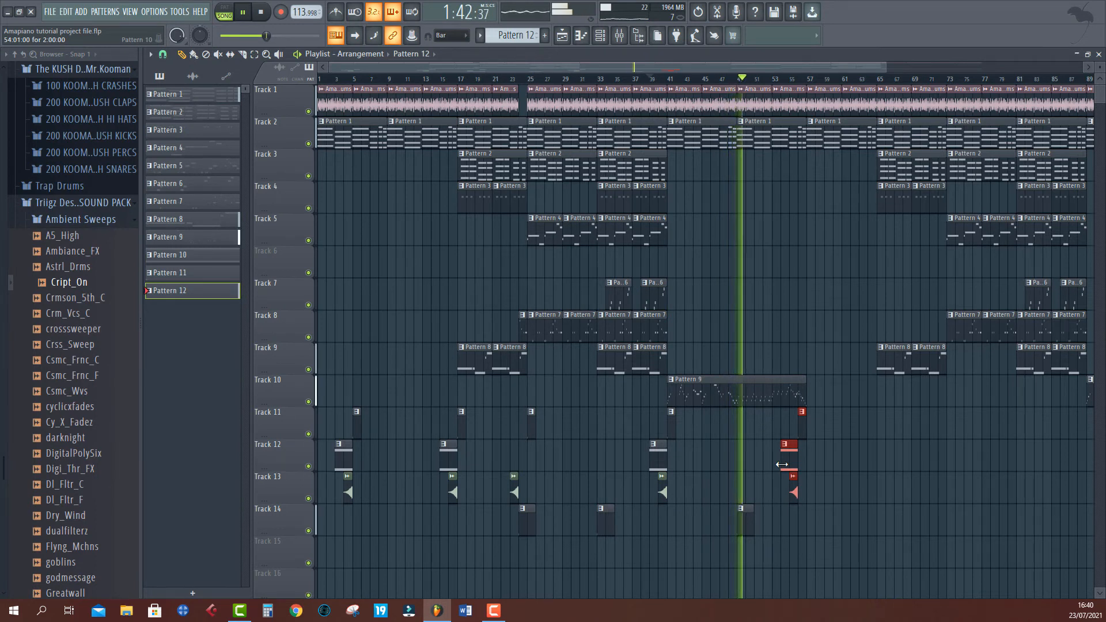
pyautogui.hotkey('ctrl', 's')
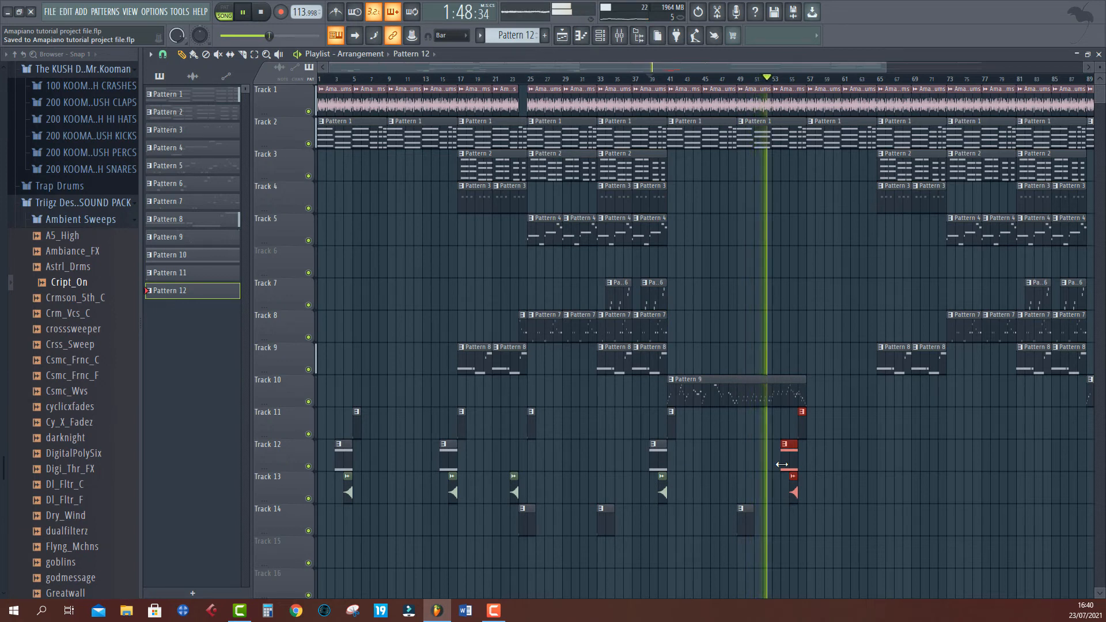
# Step: Delete the Pattern 10 clip at bar 54, trim the drums clip starting at bar 53 so it ends at bar 56, and play the break
pyautogui.rightClick(782, 462)
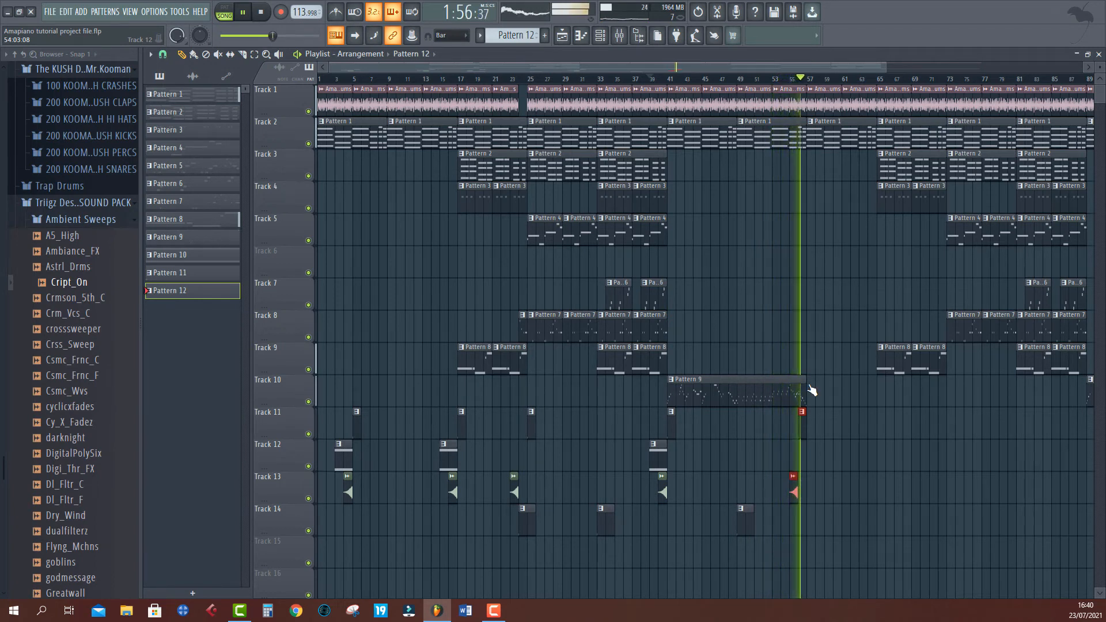
pyautogui.click(782, 79)
pyautogui.scroll(3, 789, 84)
pyautogui.scroll(2, 789, 86)
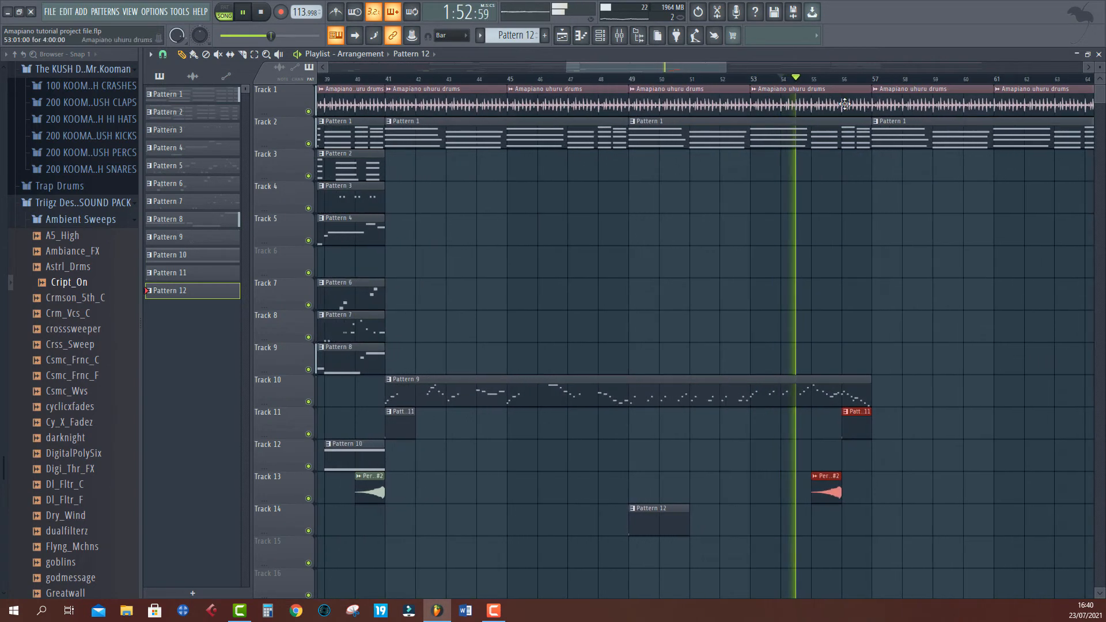
pyautogui.moveTo(869, 106); pyautogui.dragTo(837, 117)
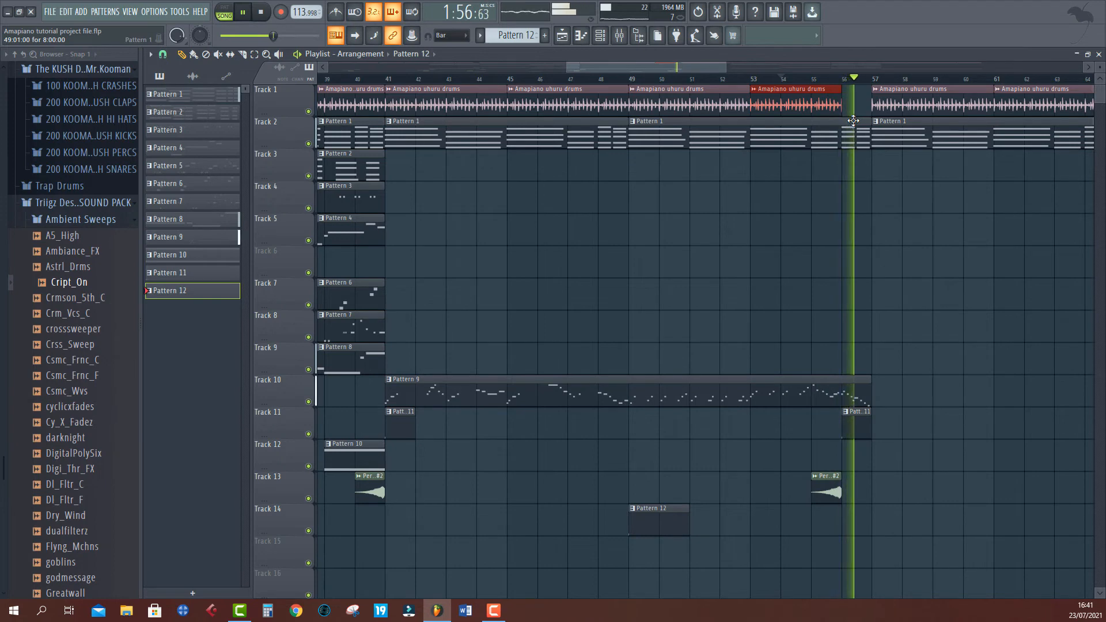
# Step: Copy all transition clips on Tracks 11 to 14 from bar 15 onward so the copies start at bar 63, and play the song
pyautogui.scroll(-5, 859, 85)
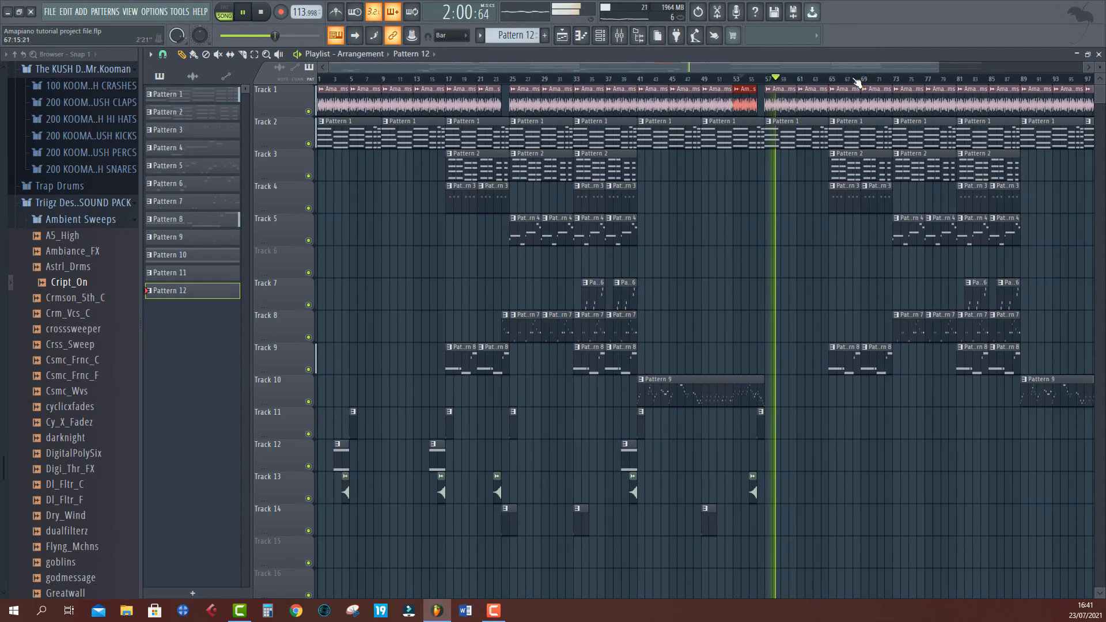
pyautogui.scroll(-4, 858, 84)
pyautogui.press('space')
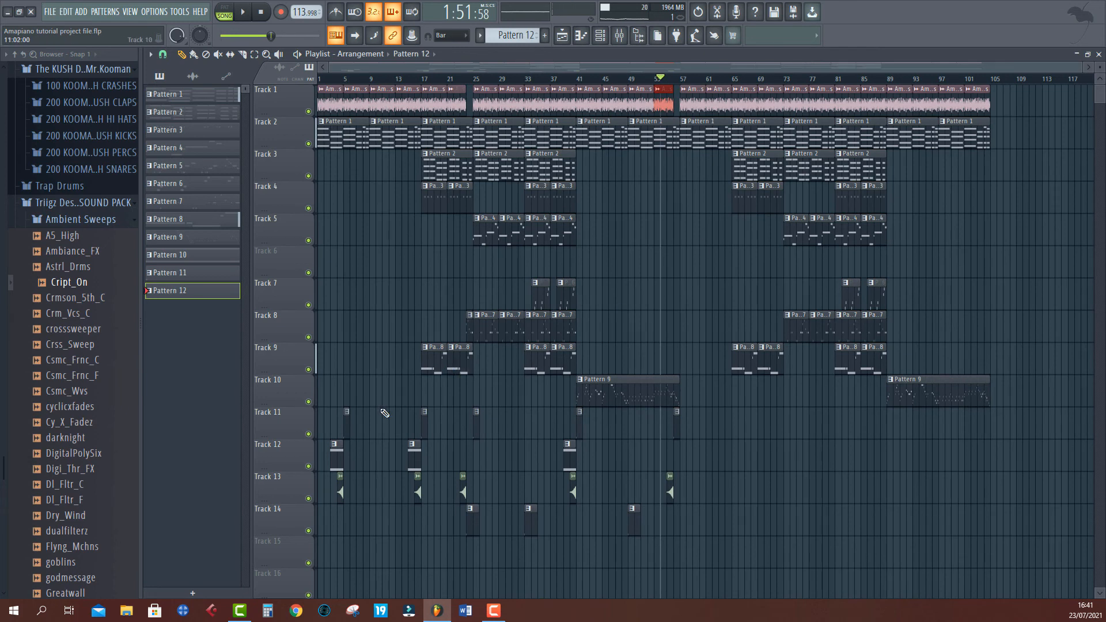
pyautogui.moveTo(383, 423); pyautogui.dragTo(703, 541)
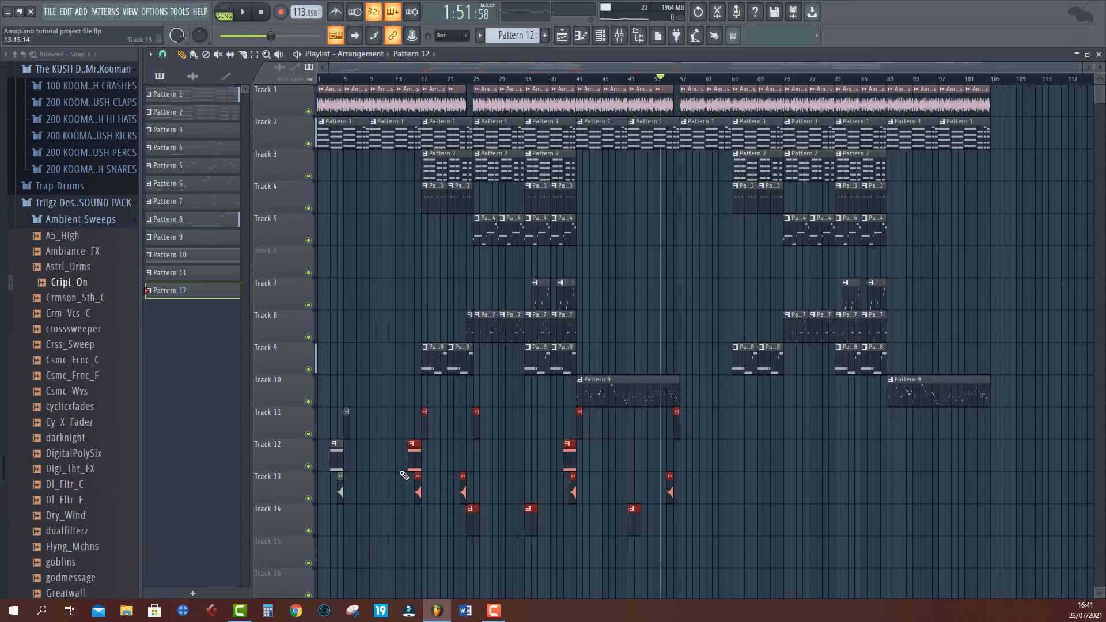
pyautogui.moveTo(417, 458); pyautogui.dragTo(730, 473)
pyautogui.press('space')
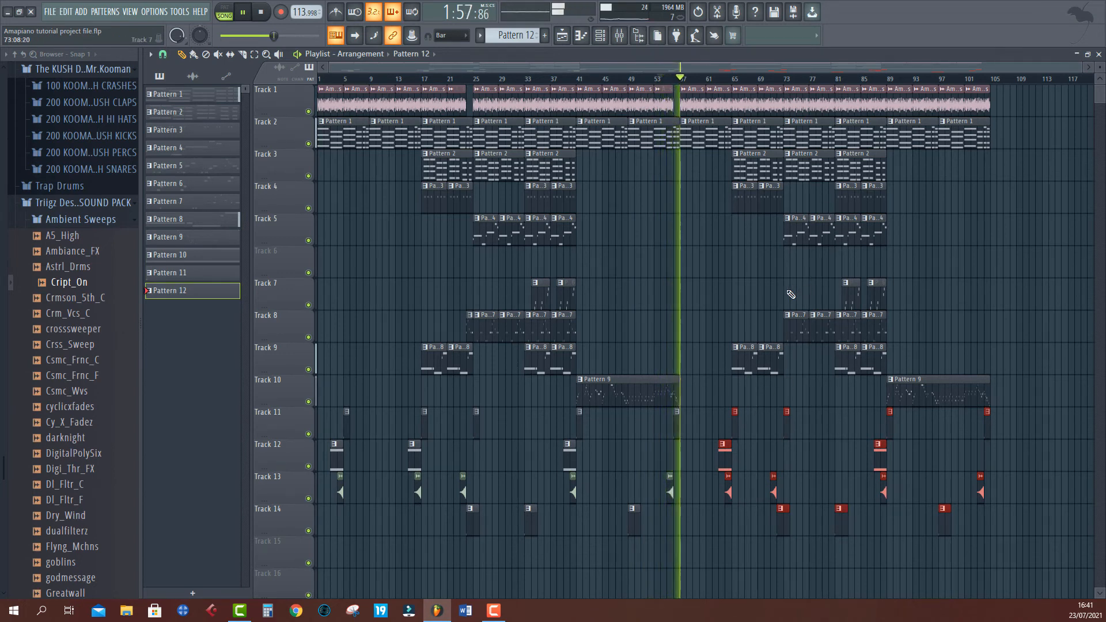
# Step: Trim the last Amapiano uhuru drums clip, starting at bar 101, so it ends at bar 104, and play the ending
pyautogui.click(973, 83)
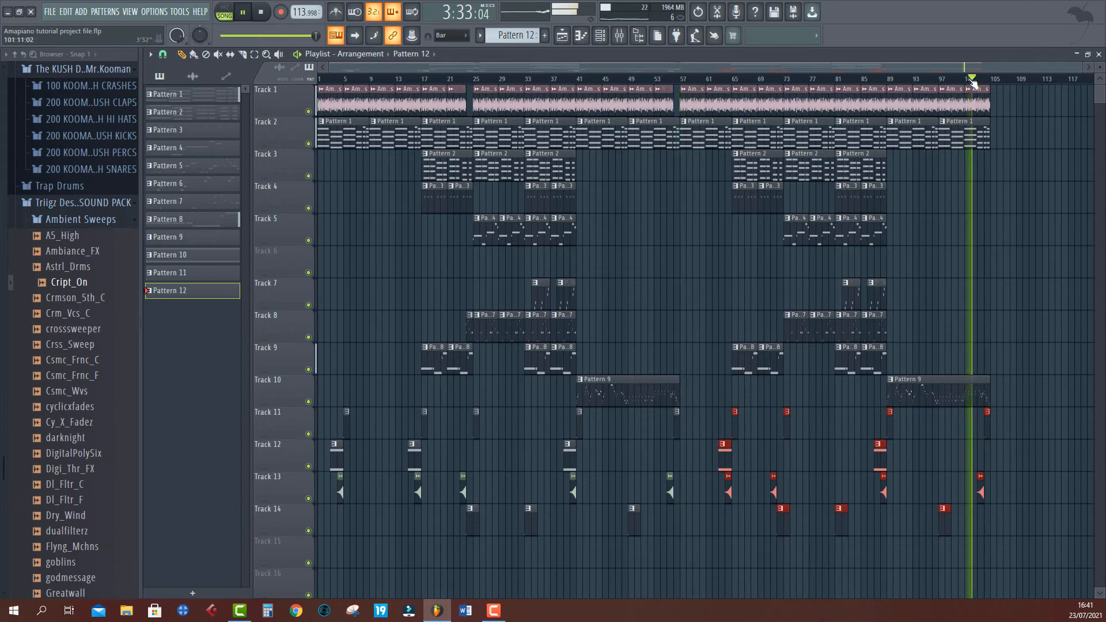
pyautogui.scroll(4, 972, 84)
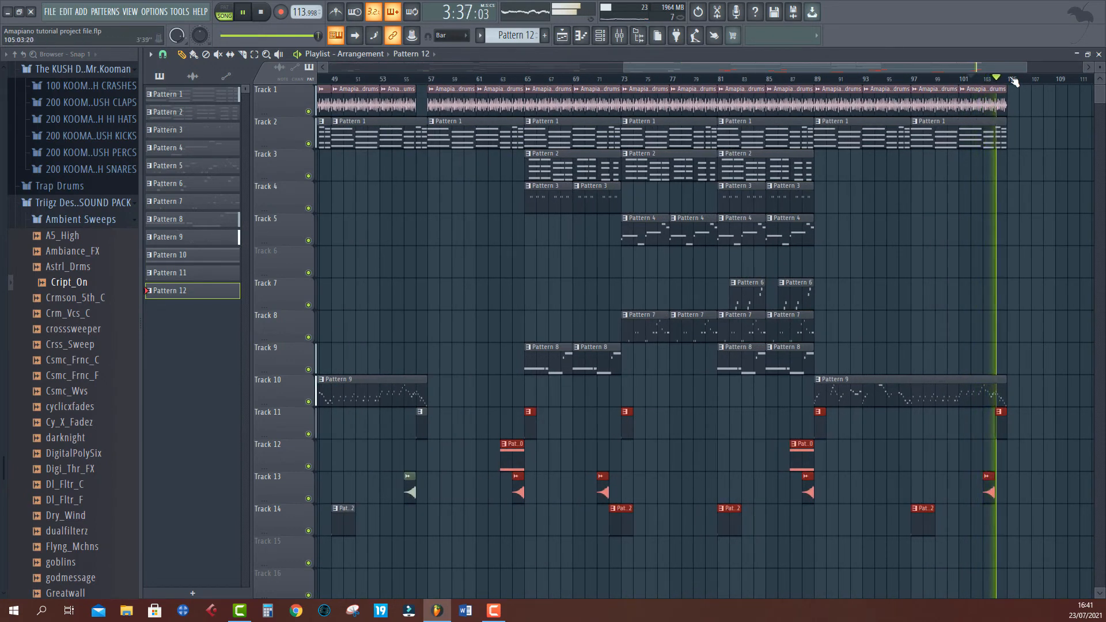
pyautogui.scroll(4, 986, 115)
pyautogui.moveTo(997, 97); pyautogui.dragTo(980, 98)
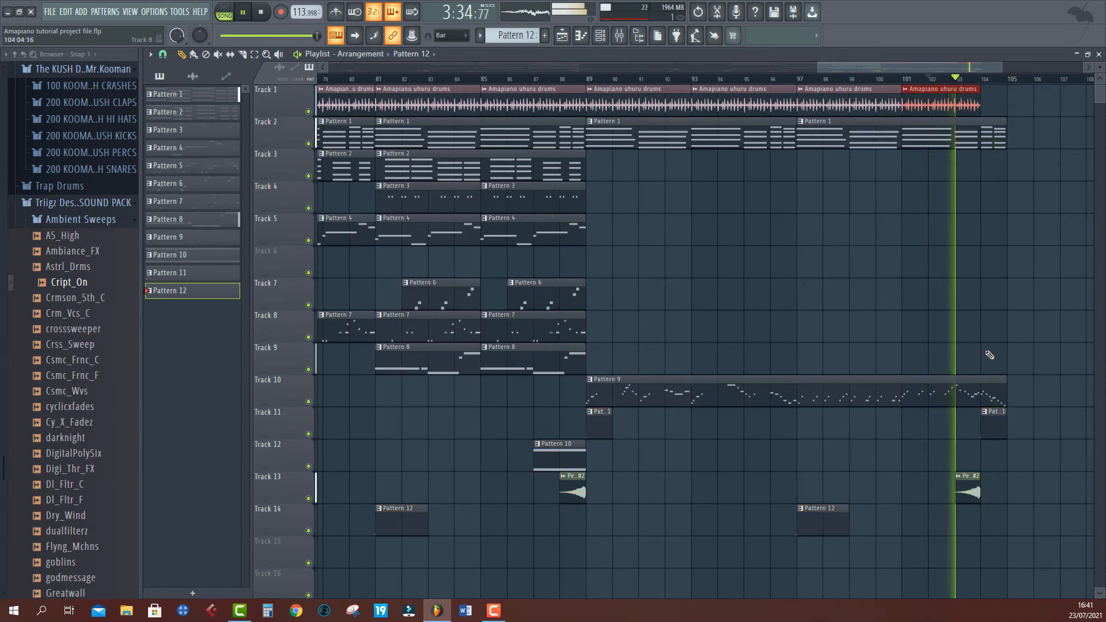
# Step: Extend the last Pattern 9 clip on Track 10 to end at bar 107, play it out and stop playback
pyautogui.moveTo(1008, 391); pyautogui.dragTo(1063, 391)
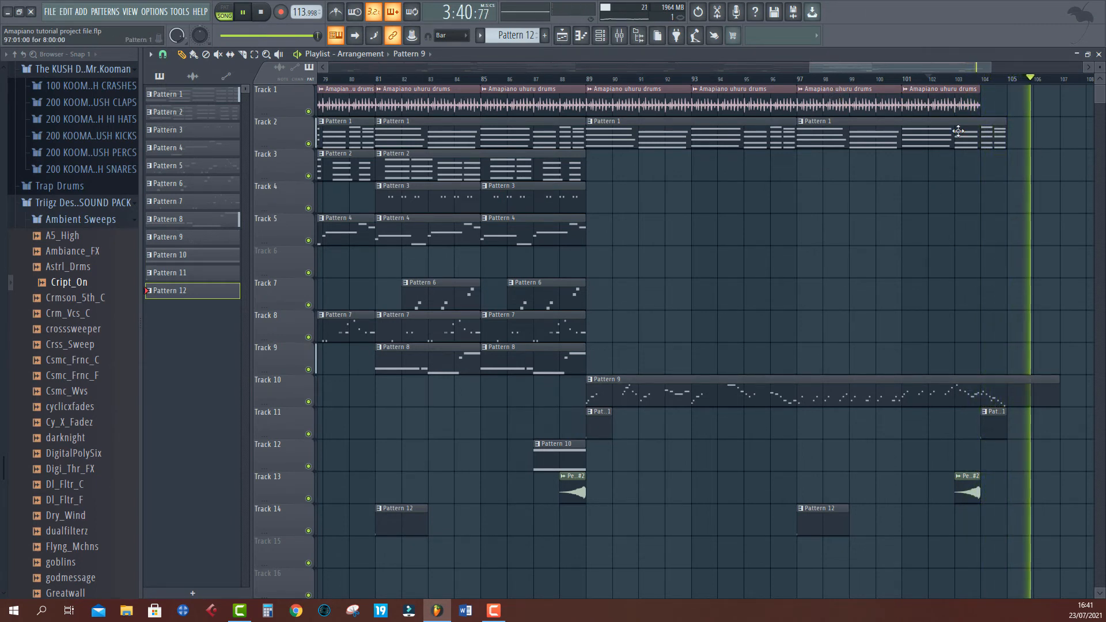
pyautogui.press('space')
pyautogui.scroll(-3, 930, 80)
pyautogui.scroll(-4, 932, 81)
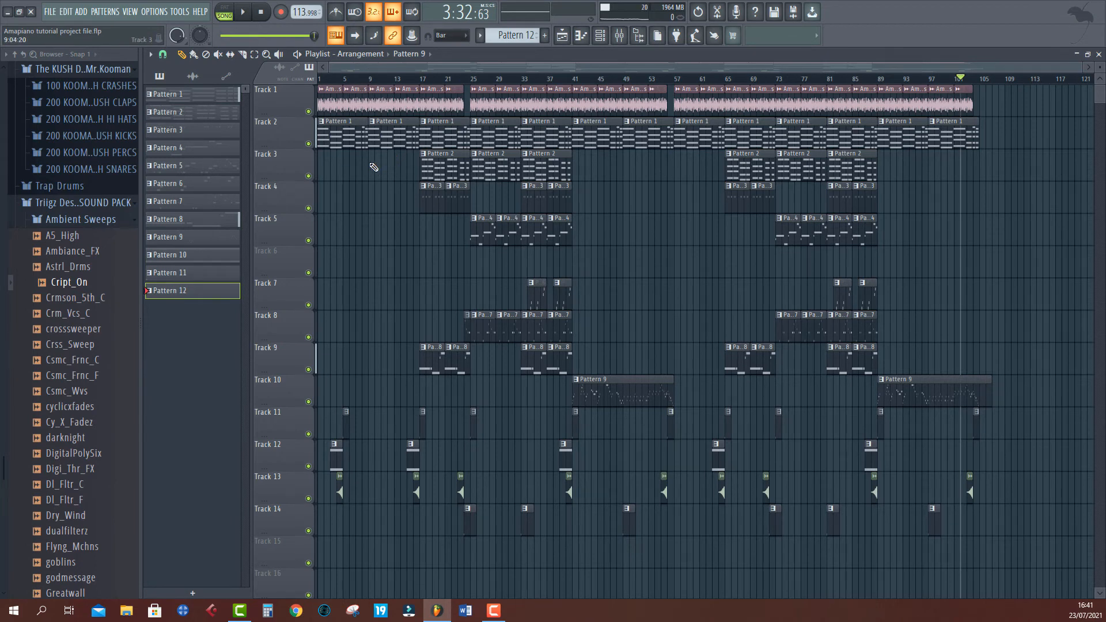
# Step: Play the arrangement from bar 4, review its first half up close and stop playback
pyautogui.moveTo(350, 85); pyautogui.dragTo(338, 91)
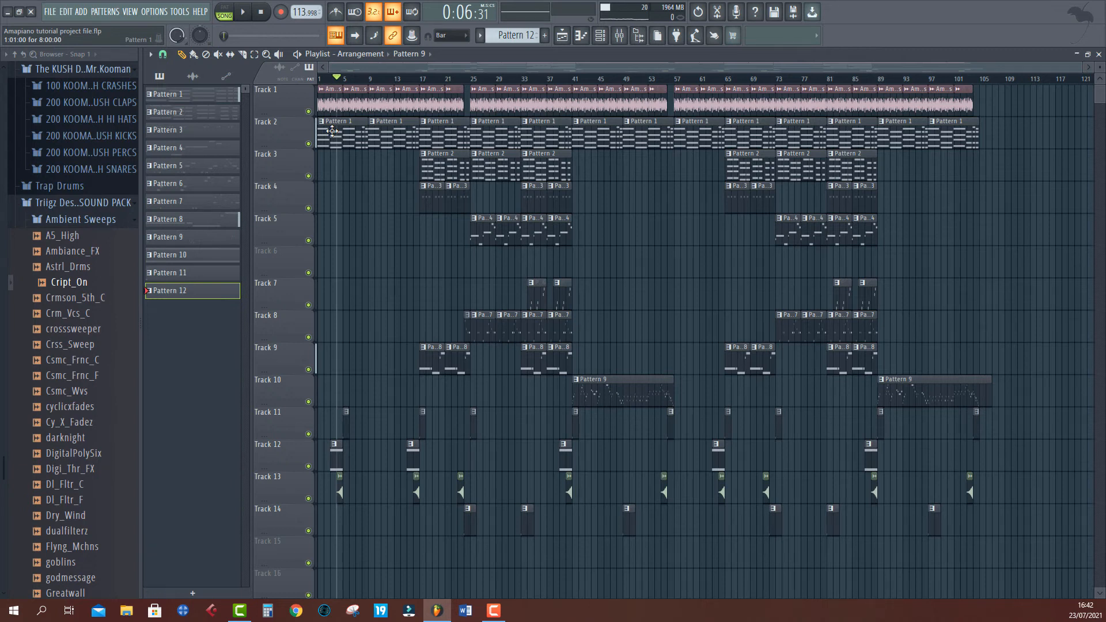
pyautogui.press('space')
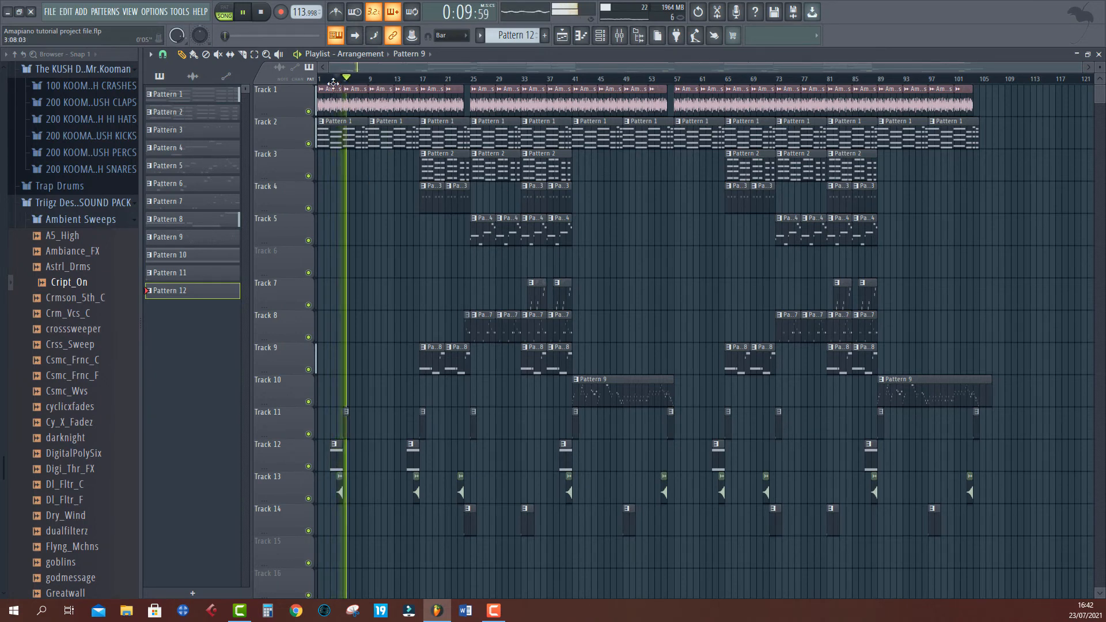
pyautogui.scroll(3, 362, 82)
pyautogui.moveTo(364, 68); pyautogui.dragTo(326, 69)
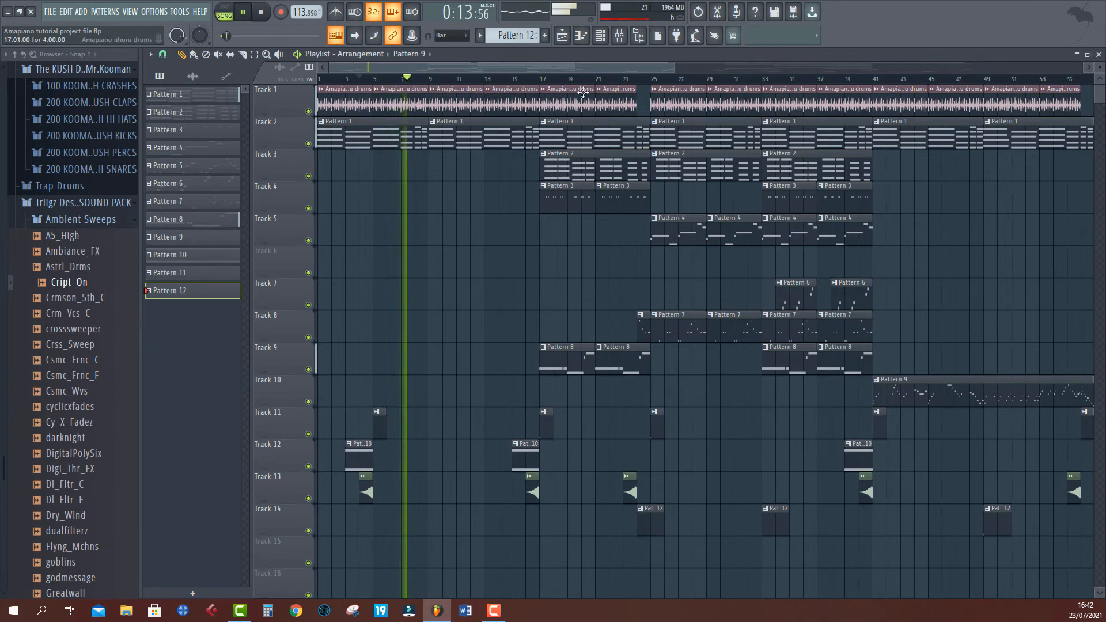
pyautogui.press('space')
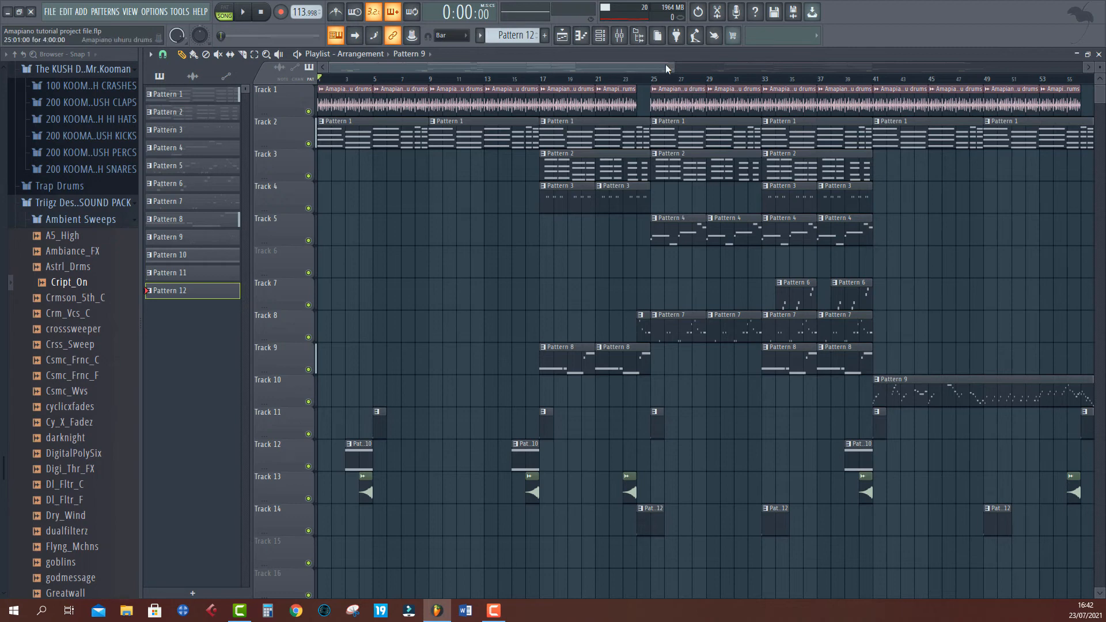
# Step: Route all rack channels, Purity to Percs (46) #3, to consecutive mixer tracks starting at Insert 2, and check the levels during playback
pyautogui.click(600, 37)
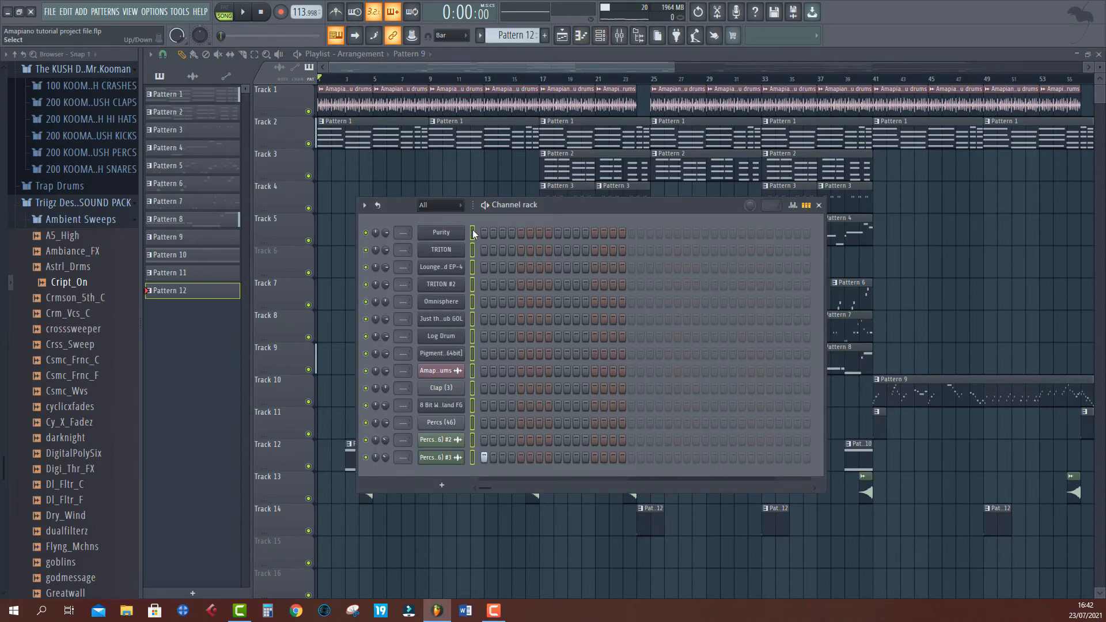
pyautogui.click(619, 35)
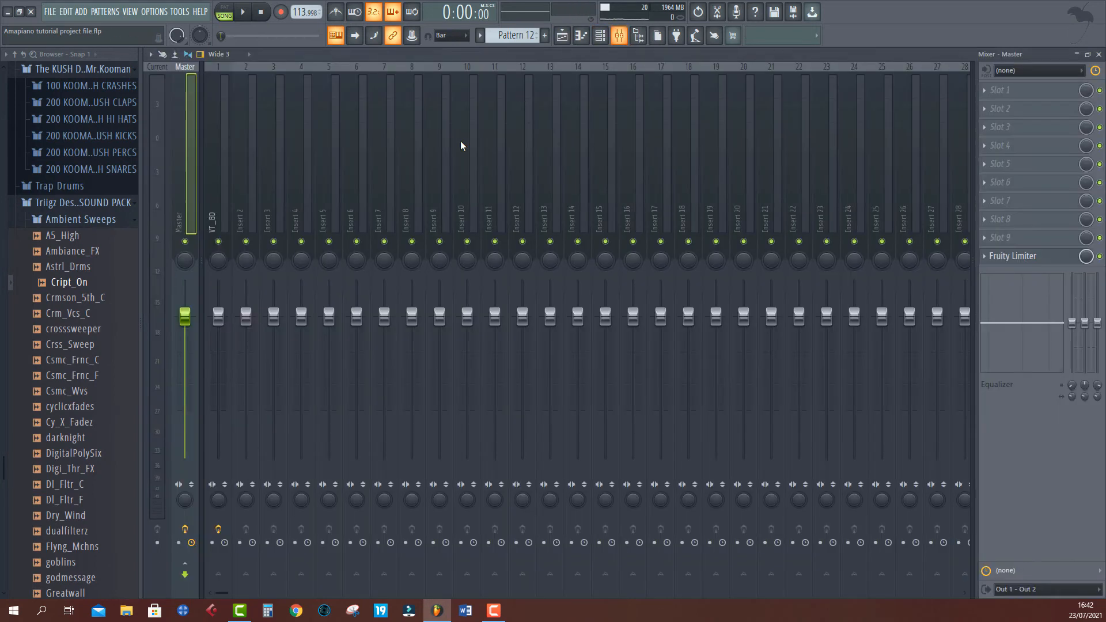
pyautogui.click(236, 197)
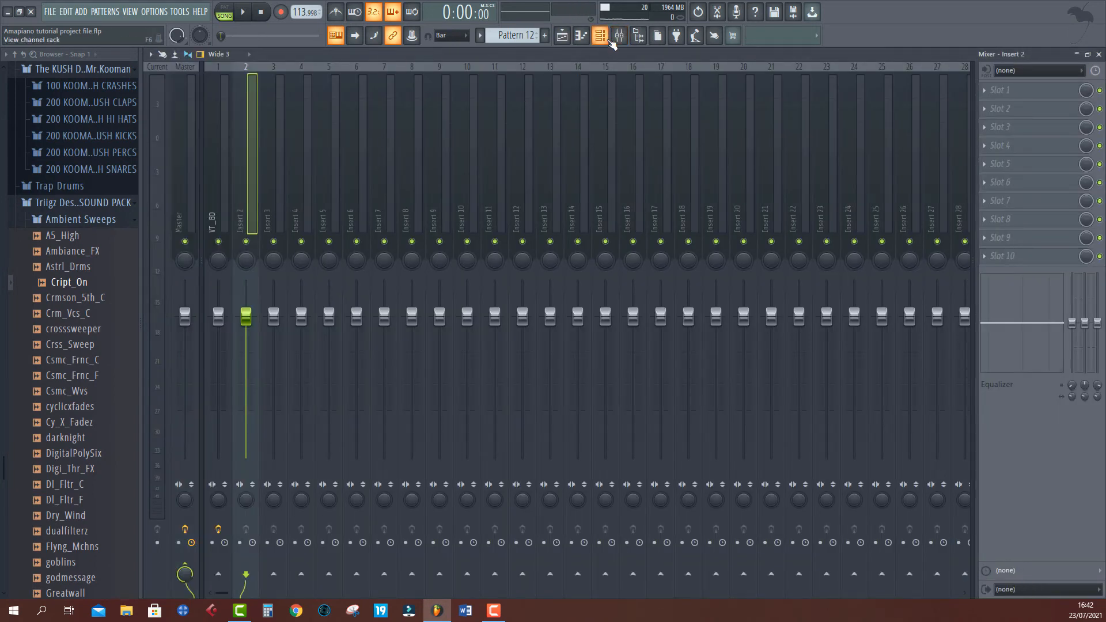
pyautogui.press('space')
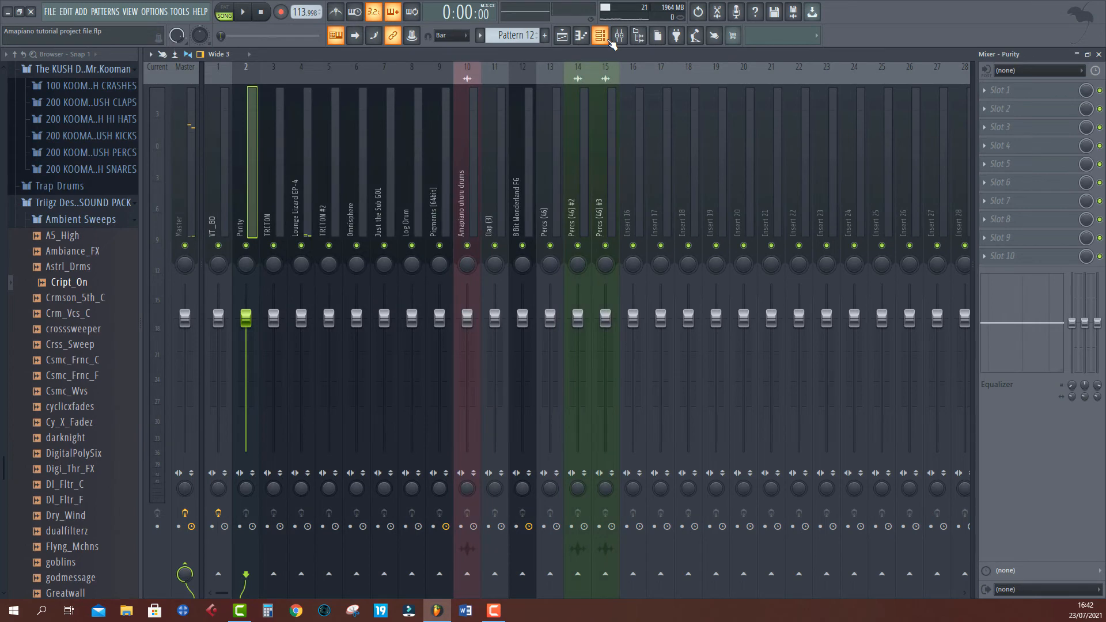
pyautogui.press('space')
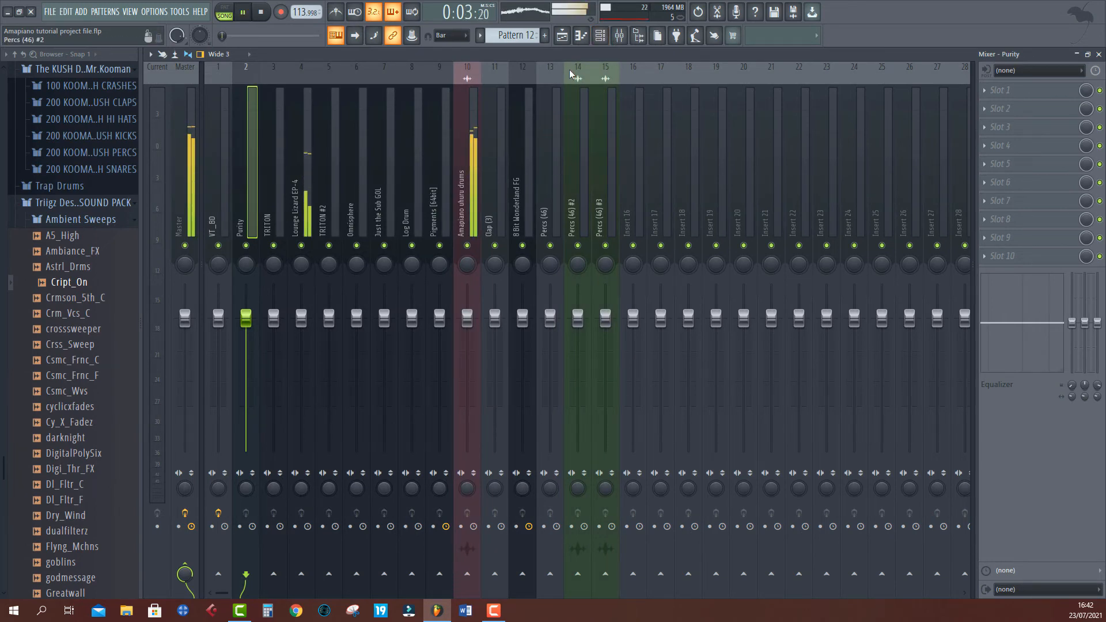
pyautogui.click(562, 35)
pyautogui.press('space')
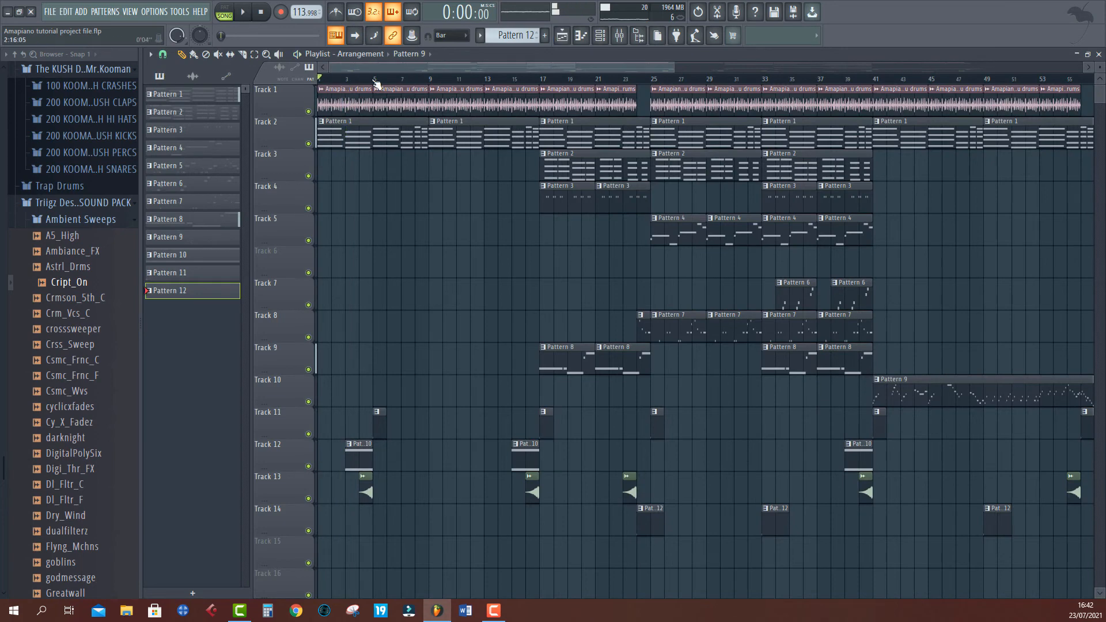
# Step: Solo the Amapiano uhuru drums on Track 1, unmute Track 2 alongside it and play from bar 9
pyautogui.doubleClick(412, 106)
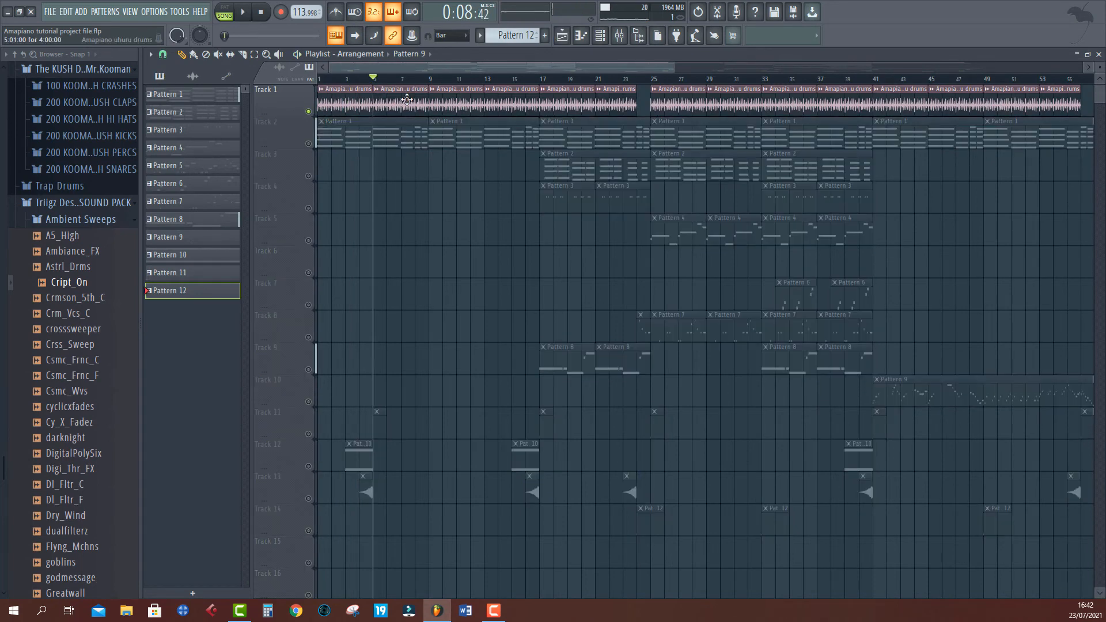
pyautogui.press('space')
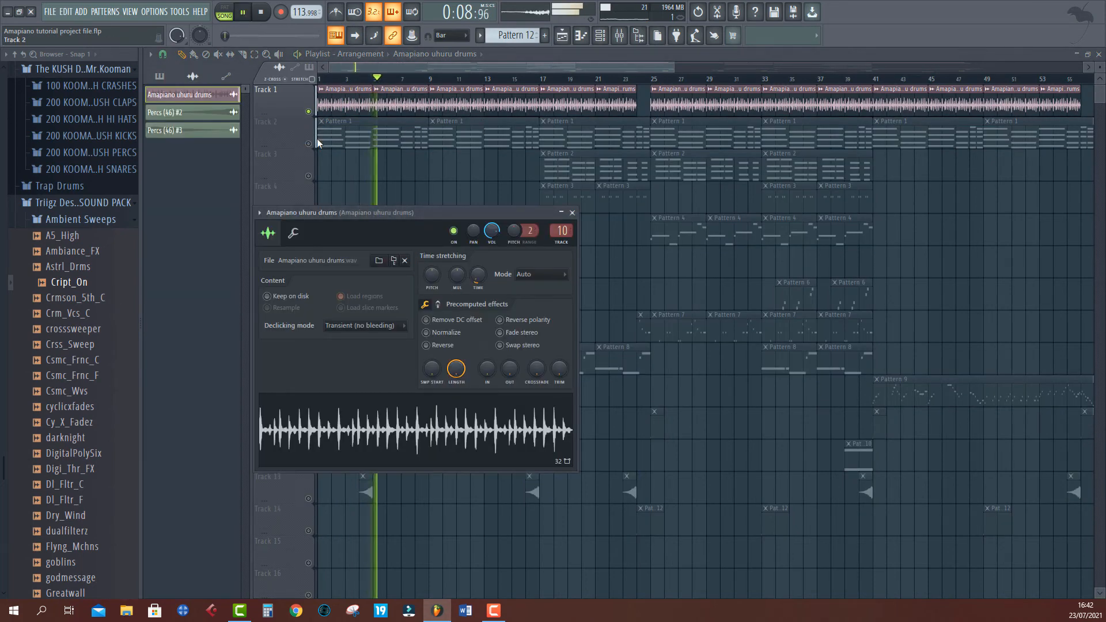
pyautogui.press('space')
pyautogui.click(431, 80)
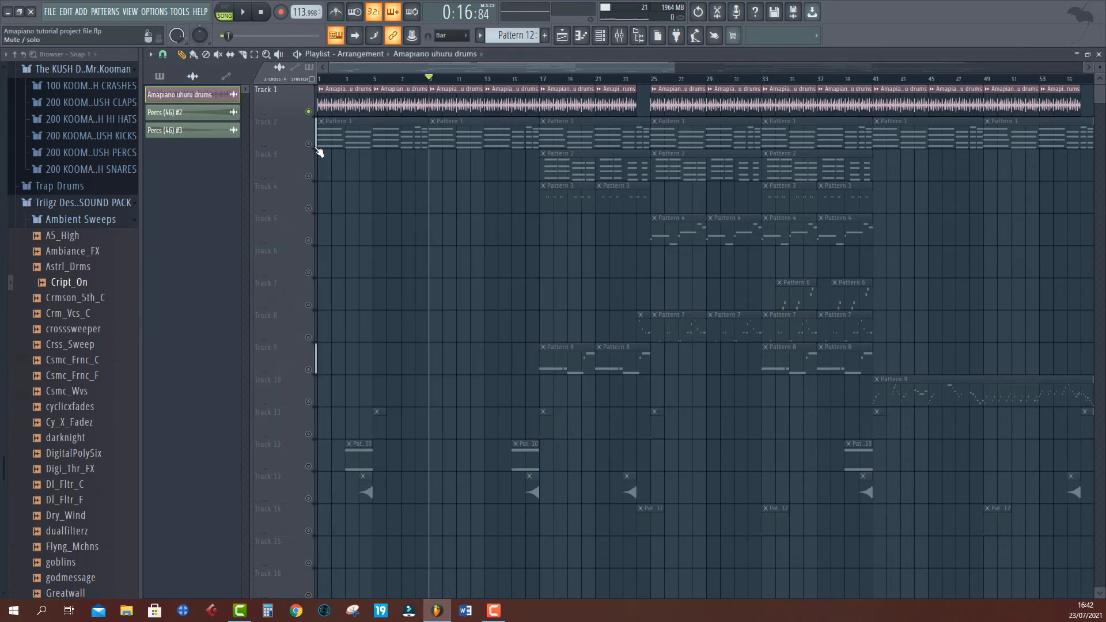
pyautogui.click(316, 148)
pyautogui.press('space')
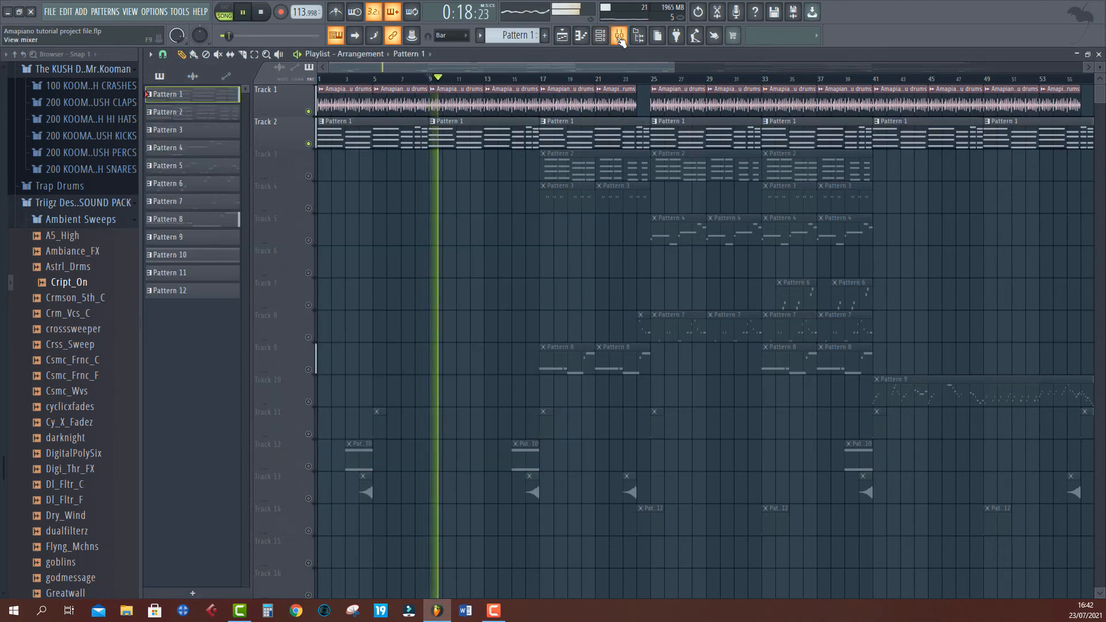
# Step: Add Fruity Parametric EQ 2 to slot 1 of the Amapiano uhuru drums mixer track and stop playback
pyautogui.click(620, 36)
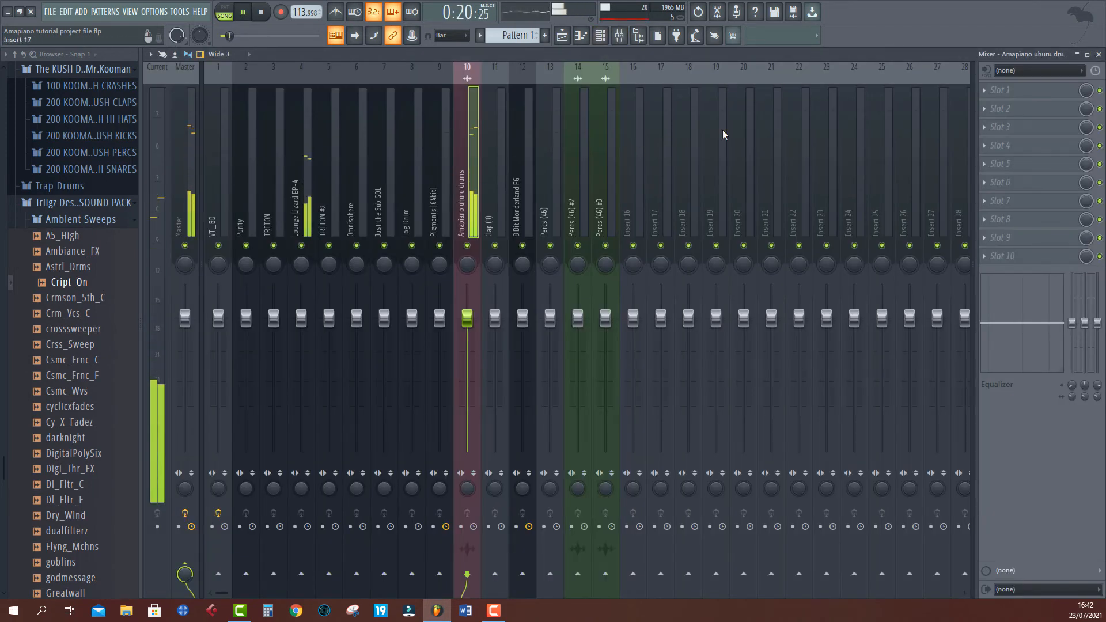
pyautogui.click(1056, 98)
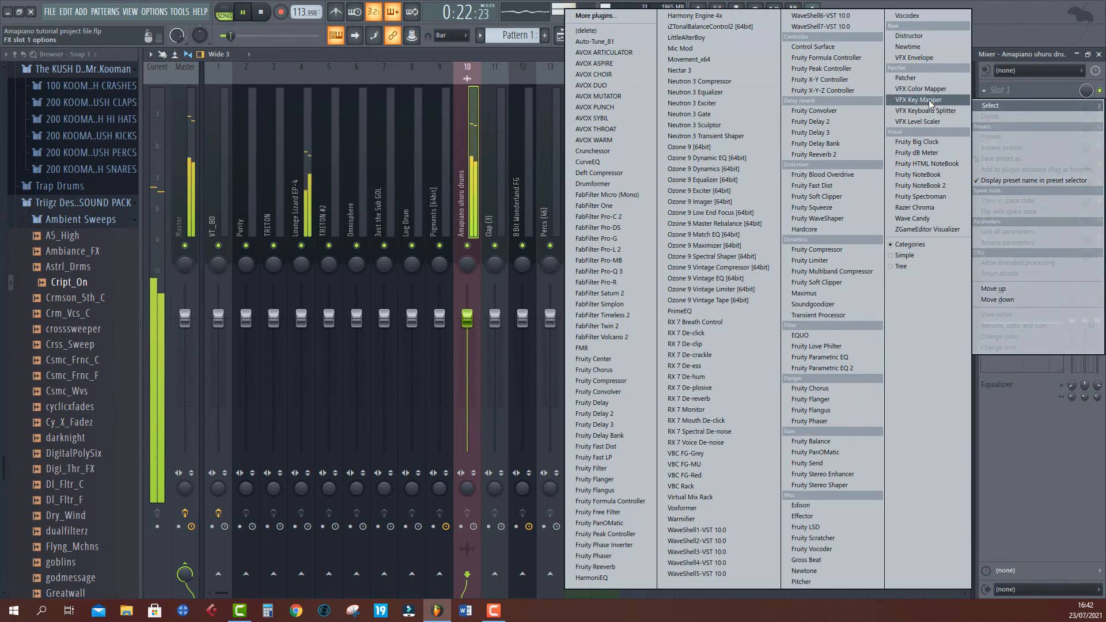
pyautogui.click(828, 368)
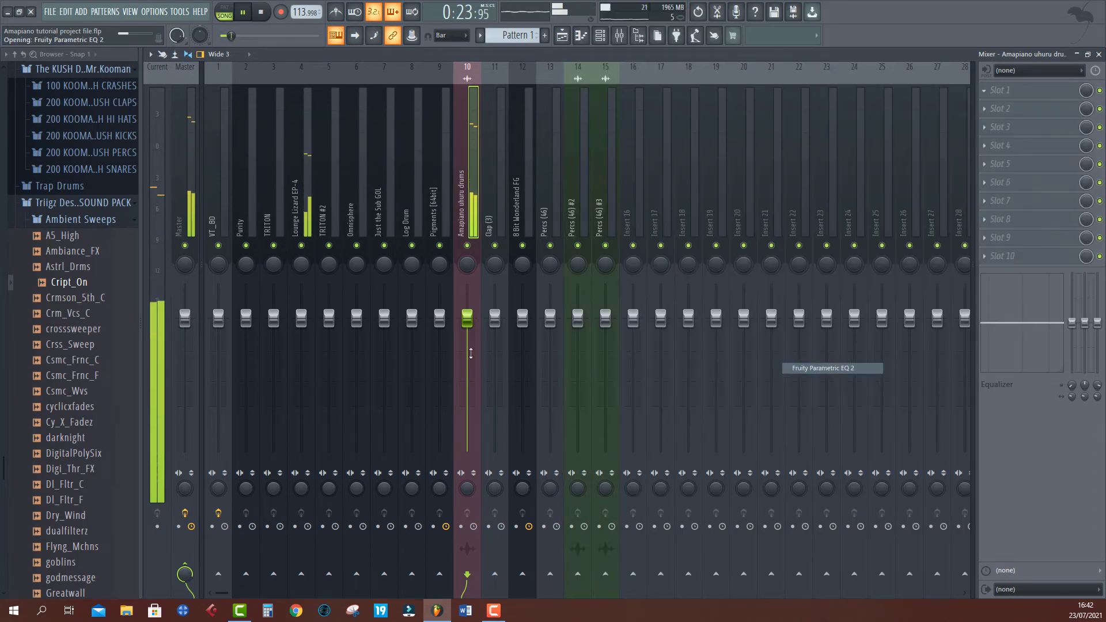
pyautogui.press('space')
# Step: Make band 1 of the drums EQ a high-pass filter, raise its cutoff to about 112 Hz during playback and close the EQ
pyautogui.moveTo(292, 290); pyautogui.dragTo(276, 340)
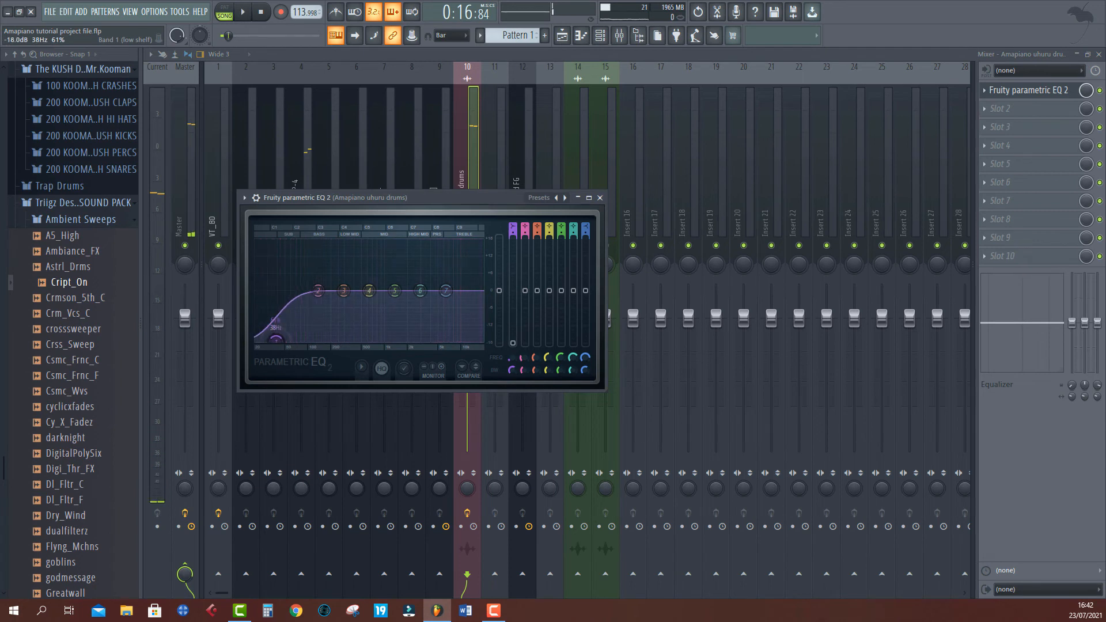
pyautogui.rightClick(277, 341)
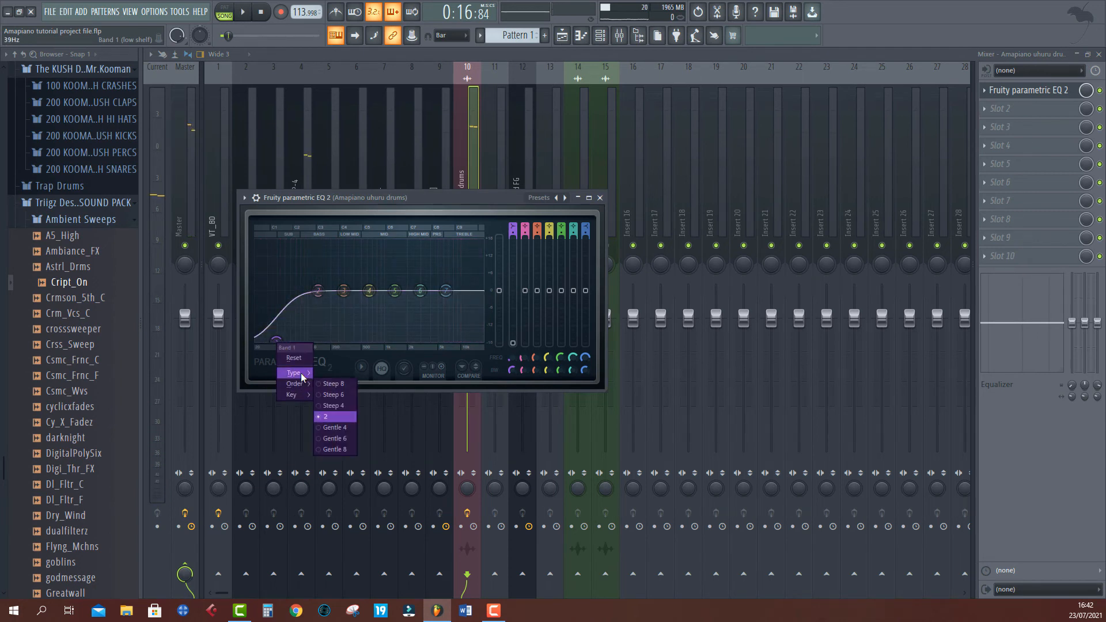
pyautogui.moveTo(300, 373)
pyautogui.click(327, 407)
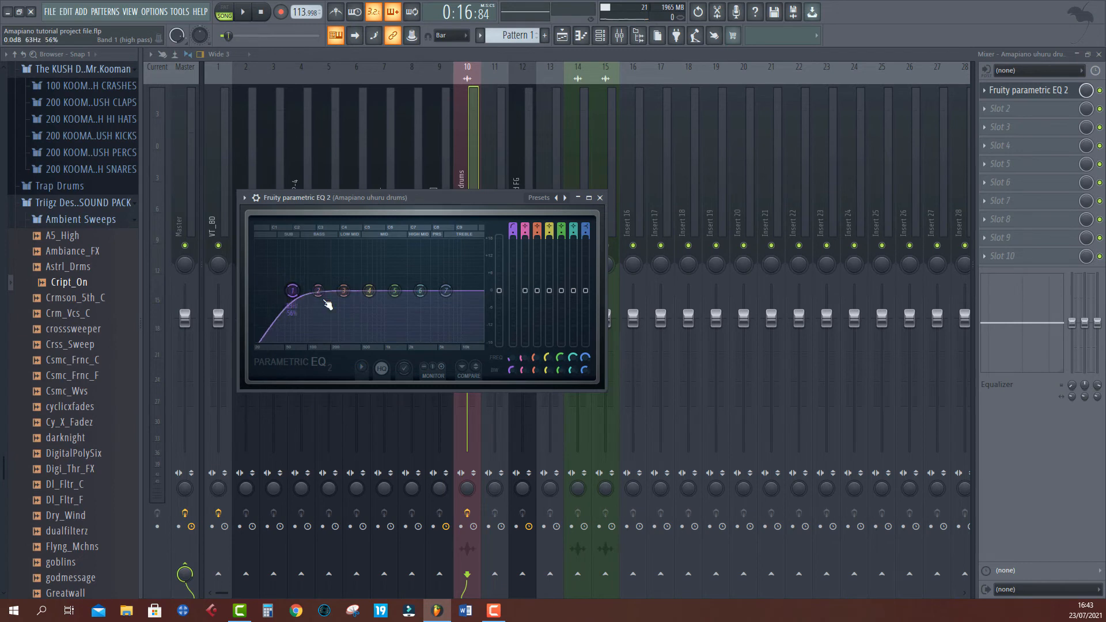
pyautogui.moveTo(314, 290); pyautogui.dragTo(332, 290)
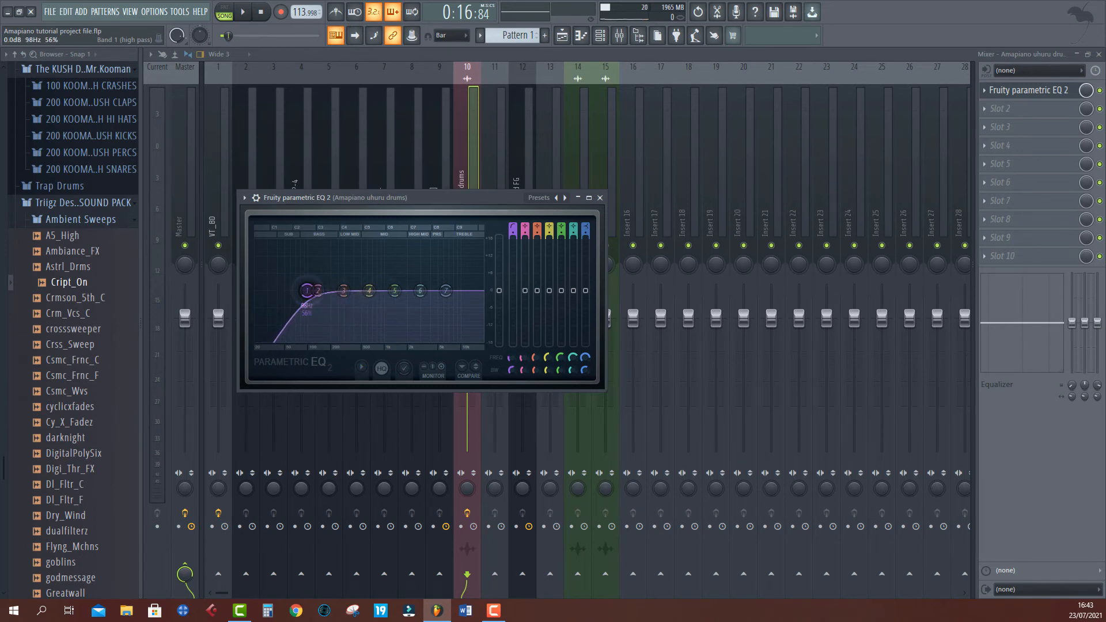
pyautogui.press('space')
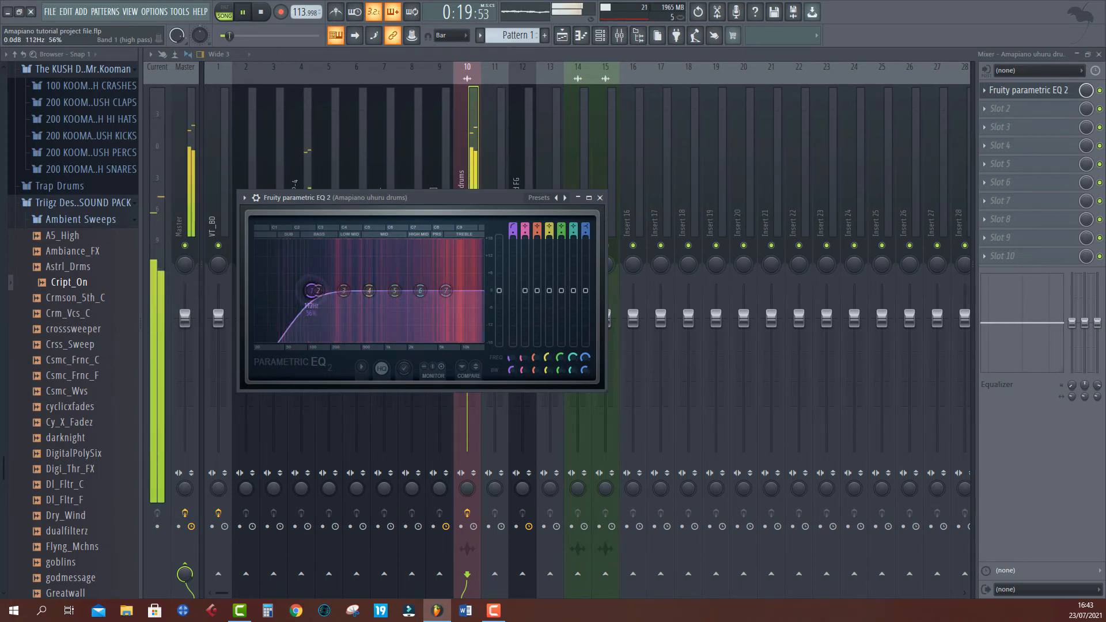
pyautogui.moveTo(307, 290); pyautogui.dragTo(312, 290)
pyautogui.click(601, 198)
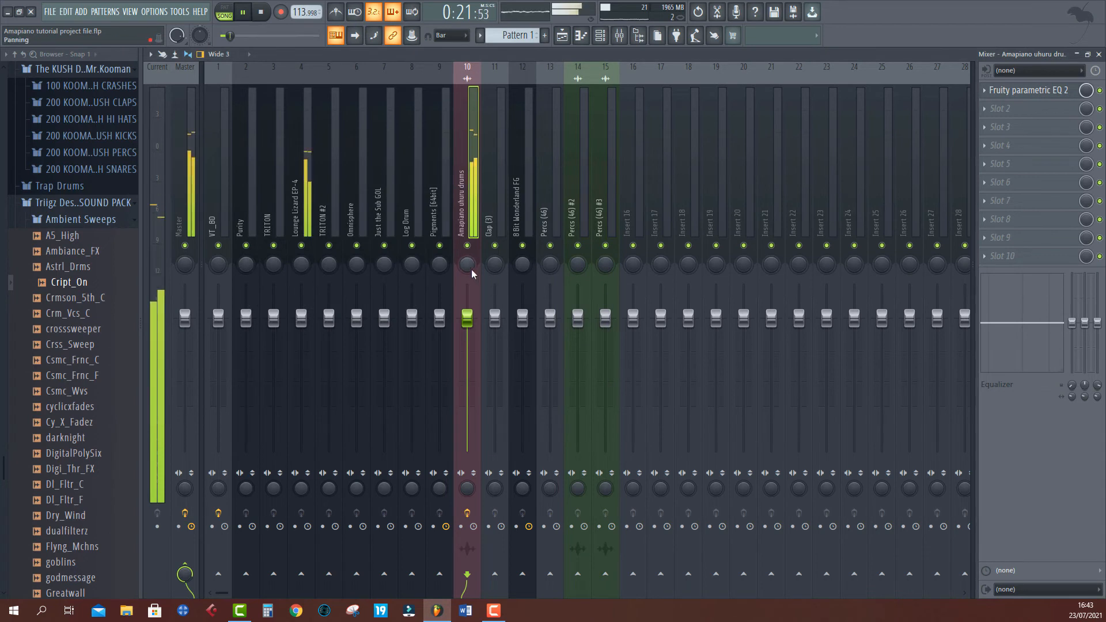
# Step: Try a lower volume of about -2.3 dB on the drums mixer track, reset its volume and panning, and recheck its EQ curve
pyautogui.moveTo(471, 302); pyautogui.dragTo(468, 327)
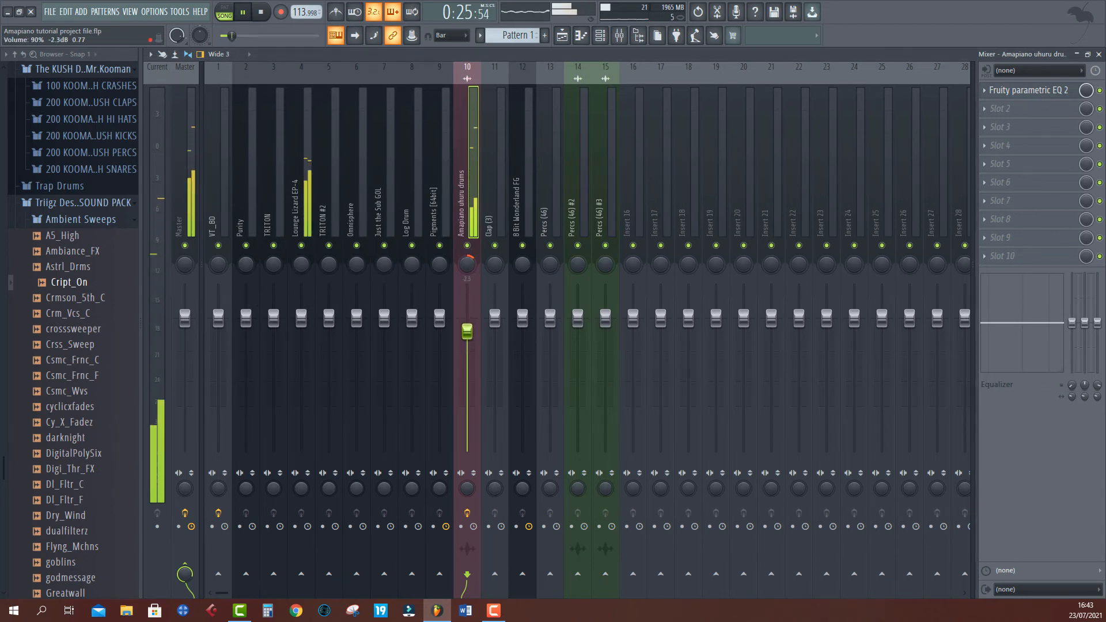
pyautogui.moveTo(467, 332); pyautogui.dragTo(467, 329)
pyautogui.rightClick(469, 328)
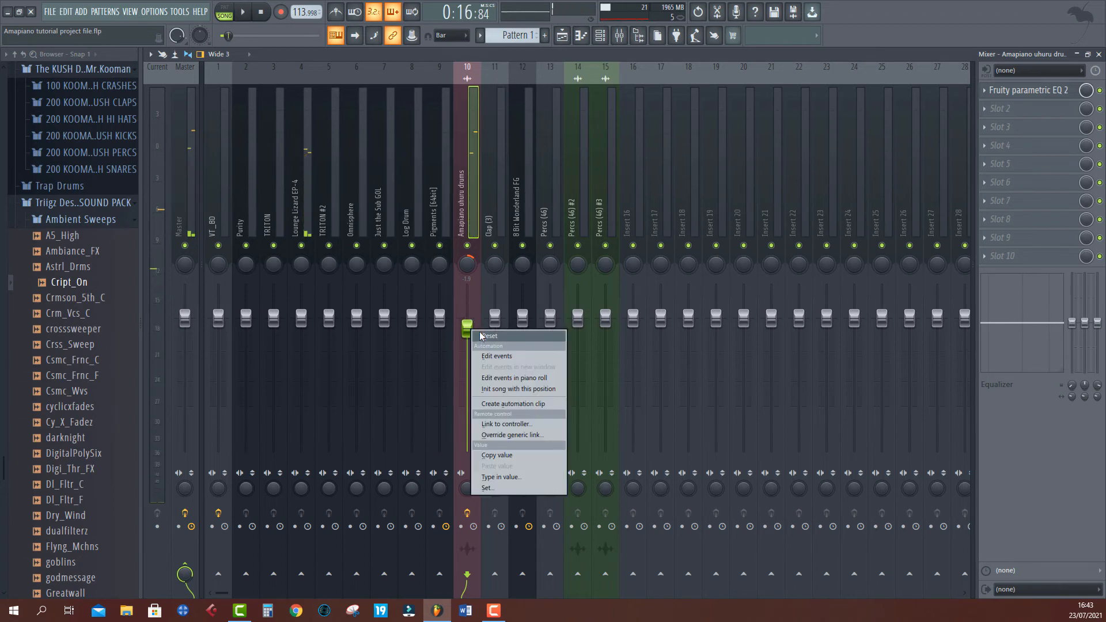
pyautogui.click(487, 336)
pyautogui.rightClick(469, 265)
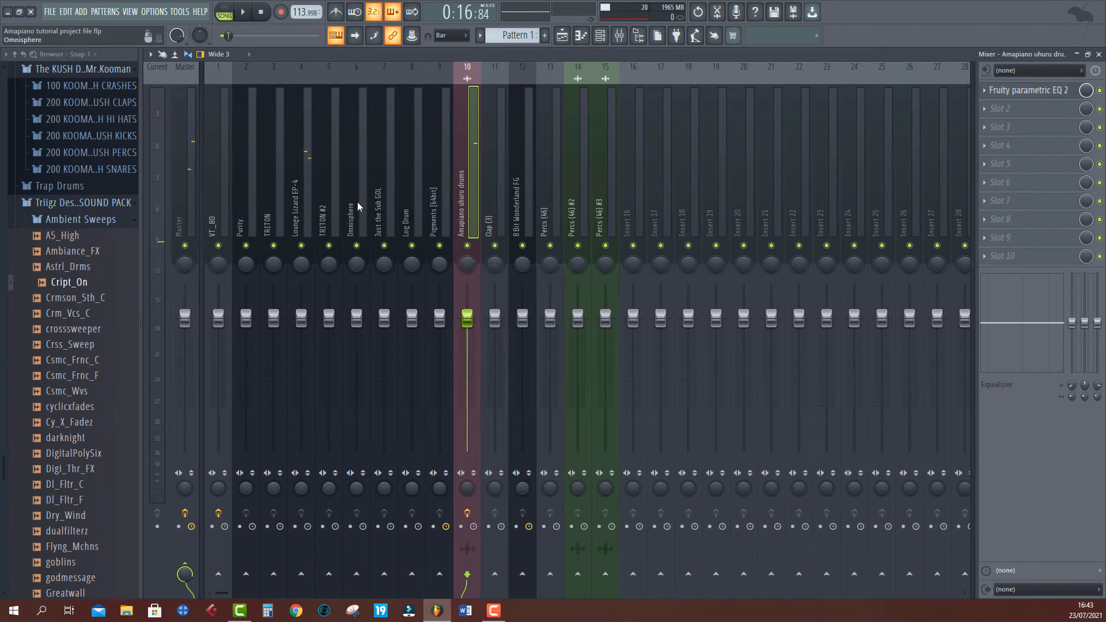
pyautogui.click(1024, 91)
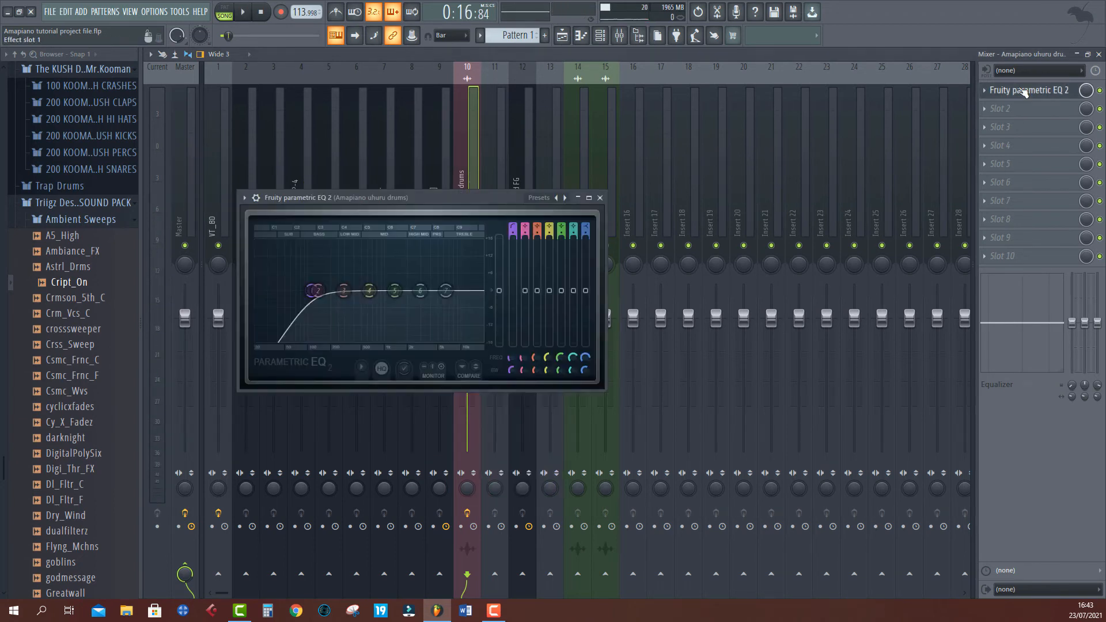
pyautogui.click(1101, 91)
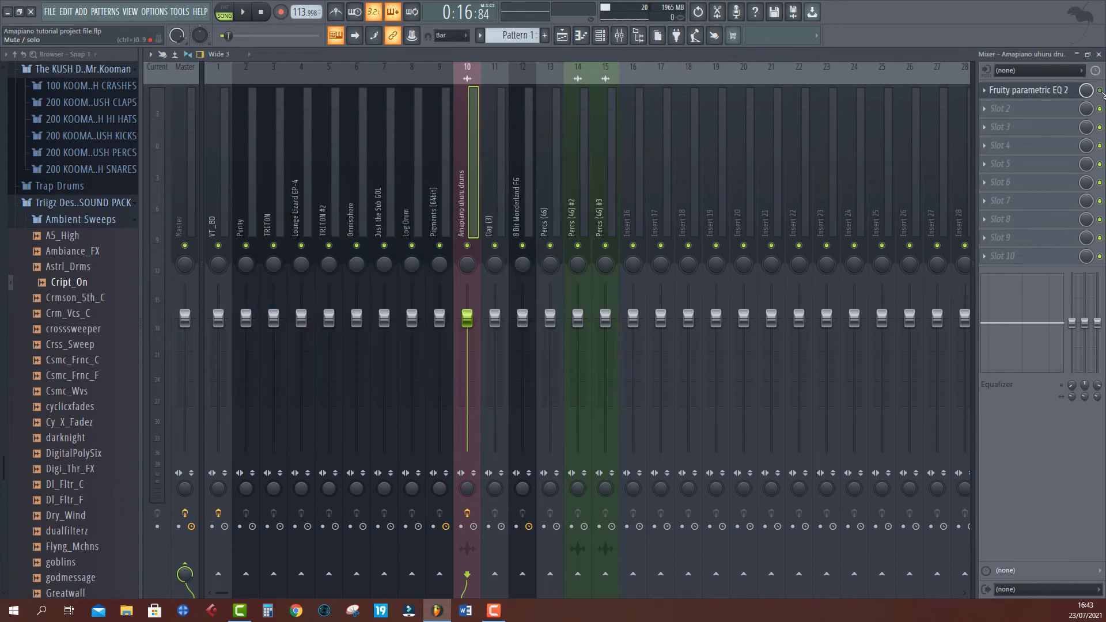
# Step: Add Fruity Parametric EQ 2 to slot 1 of the Lounge Lizard EP-4 mixer track
pyautogui.click(269, 200)
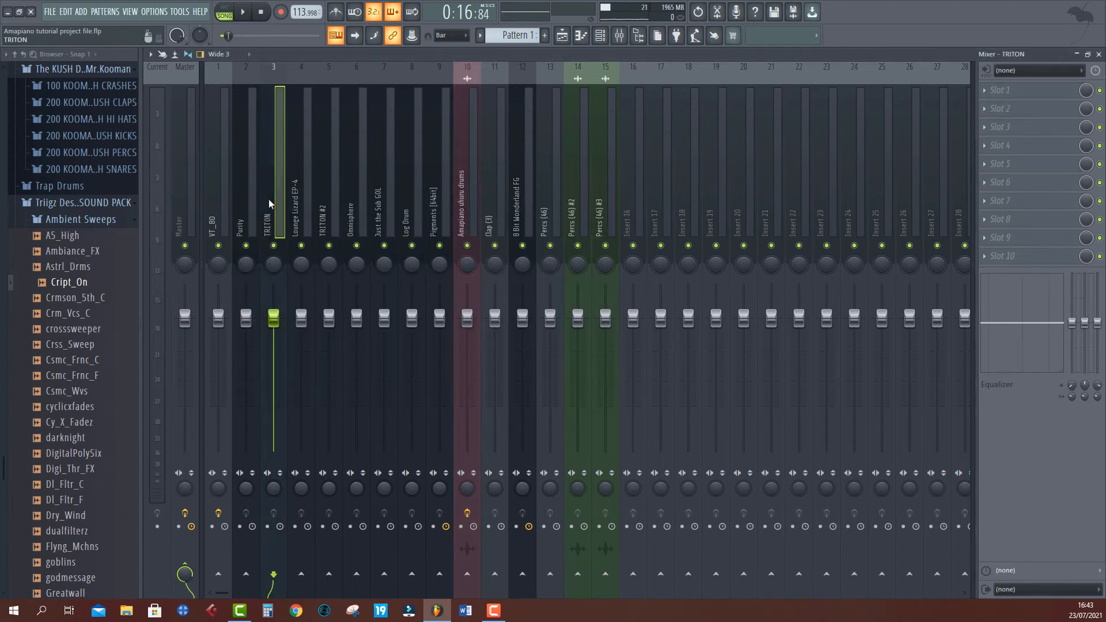
pyautogui.click(303, 205)
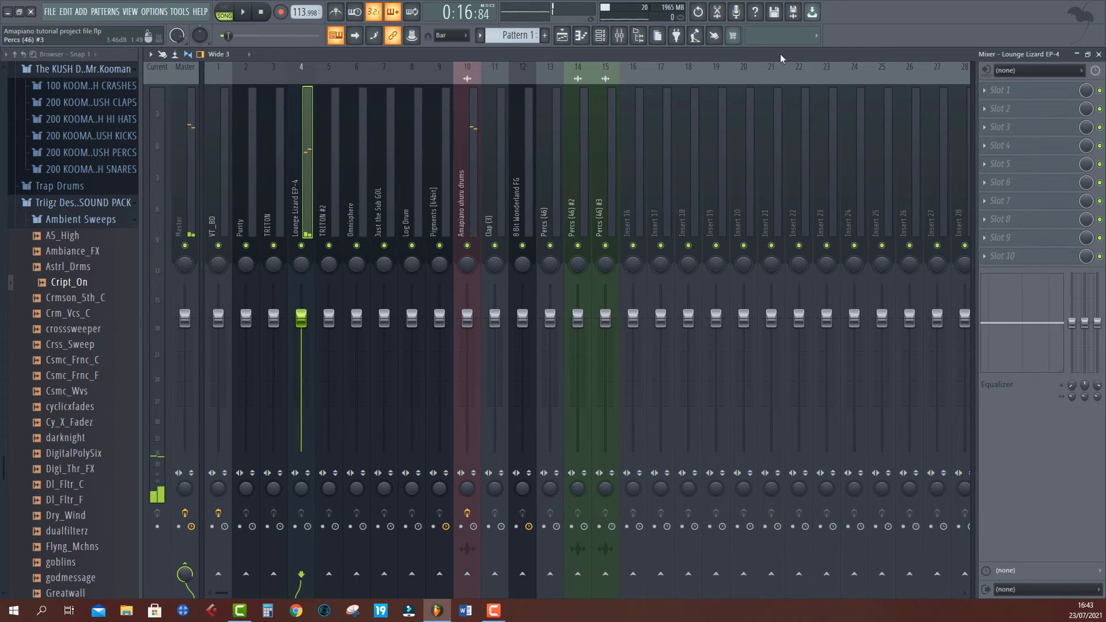
pyautogui.click(1028, 91)
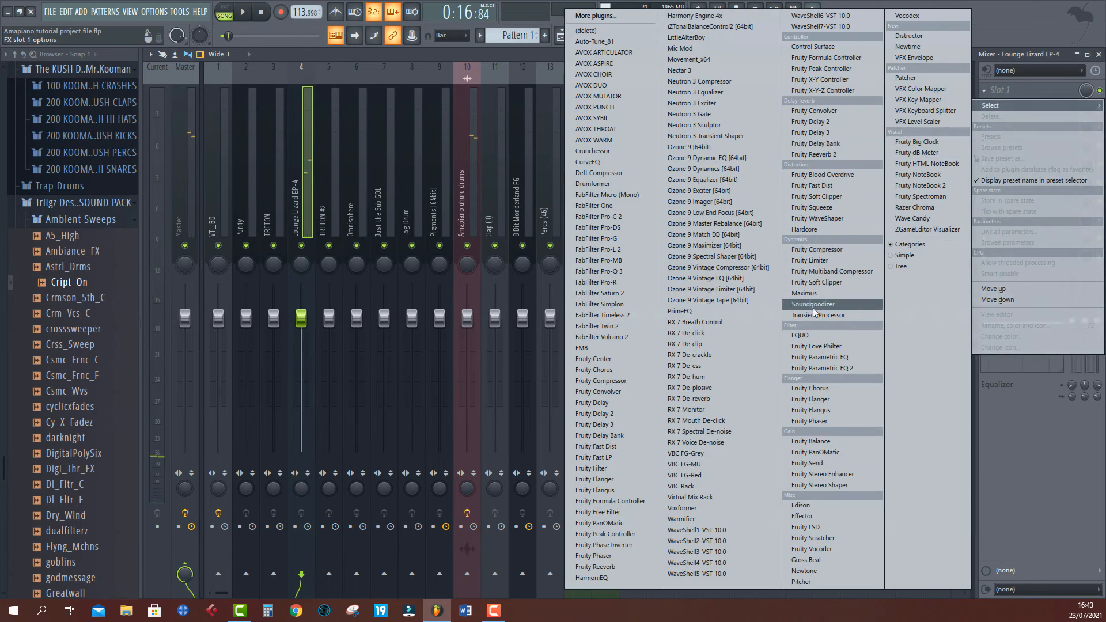
pyautogui.click(836, 369)
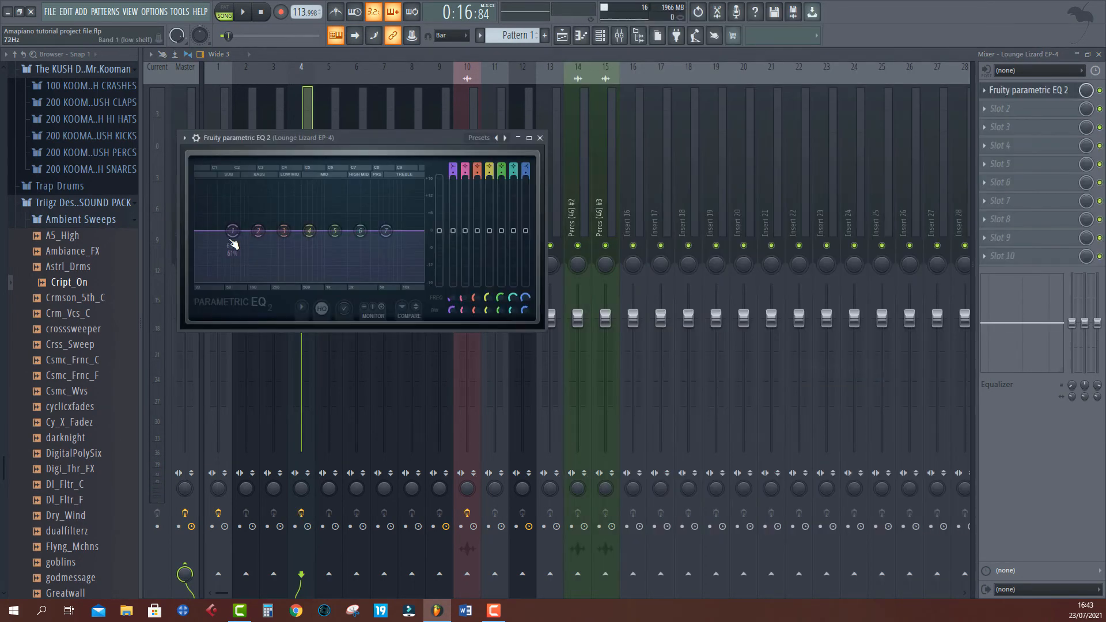
# Step: Make band 1 of the Lounge Lizard EQ a high-pass filter and raise its cutoff to just above band 2 during playback
pyautogui.moveTo(233, 245); pyautogui.dragTo(237, 254)
pyautogui.rightClick(236, 255)
pyautogui.moveTo(252, 288)
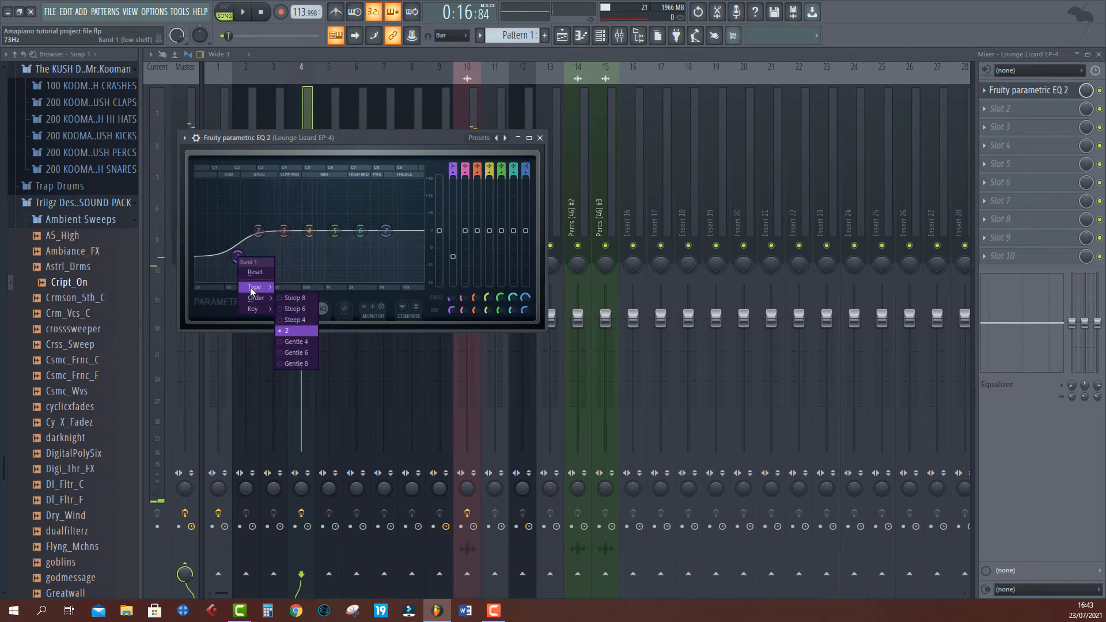
pyautogui.click(298, 319)
pyautogui.press('space')
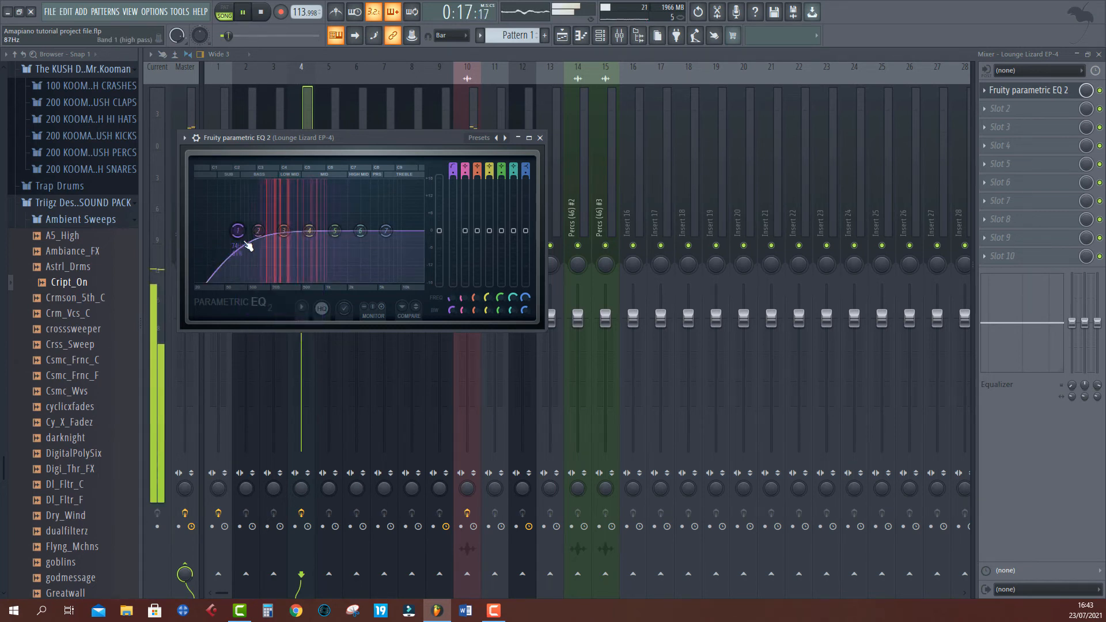
pyautogui.moveTo(237, 255); pyautogui.dragTo(263, 230)
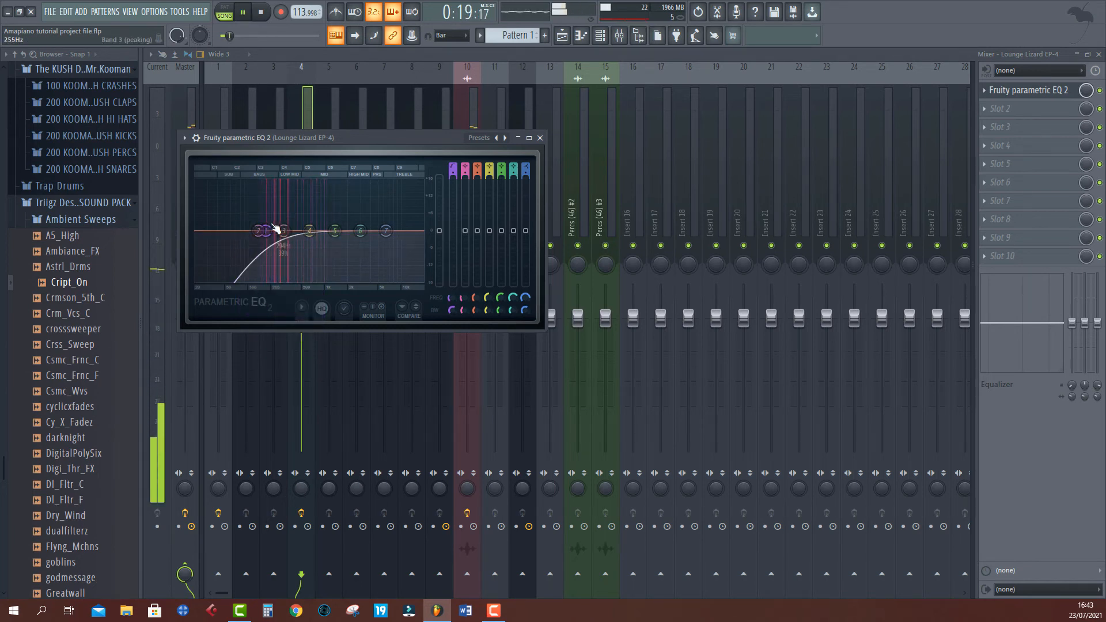
# Step: Close the Lounge Lizard EQ, then lower that mixer track's volume to about -2.0 dB and pan it slightly right during playback
pyautogui.click(324, 119)
pyautogui.click(307, 112)
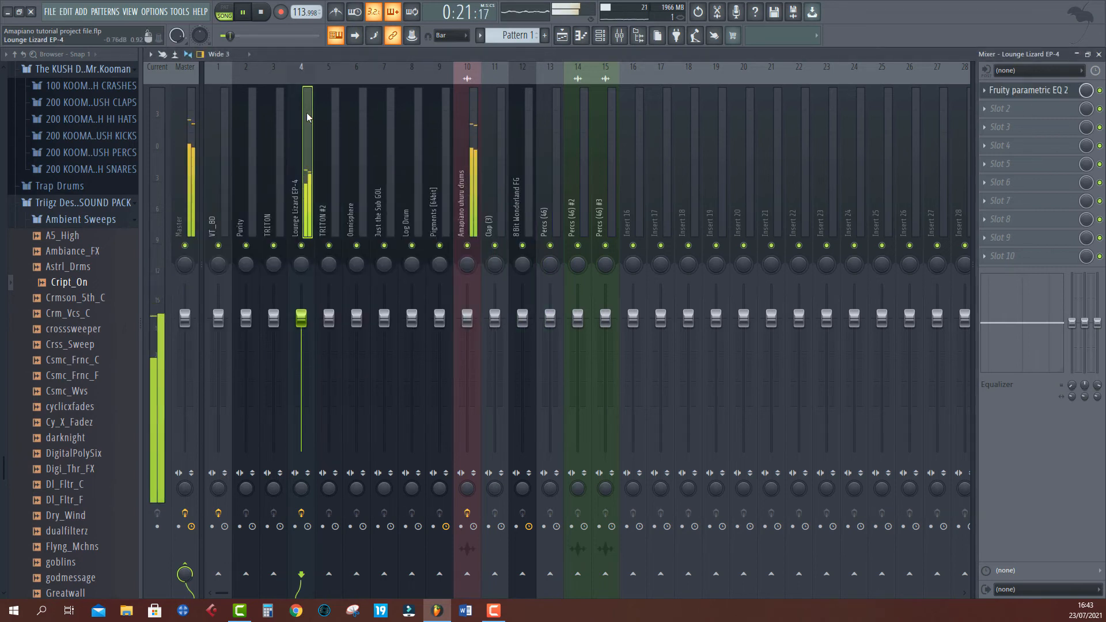
pyautogui.moveTo(301, 316); pyautogui.dragTo(300, 322)
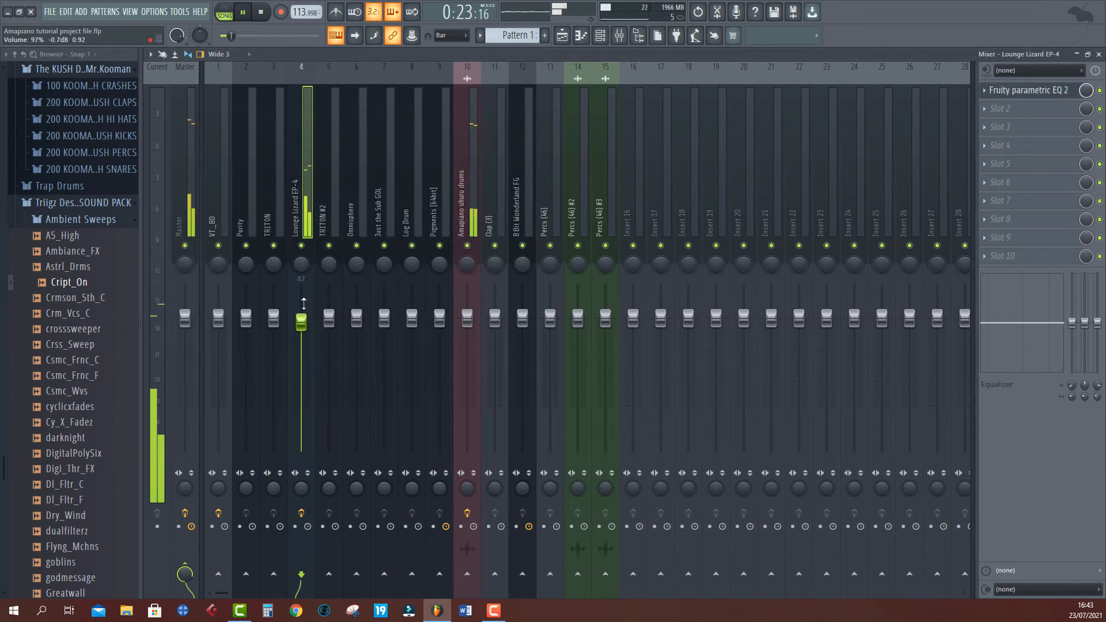
pyautogui.moveTo(301, 264); pyautogui.dragTo(301, 271)
pyautogui.press('space')
pyautogui.press('space')
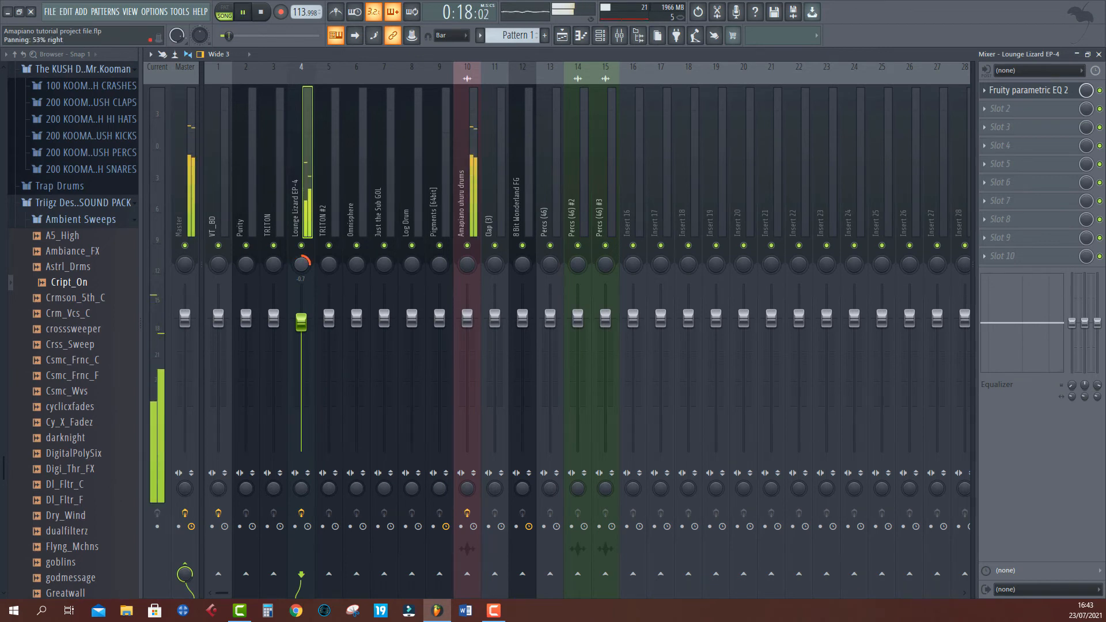
pyautogui.moveTo(302, 264); pyautogui.dragTo(301, 269)
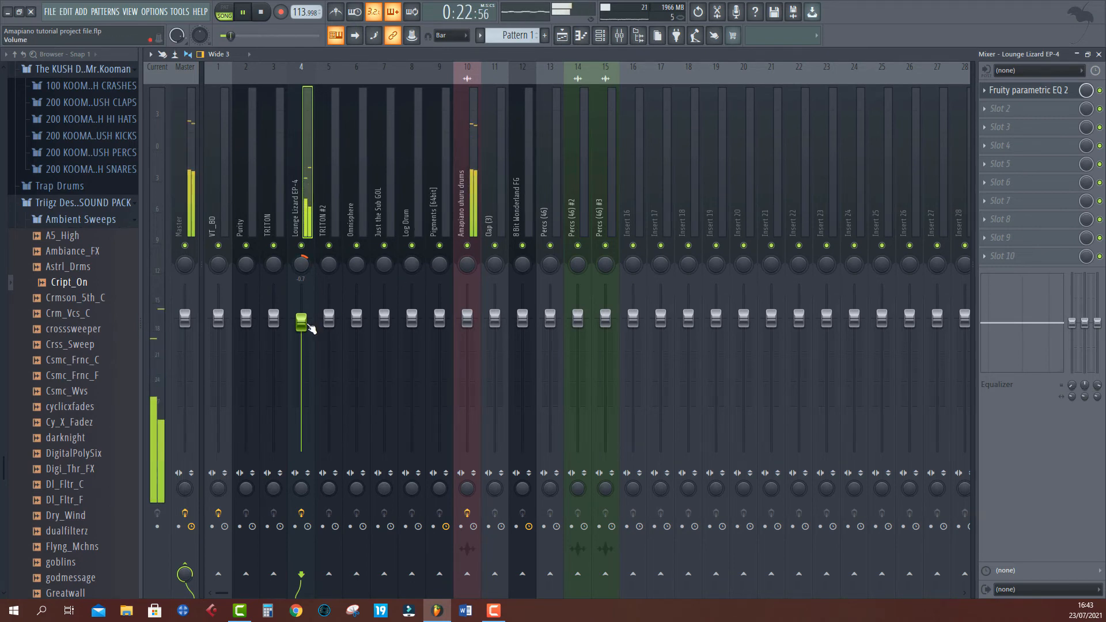
# Step: Unmute Track 3 in the playlist and play the song from bar 17 with the mixer in view
pyautogui.click(572, 36)
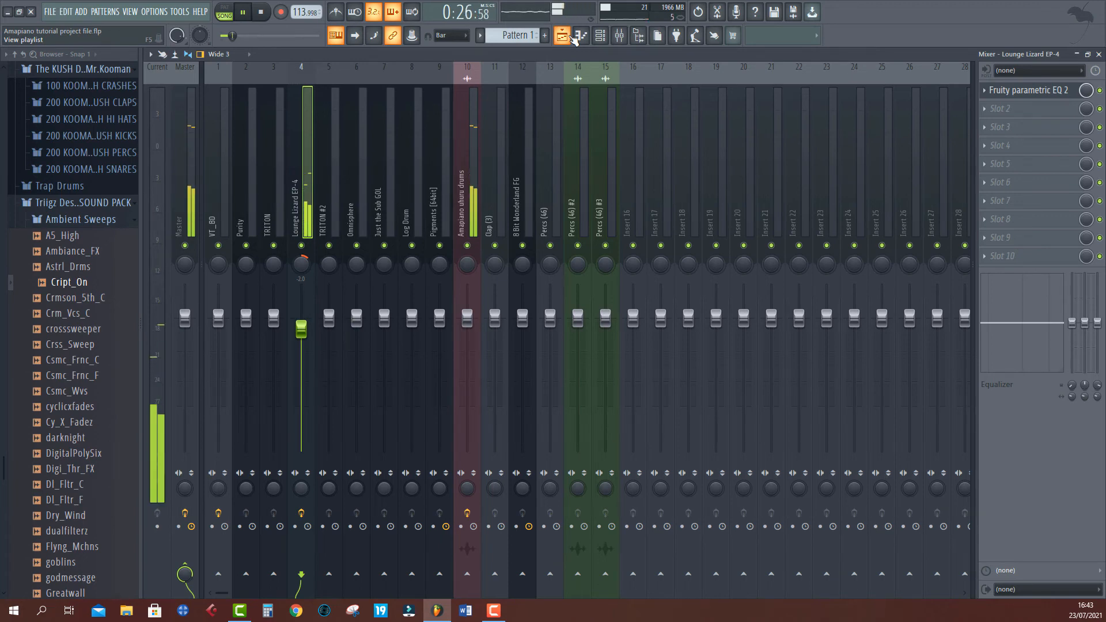
pyautogui.press('space')
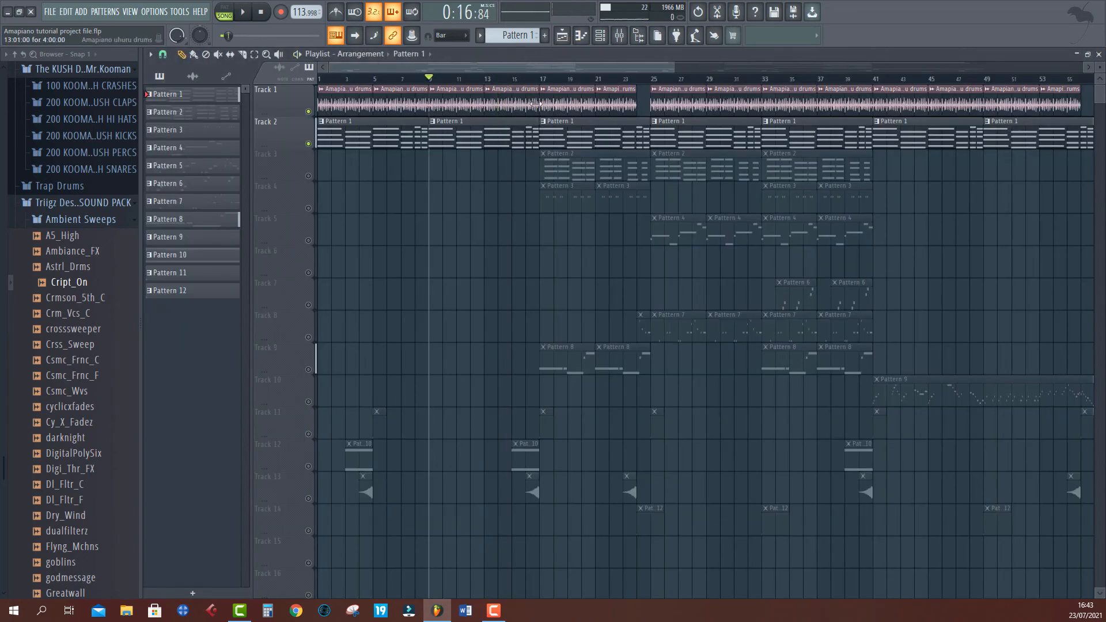
pyautogui.click(540, 81)
pyautogui.click(309, 176)
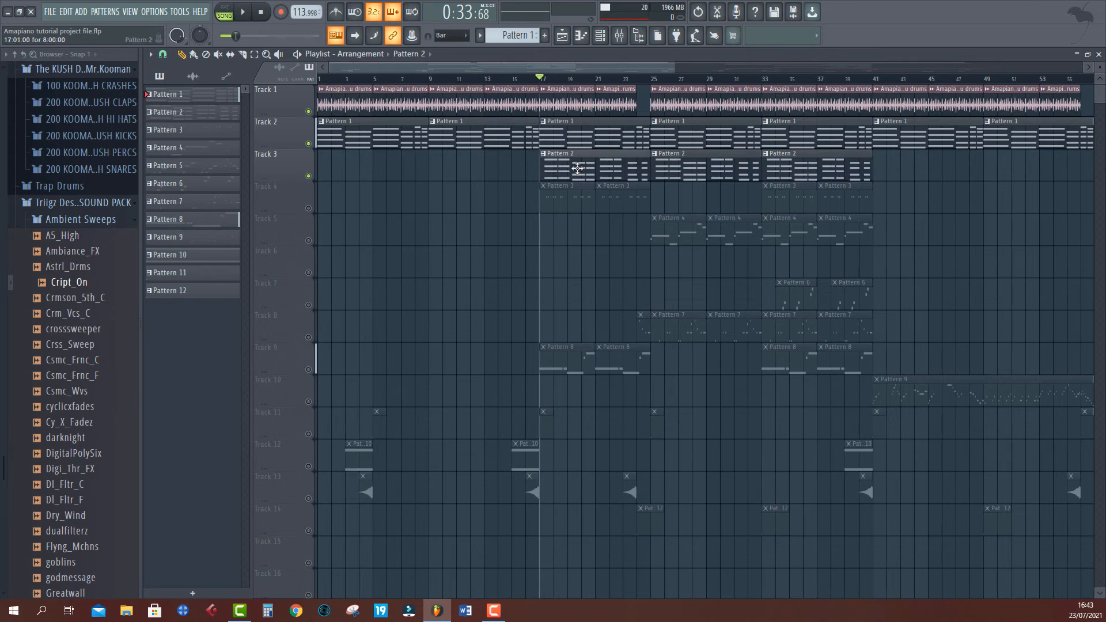
pyautogui.click(620, 36)
pyautogui.press('space')
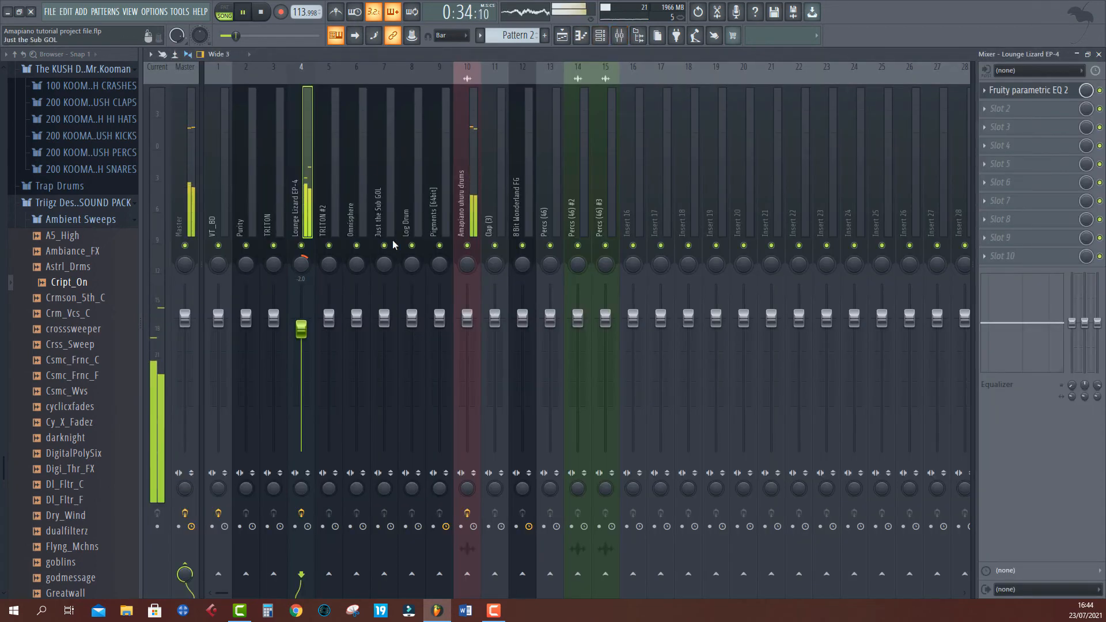
# Step: Pan the TRITON mixer track to the left and lower its volume to about -1.2 dB during playback
pyautogui.press('space')
pyautogui.click(270, 259)
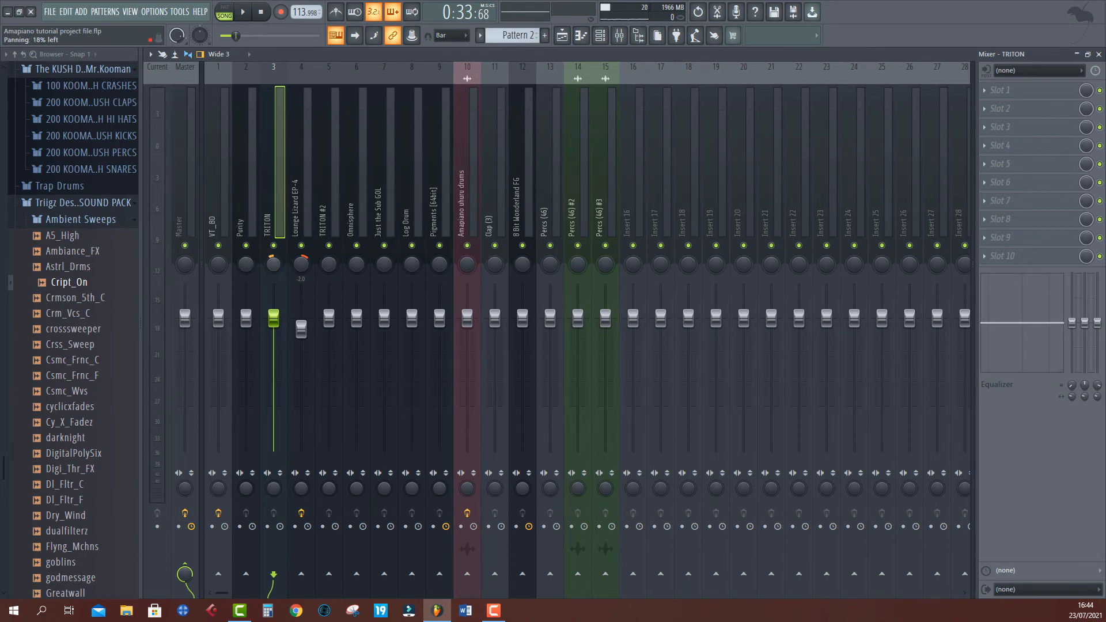
pyautogui.press('space')
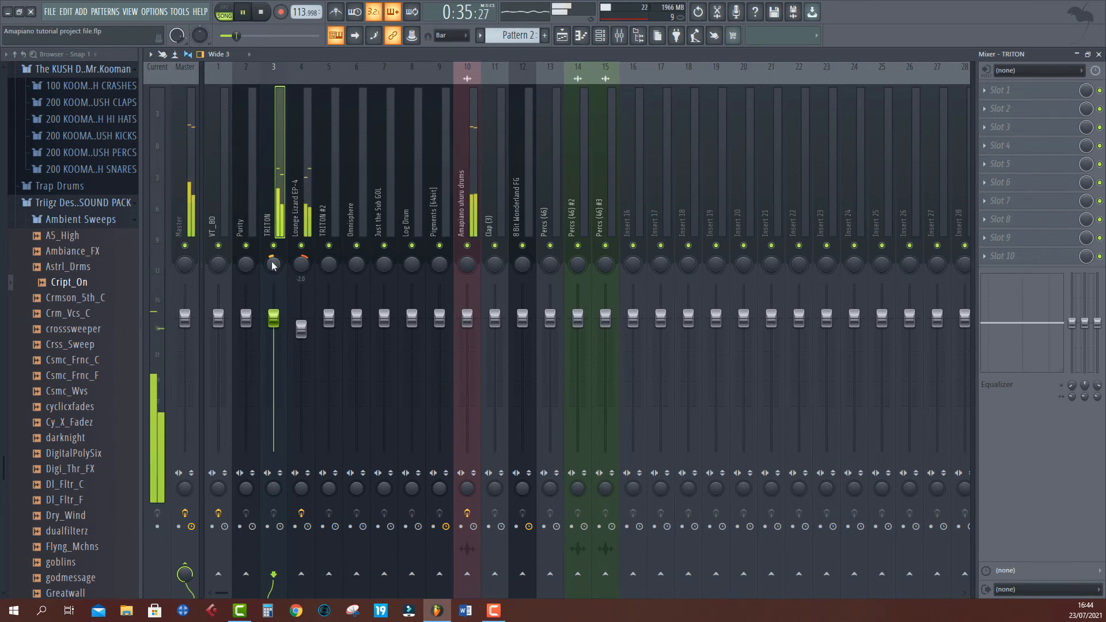
pyautogui.moveTo(273, 264); pyautogui.dragTo(274, 325)
# Step: Add Fruity Parametric EQ 2 to slot 1 of the TRITON track and make band 1 a high-pass filter at about 104 Hz
pyautogui.click(1000, 90)
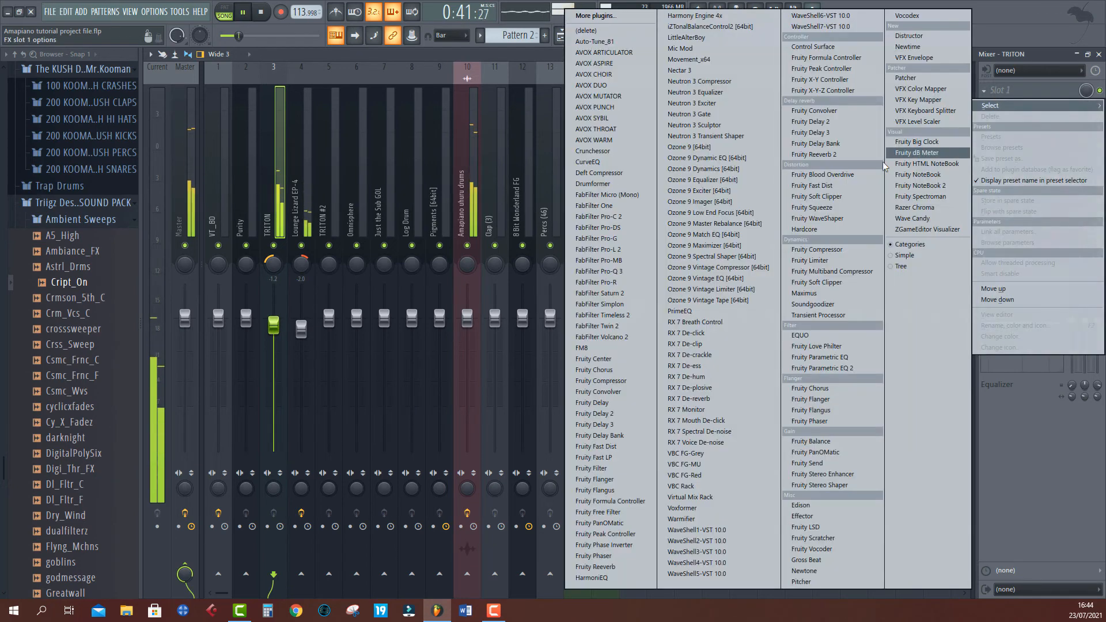
pyautogui.click(823, 369)
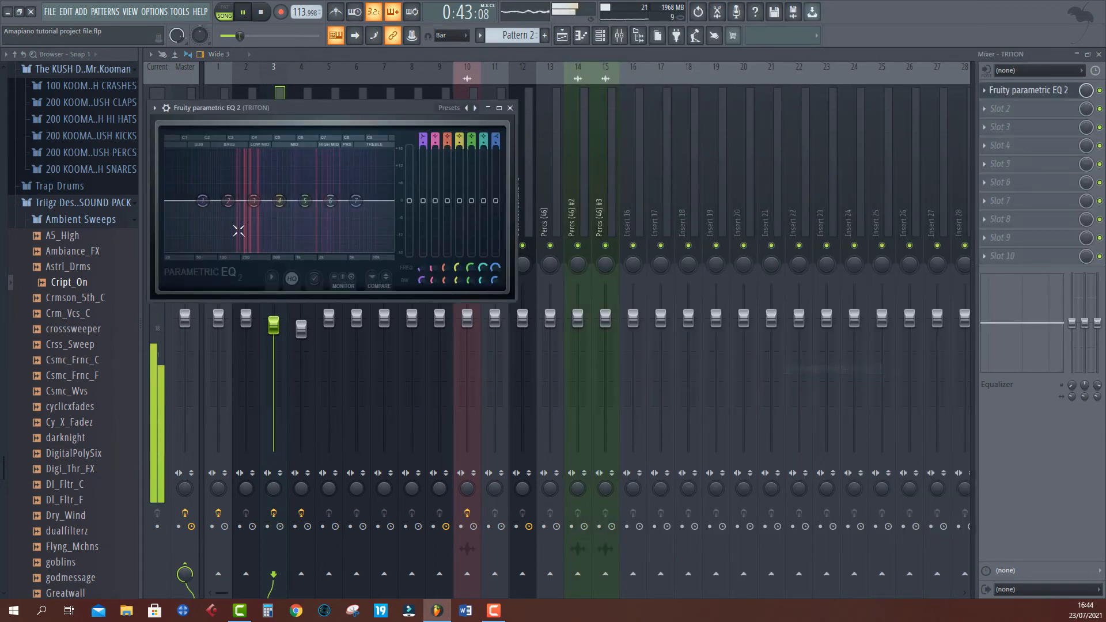
pyautogui.rightClick(202, 201)
pyautogui.moveTo(229, 232)
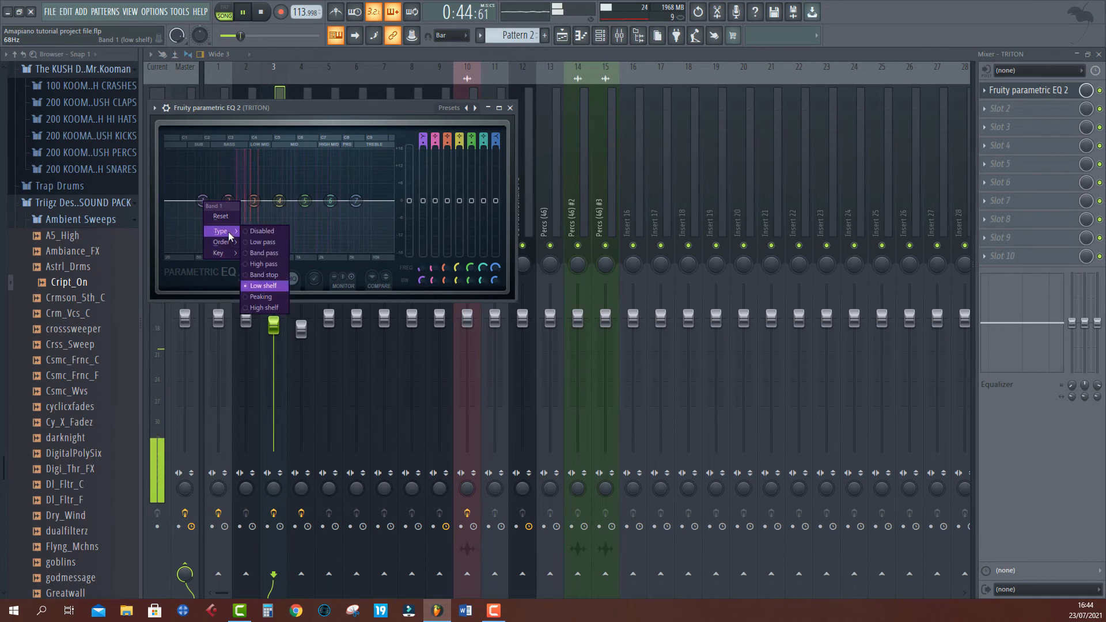
pyautogui.click(266, 262)
pyautogui.moveTo(212, 211); pyautogui.dragTo(226, 211)
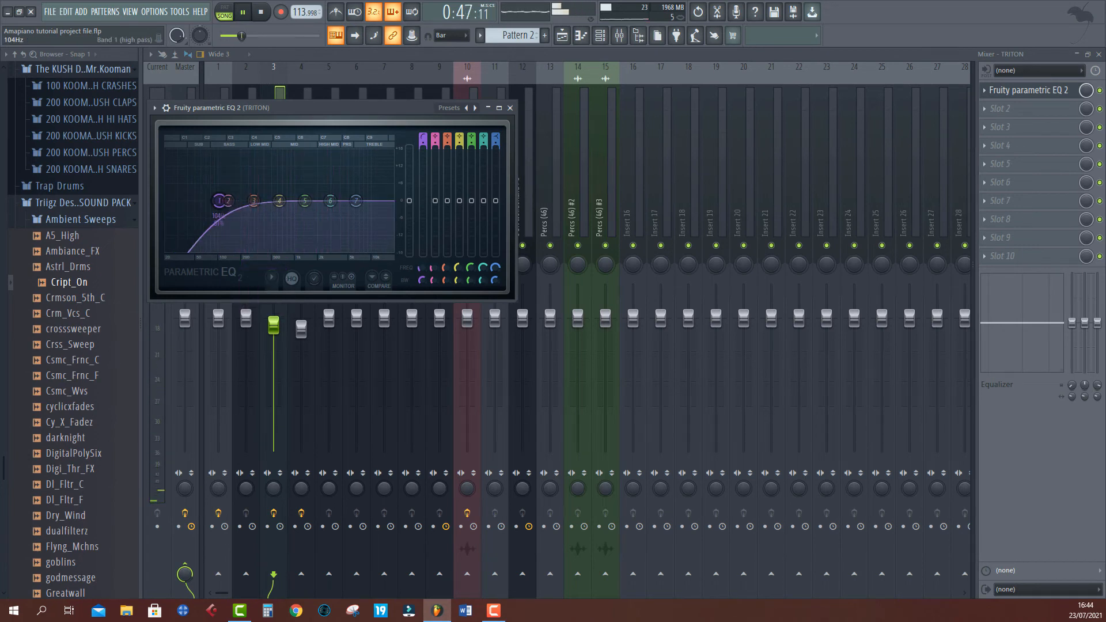
pyautogui.click(510, 108)
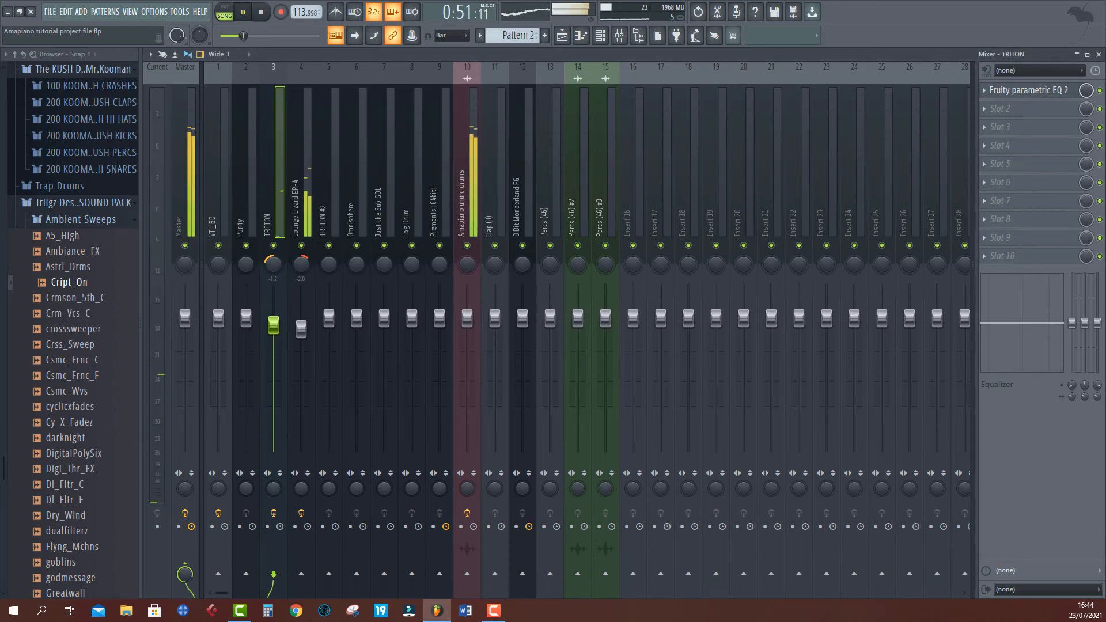
# Step: Unmute Track 4 in the playlist, replay from bar 17 with Pattern 3 selected and return to the mixer
pyautogui.click(562, 36)
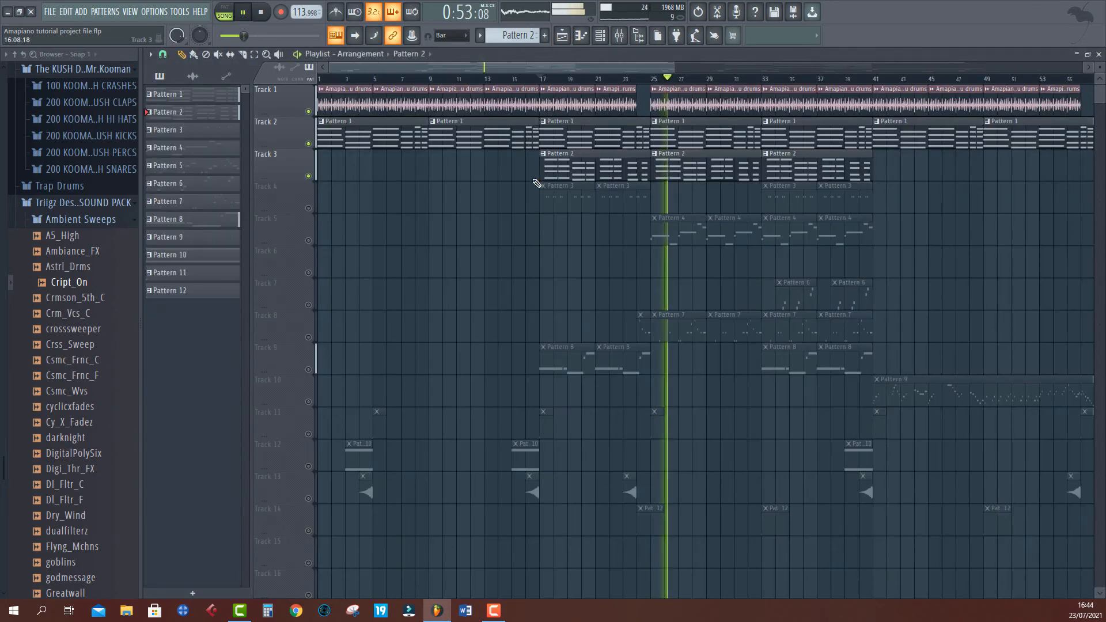
pyautogui.press('space')
pyautogui.press('space')
pyautogui.click(308, 208)
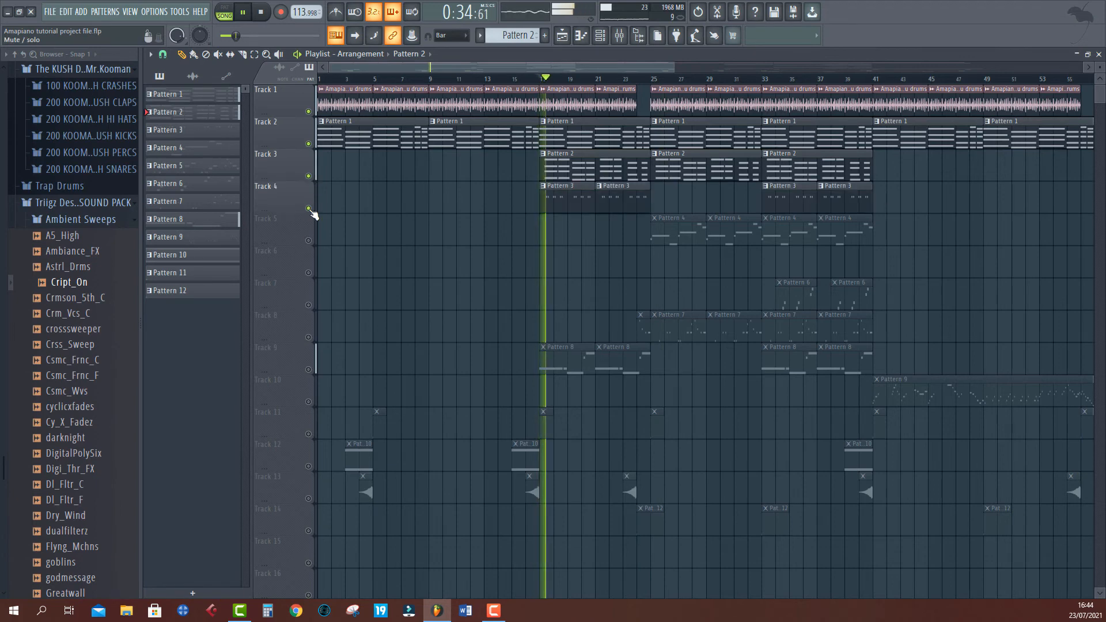
pyautogui.click(566, 188)
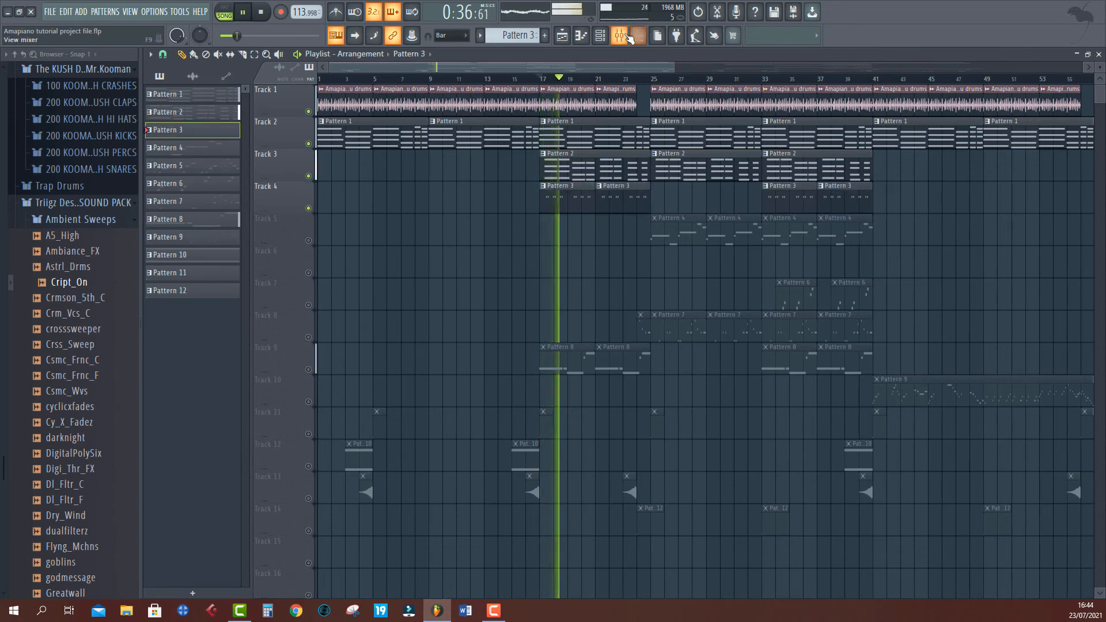
pyautogui.press('F9')
# Step: Pan the Purity mixer track about 12% right and add Fruity Parametric EQ 2 to its slot 1
pyautogui.click(253, 248)
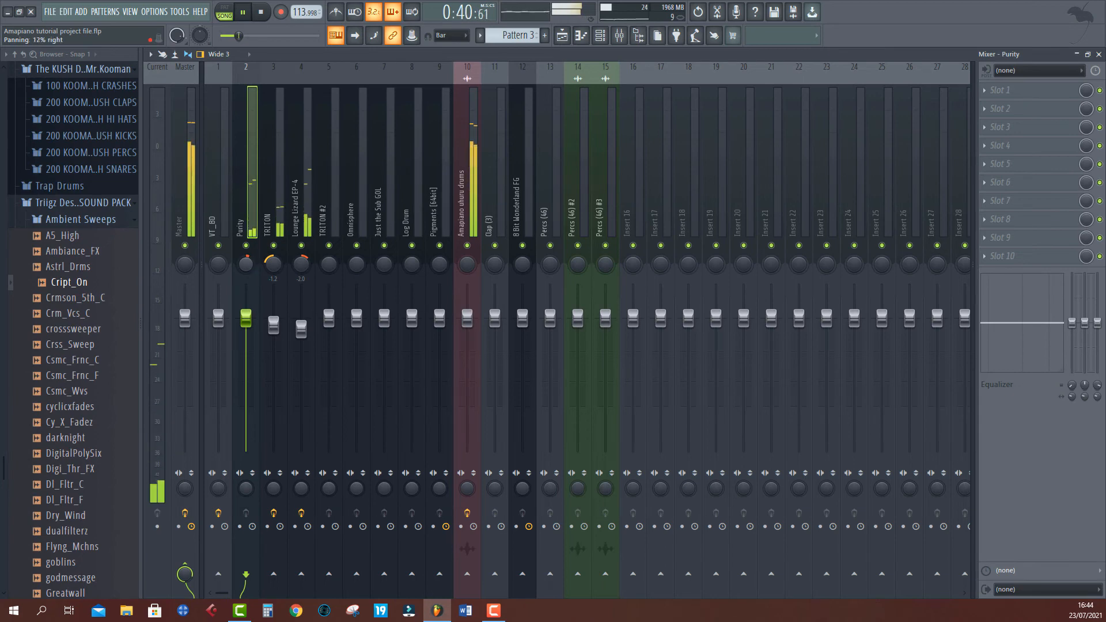
pyautogui.press('space')
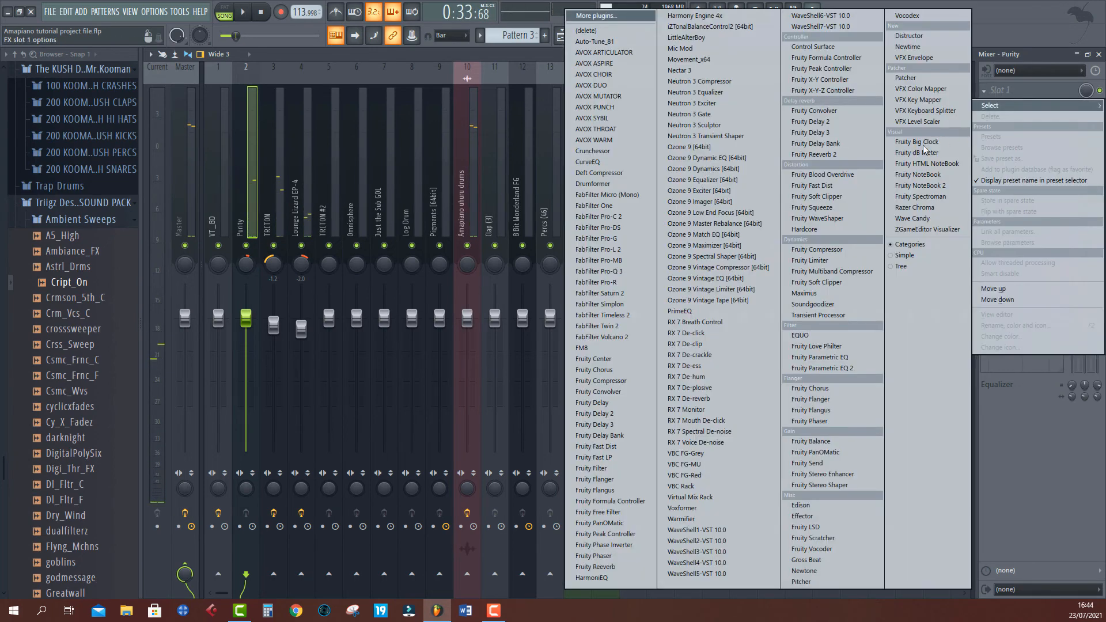
pyautogui.click(1014, 90)
pyautogui.click(840, 369)
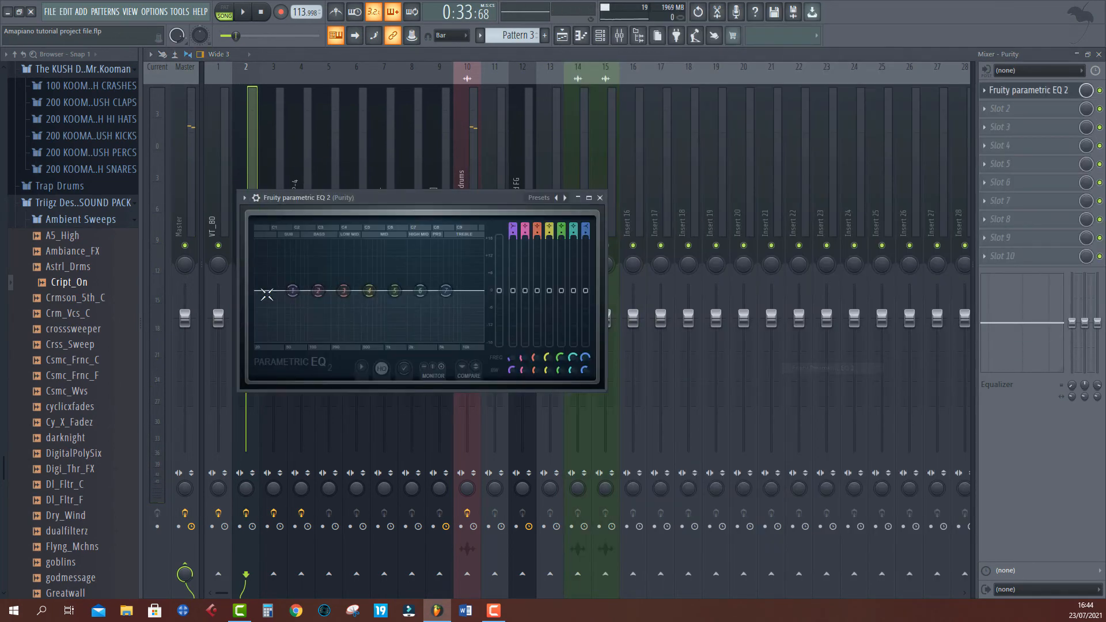
# Step: Make band 1 of the Purity EQ a high-pass filter and raise its cutoff to about 314 Hz
pyautogui.rightClick(294, 293)
pyautogui.moveTo(324, 348)
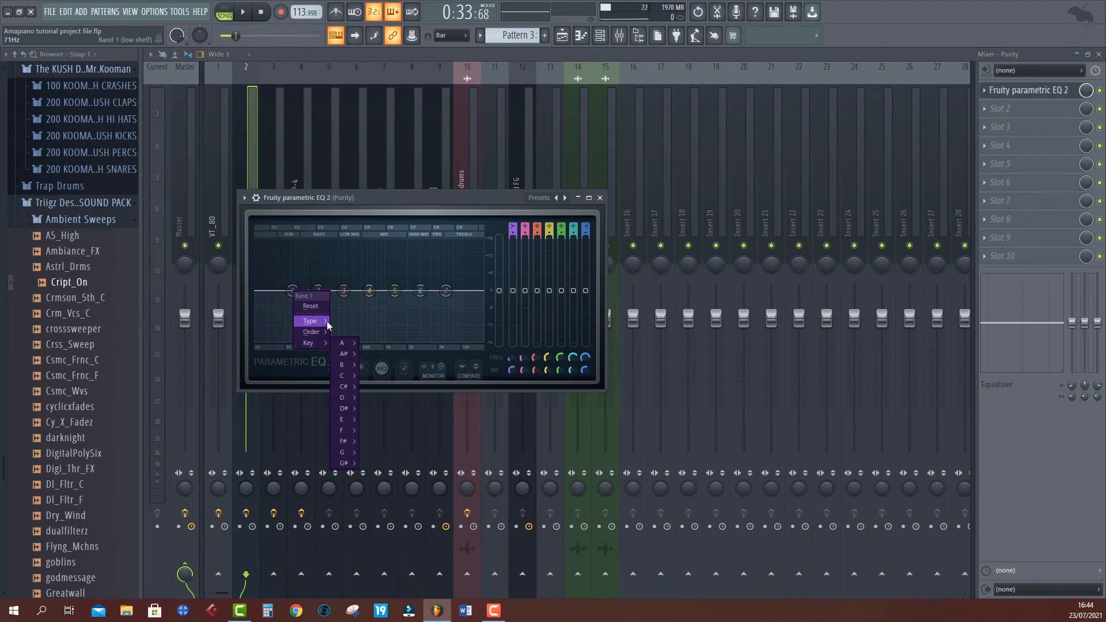
pyautogui.moveTo(328, 325)
pyautogui.click(340, 357)
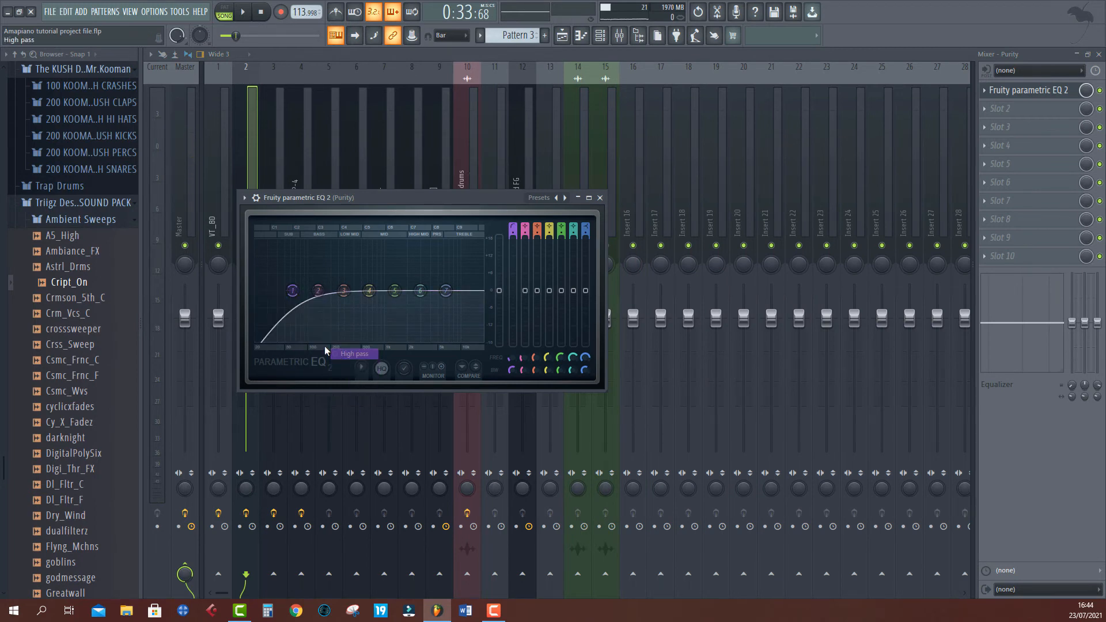
pyautogui.moveTo(300, 290); pyautogui.dragTo(341, 290)
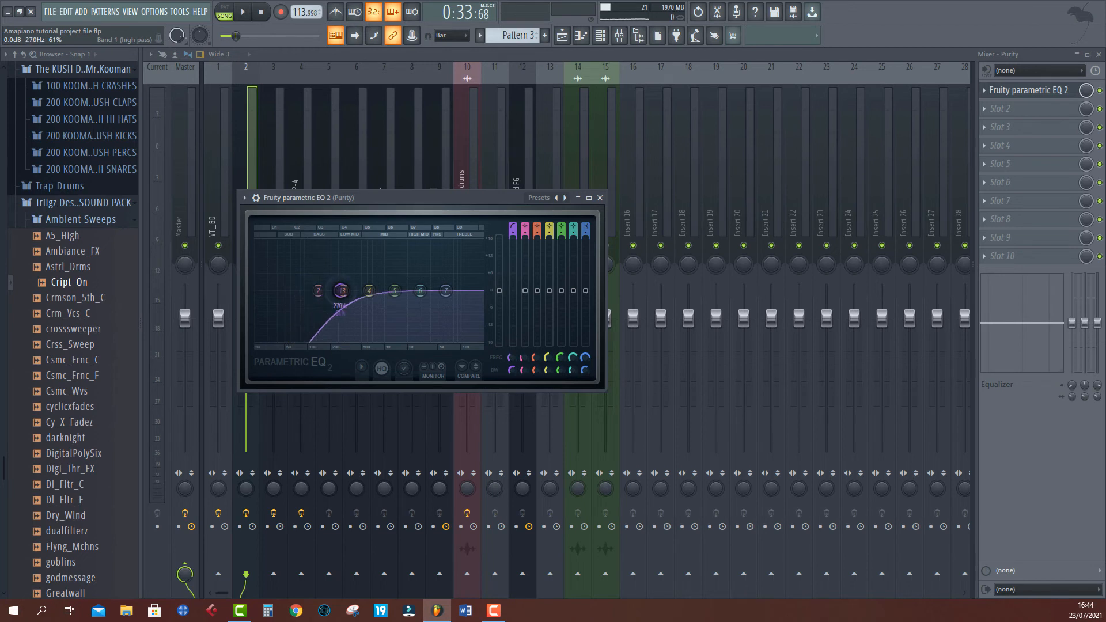
pyautogui.press('space')
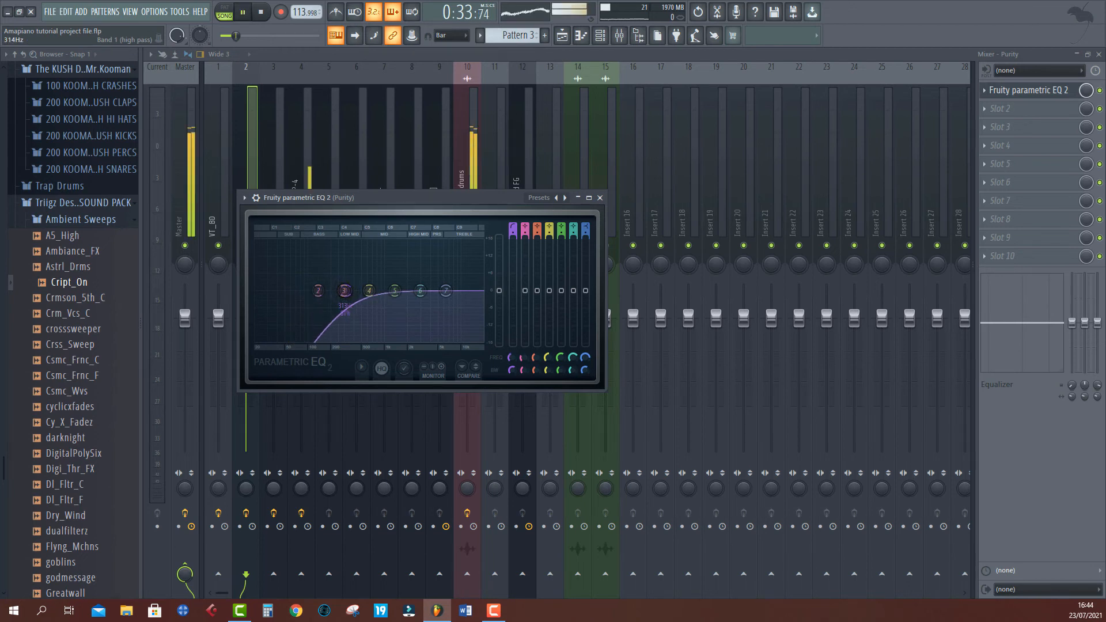
pyautogui.moveTo(344, 290)
pyautogui.mouseDown()
pyautogui.moveTo(377, 291)
pyautogui.moveTo(345, 290)
pyautogui.mouseUp()
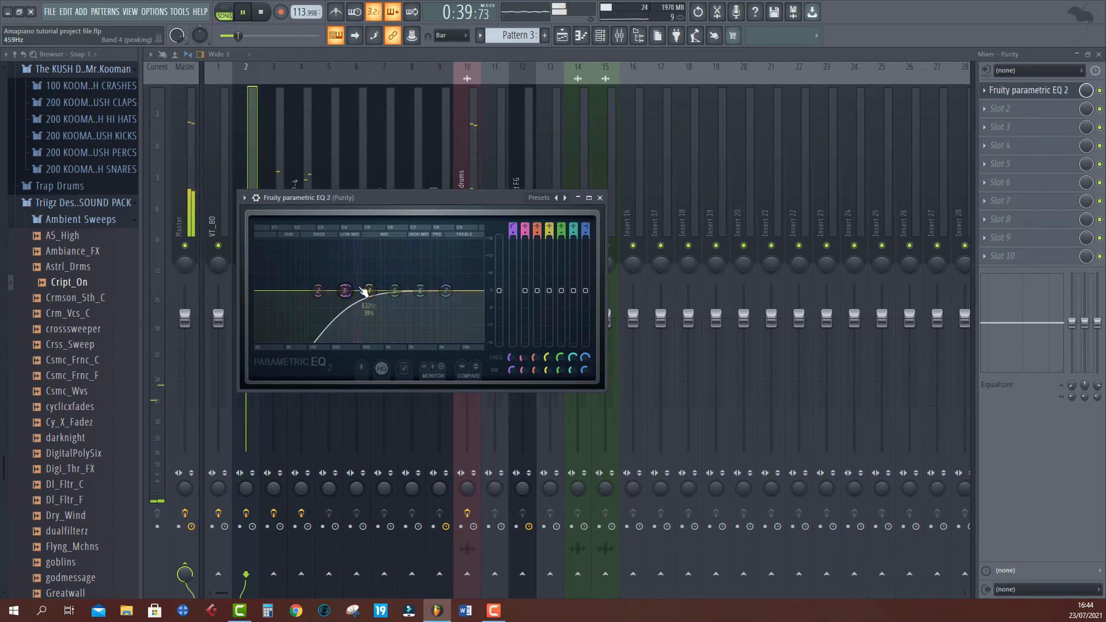
# Step: Close the Purity EQ and lower the Purity mixer track's volume to about -1.1 dB
pyautogui.click(599, 197)
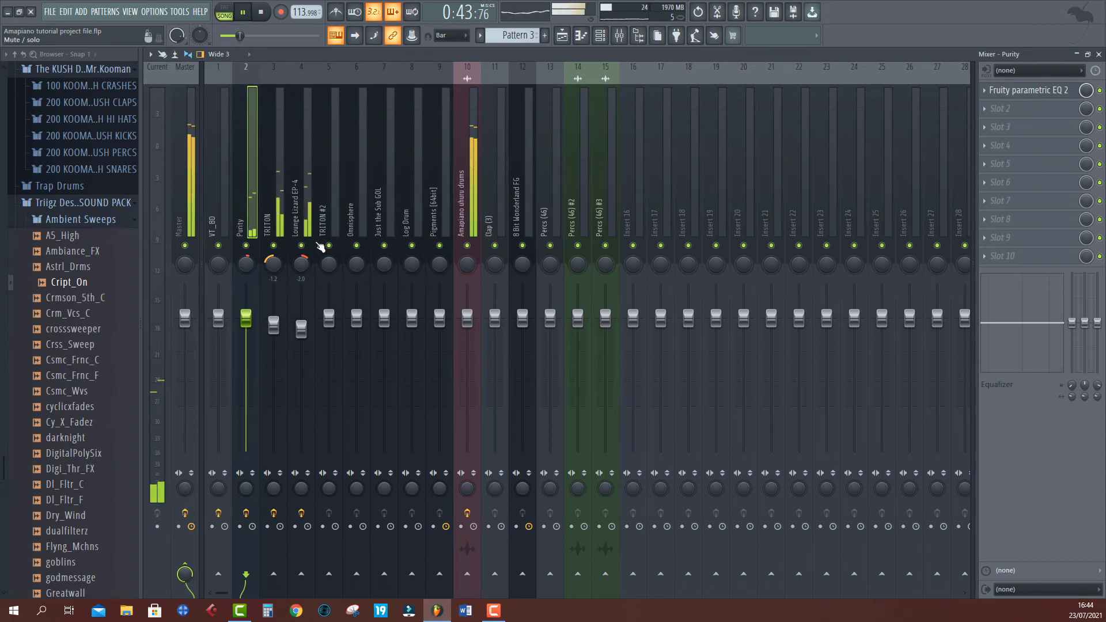
pyautogui.press('space')
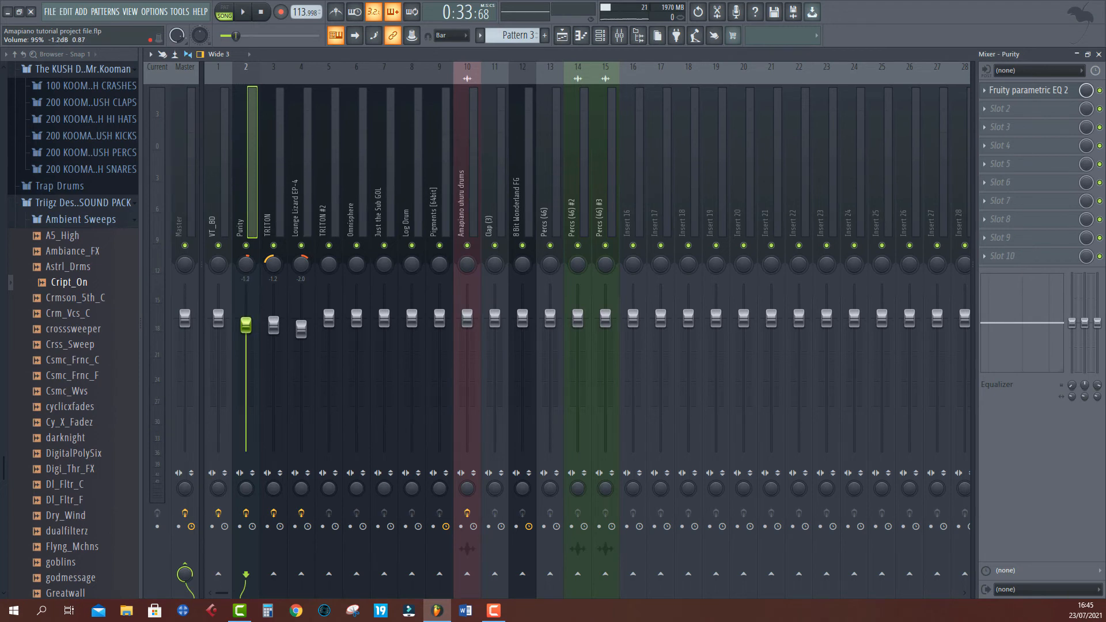
pyautogui.press('space')
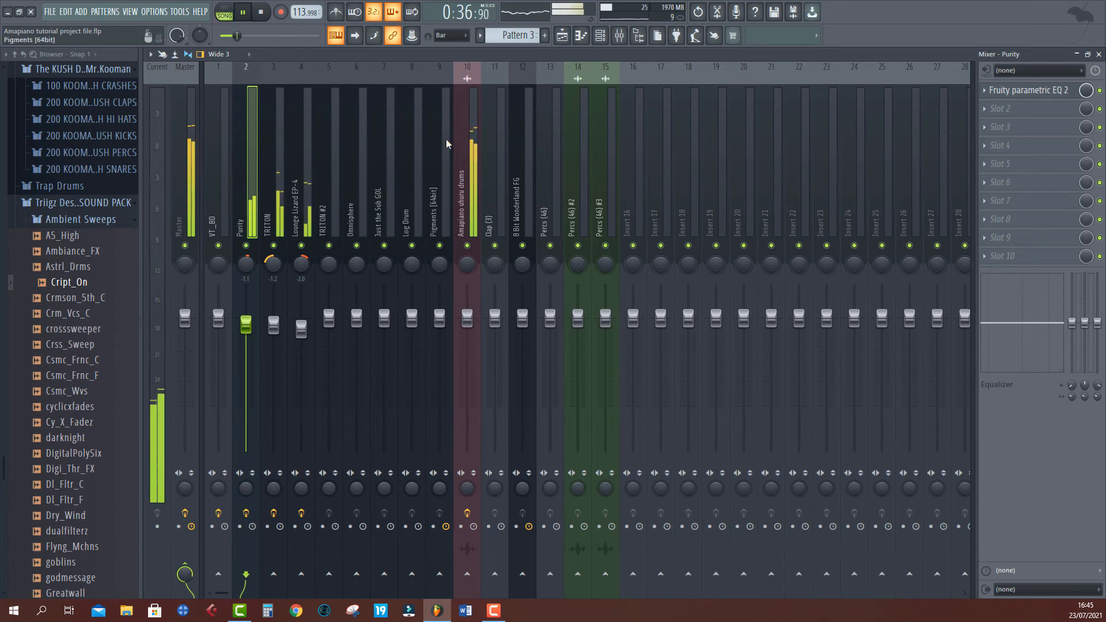
# Step: Play the playlist from bar 25 with Tracks 5 and 6 unmuted, select Pattern 4 and return to the mixer
pyautogui.click(562, 35)
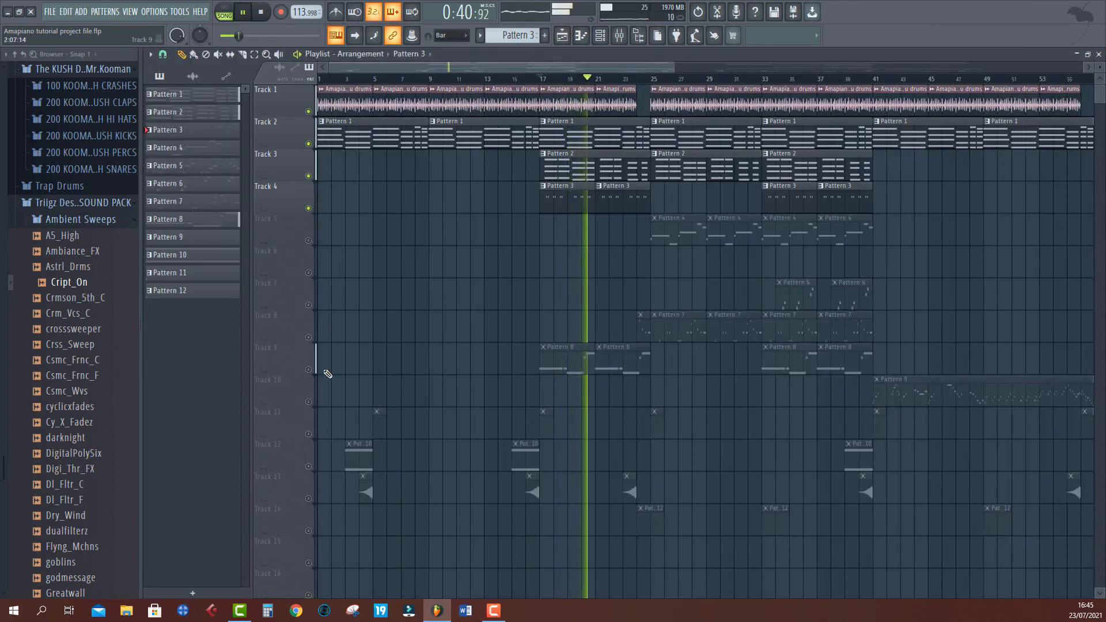
pyautogui.click(659, 81)
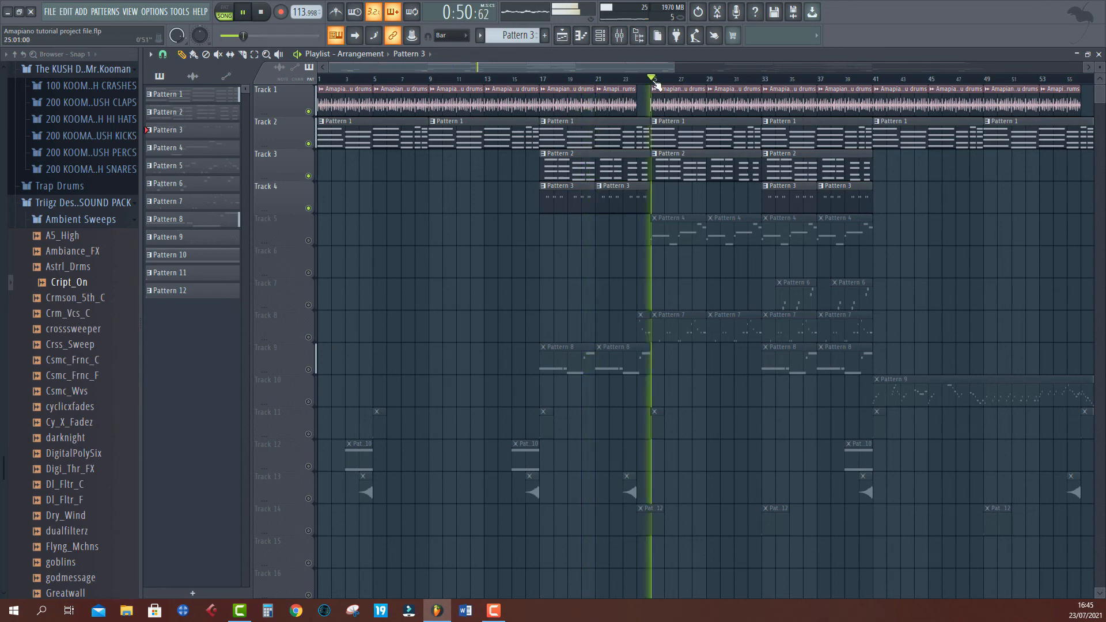
pyautogui.press('space')
pyautogui.click(308, 338)
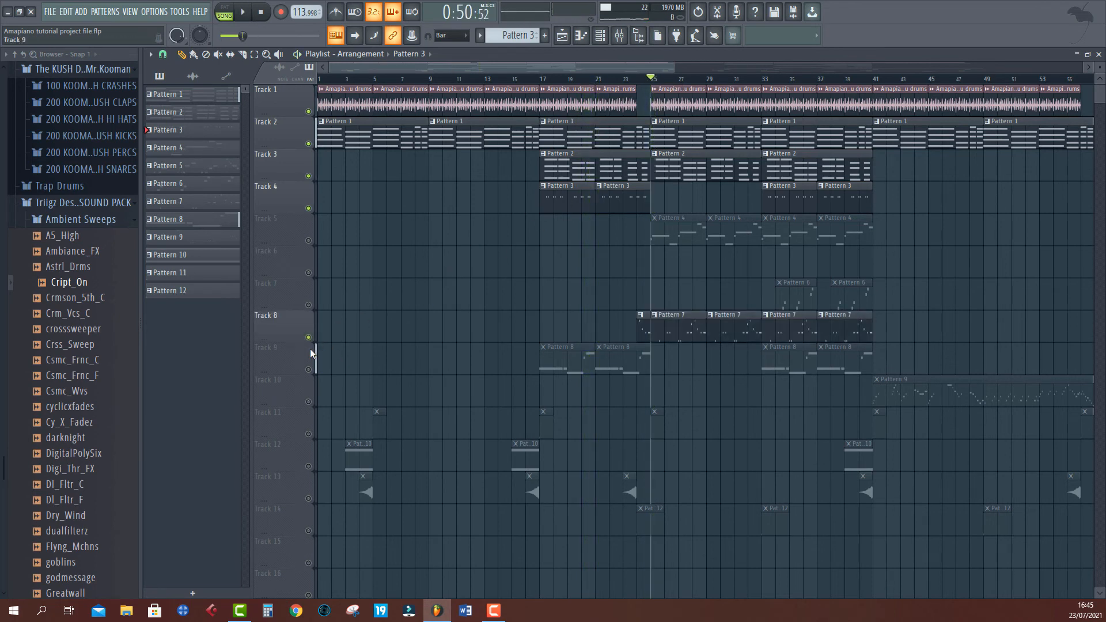
pyautogui.click(308, 338)
pyautogui.press('space')
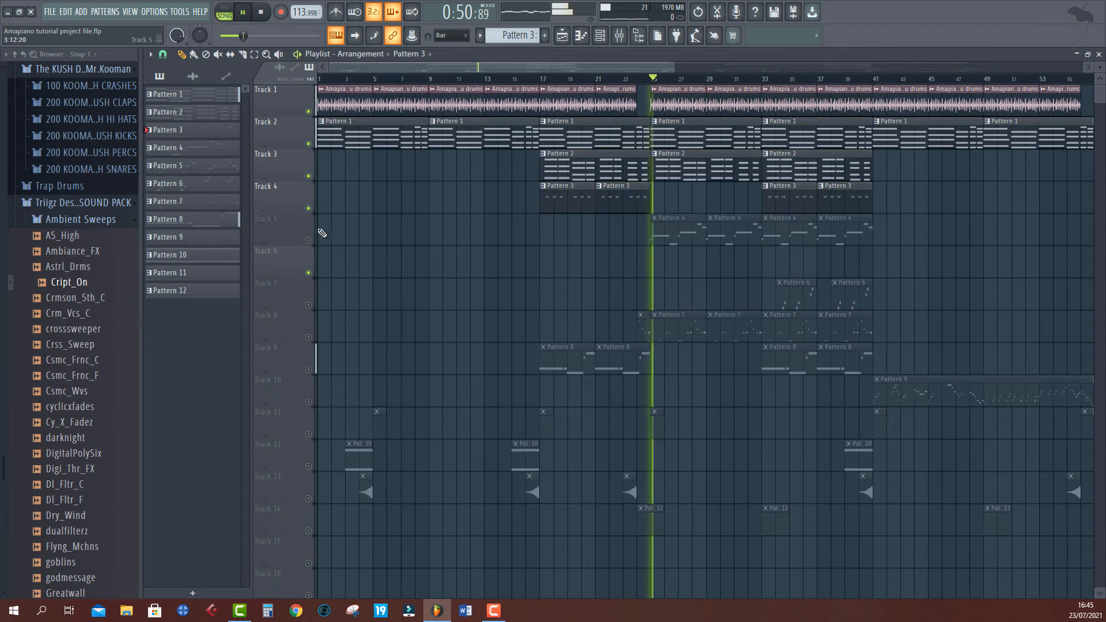
pyautogui.click(308, 241)
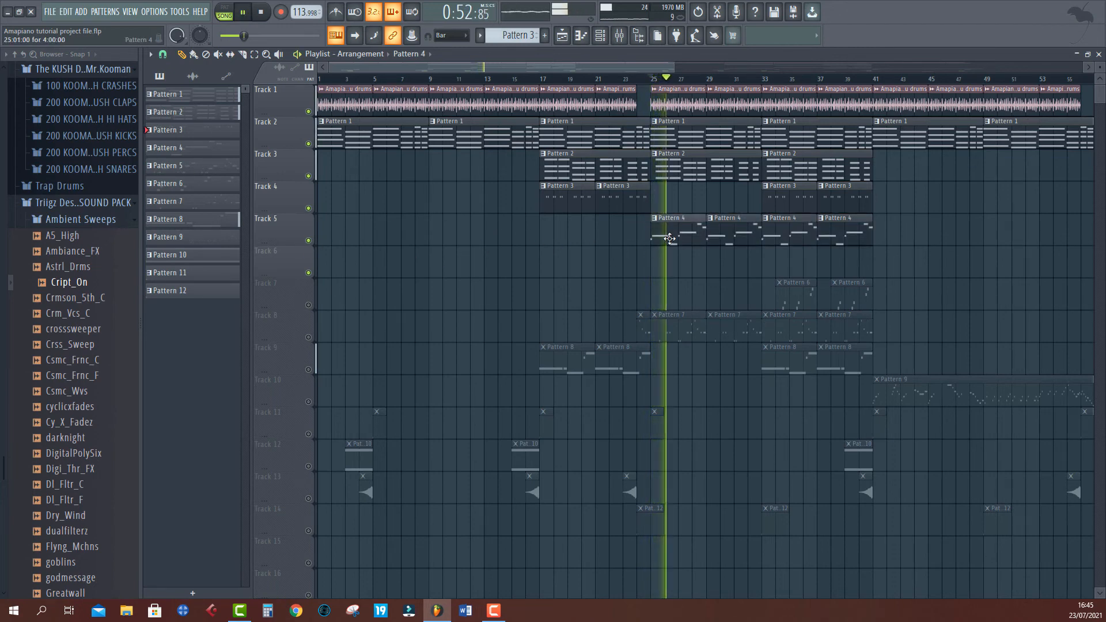
pyautogui.press('F9')
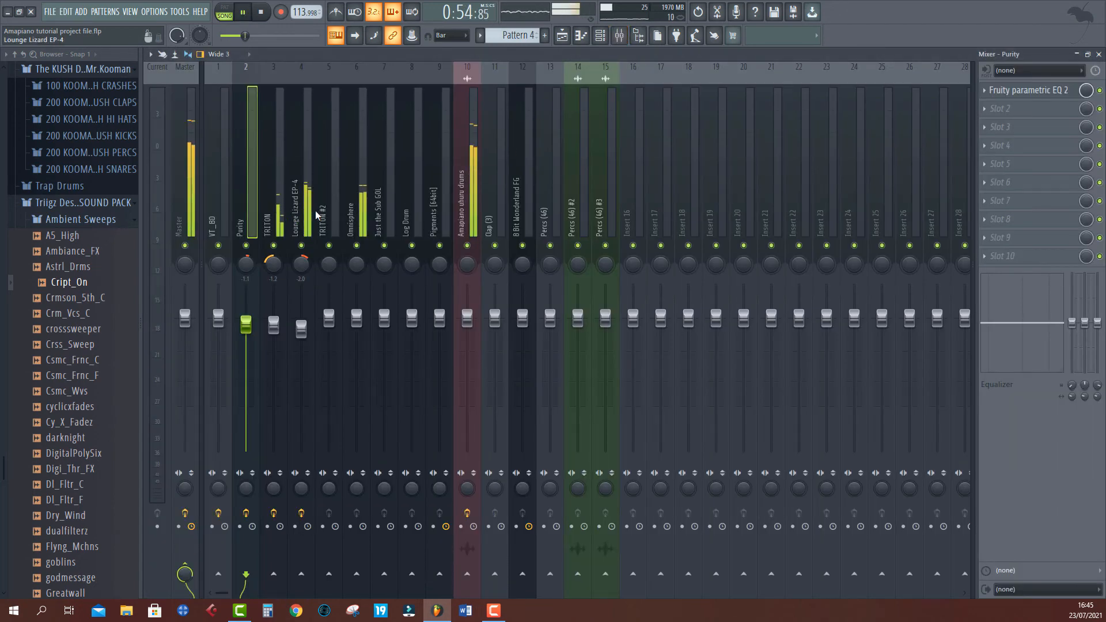
# Step: Pan the Omnisphere mixer track to the right, restart playback and add Fruity Parametric EQ 2 to its slot 1
pyautogui.click(356, 220)
pyautogui.moveTo(357, 264); pyautogui.dragTo(356, 236)
pyautogui.press('space')
pyautogui.press('space')
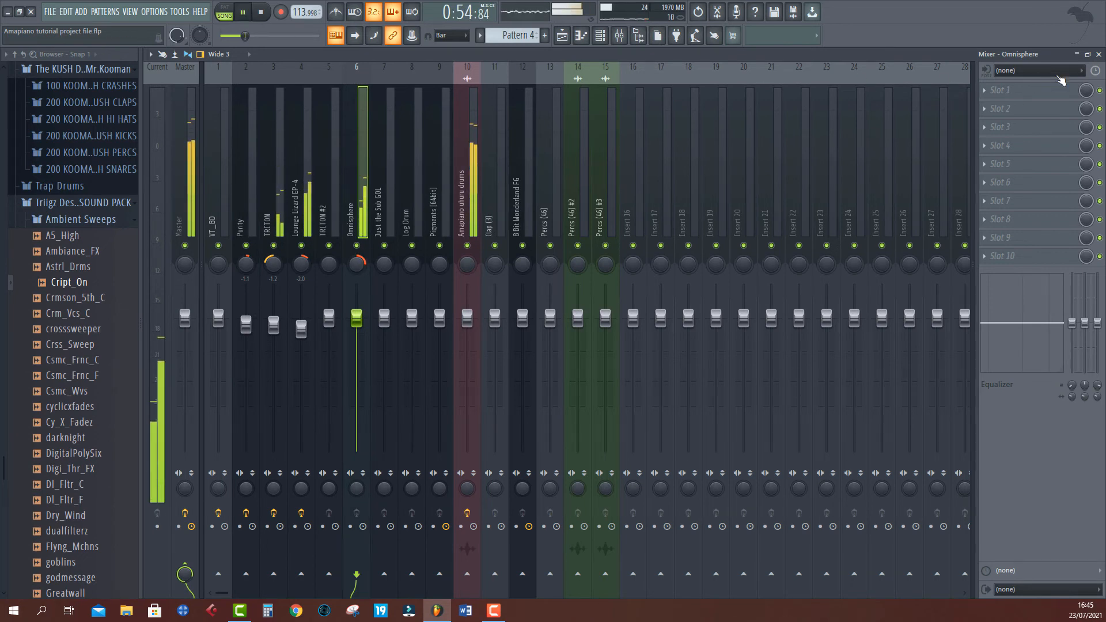
pyautogui.click(1060, 90)
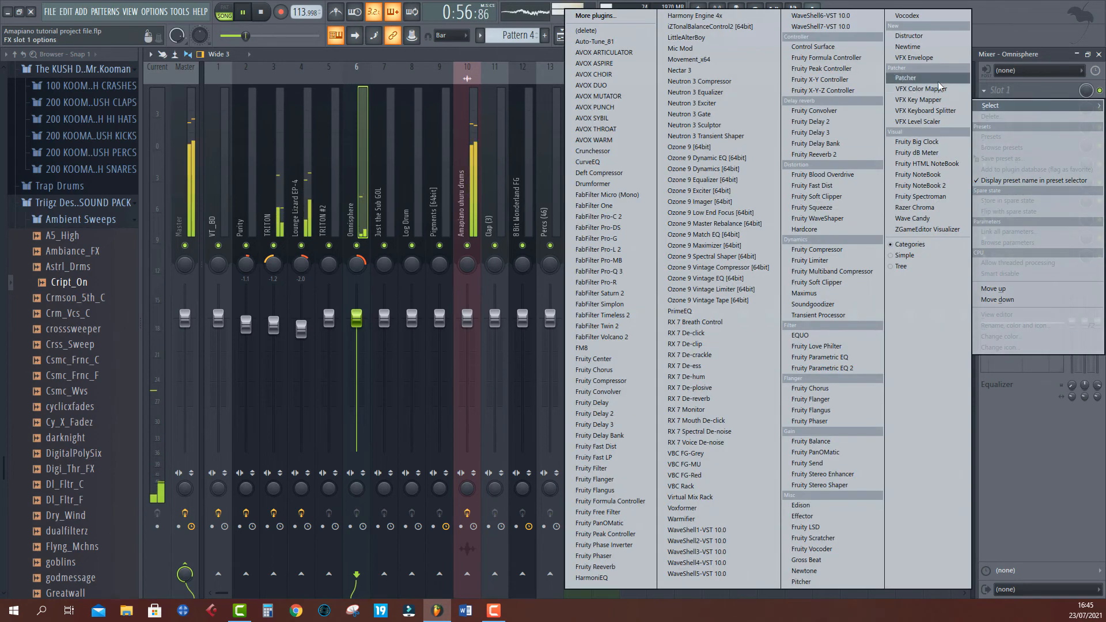
pyautogui.click(823, 368)
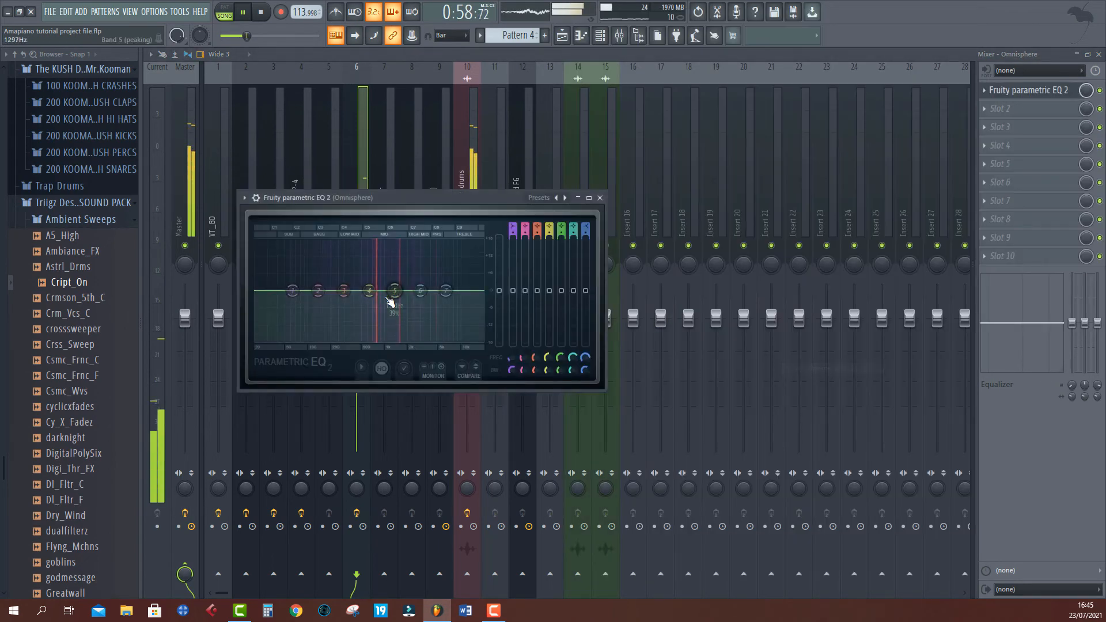
# Step: Raise the frequency of band 1 in the Omnisphere EQ, make it a high-pass filter and close the EQ
pyautogui.moveTo(292, 292); pyautogui.dragTo(334, 291)
pyautogui.rightClick(289, 323)
pyautogui.moveTo(311, 349)
pyautogui.click(337, 383)
pyautogui.click(479, 157)
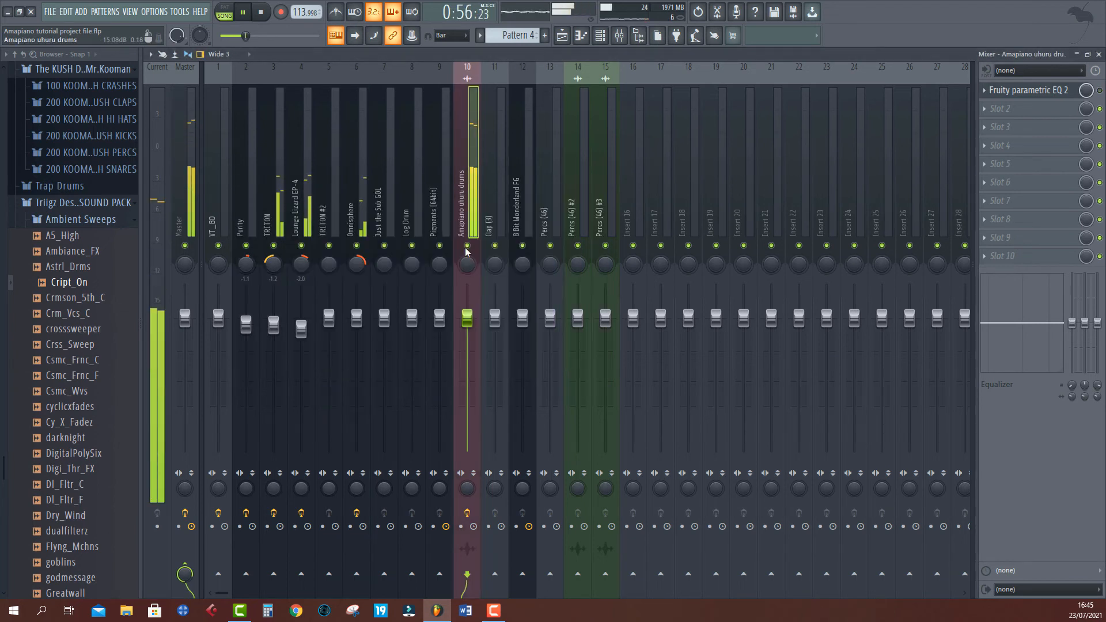
# Step: Lower the Omnisphere mixer track's volume to about -3.2 dB, saving the project along the way
pyautogui.click(377, 224)
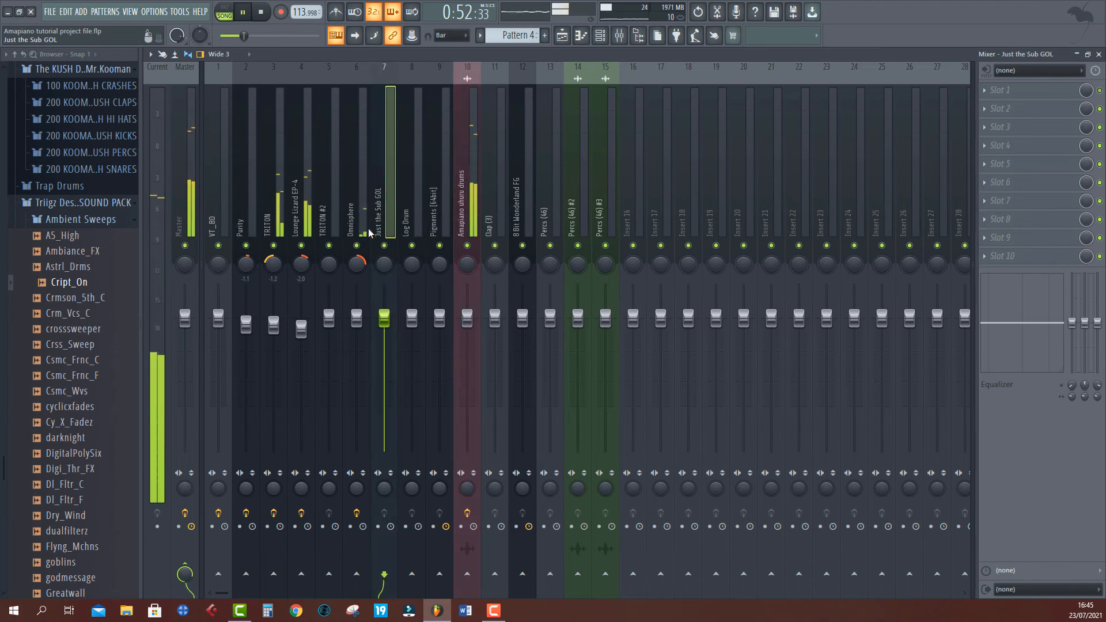
pyautogui.click(358, 261)
pyautogui.moveTo(357, 320); pyautogui.dragTo(357, 356)
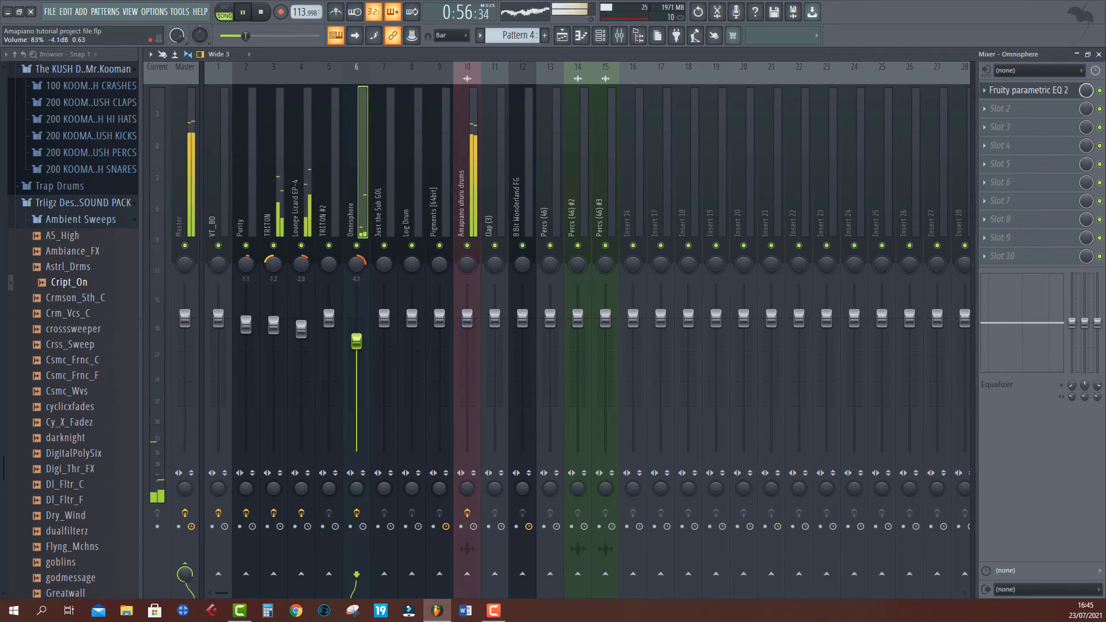
pyautogui.hotkey('ctrl', 's')
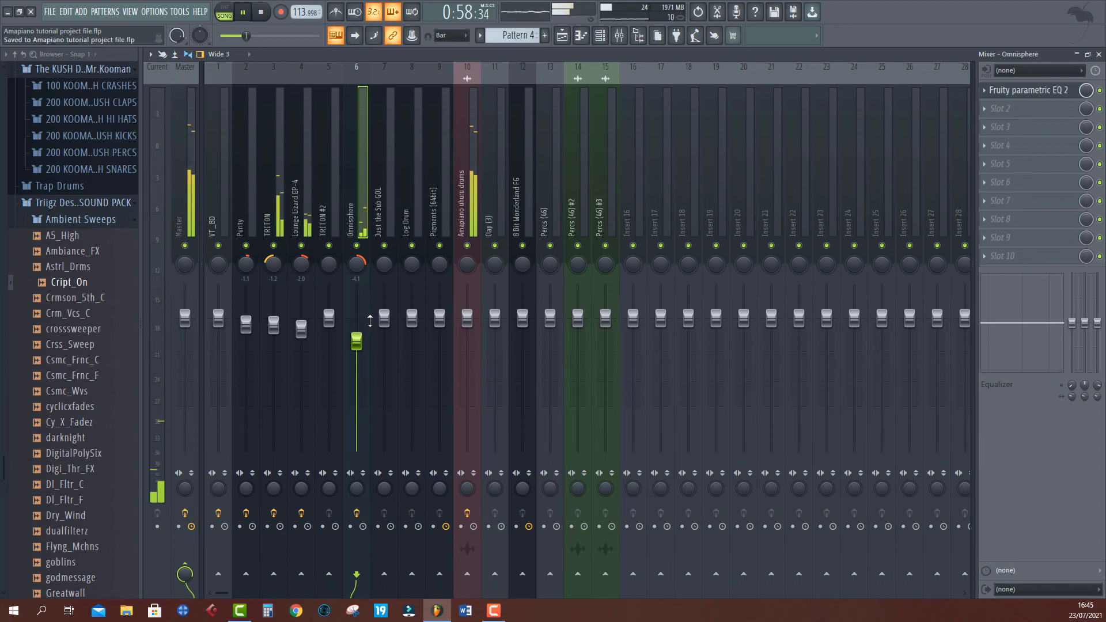
pyautogui.moveTo(353, 358); pyautogui.dragTo(353, 357)
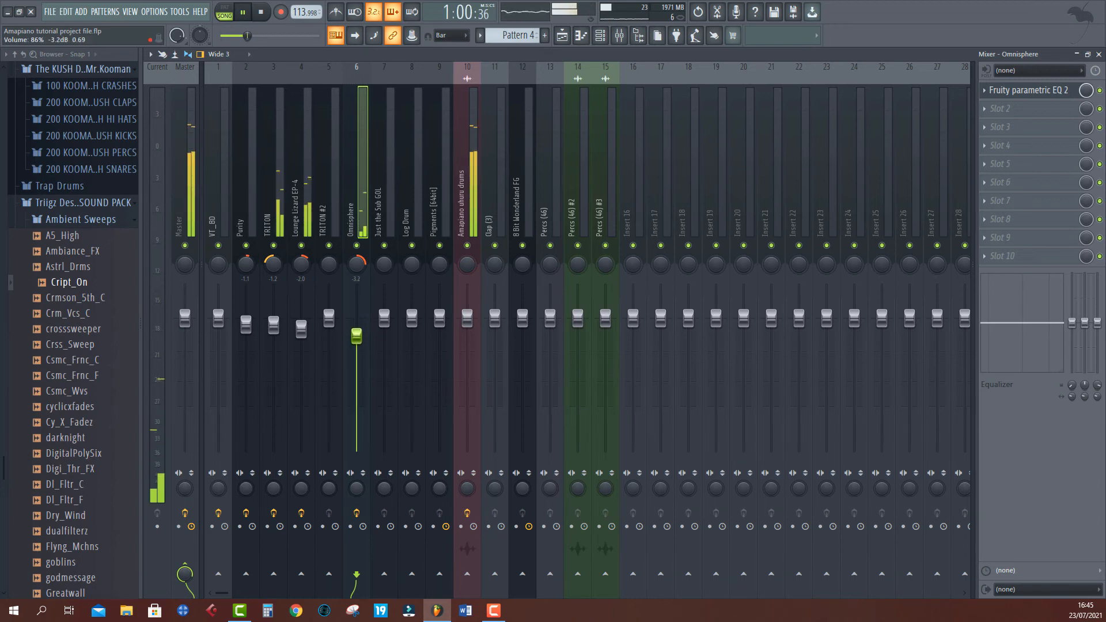
# Step: Add Fruity Phaser to slot 2 of the Omnisphere track, close it and set the track's volume to about -2.3 dB
pyautogui.click(1006, 108)
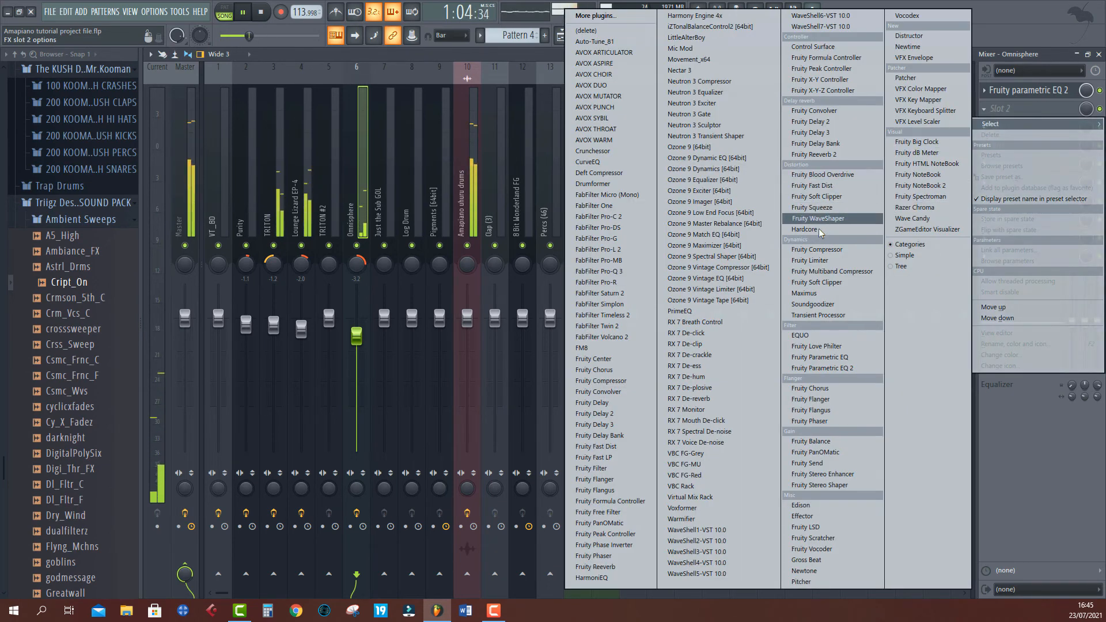
pyautogui.click(810, 421)
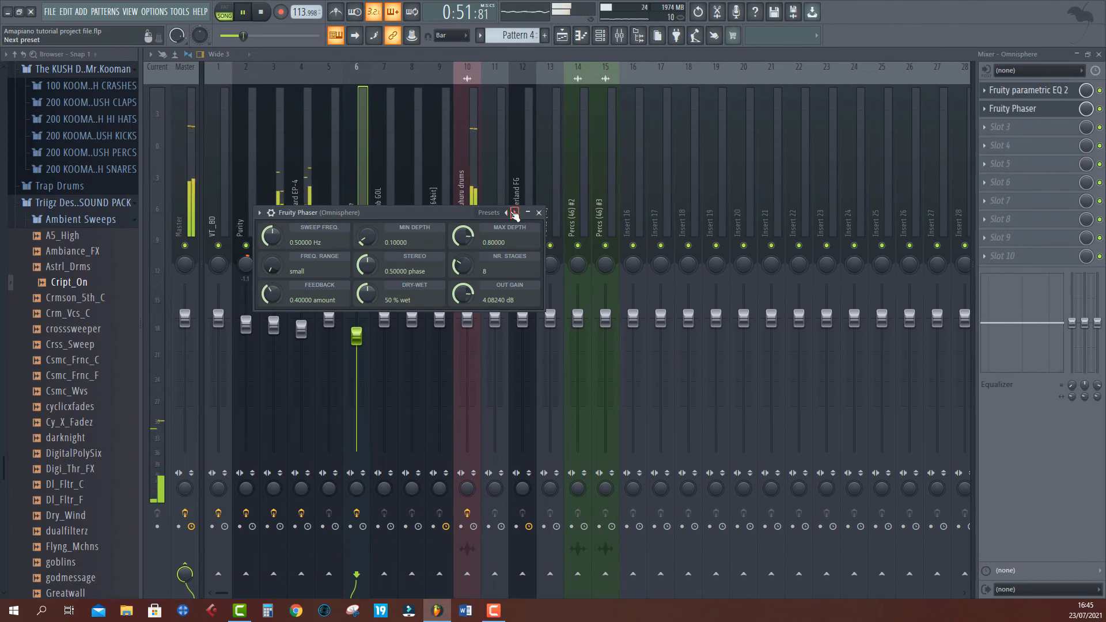
pyautogui.rightClick(512, 212)
pyautogui.click(462, 212)
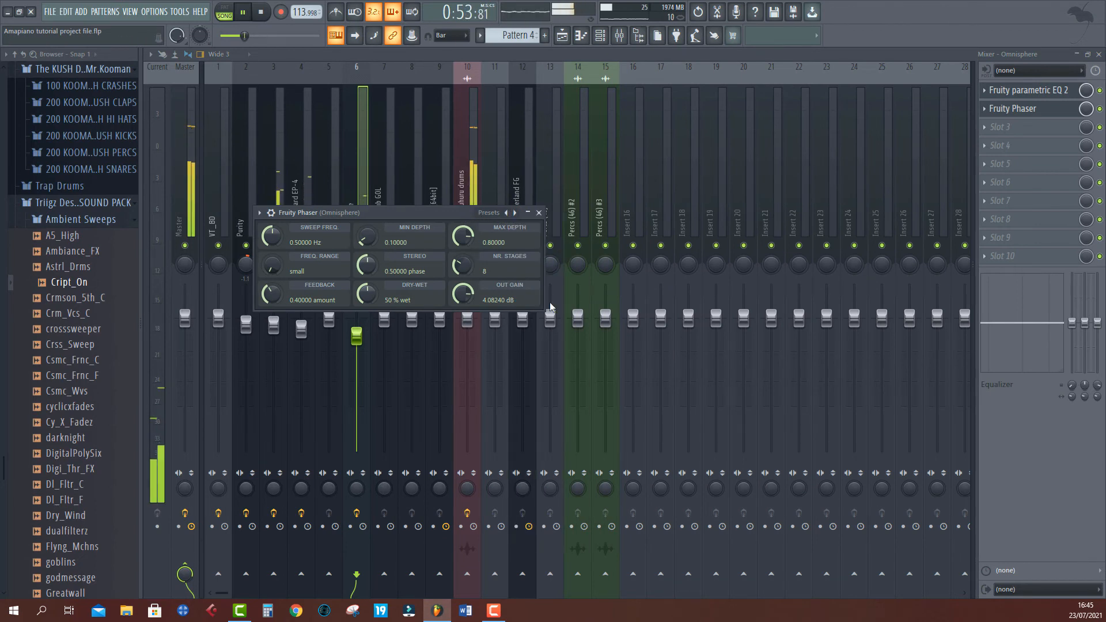
pyautogui.click(540, 213)
pyautogui.moveTo(358, 339); pyautogui.dragTo(358, 336)
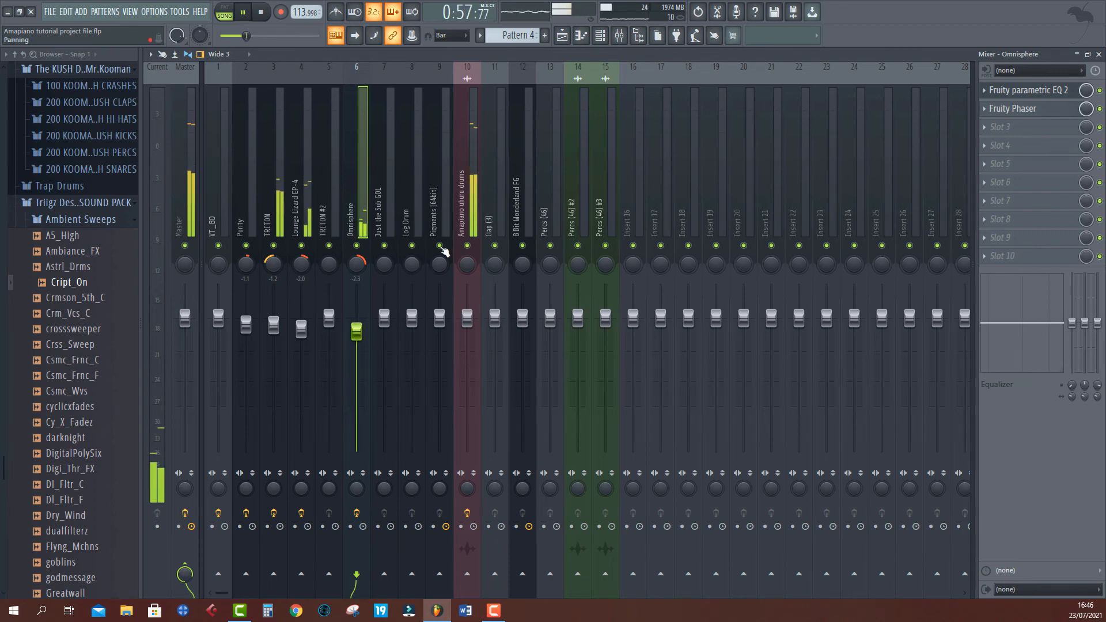
# Step: Unmute Track 8 in the playlist, select Pattern 7, restart playback and return to the mixer
pyautogui.click(562, 36)
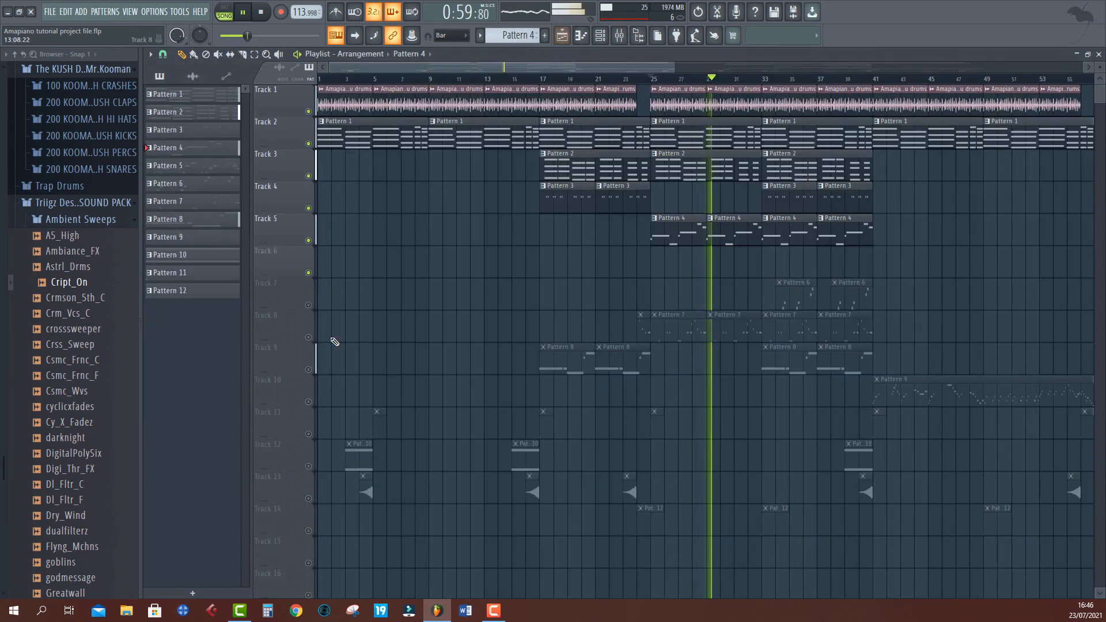
pyautogui.press('space')
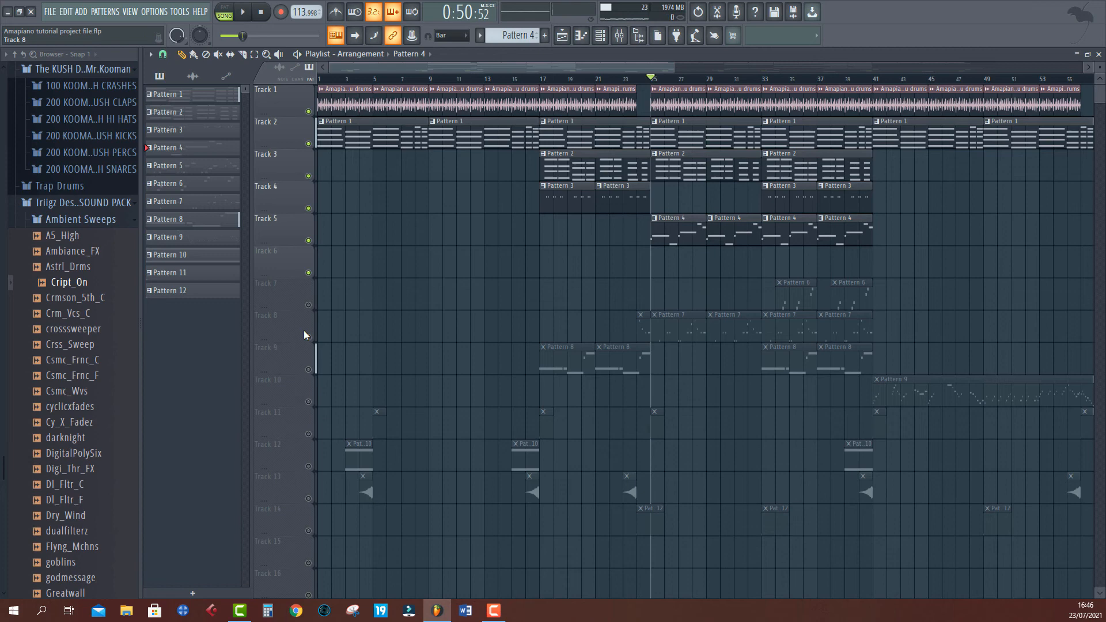
pyautogui.click(308, 335)
pyautogui.click(668, 336)
pyautogui.press('space')
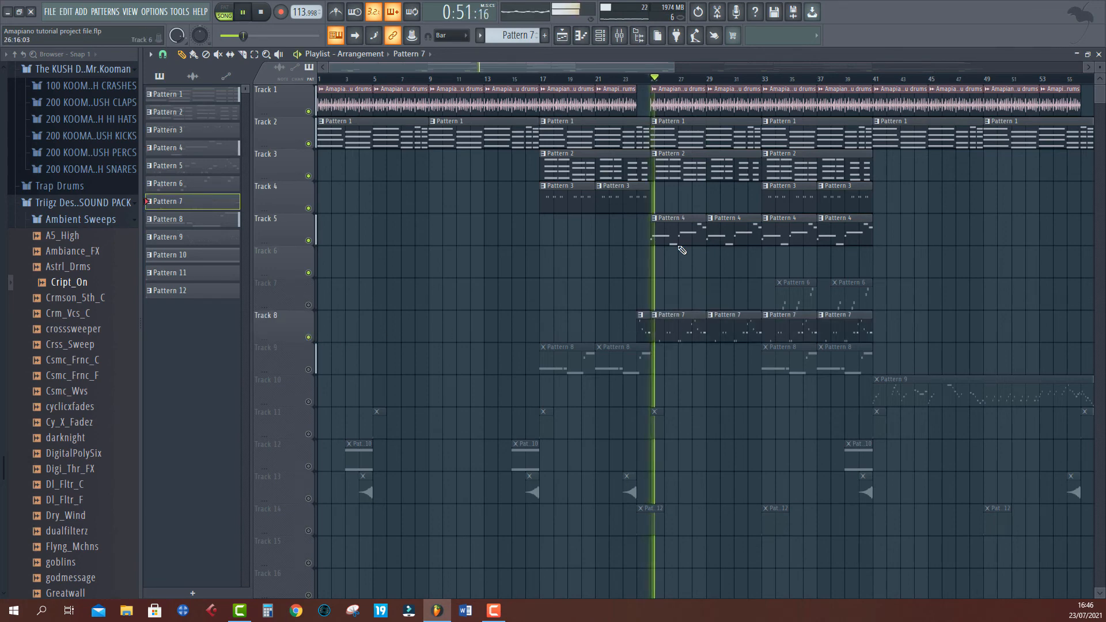
pyautogui.click(637, 35)
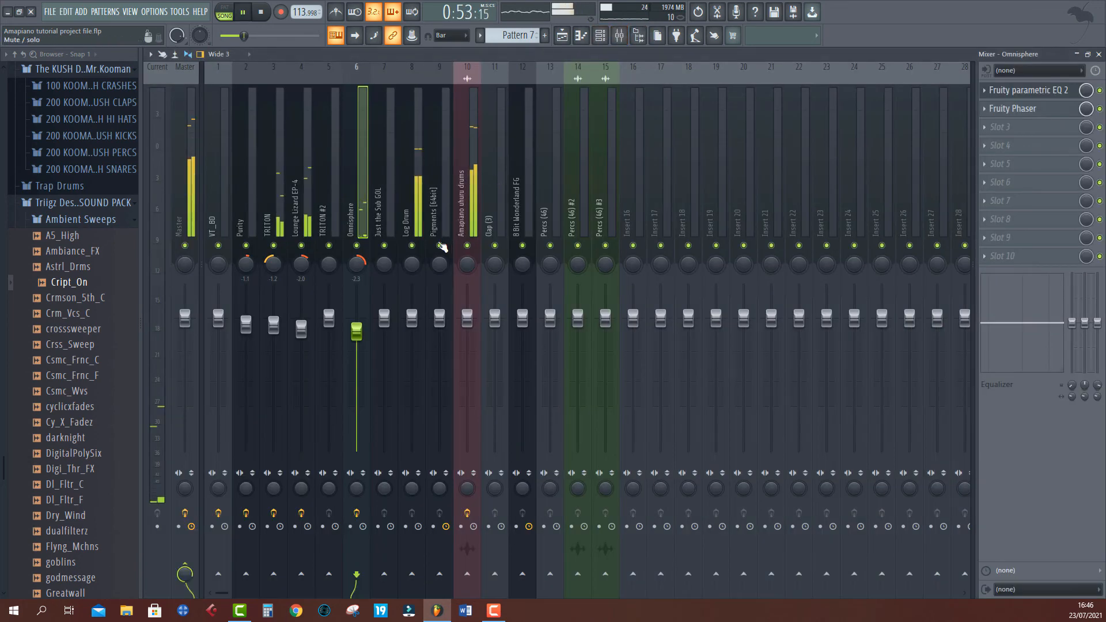
# Step: Lower the Log Drum mixer track's volume to about -5.1 dB and add Fruity Parametric EQ 2 to its slot 1
pyautogui.moveTo(411, 318); pyautogui.dragTo(412, 347)
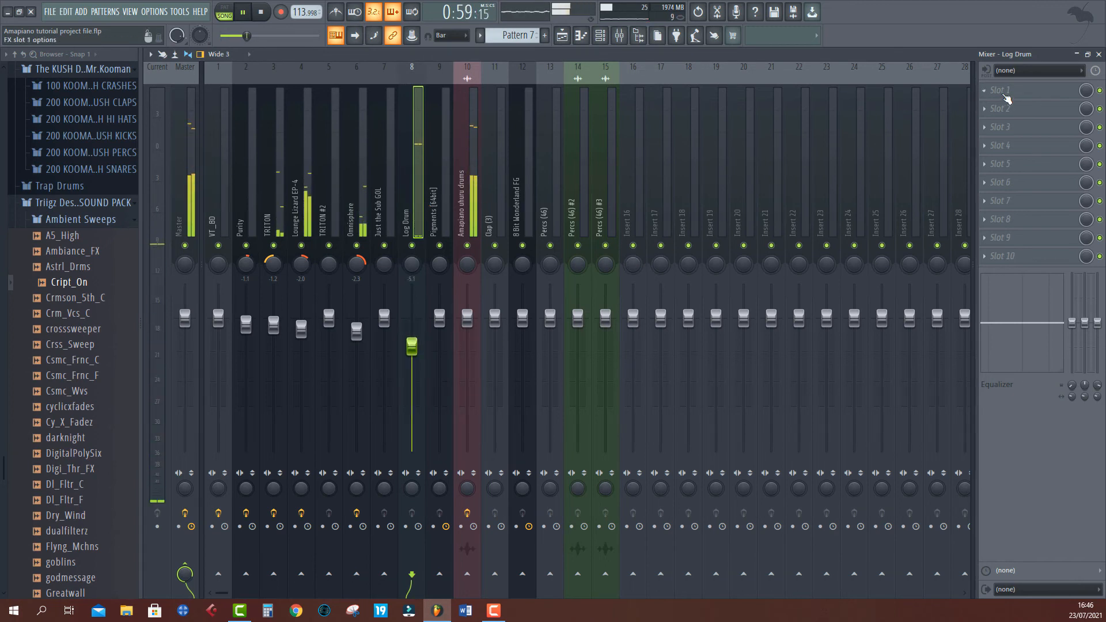
pyautogui.click(1001, 90)
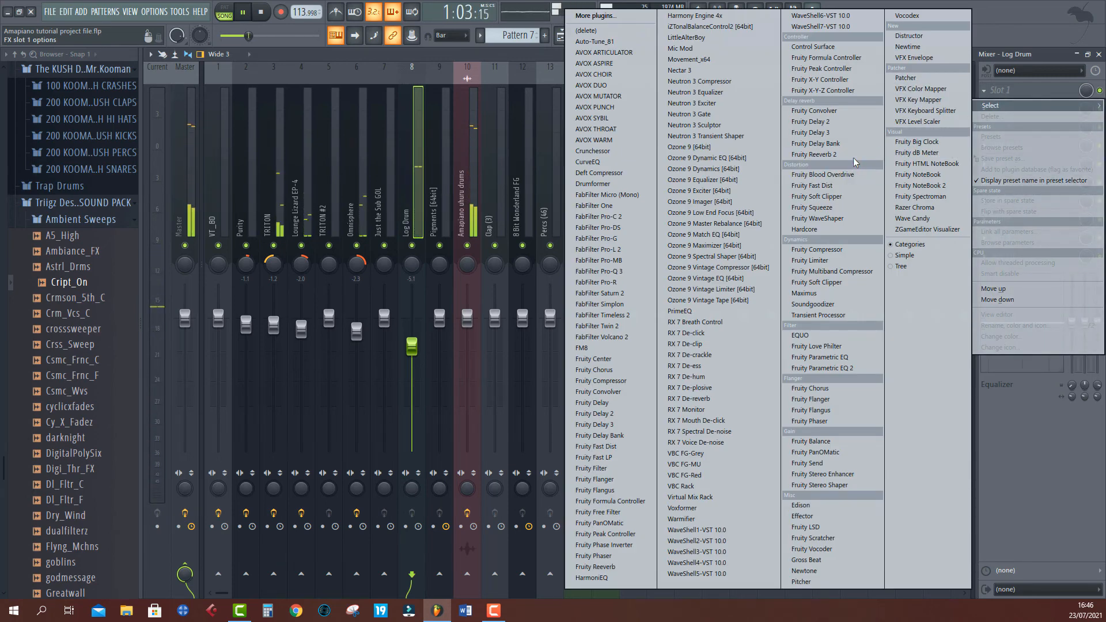
pyautogui.click(823, 367)
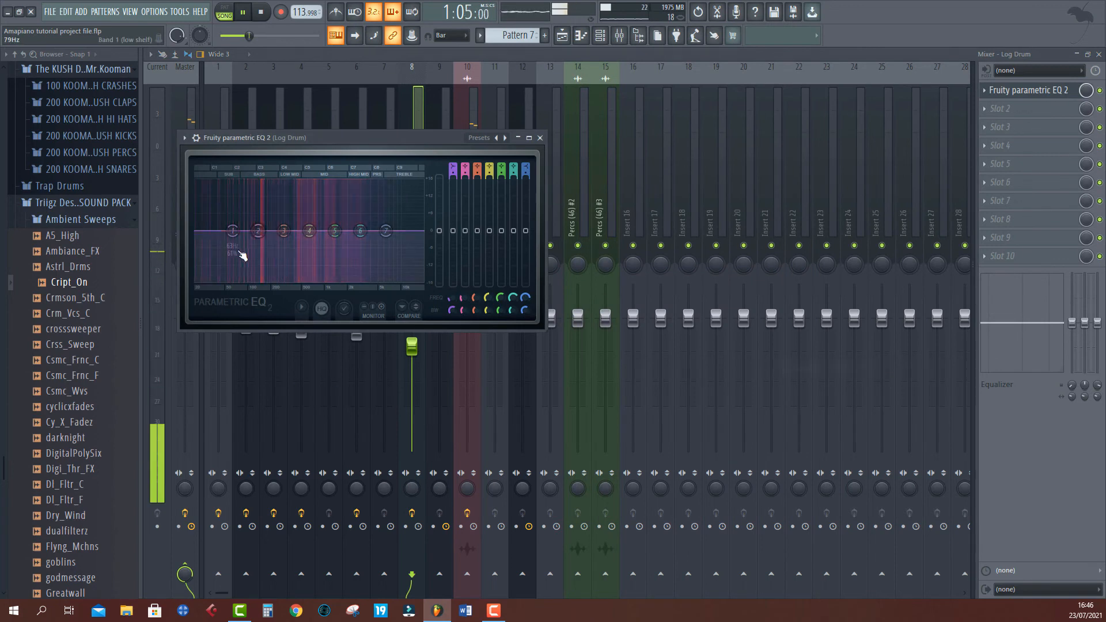
# Step: Make band 1 of the Log Drum EQ a high-pass filter, fine-tune its cutoff slightly upward and close the EQ
pyautogui.rightClick(232, 230)
pyautogui.moveTo(246, 270)
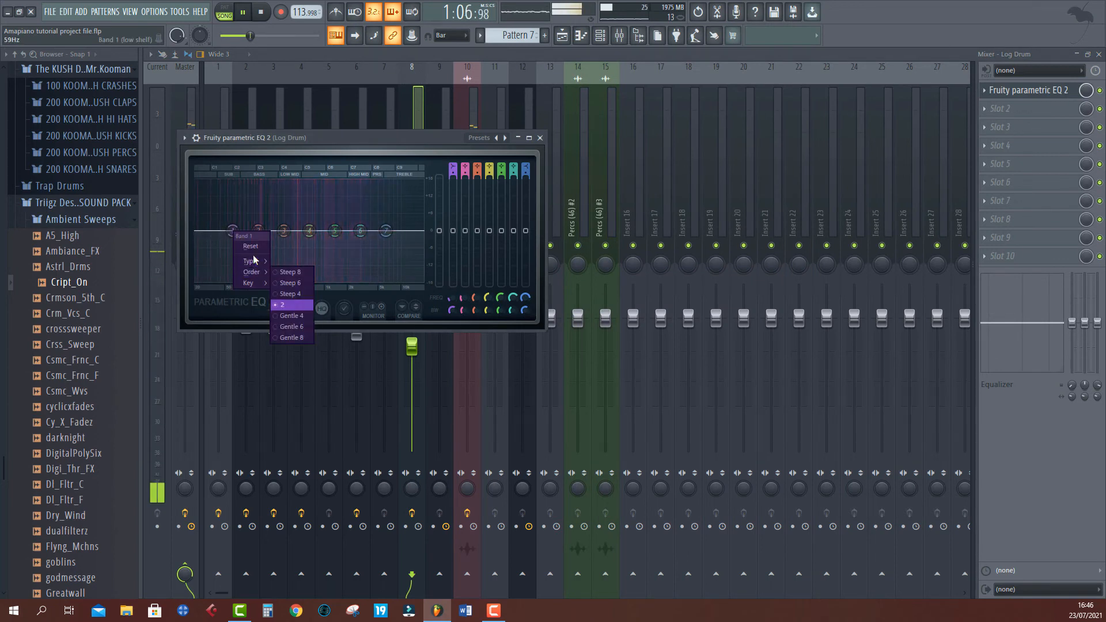
pyautogui.click(304, 294)
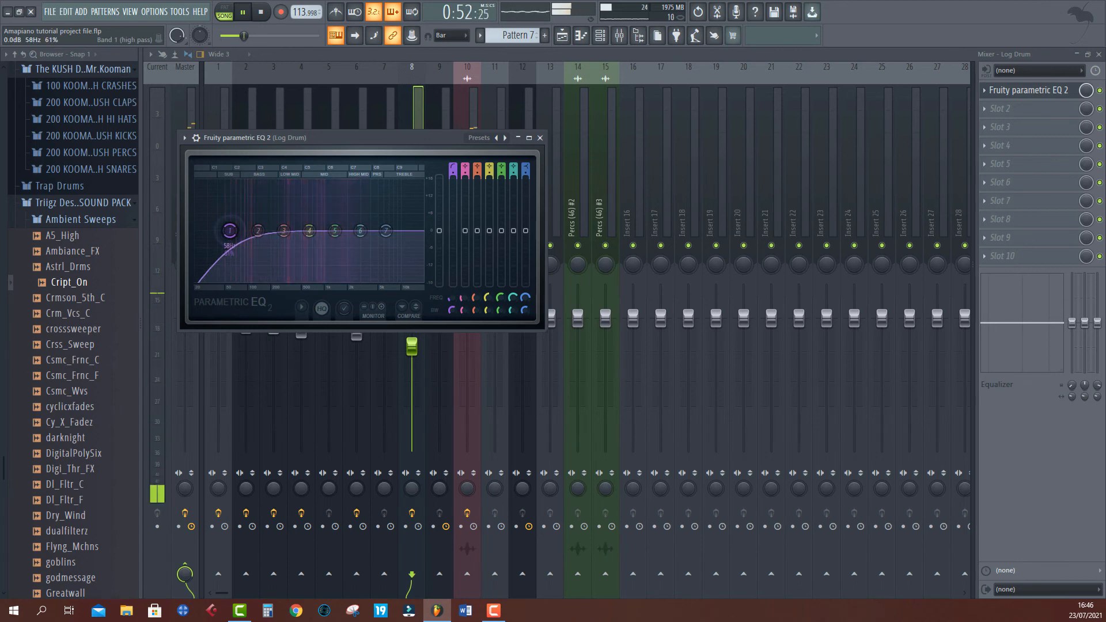
pyautogui.moveTo(230, 230); pyautogui.dragTo(235, 231)
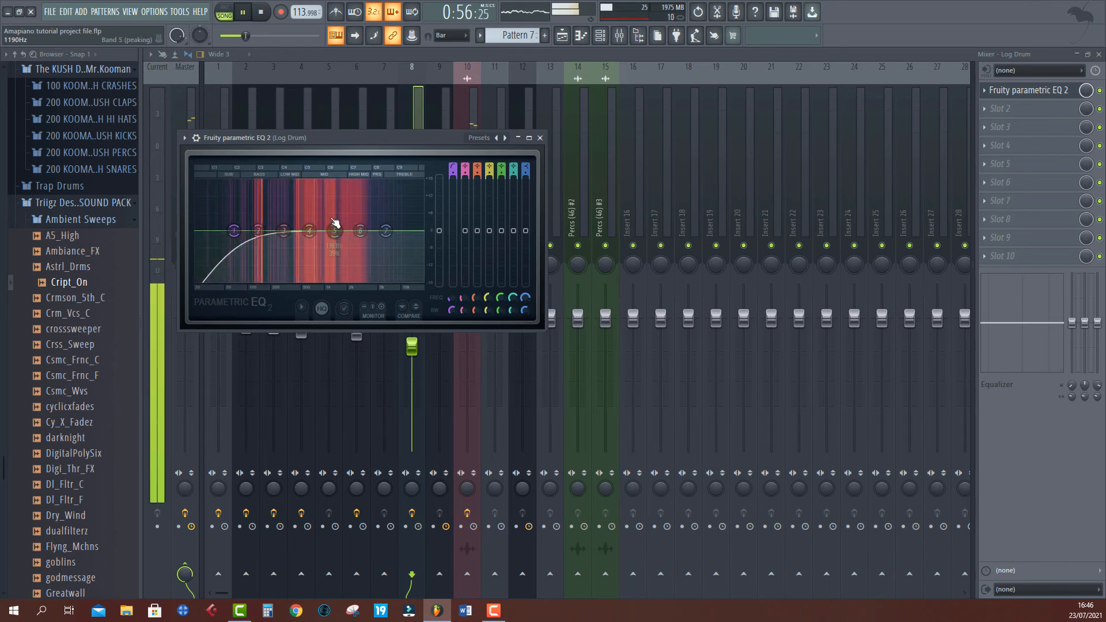
pyautogui.click(540, 138)
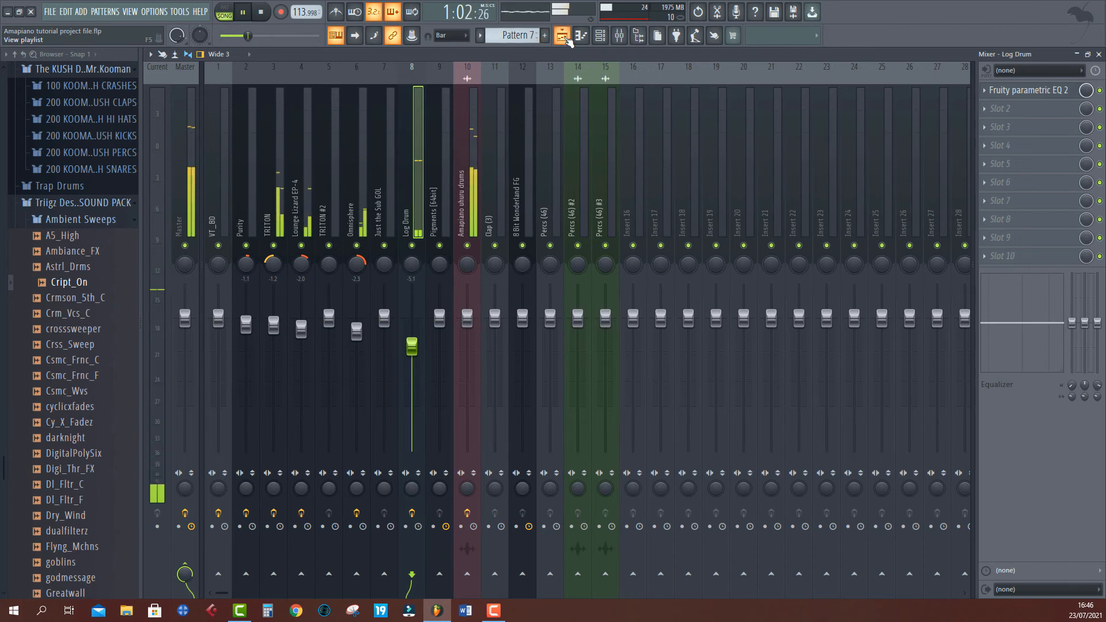
# Step: Unmute Track 7 in the playlist, open its Pattern 6 clip to identify the instrument and return to the mixer
pyautogui.click(565, 38)
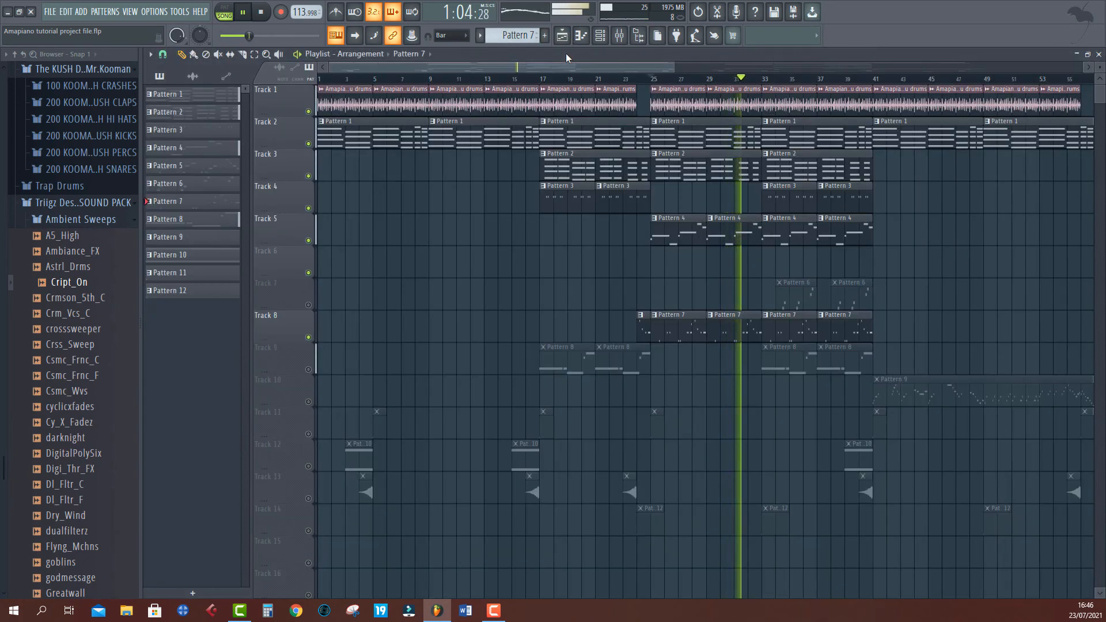
pyautogui.click(308, 305)
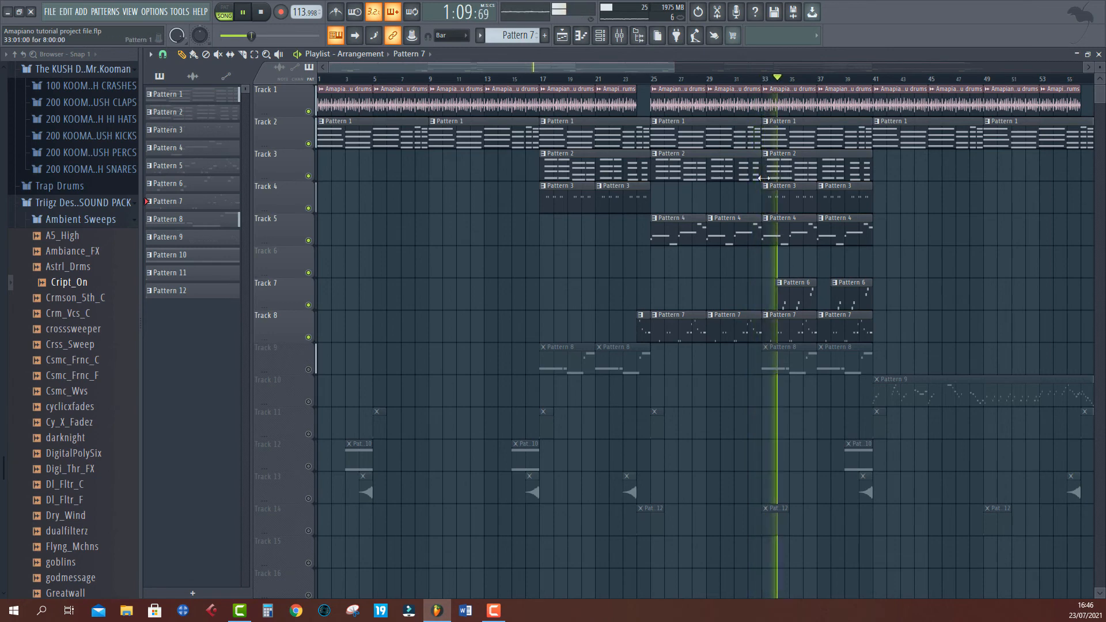
pyautogui.doubleClick(780, 299)
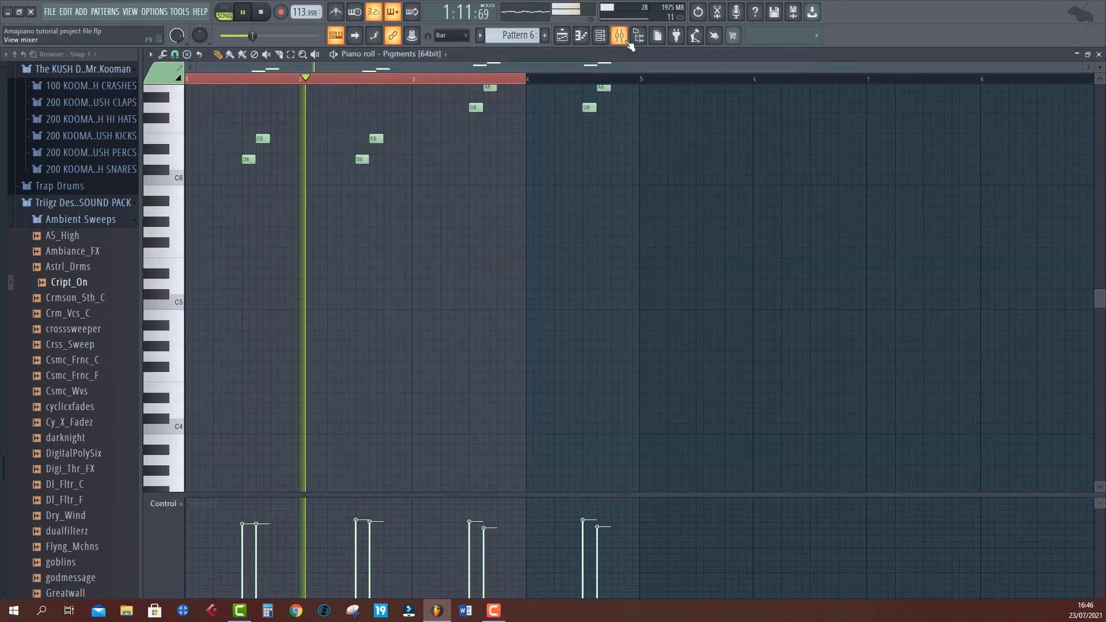
pyautogui.click(620, 35)
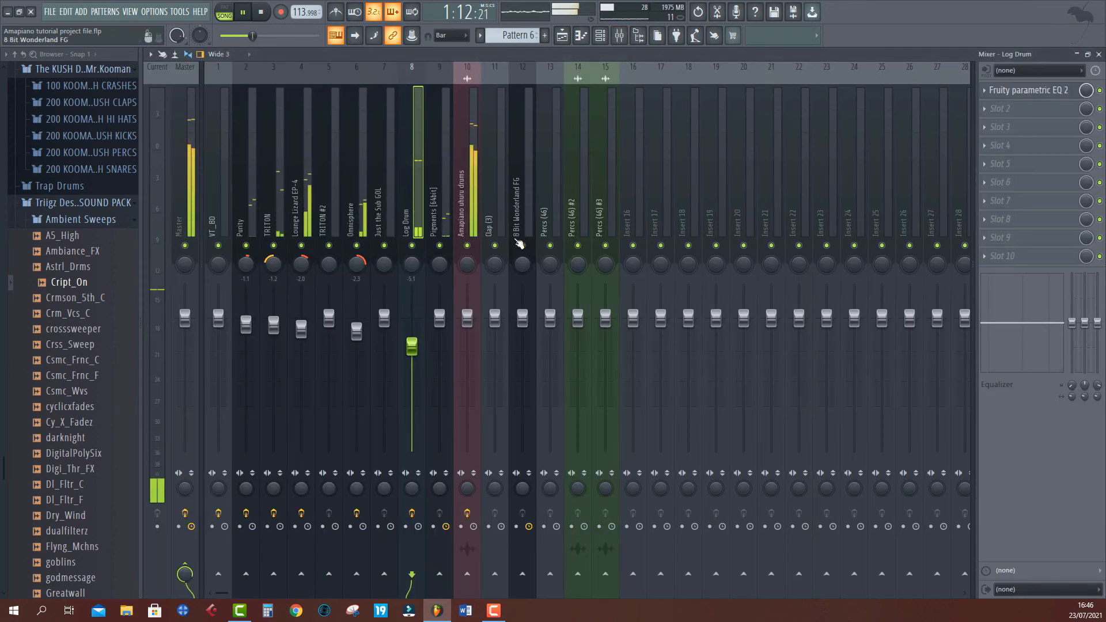
# Step: Pan the Pigments mixer track slightly left and lower its volume to about -1.5 dB
pyautogui.click(444, 238)
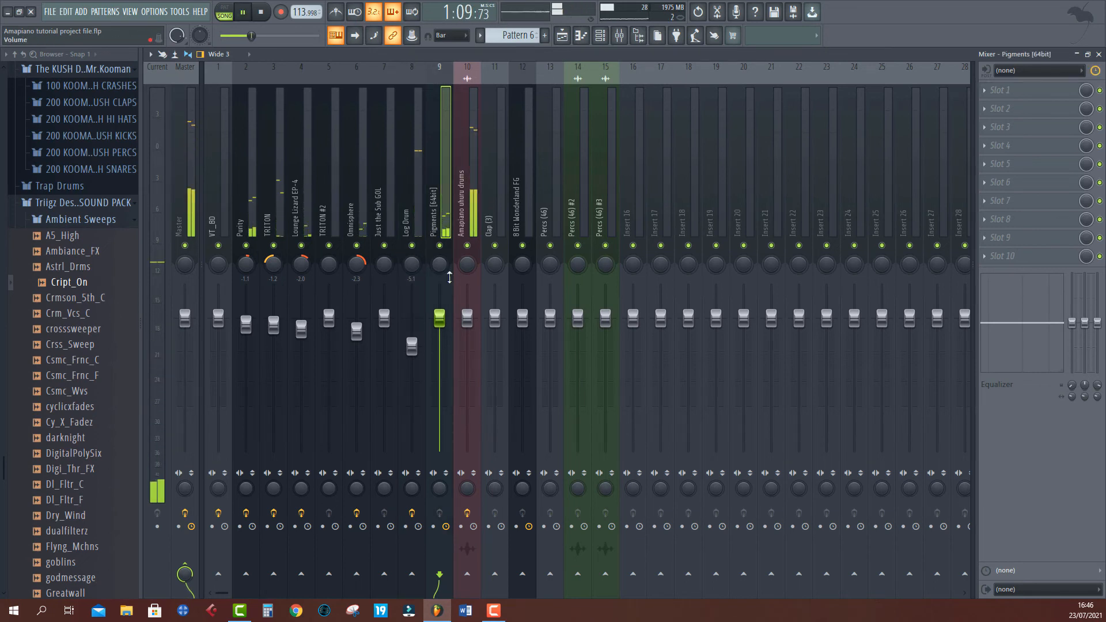
pyautogui.moveTo(447, 268); pyautogui.dragTo(447, 279)
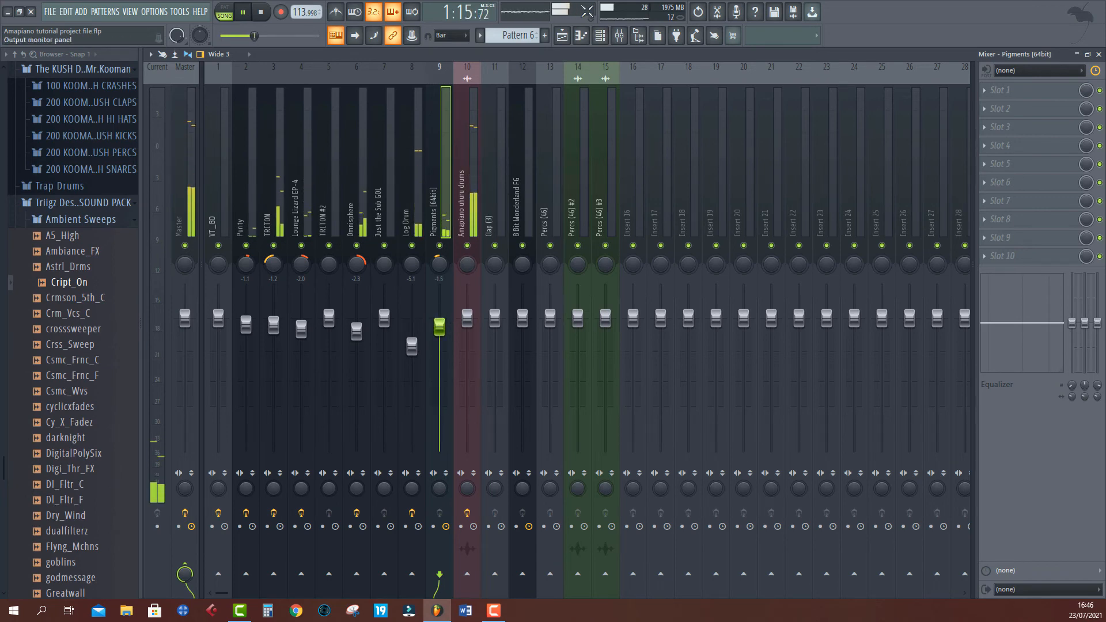
# Step: Unmute Track 9 in the playlist, select Pattern 8 and bring up its Just the Sub GOL channel in the mixer
pyautogui.click(562, 37)
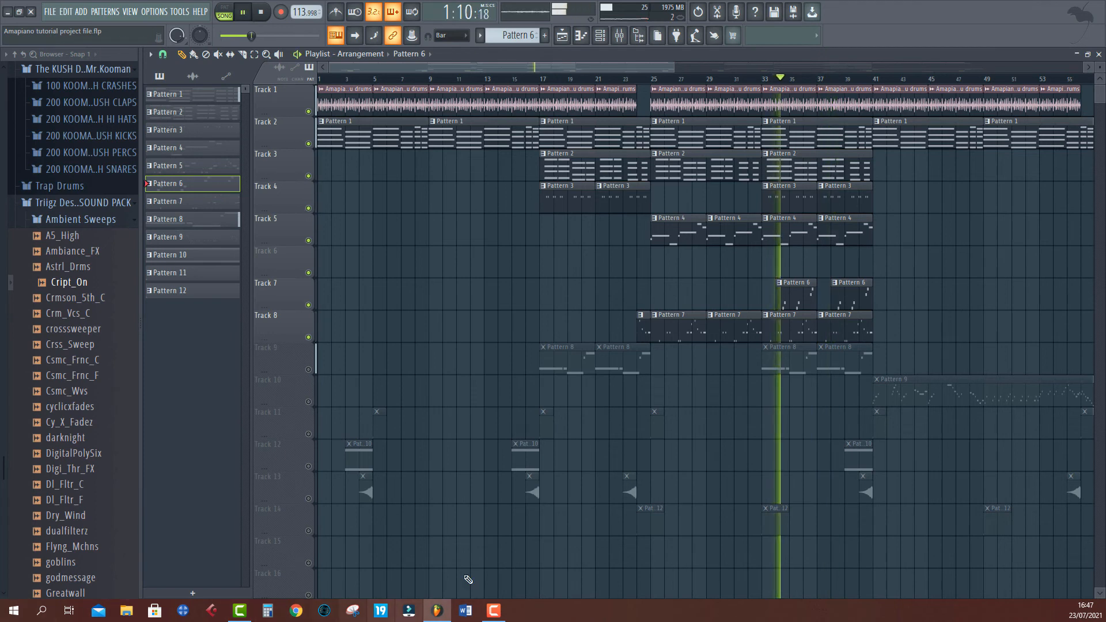
pyautogui.click(316, 375)
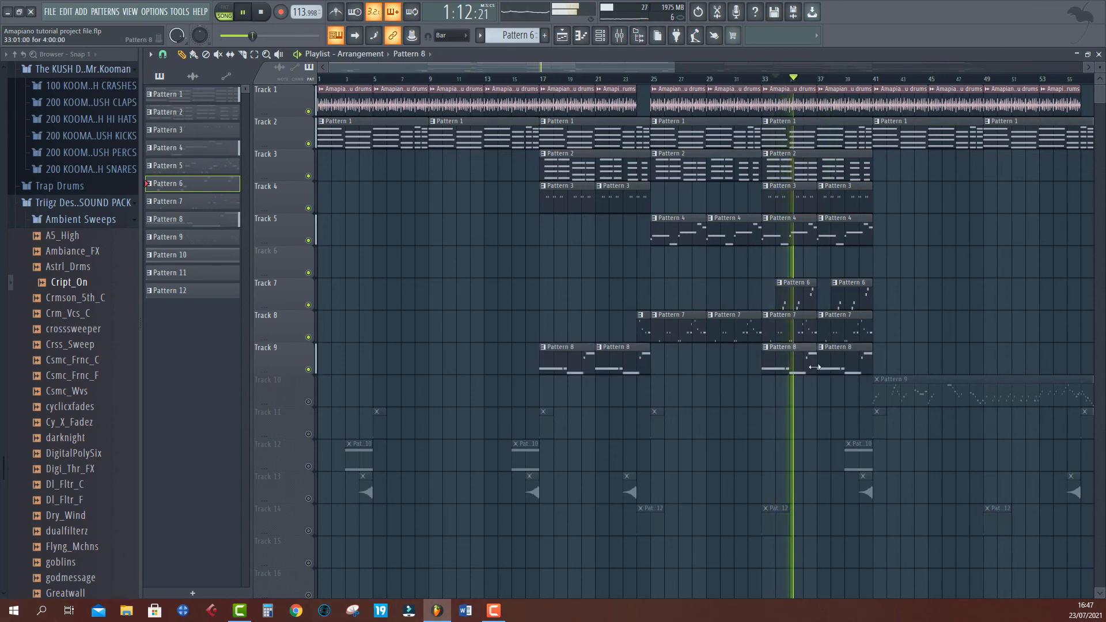
pyautogui.click(794, 364)
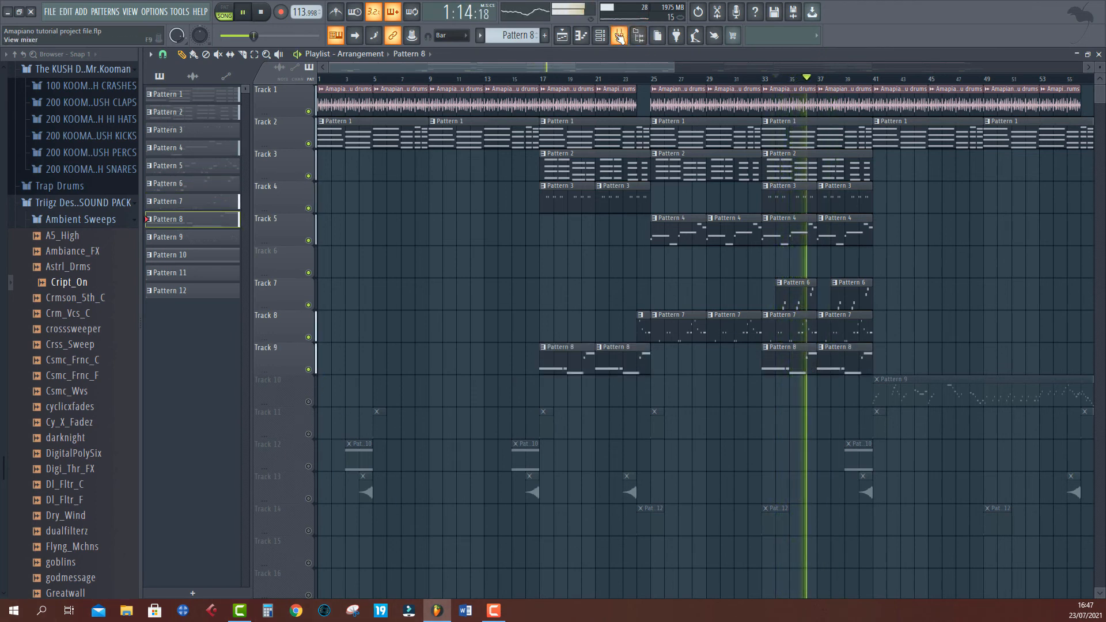
pyautogui.click(600, 36)
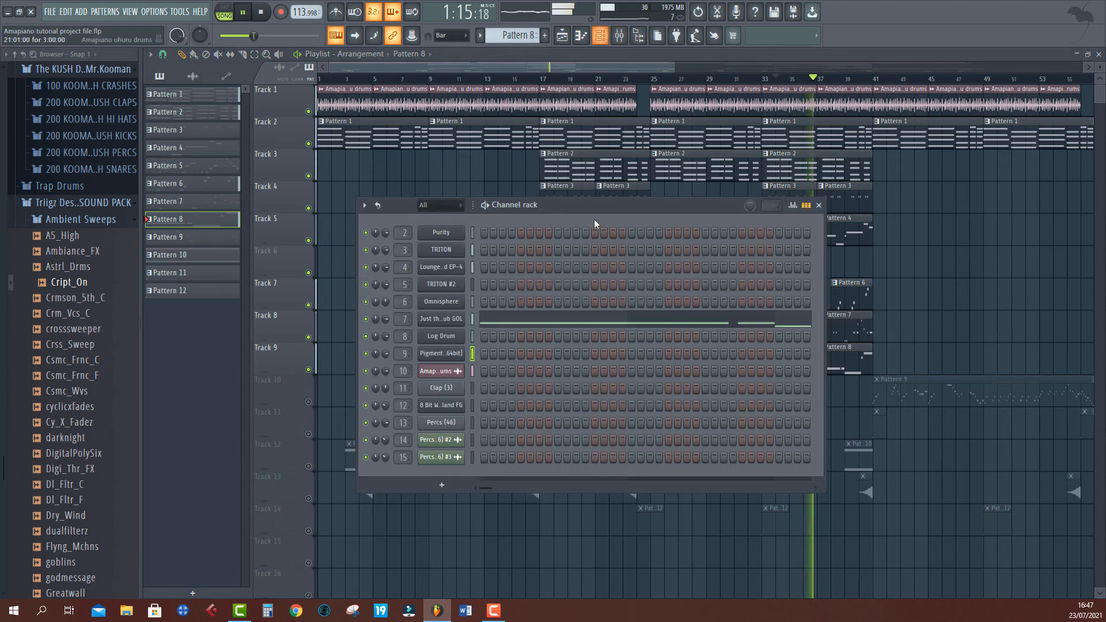
pyautogui.click(456, 326)
pyautogui.click(619, 36)
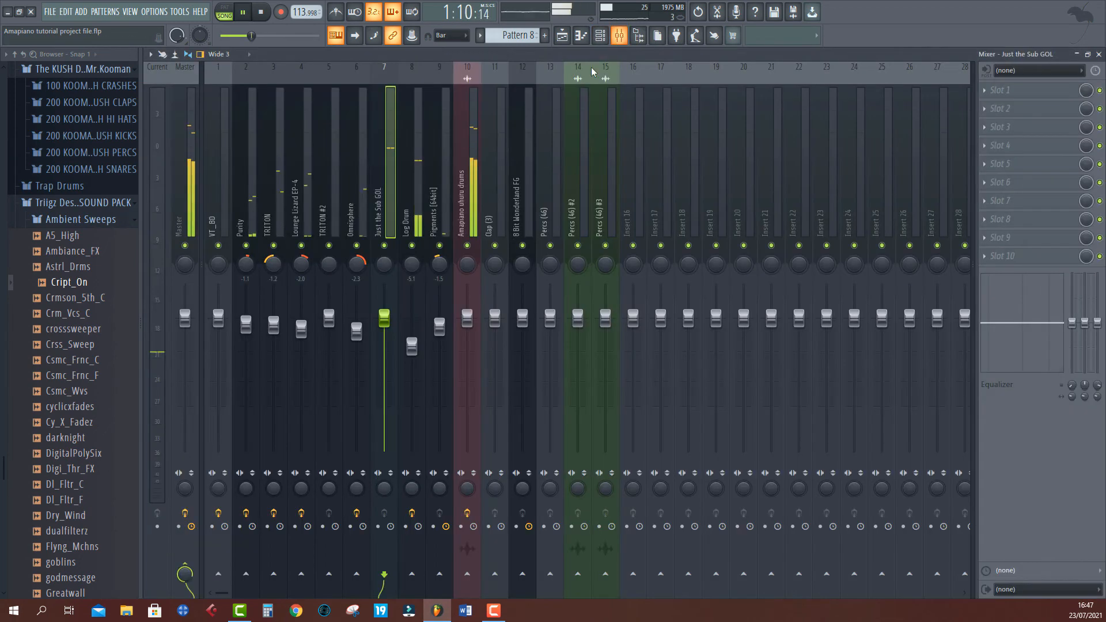
# Step: Lower the Just the Sub GOL mixer track to about -2.0 dB and load Fruity Parametric EQ 2 on it
pyautogui.moveTo(384, 317); pyautogui.dragTo(385, 328)
pyautogui.click(998, 93)
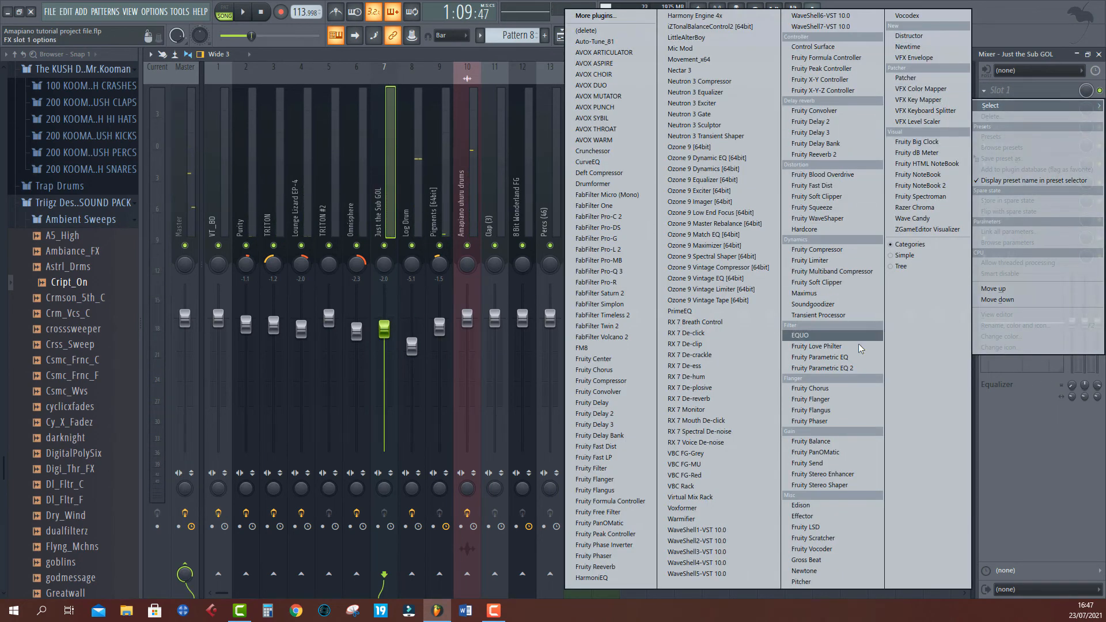
pyautogui.click(861, 368)
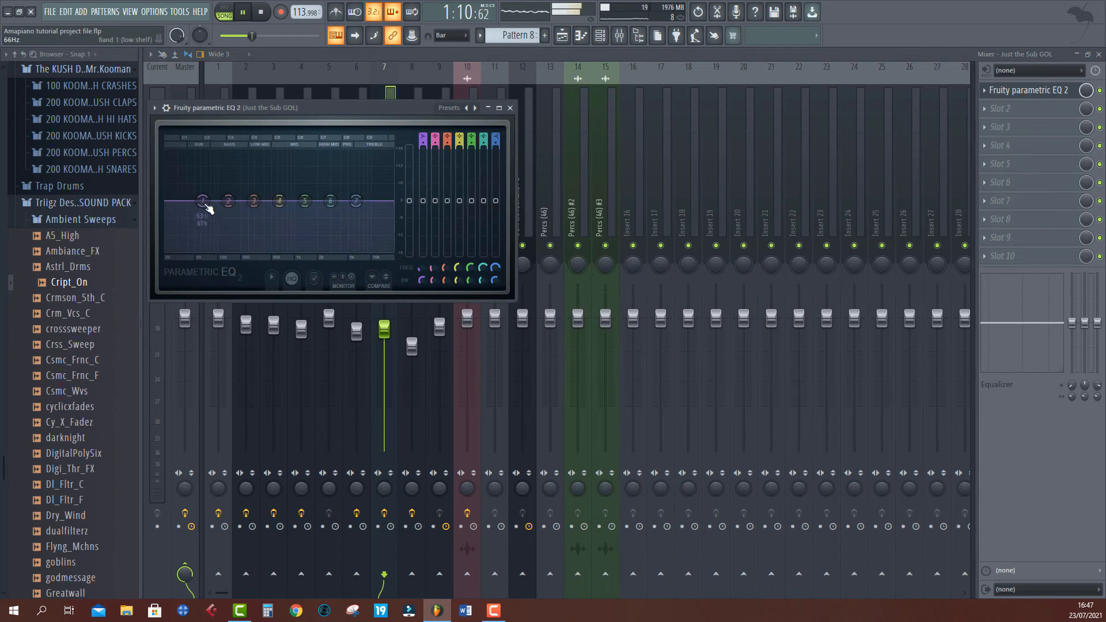
# Step: Make band 1 of the Just the Sub GOL EQ a high-pass filter at about 41 Hz and close the EQ
pyautogui.moveTo(209, 209); pyautogui.dragTo(171, 242)
pyautogui.rightClick(171, 243)
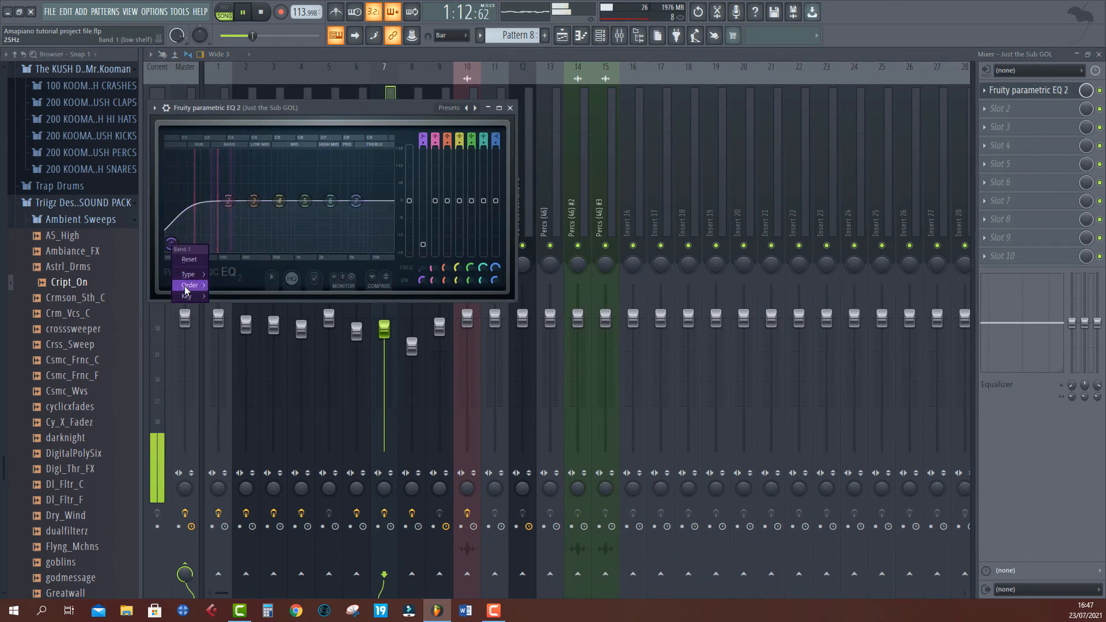
pyautogui.moveTo(189, 274)
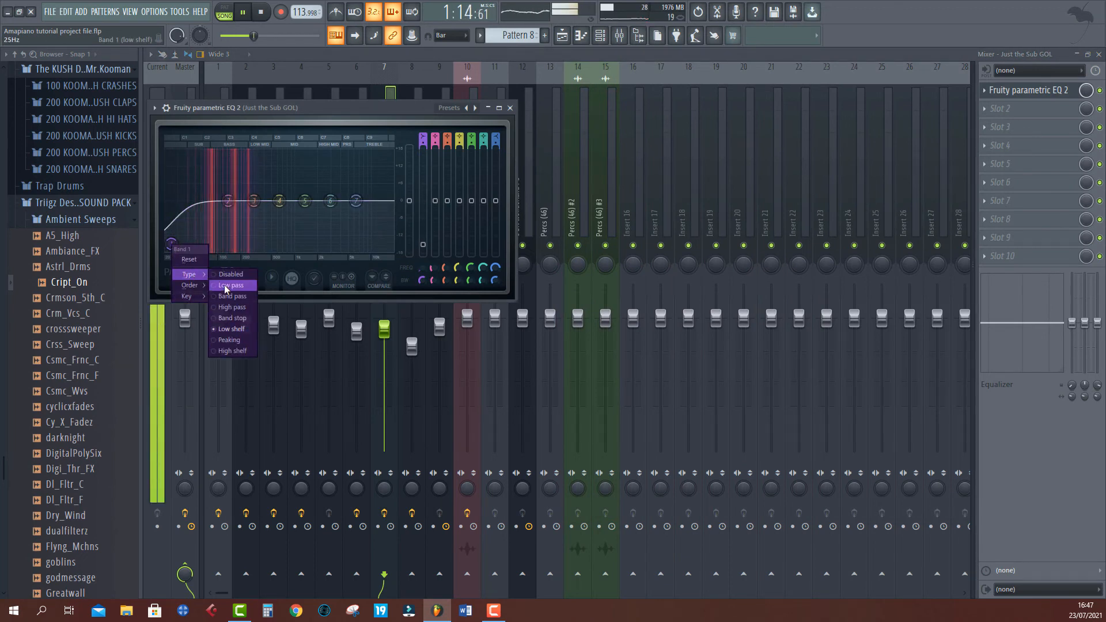
pyautogui.click(226, 313)
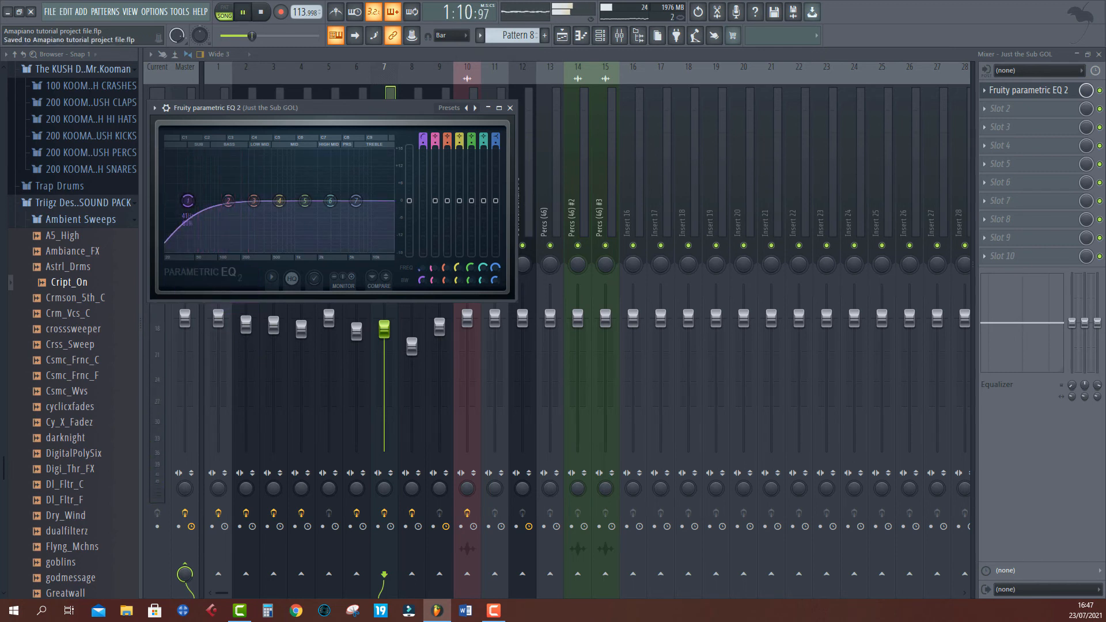
pyautogui.click(509, 107)
# Step: Unmute Tracks 11 and 12 in the playlist and open the Pattern 10 clip to identify its instrument
pyautogui.click(561, 37)
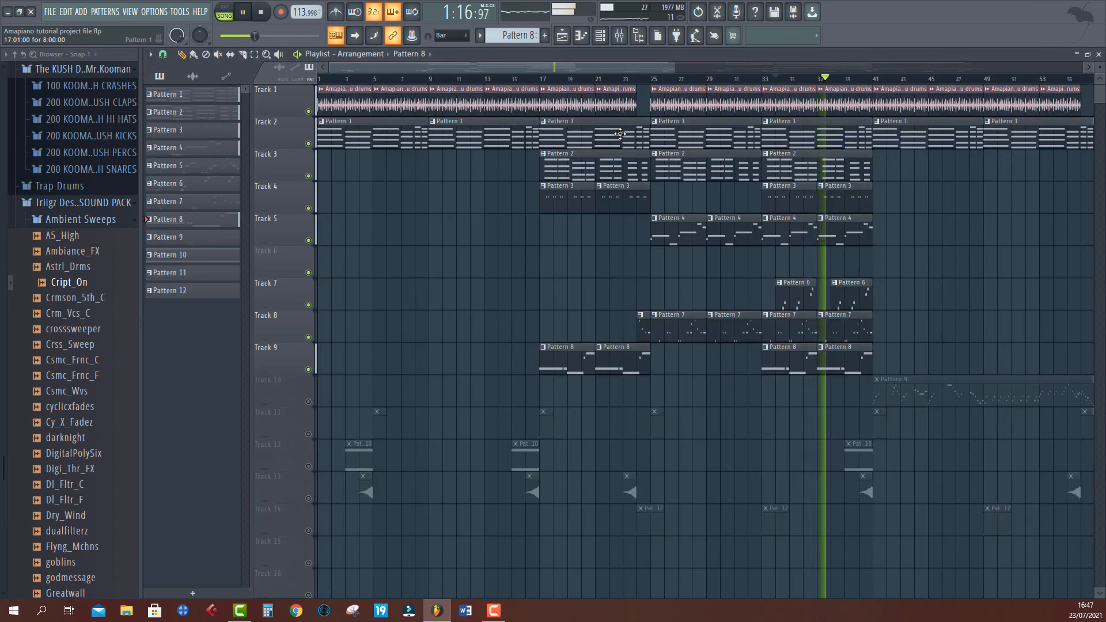
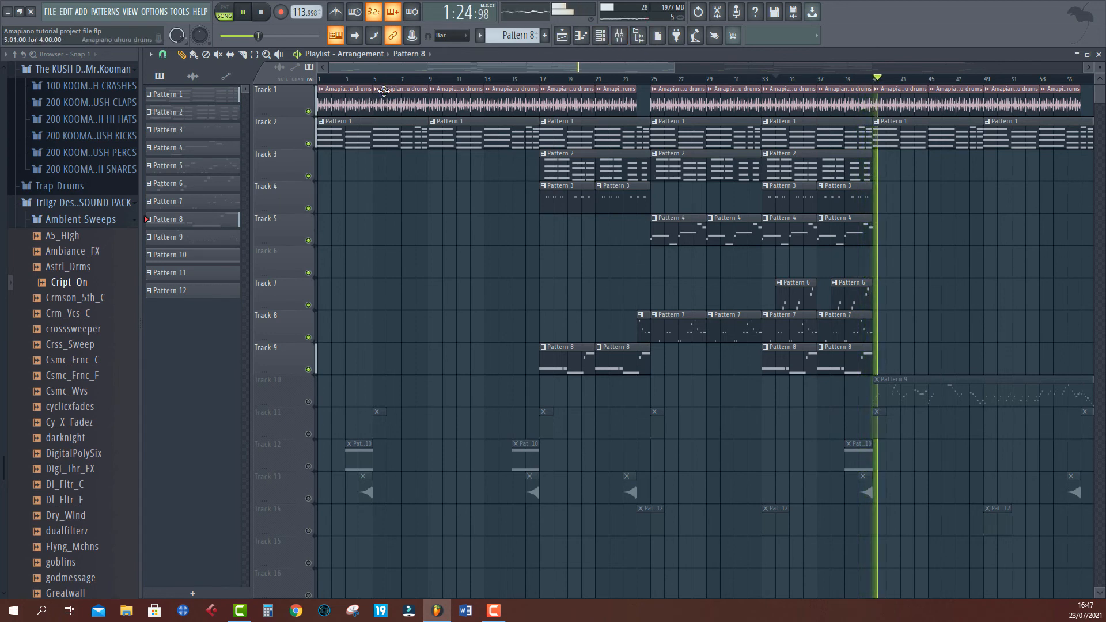
pyautogui.press('space')
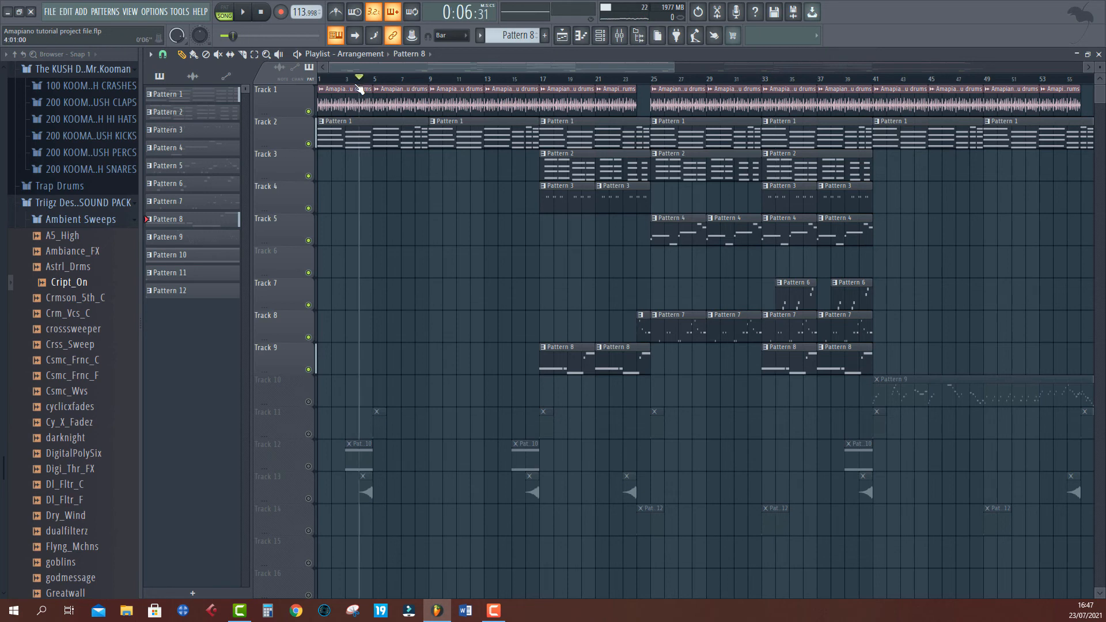
pyautogui.click(309, 435)
pyautogui.press('space')
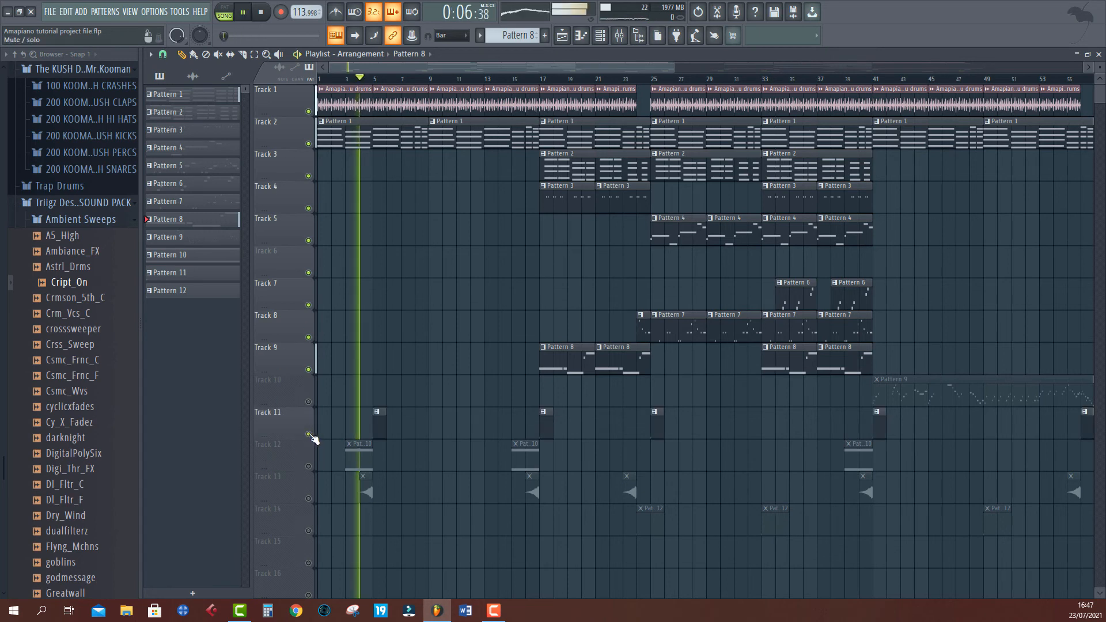
pyautogui.click(308, 467)
pyautogui.doubleClick(356, 458)
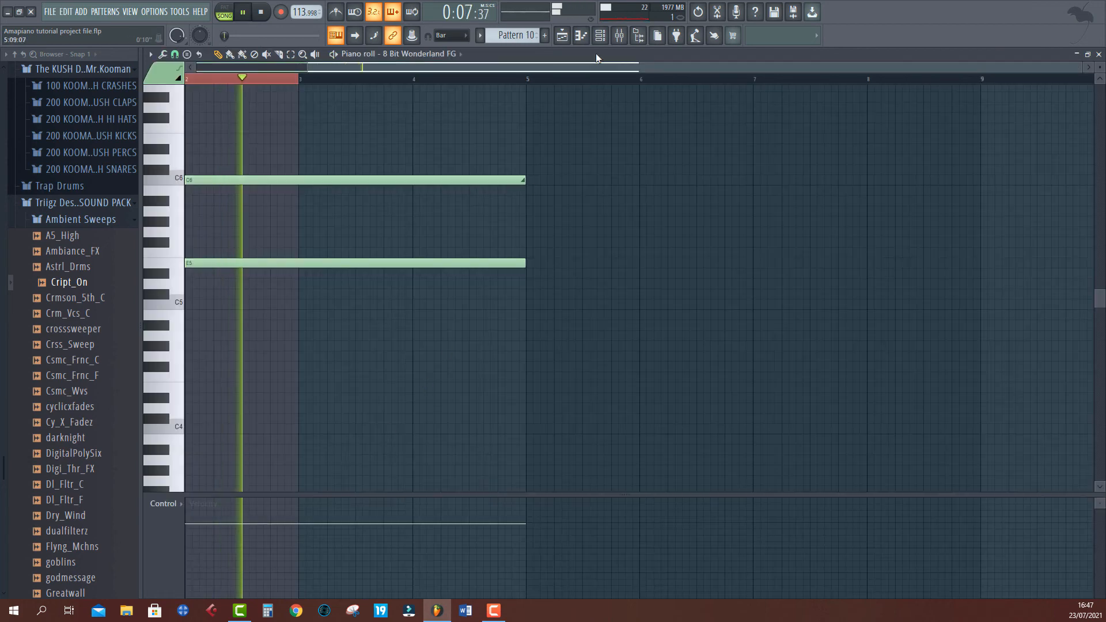
# Step: Play the Pattern 10 part from about bar 3 and lower the 8 Bit Wonderland FG mixer track to about -1.1 dB
pyautogui.click(619, 36)
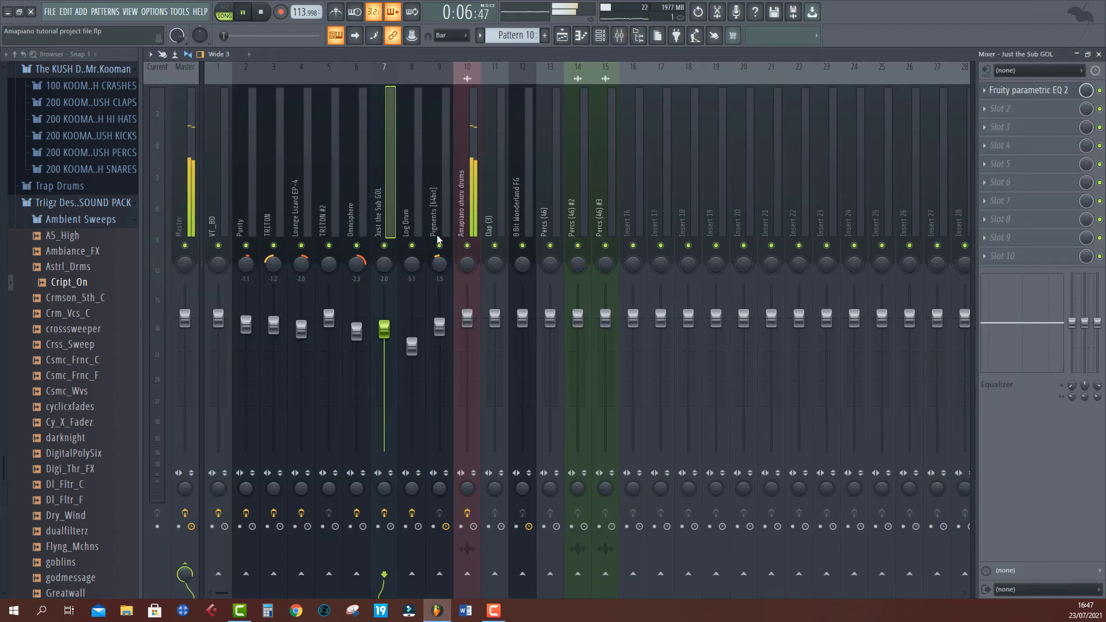
pyautogui.click(562, 37)
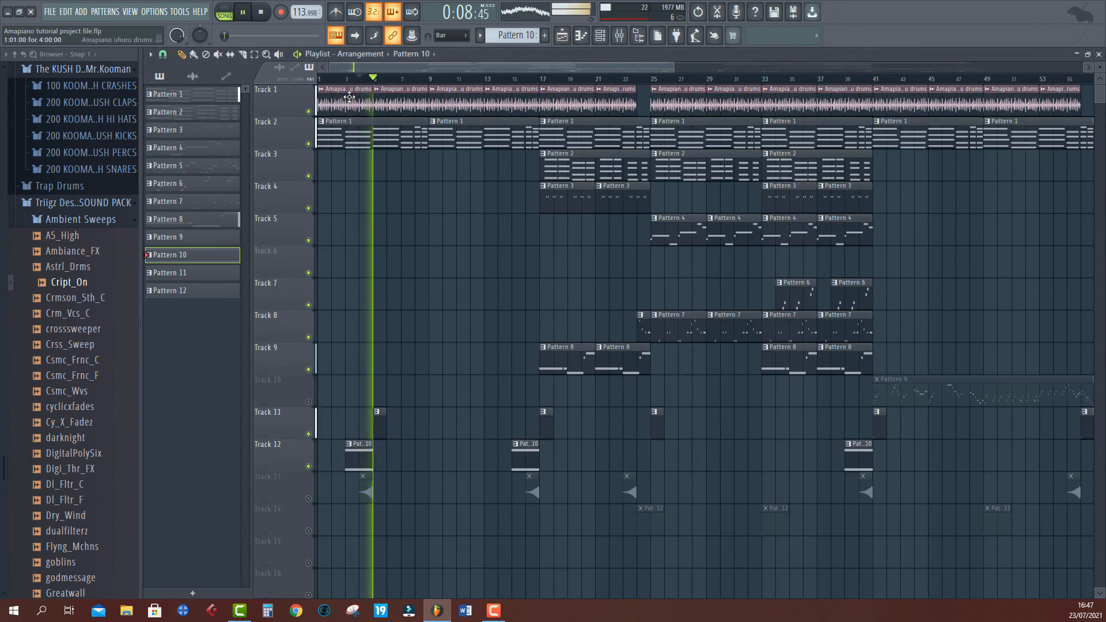
pyautogui.click(348, 79)
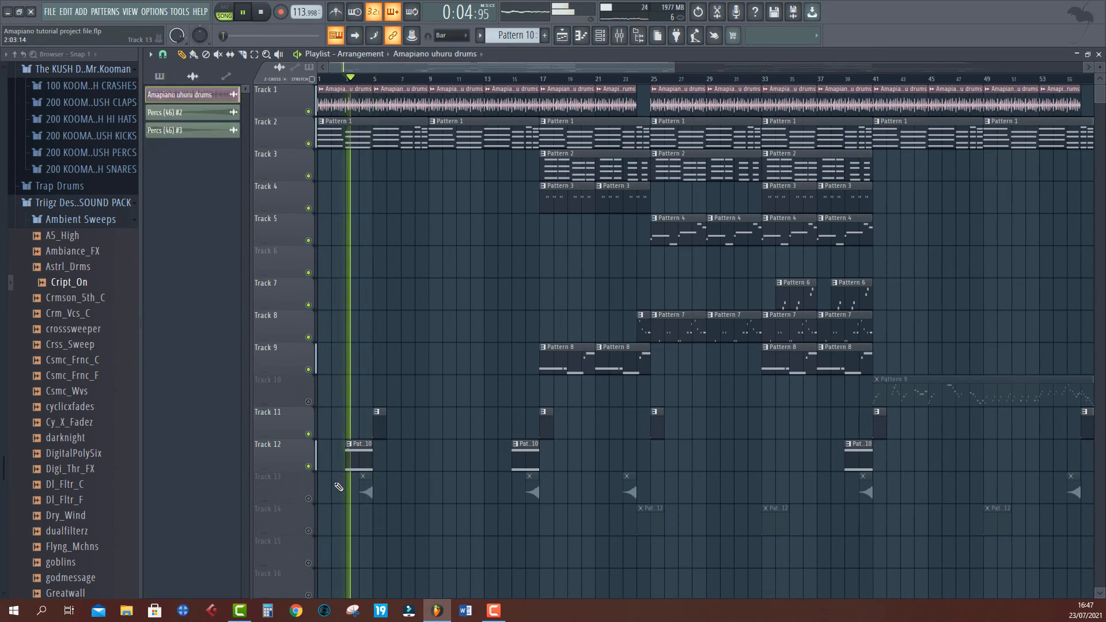
pyautogui.click(357, 458)
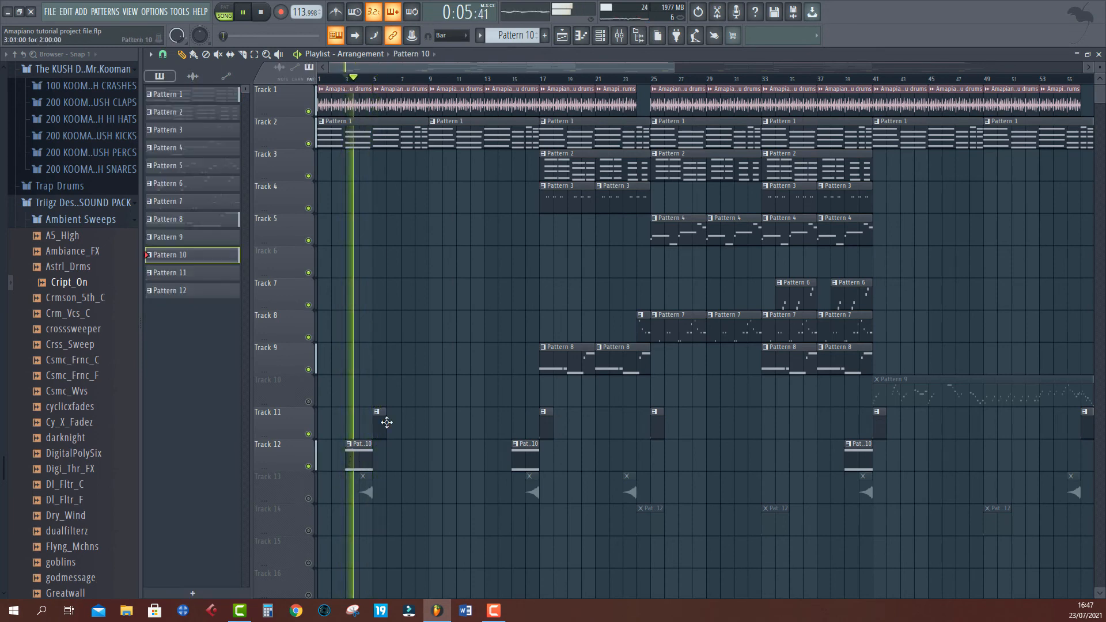
pyautogui.click(619, 35)
pyautogui.press('space')
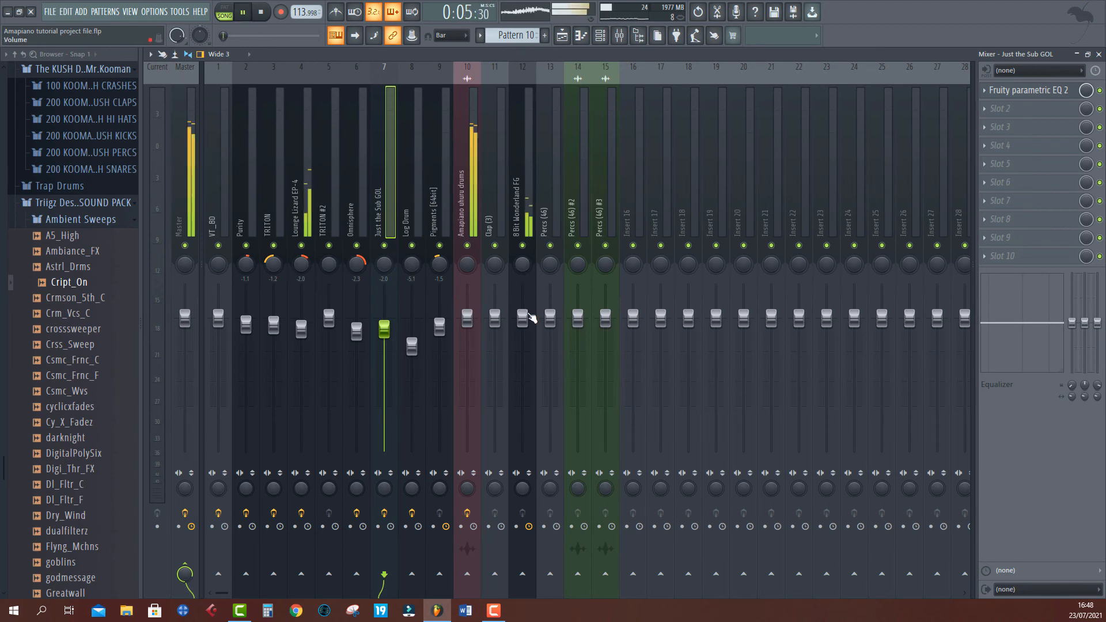
pyautogui.moveTo(522, 316); pyautogui.dragTo(522, 335)
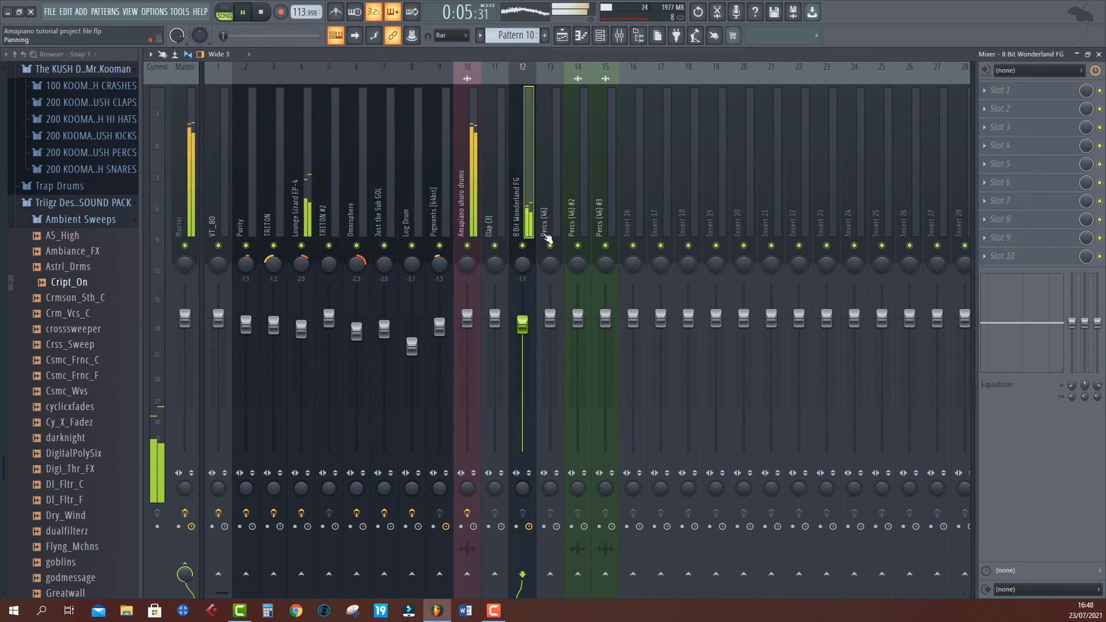
# Step: Unmute Track 13 in the playlist, open its reversed percussion clip and pan the Percs (46) #2 mixer track slightly right
pyautogui.click(563, 36)
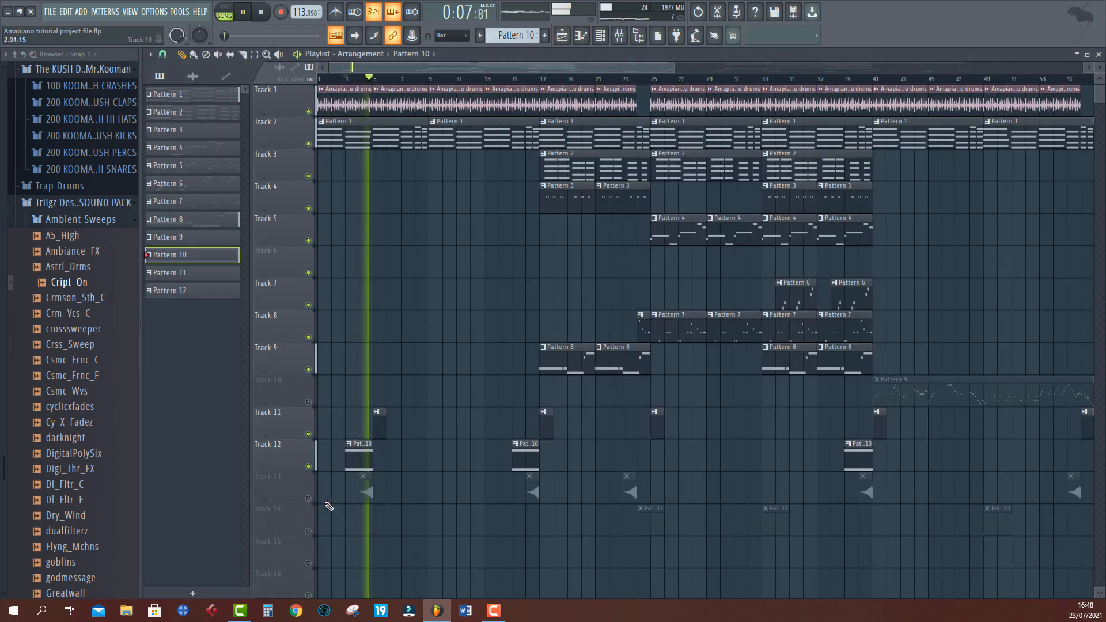
pyautogui.press('space')
pyautogui.press('space')
pyautogui.doubleClick(369, 487)
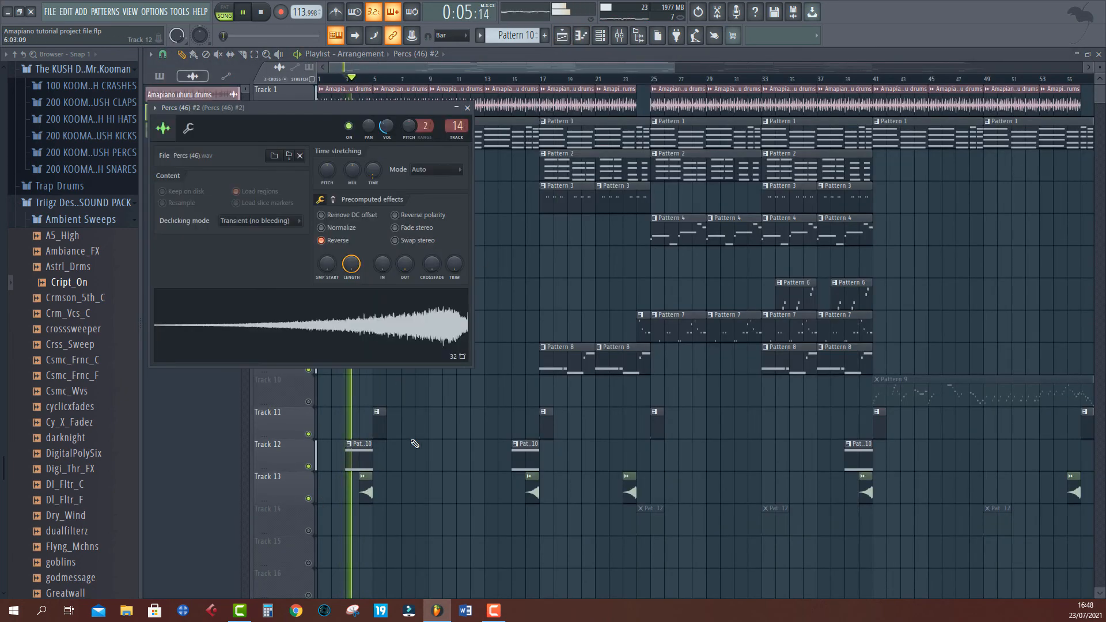
pyautogui.press('F9')
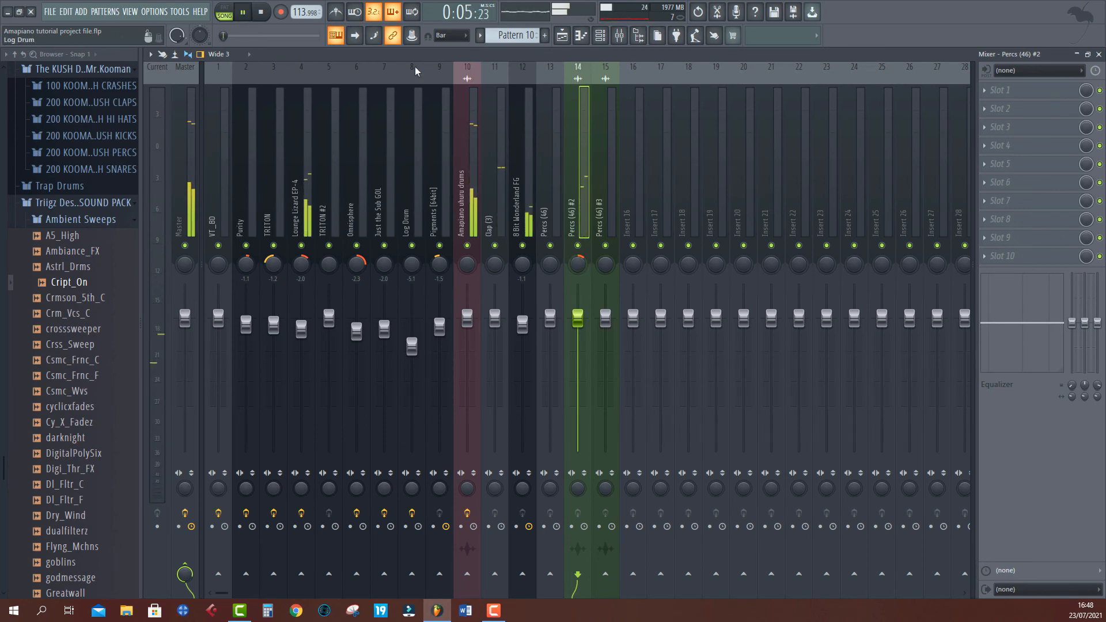
# Step: Select Pattern 11, bring up its Clap channel in the mixer, lower it to about -2.7 dB and pan it slightly left
pyautogui.click(560, 42)
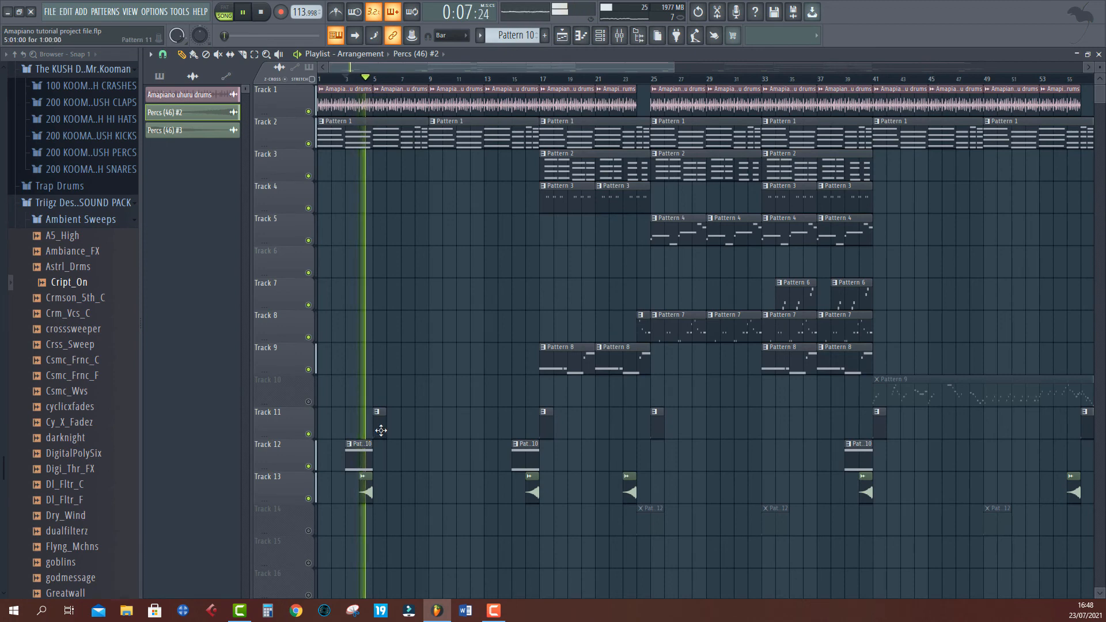
pyautogui.click(380, 429)
pyautogui.click(606, 36)
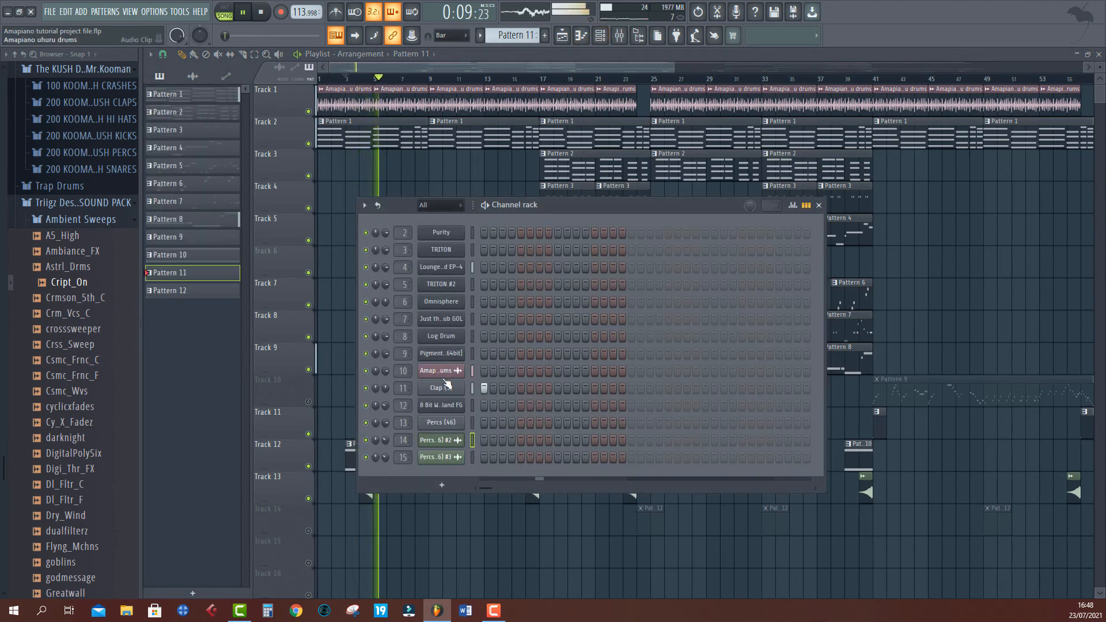
pyautogui.click(442, 388)
pyautogui.click(617, 37)
pyautogui.press('space')
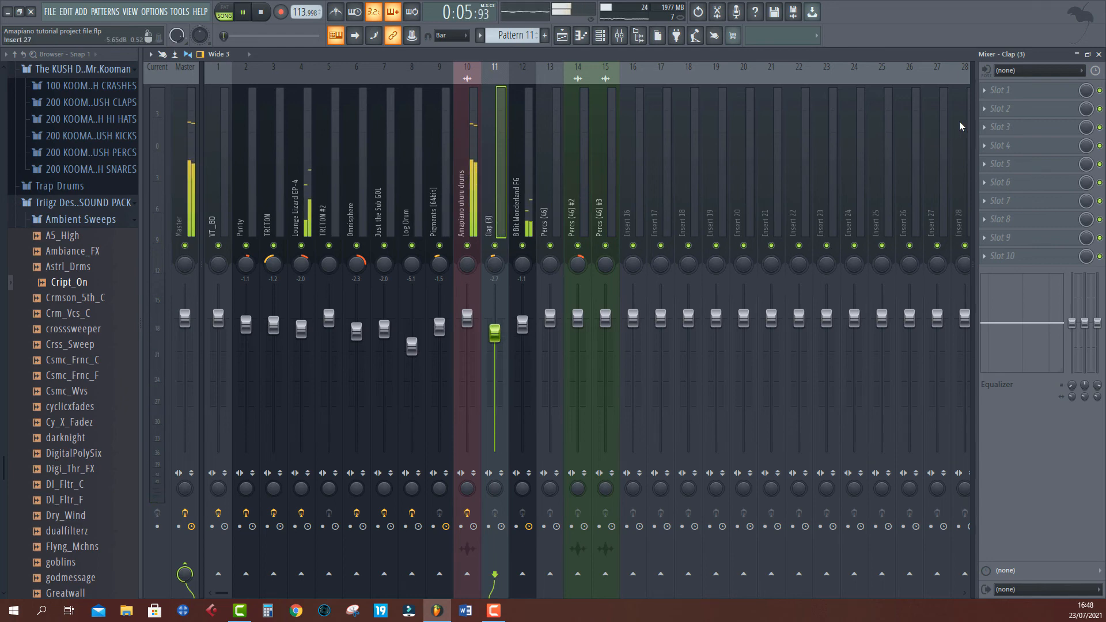
# Step: Load Fruity Parametric EQ 2 on the Clap track, make band 1 a high-pass filter and raise its cutoff to about band 2
pyautogui.click(1003, 89)
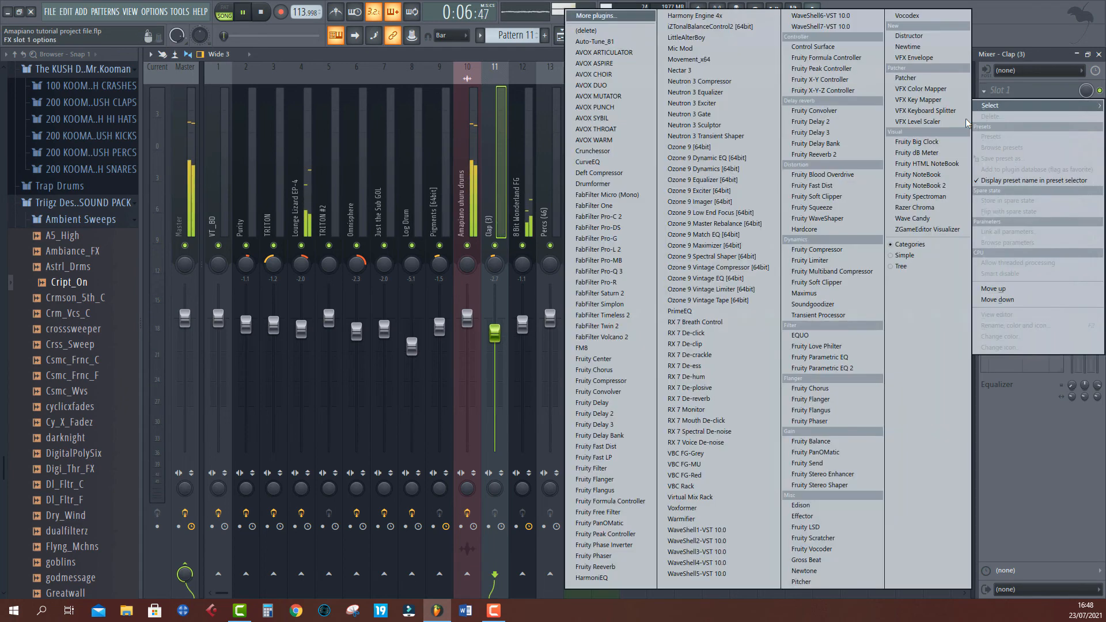
pyautogui.click(833, 369)
pyautogui.rightClick(202, 201)
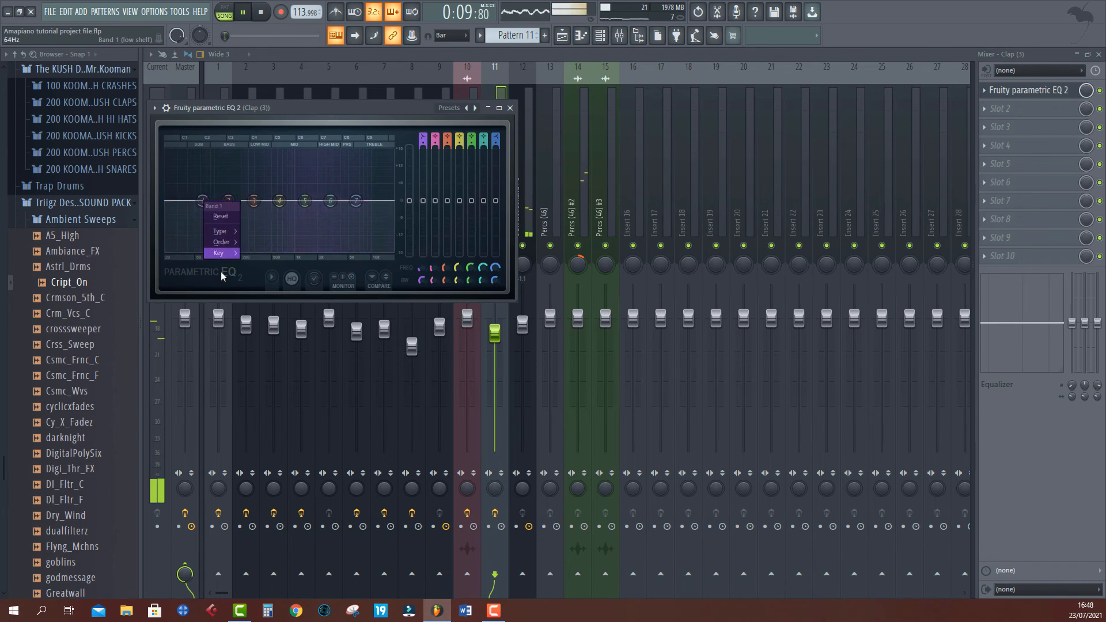
pyautogui.moveTo(235, 234)
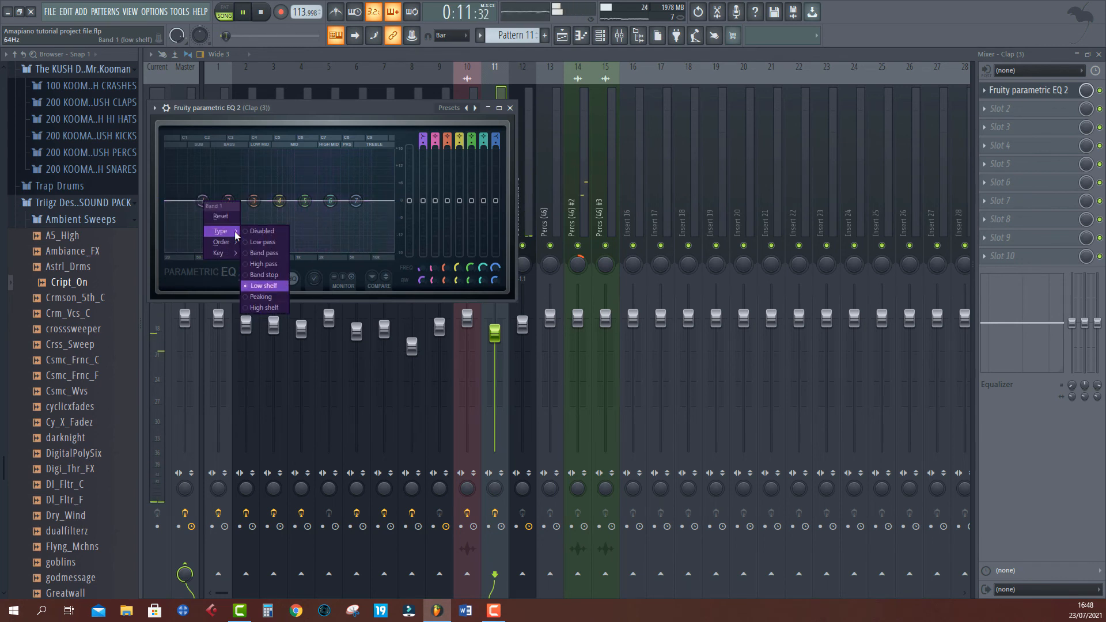
pyautogui.click(263, 265)
pyautogui.moveTo(209, 220); pyautogui.dragTo(241, 219)
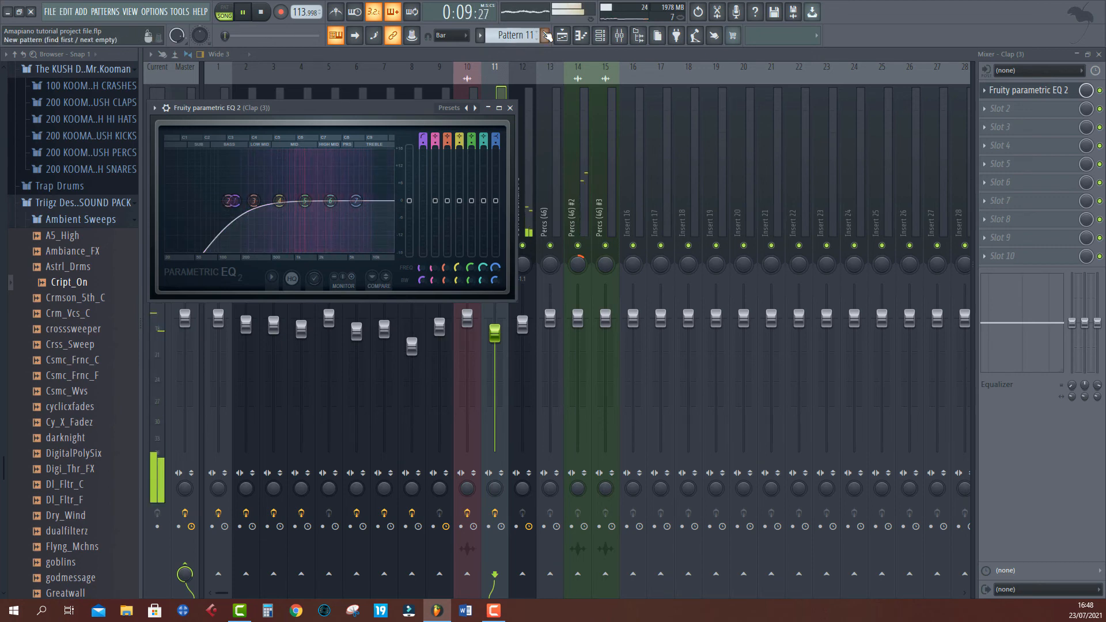
# Step: Unmute Track 14 in the playlist and play the song from about bar 18
pyautogui.click(561, 37)
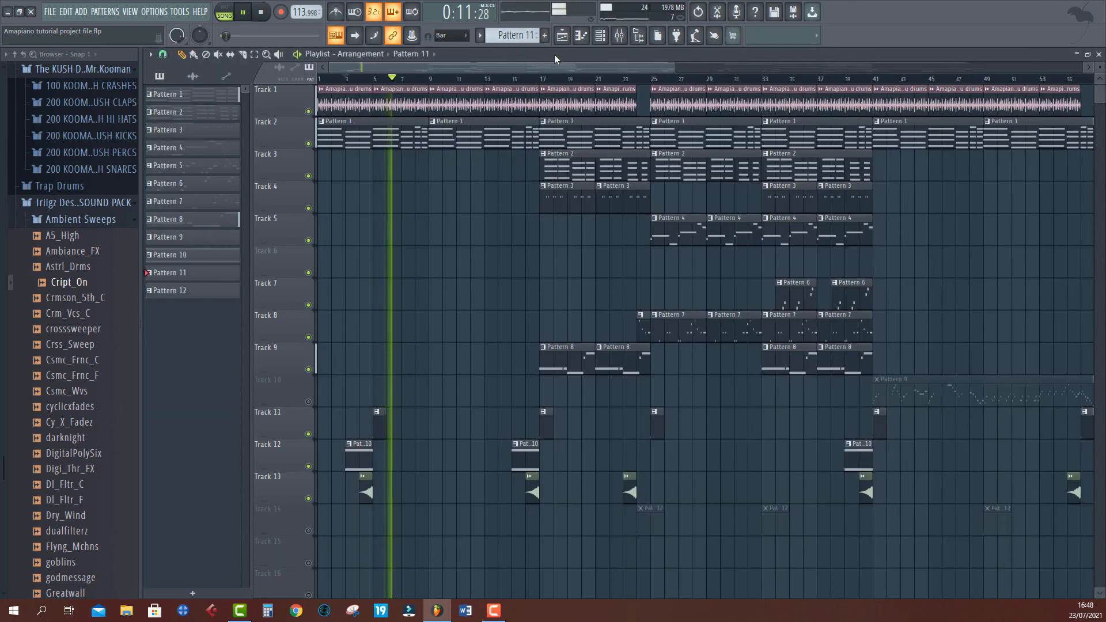
pyautogui.scroll(-3, 592, 526)
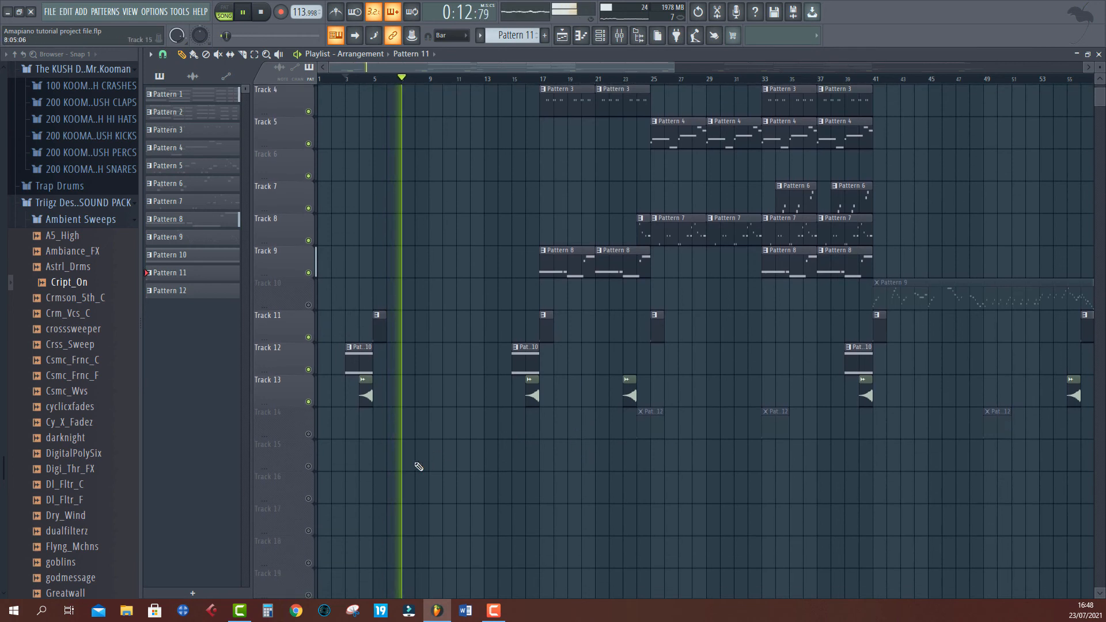
pyautogui.click(308, 435)
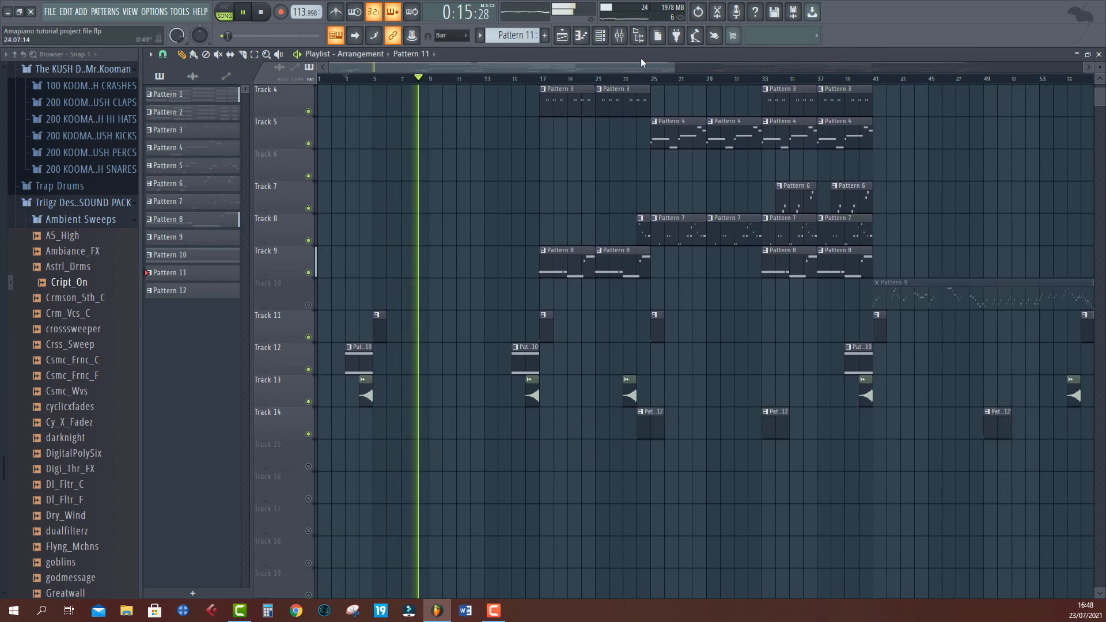
pyautogui.scroll(3, 628, 83)
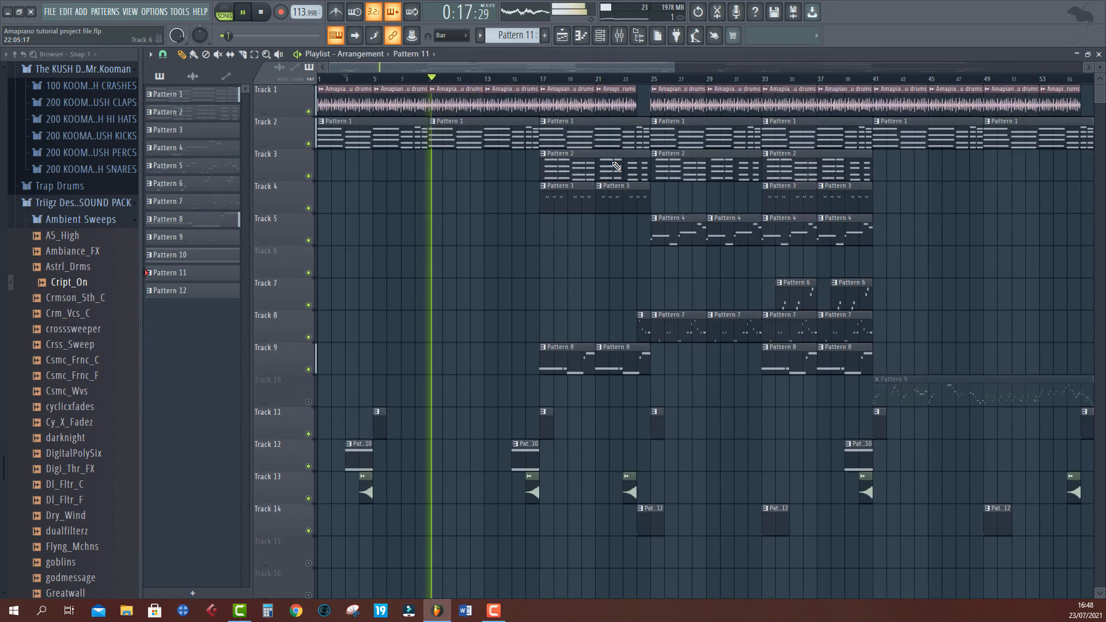
pyautogui.click(624, 82)
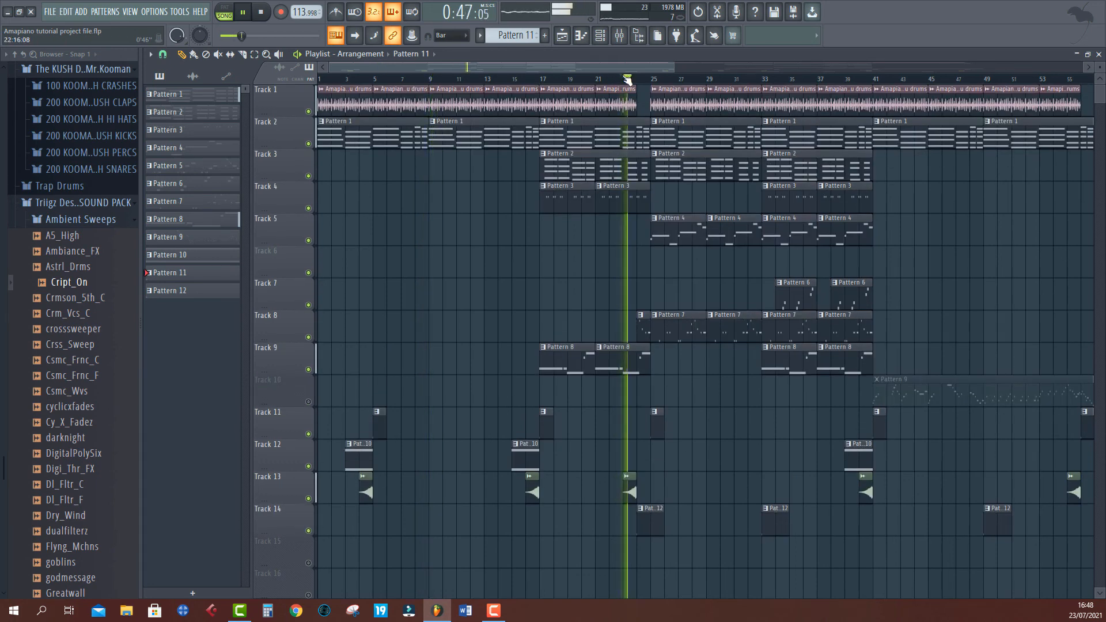
pyautogui.click(558, 81)
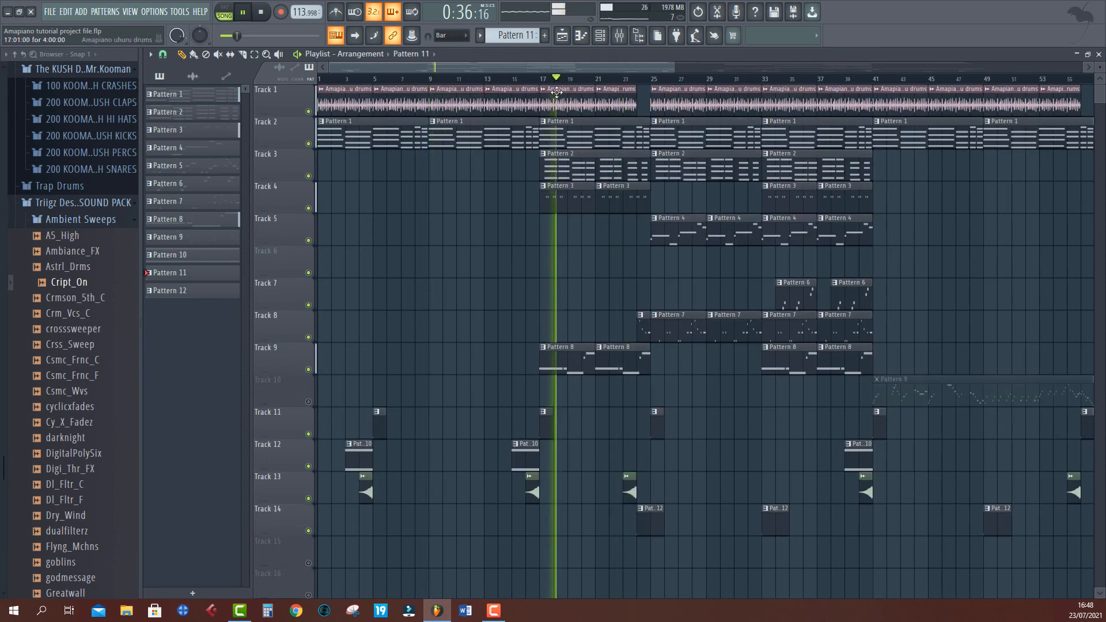
# Step: Open the Amapiano uhuru drums clip, lower its mixer track to about -1.3 dB and return to the playlist
pyautogui.doubleClick(557, 91)
pyautogui.click(622, 36)
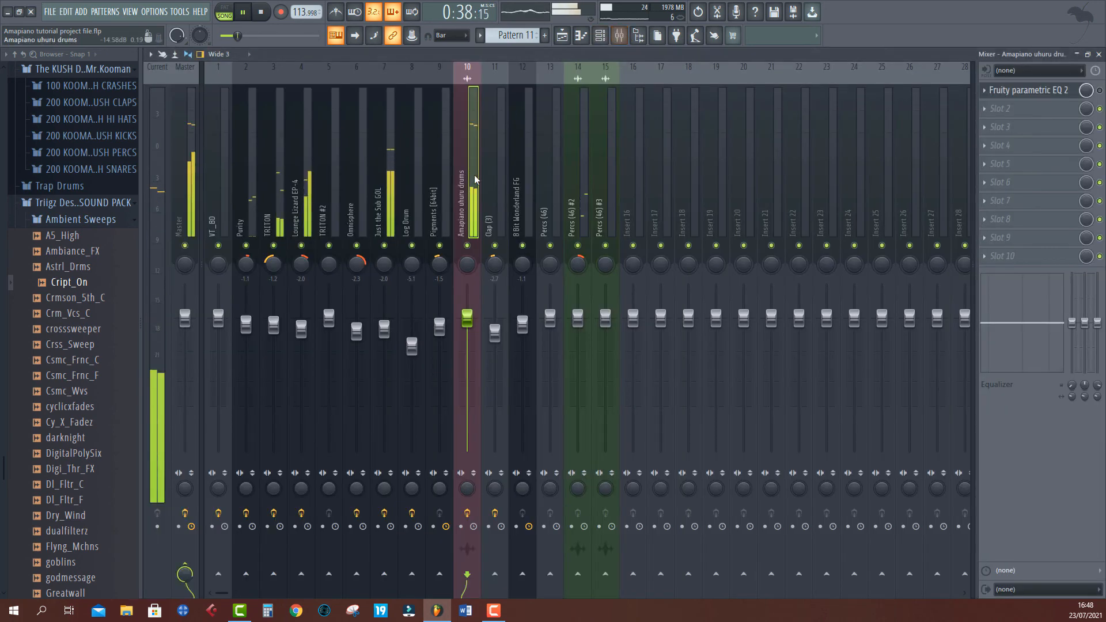
pyautogui.moveTo(468, 326); pyautogui.dragTo(467, 336)
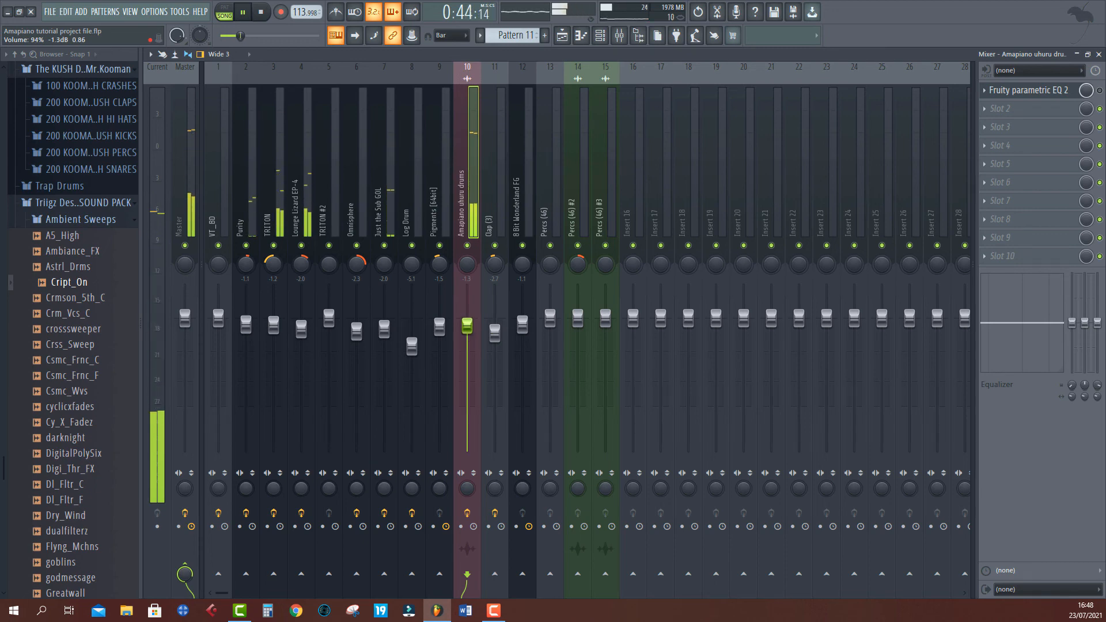
pyautogui.click(572, 37)
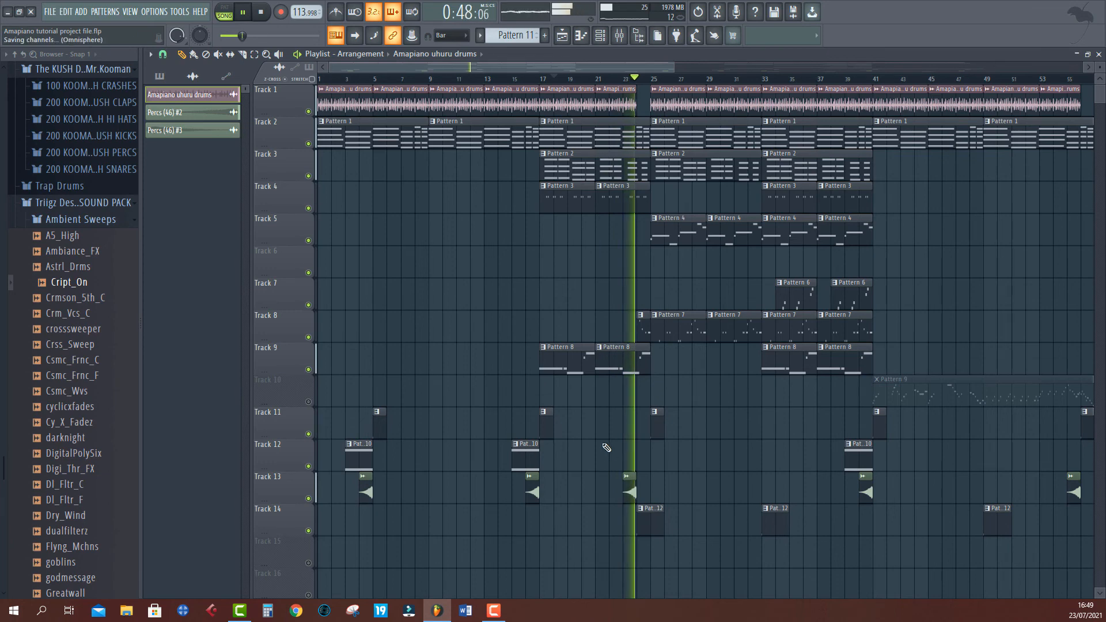
# Step: Bring the Amapiano uhuru drums mixer track to about -0.9 dB and lower the Log Drum track to about -8.4 dB
pyautogui.doubleClick(683, 103)
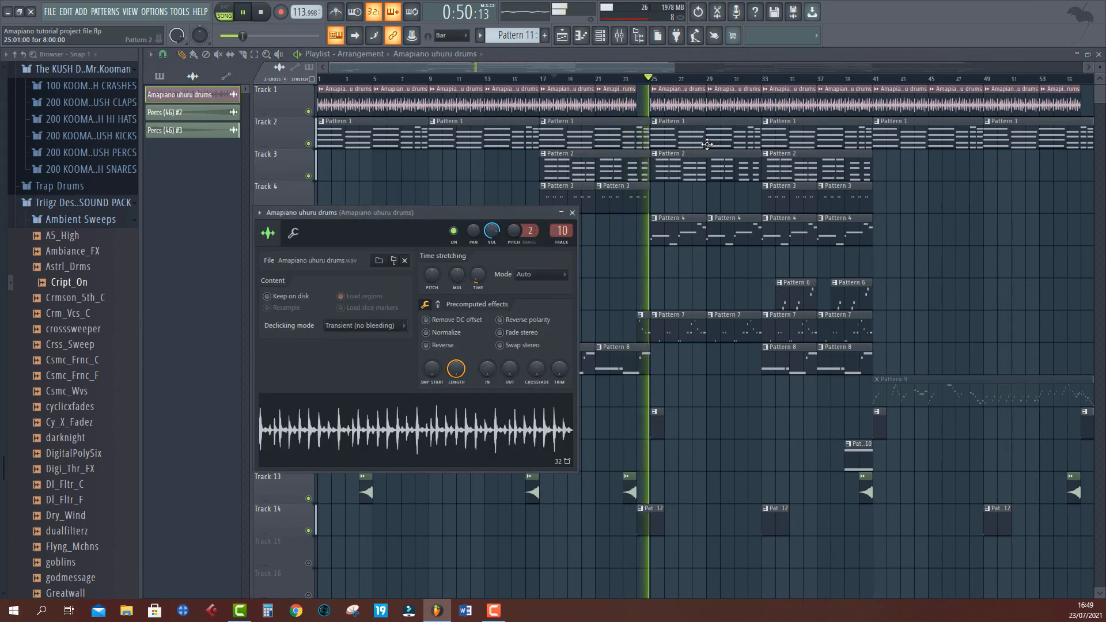
pyautogui.click(621, 38)
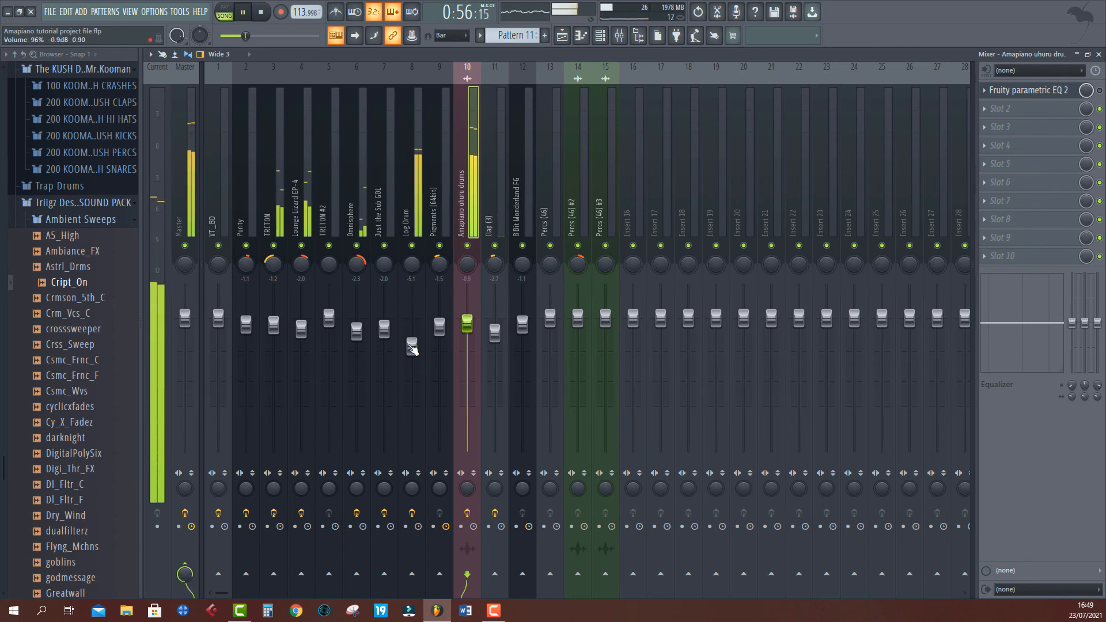
pyautogui.moveTo(412, 346); pyautogui.dragTo(412, 363)
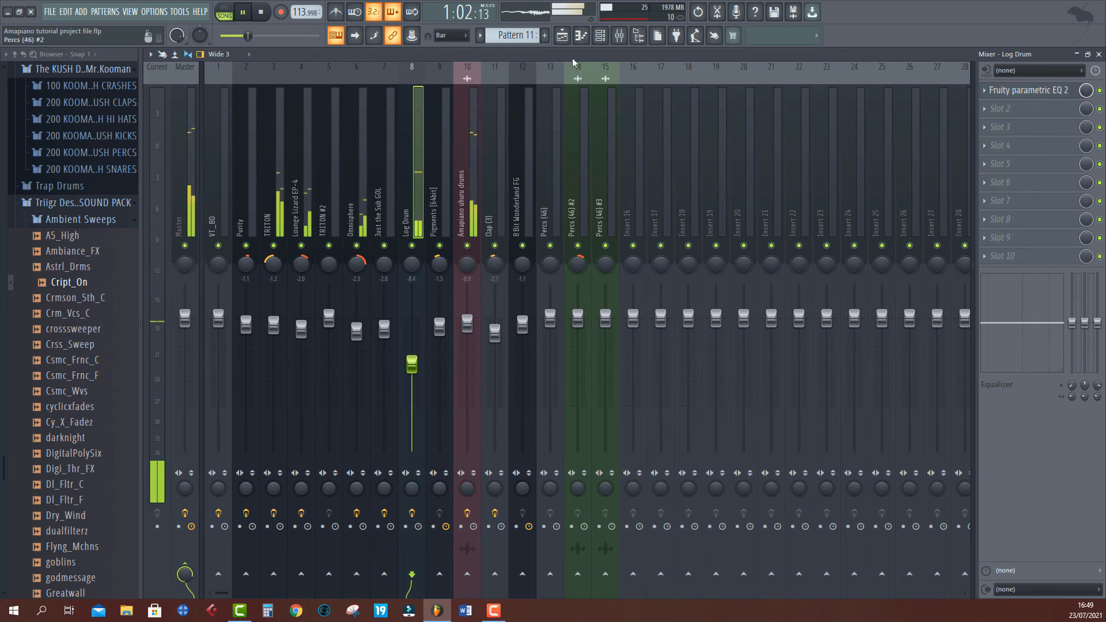
pyautogui.press('F5')
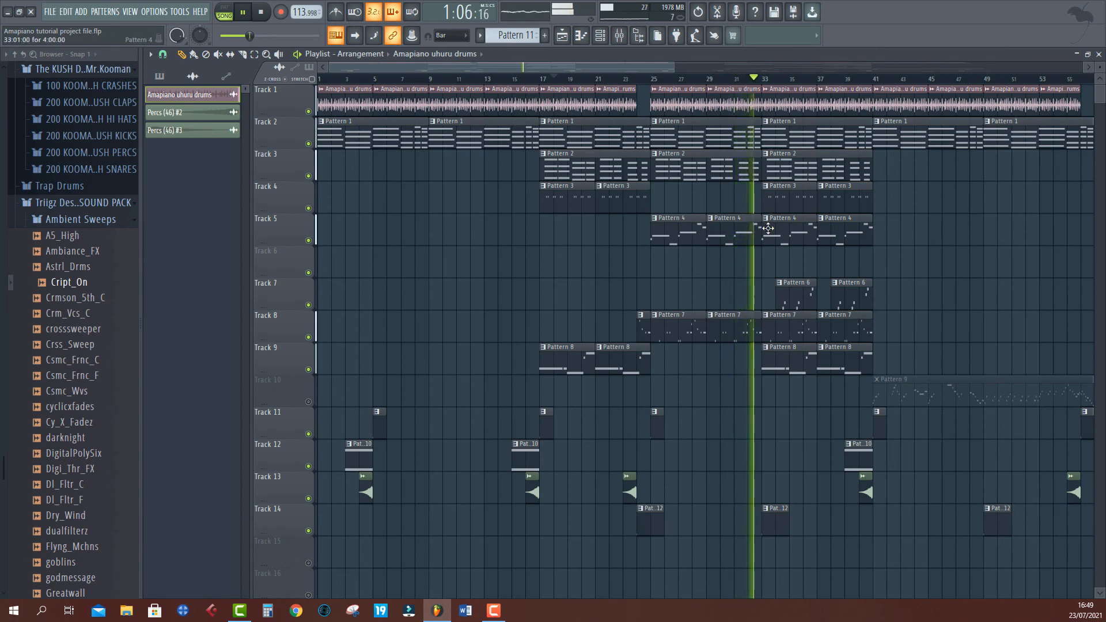
# Step: Replay the song from about bar 23 and lower Percs (46) #2 to about -3.8 dB and Percs (46) #3 to about -2.5 dB
pyautogui.click(639, 79)
pyautogui.click(624, 79)
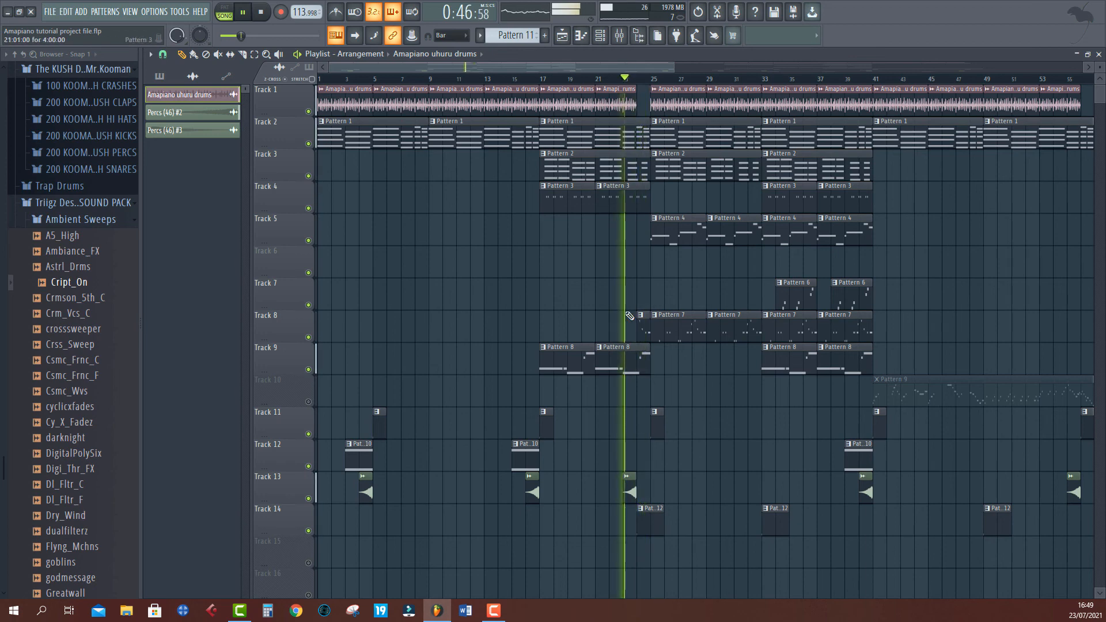
pyautogui.doubleClick(627, 497)
pyautogui.click(620, 36)
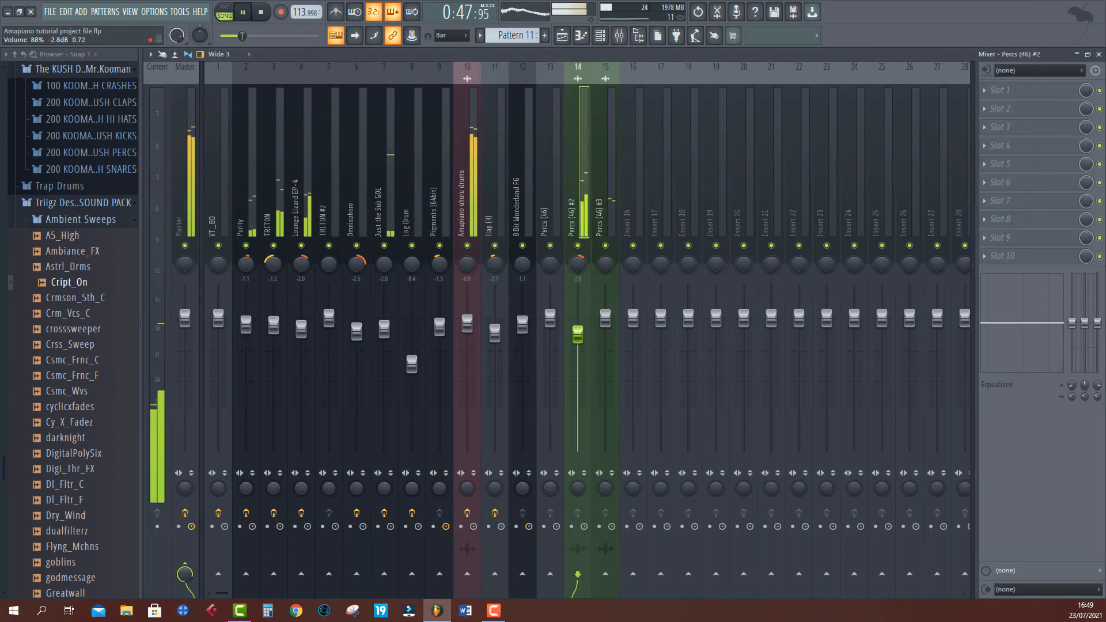
pyautogui.moveTo(578, 335); pyautogui.dragTo(605, 324)
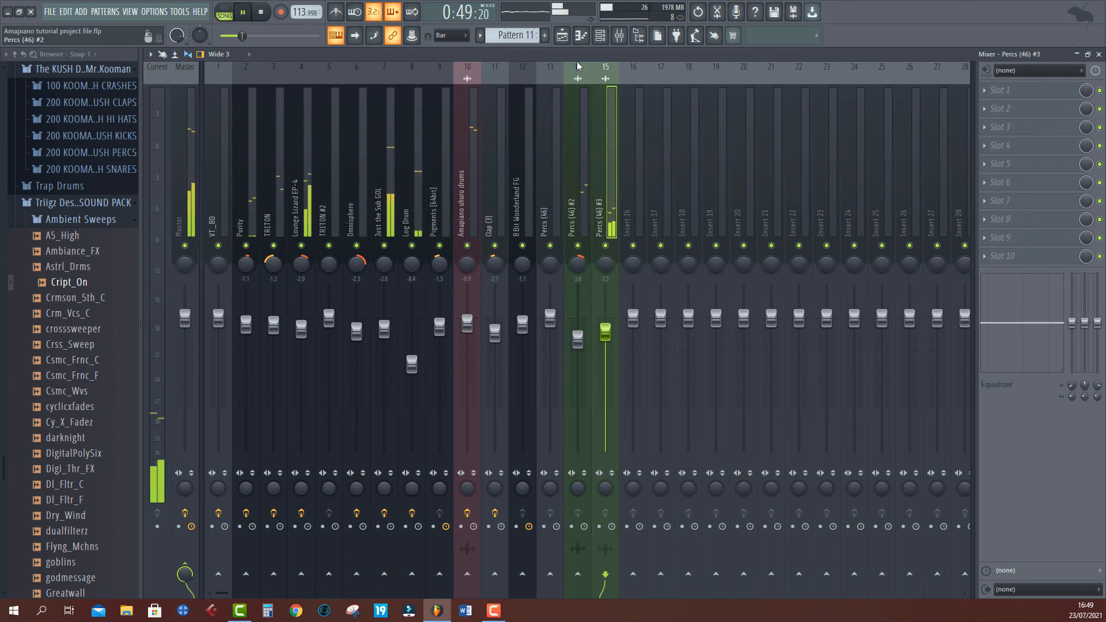
pyautogui.click(570, 37)
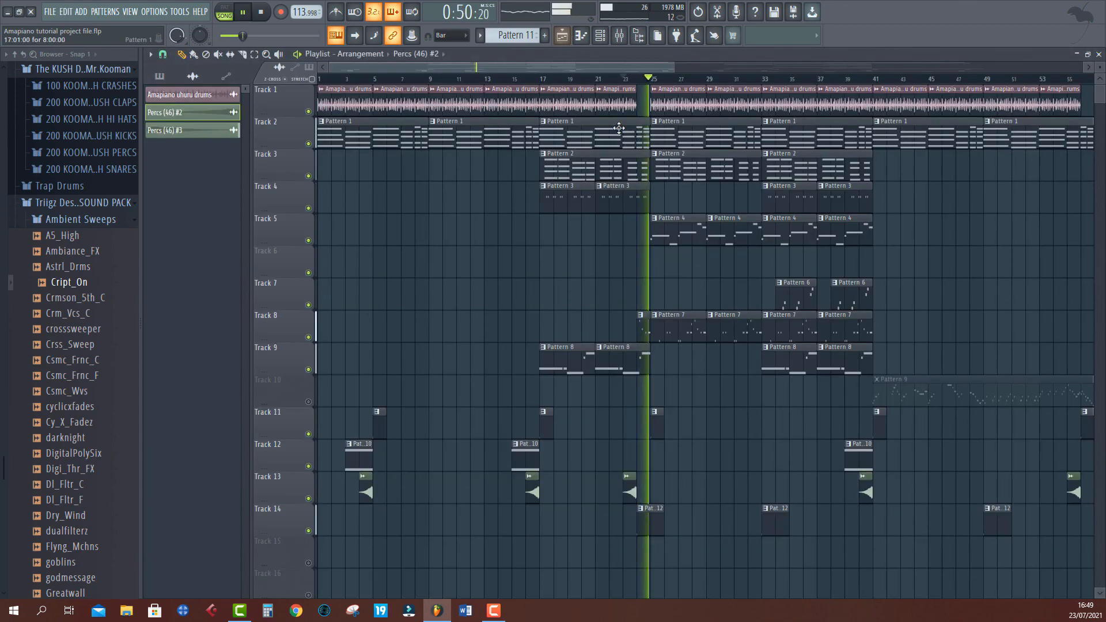
# Step: Unmute Track 10 in the playlist and play the song from about bar 40, just before the Pattern 9 clip
pyautogui.click(308, 403)
pyautogui.press('space')
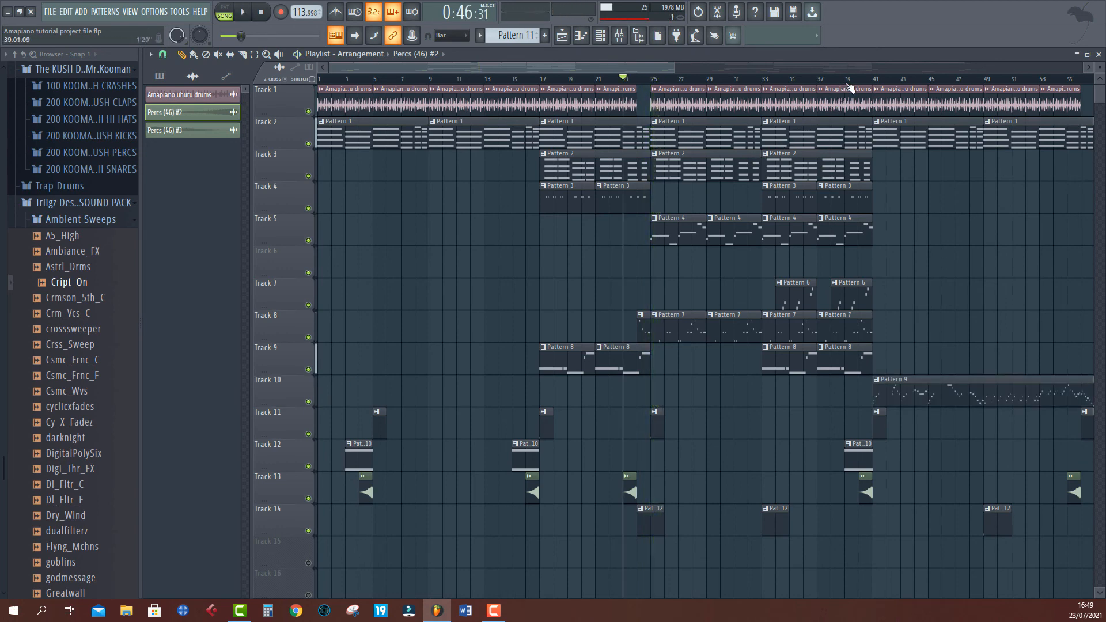
pyautogui.scroll(-2, 858, 84)
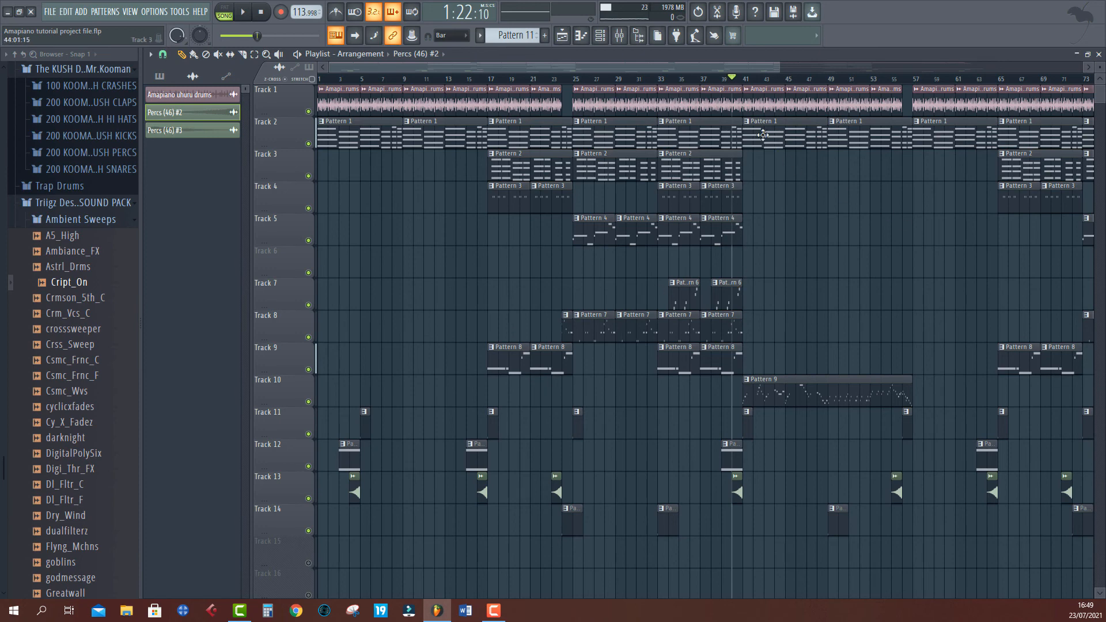
pyautogui.moveTo(773, 69); pyautogui.dragTo(826, 88)
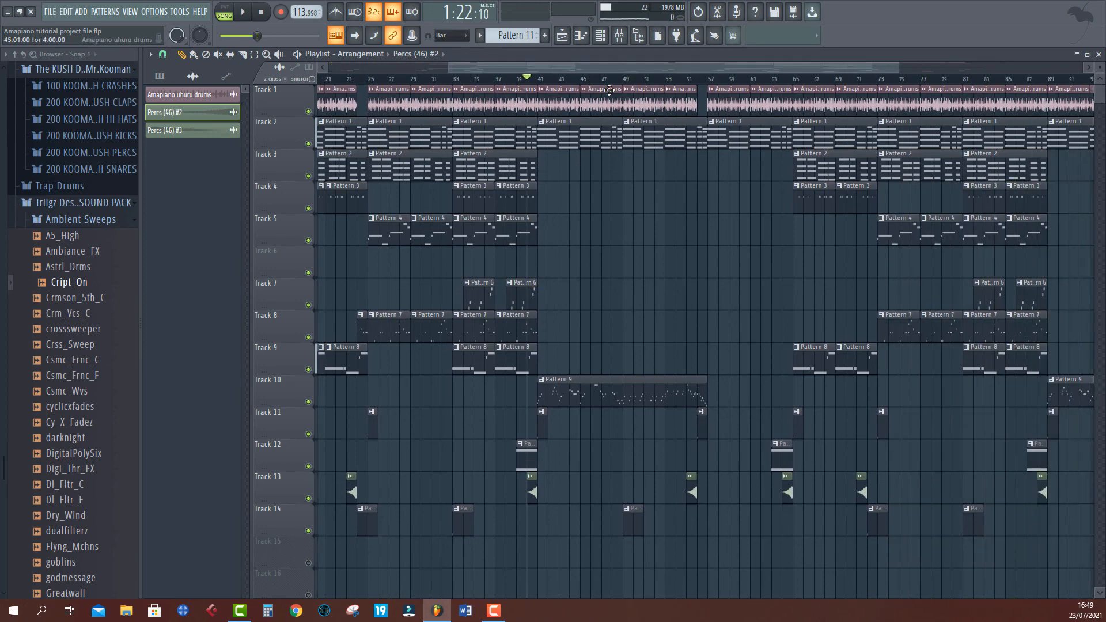
pyautogui.scroll(3, 610, 89)
pyautogui.press('space')
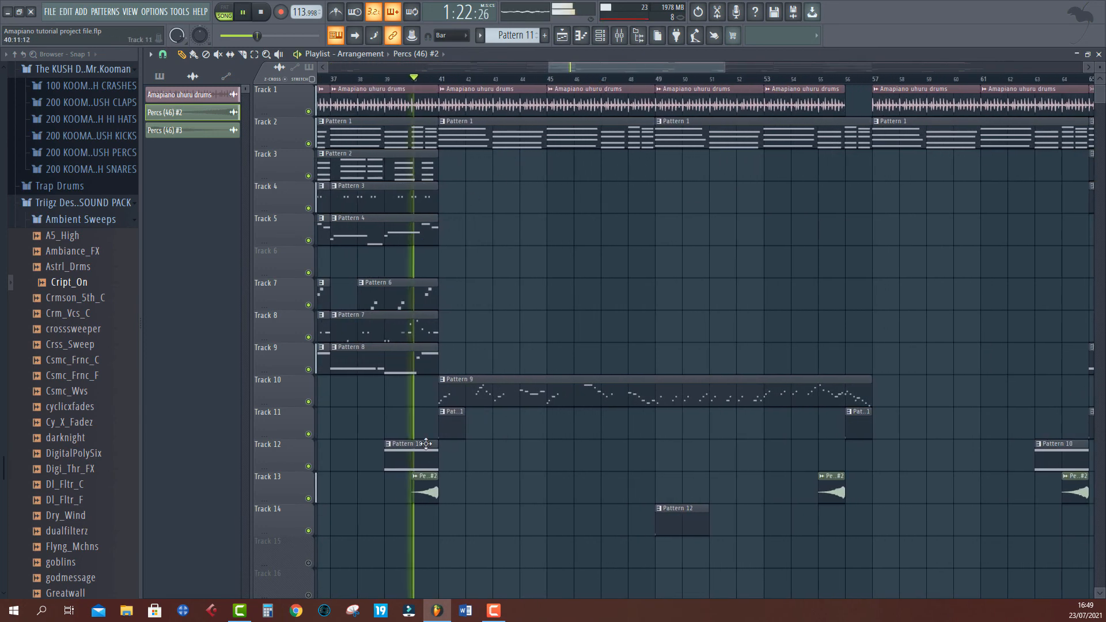
# Step: Select Pattern 9, bring up its TRITON #2 channel in the mixer and pan it slightly right
pyautogui.click(484, 401)
pyautogui.click(600, 35)
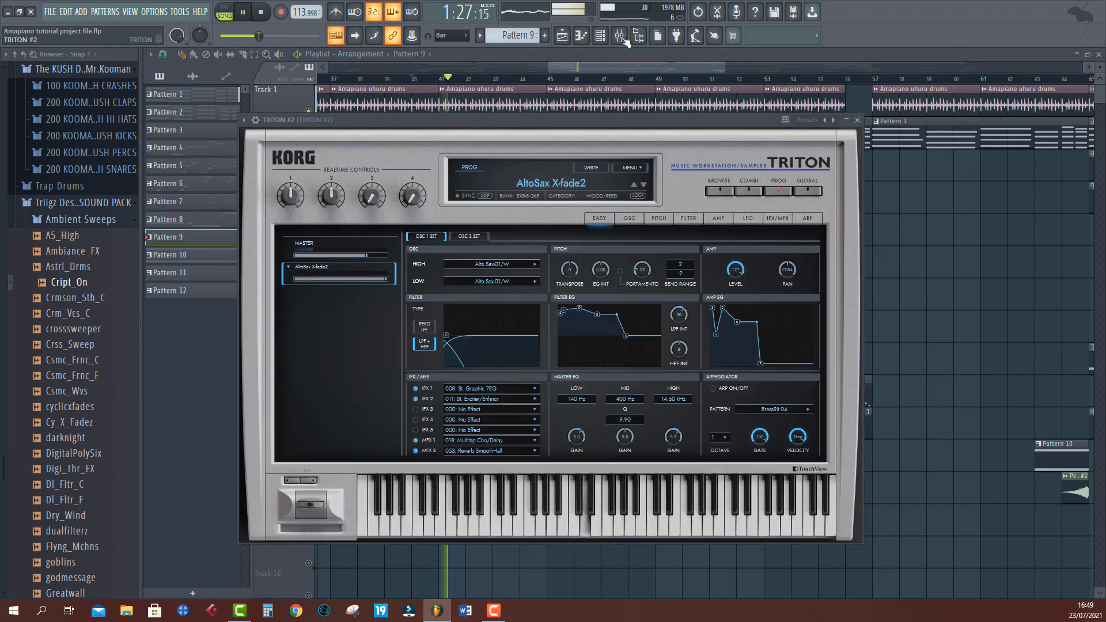
pyautogui.click(619, 35)
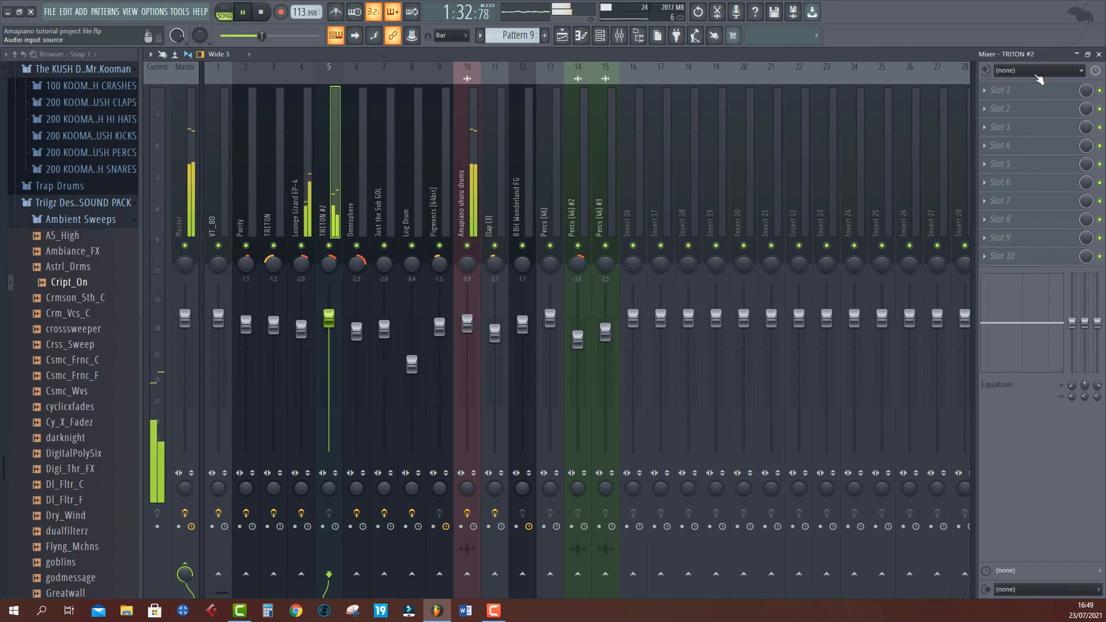
# Step: Load Fruity Reeverb 2 on the TRITON #2 track, adjust its wet level and move the effect to slot 3
pyautogui.click(1036, 90)
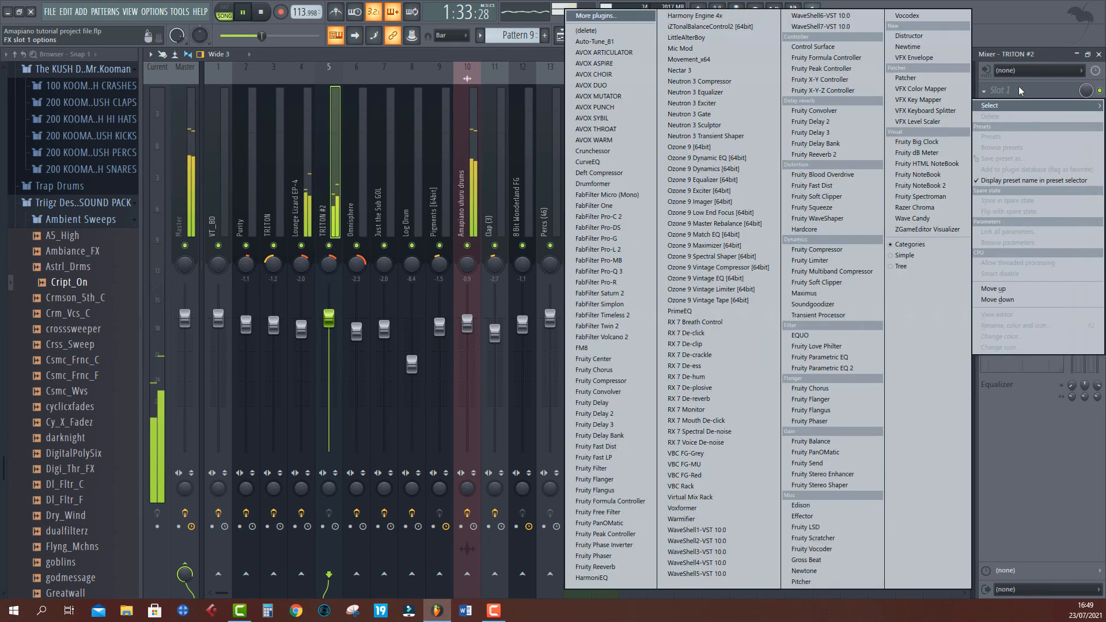
pyautogui.click(824, 155)
pyautogui.moveTo(503, 205); pyautogui.dragTo(507, 206)
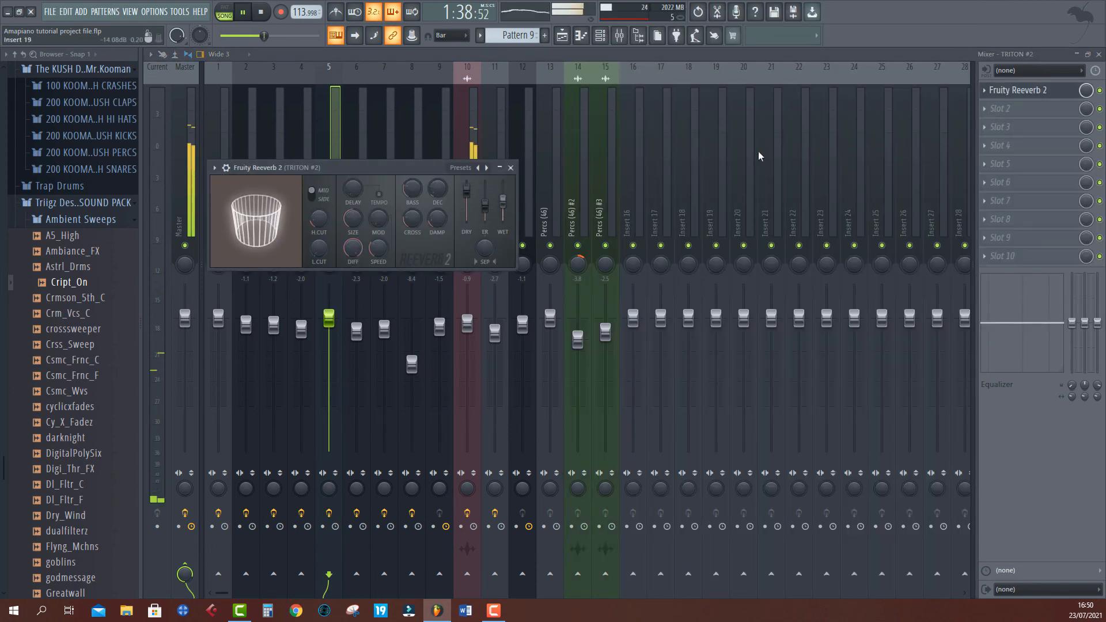
pyautogui.moveTo(1011, 92); pyautogui.dragTo(1010, 128)
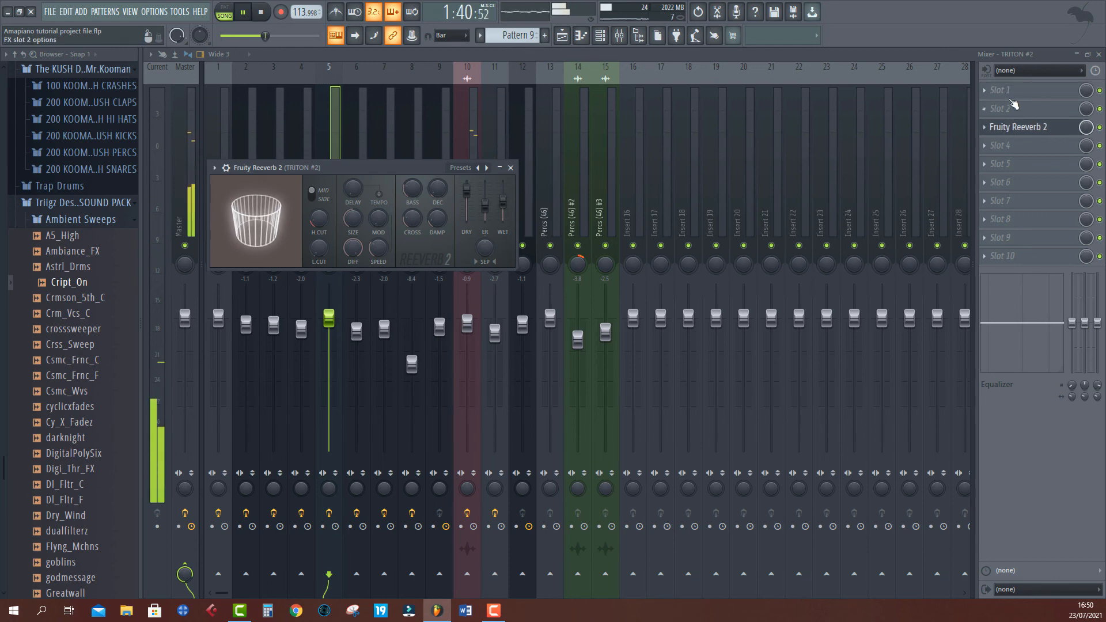
# Step: Load Fruity Parametric EQ 2 in slot 1 of TRITON #2, make band 1 a high-pass filter and raise its cutoff to about 141 Hz
pyautogui.click(1003, 89)
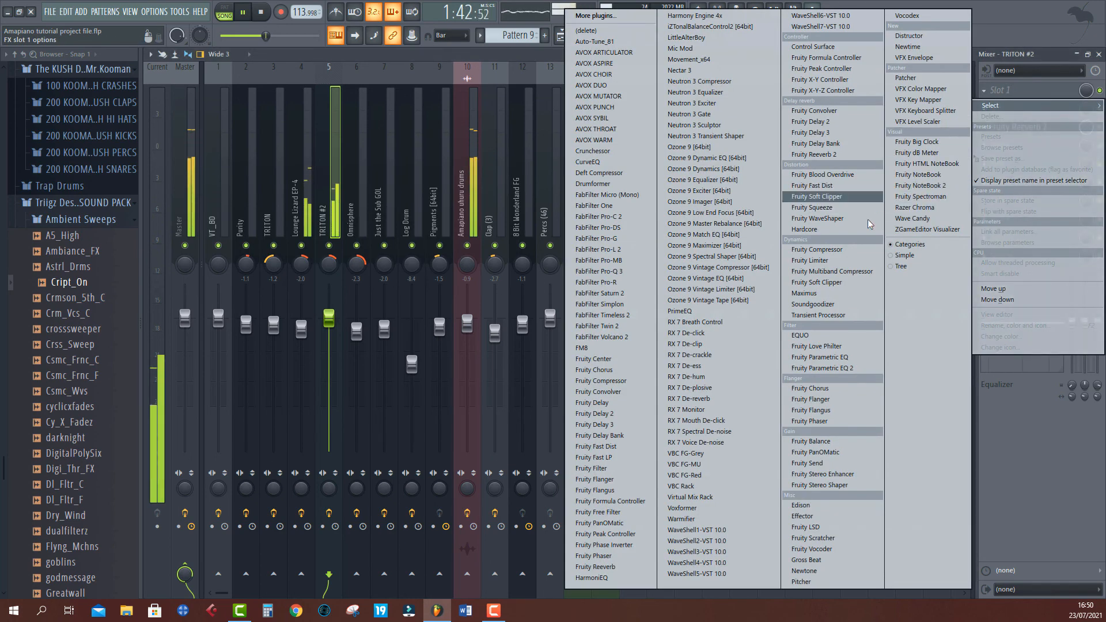
pyautogui.click(830, 368)
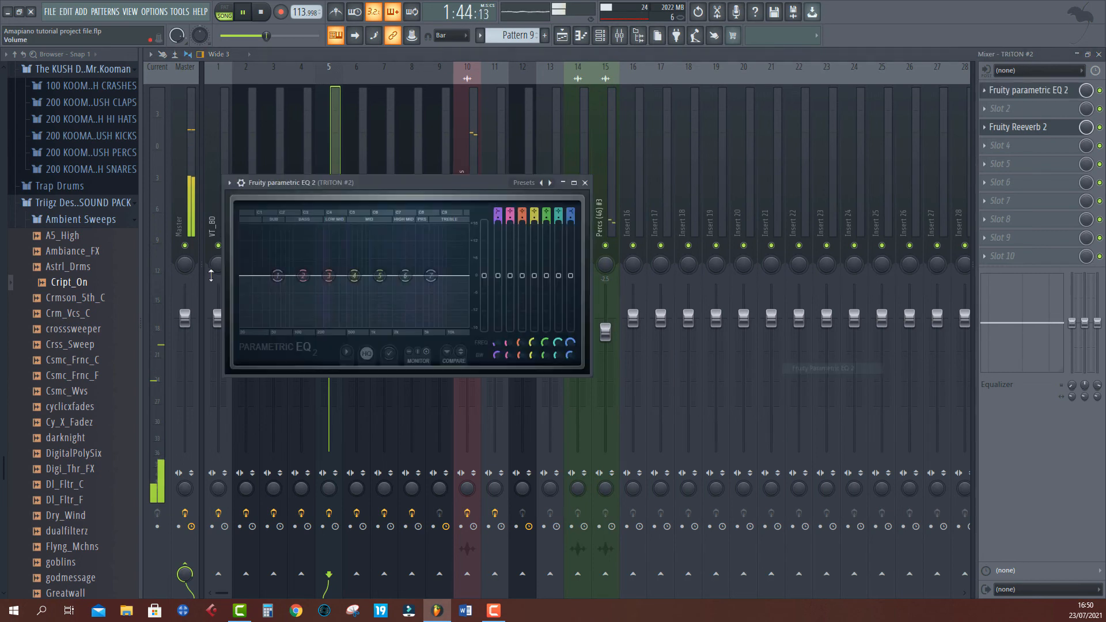
pyautogui.rightClick(277, 276)
pyautogui.moveTo(306, 310)
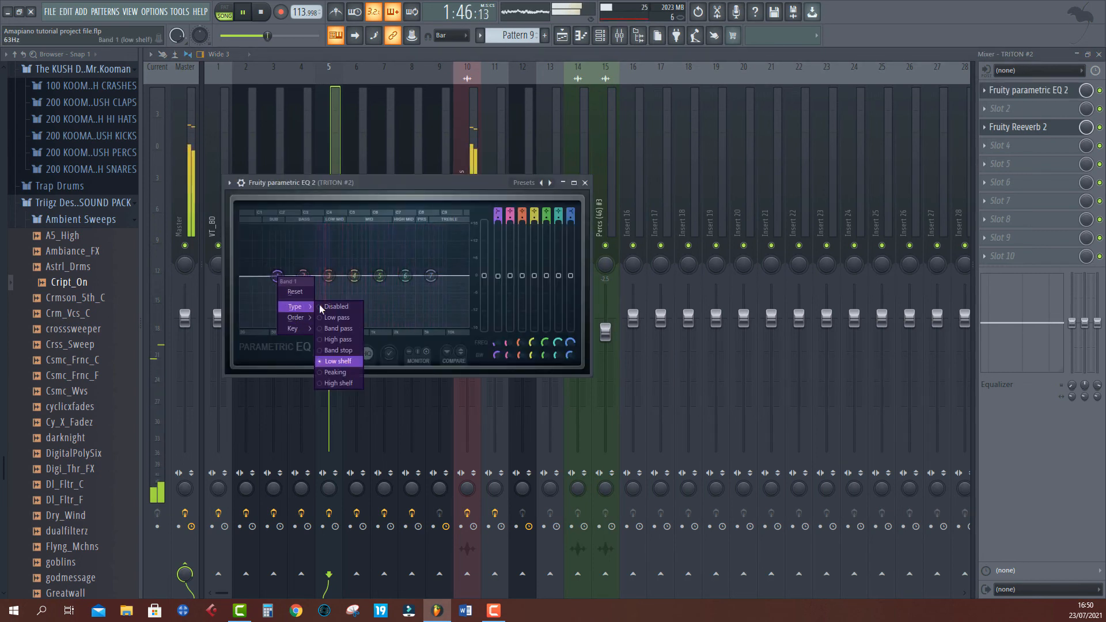
pyautogui.click(325, 331)
pyautogui.moveTo(278, 292); pyautogui.dragTo(304, 277)
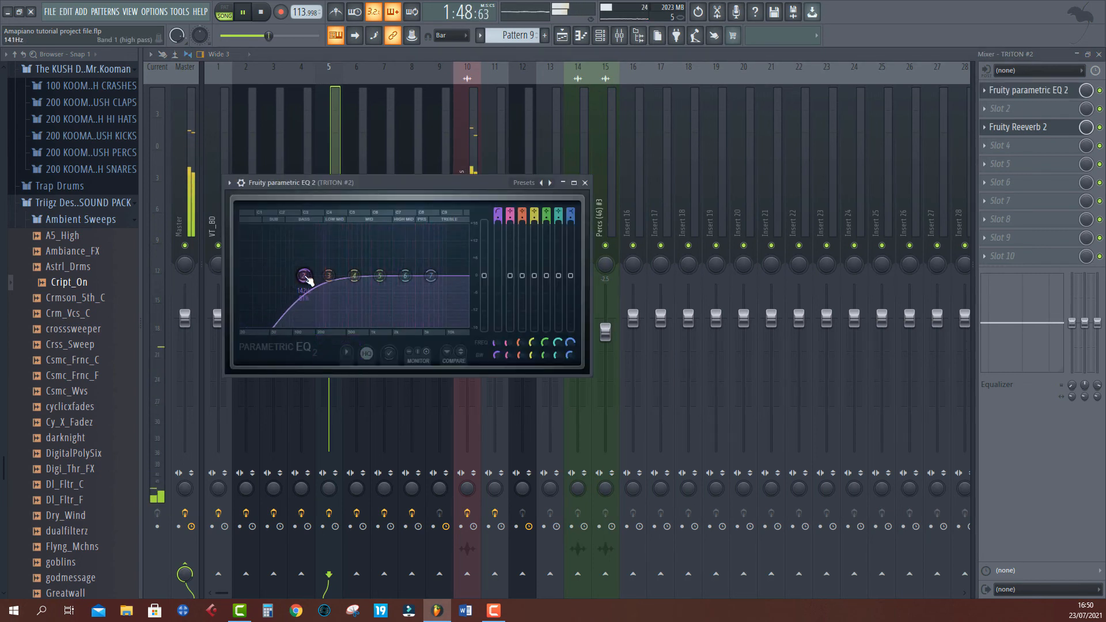
pyautogui.click(585, 182)
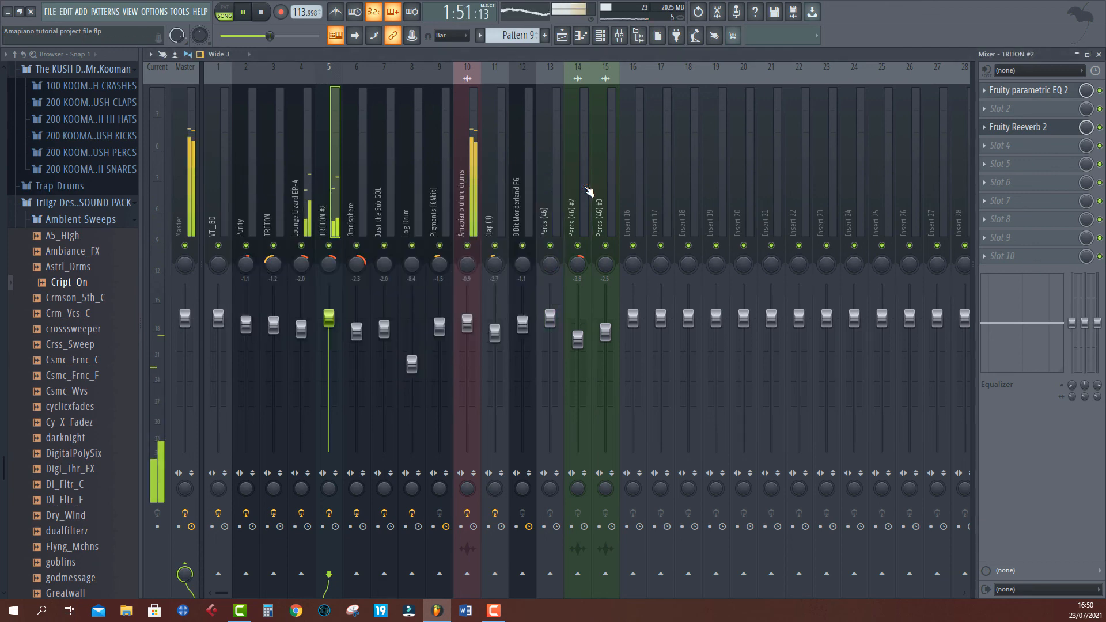
pyautogui.click(562, 35)
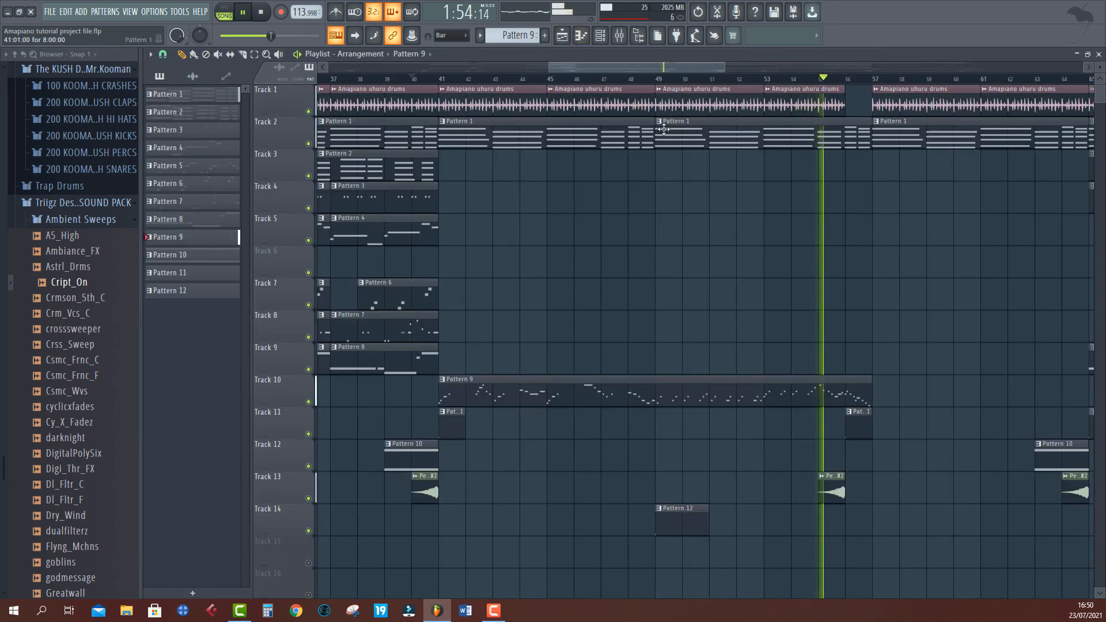
# Step: Show the whole arrangement in the playlist and play the finished mix from the beginning of the song
pyautogui.scroll(-3, 749, 81)
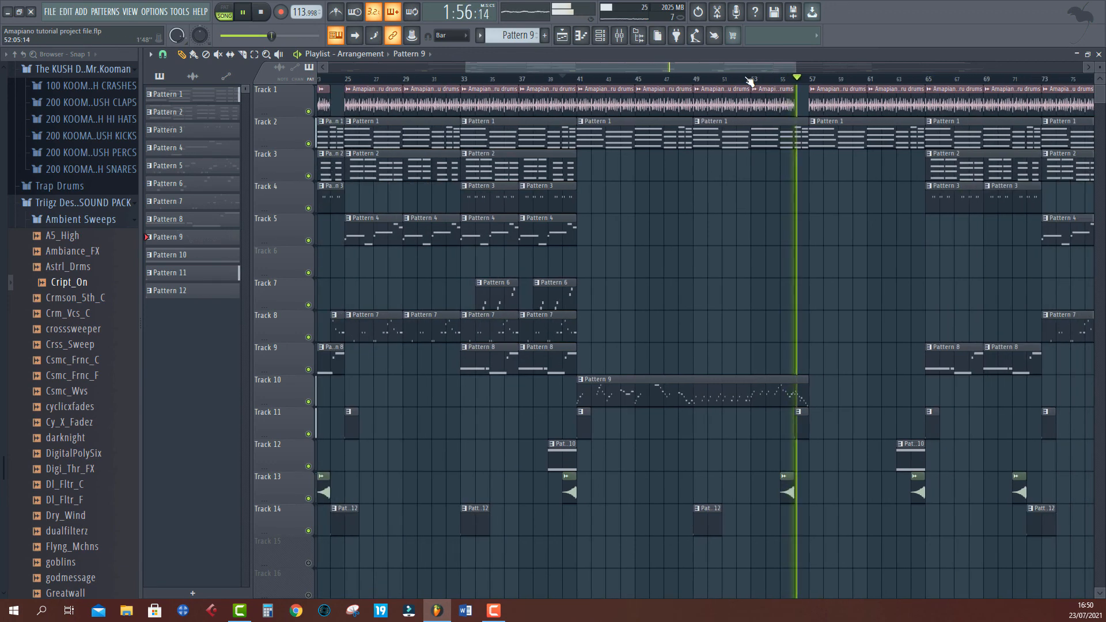
pyautogui.scroll(-2, 749, 81)
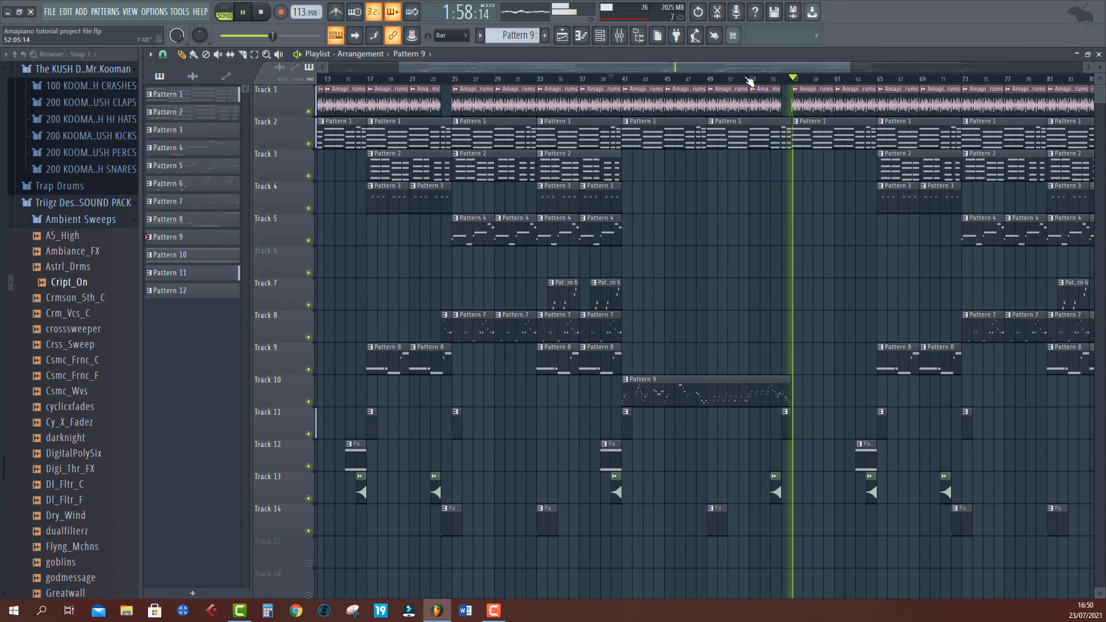
pyautogui.scroll(-3, 749, 80)
pyautogui.press('space')
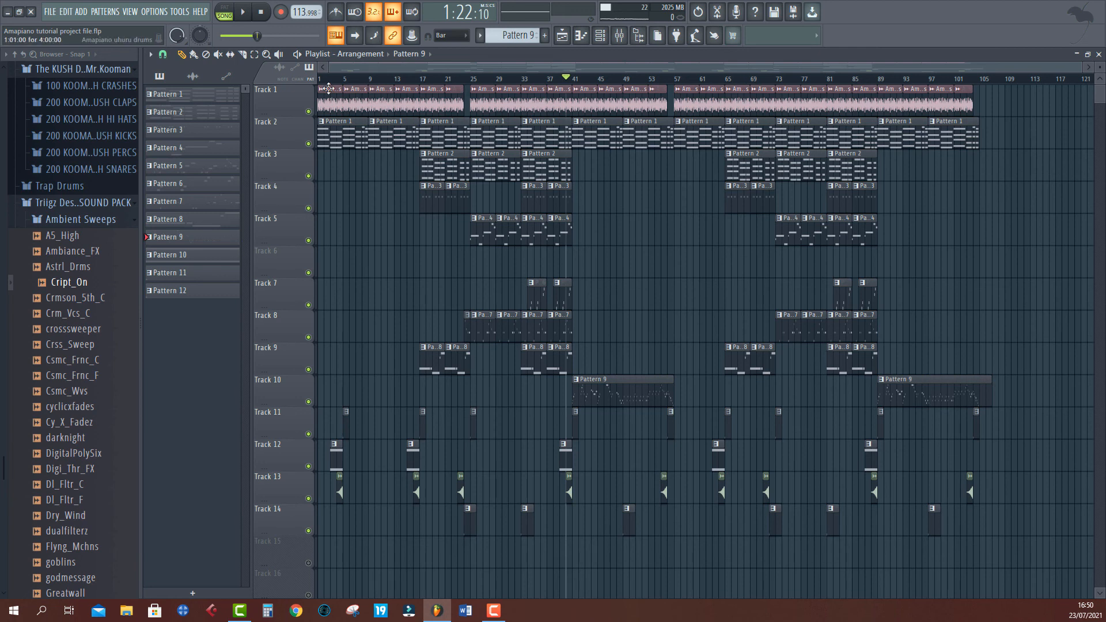
pyautogui.press('space')
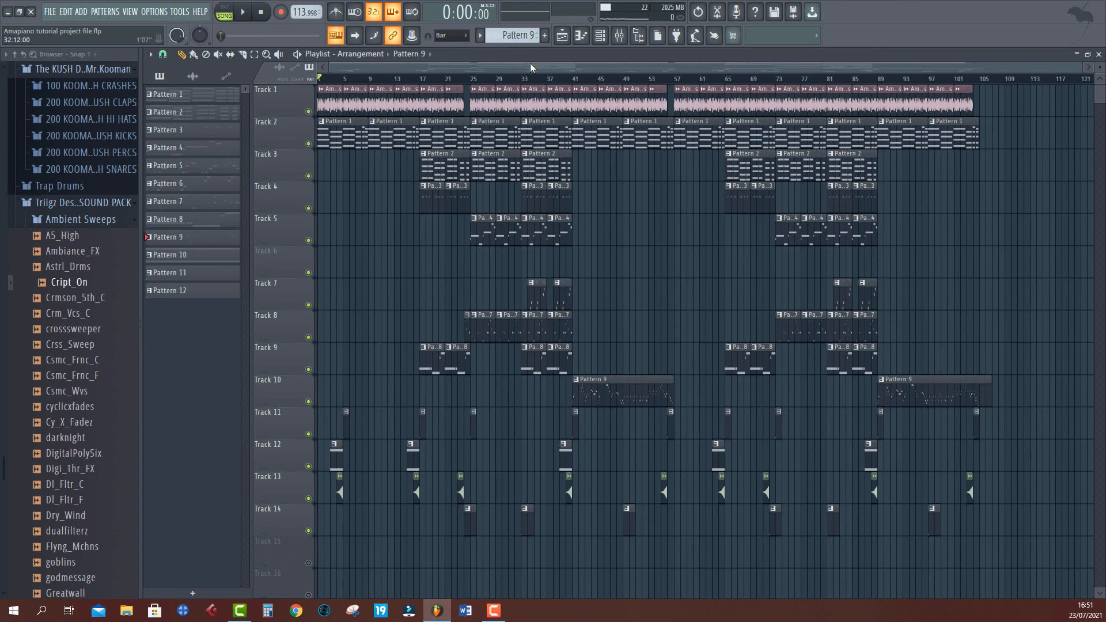
pyautogui.press('space')
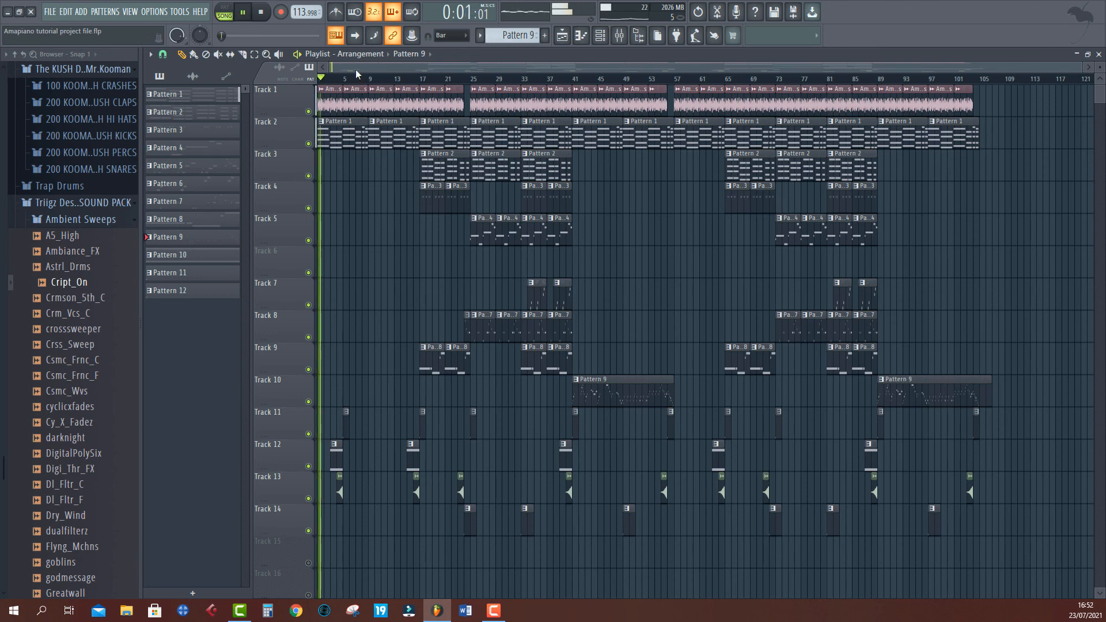